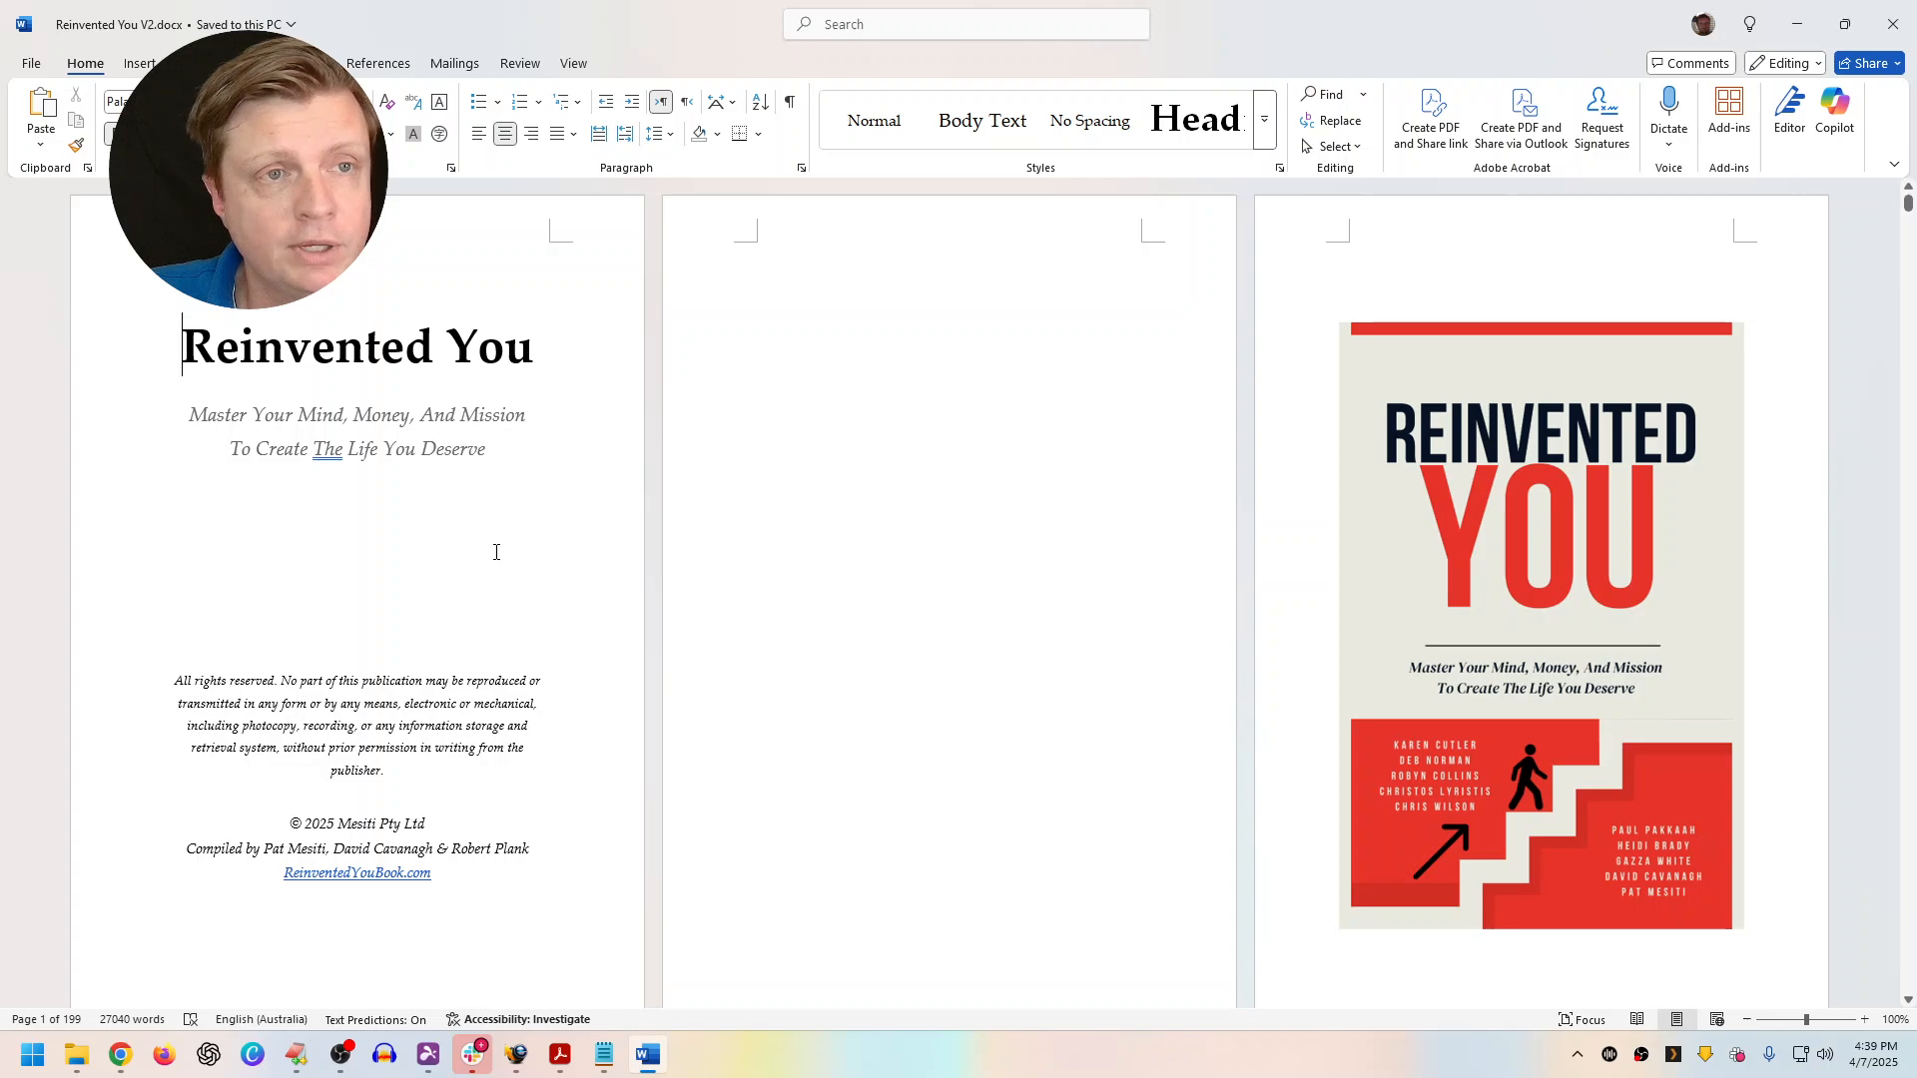
Check the manuscript's custom paper size and margins in Page Setup, then close it without changing anything
left_click(31, 64)
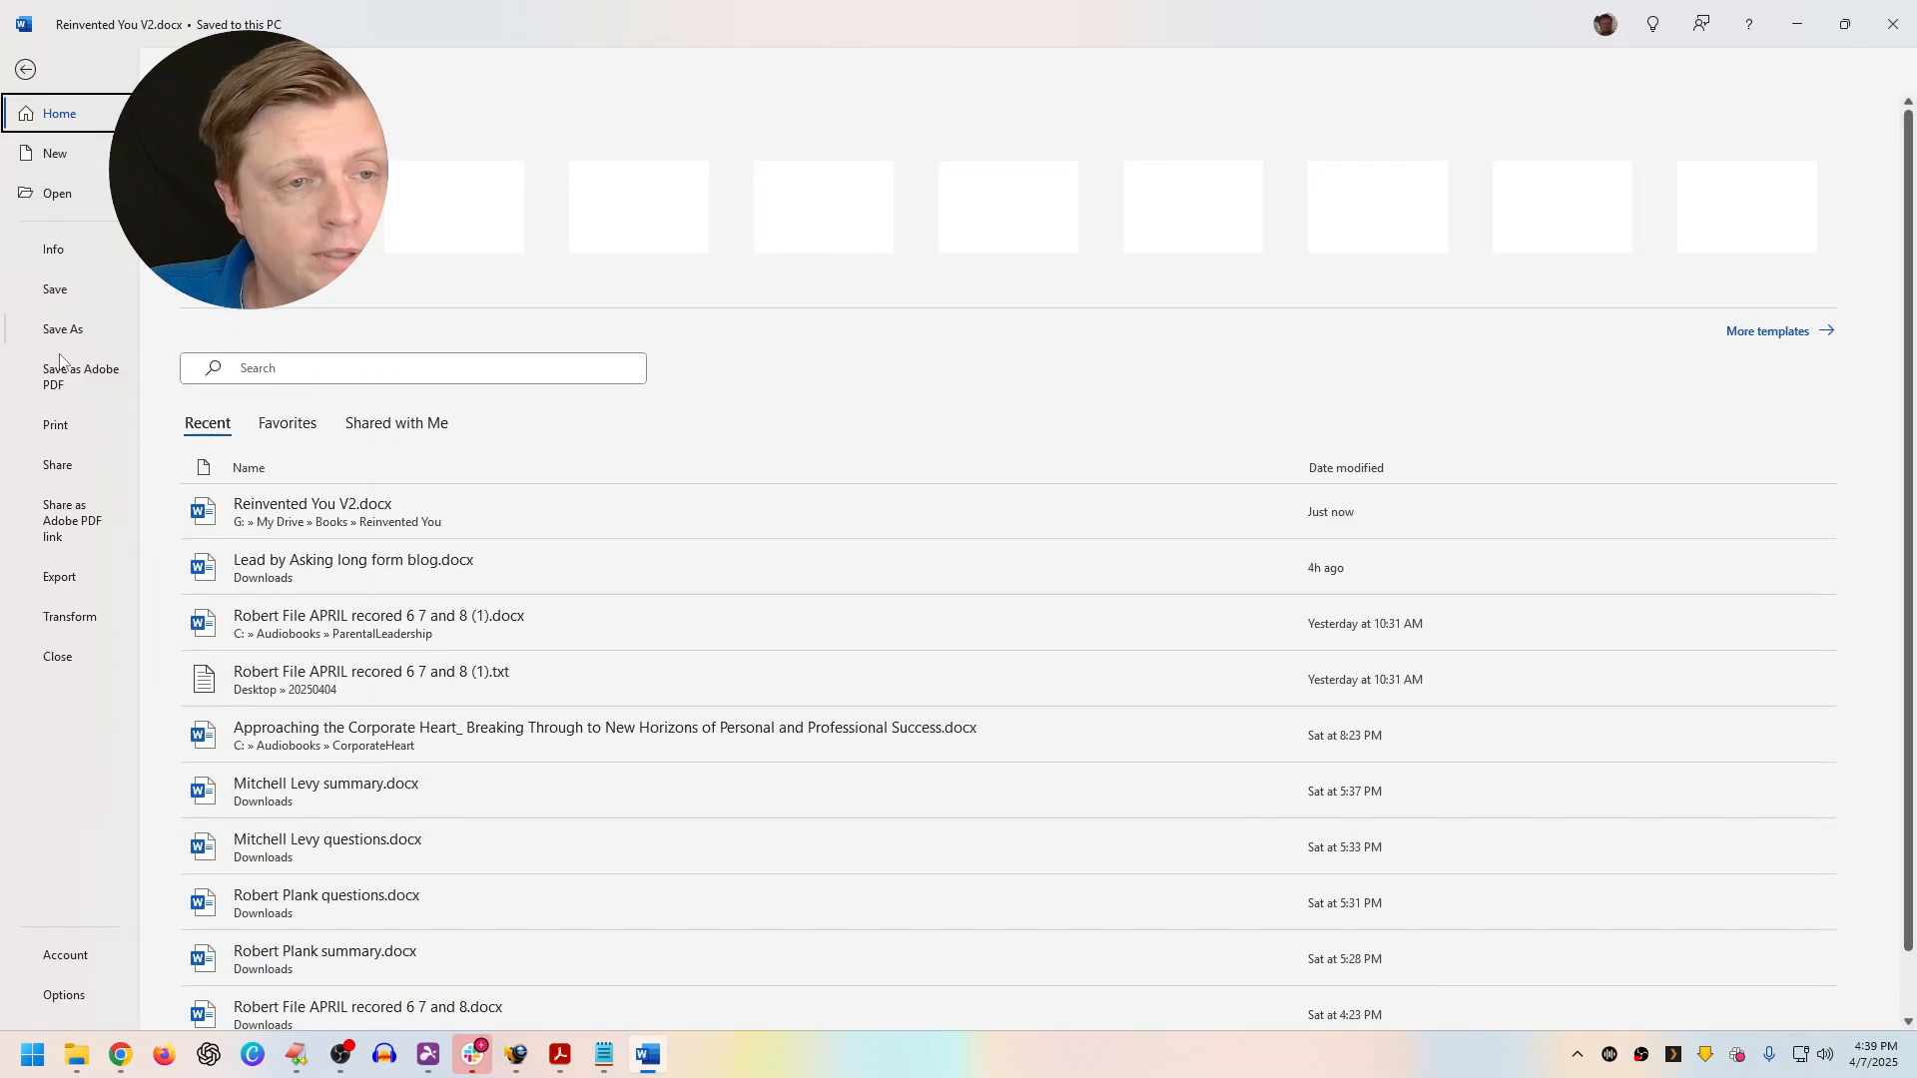
left_click(58, 425)
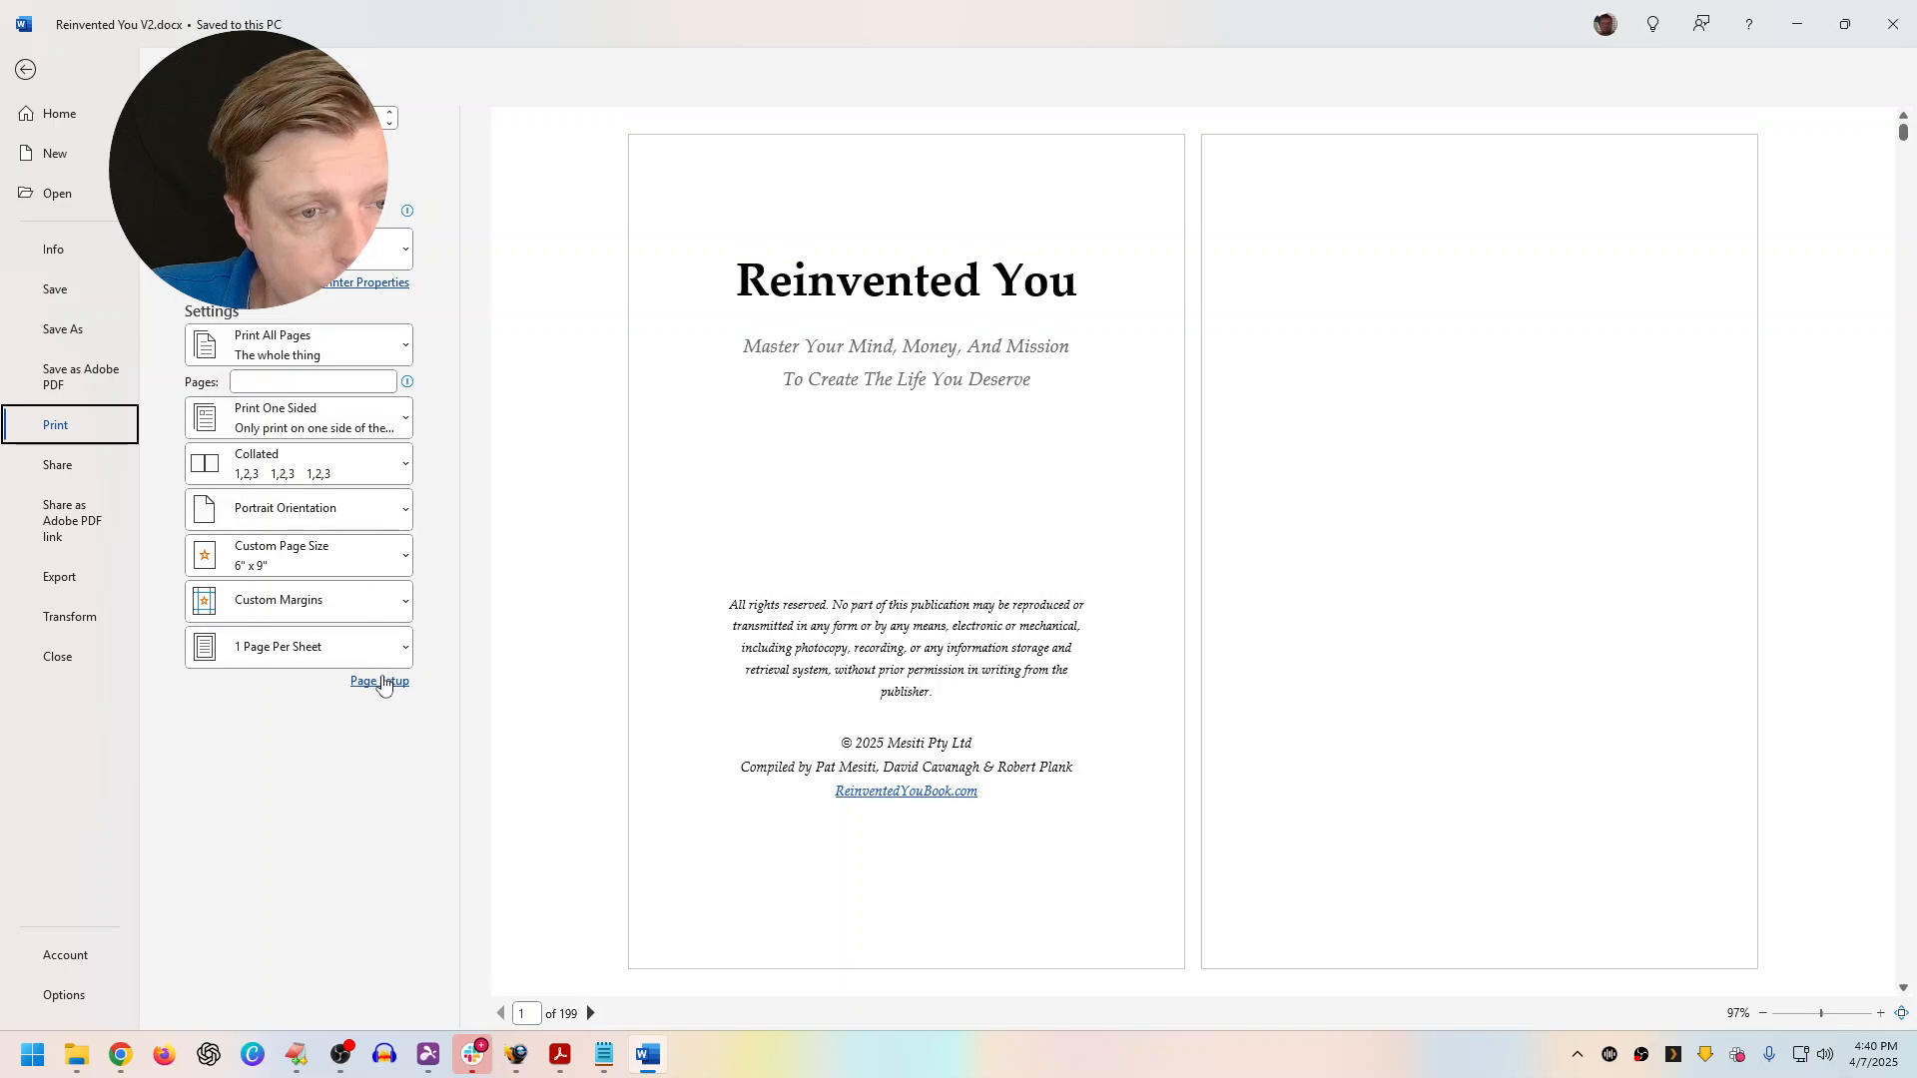
left_click(380, 681)
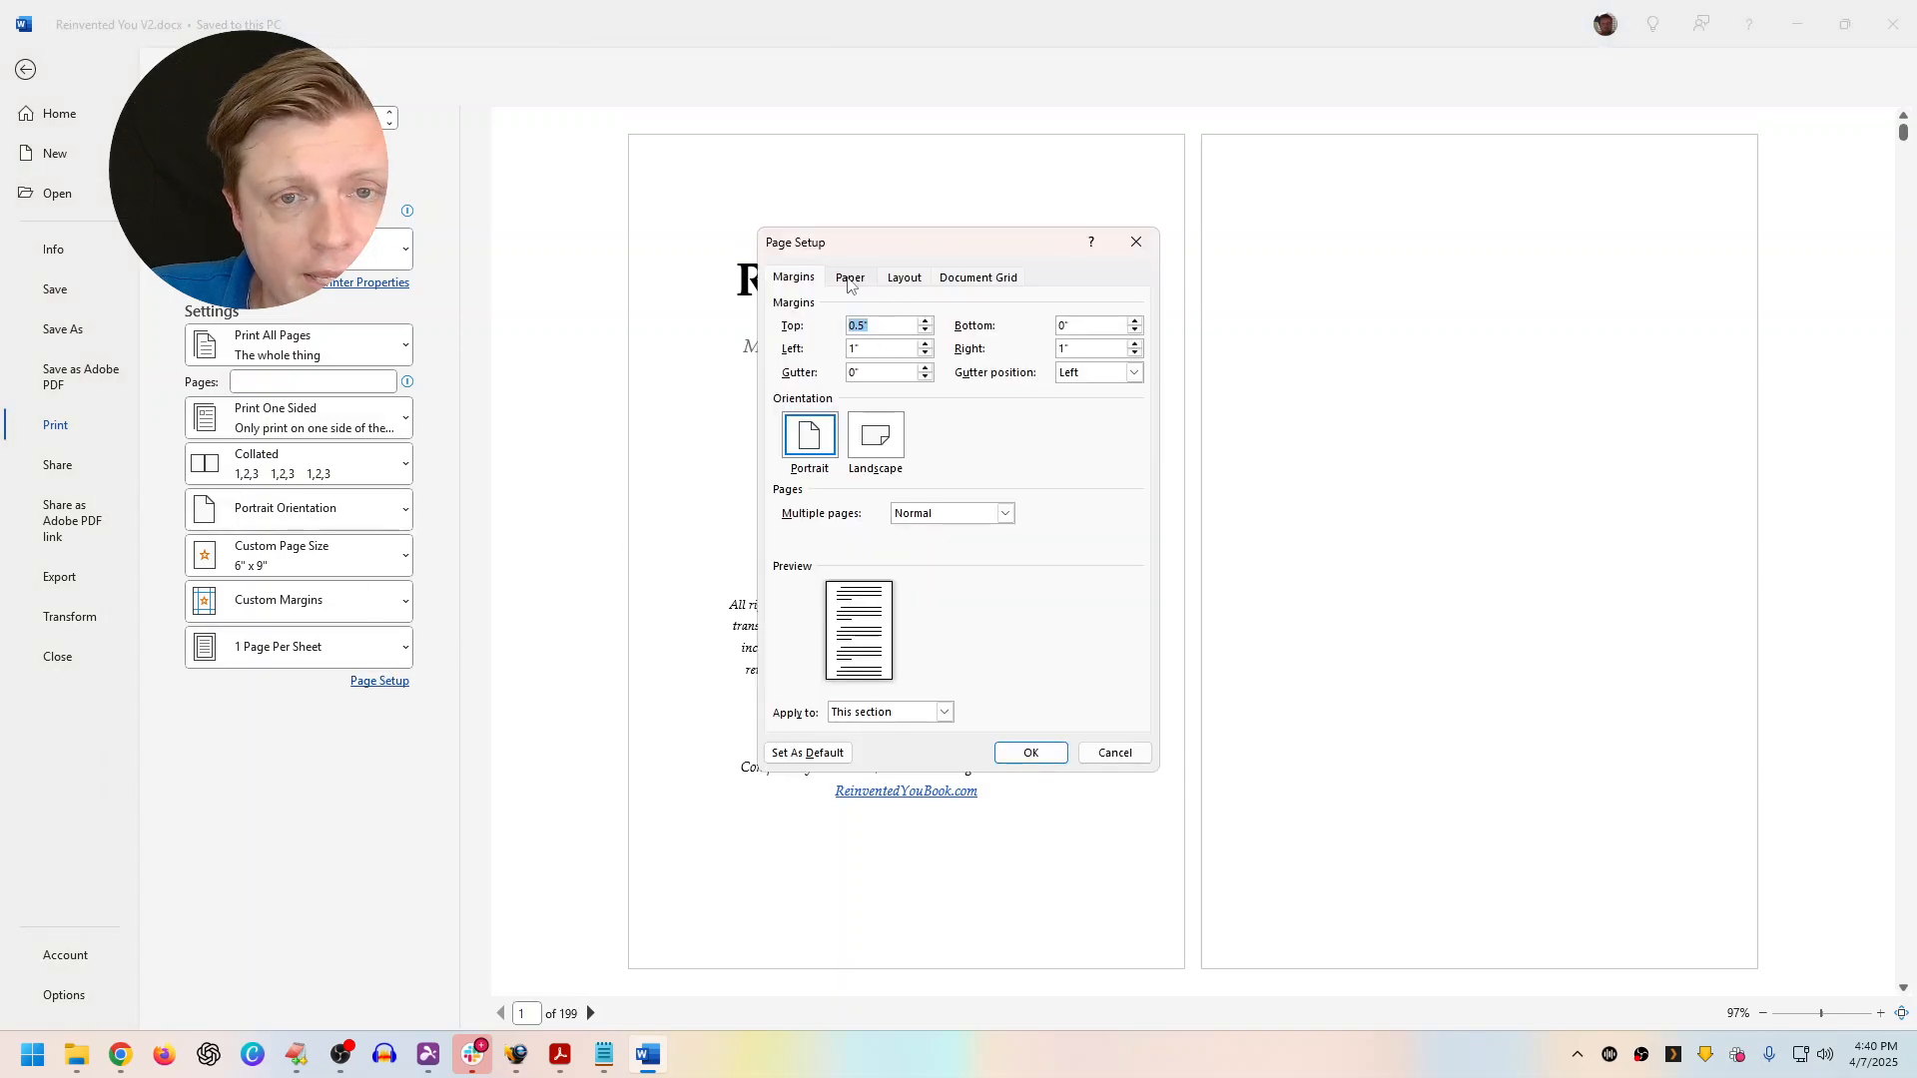
left_click(851, 279)
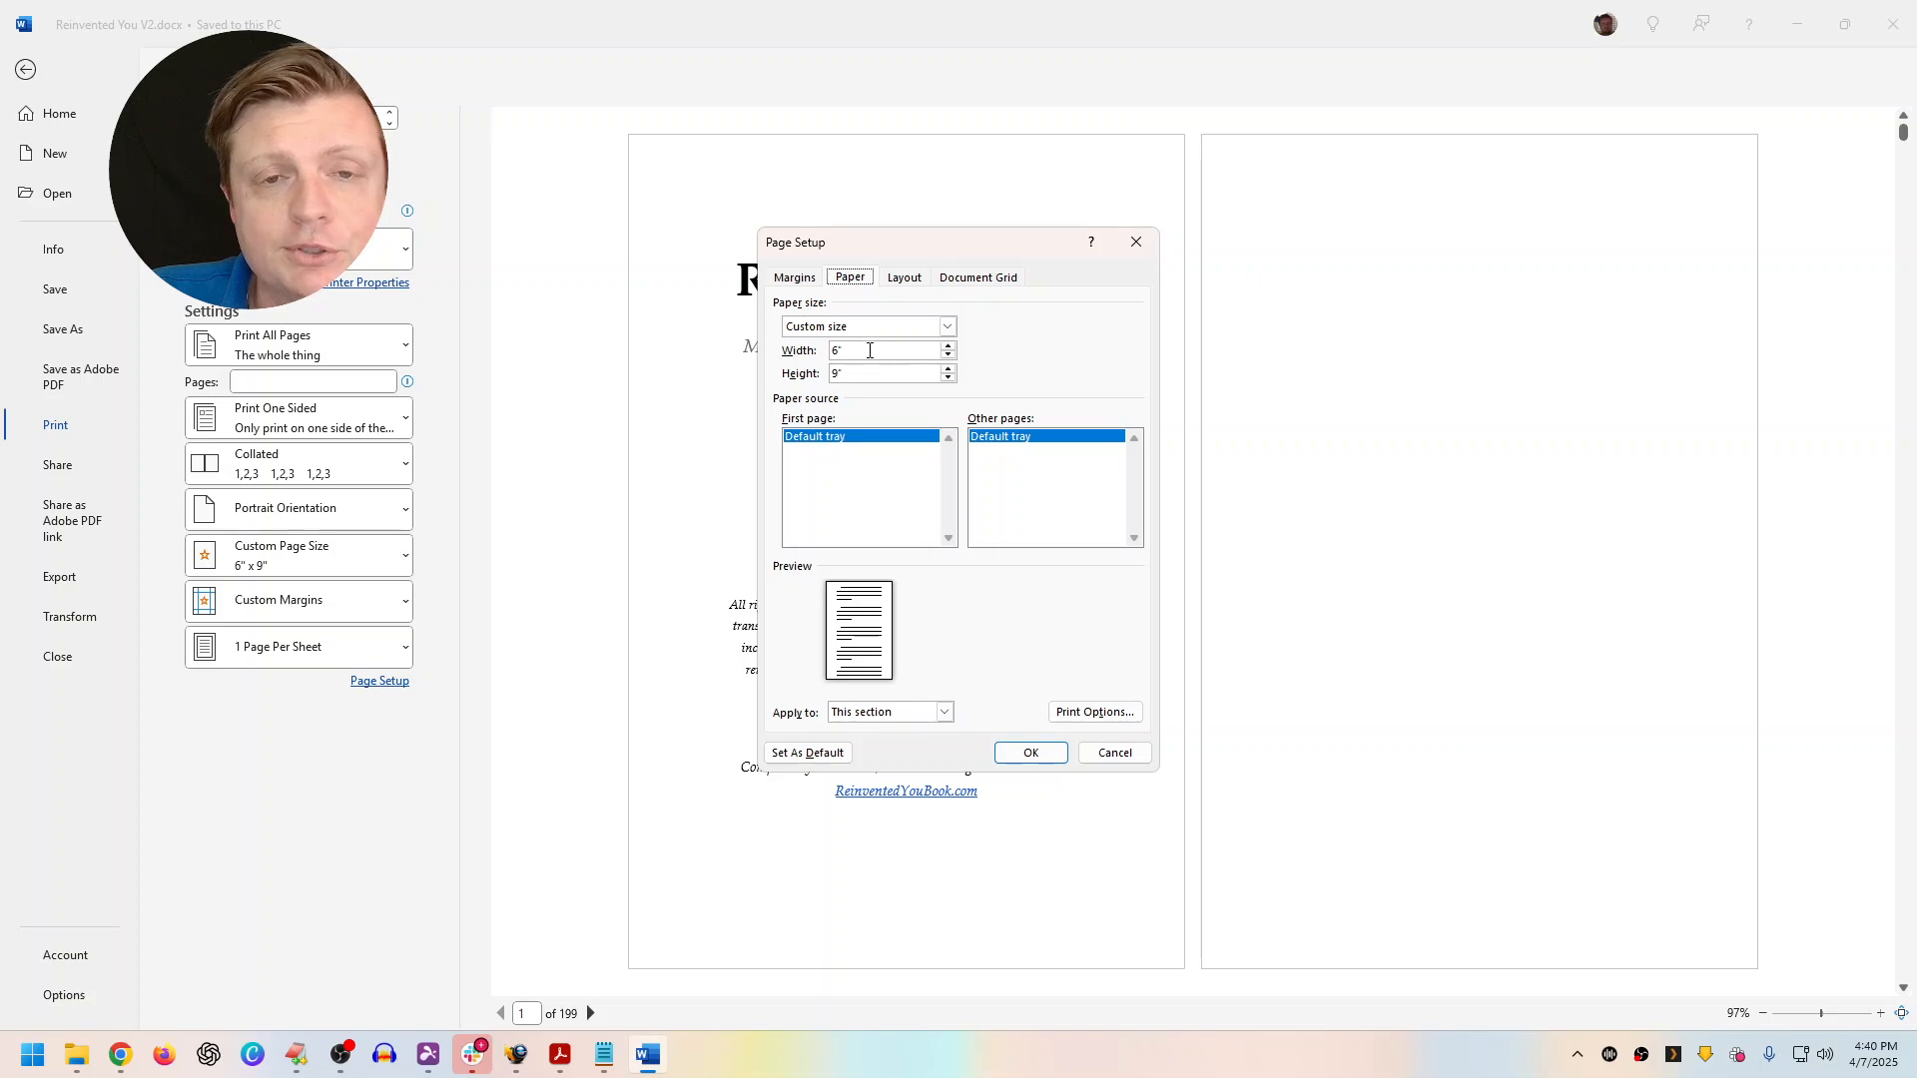
left_click(870, 350)
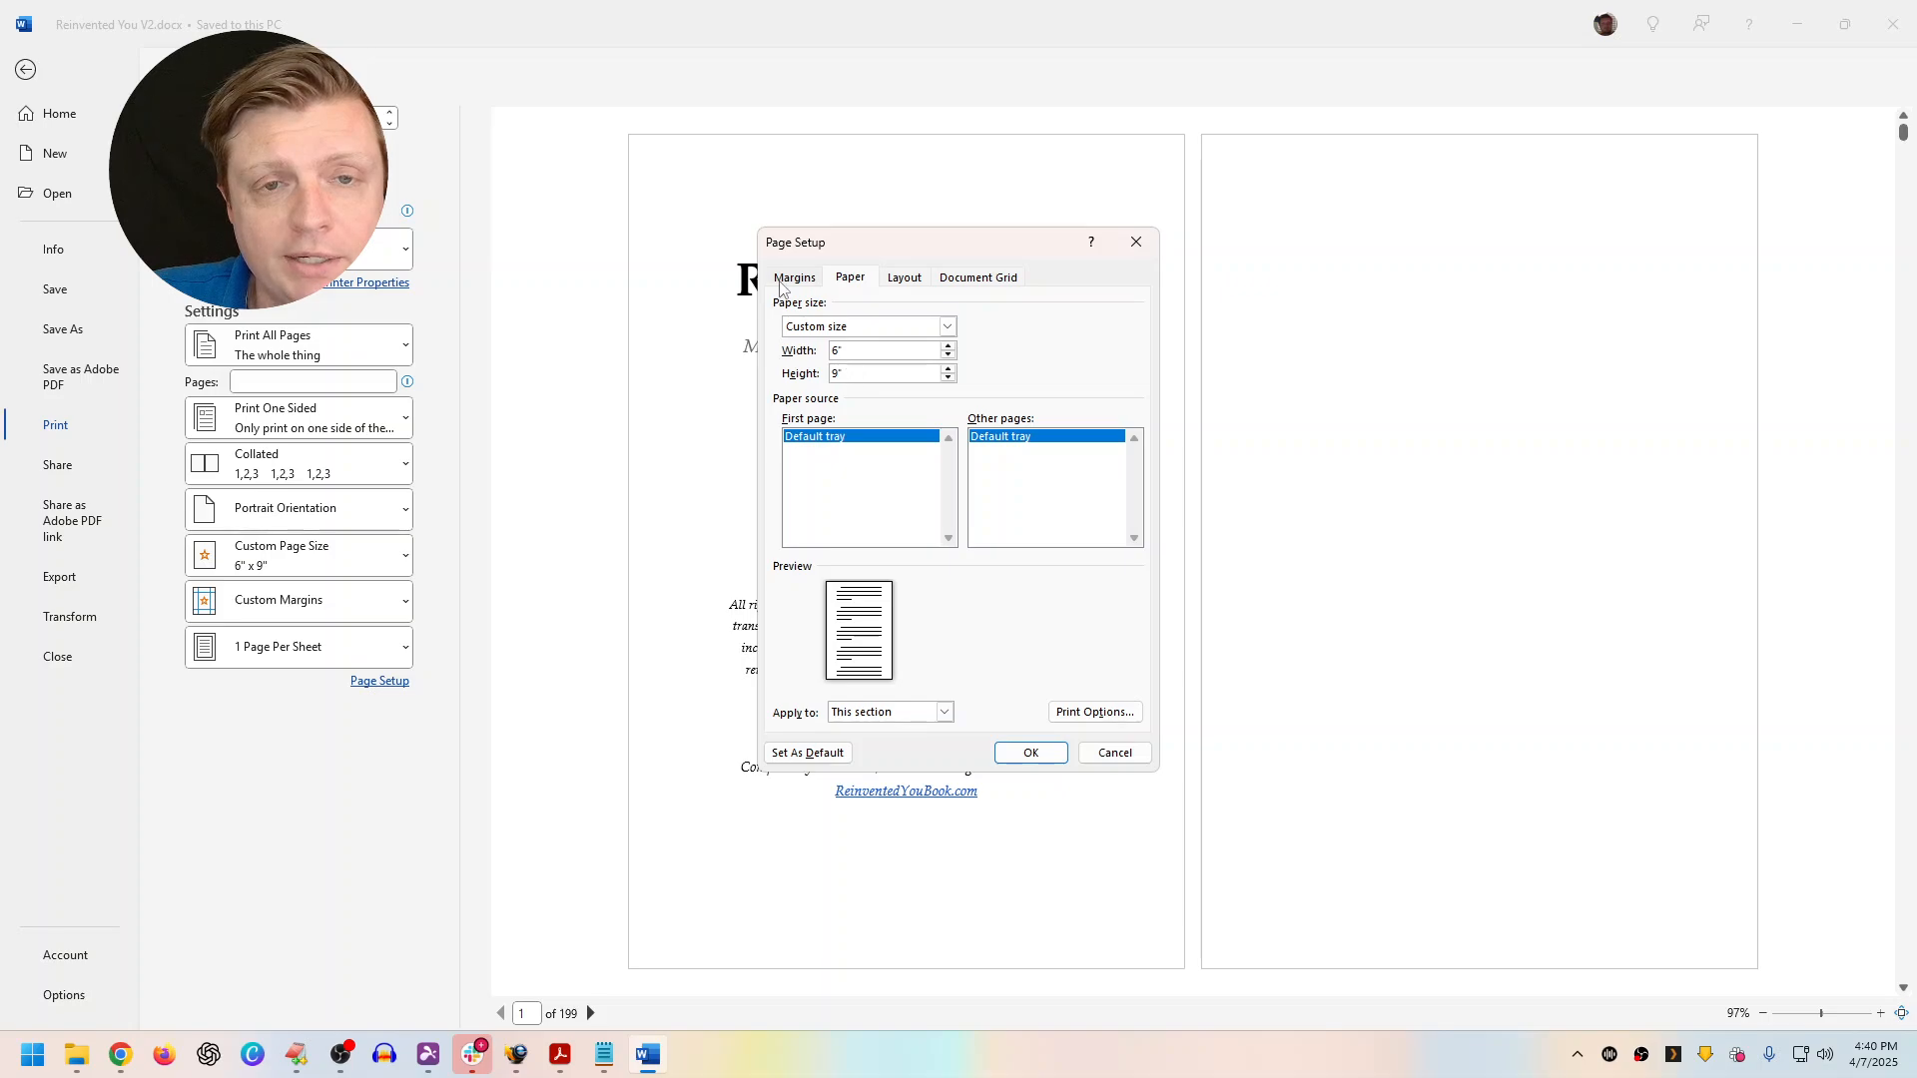
left_click(794, 278)
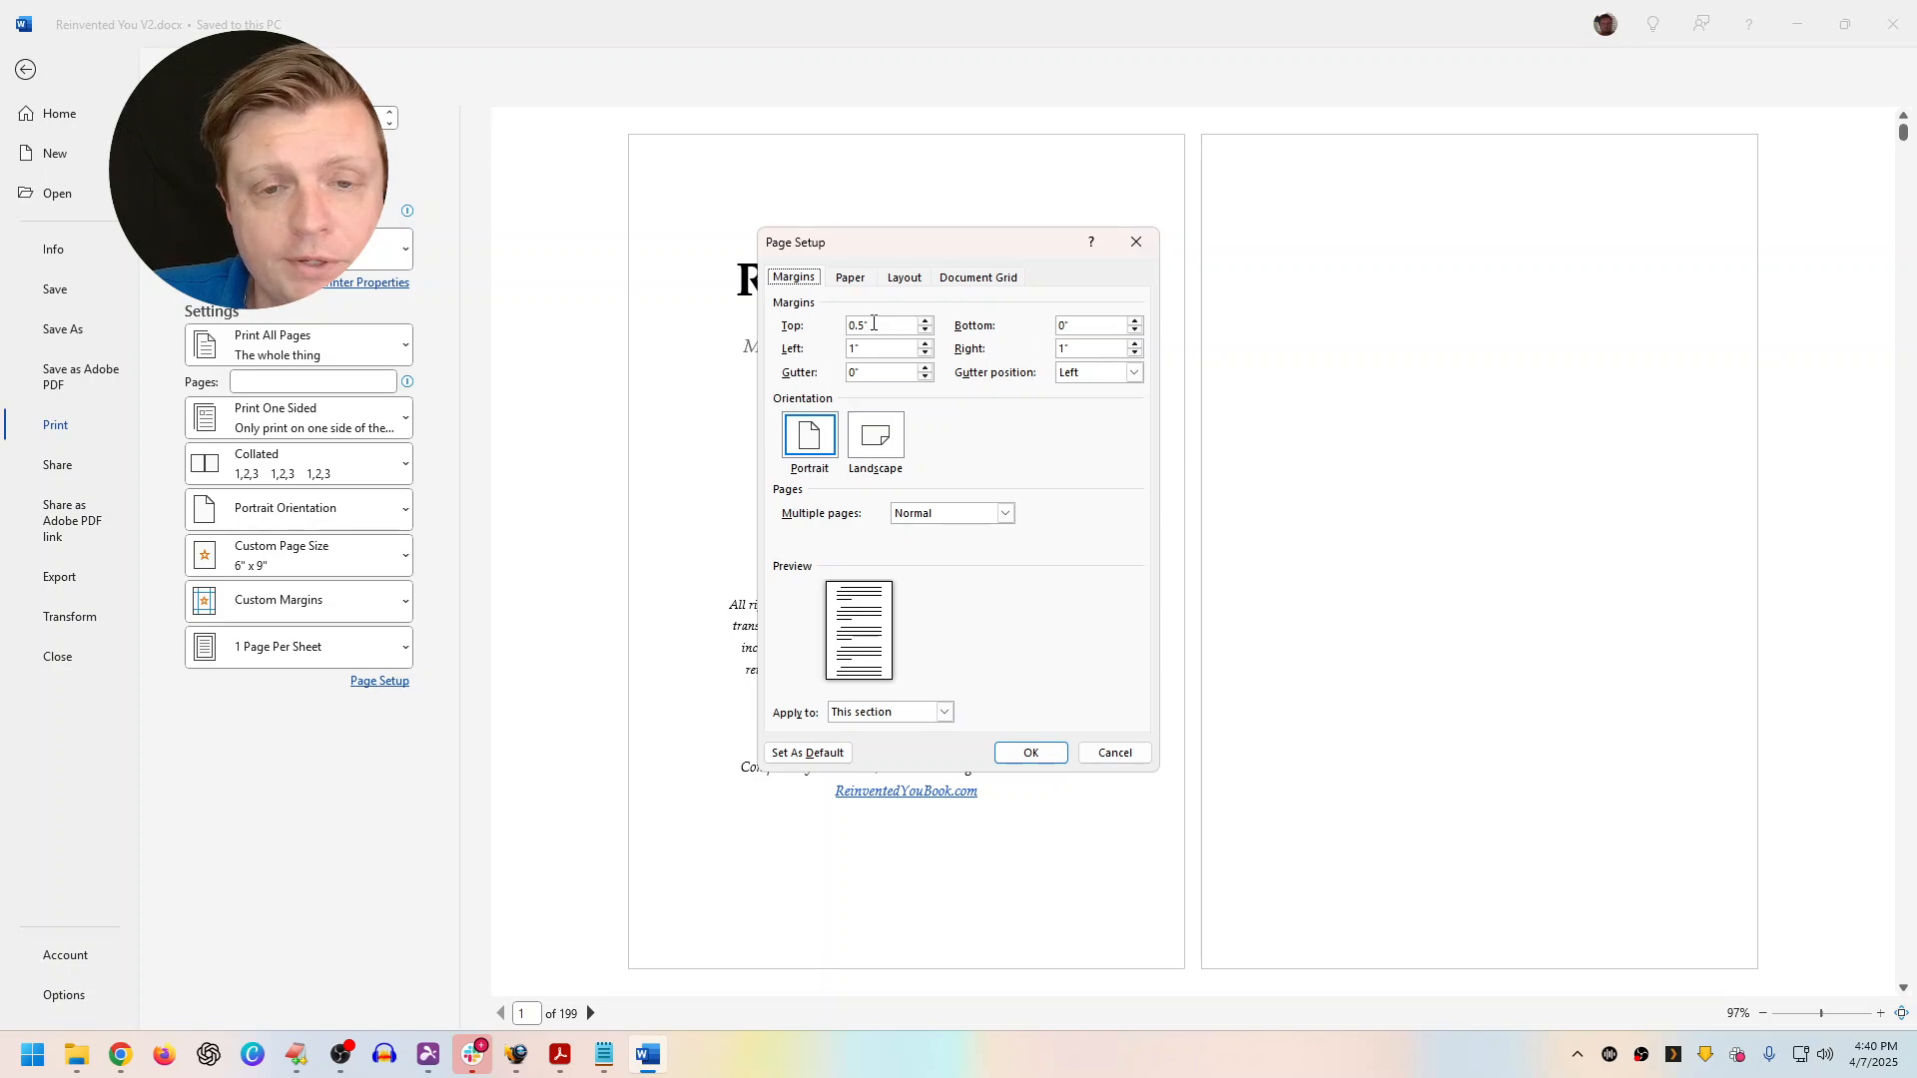
left_click(1116, 753)
left_click(24, 71)
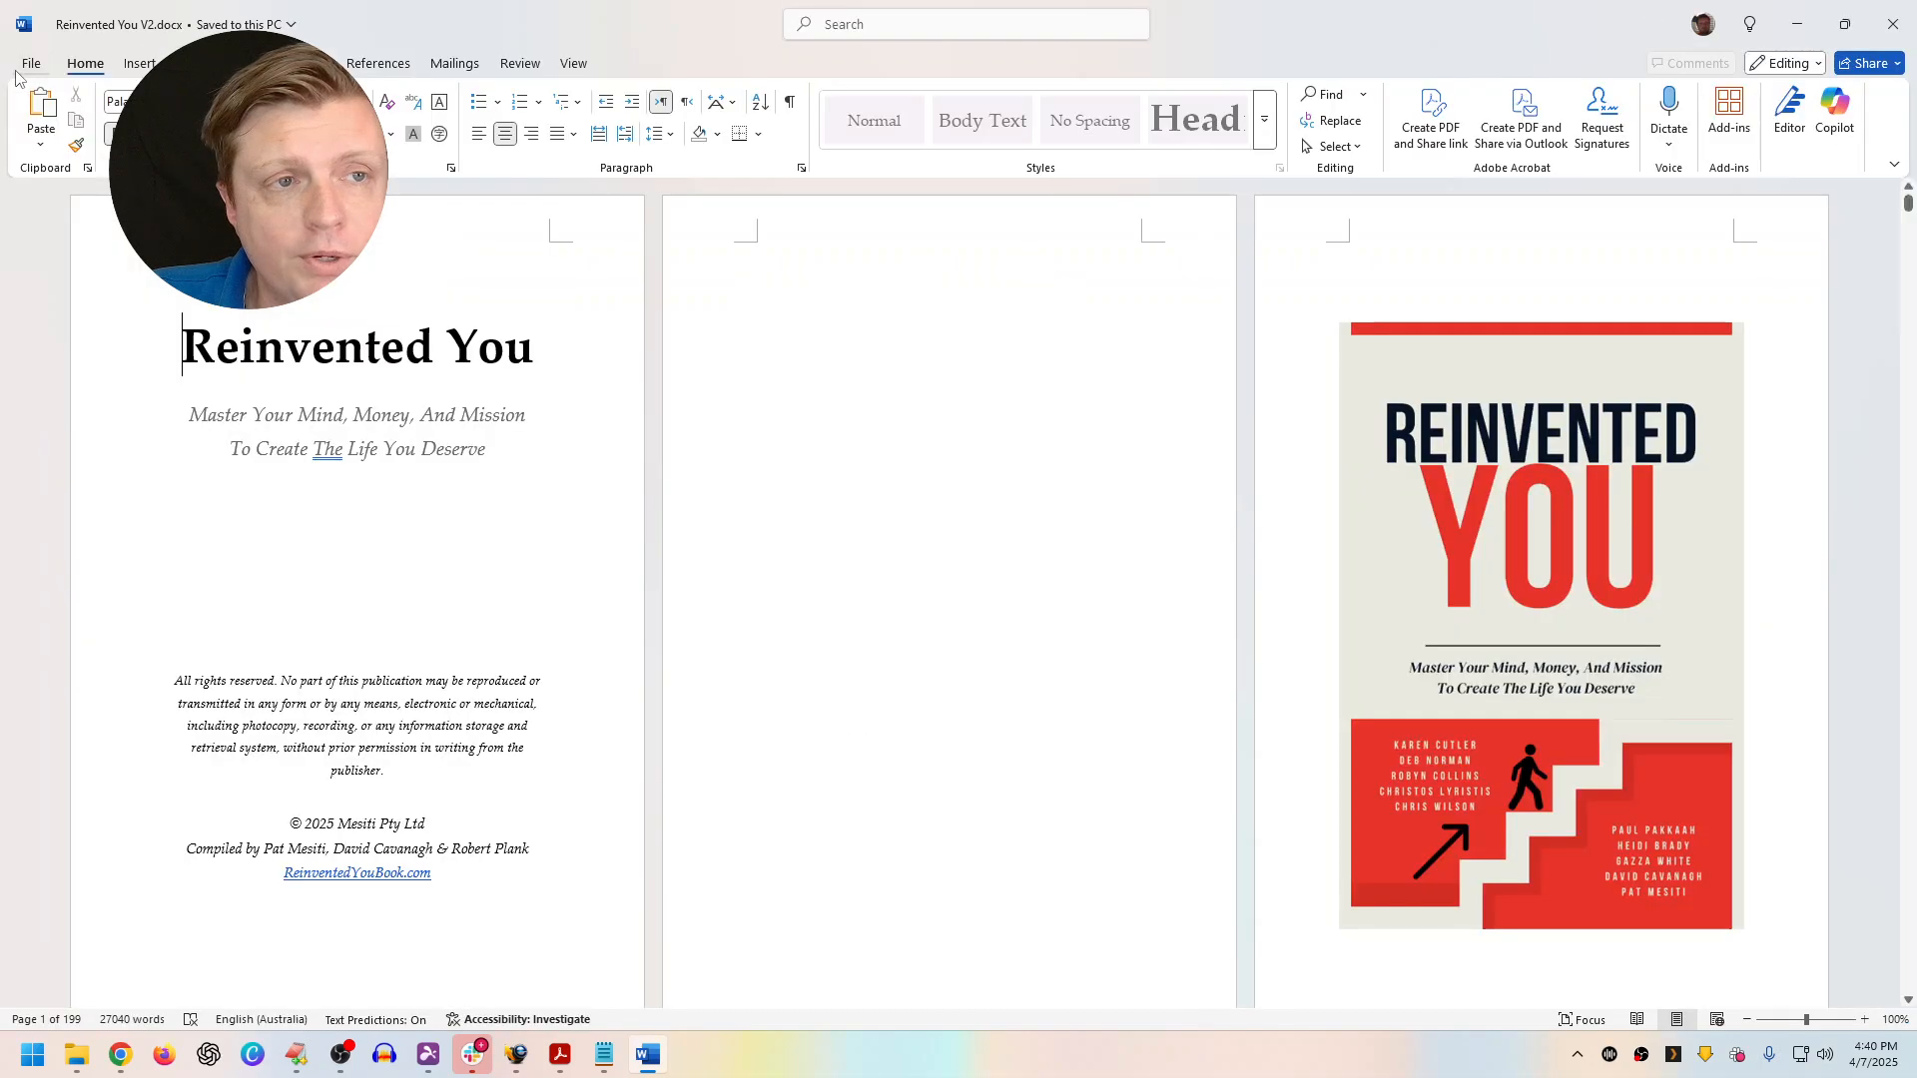
Examine the title, subtitle, copyright notice and compiler credits on the manuscript's title page
left_click(116, 323)
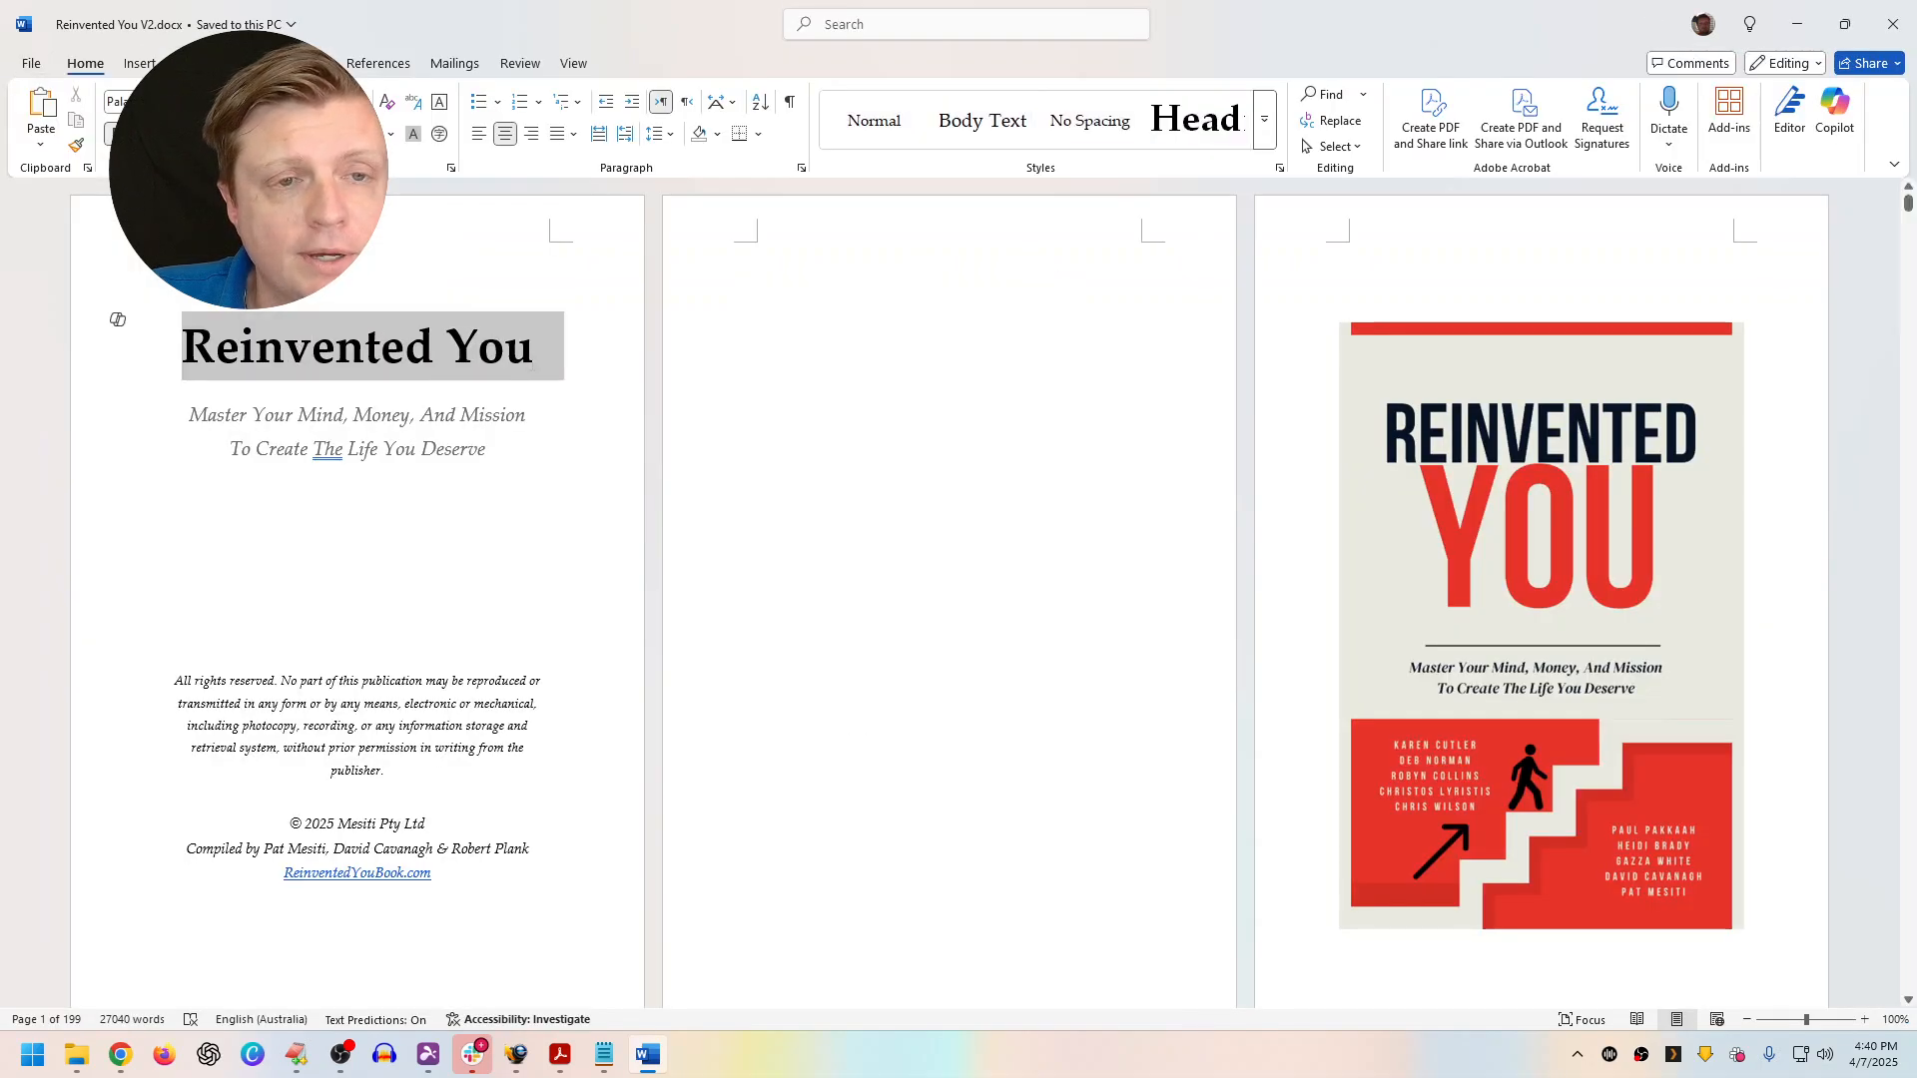
left_click(504, 371)
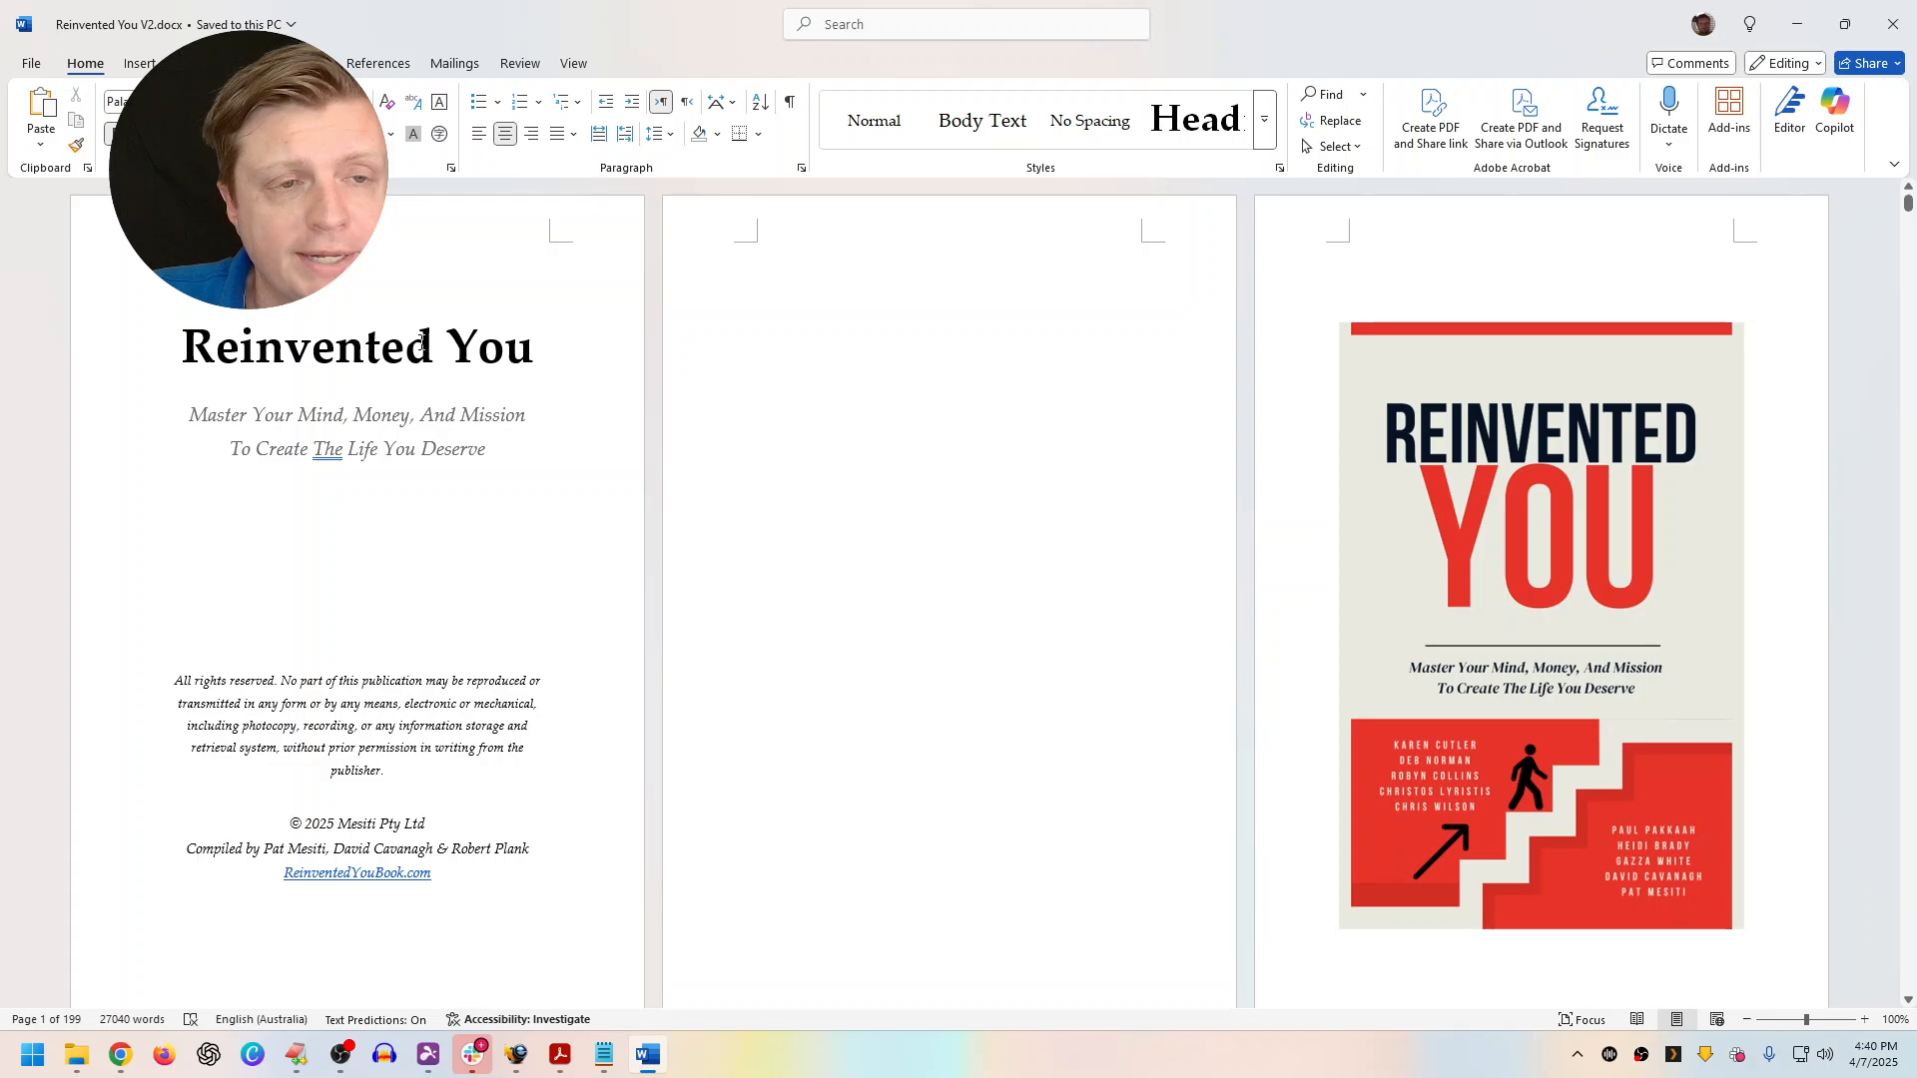
left_click(497, 450)
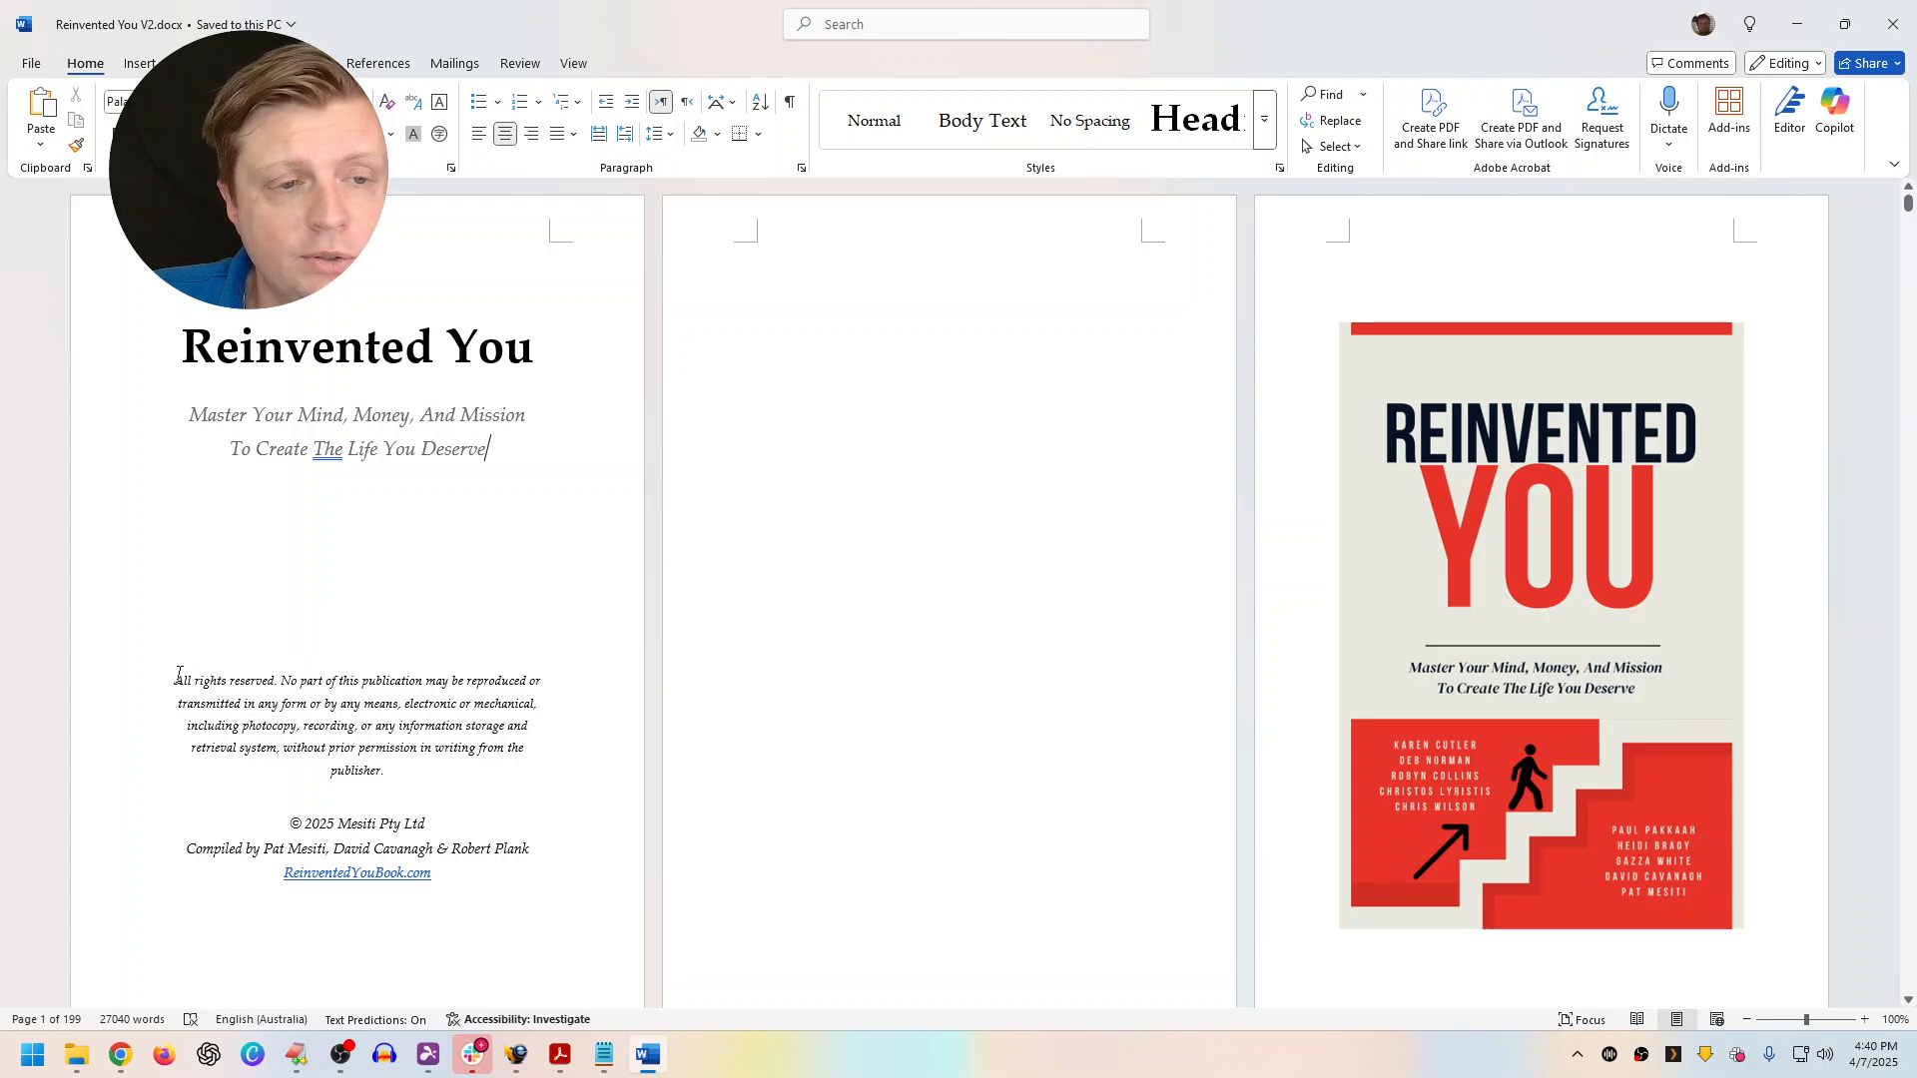
left_click_drag(179, 675, 116, 762)
left_click(389, 765)
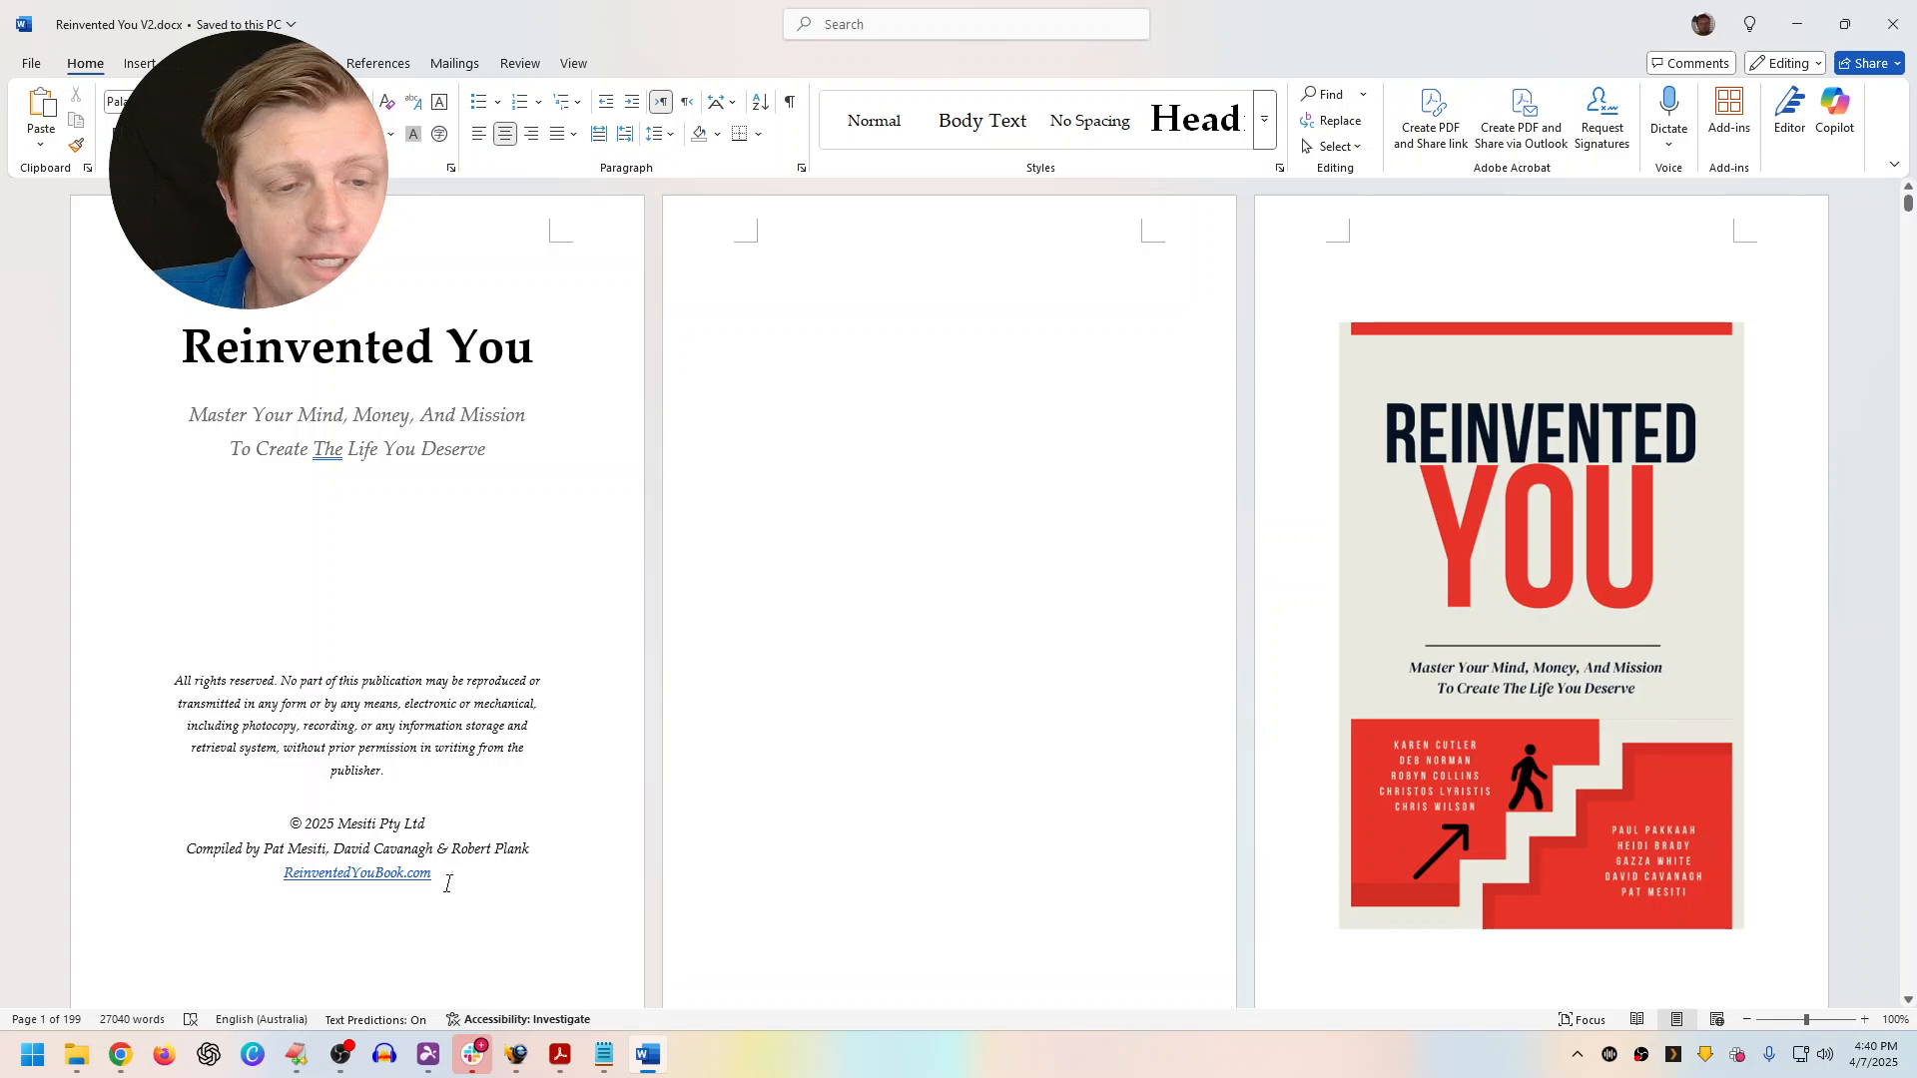
double_click(115, 869)
left_click(352, 825)
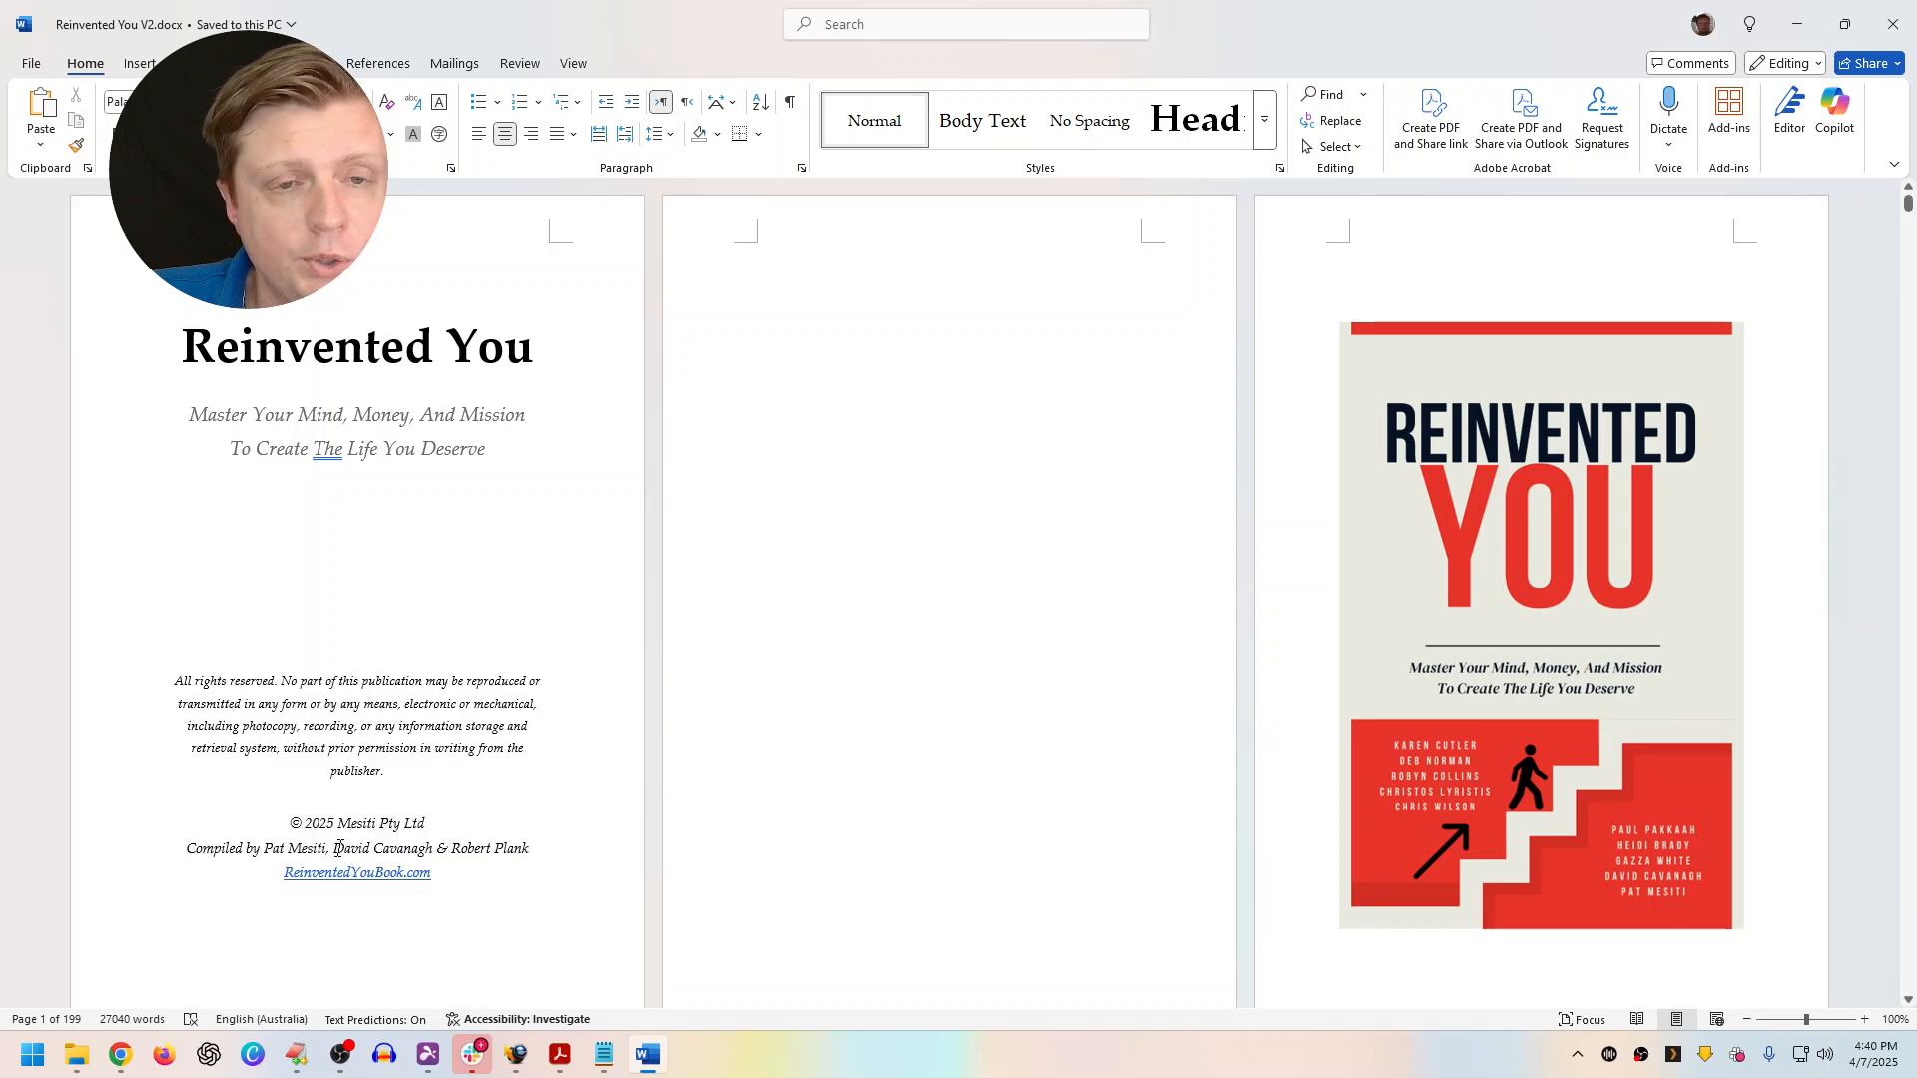
Examine the blank second page, the cover image page and the table of contents in the manuscript
scroll(340, 849, "down", 1)
left_click(1399, 483)
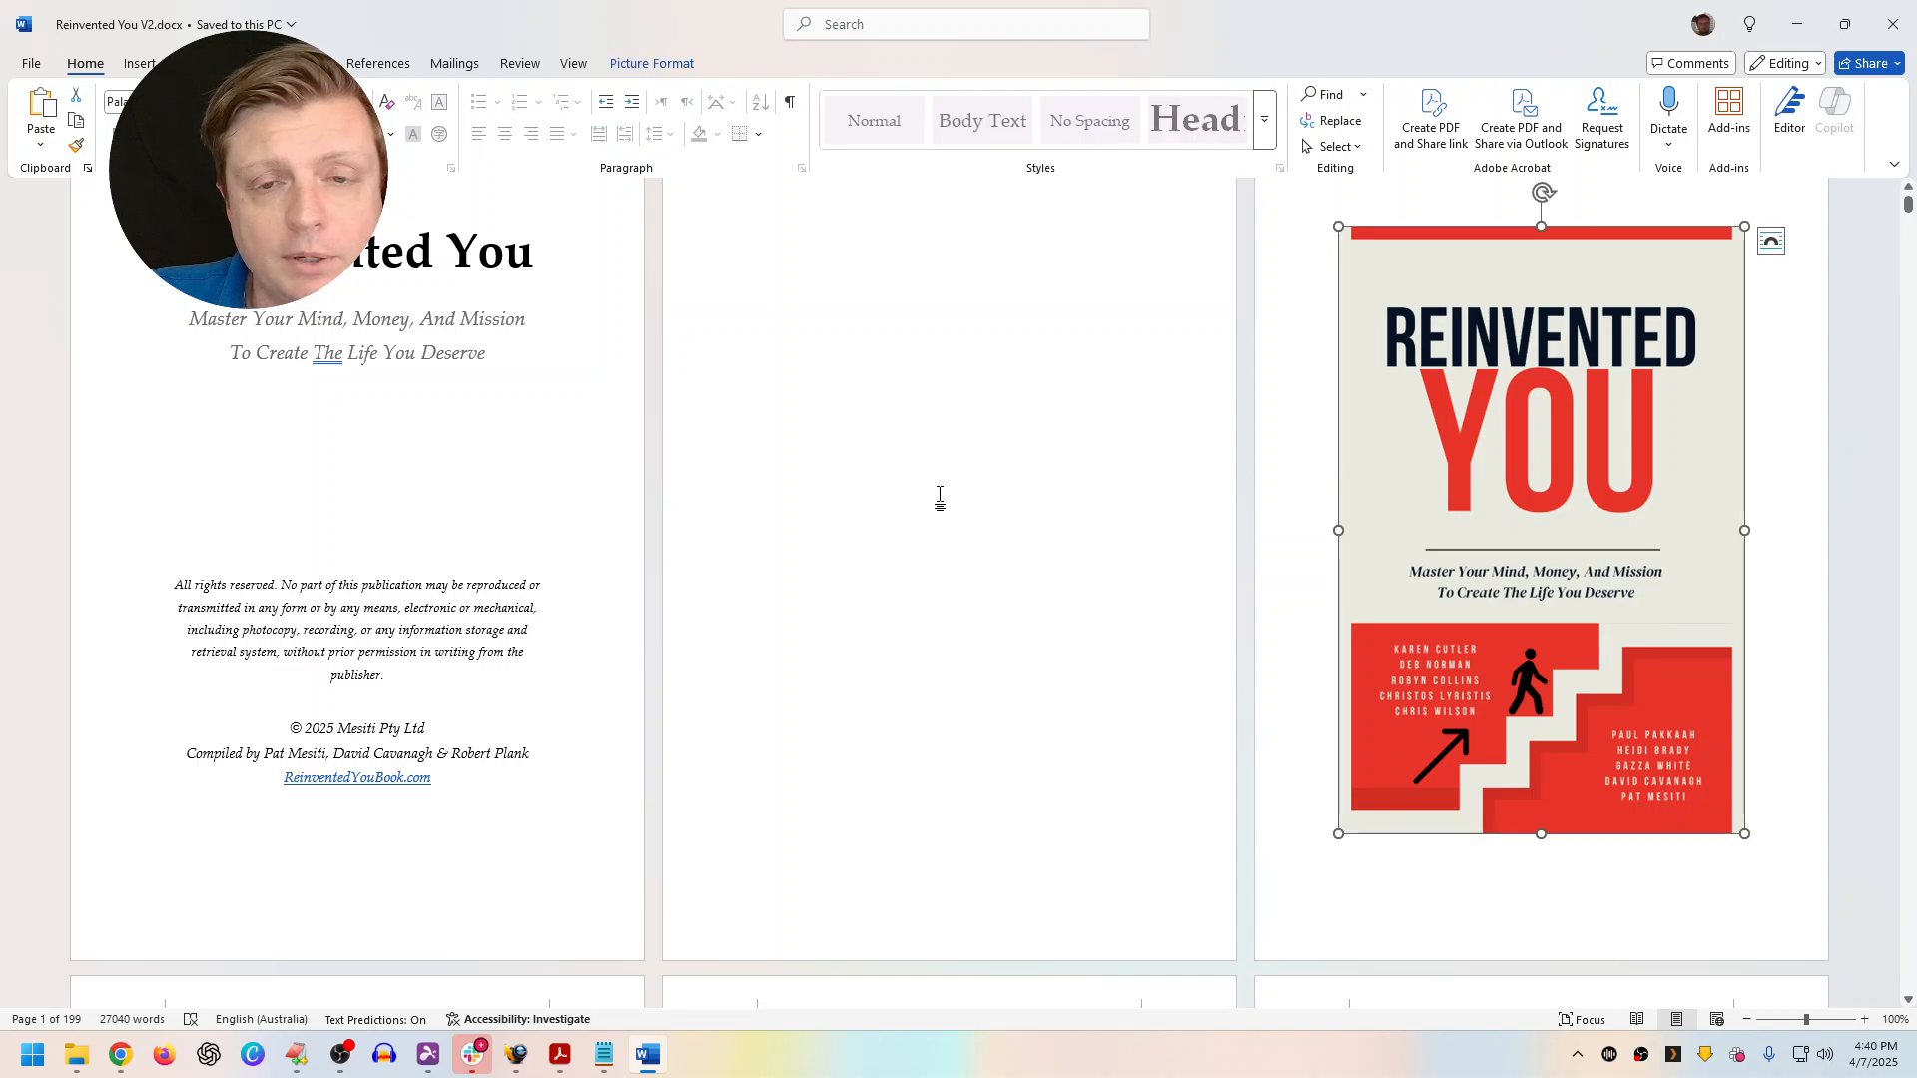
left_click(937, 497)
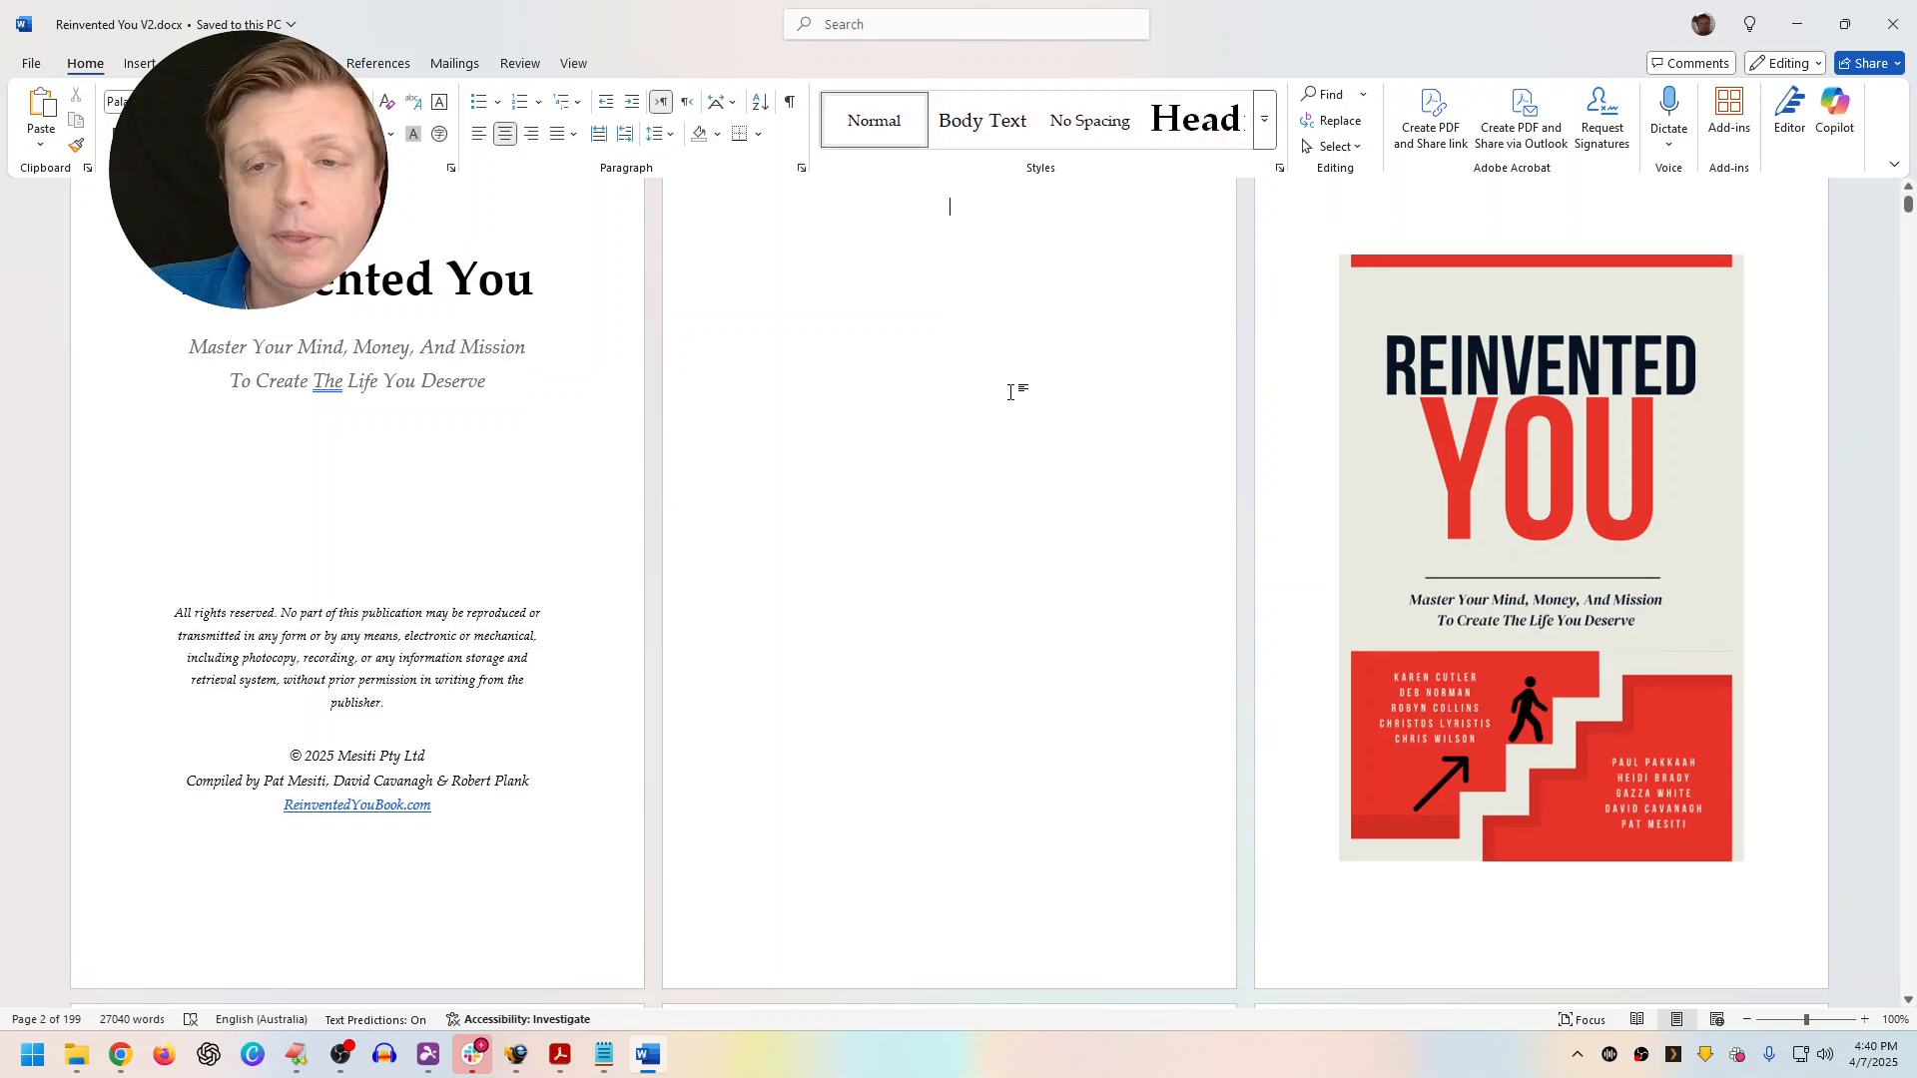
left_click(1453, 379)
scroll(1450, 389, "down", 6)
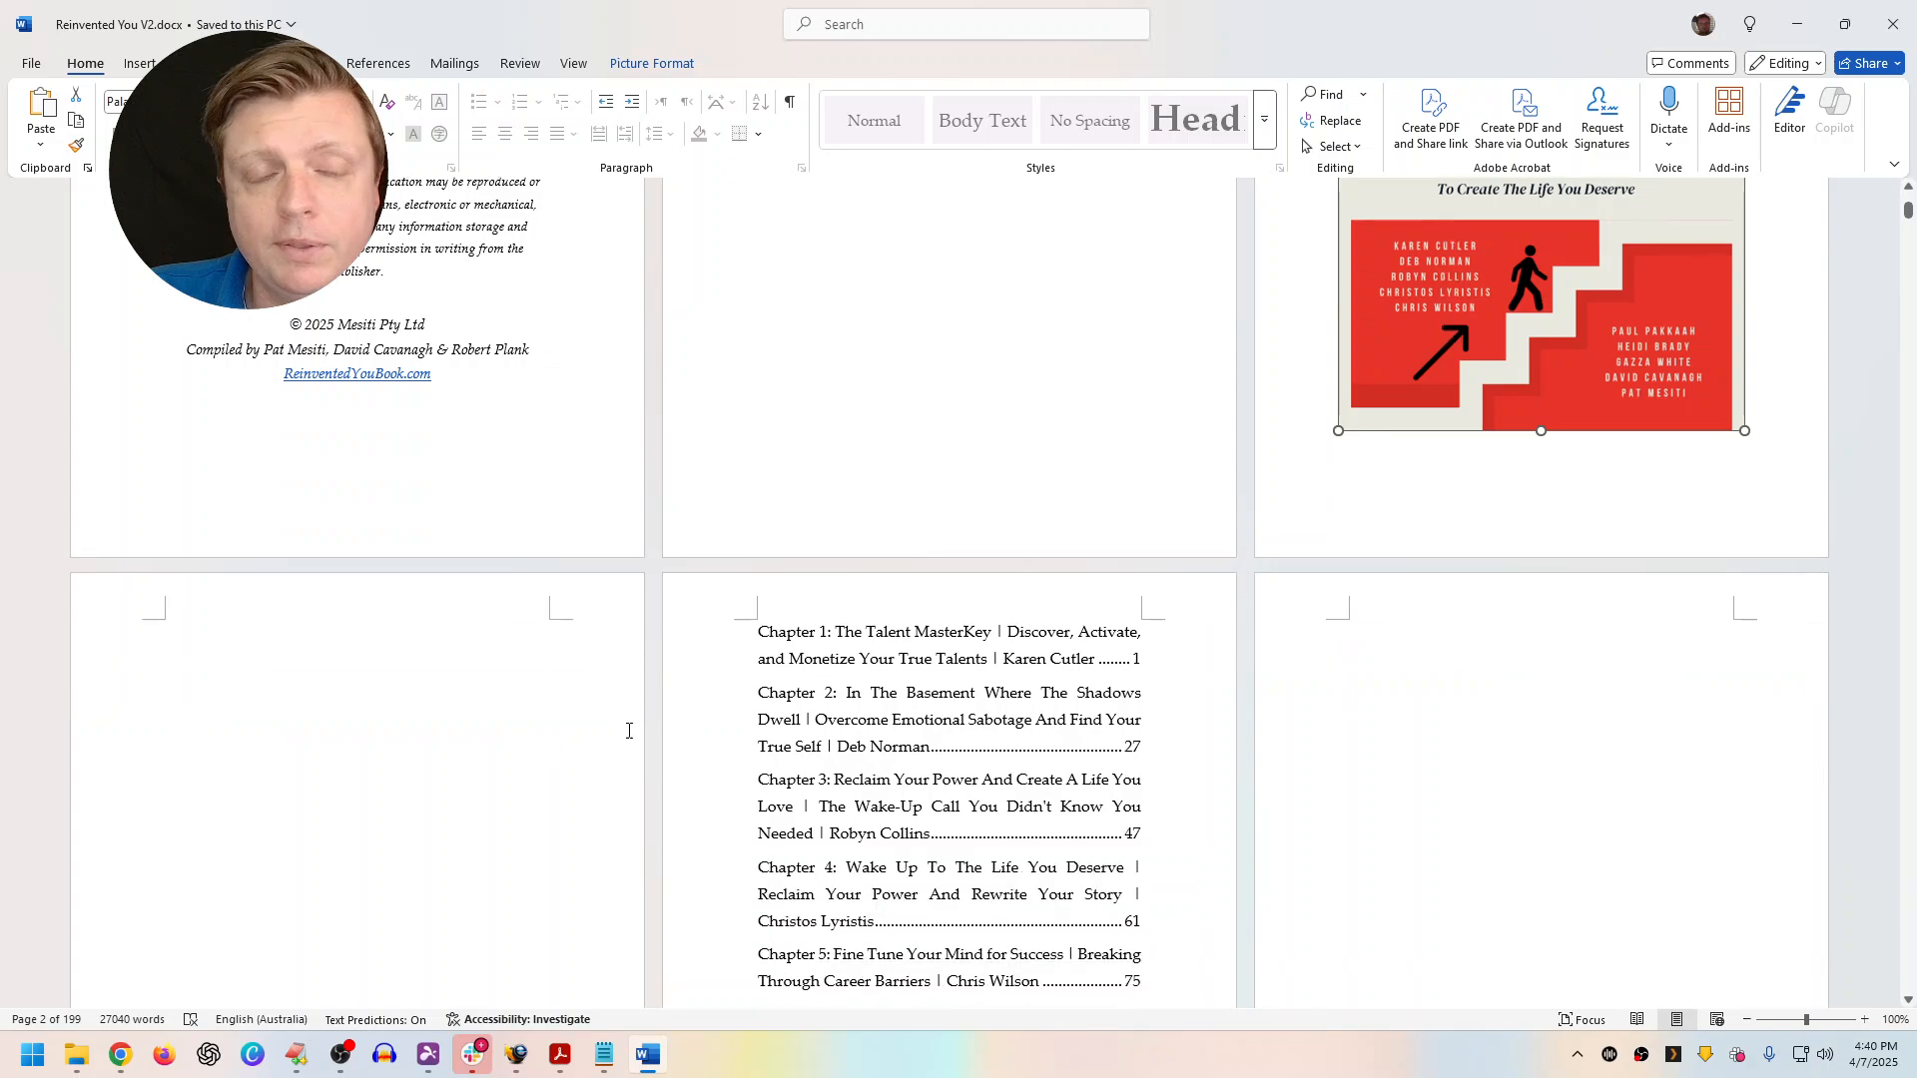
scroll(439, 770, "down", 4)
left_click(937, 591)
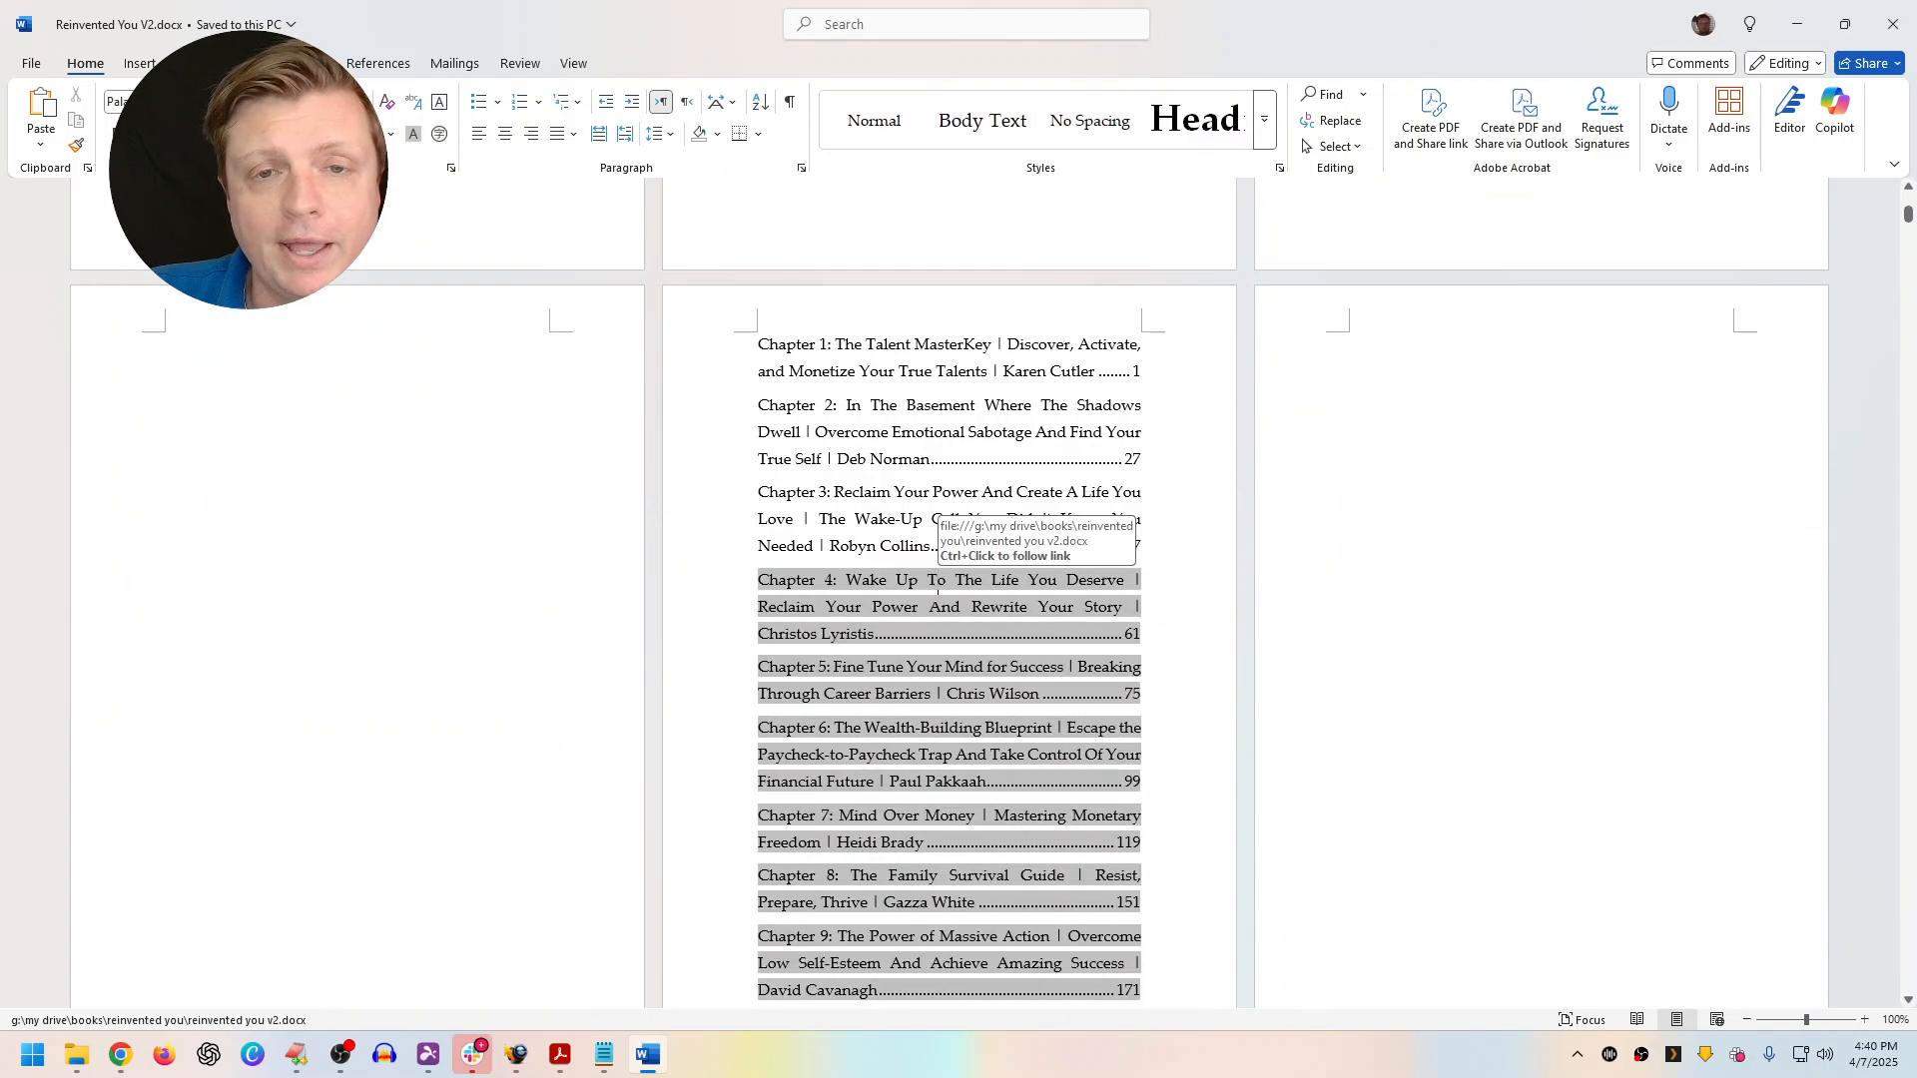
Review the opening pages of Chapter 1, including the chapter heading, running headers and page numbers
scroll(938, 591, "down", 5)
scroll(936, 587, "down", 5)
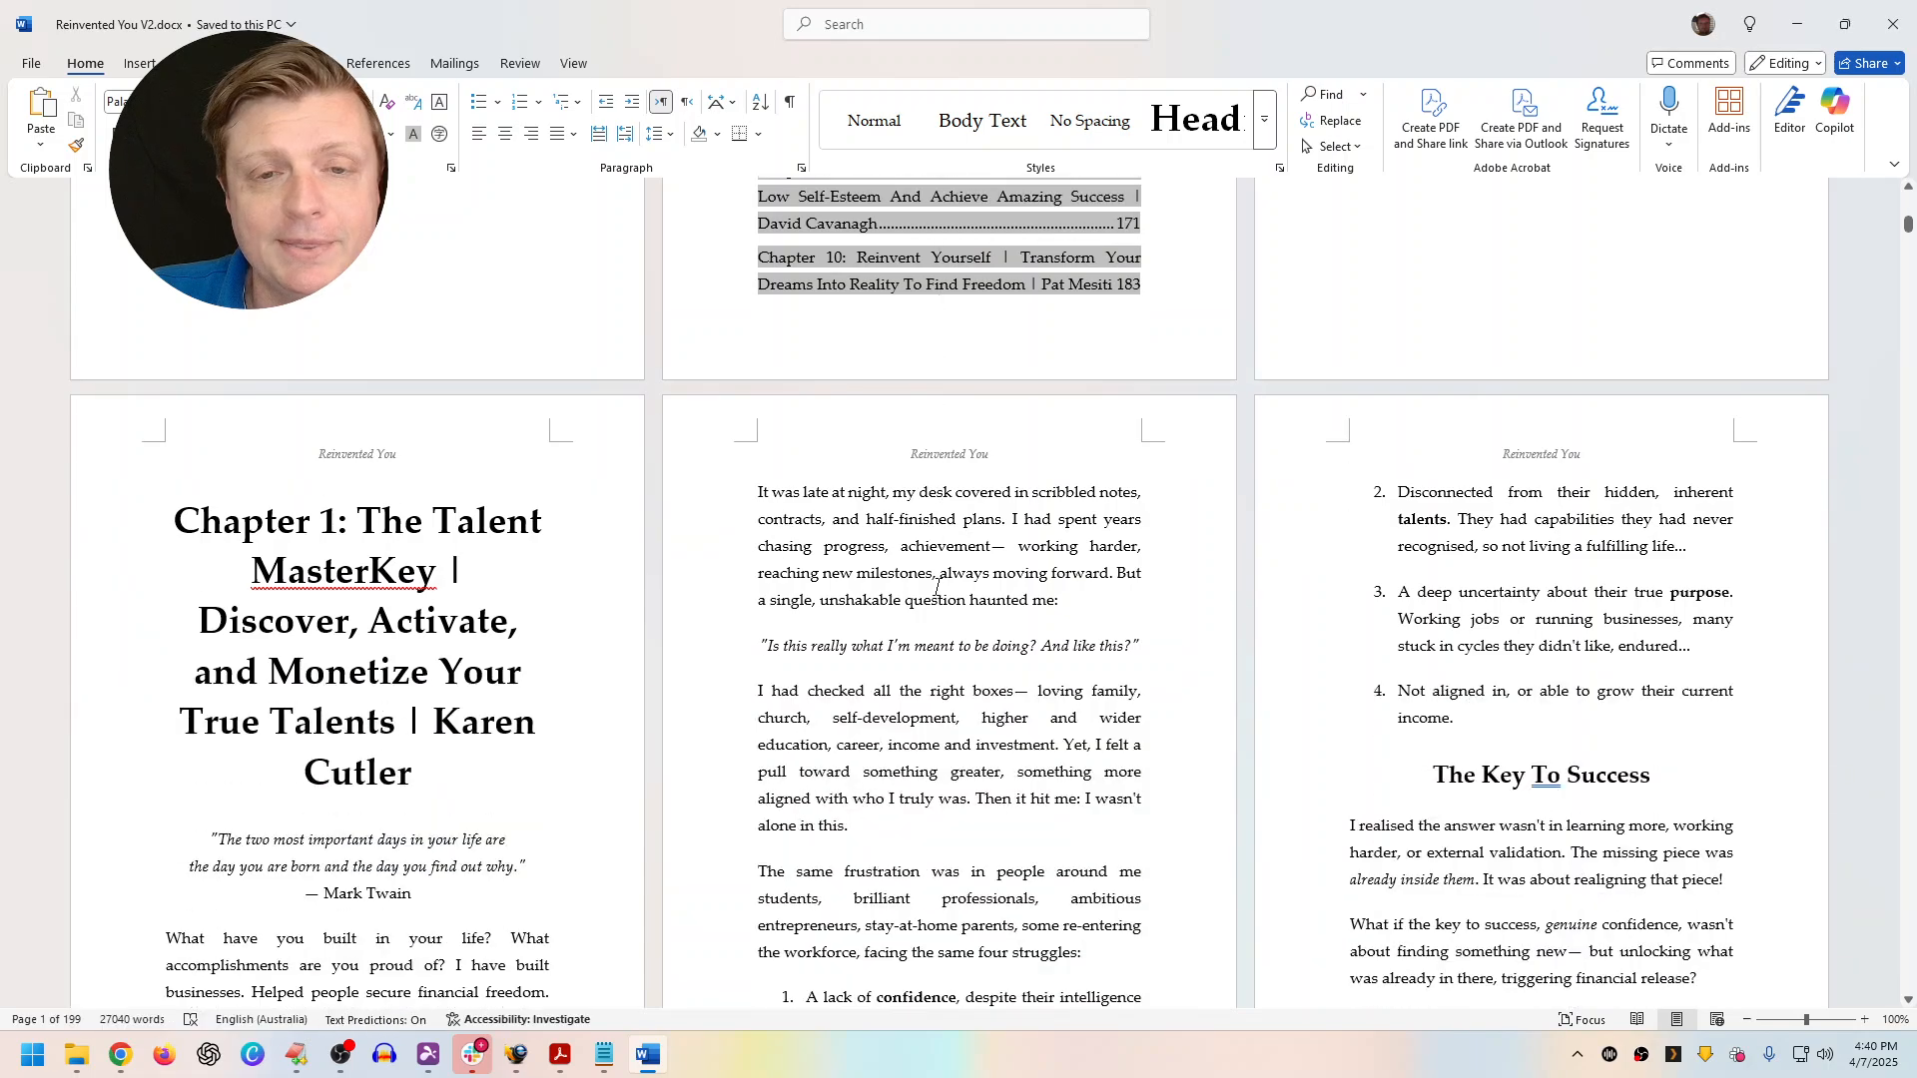
scroll(936, 587, "down", 4)
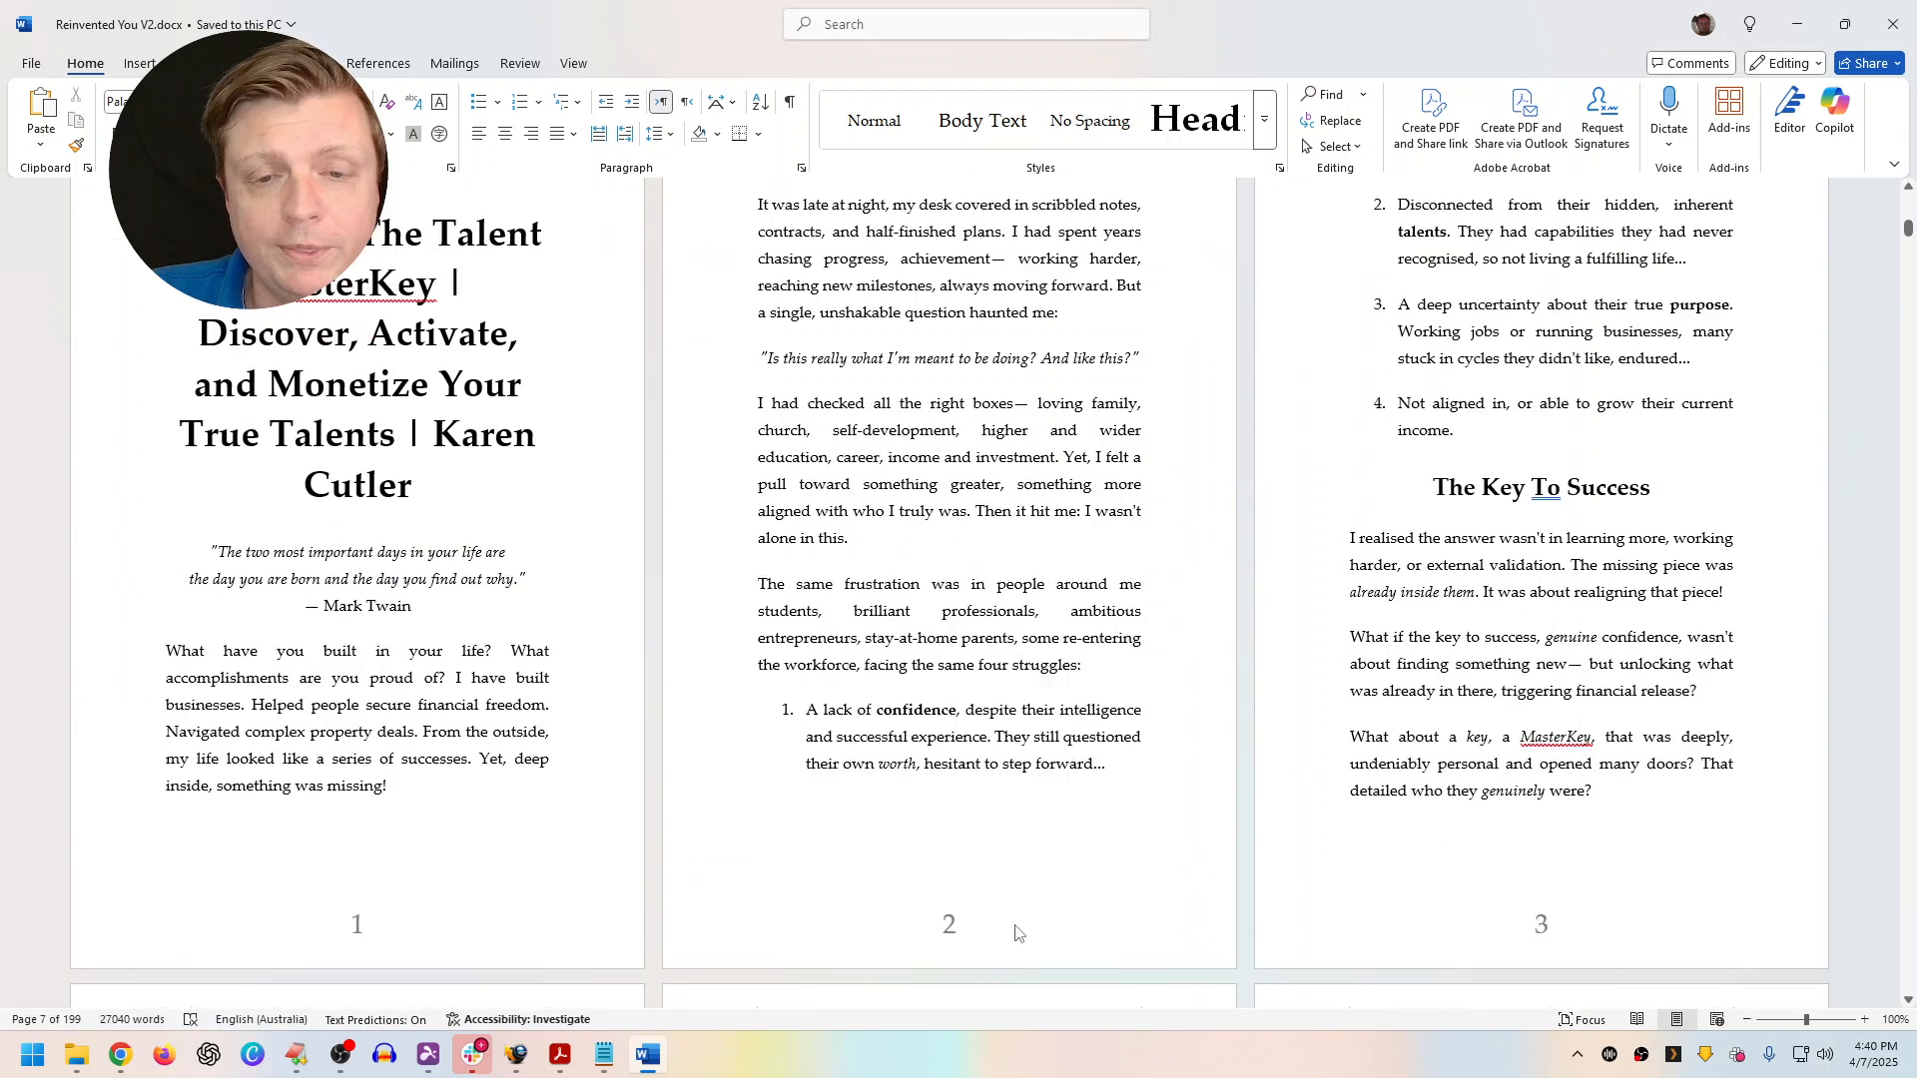
left_click(1016, 933)
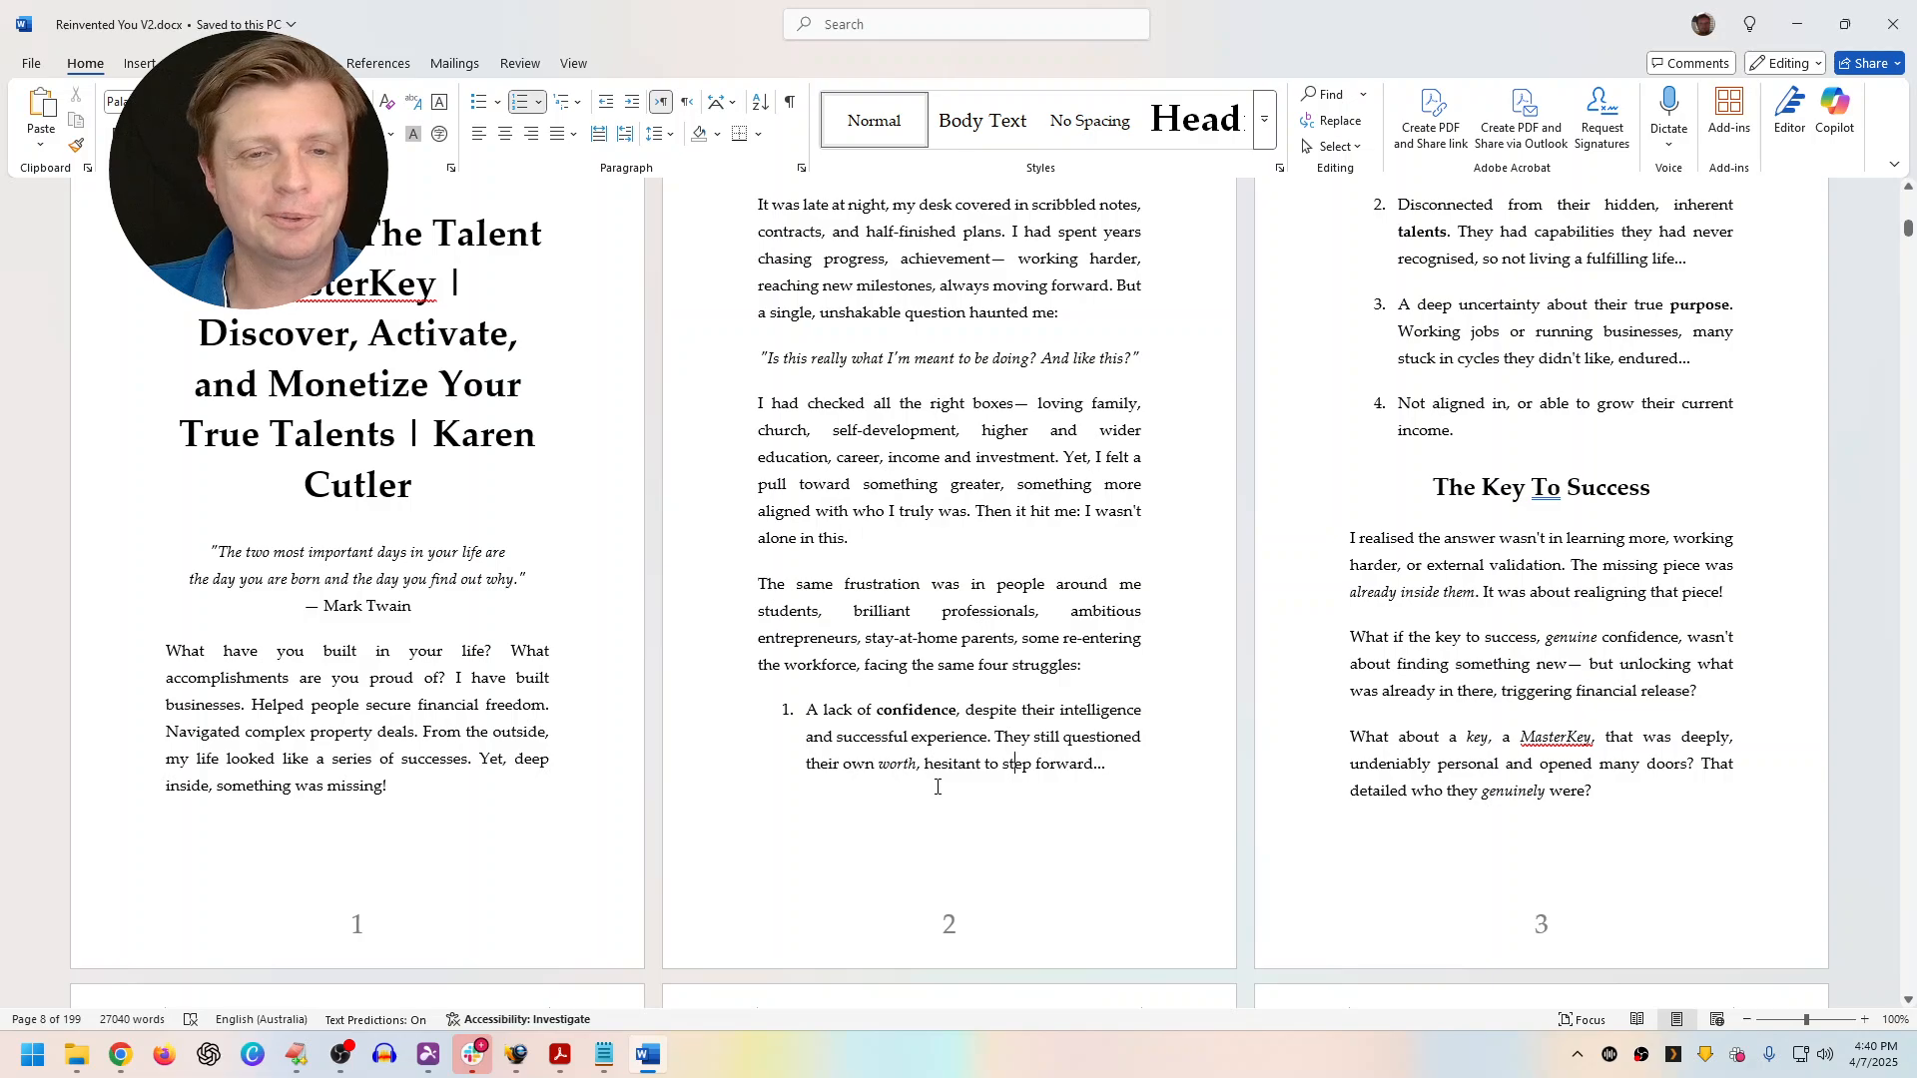
scroll(907, 764, "down", 10)
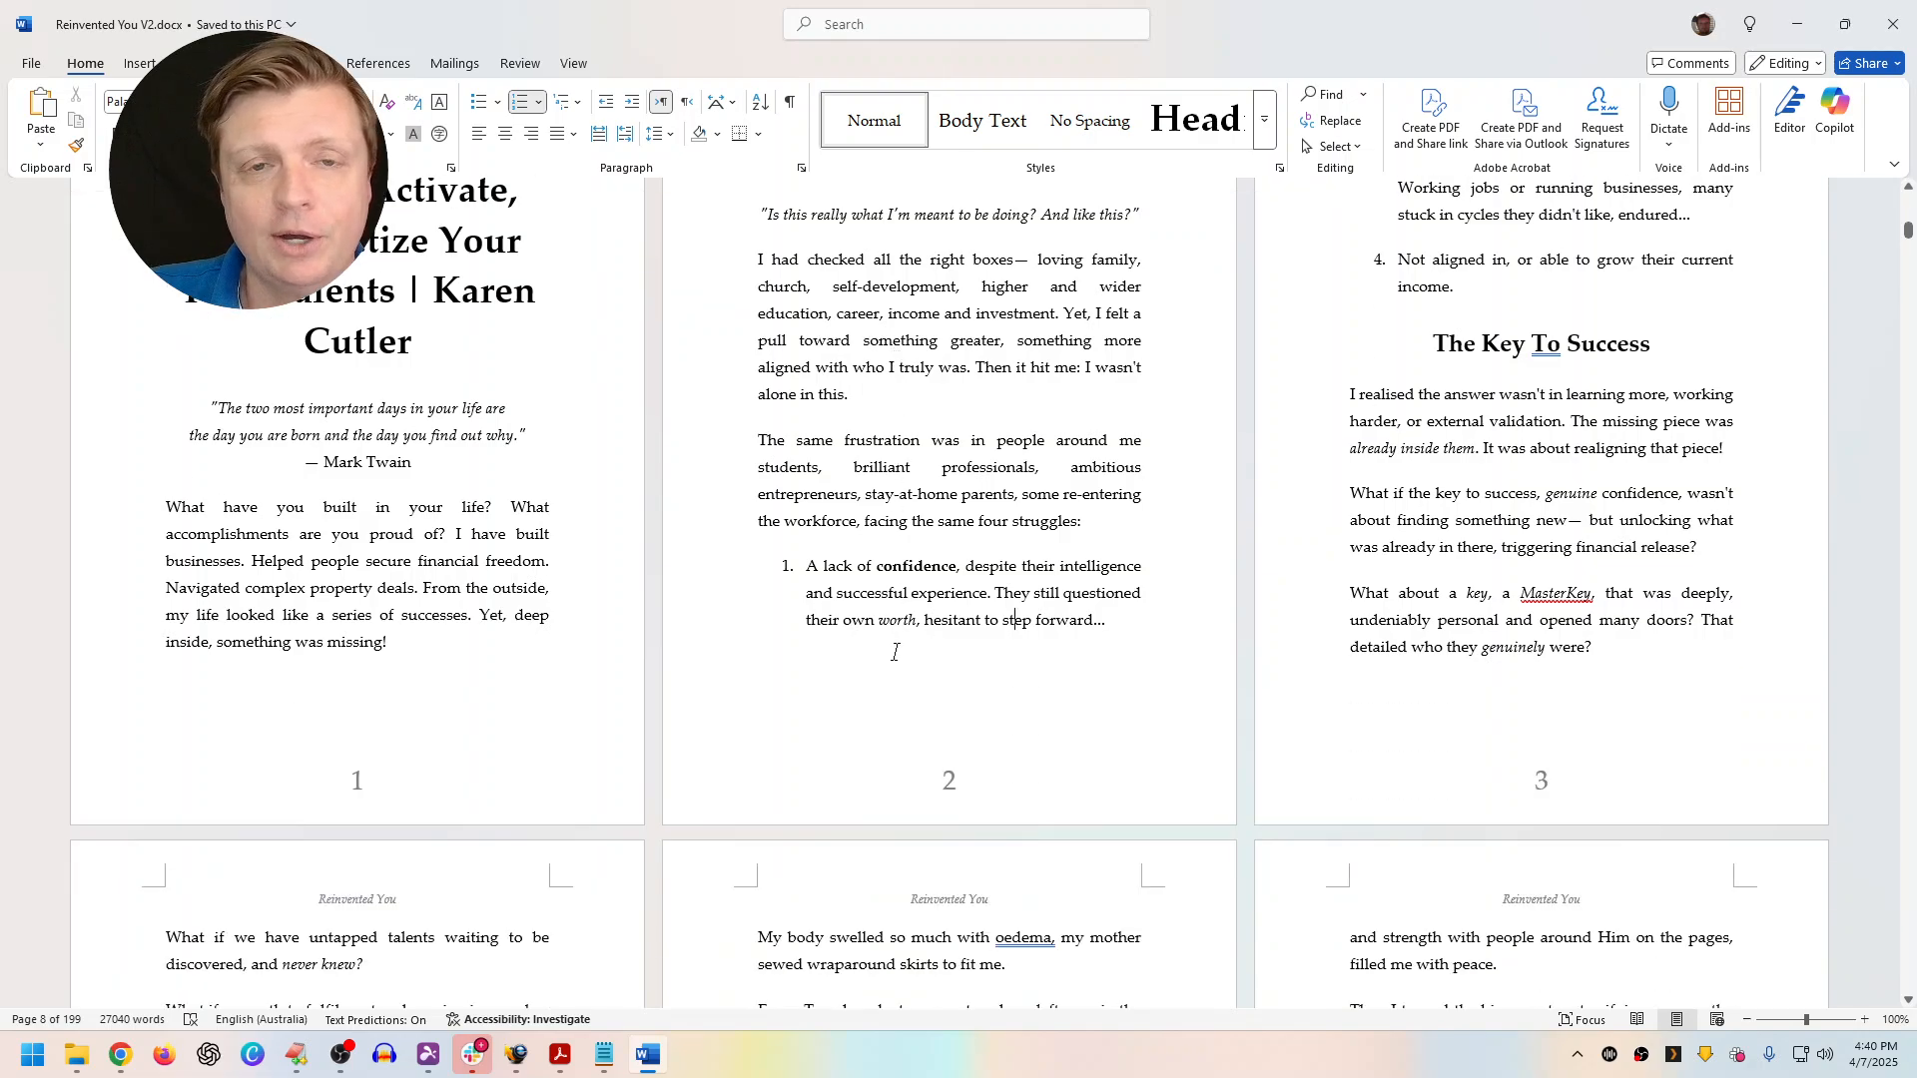
scroll(936, 651, "down", 10)
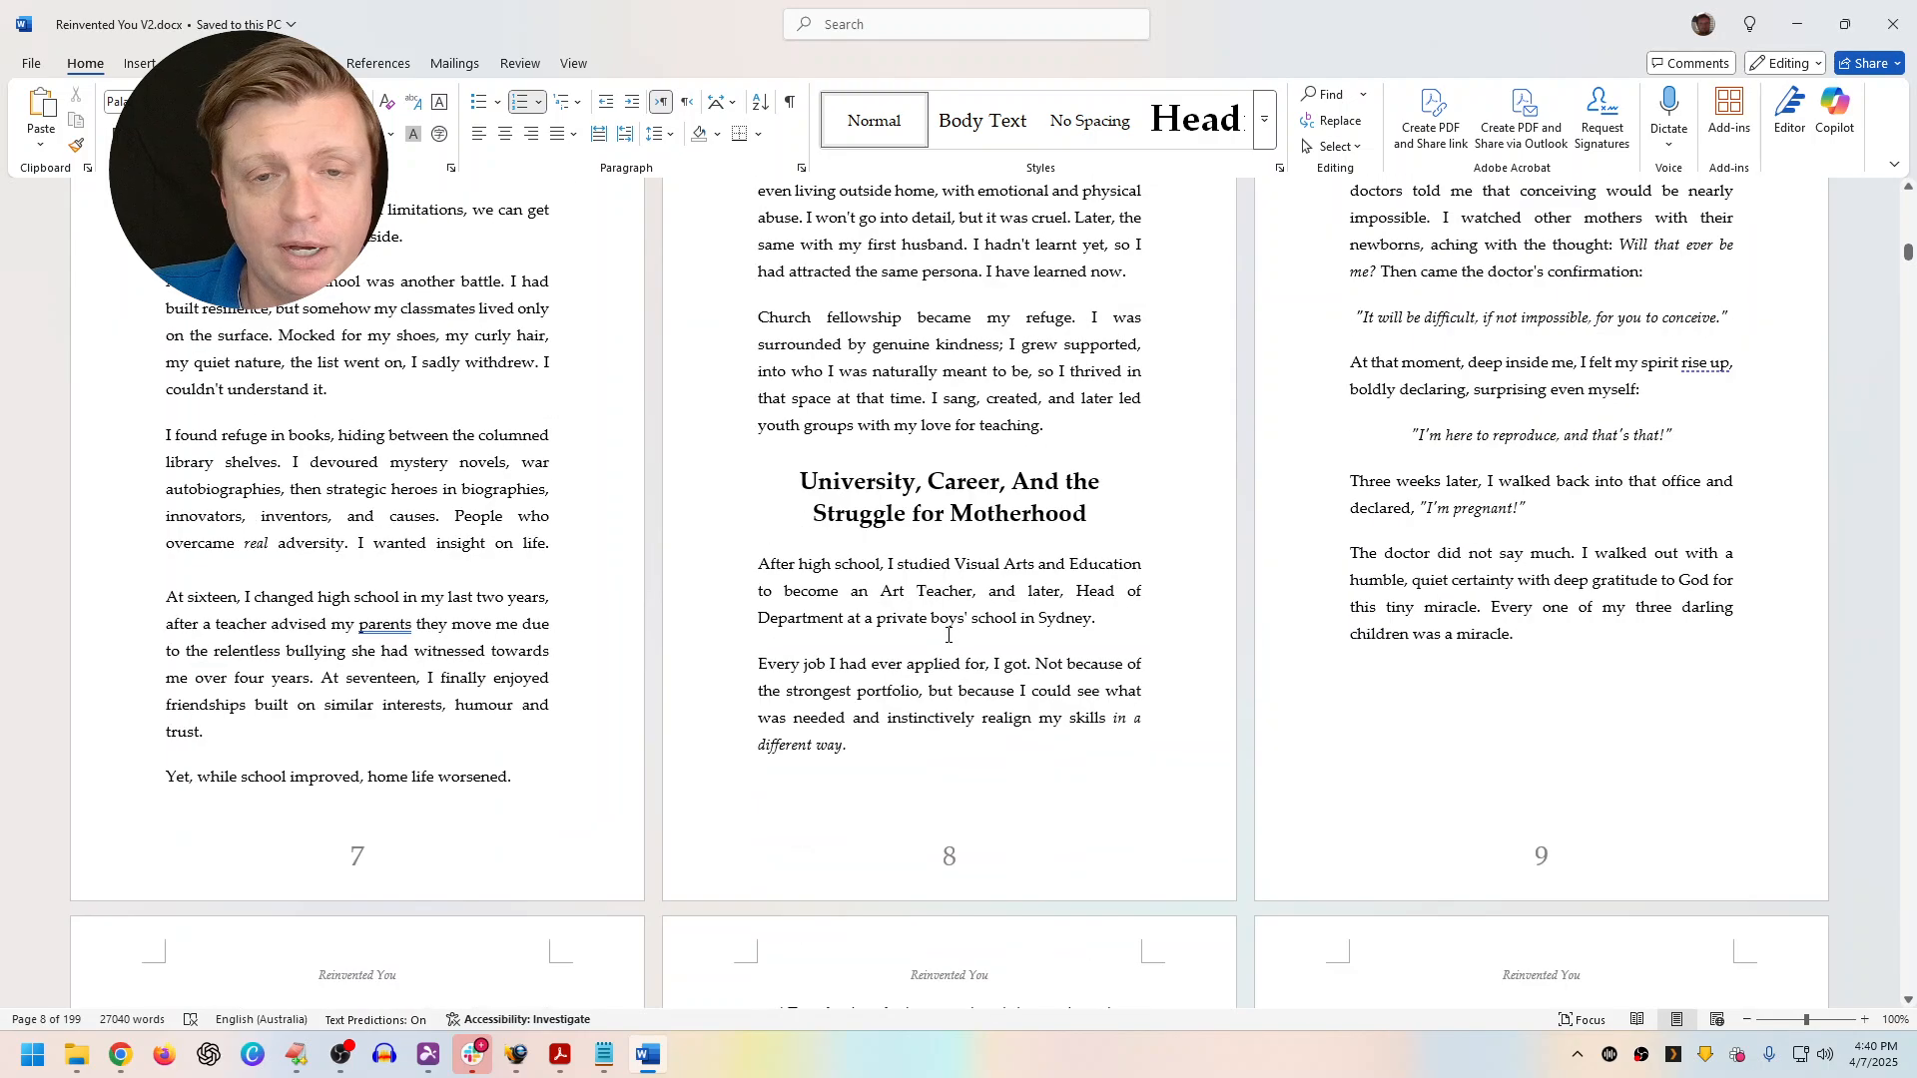
Switch to Kindle Direct Publishing in Chrome and start creating a new title from the Bookshelf
left_click(119, 1055)
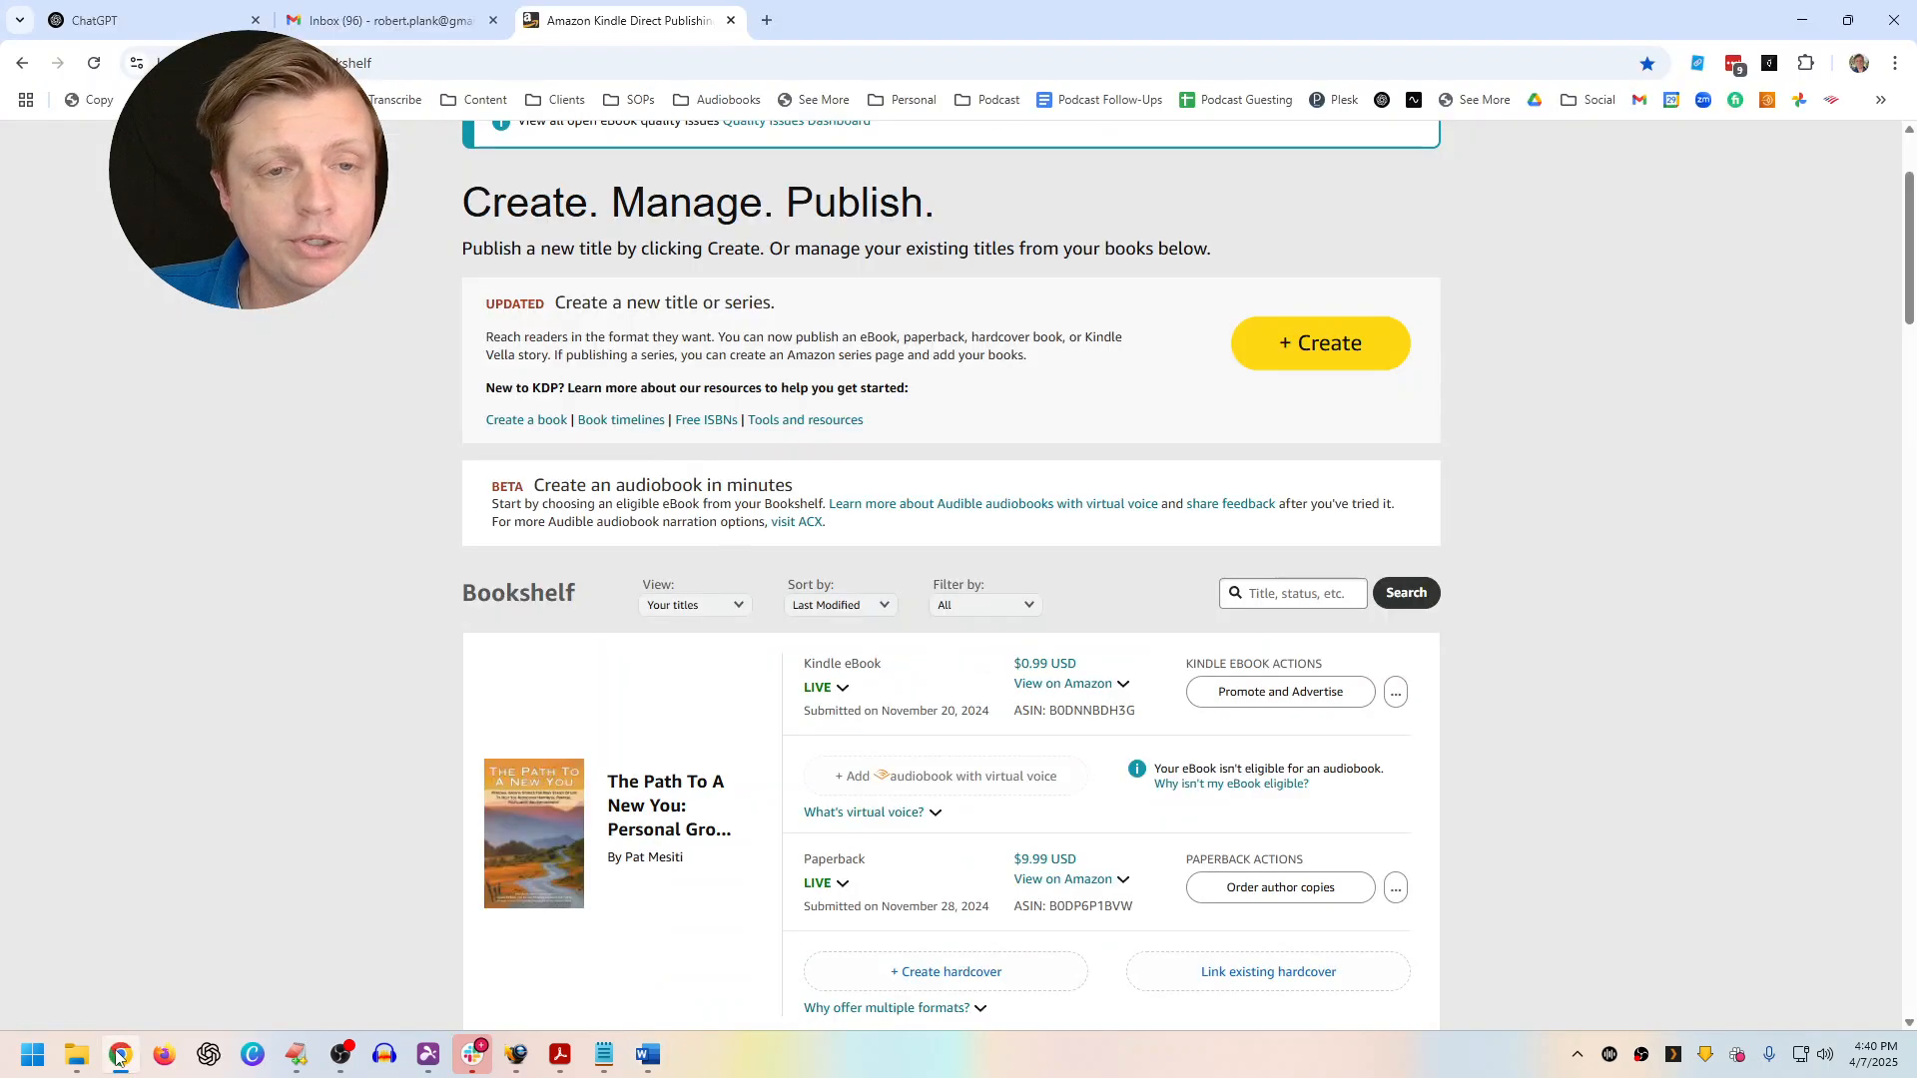
left_click(341, 1056)
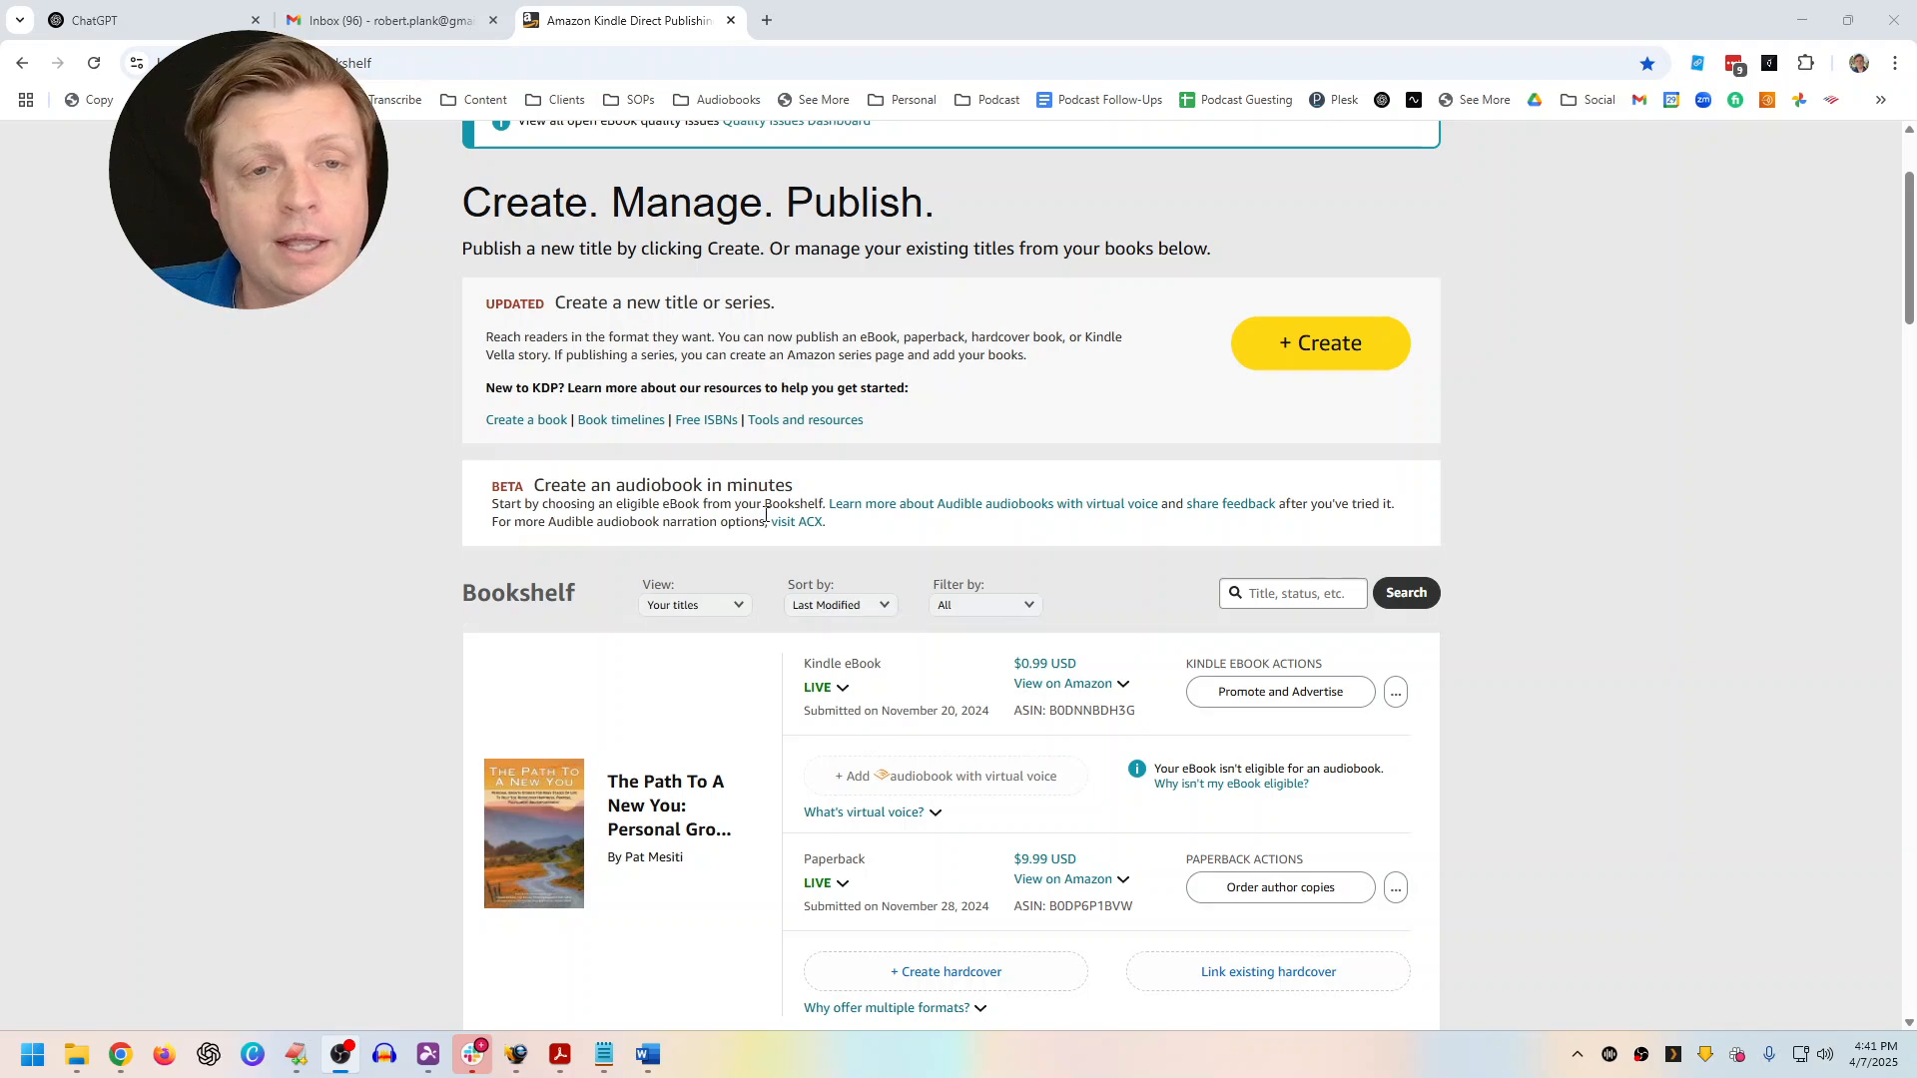
scroll(1099, 539, "up", 2)
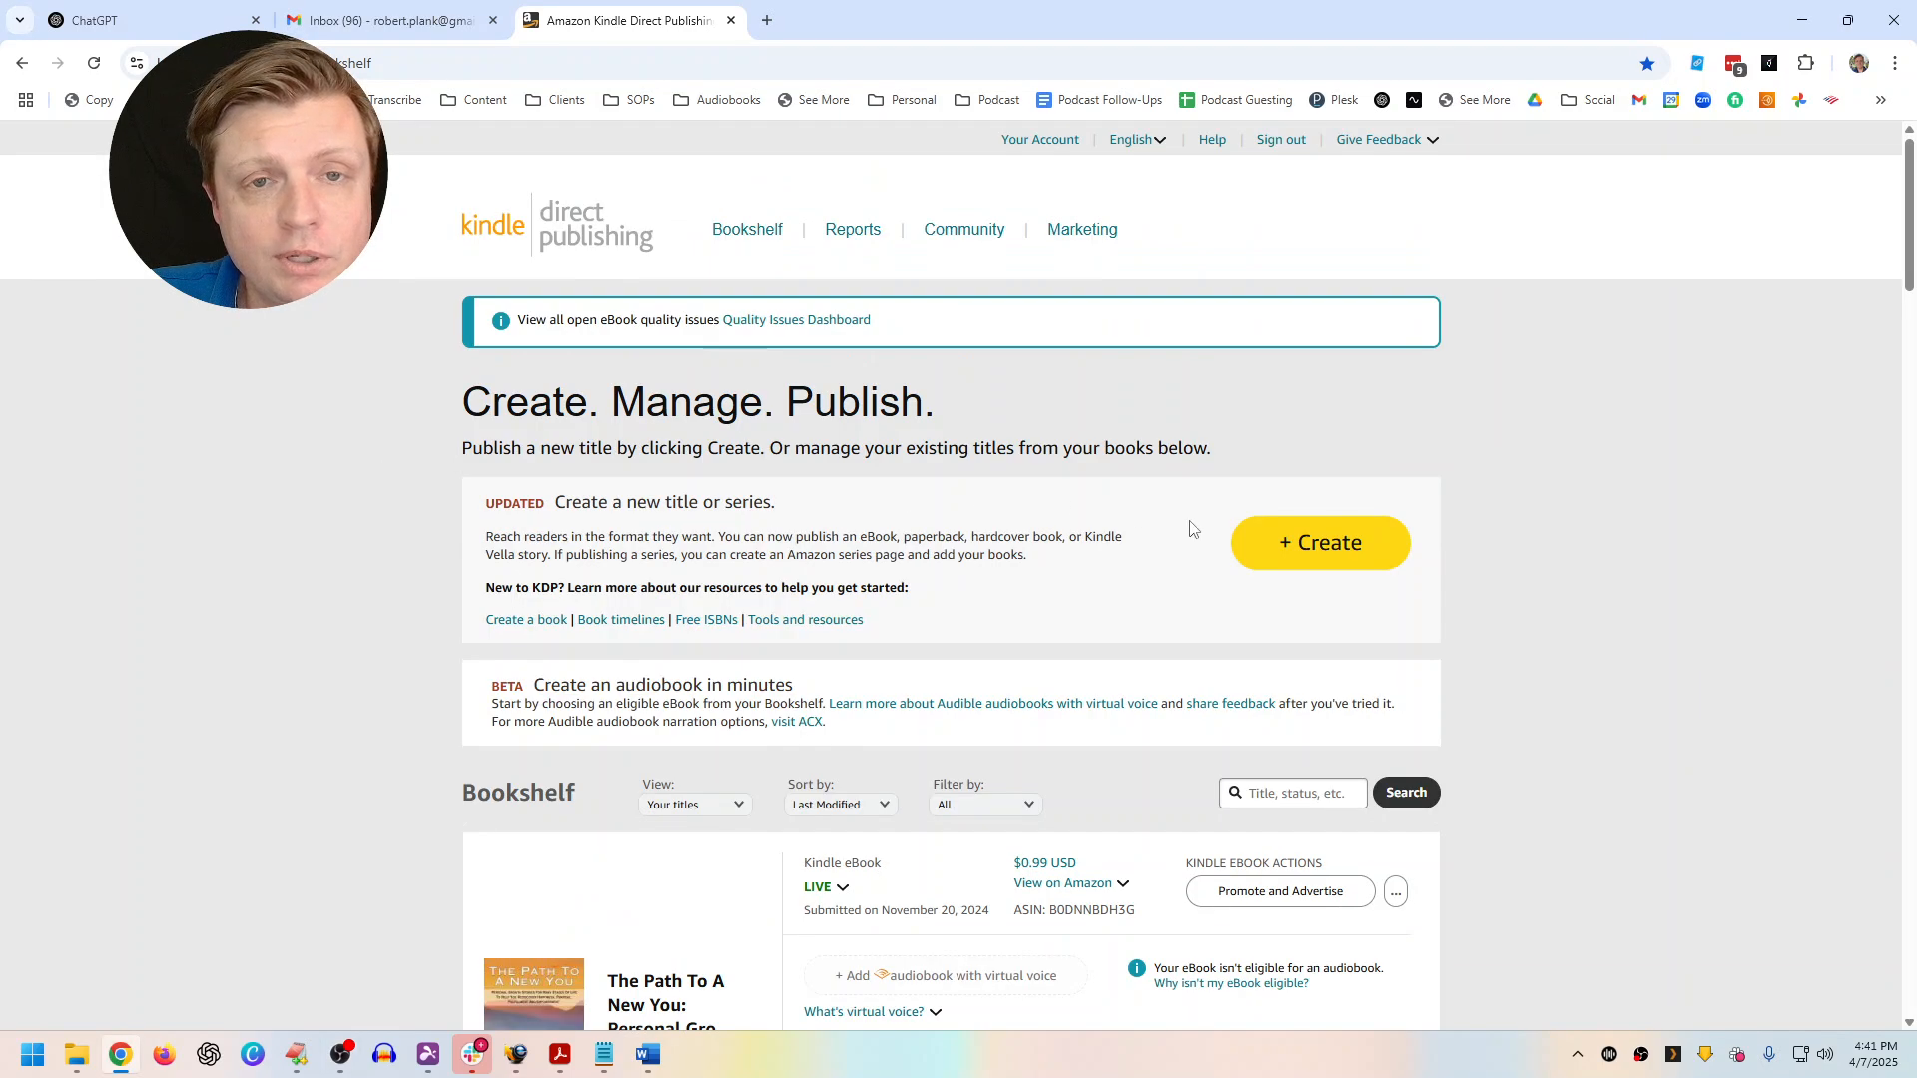
left_click(1326, 553)
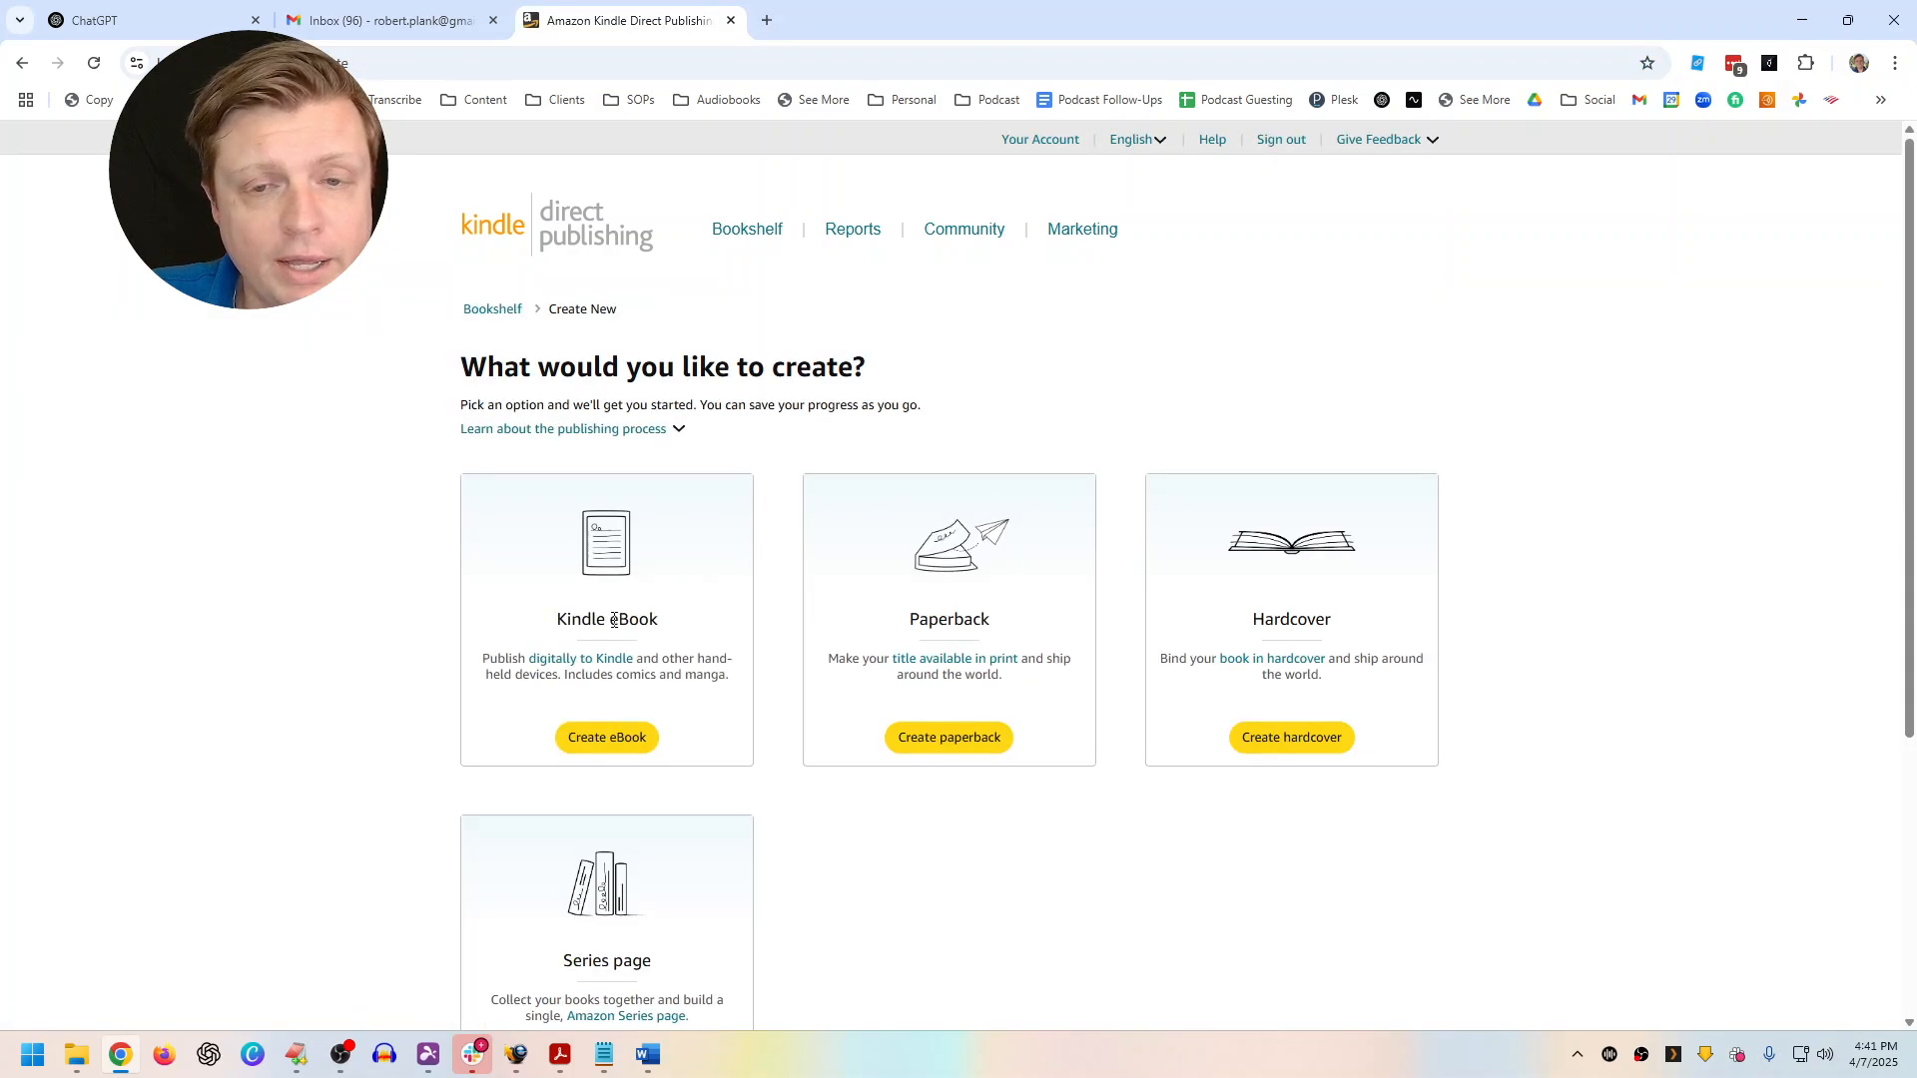
Compare the Kindle eBook and Paperback formats and create a new Kindle eBook
scroll(949, 589, "down", 1)
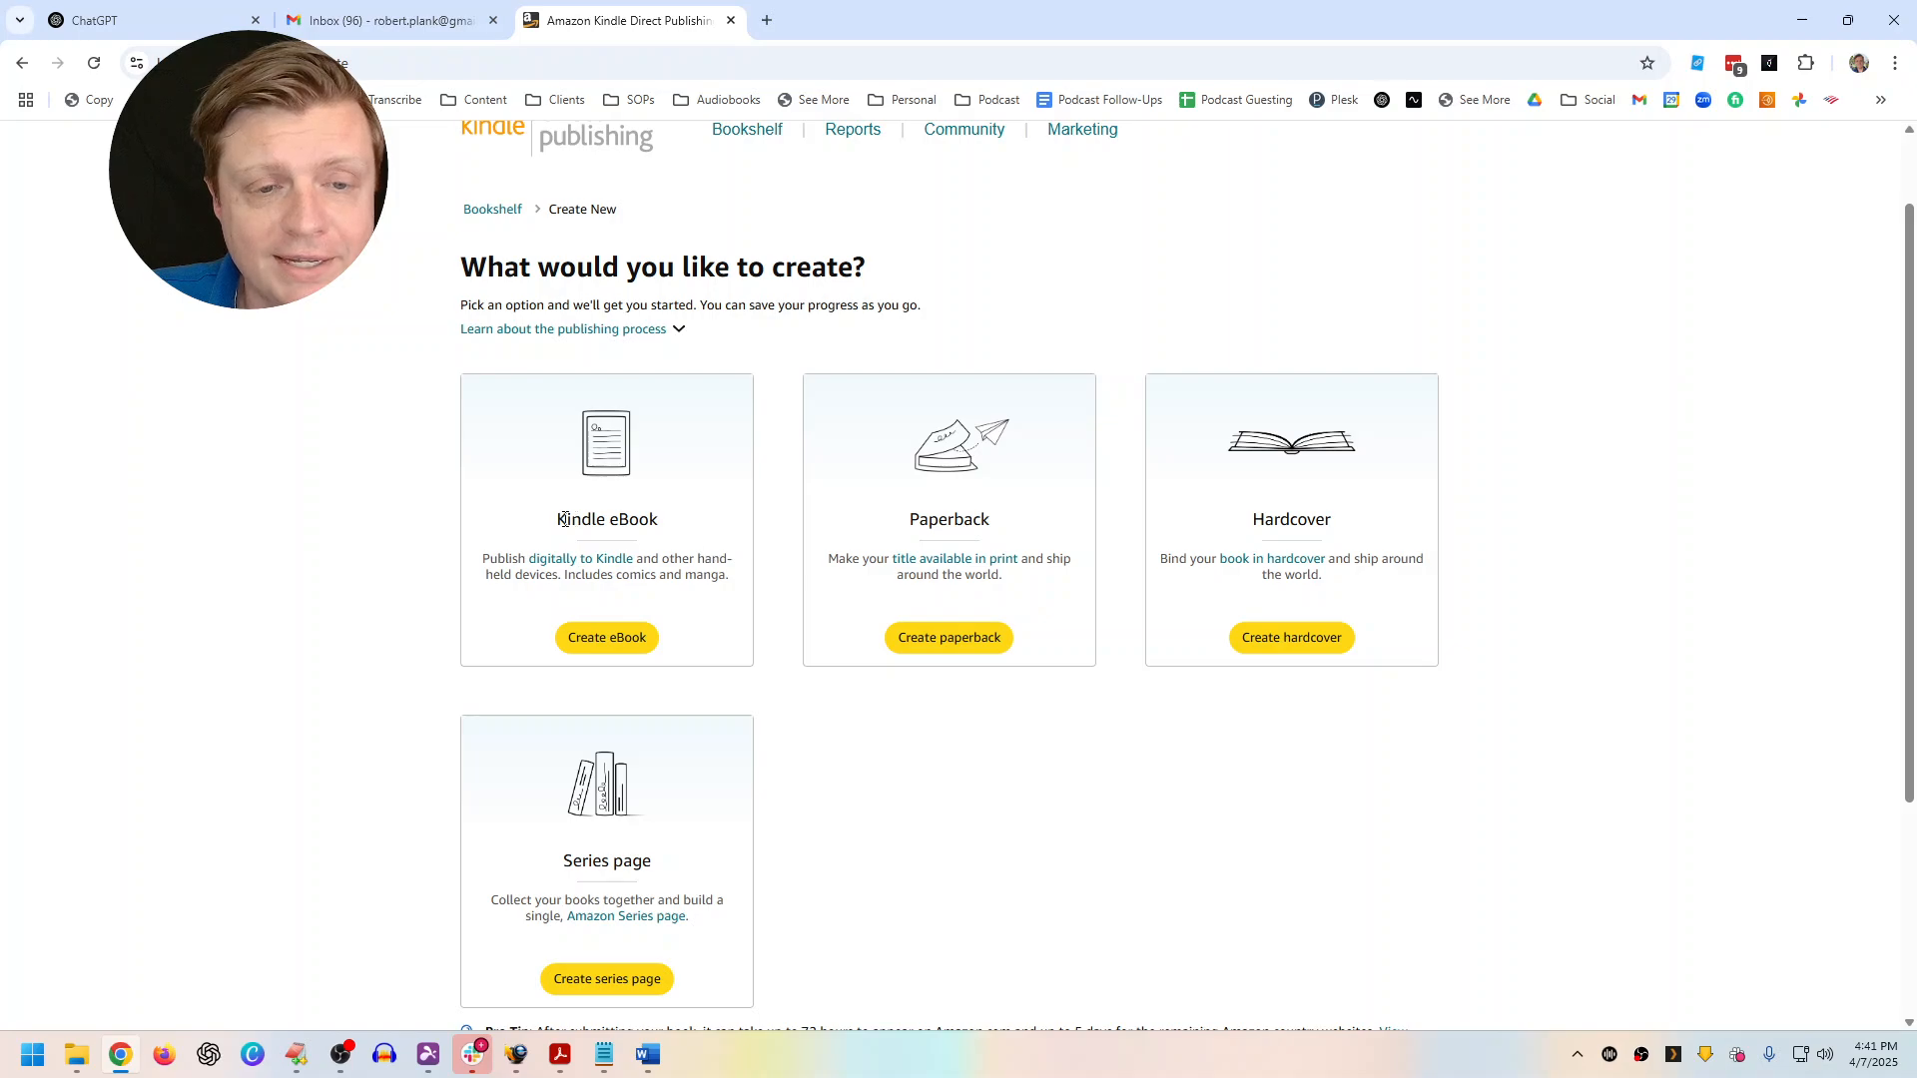
left_click_drag(565, 519, 641, 523)
left_click_drag(909, 521, 976, 523)
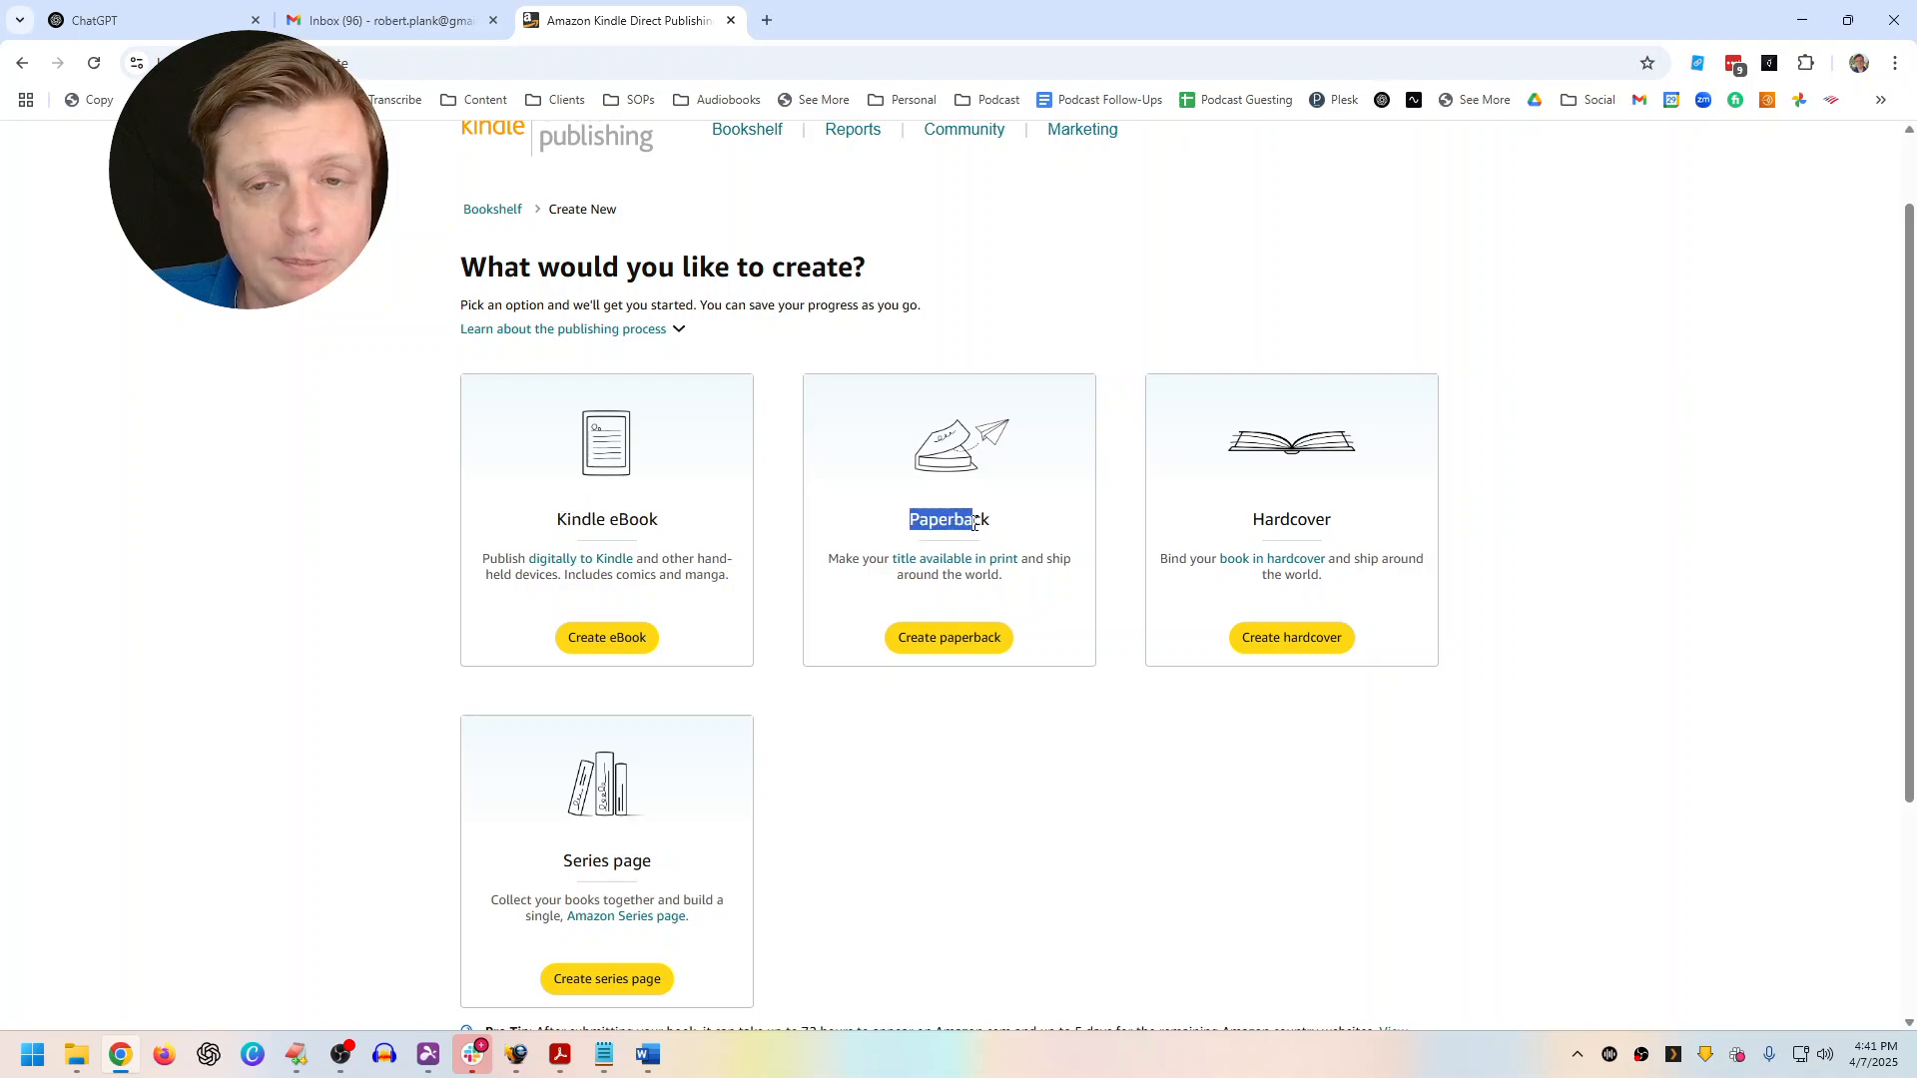
left_click(1055, 516)
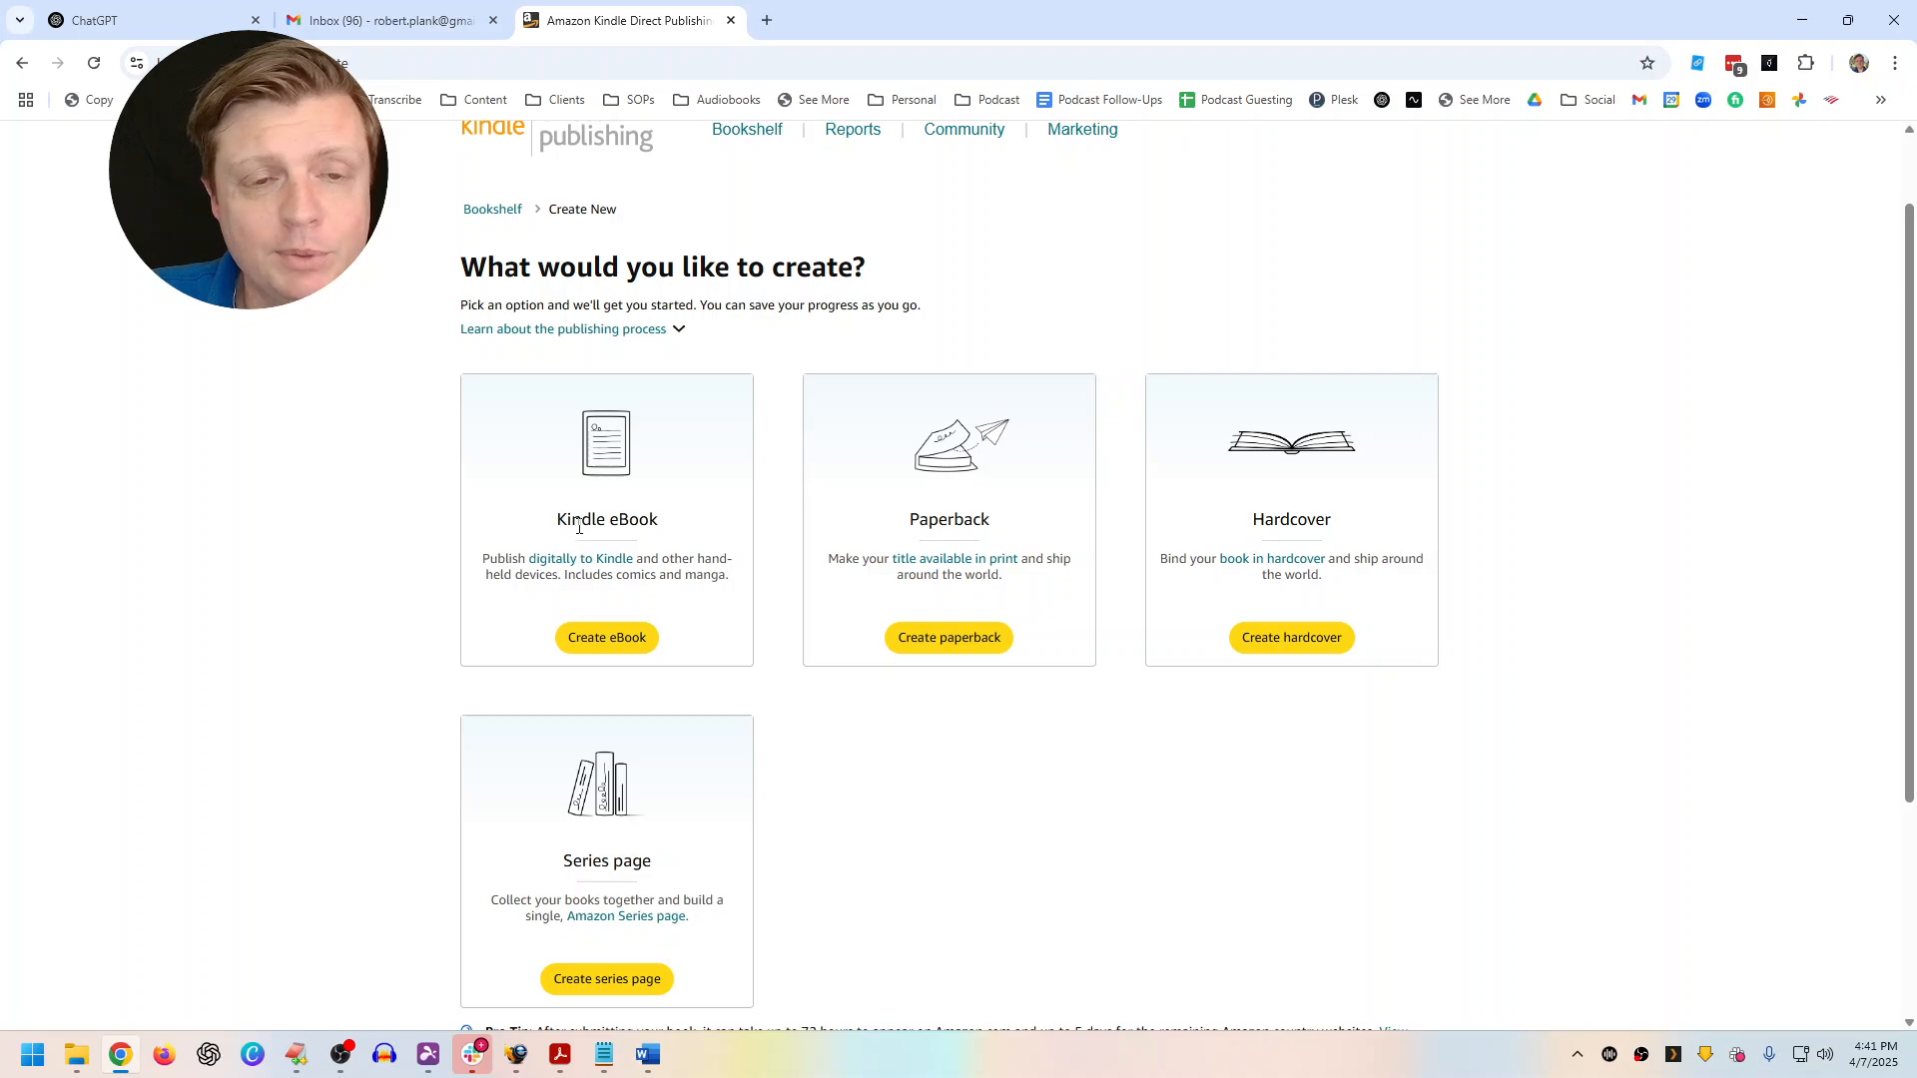
left_click_drag(557, 520, 662, 527)
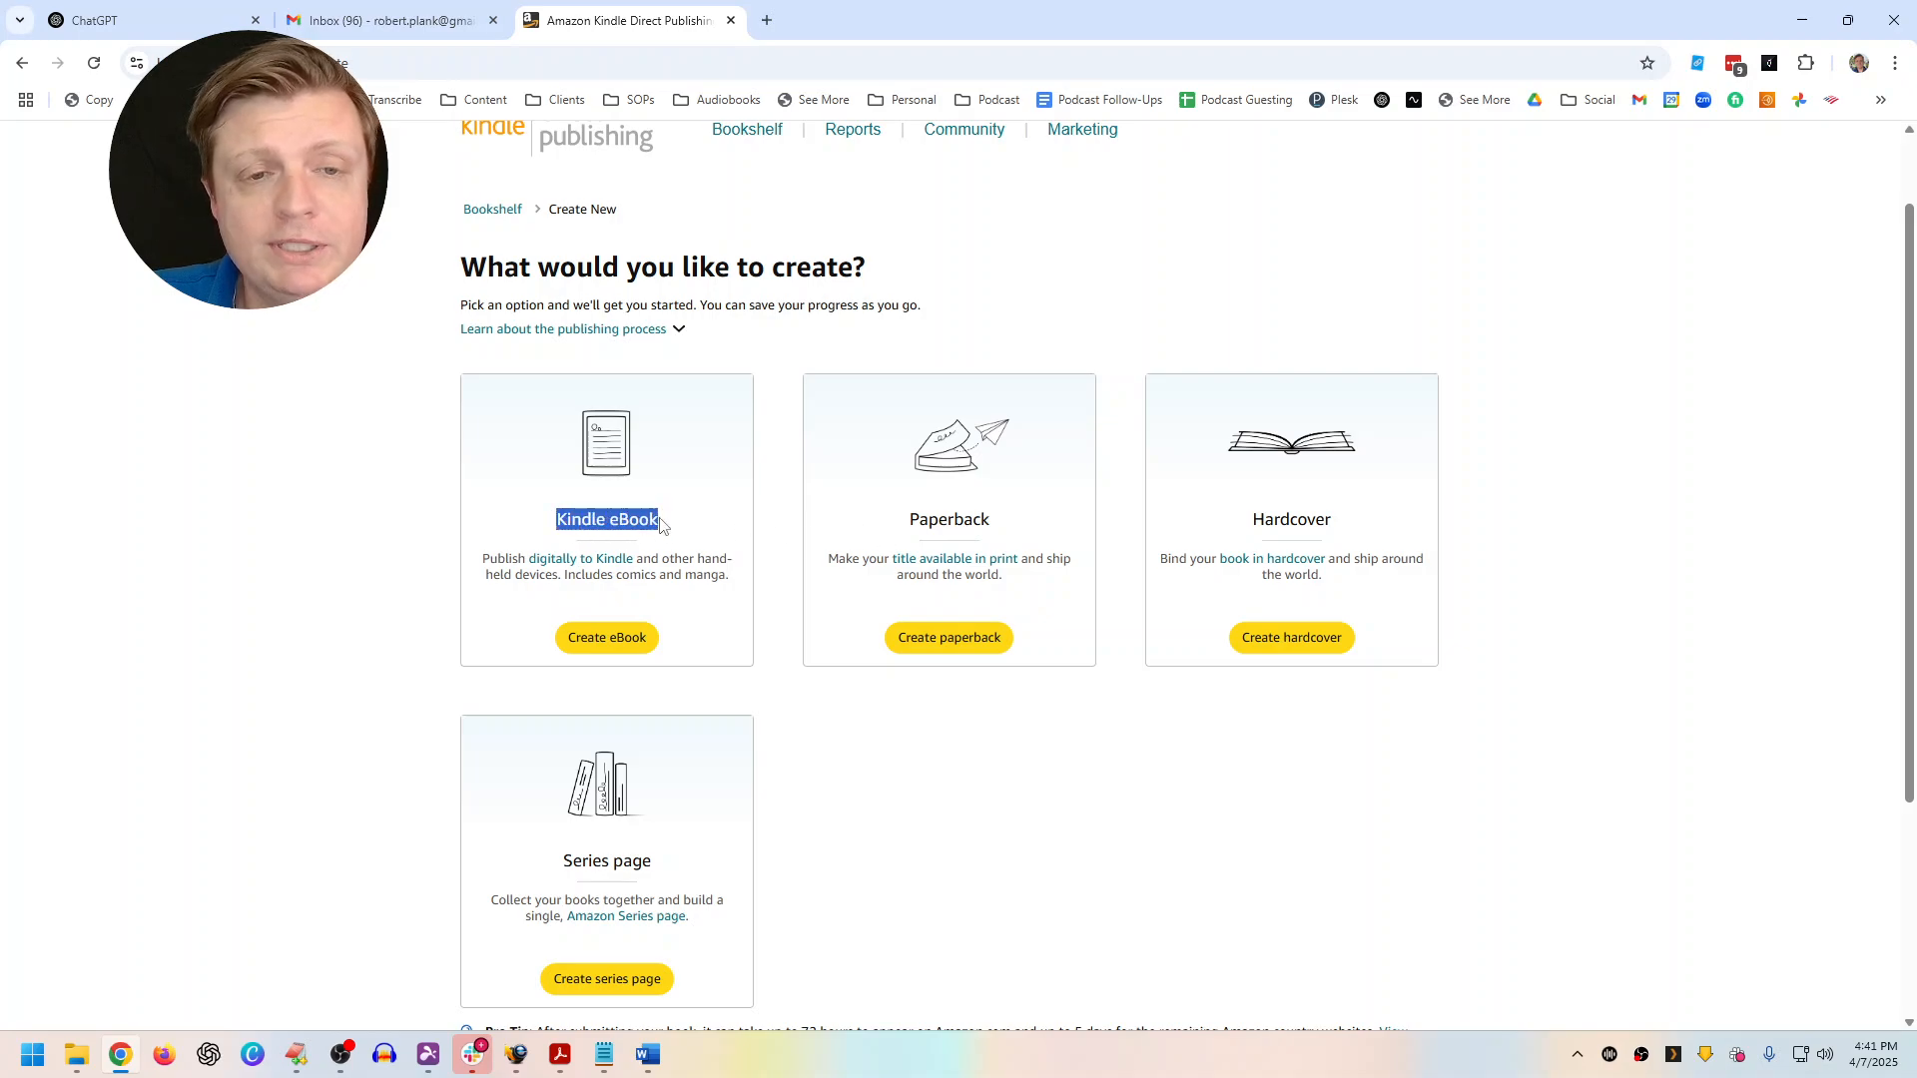
left_click_drag(889, 526, 1018, 526)
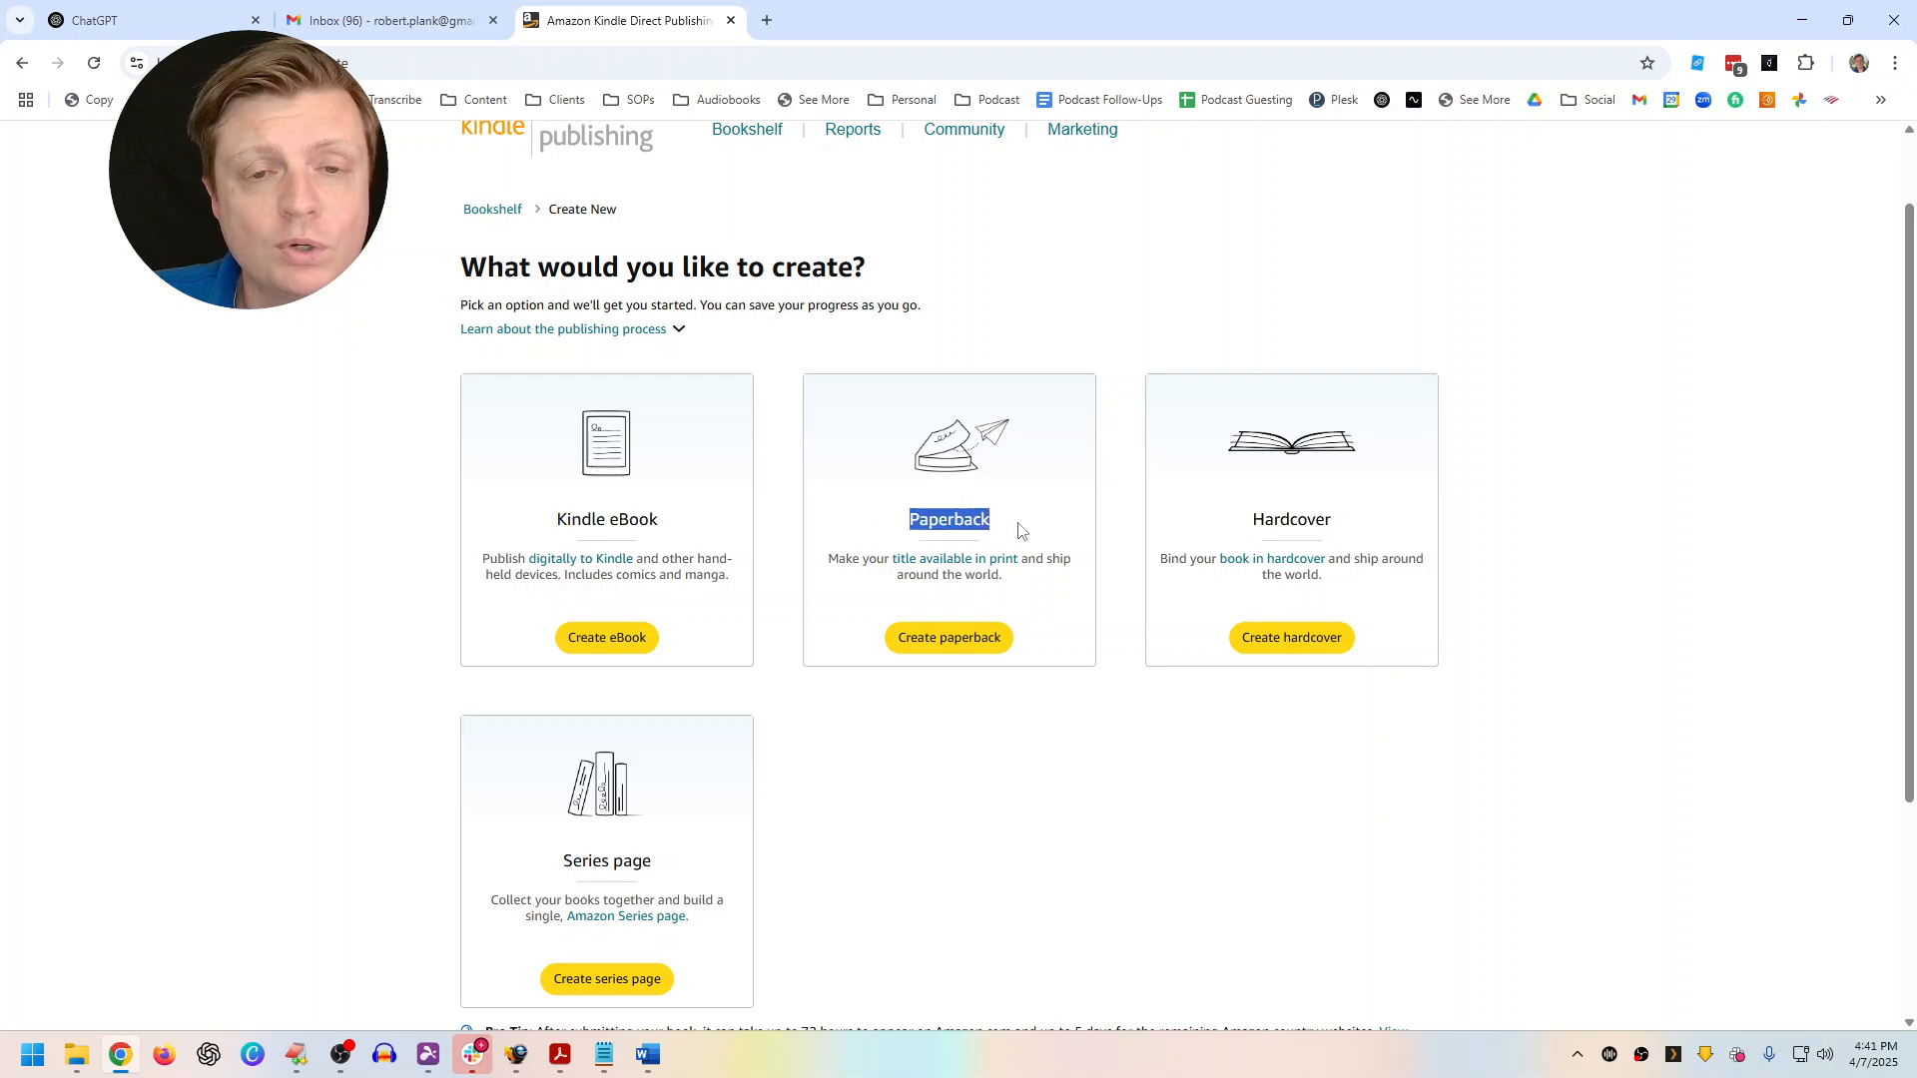
left_click(1022, 530)
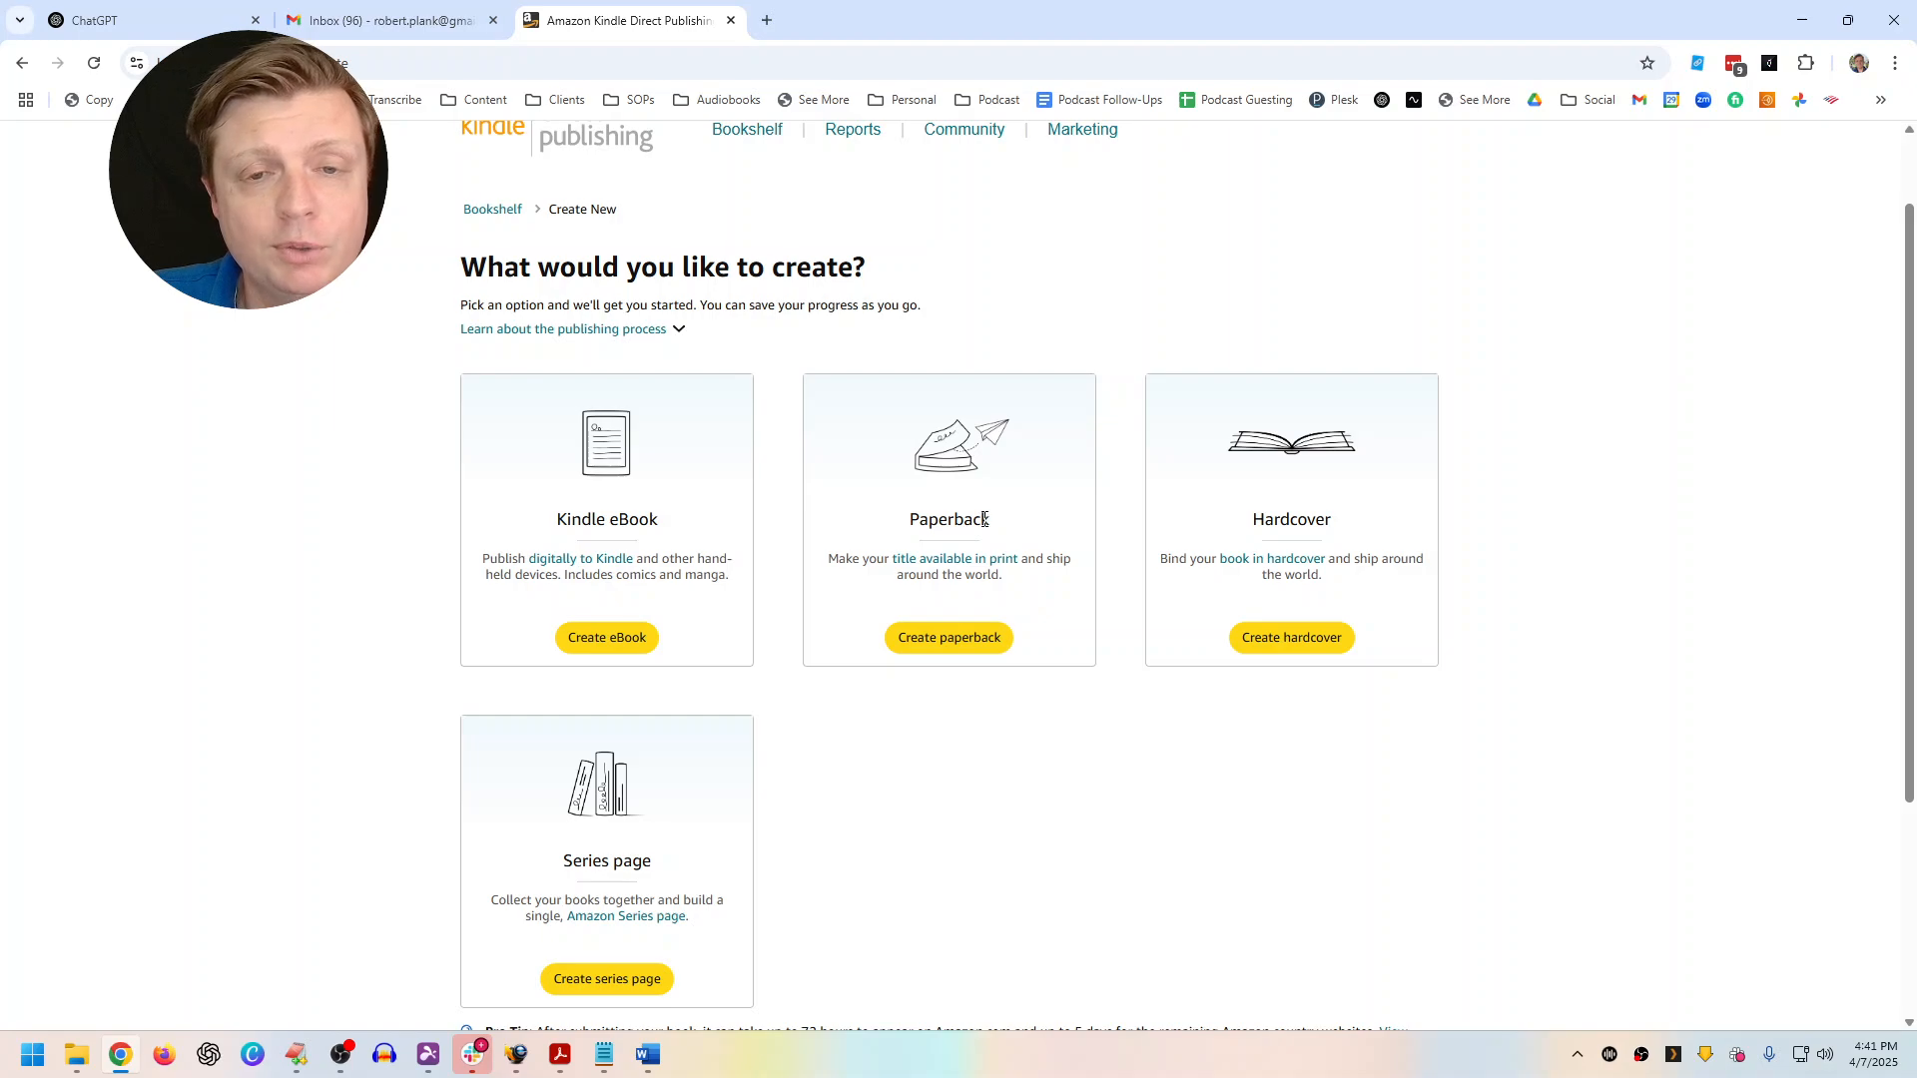
left_click(590, 641)
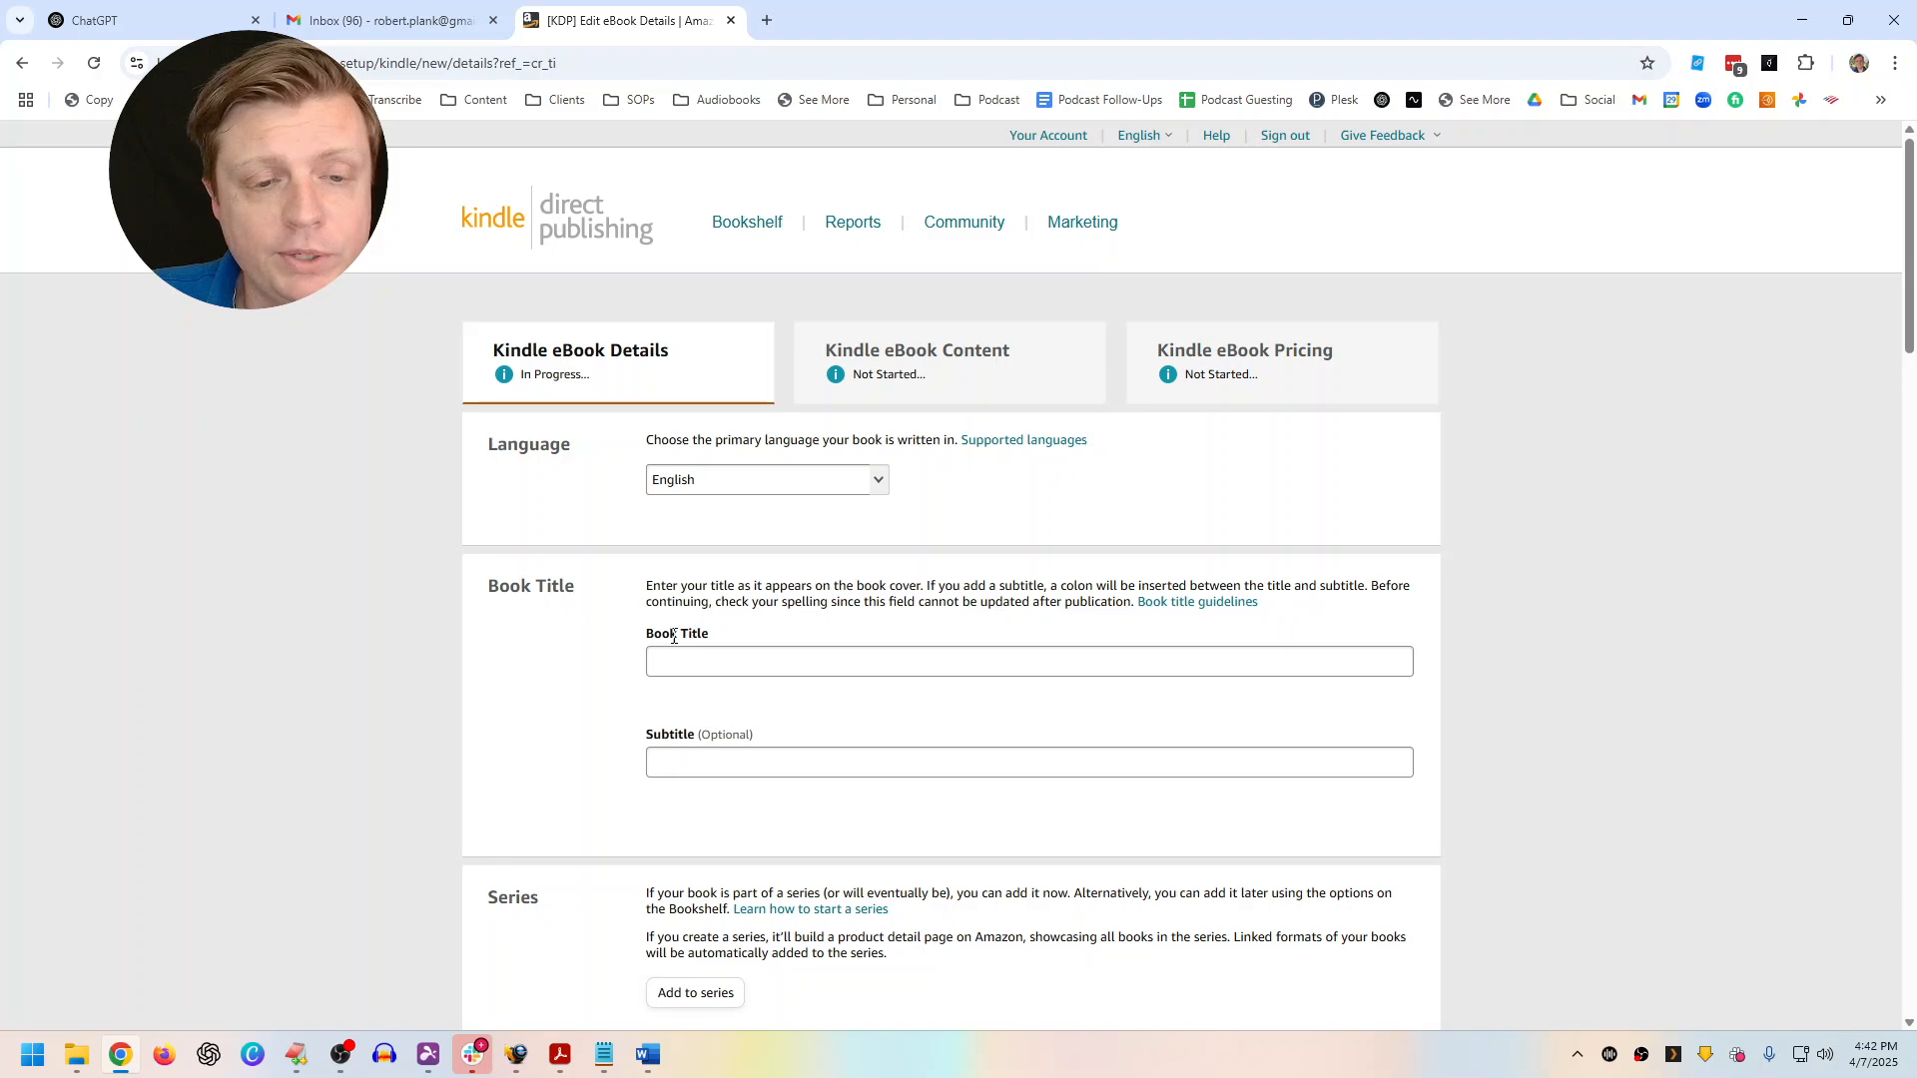
Switch to the Word manuscript, select the book title on its first page, and return to the Kindle eBook Details form in Chrome
left_click(659, 1057)
scroll(1042, 496, "up", 3)
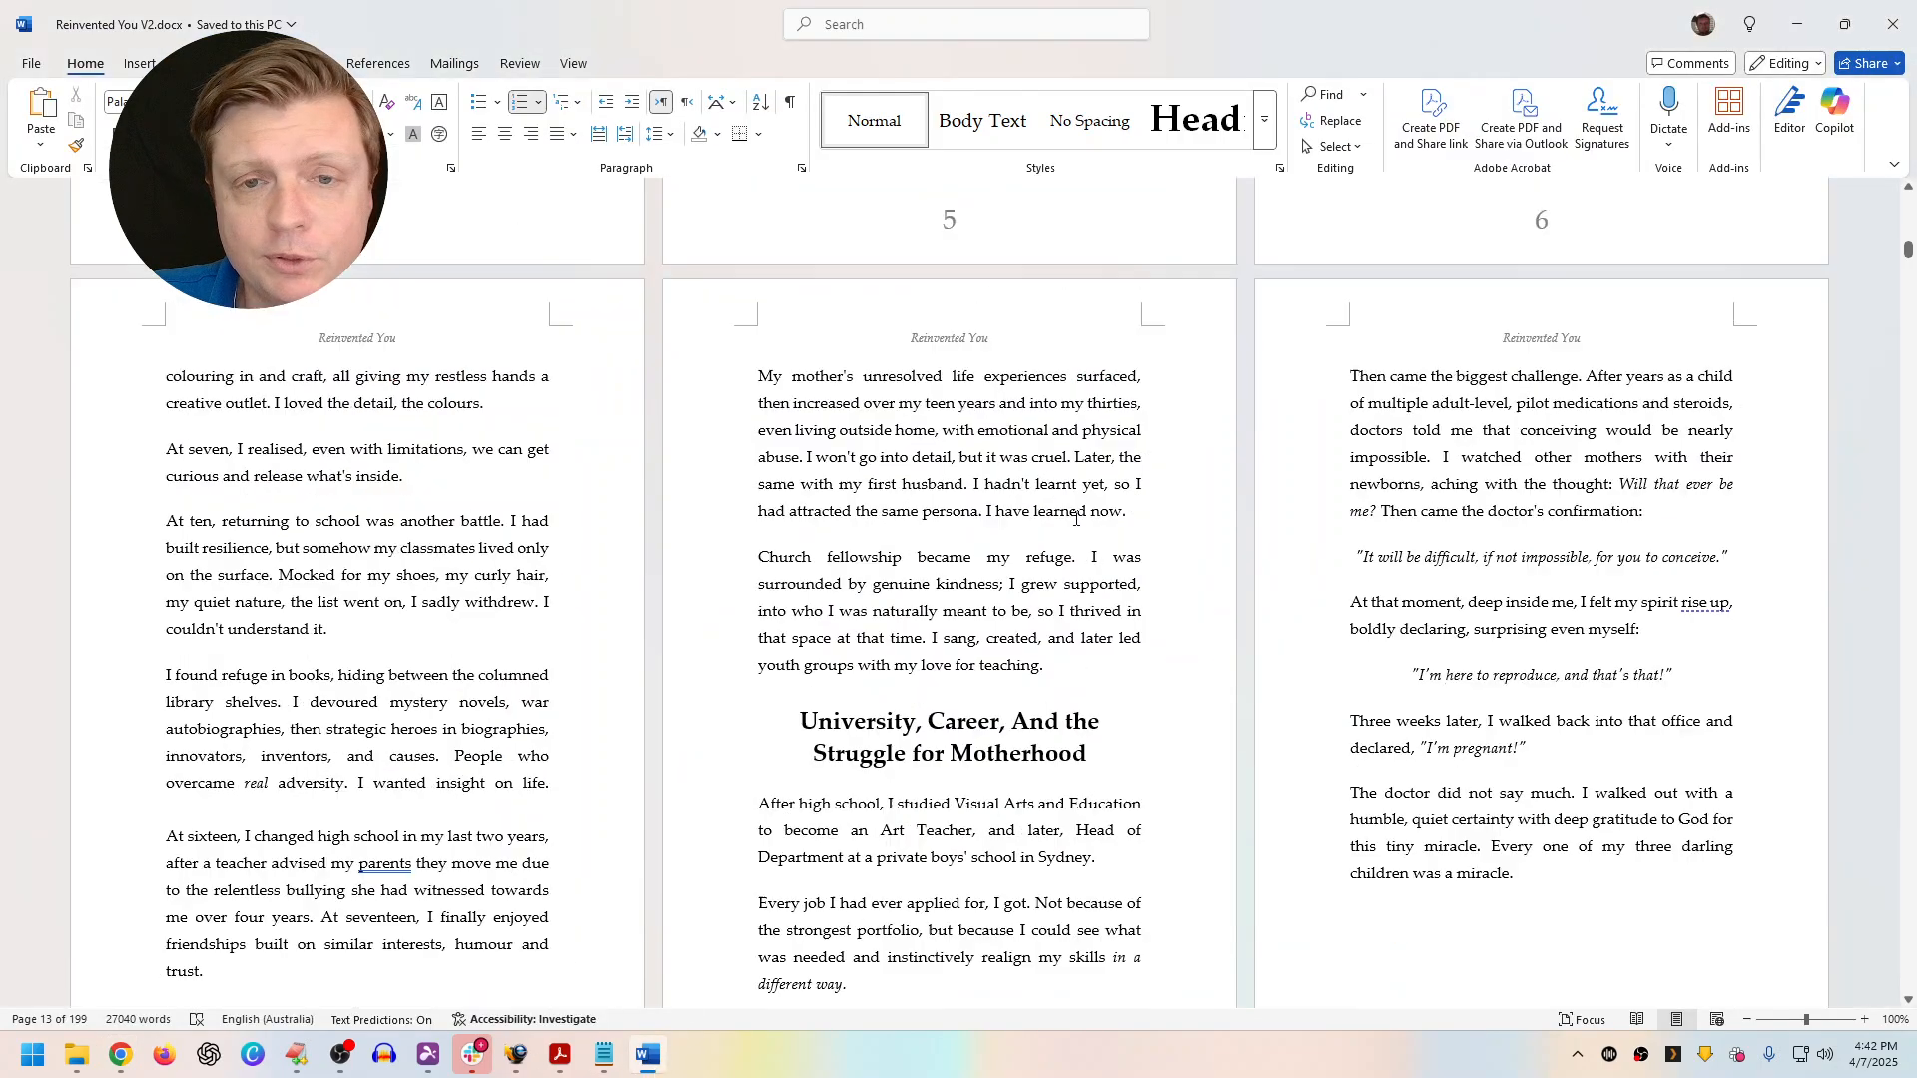
key("ctrl+Home")
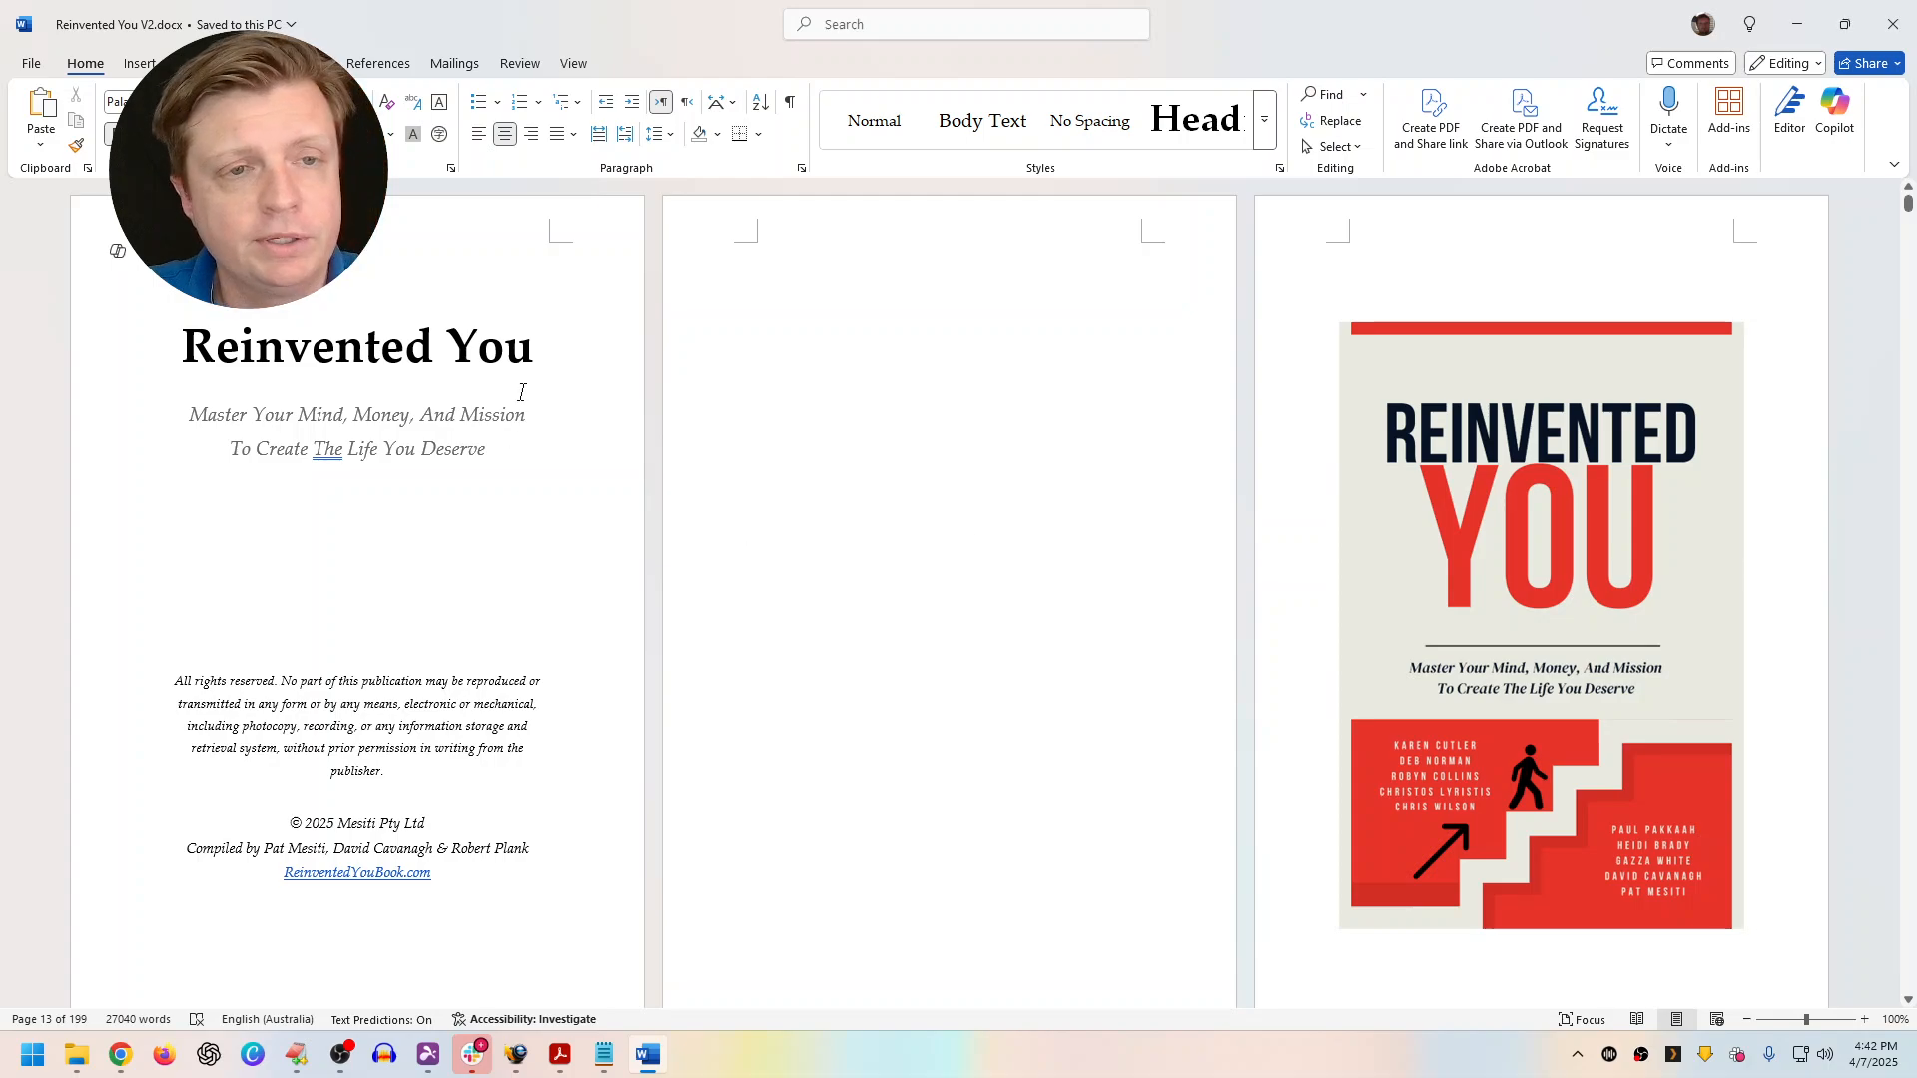
left_click_drag(536, 347, 116, 317)
key("alt+Tab")
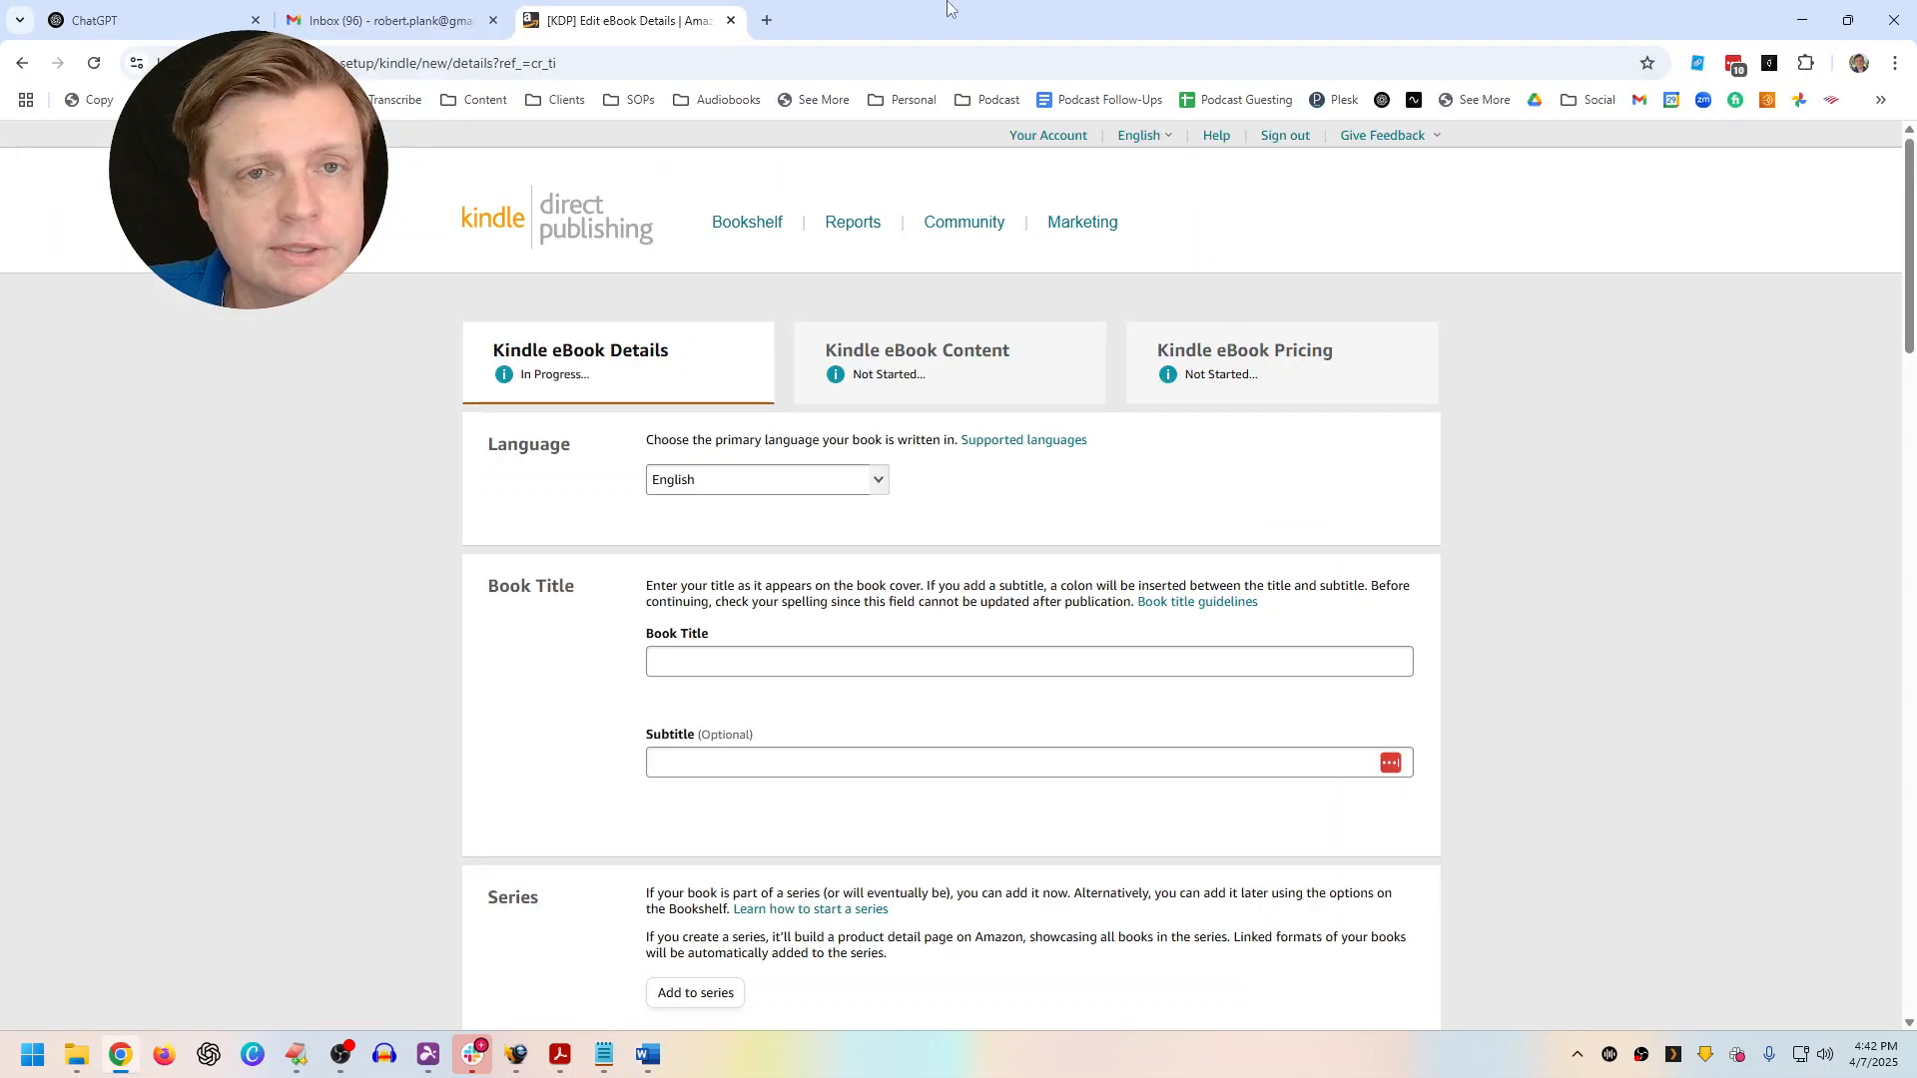
Open drive.google.com in a new browser tab and detach that tab into its own window
left_click(778, 15)
type("drive.google.com")
key("Return")
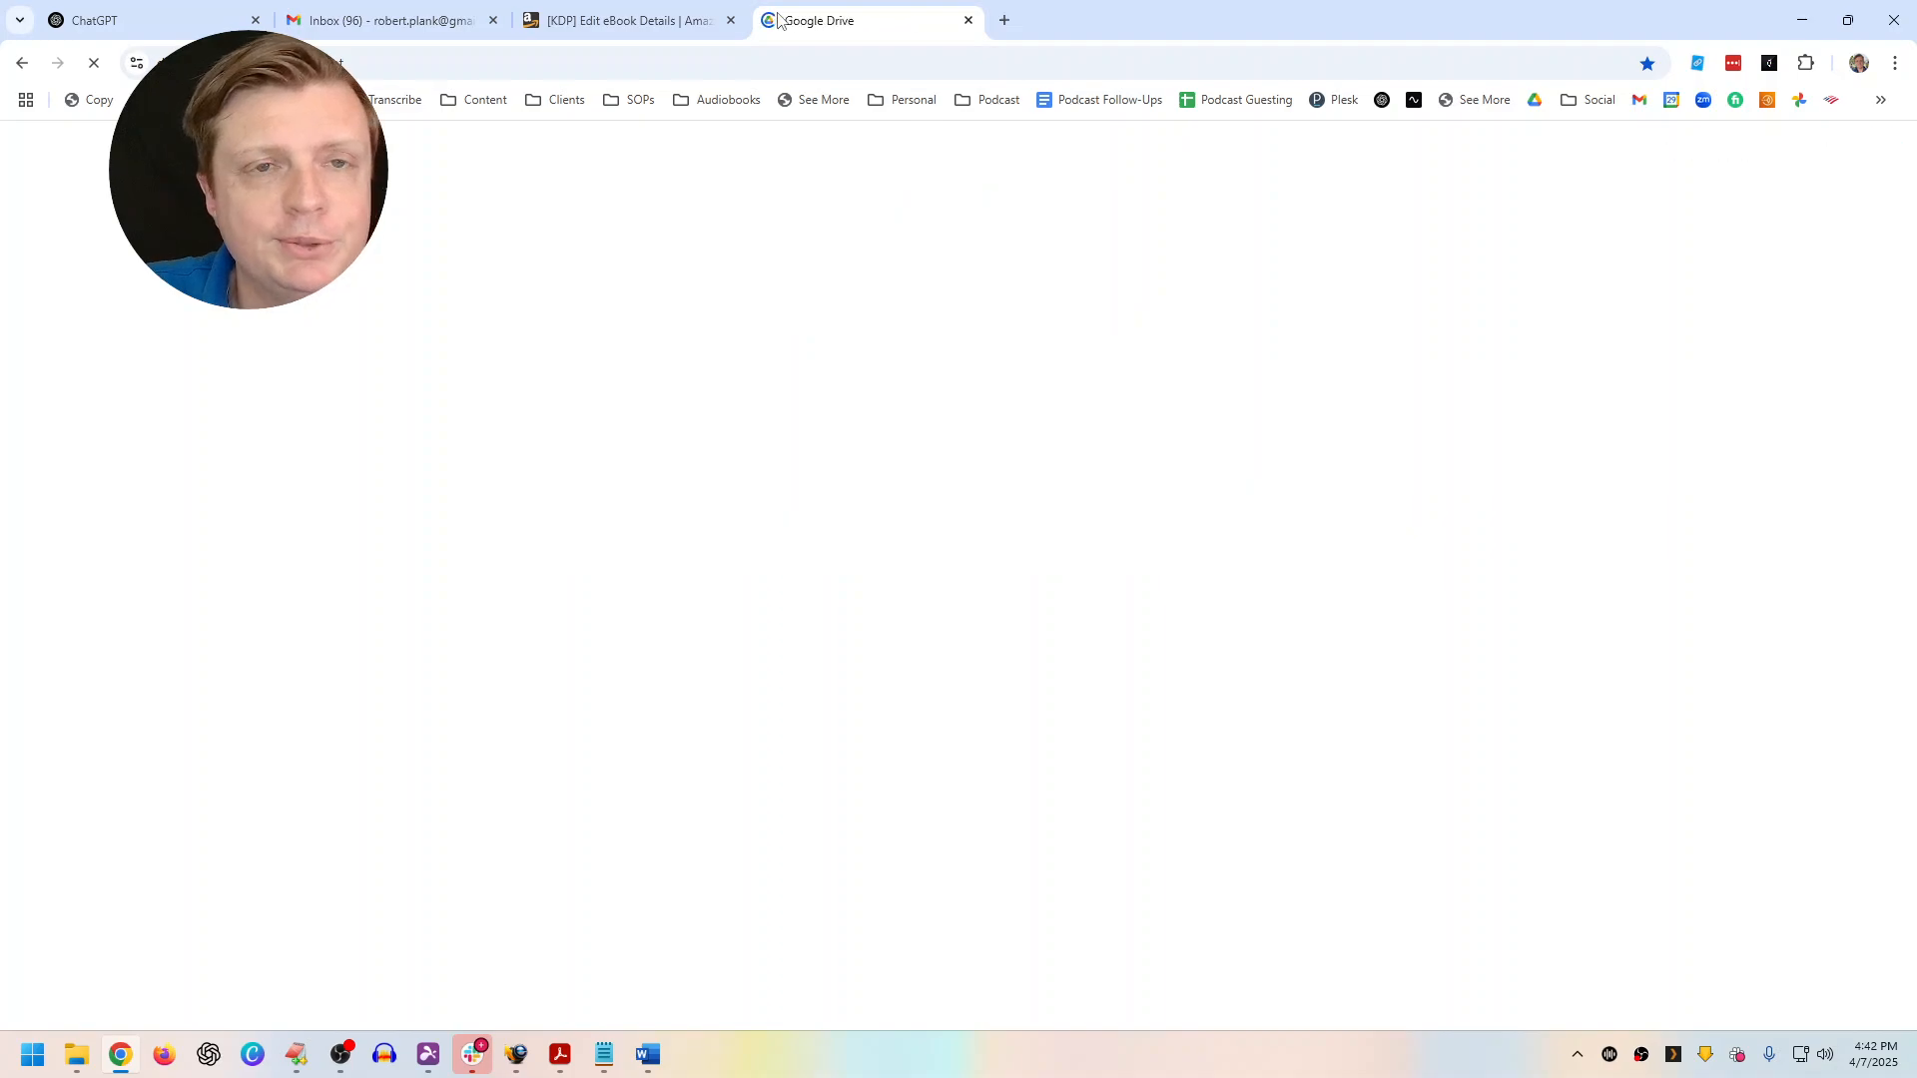
left_click_drag(810, 28, 518, 176)
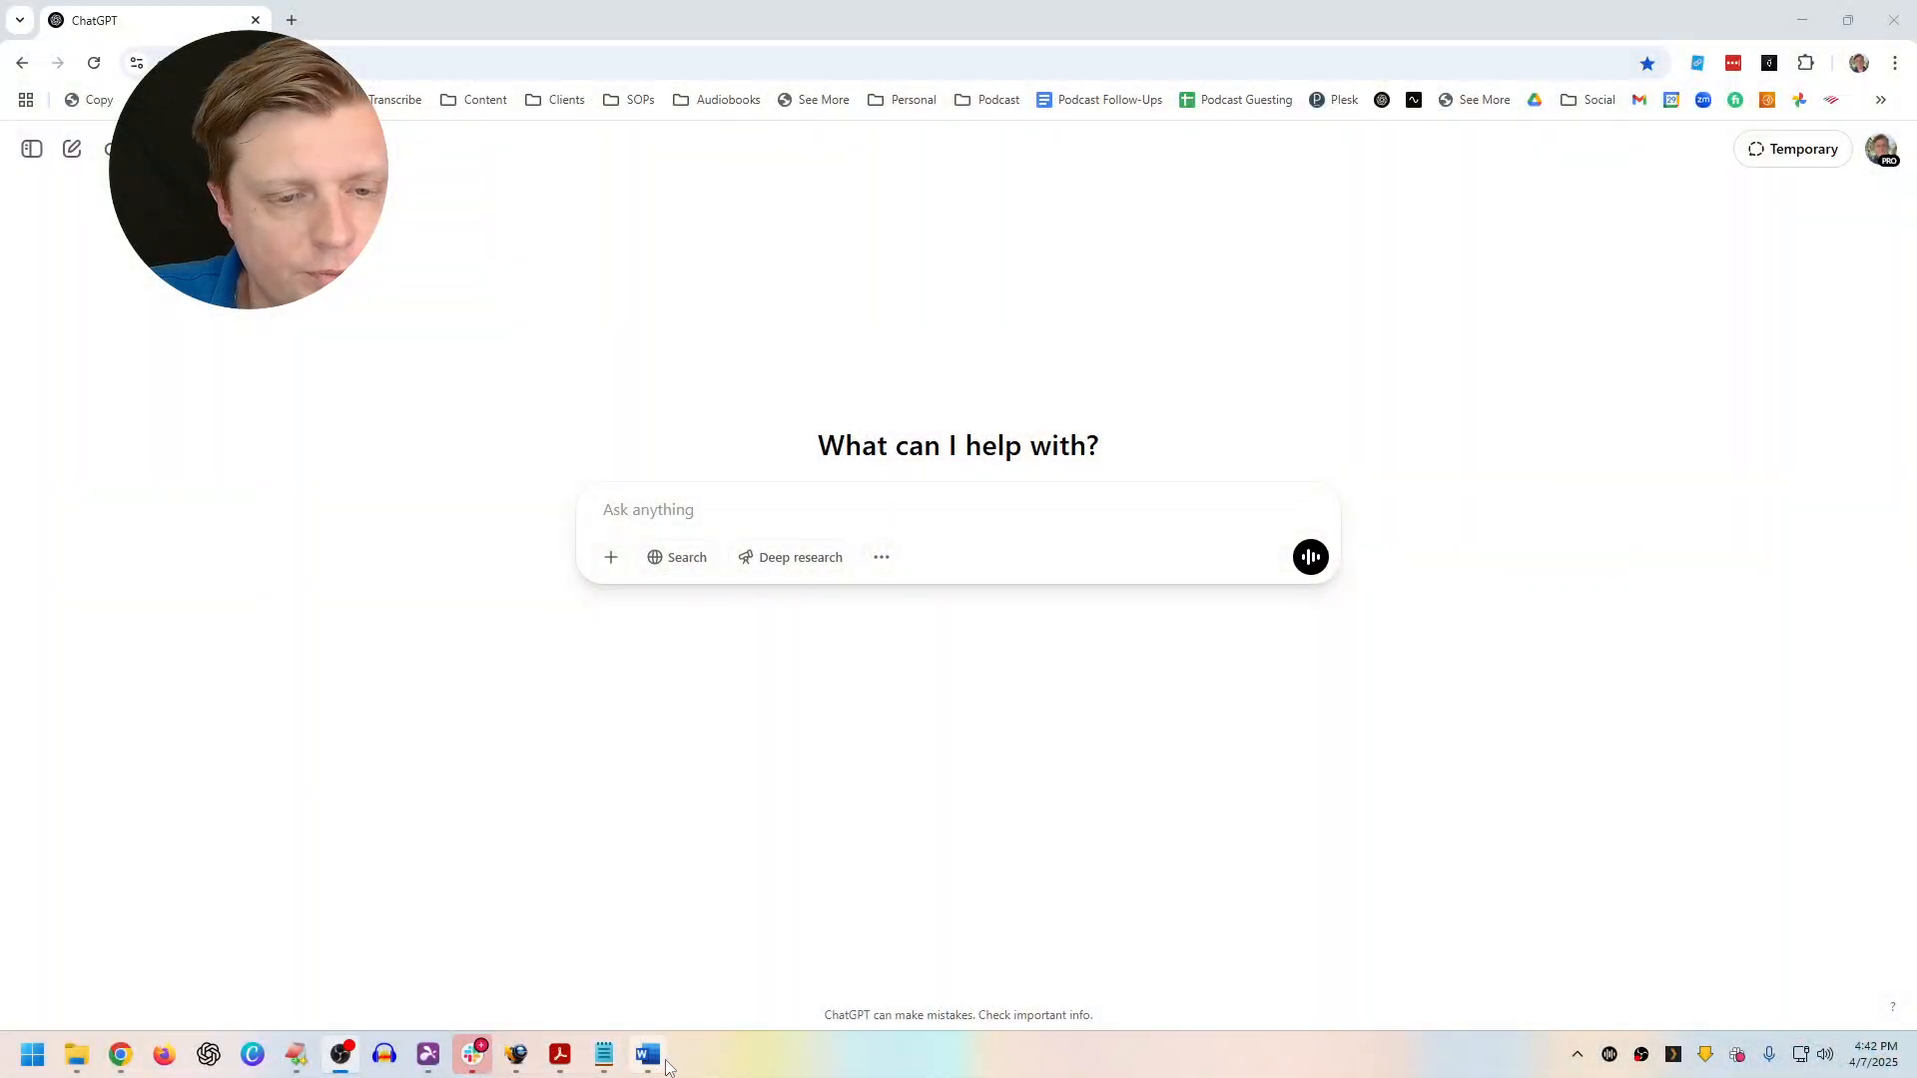
Switch to Word and save the manuscript as the plain text file Reinvented You V2.txt with the default Windows encoding
left_click(665, 1065)
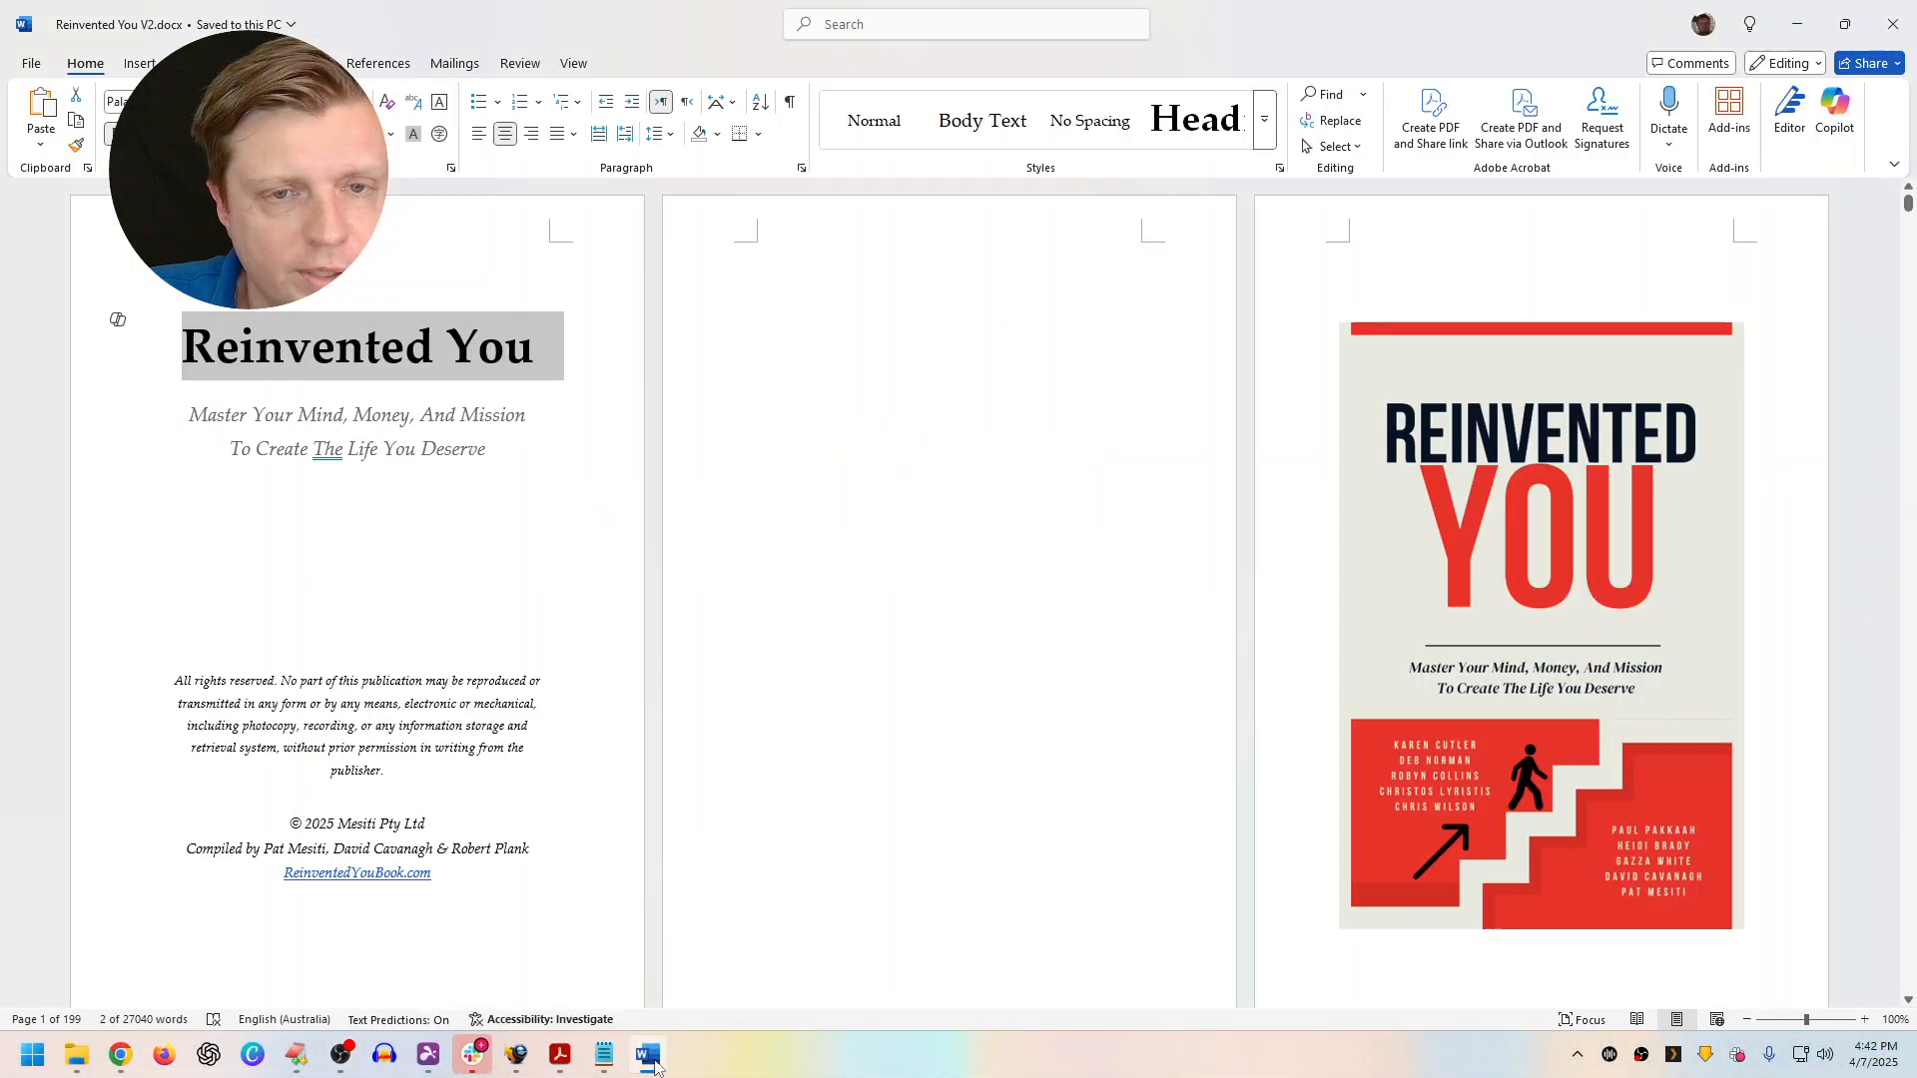
left_click(32, 64)
left_click(60, 328)
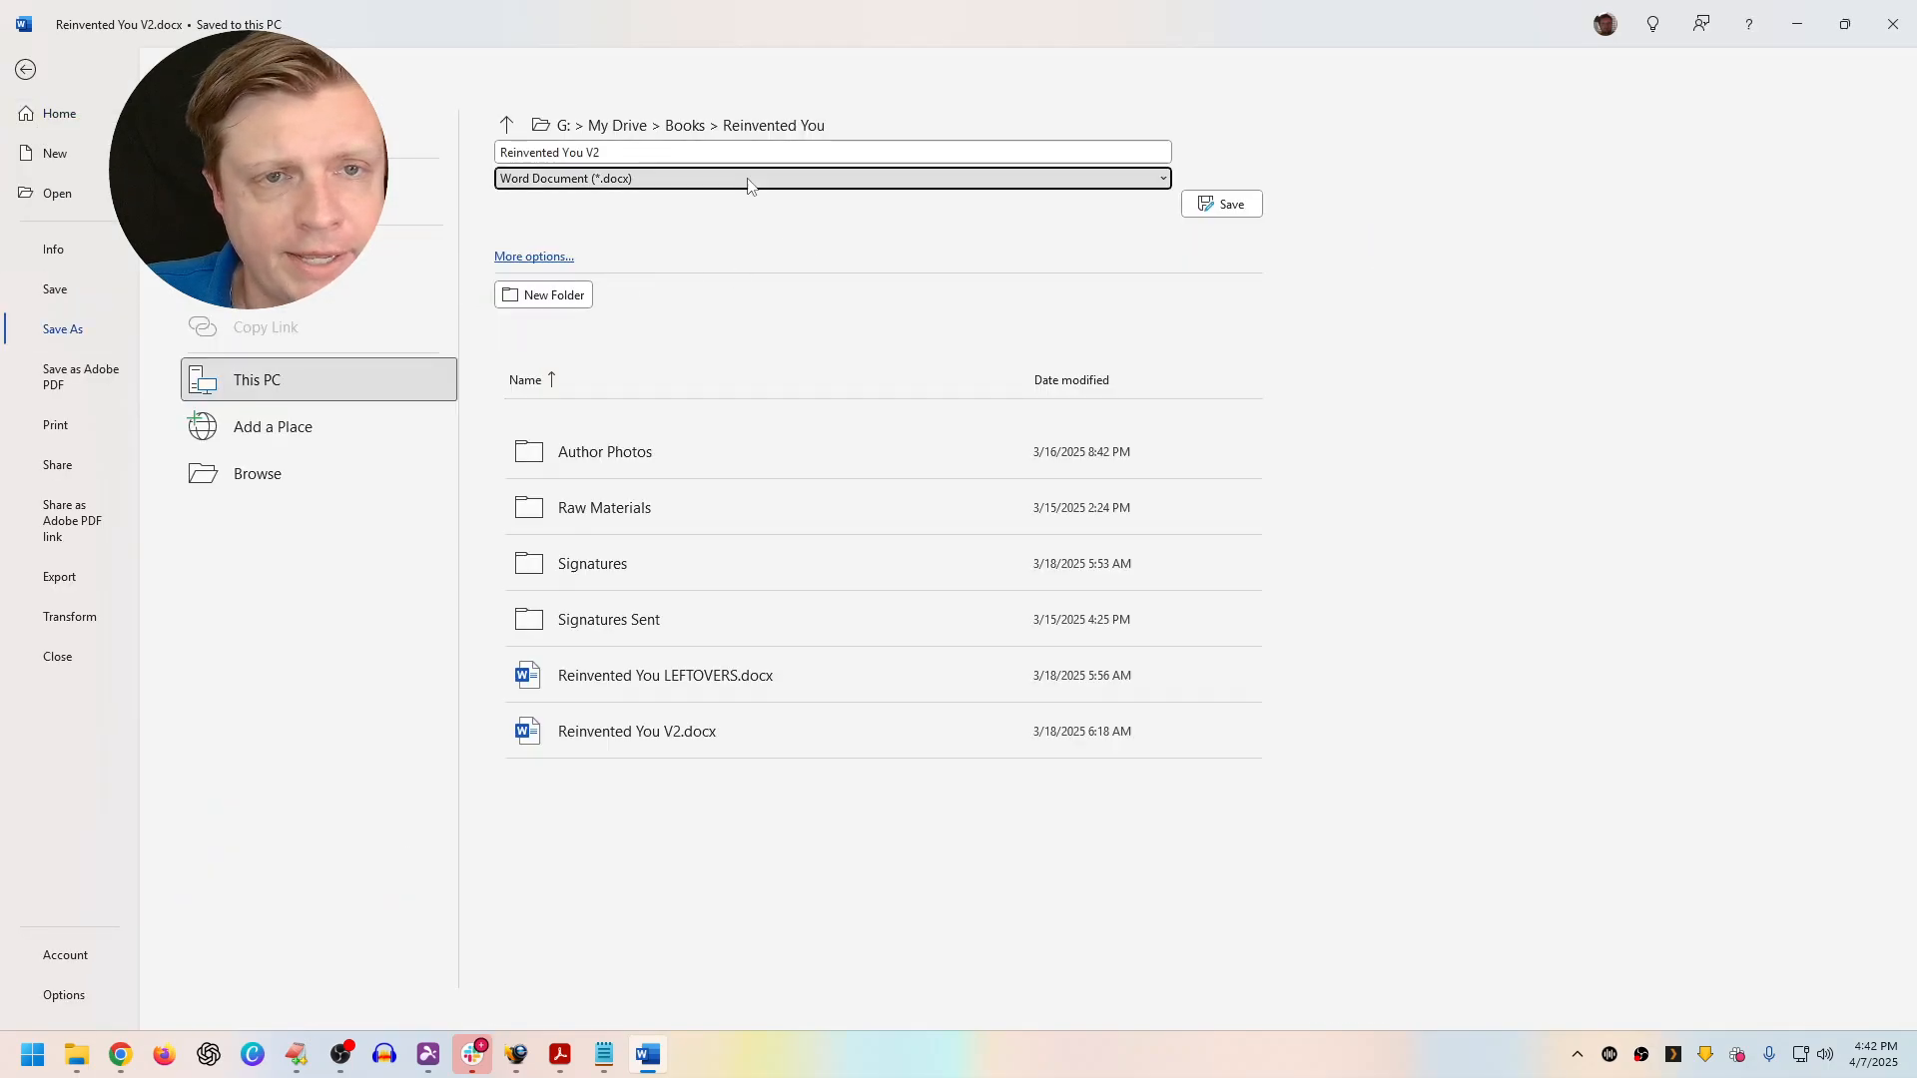
left_click(750, 185)
left_click(596, 431)
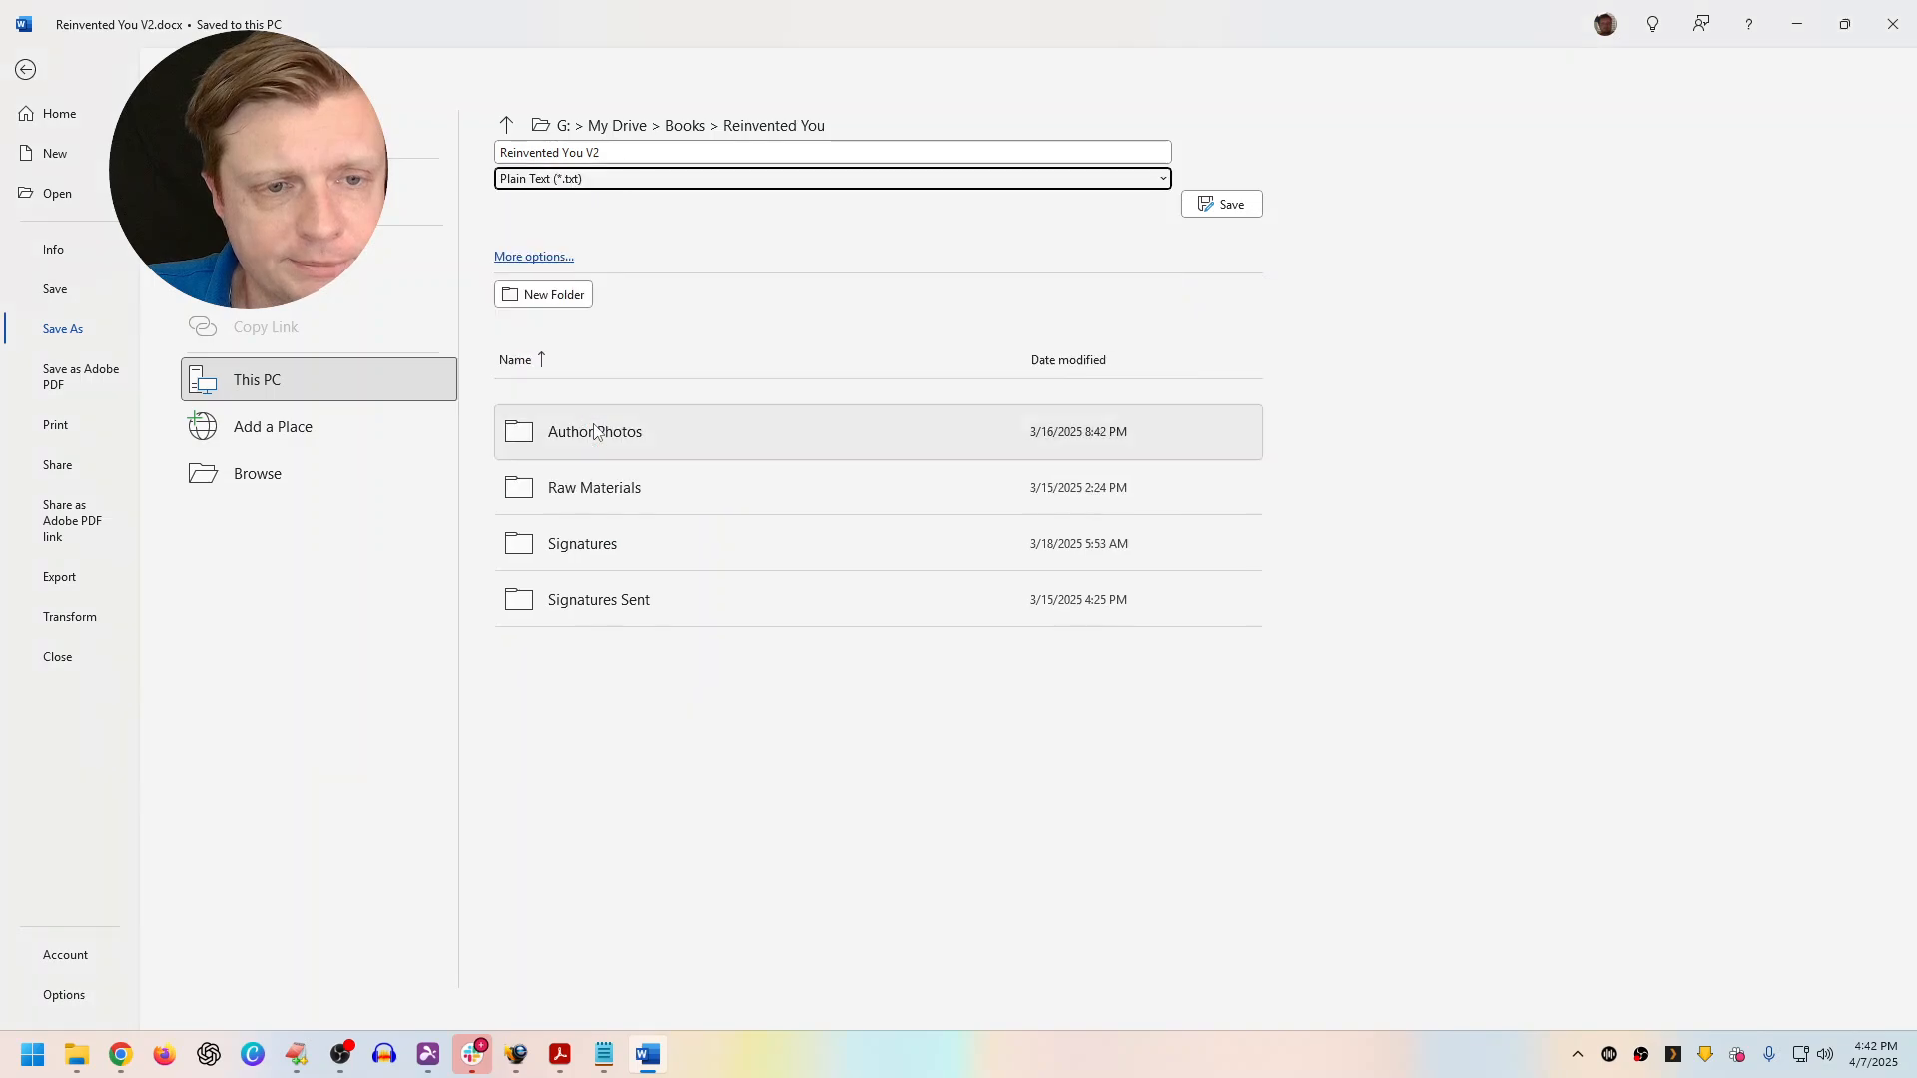
left_click(1203, 204)
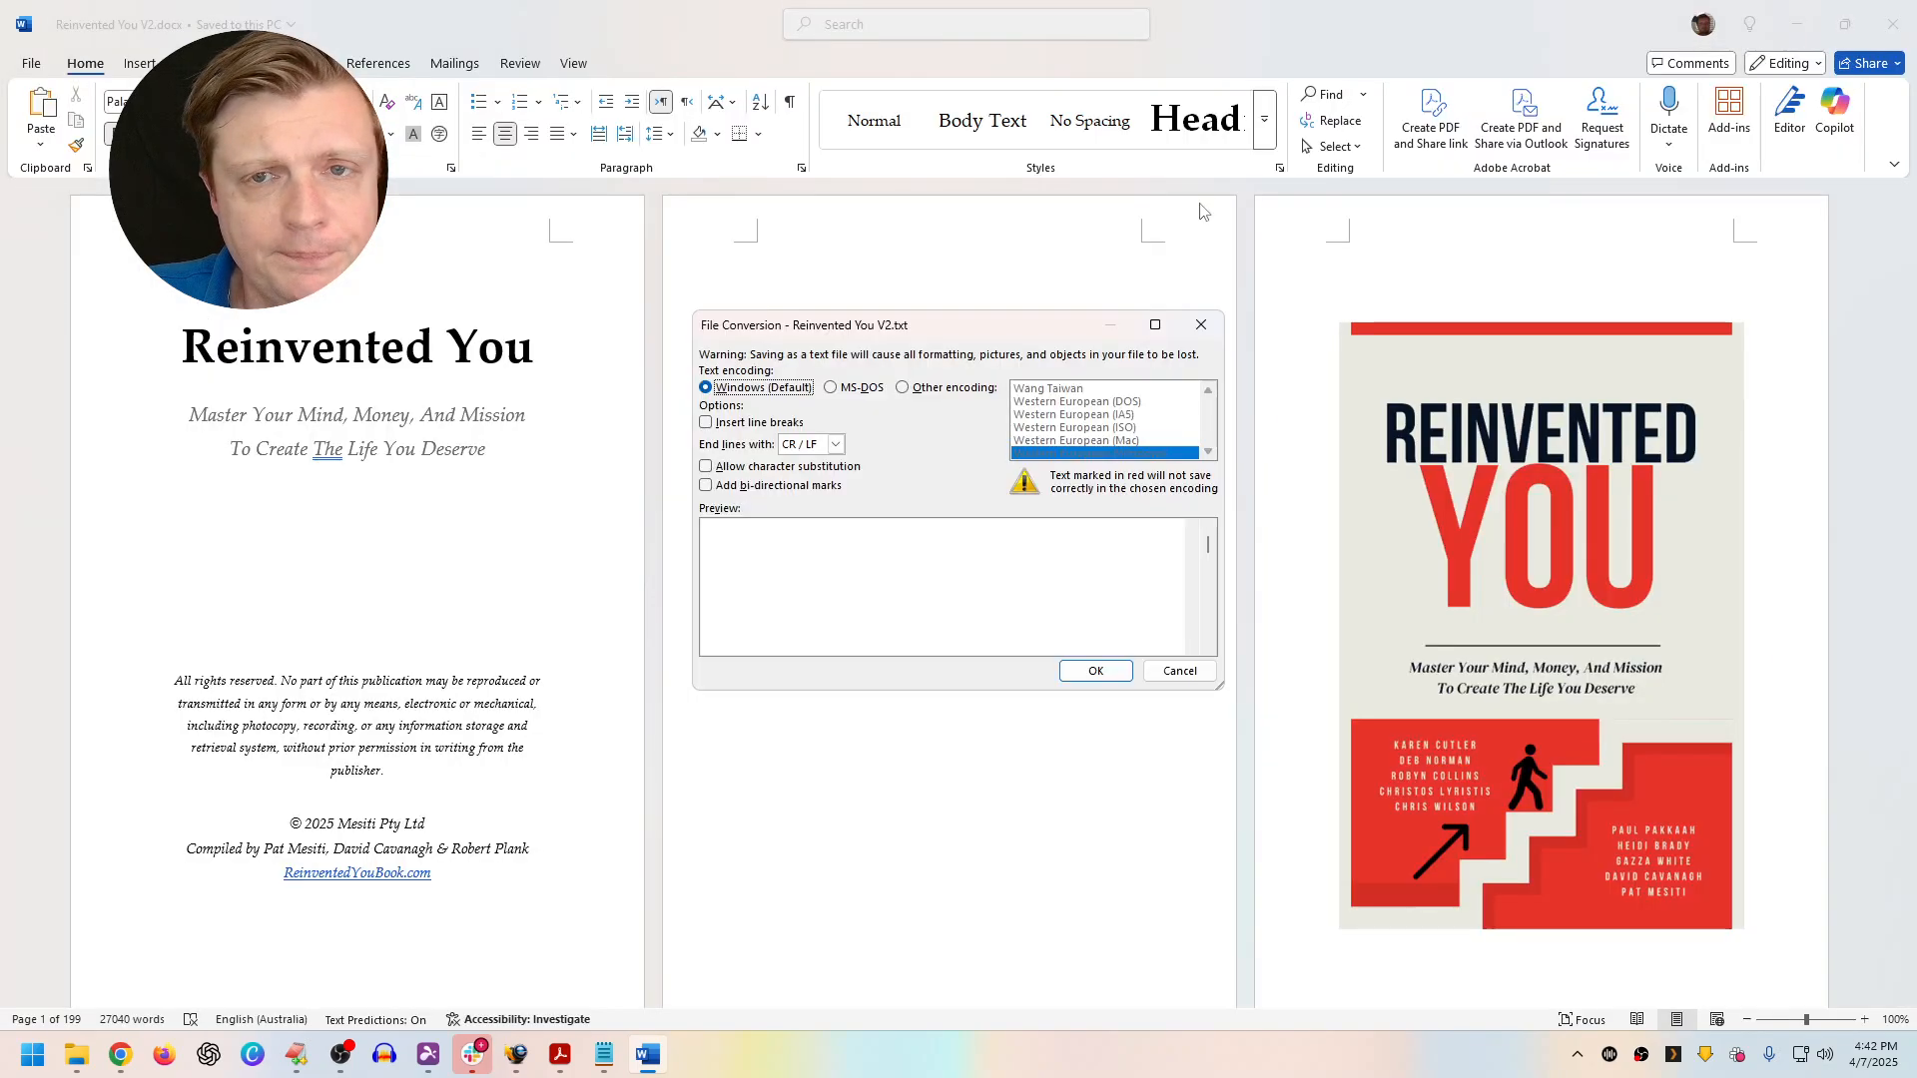
left_click(1095, 671)
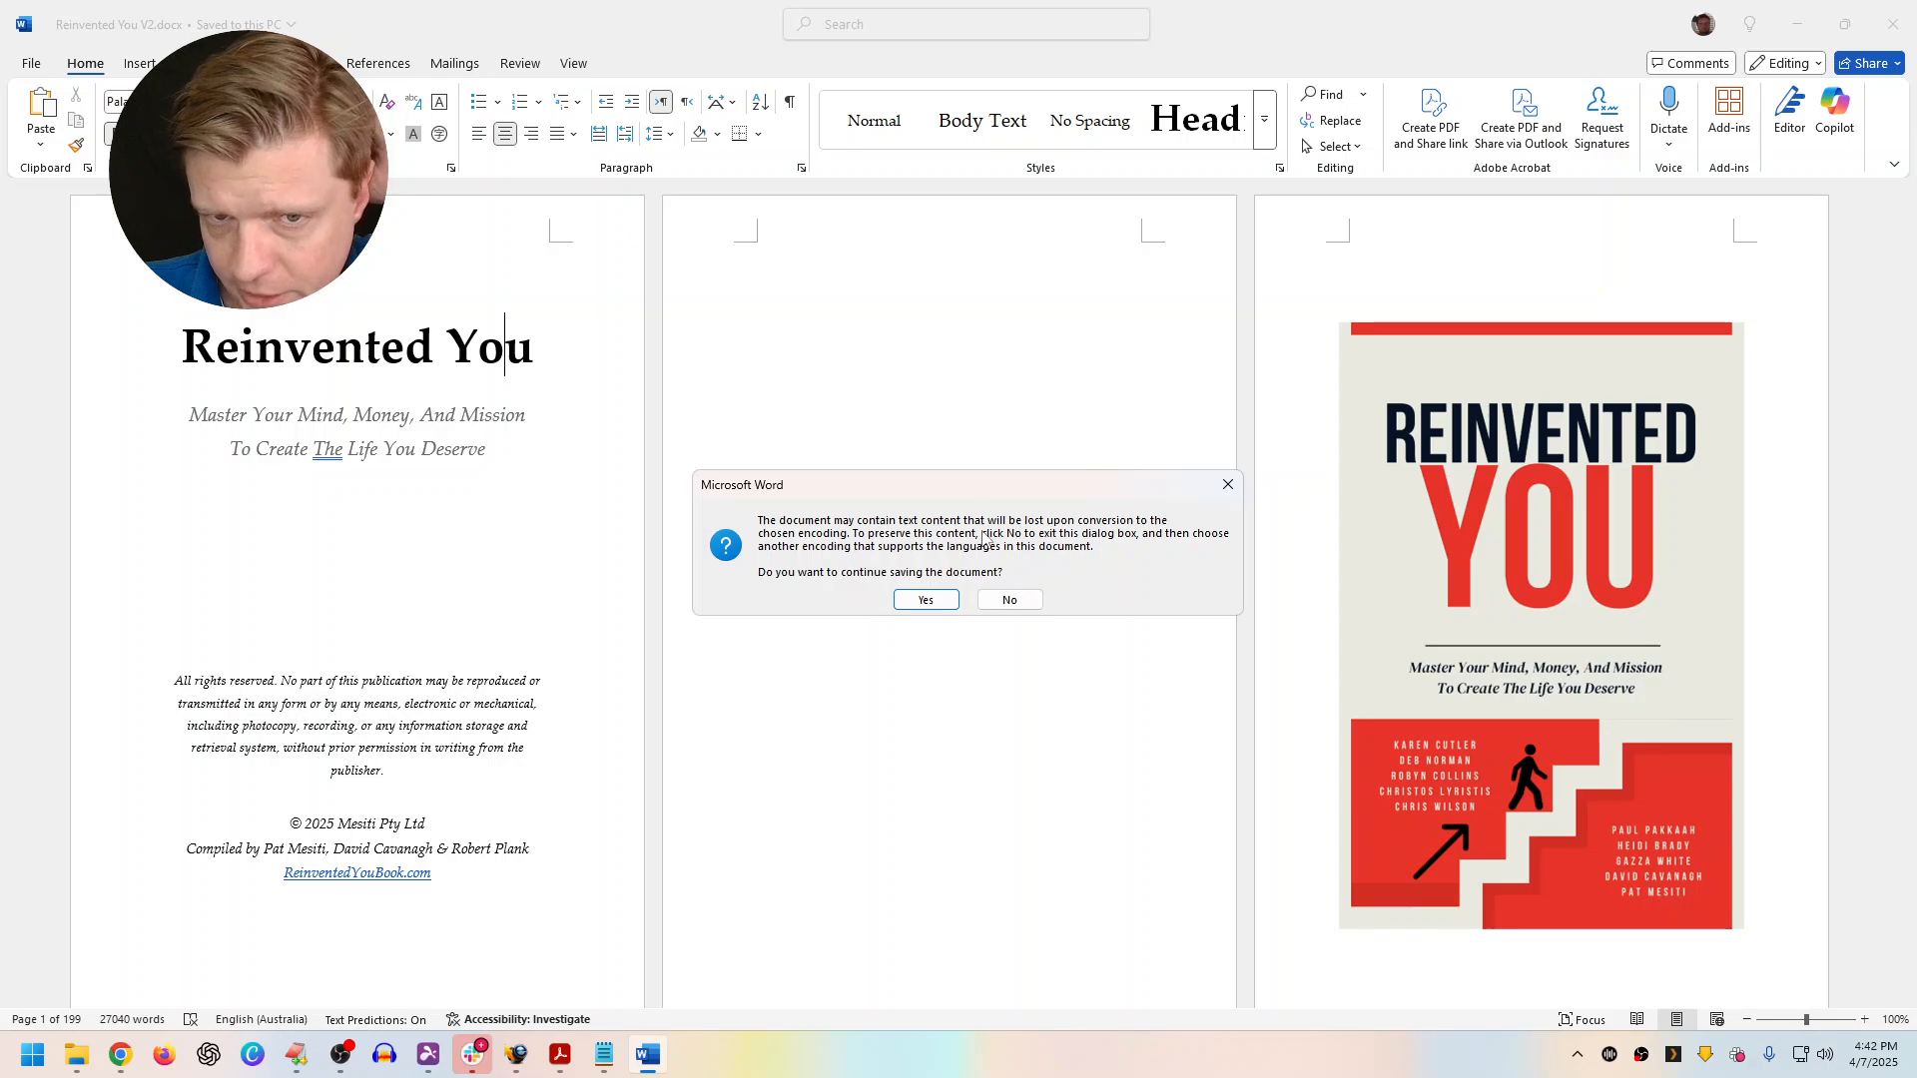
left_click_drag(988, 486, 1084, 331)
left_click(1022, 445)
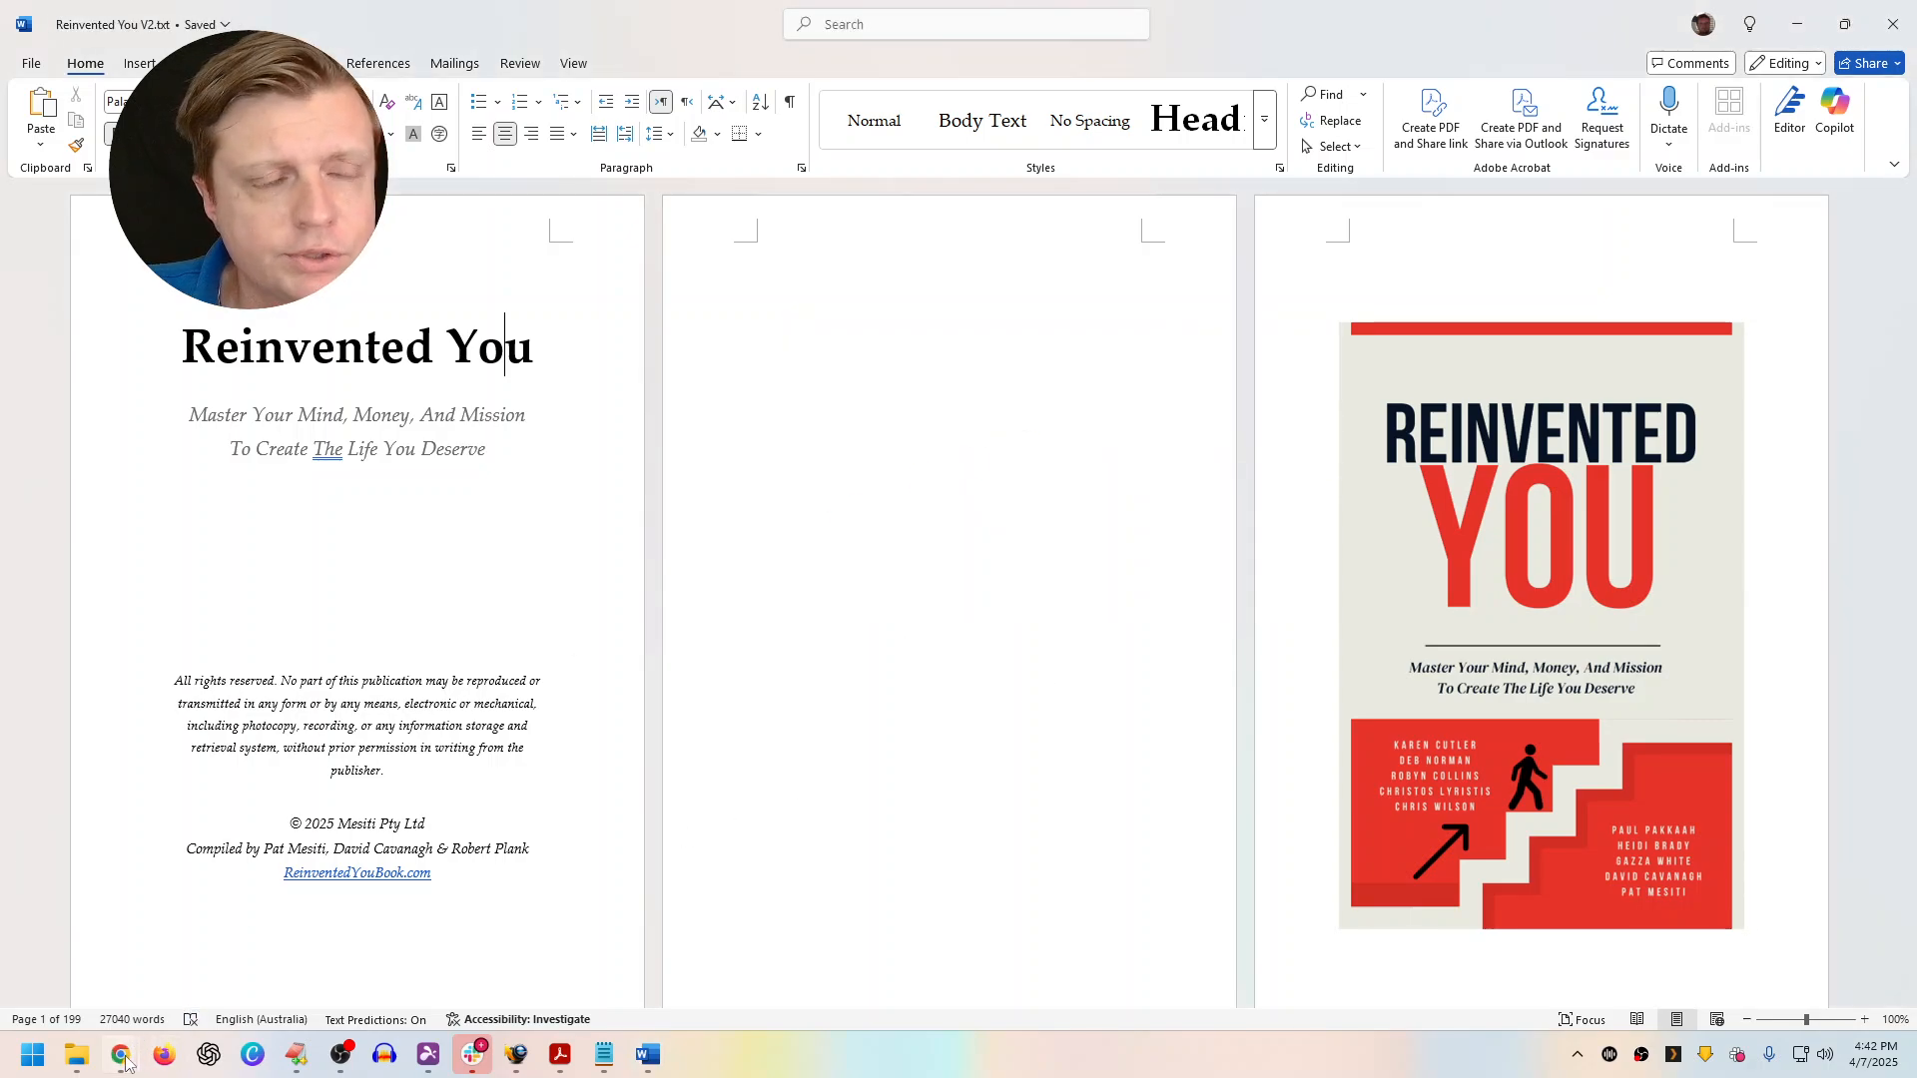
Switch to the ChatGPT window in Chrome and attach Reinvented You V2.txt from My Drive > Books > Reinvented You to the prompt
mouse_move(122, 1058)
left_click(329, 944)
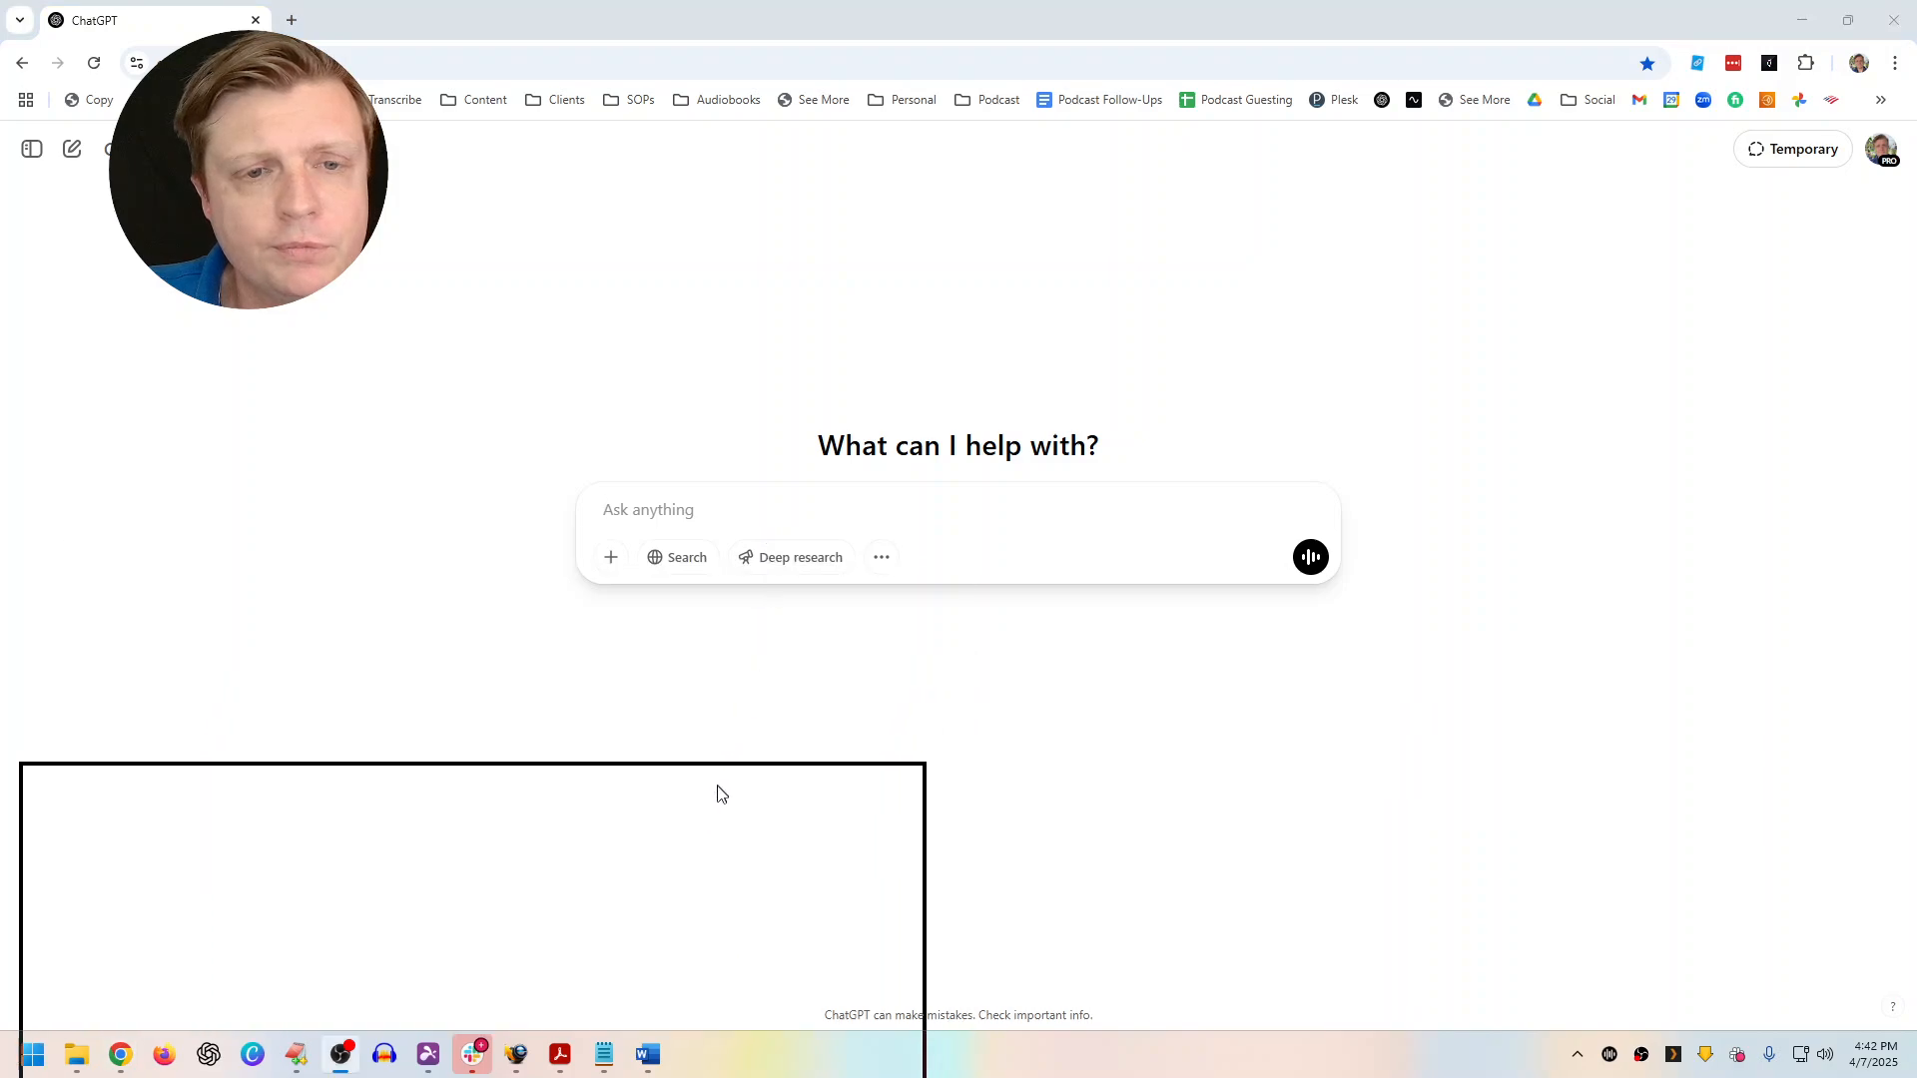
left_click(611, 557)
left_click(659, 517)
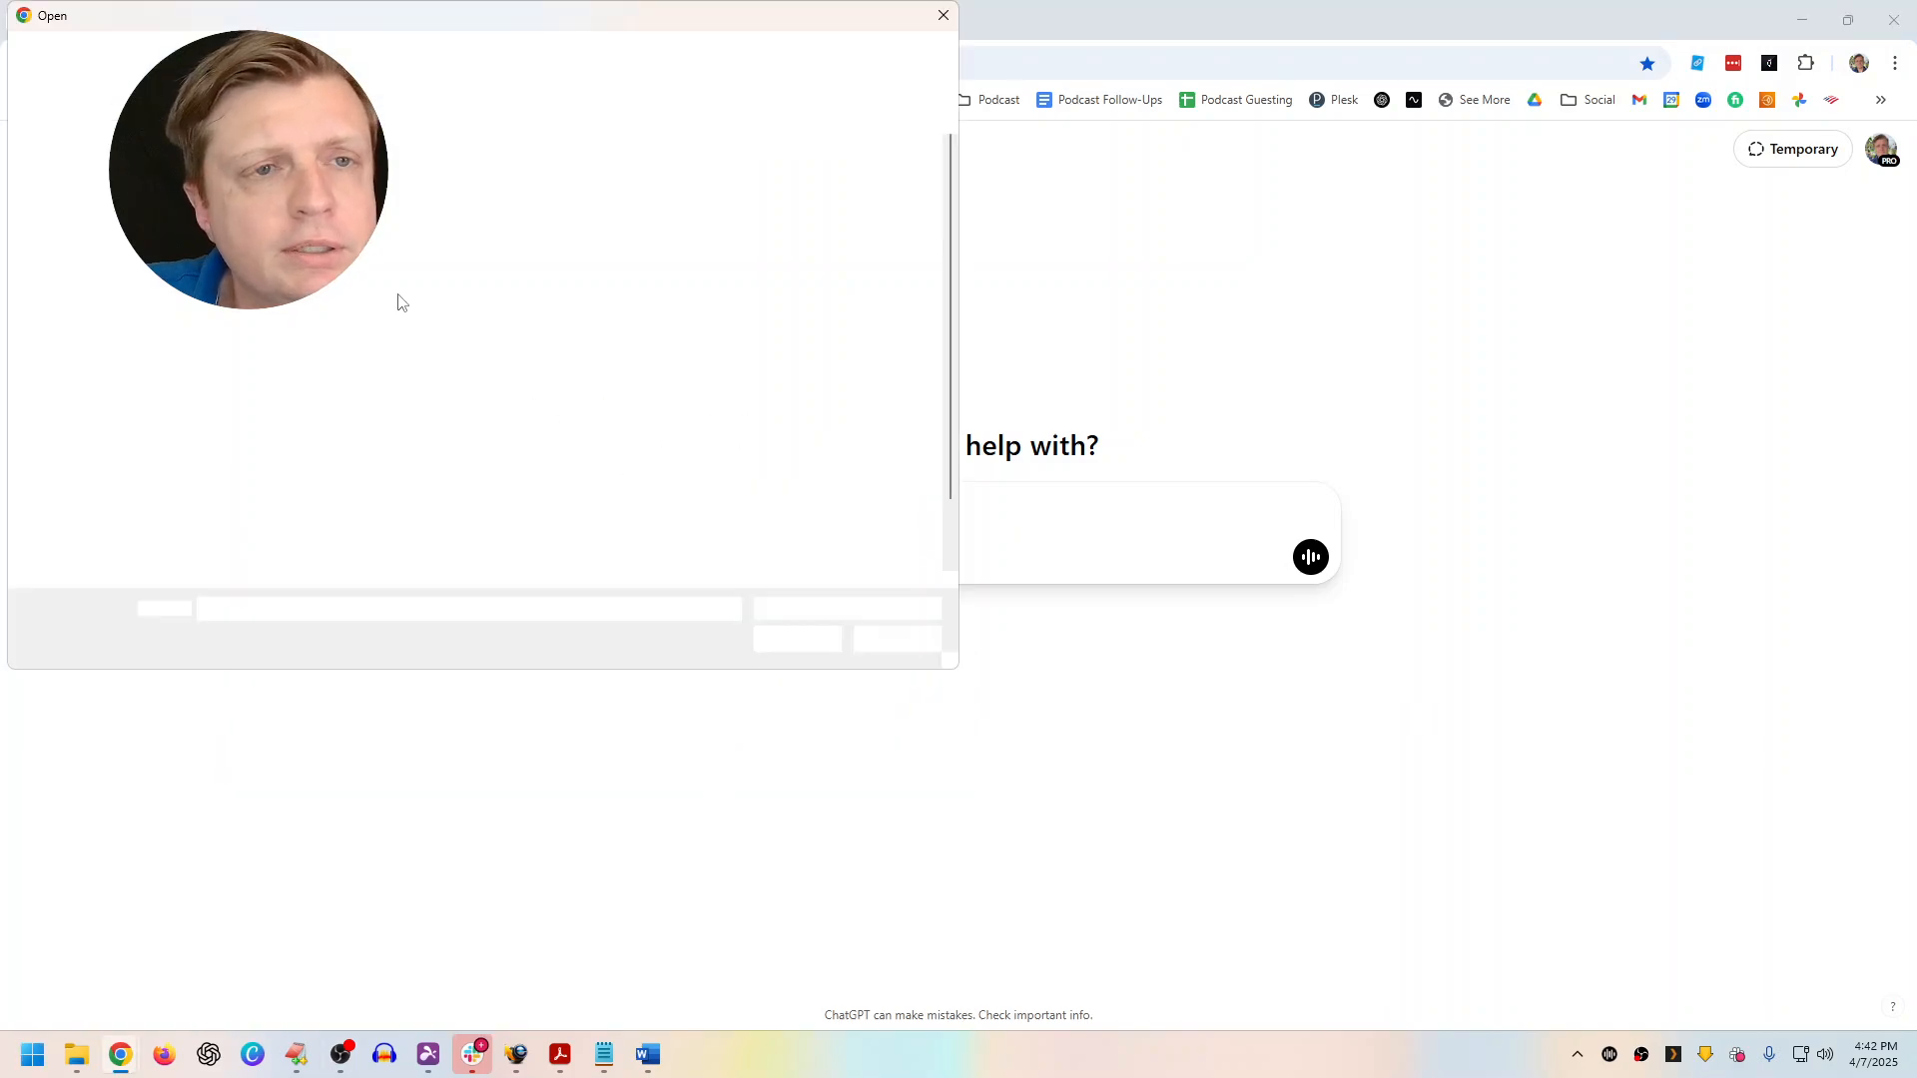
scroll(101, 513, "down", 2)
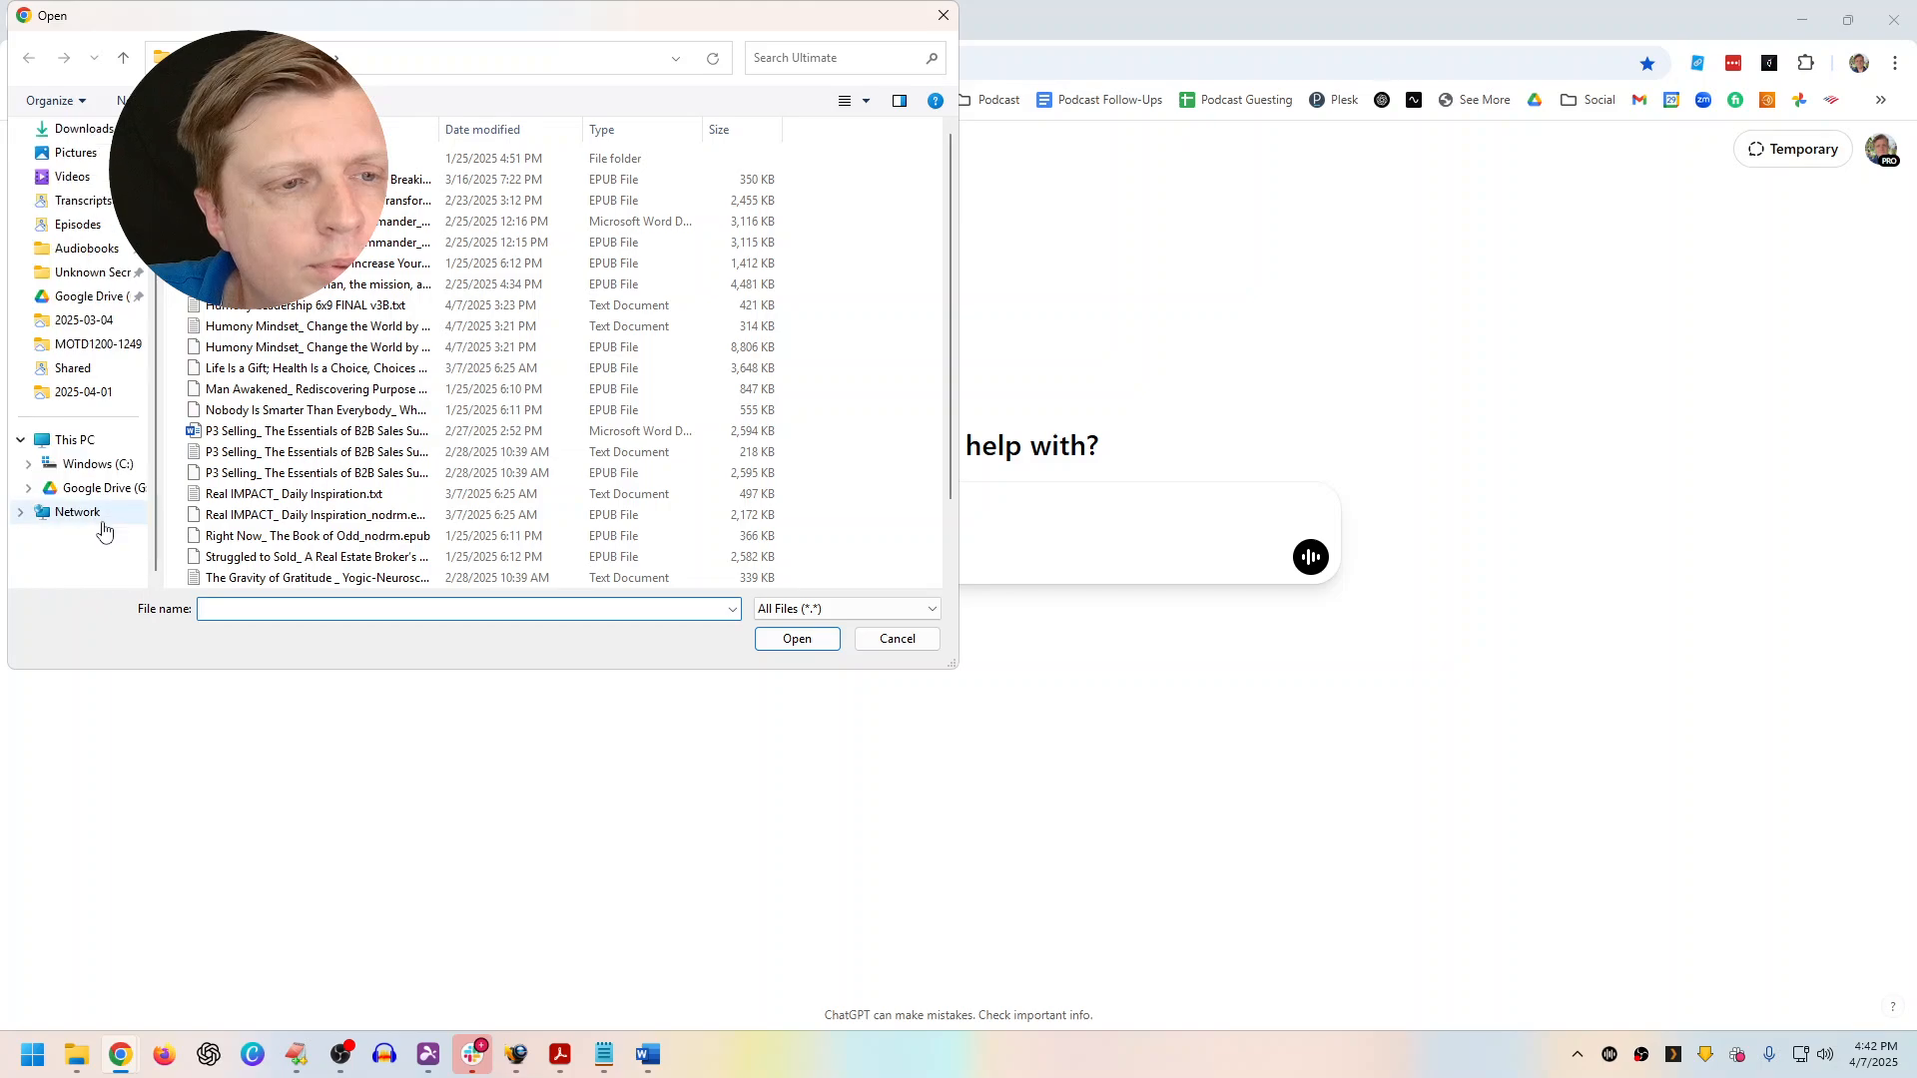
left_click(101, 519)
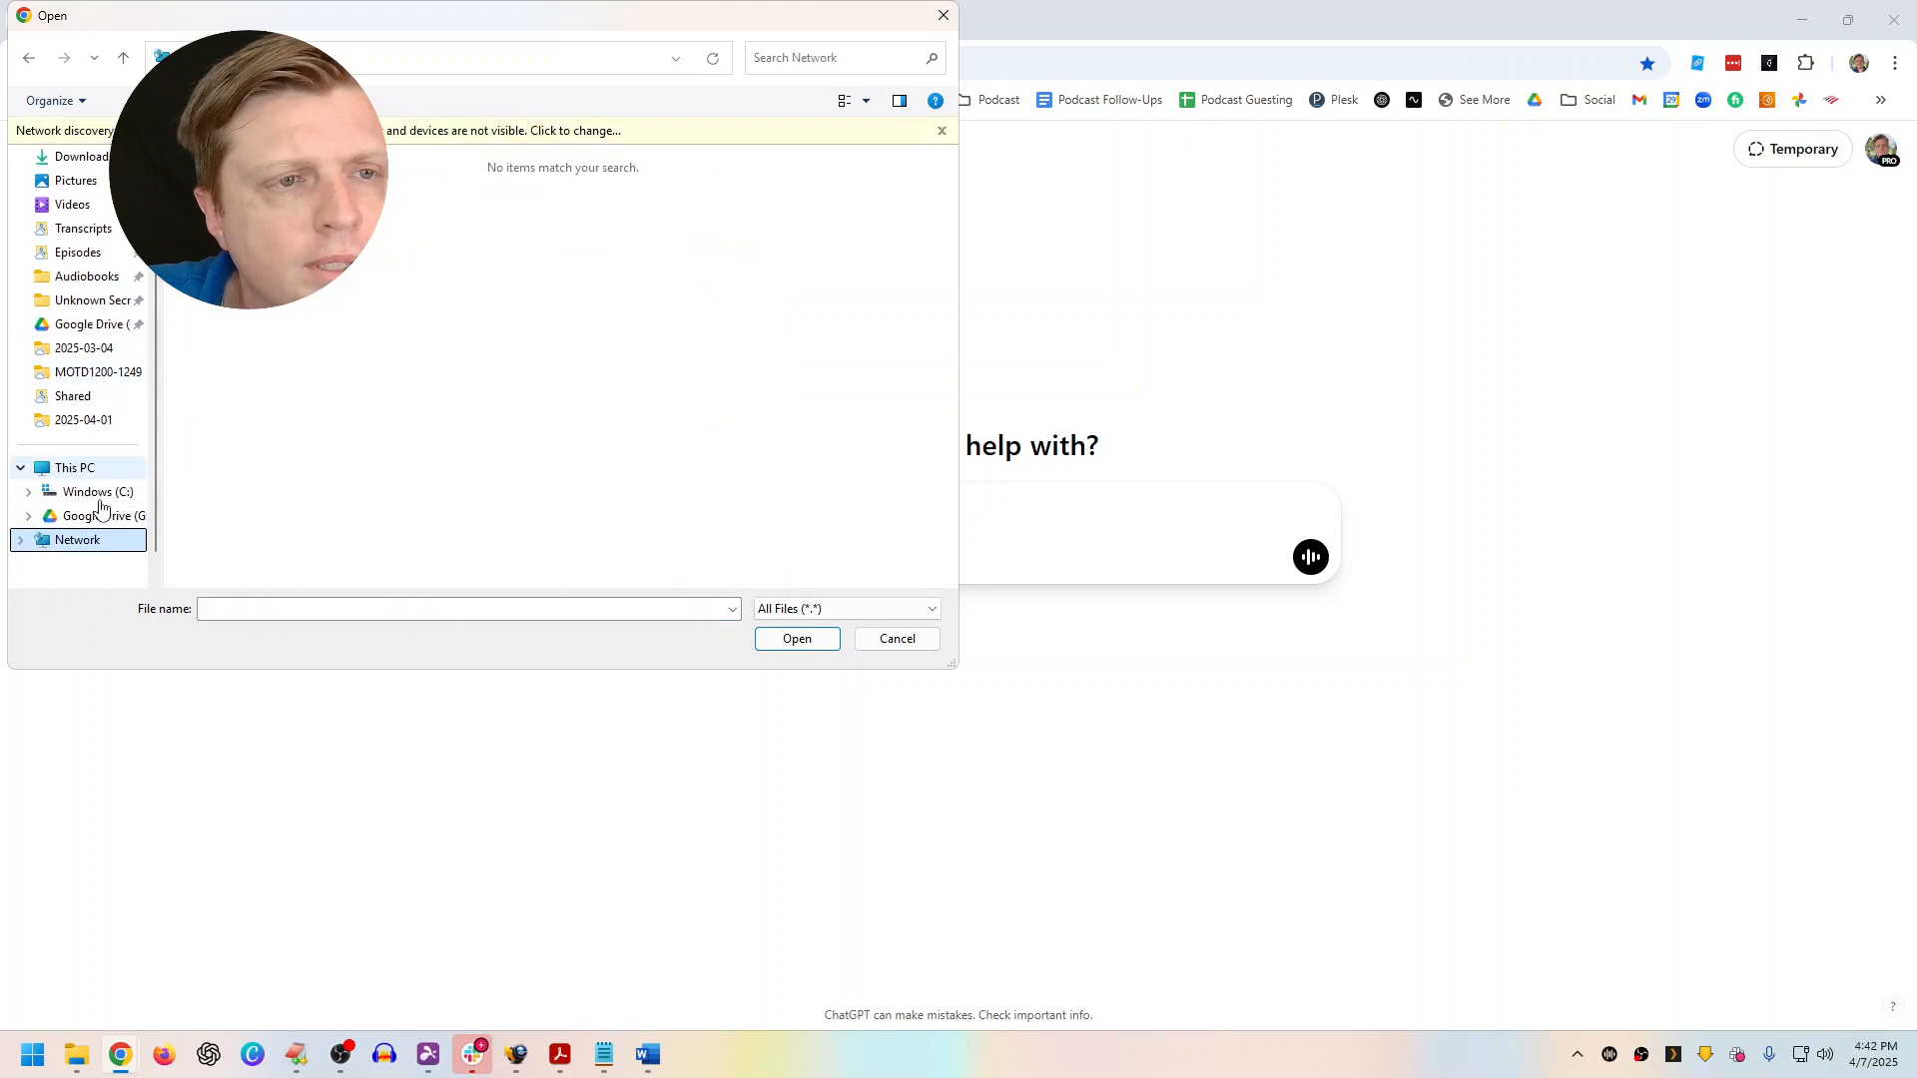
left_click(101, 514)
double_click(259, 222)
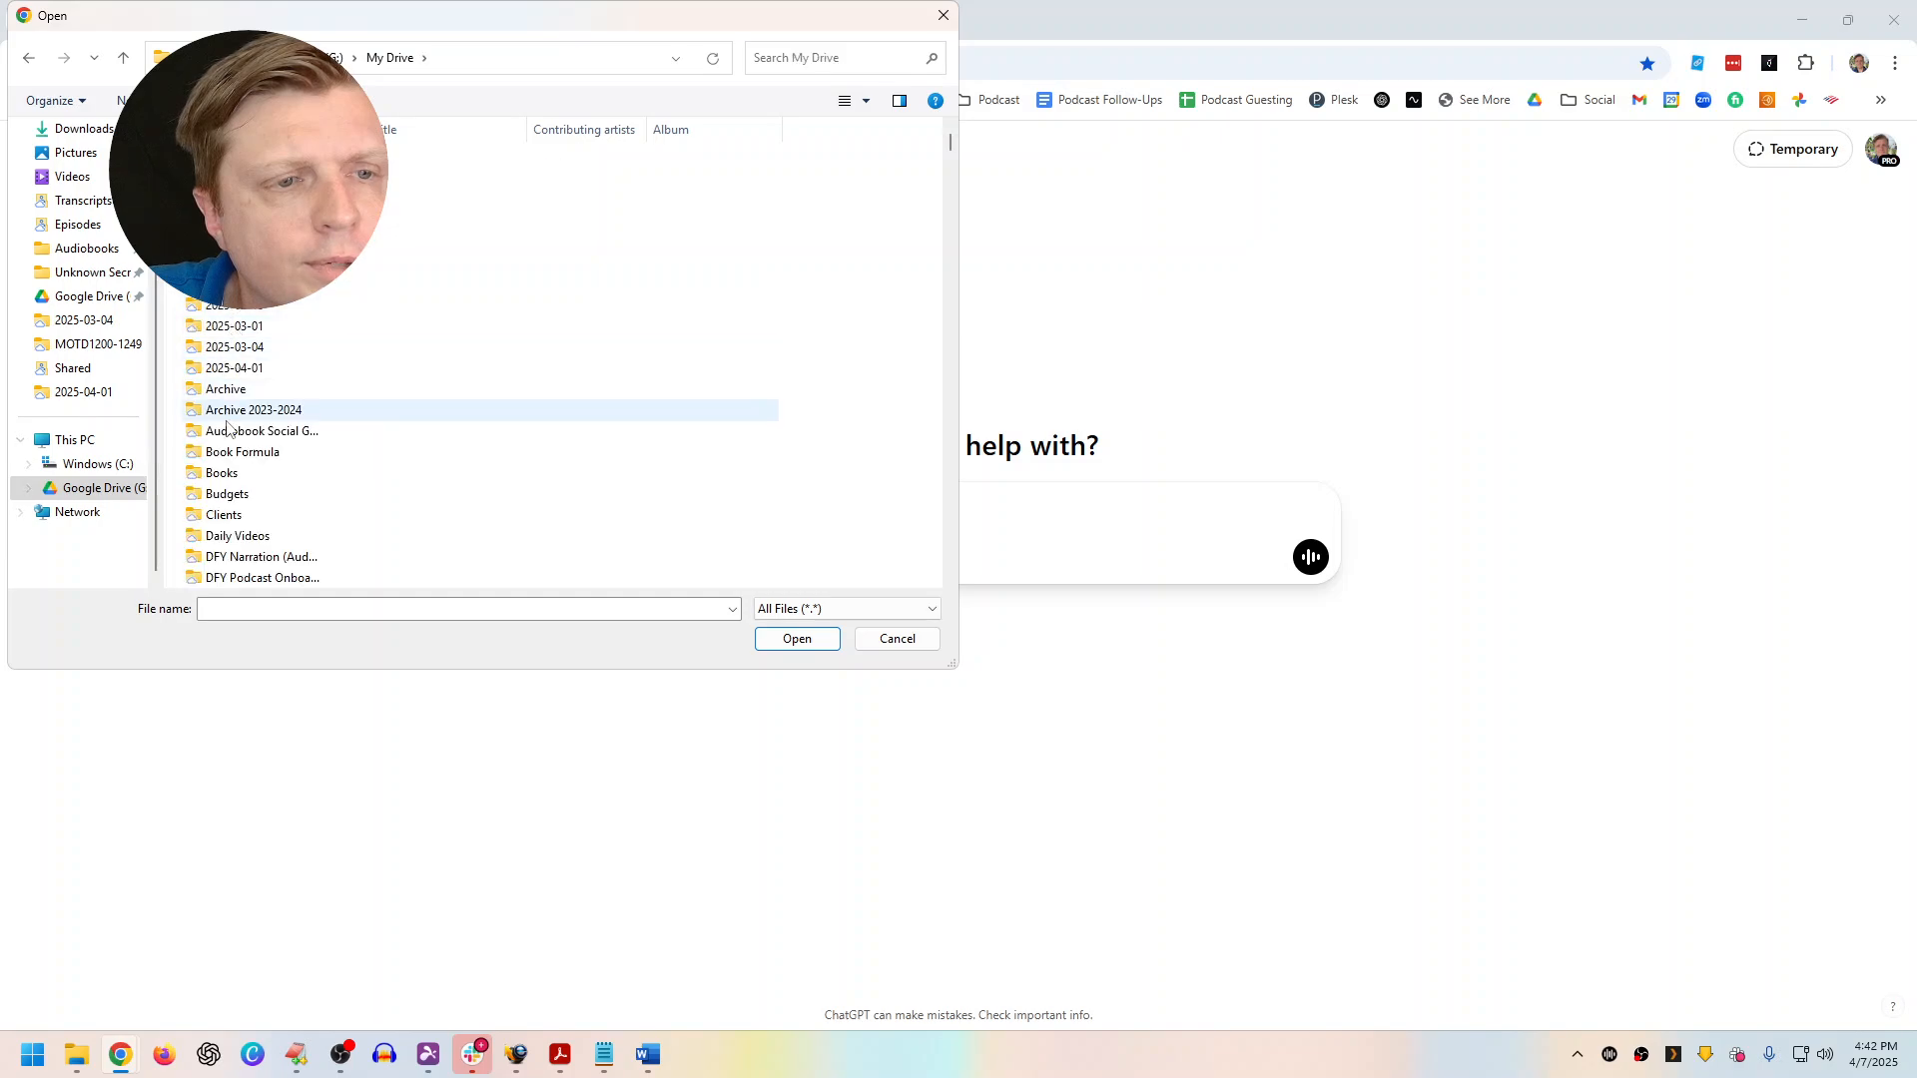
double_click(226, 472)
double_click(245, 416)
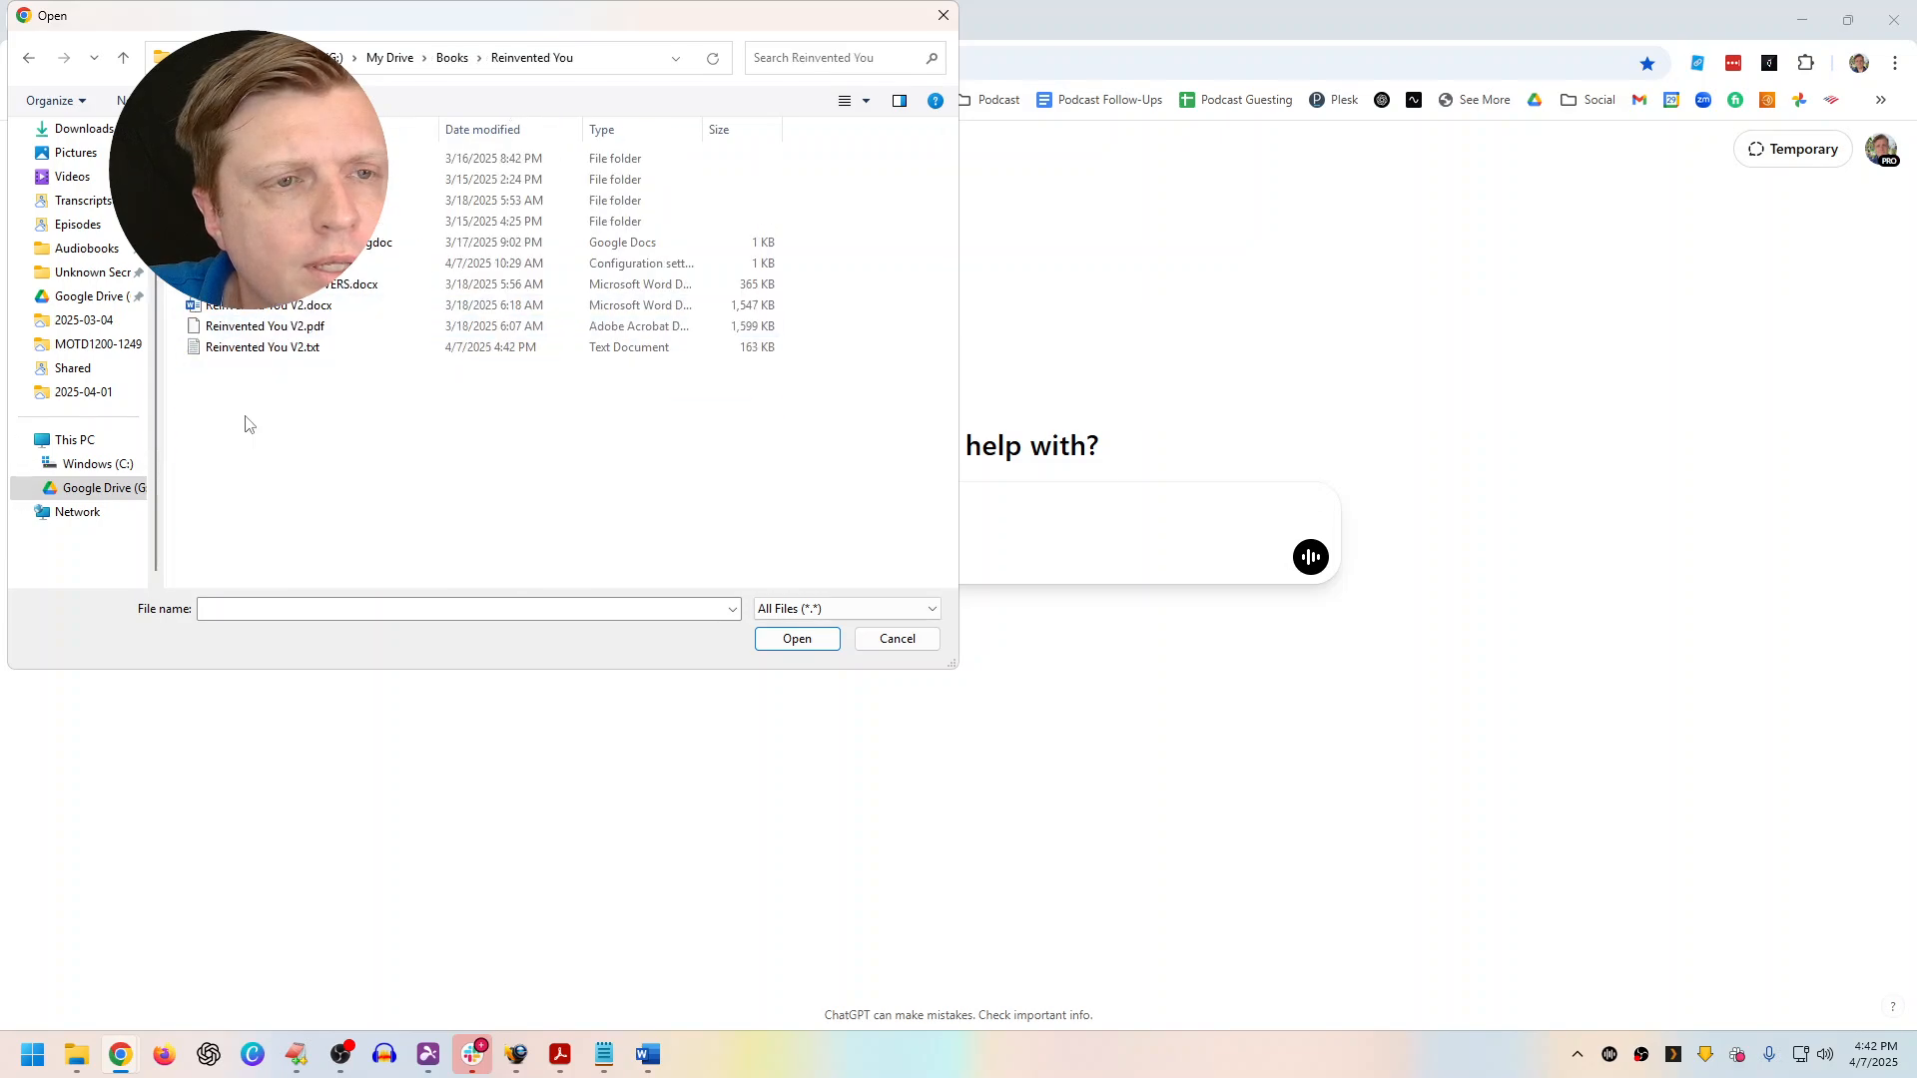
double_click(255, 348)
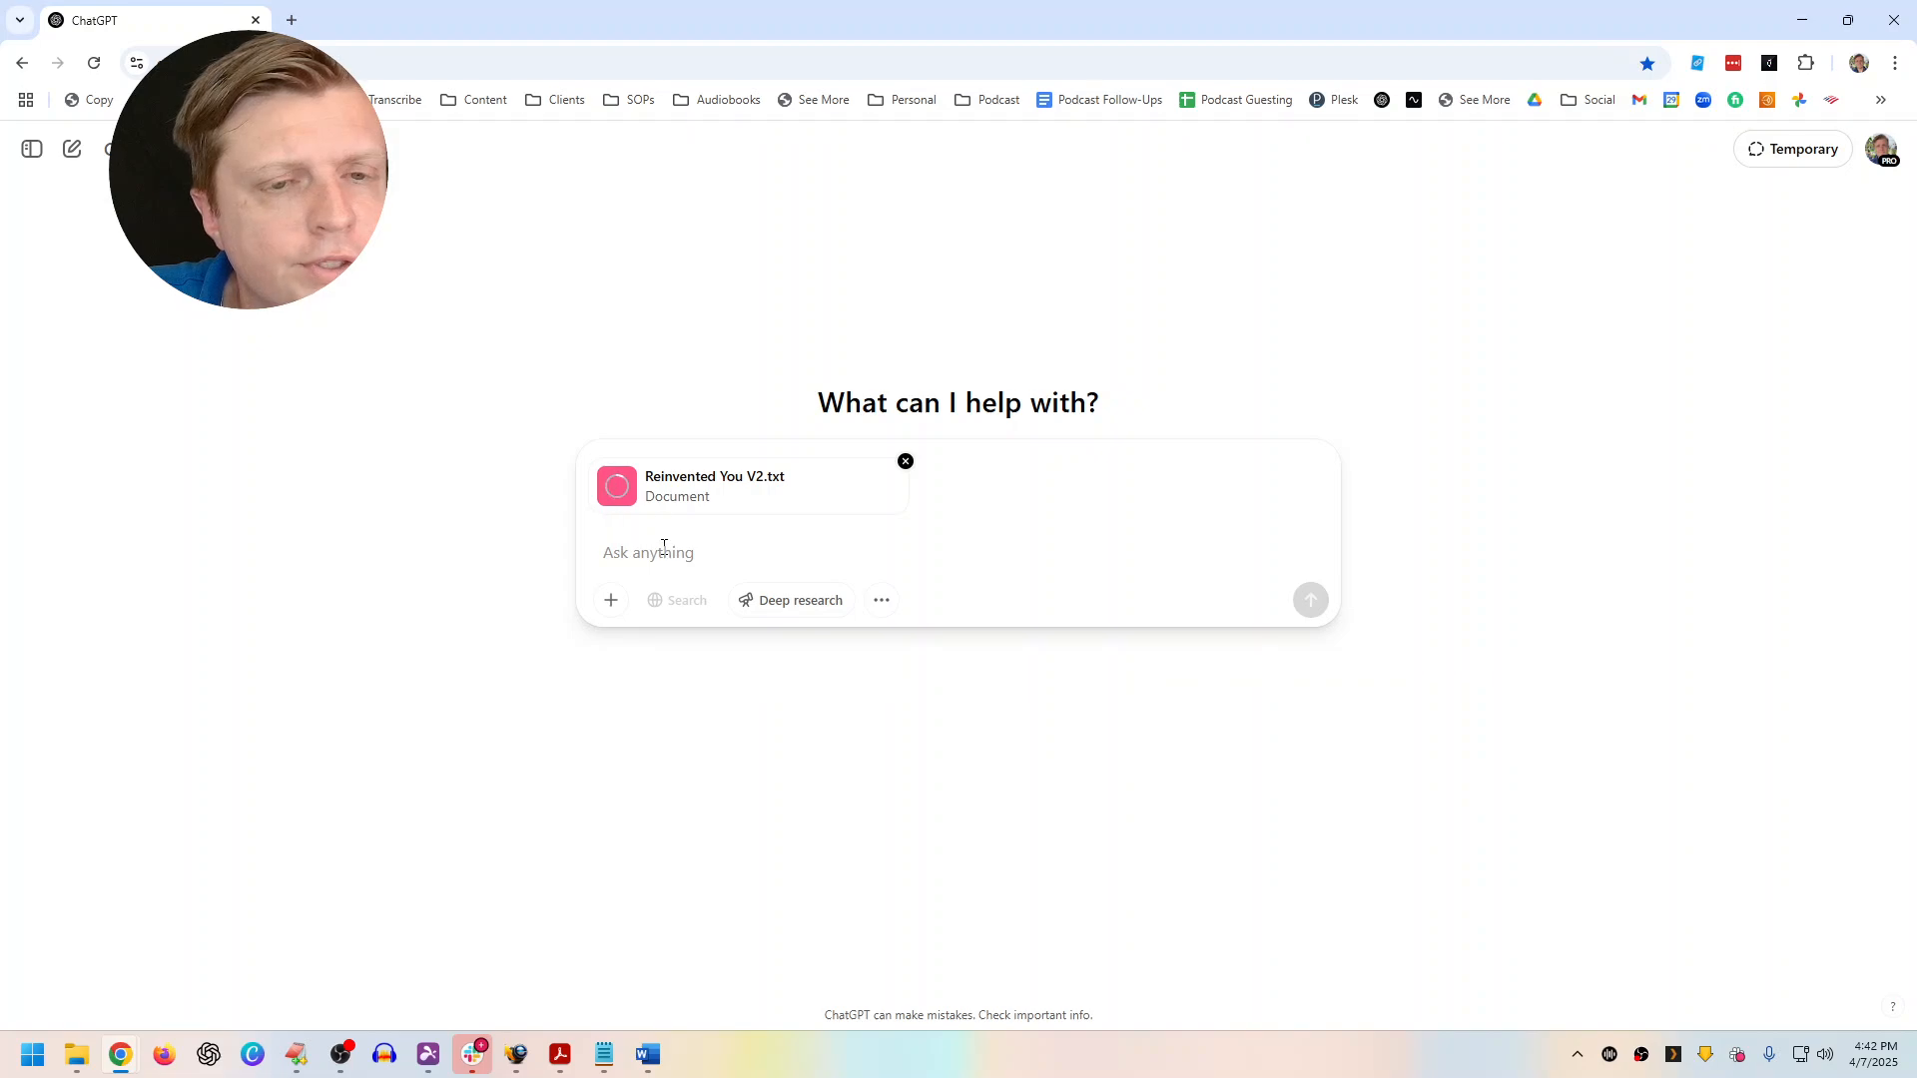
Ask ChatGPT "What are the best keywords (low competition high demand) to rank for in this book?"
type("What ar")
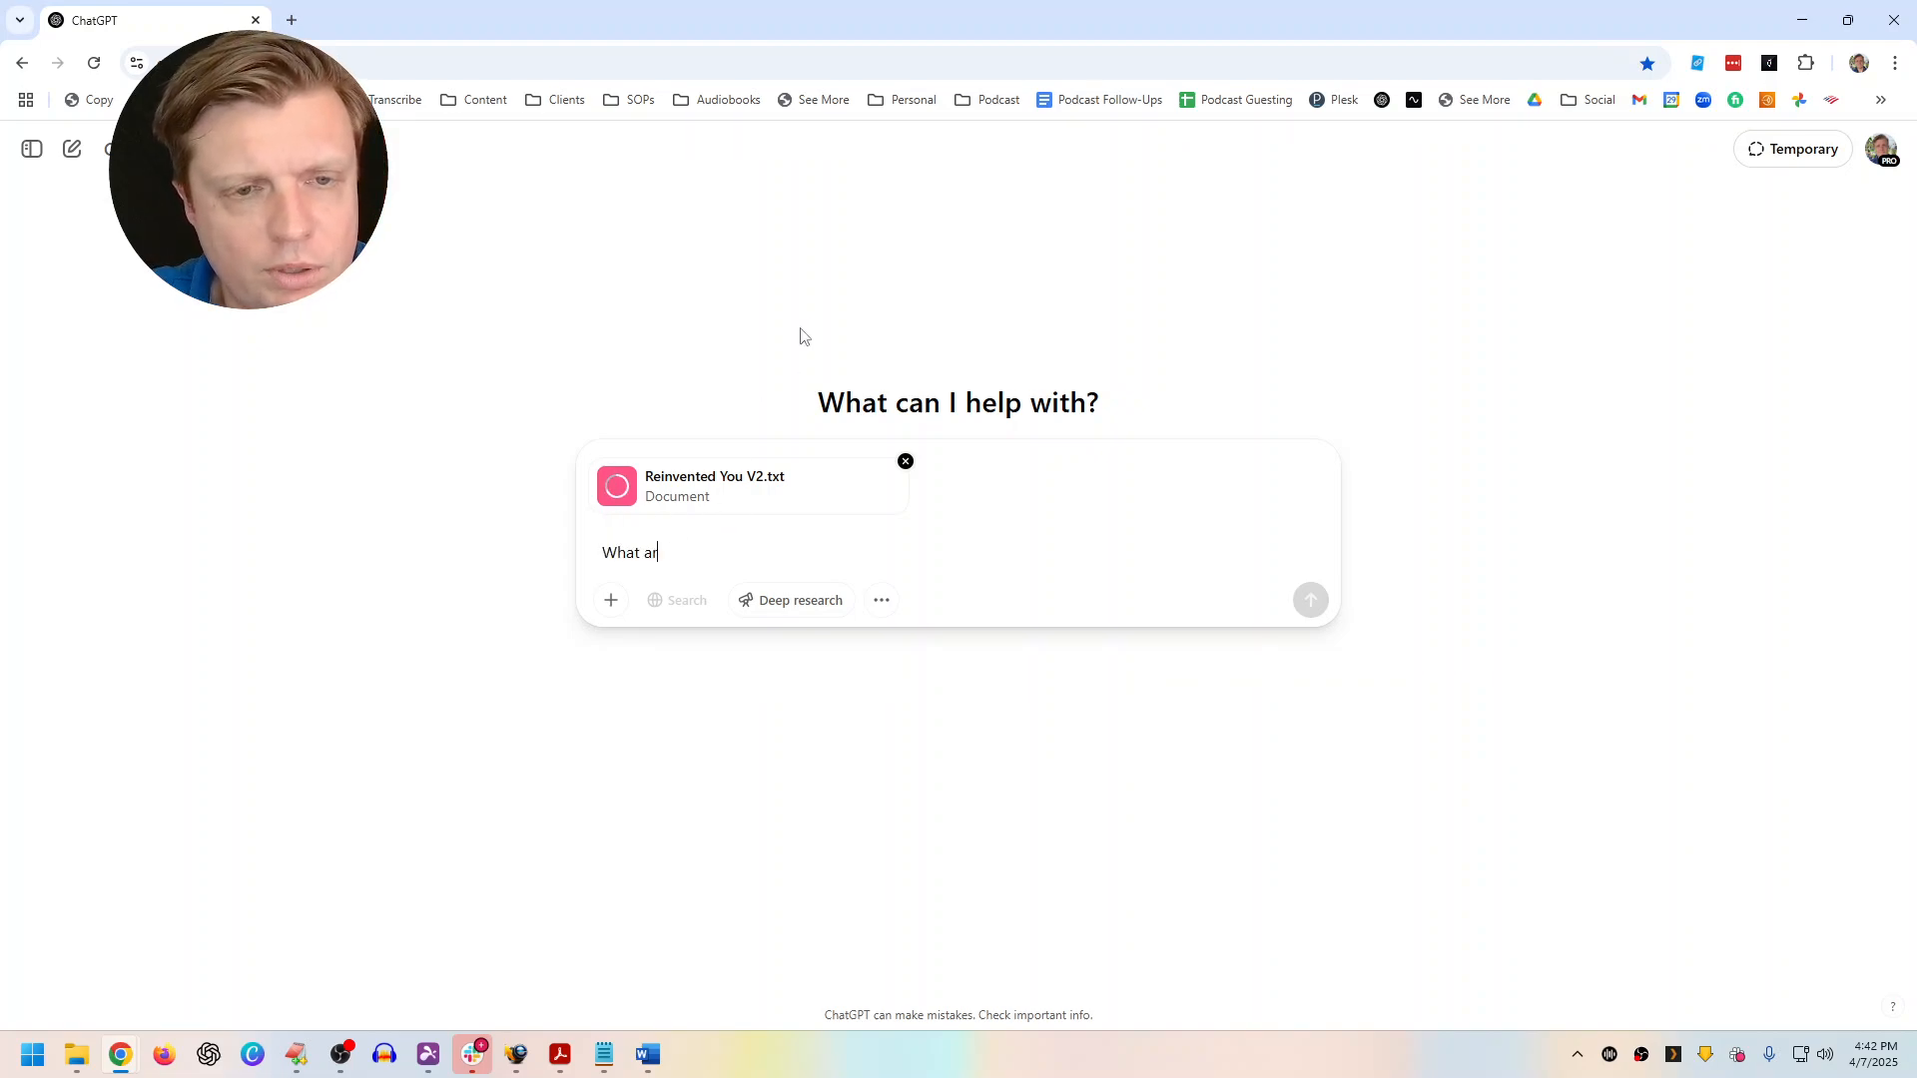
type("e the best keywords")
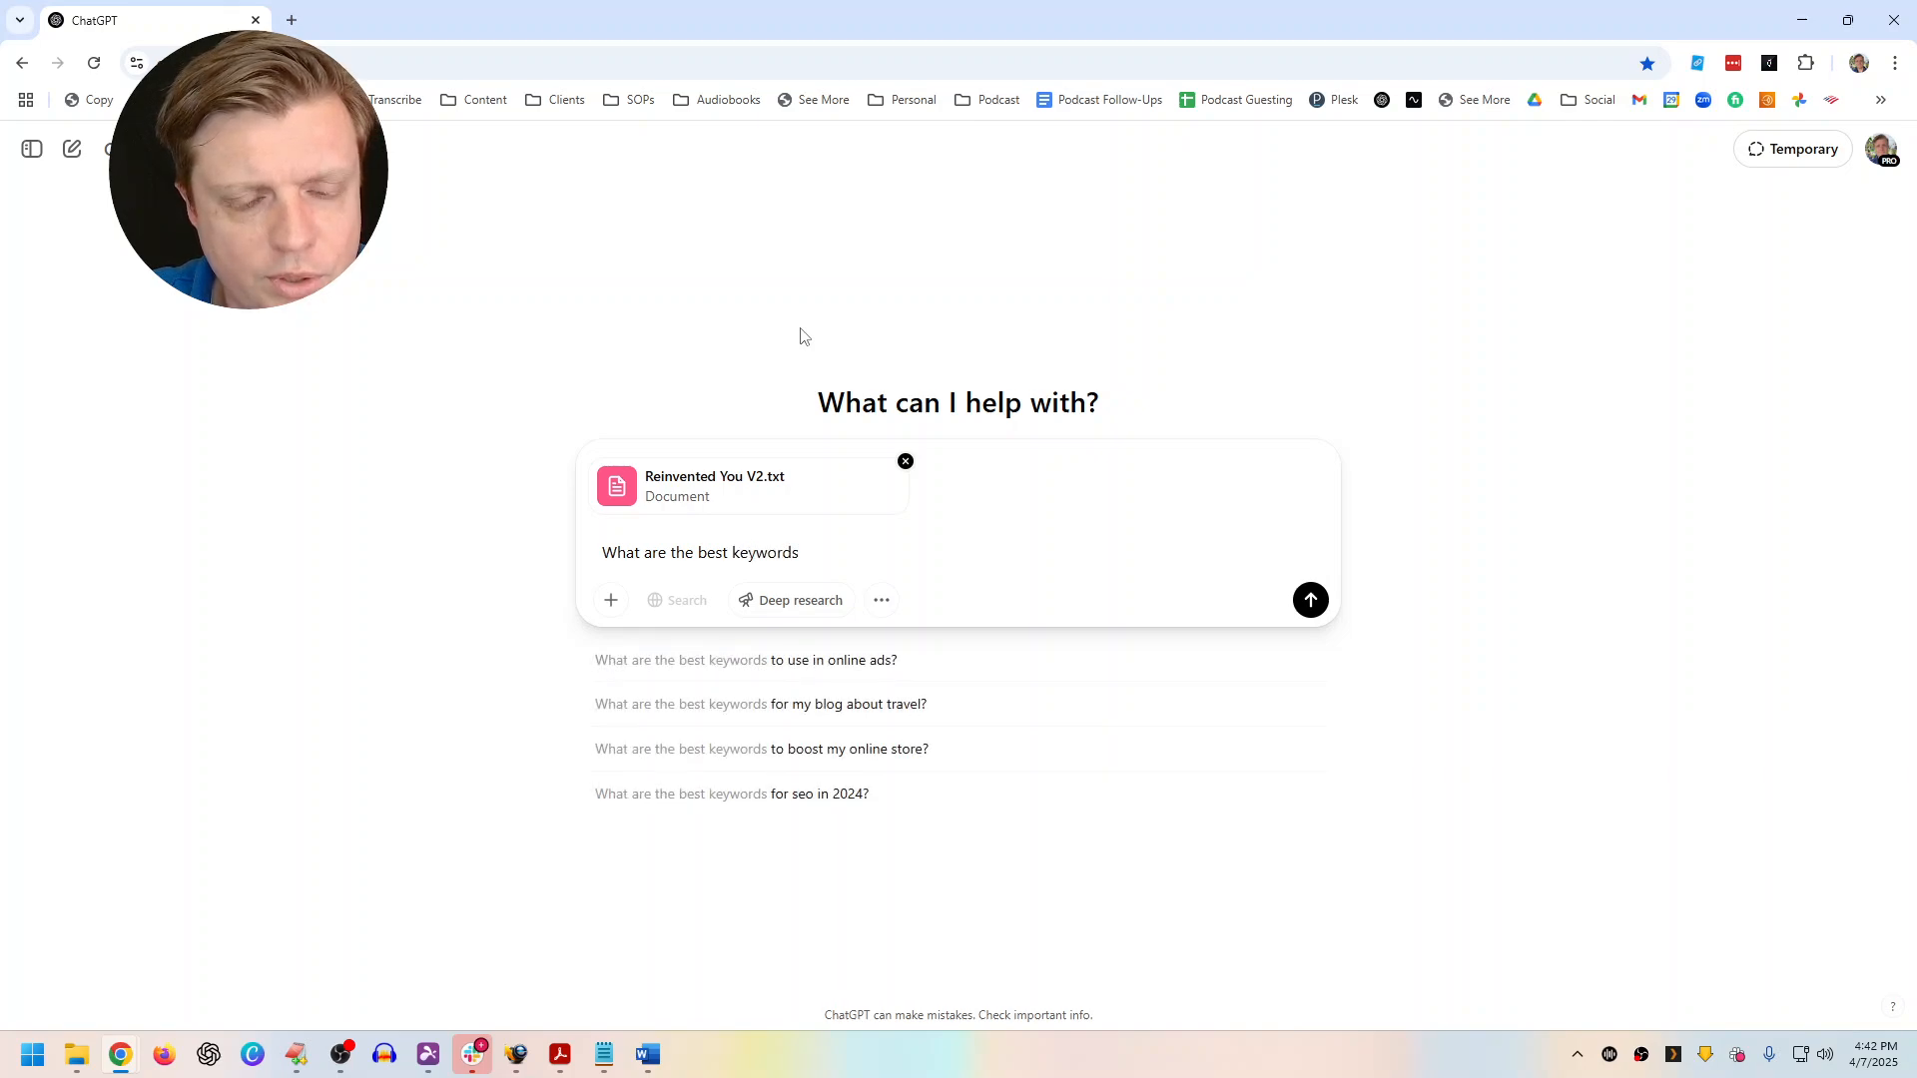
type(" (low co")
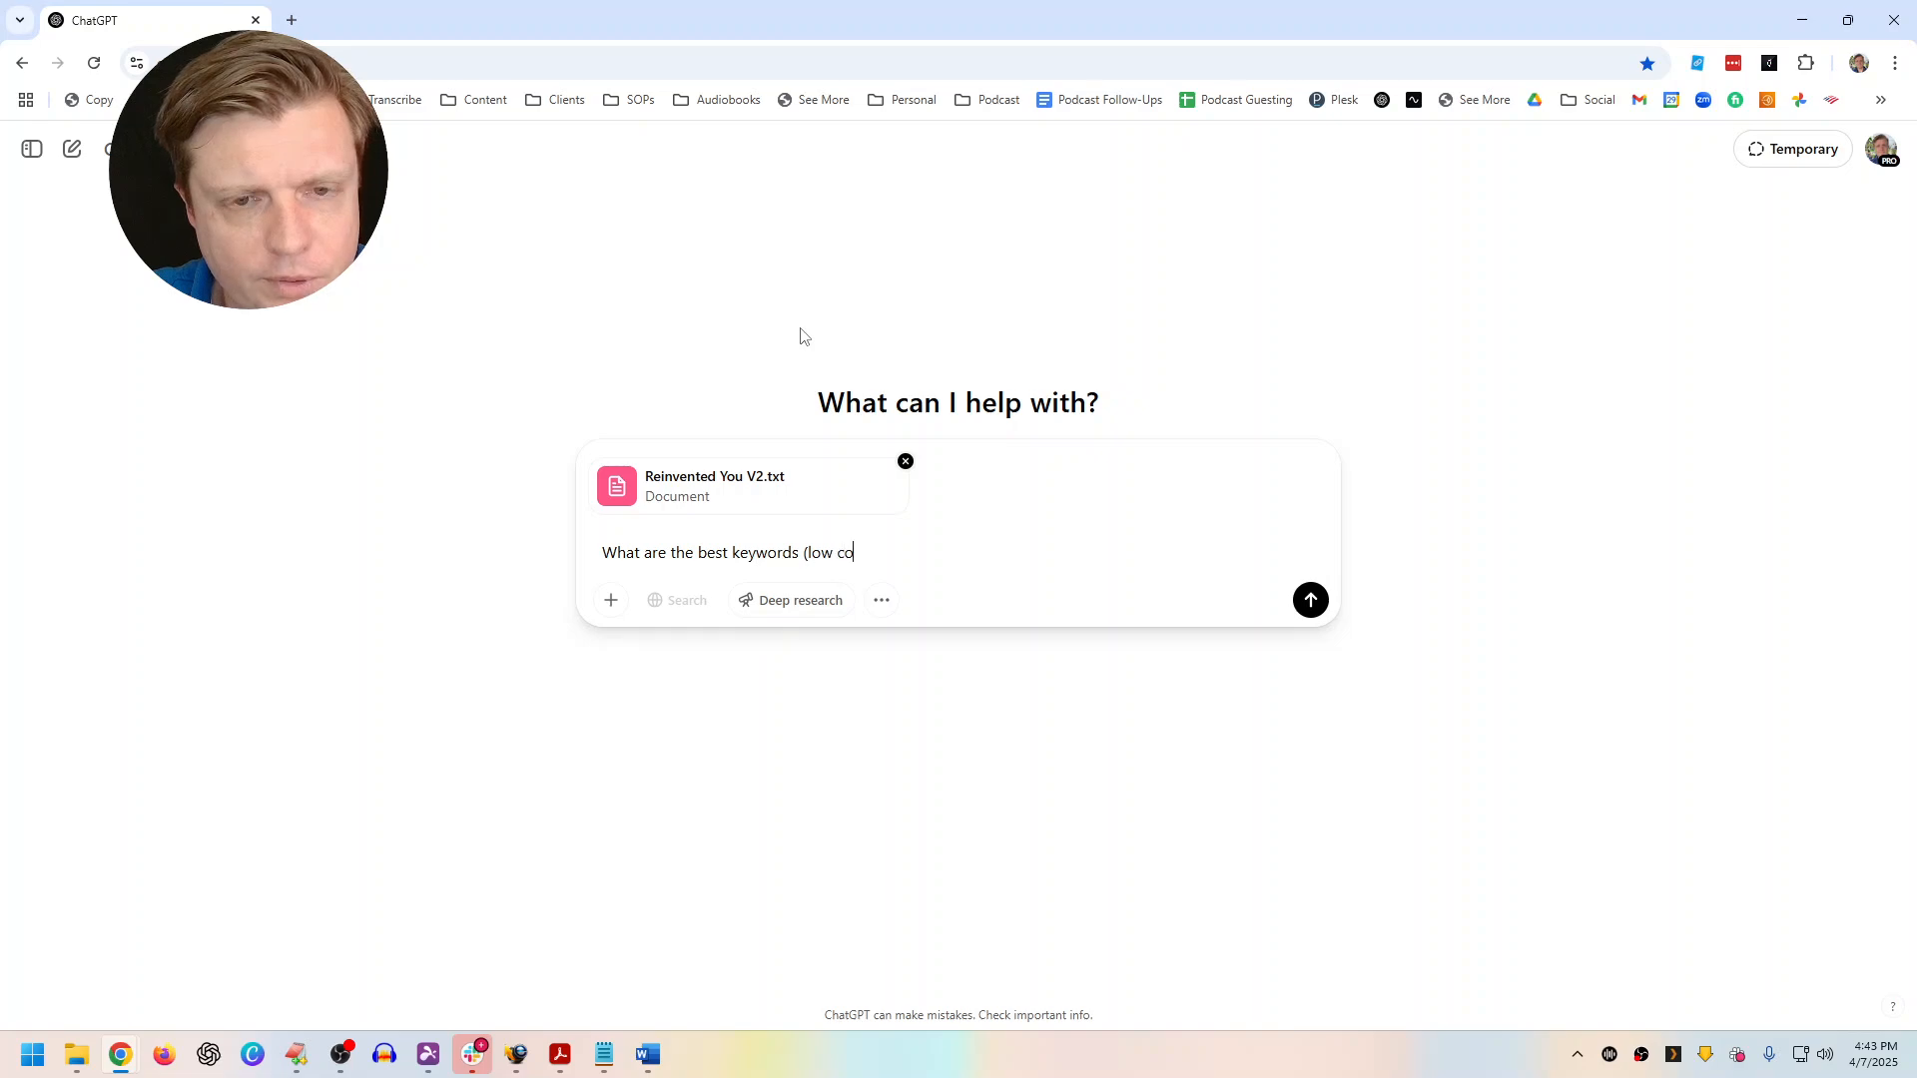
type("mpetition high demand) to ra")
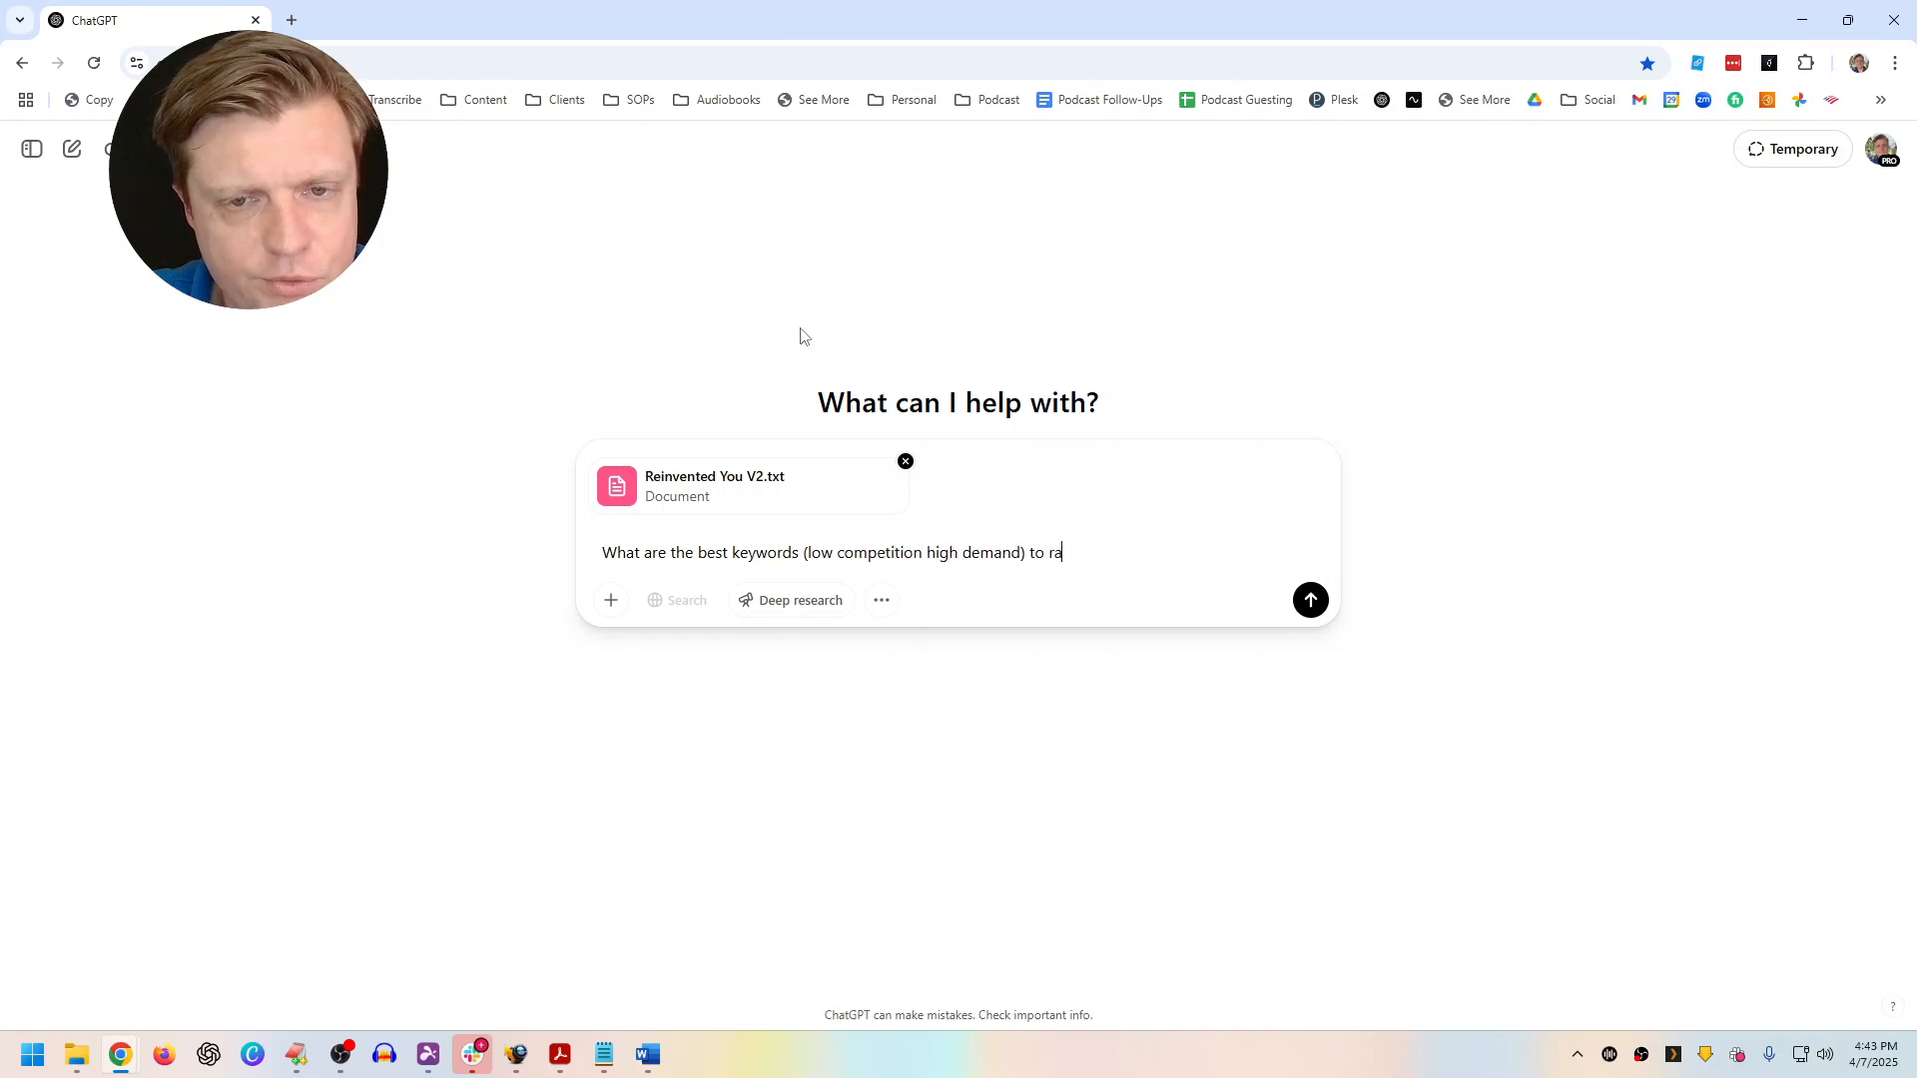
type("nk")
key("ctrl+shift+Left")
key("Right")
type("for in this book")
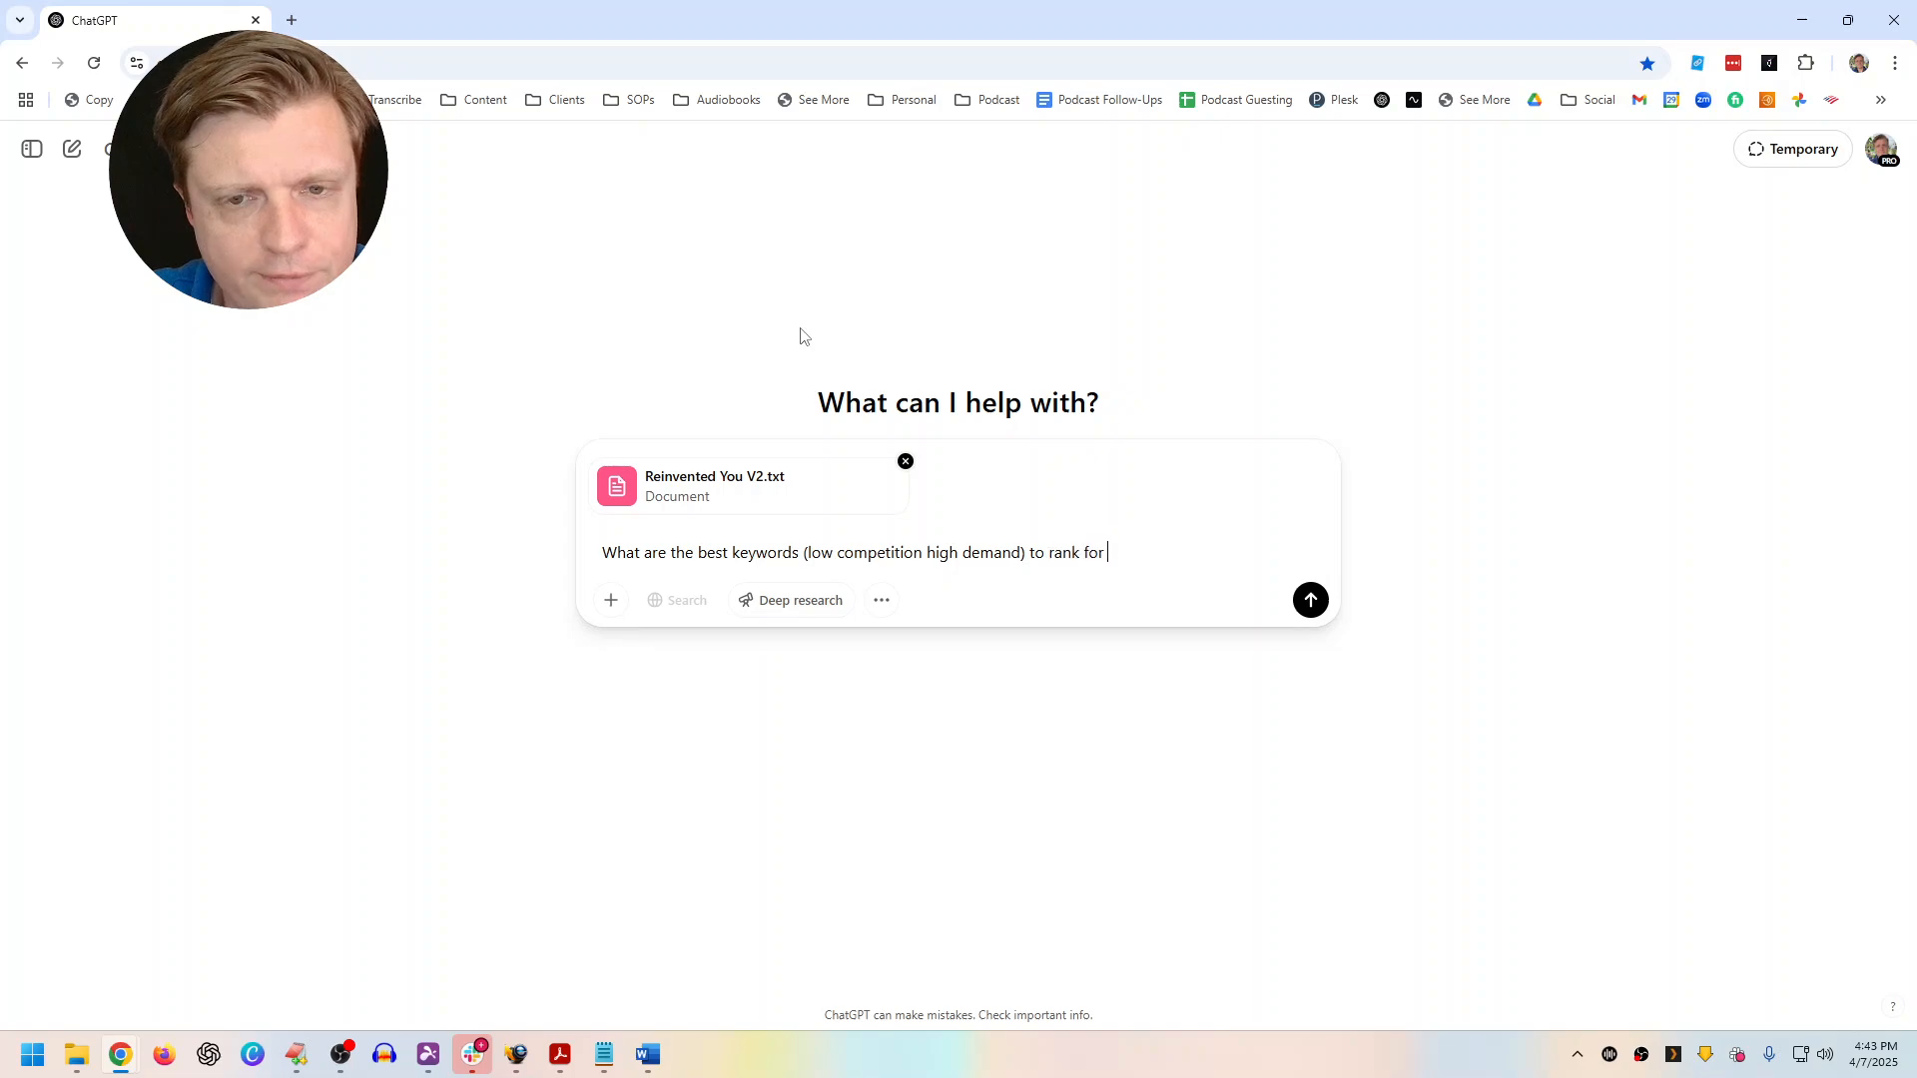
key("Return")
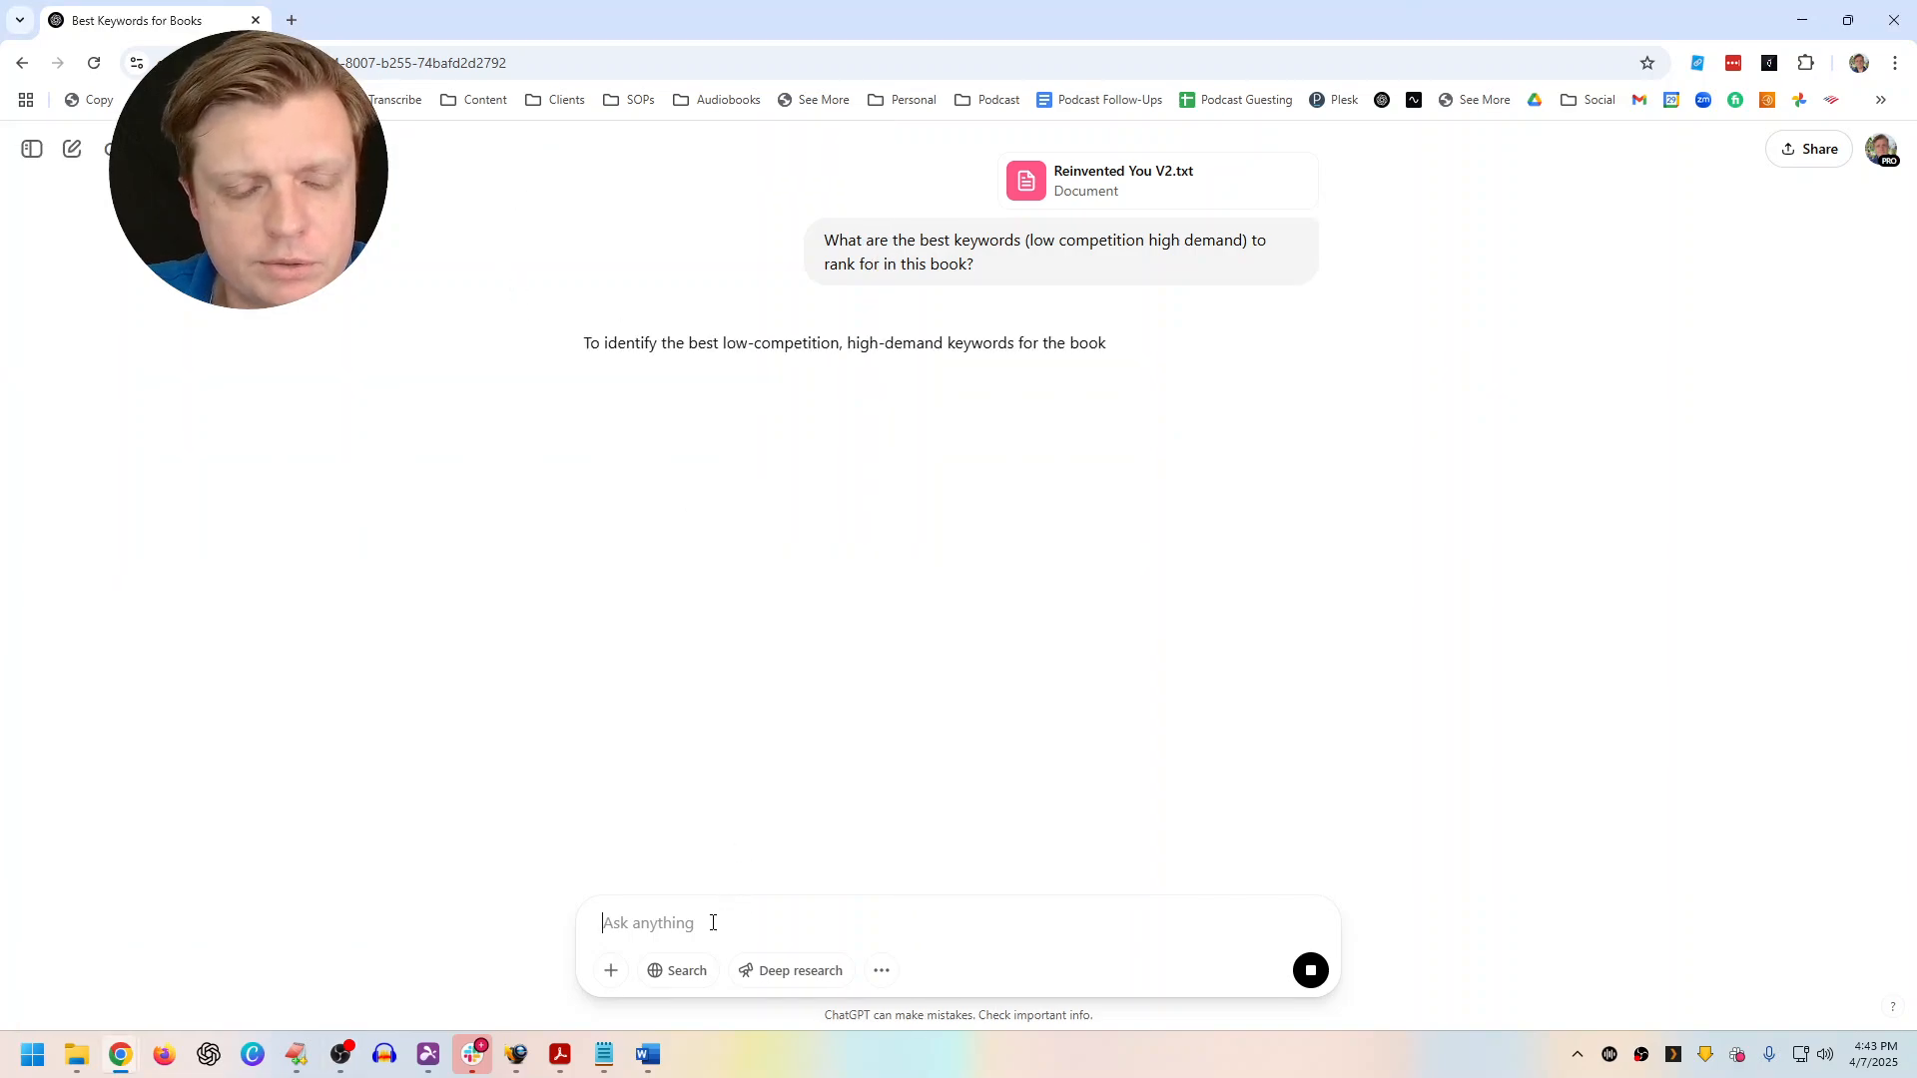
Request, based on the book's contents and its keywords, a detailed, compelling book description for the Amazon page that adheres to all known best practices
type("Based on this book's contents and its keywords,")
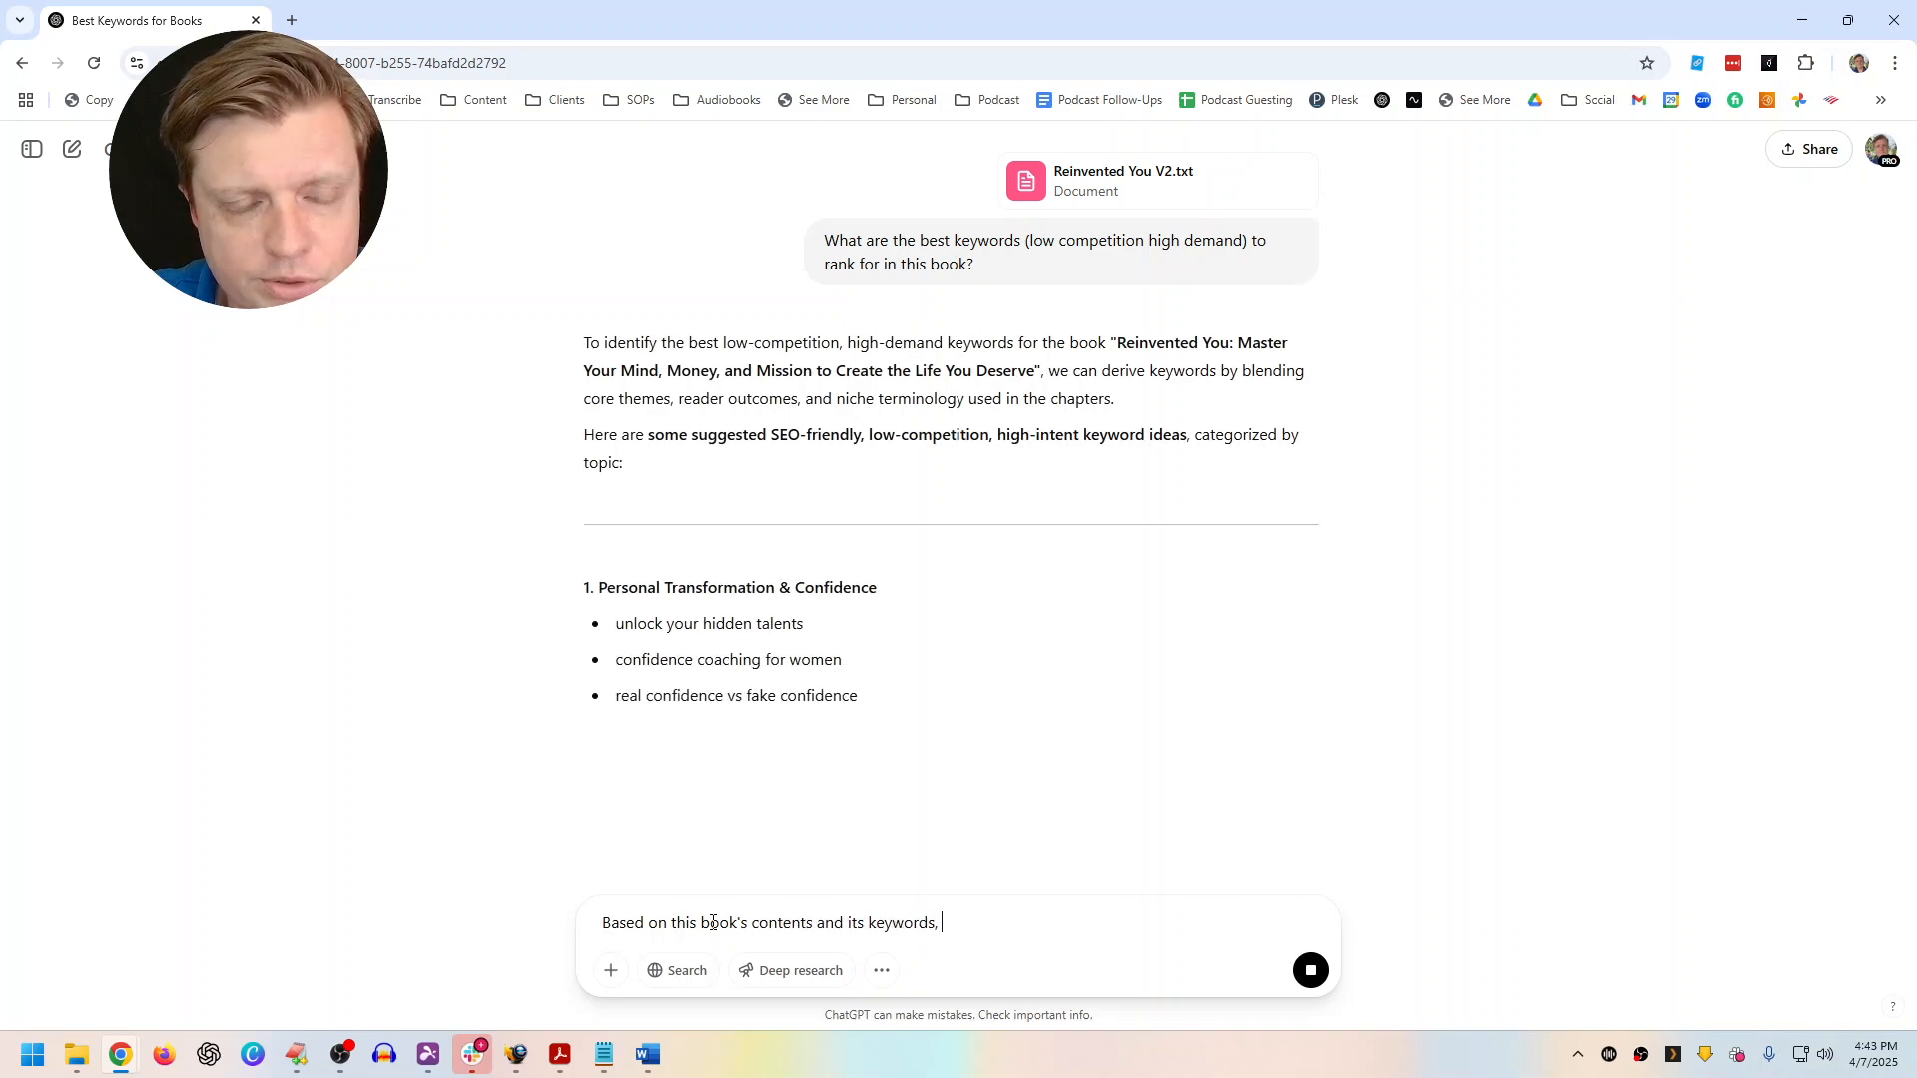
type("a ")
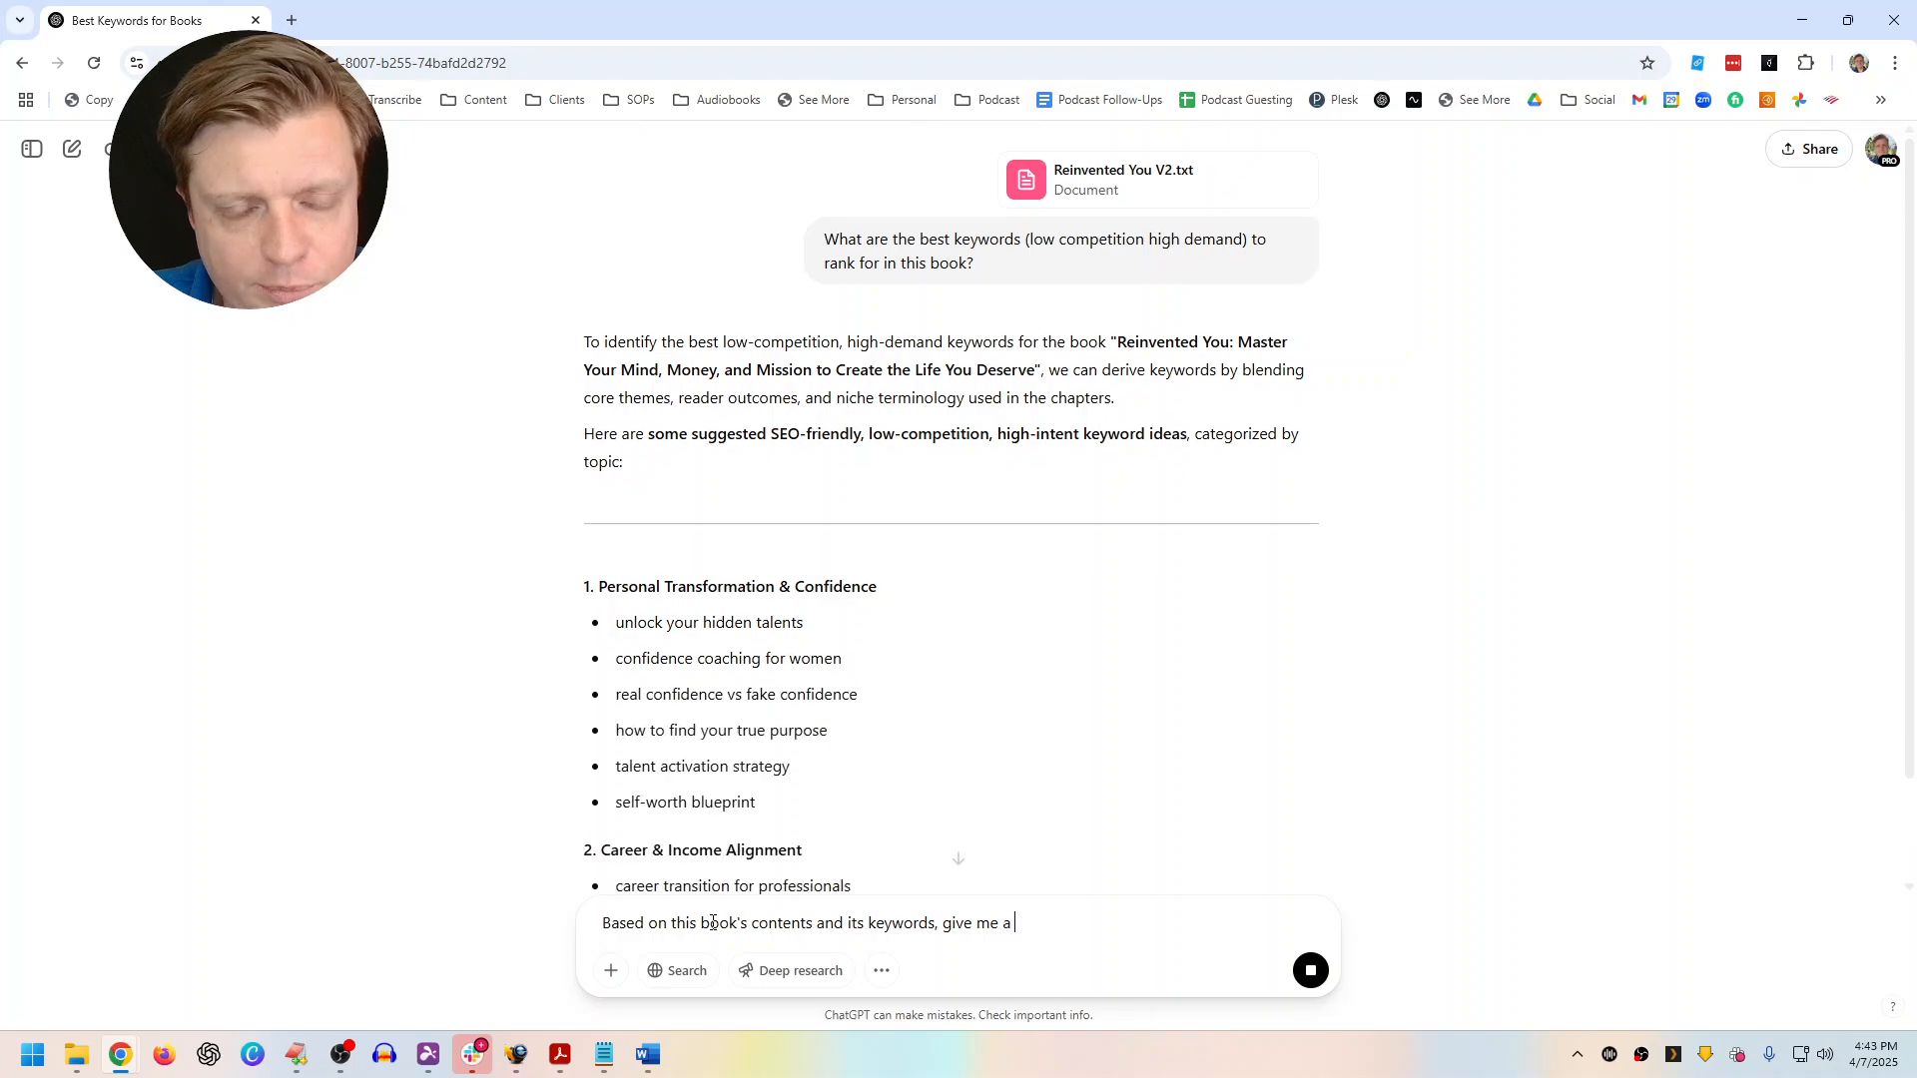
type("detailed, compe")
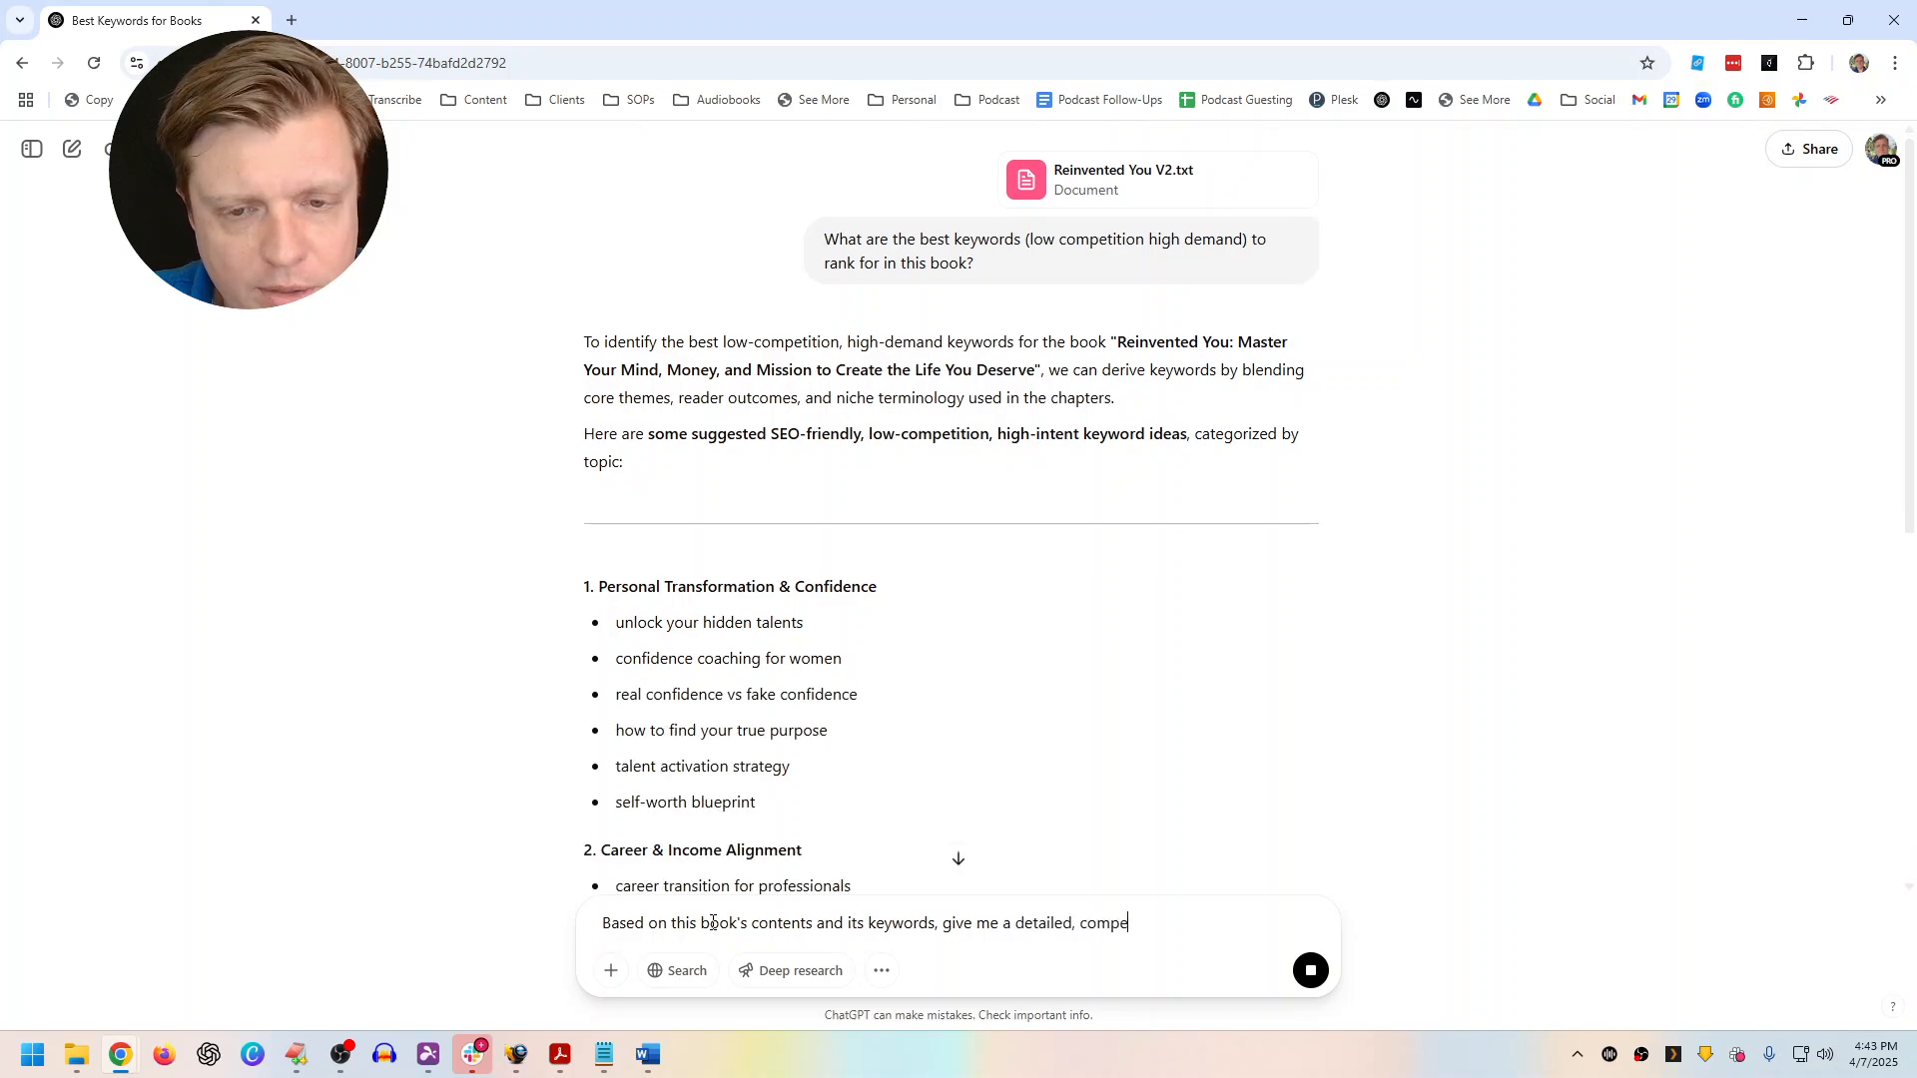
type("lling book desc")
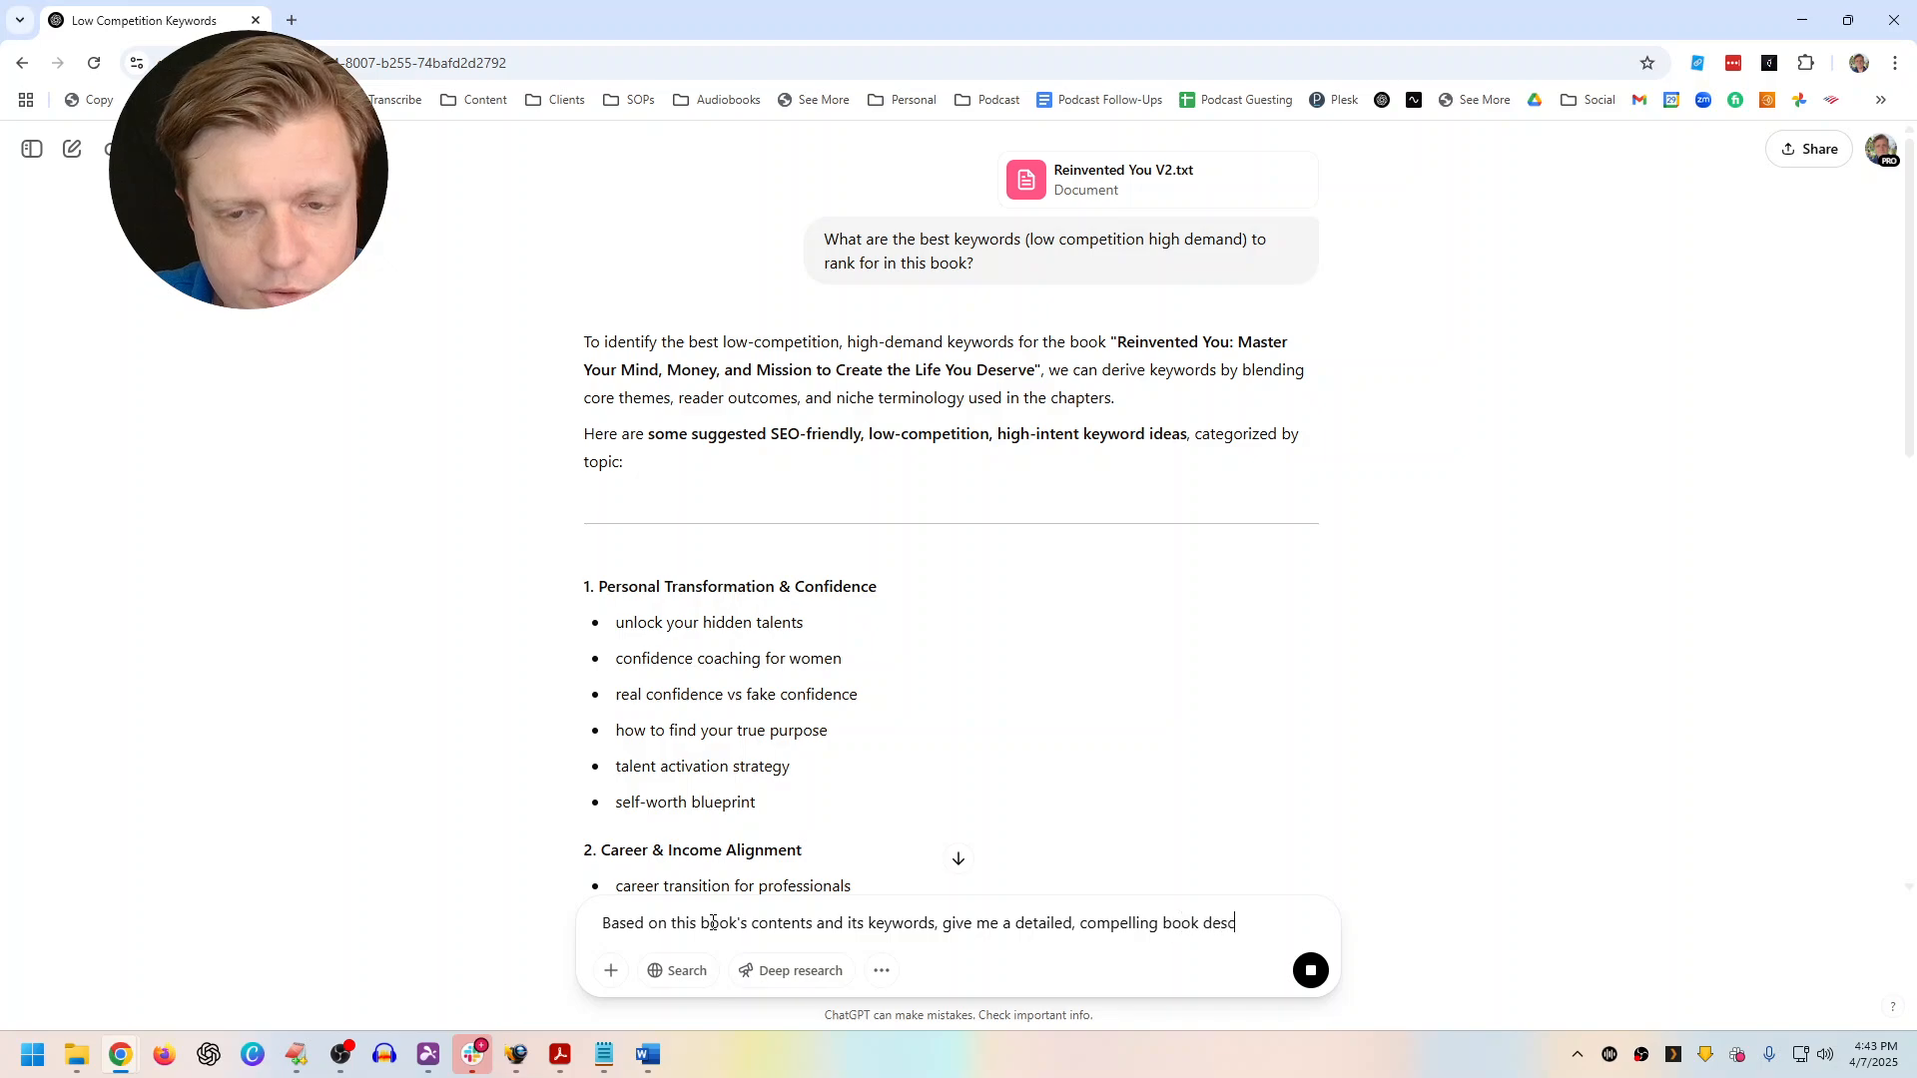
type("ription for the Amazon page ")
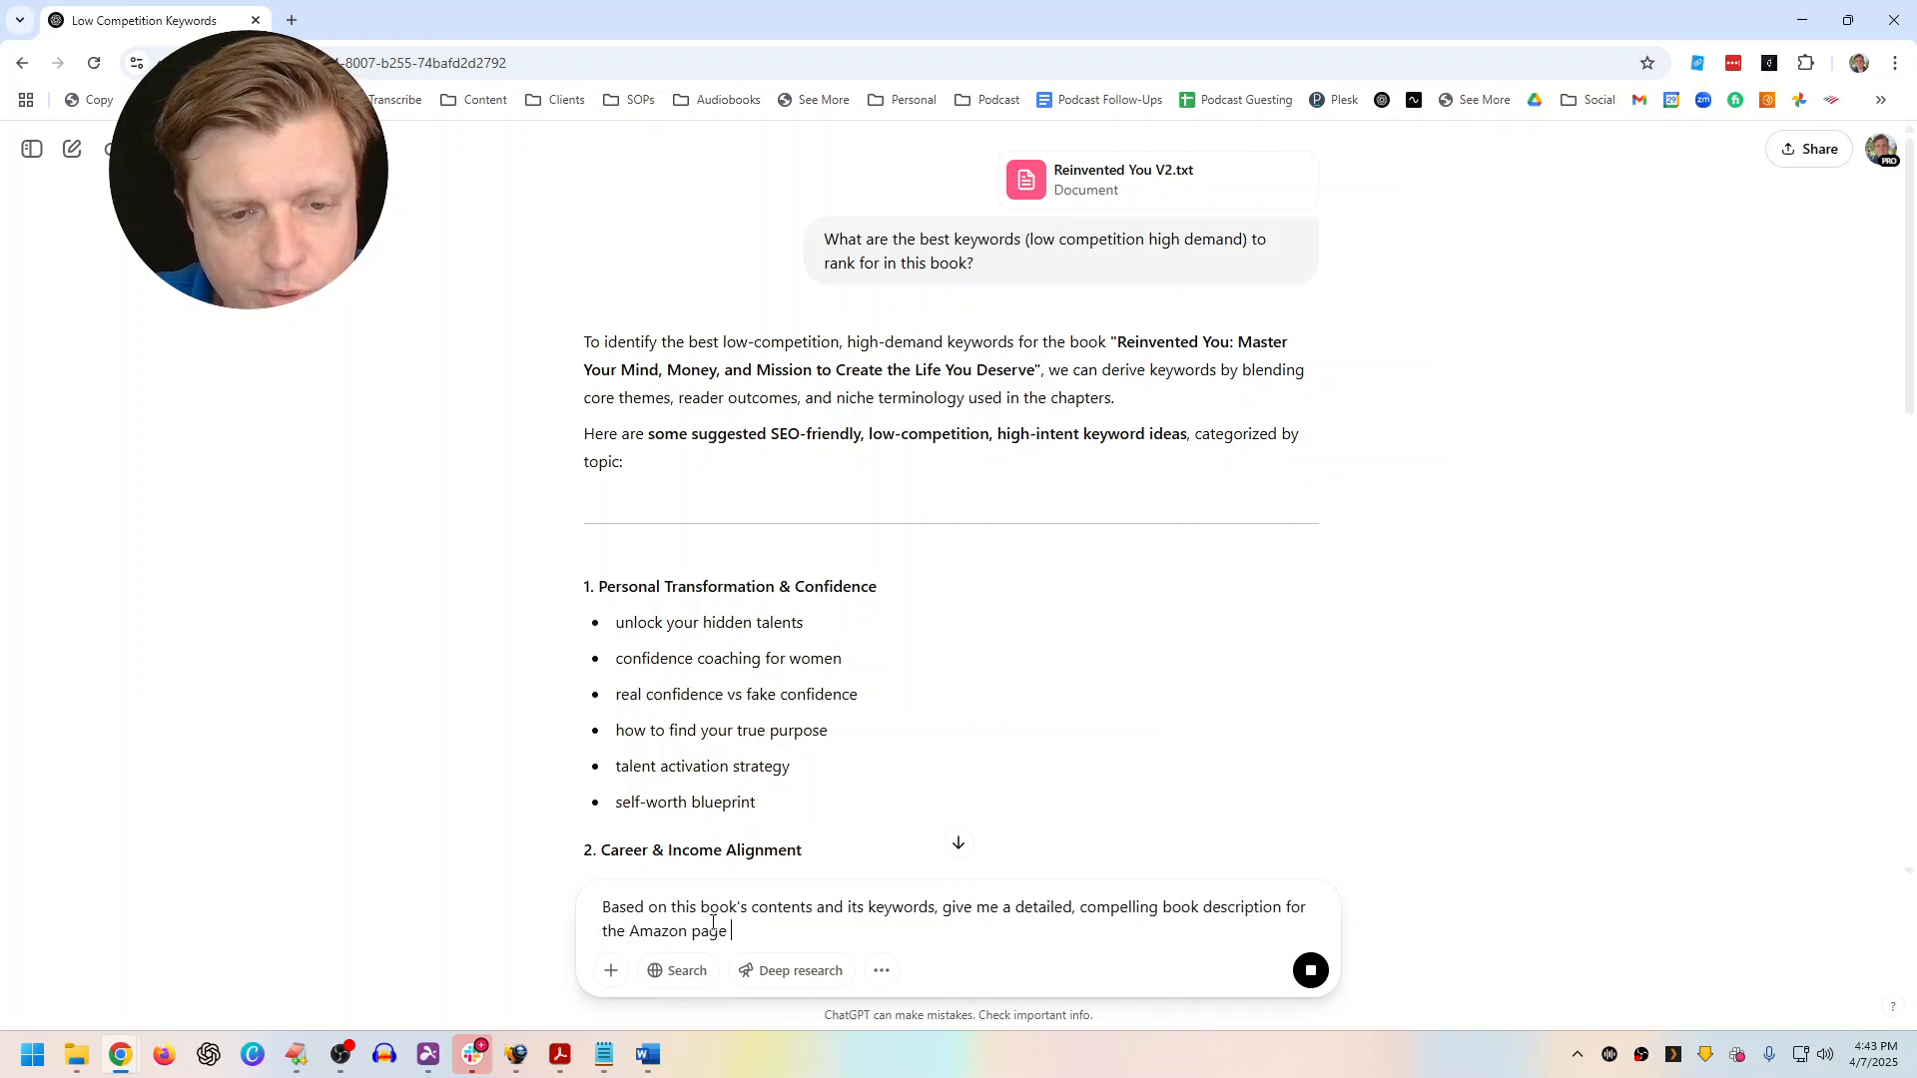
type("that adheres")
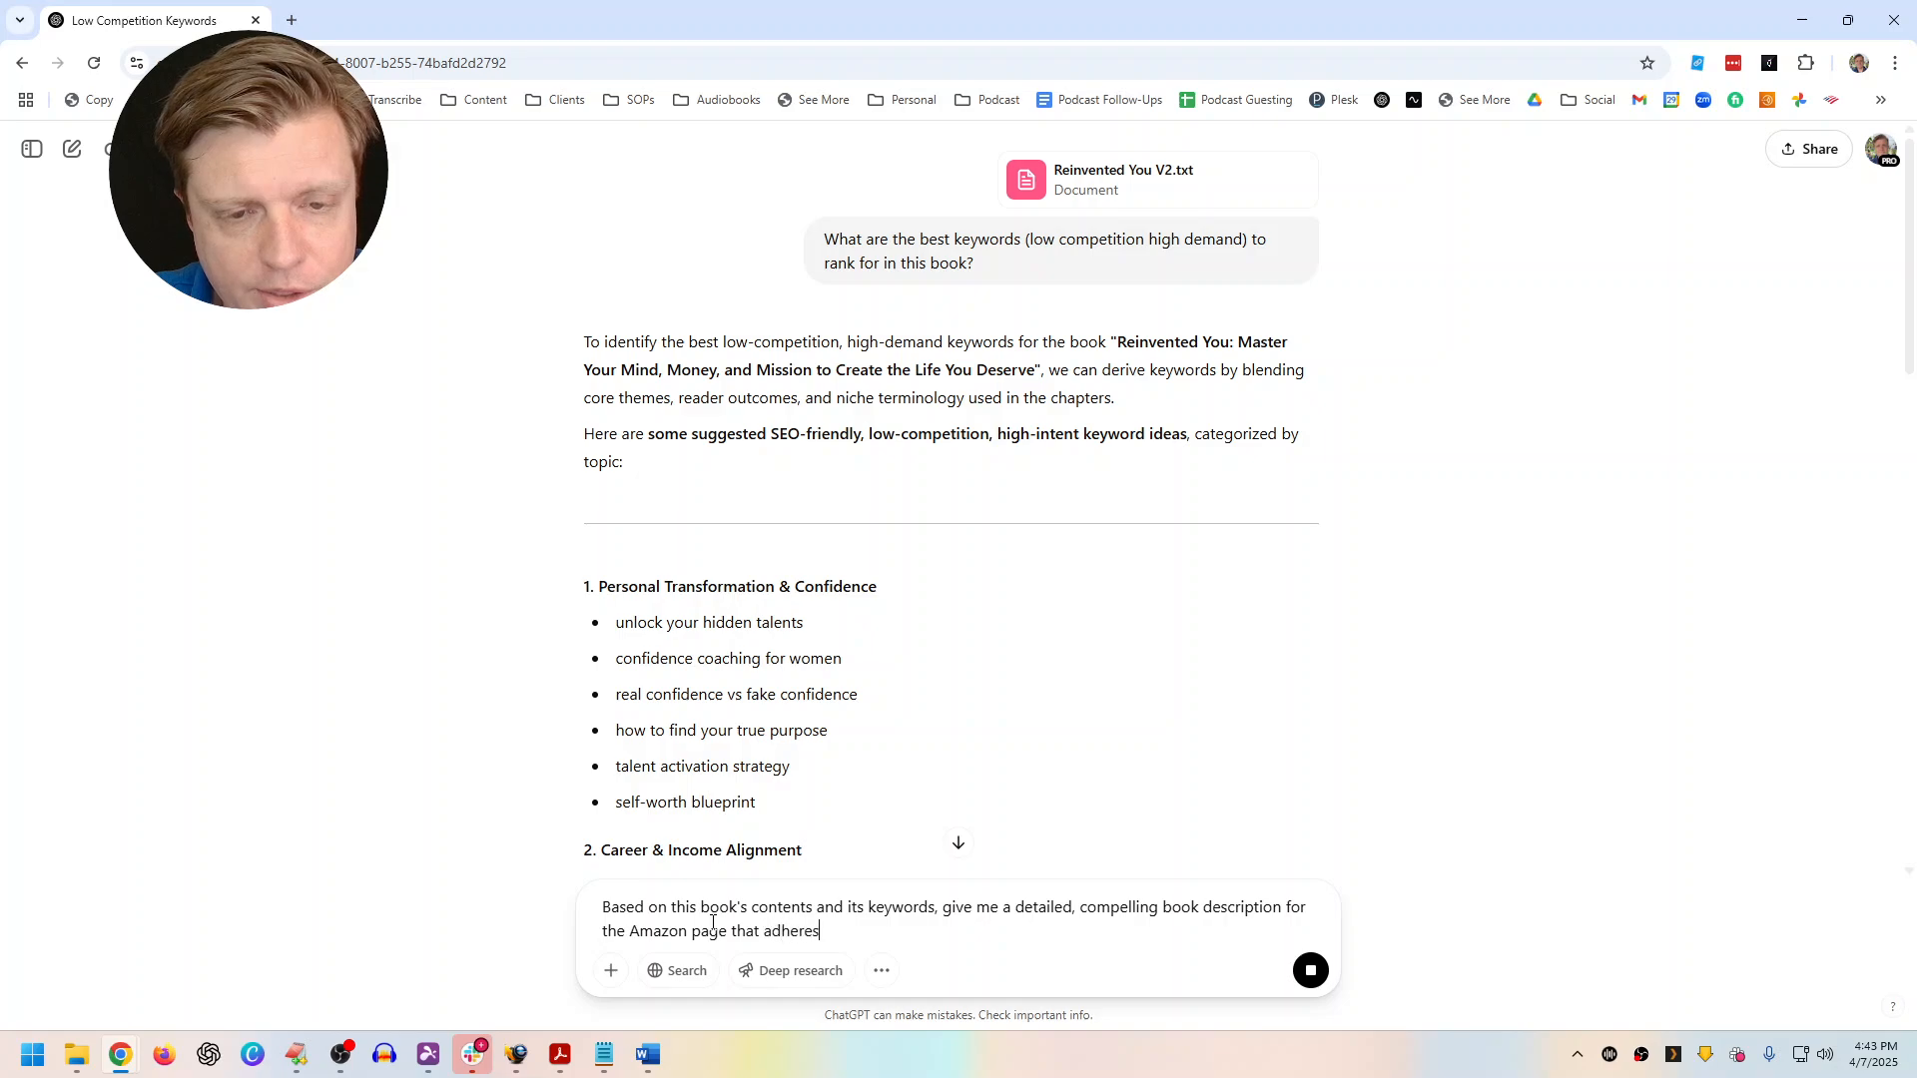
type(" to all known best practices.")
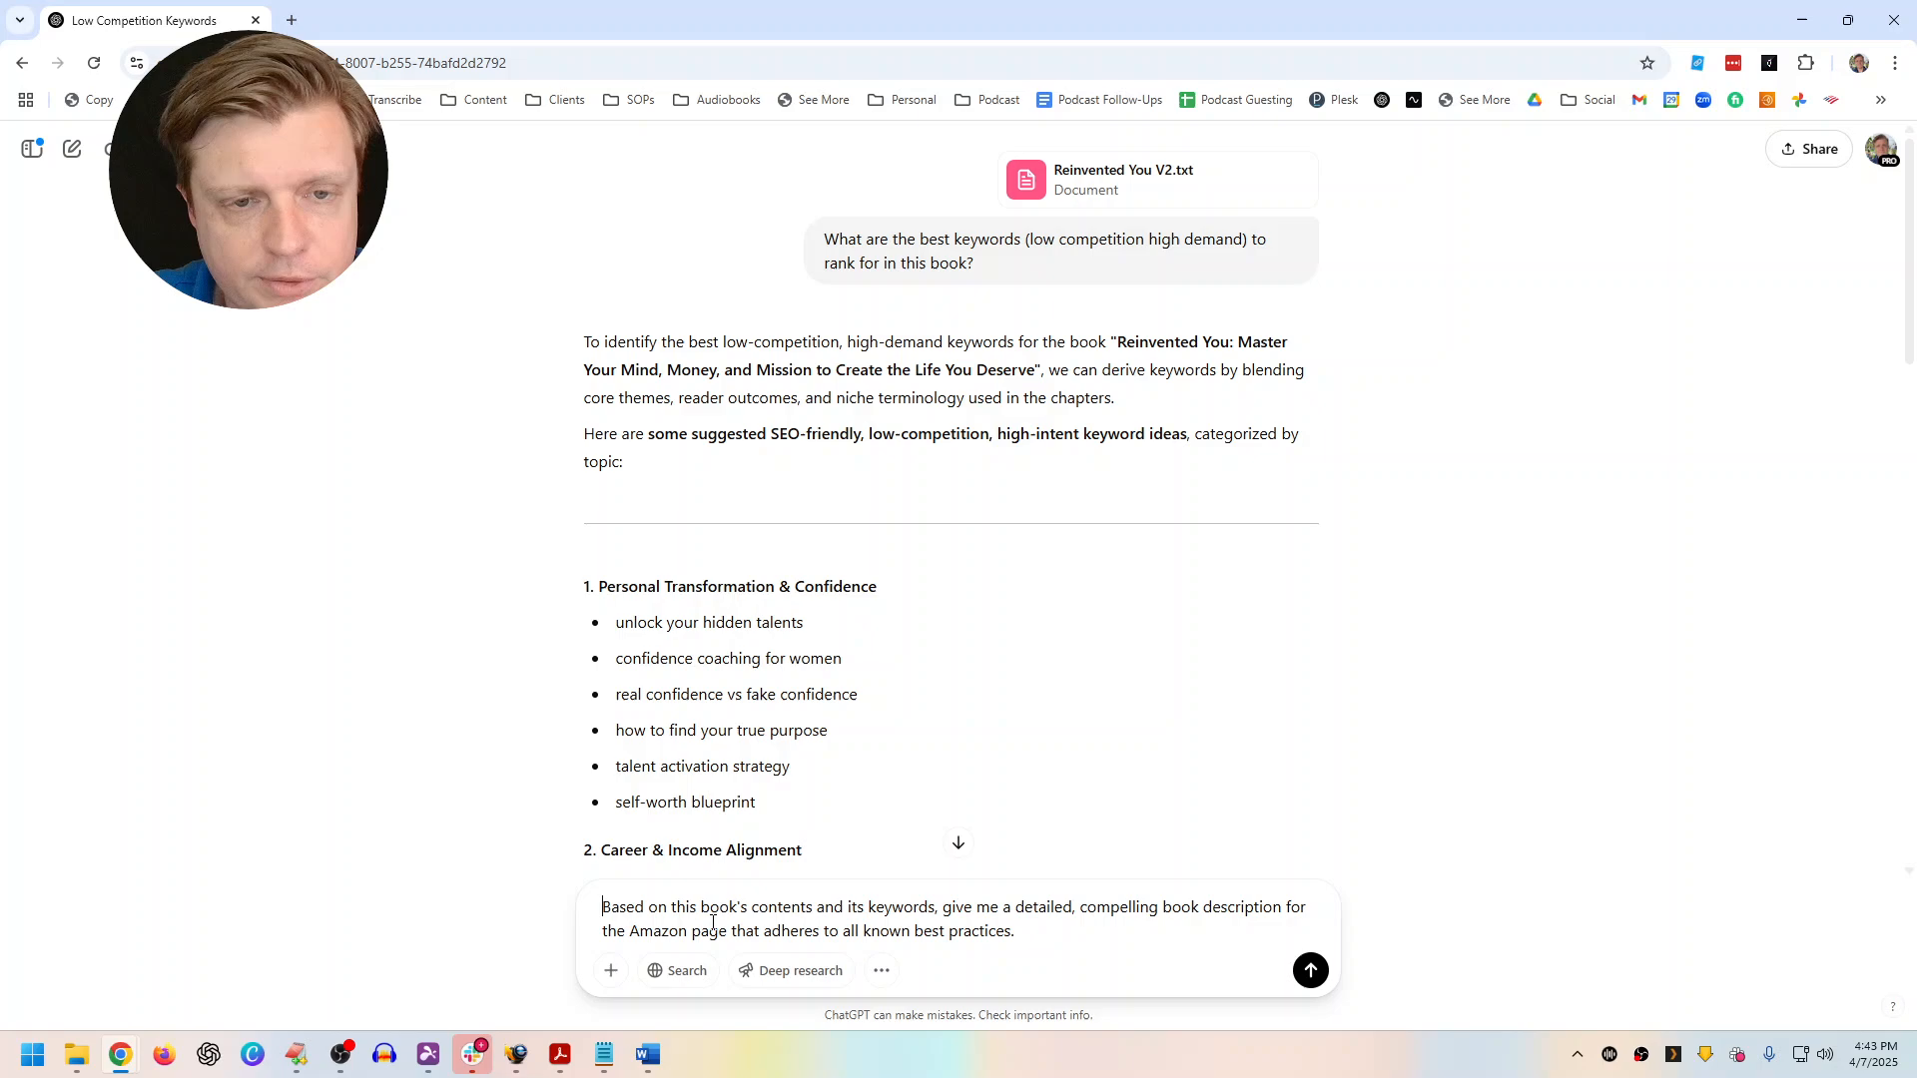
key("Return")
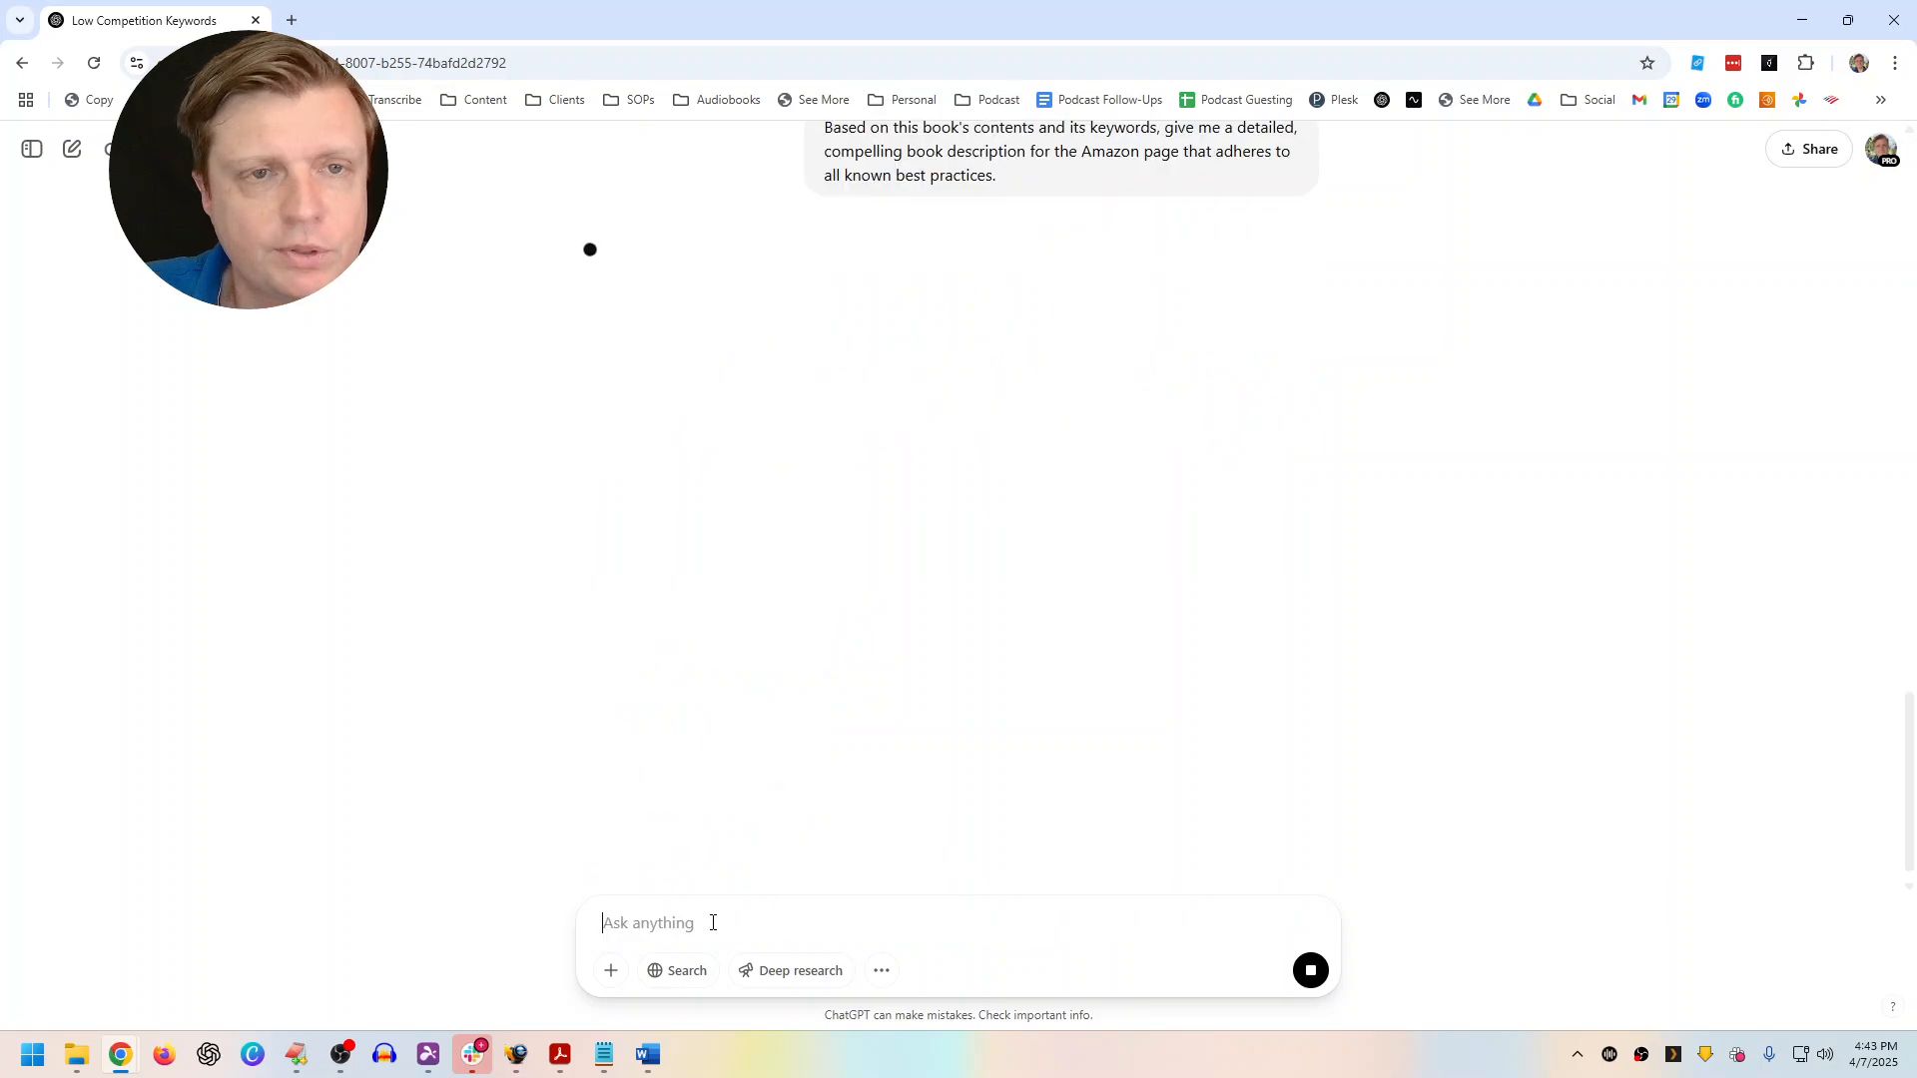
Review the suggested keyword categories in the first answer, from the closing section back to Personal Transformation & Confidence
scroll(799, 500, "up", 7)
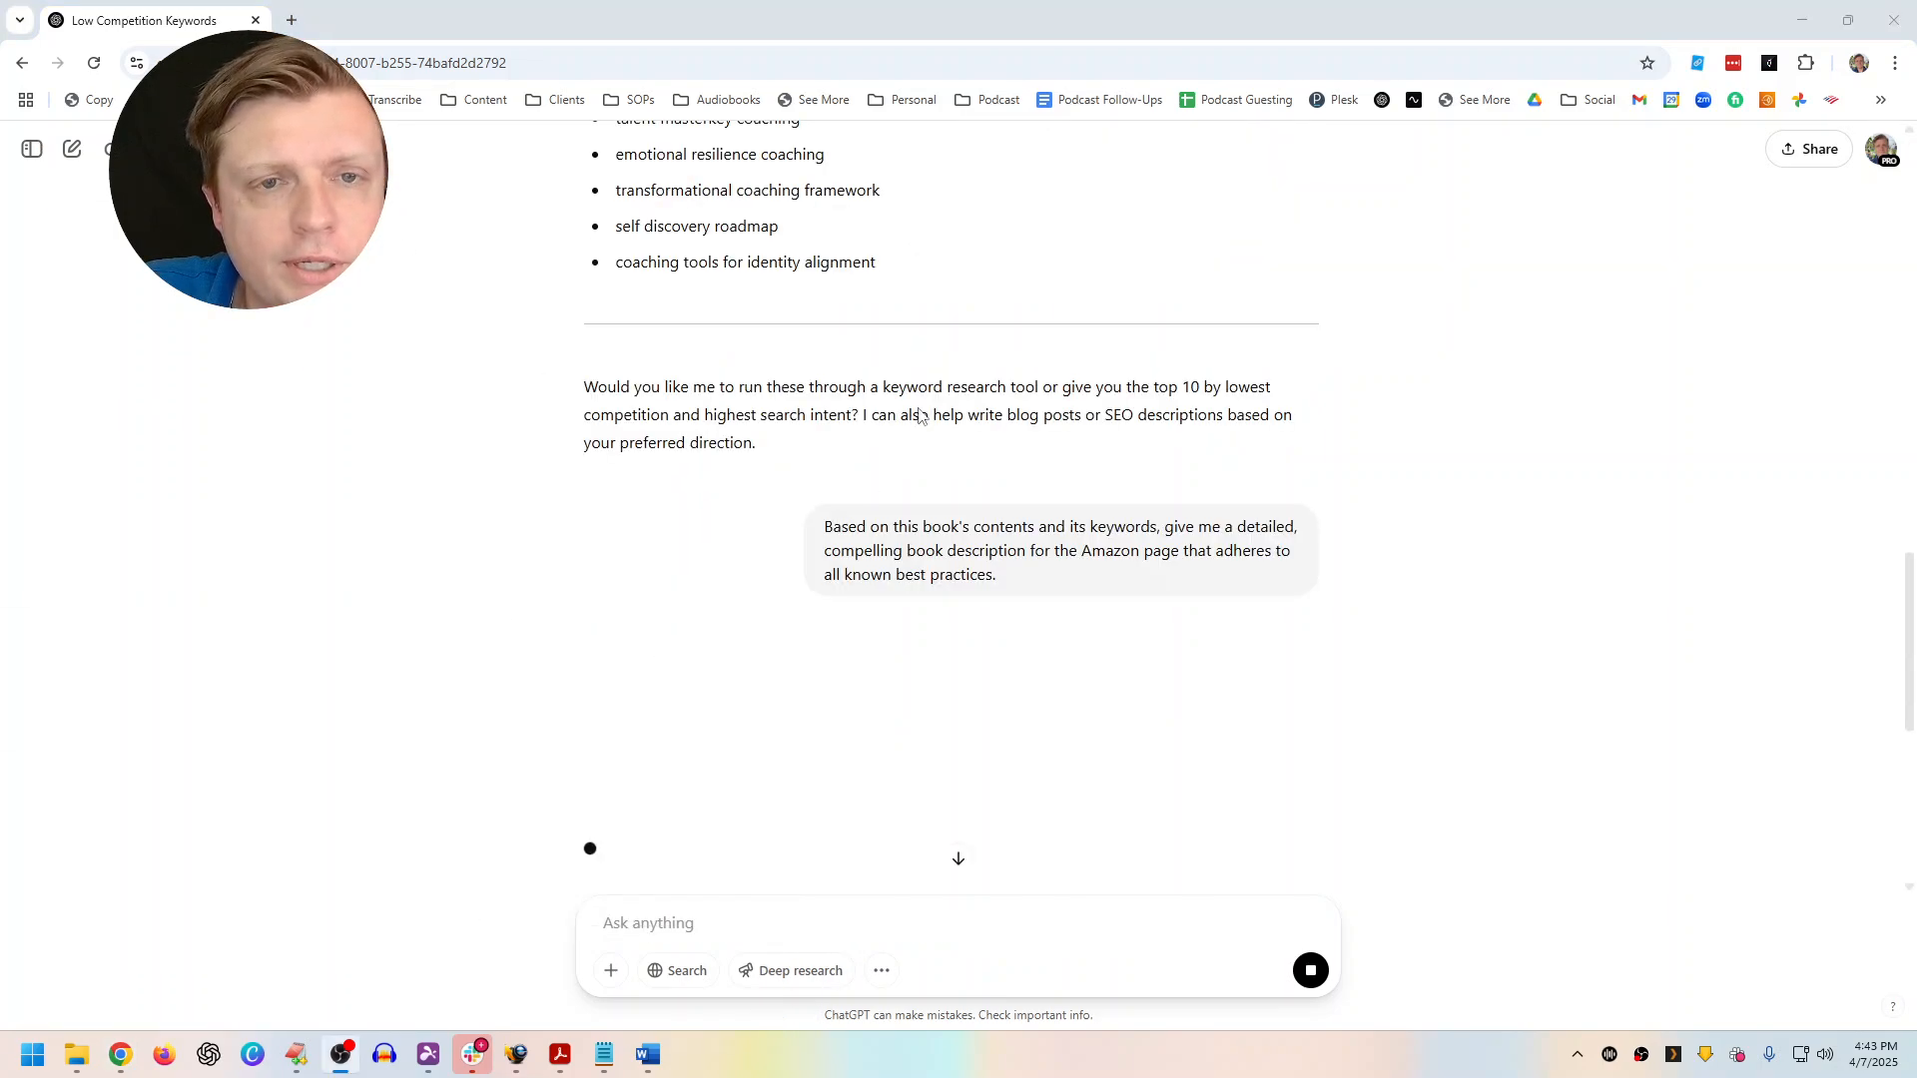
scroll(863, 419, "up", 8)
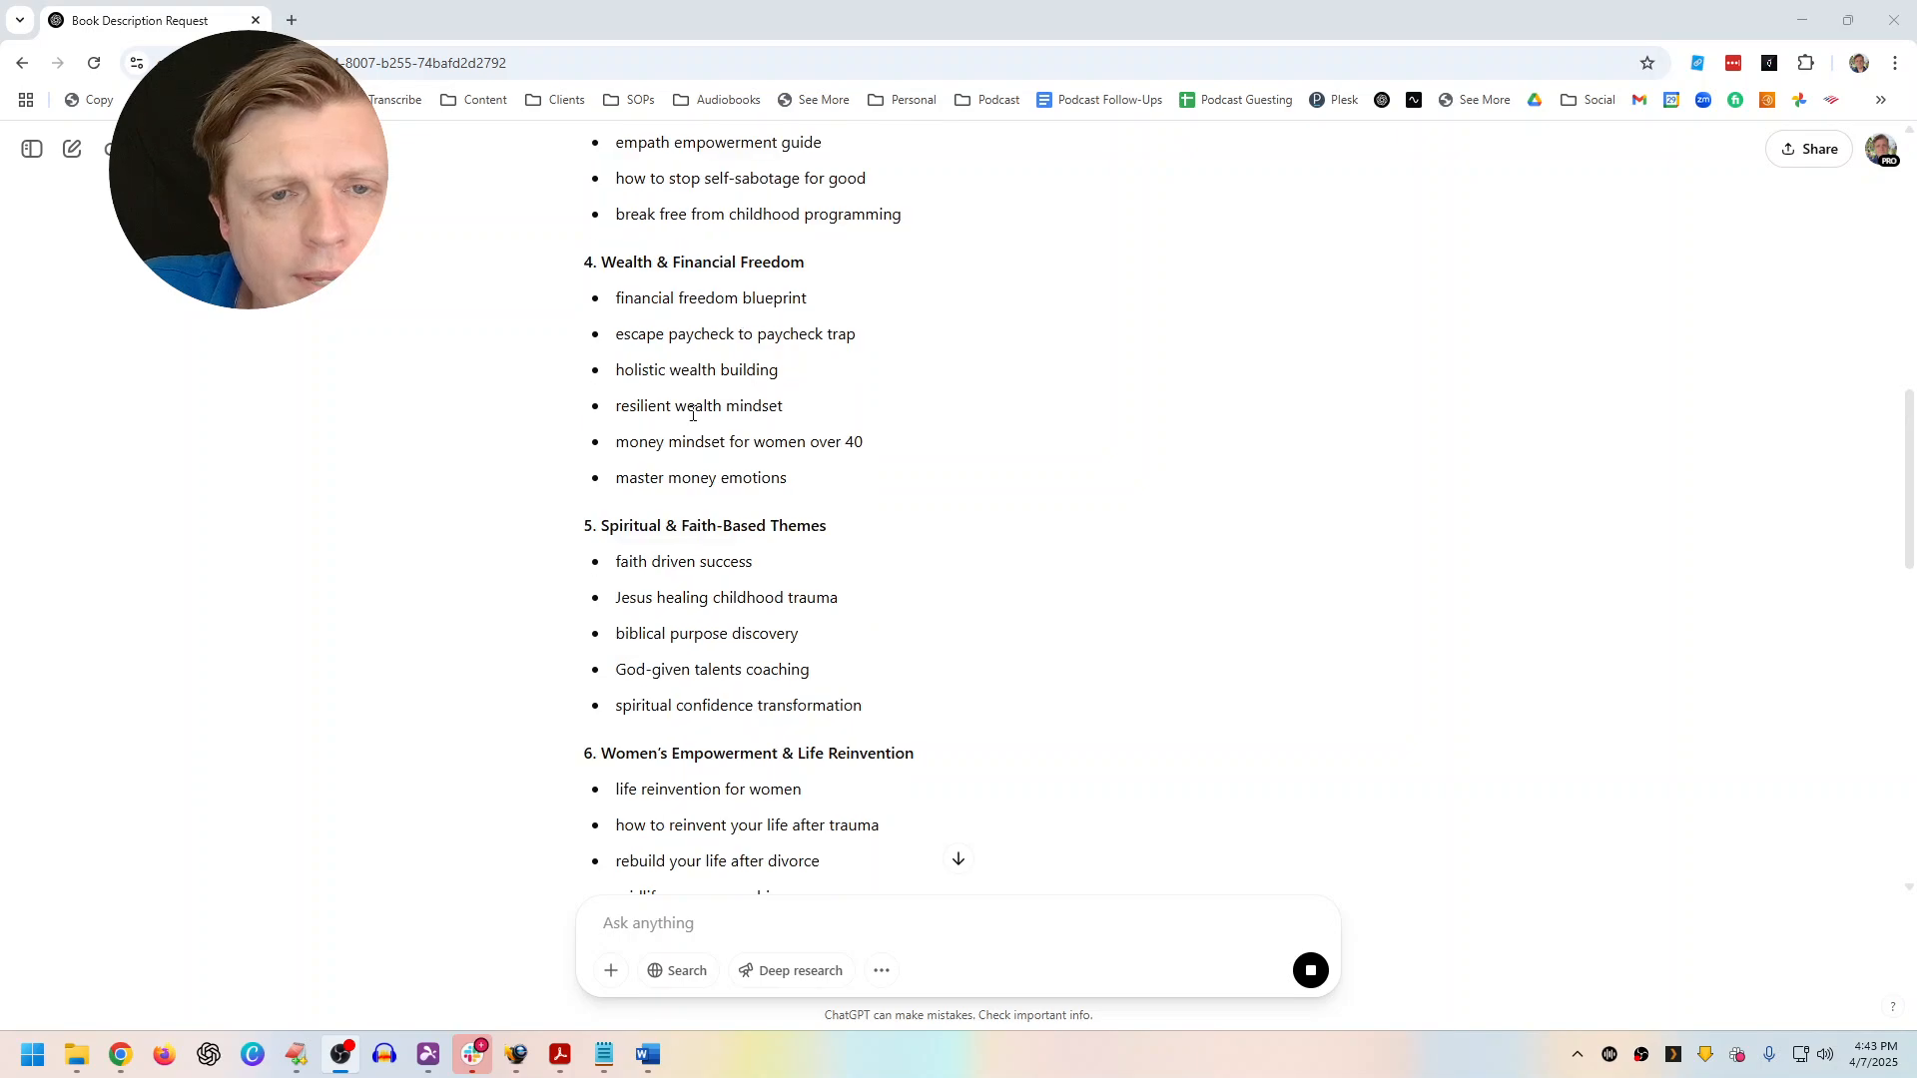
scroll(692, 415, "up", 5)
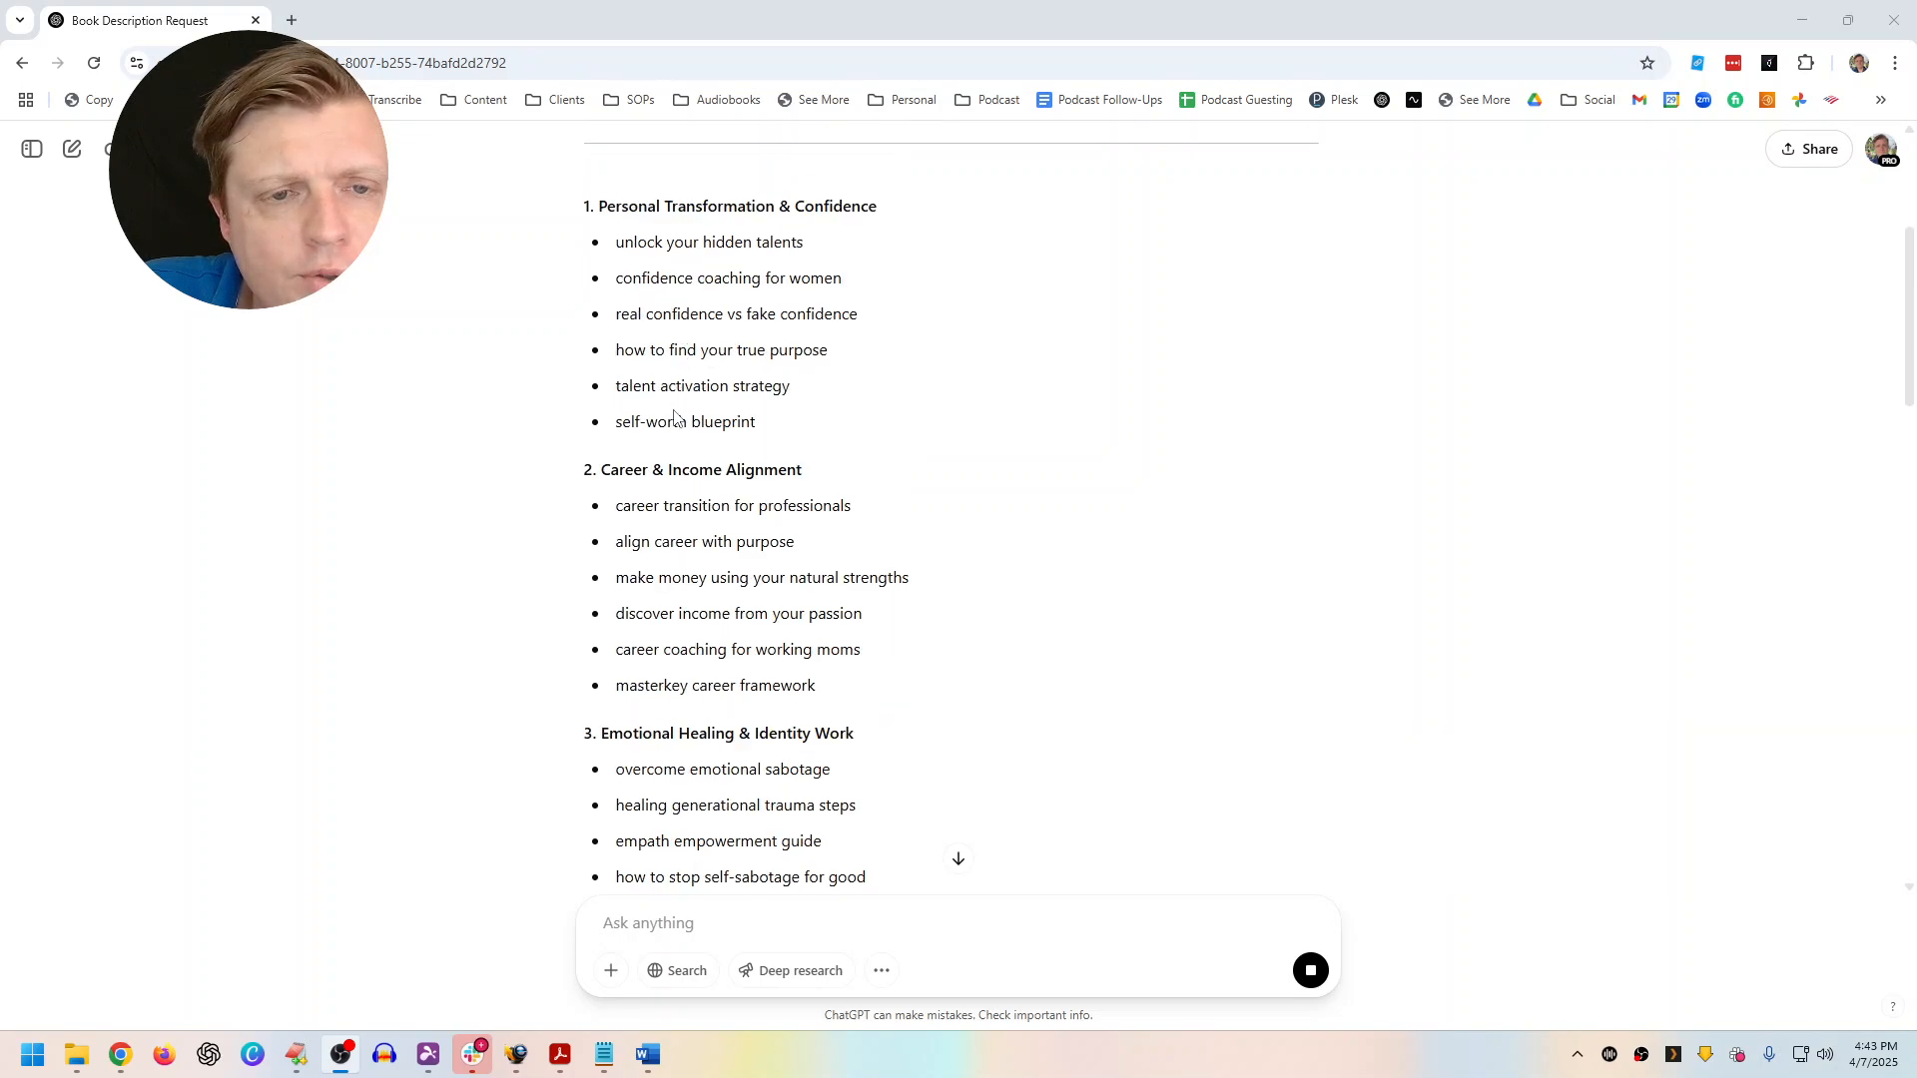
Review the generated Amazon book description from its opening hook through to the closing call to action
left_click_drag(630, 420, 760, 425)
left_click(761, 425)
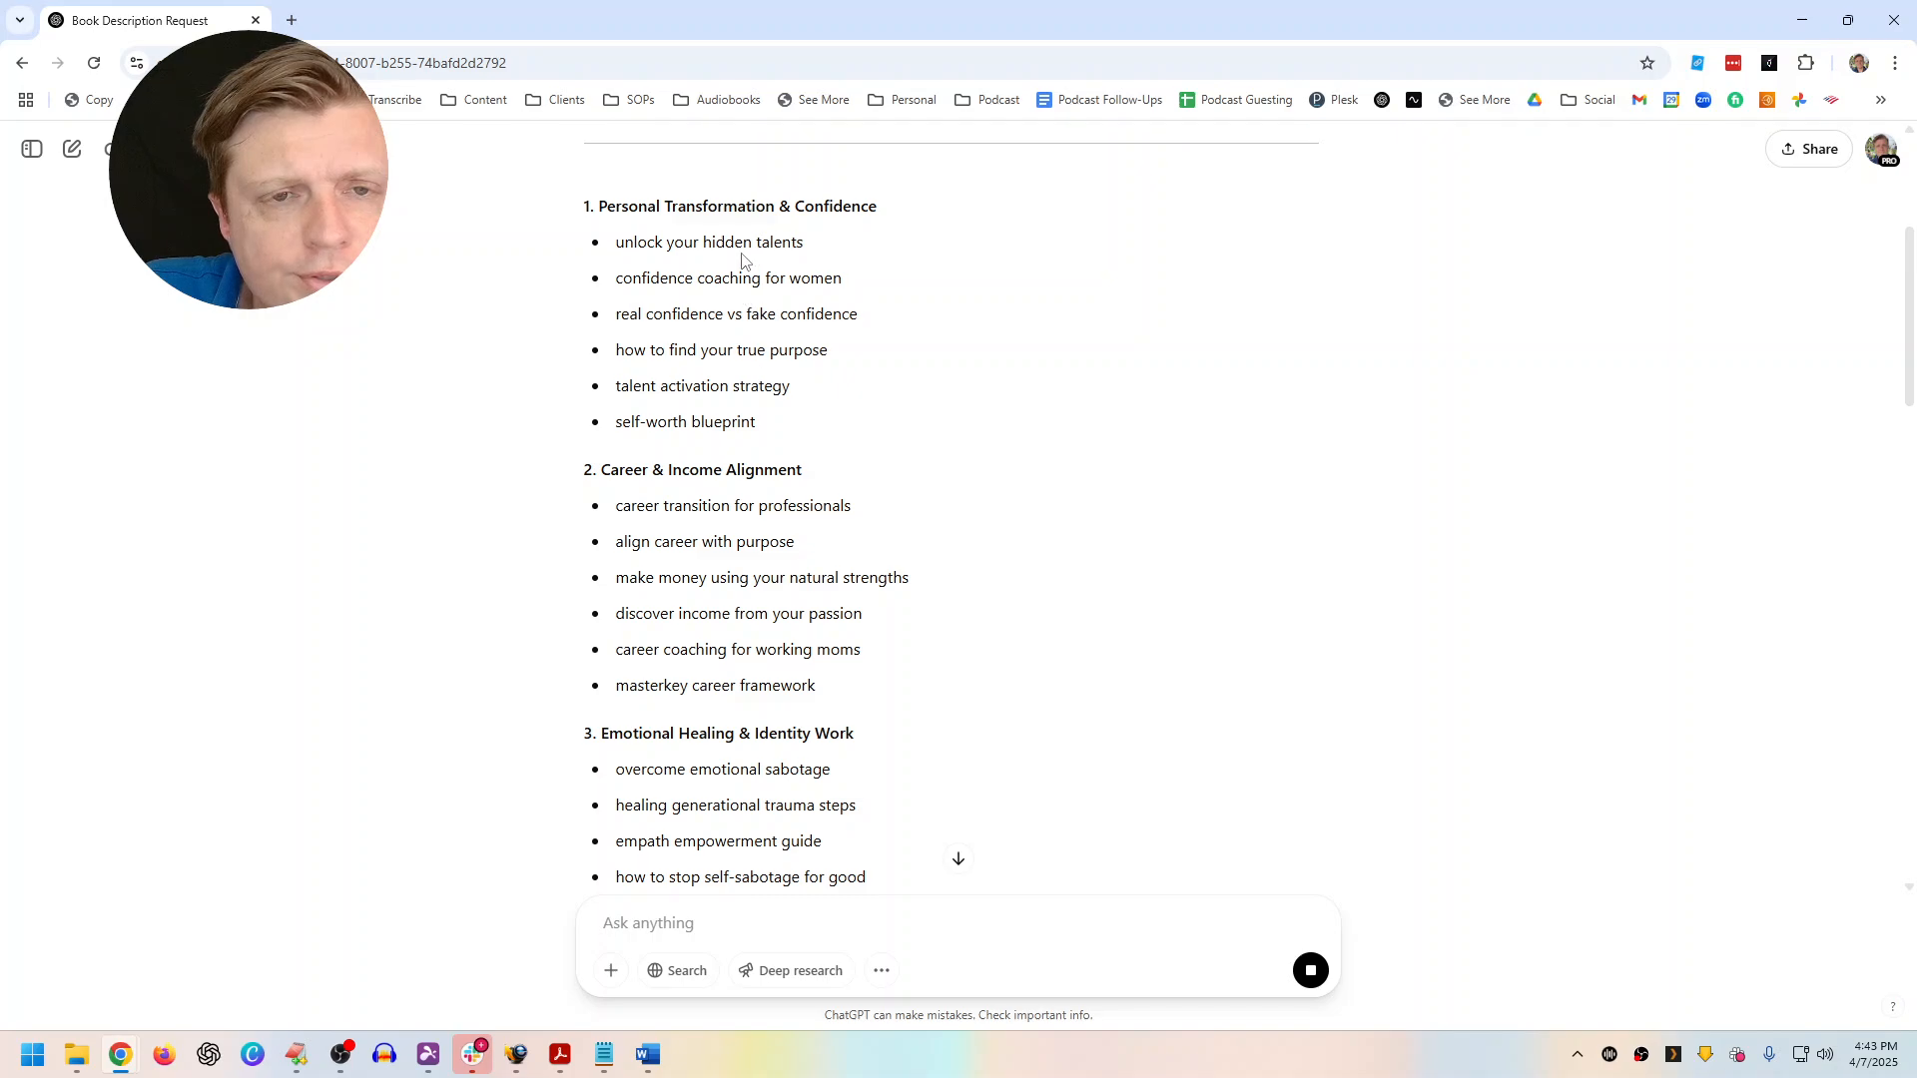
scroll(809, 379, "down", 20)
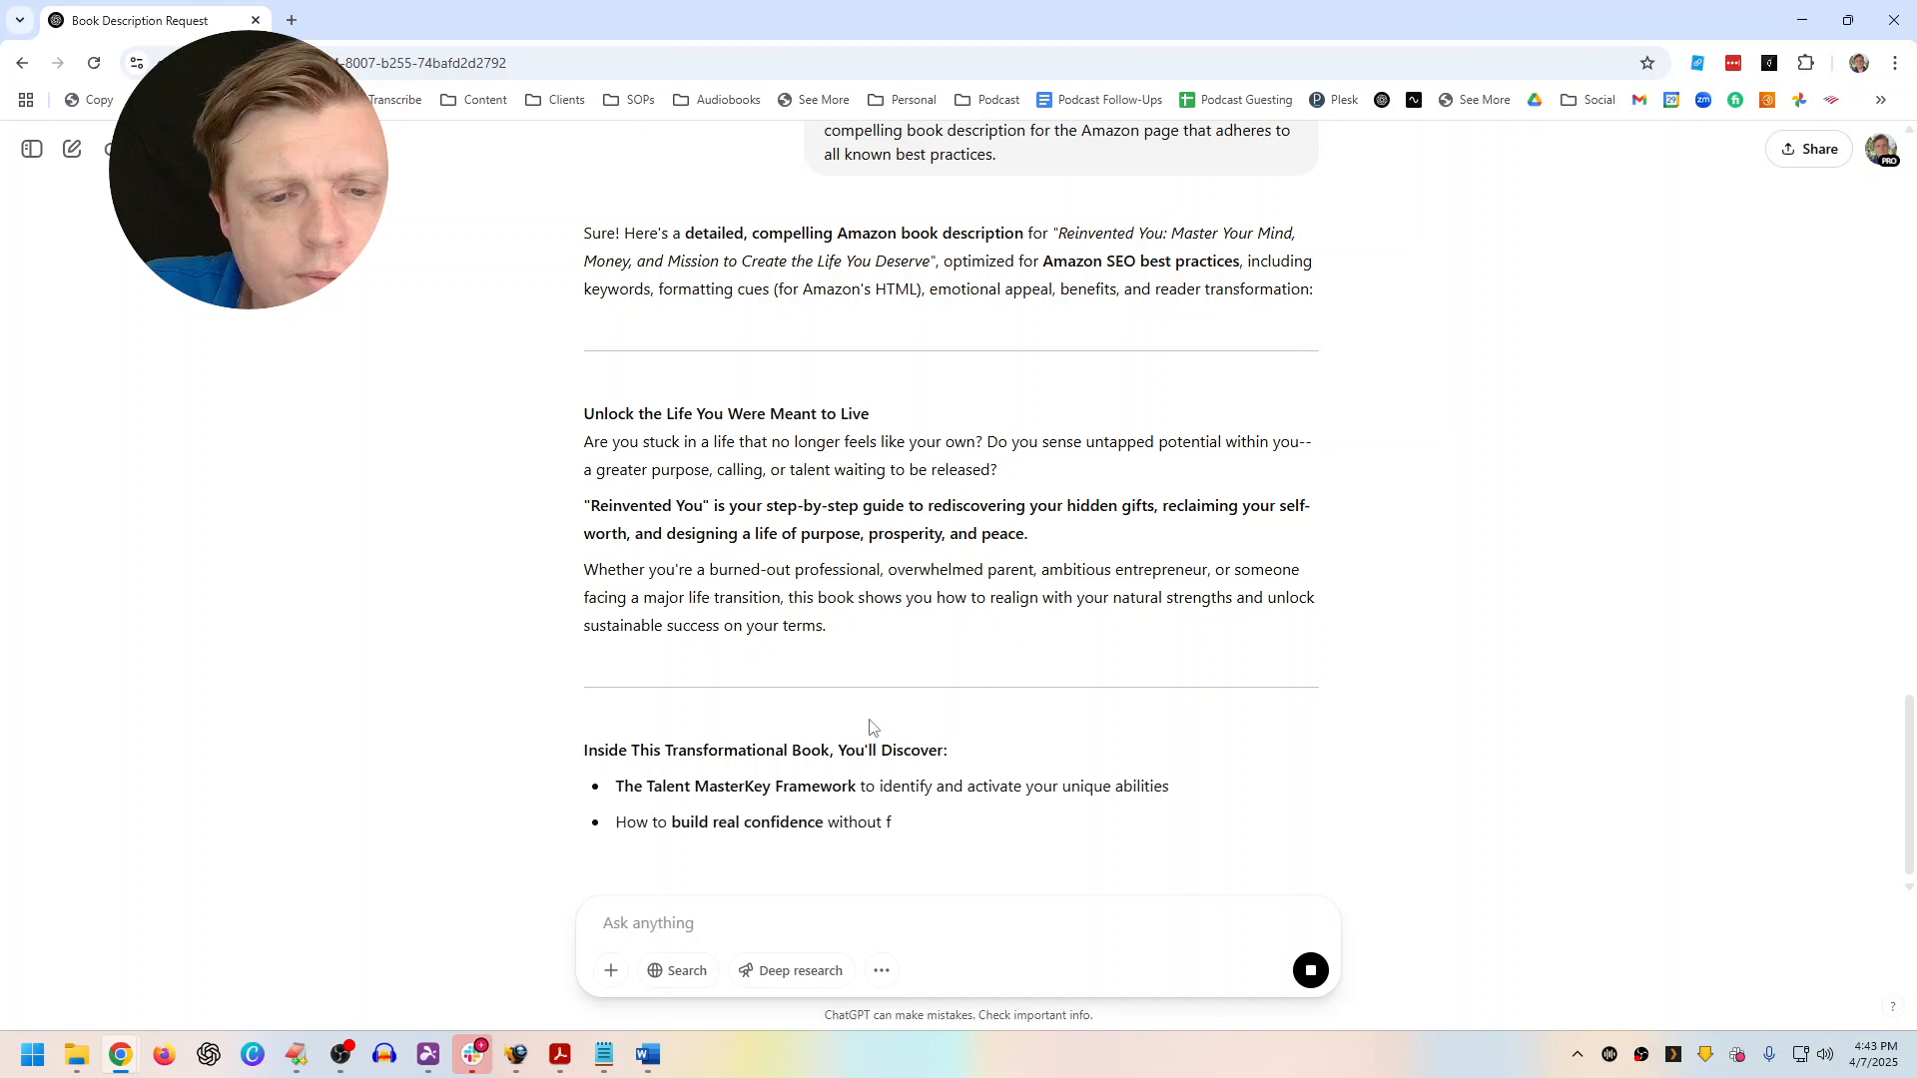
scroll(1079, 782, "down", 1)
scroll(1098, 738, "down", 2)
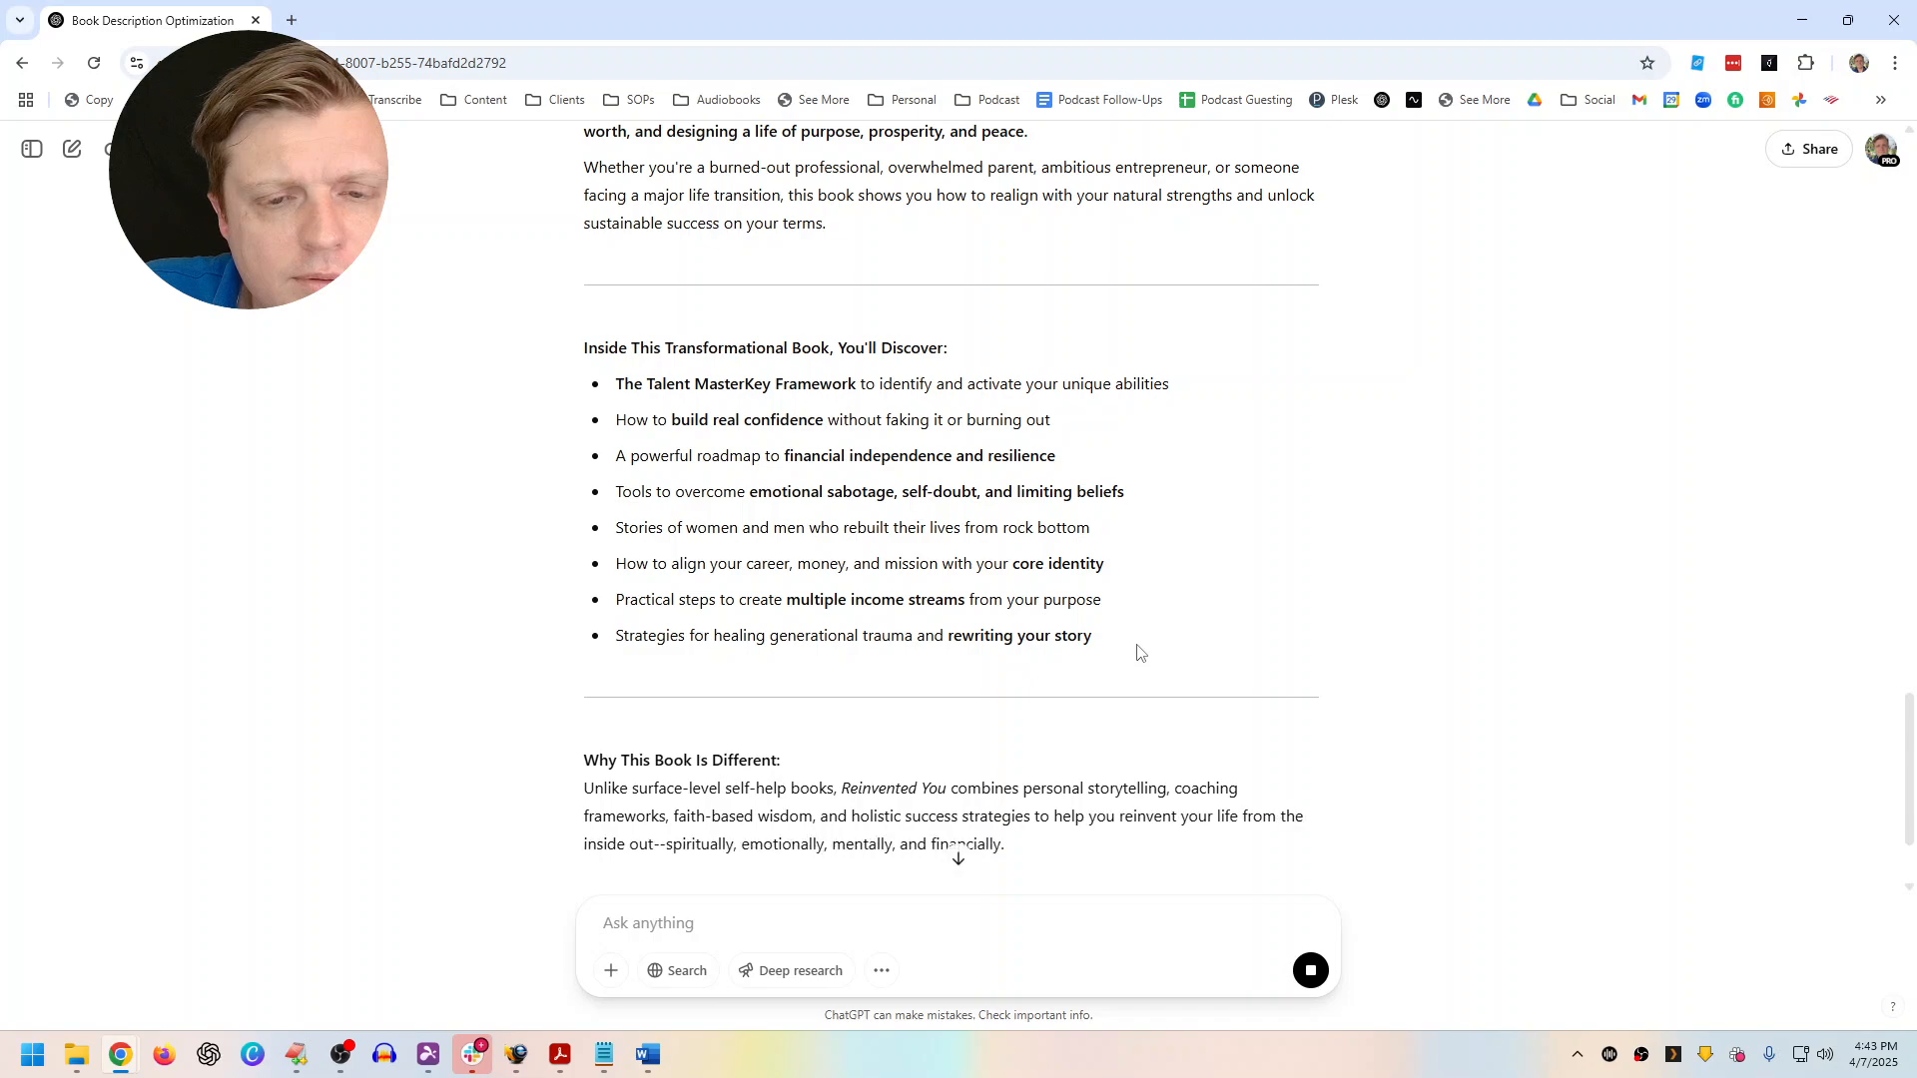
scroll(1138, 651, "up", 2)
scroll(1137, 644, "up", 2)
scroll(1135, 642, "down", 6)
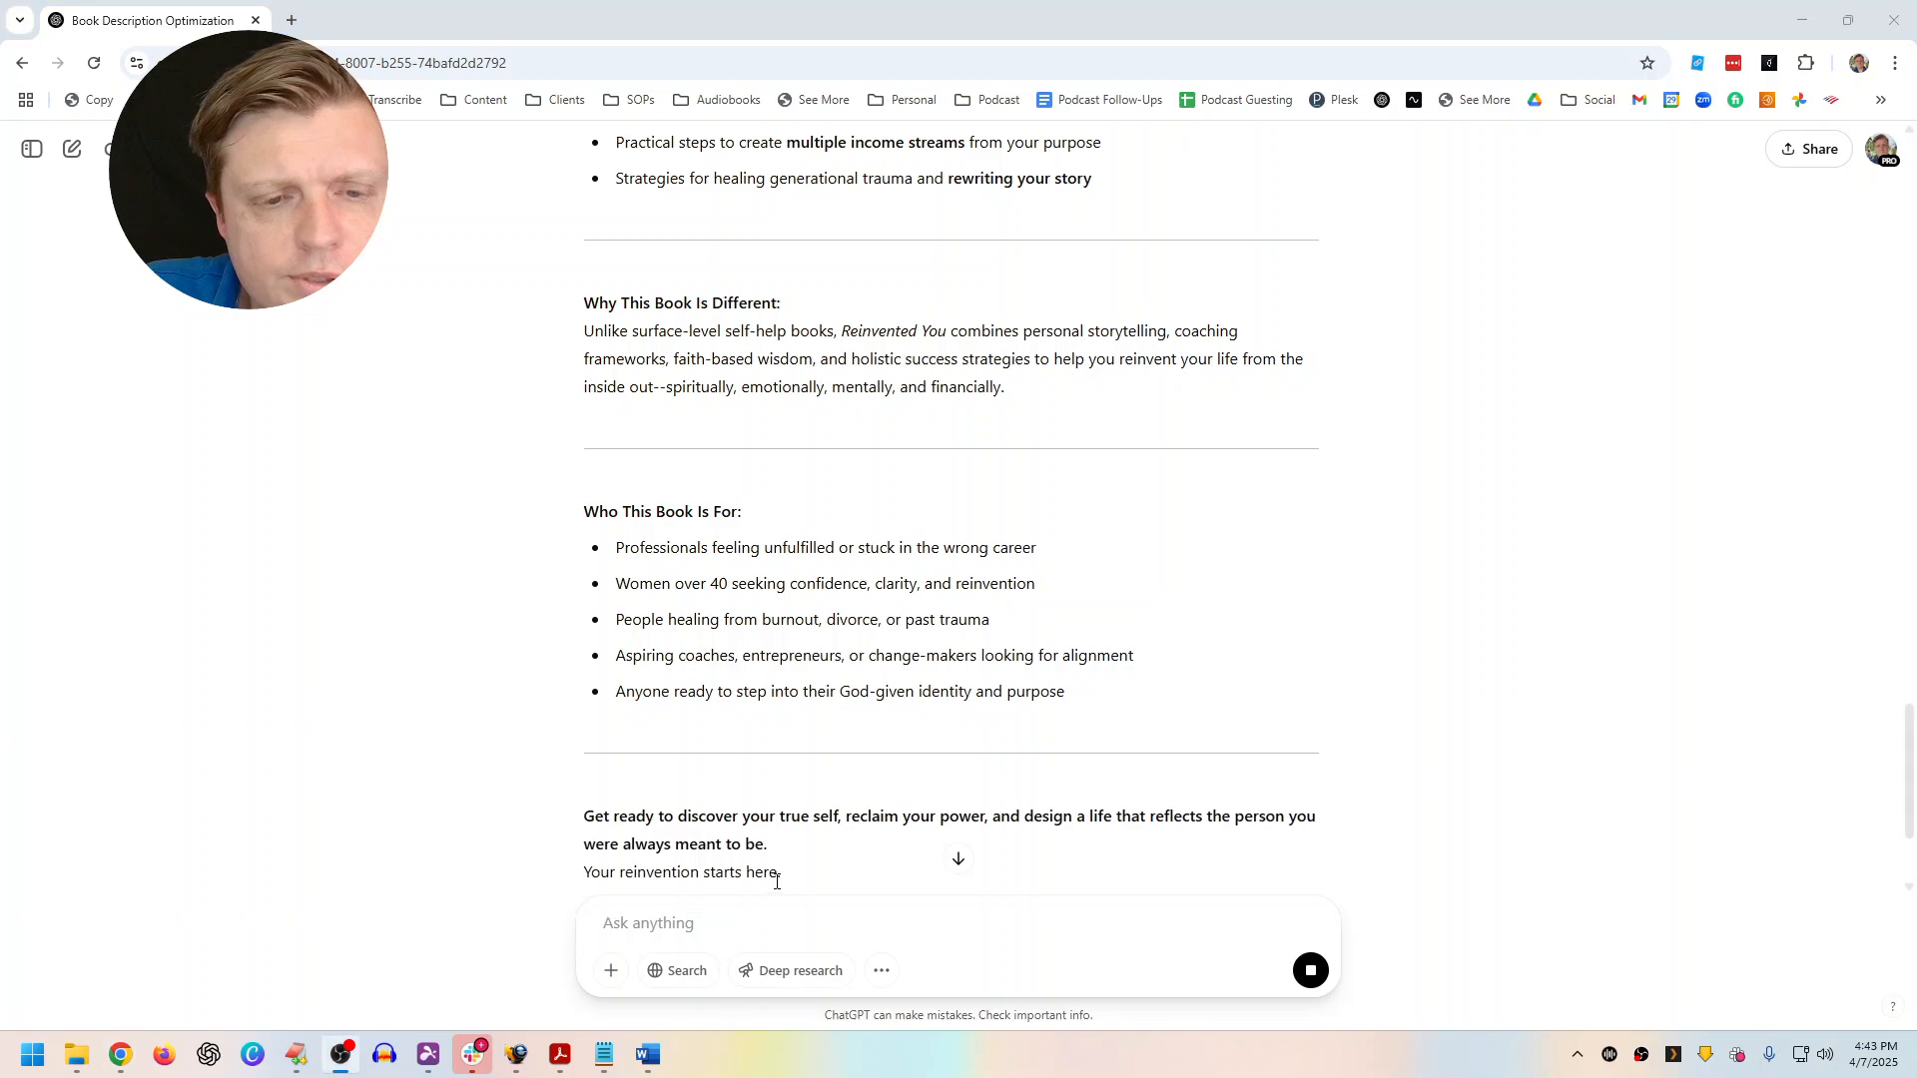
scroll(827, 864, "down", 2)
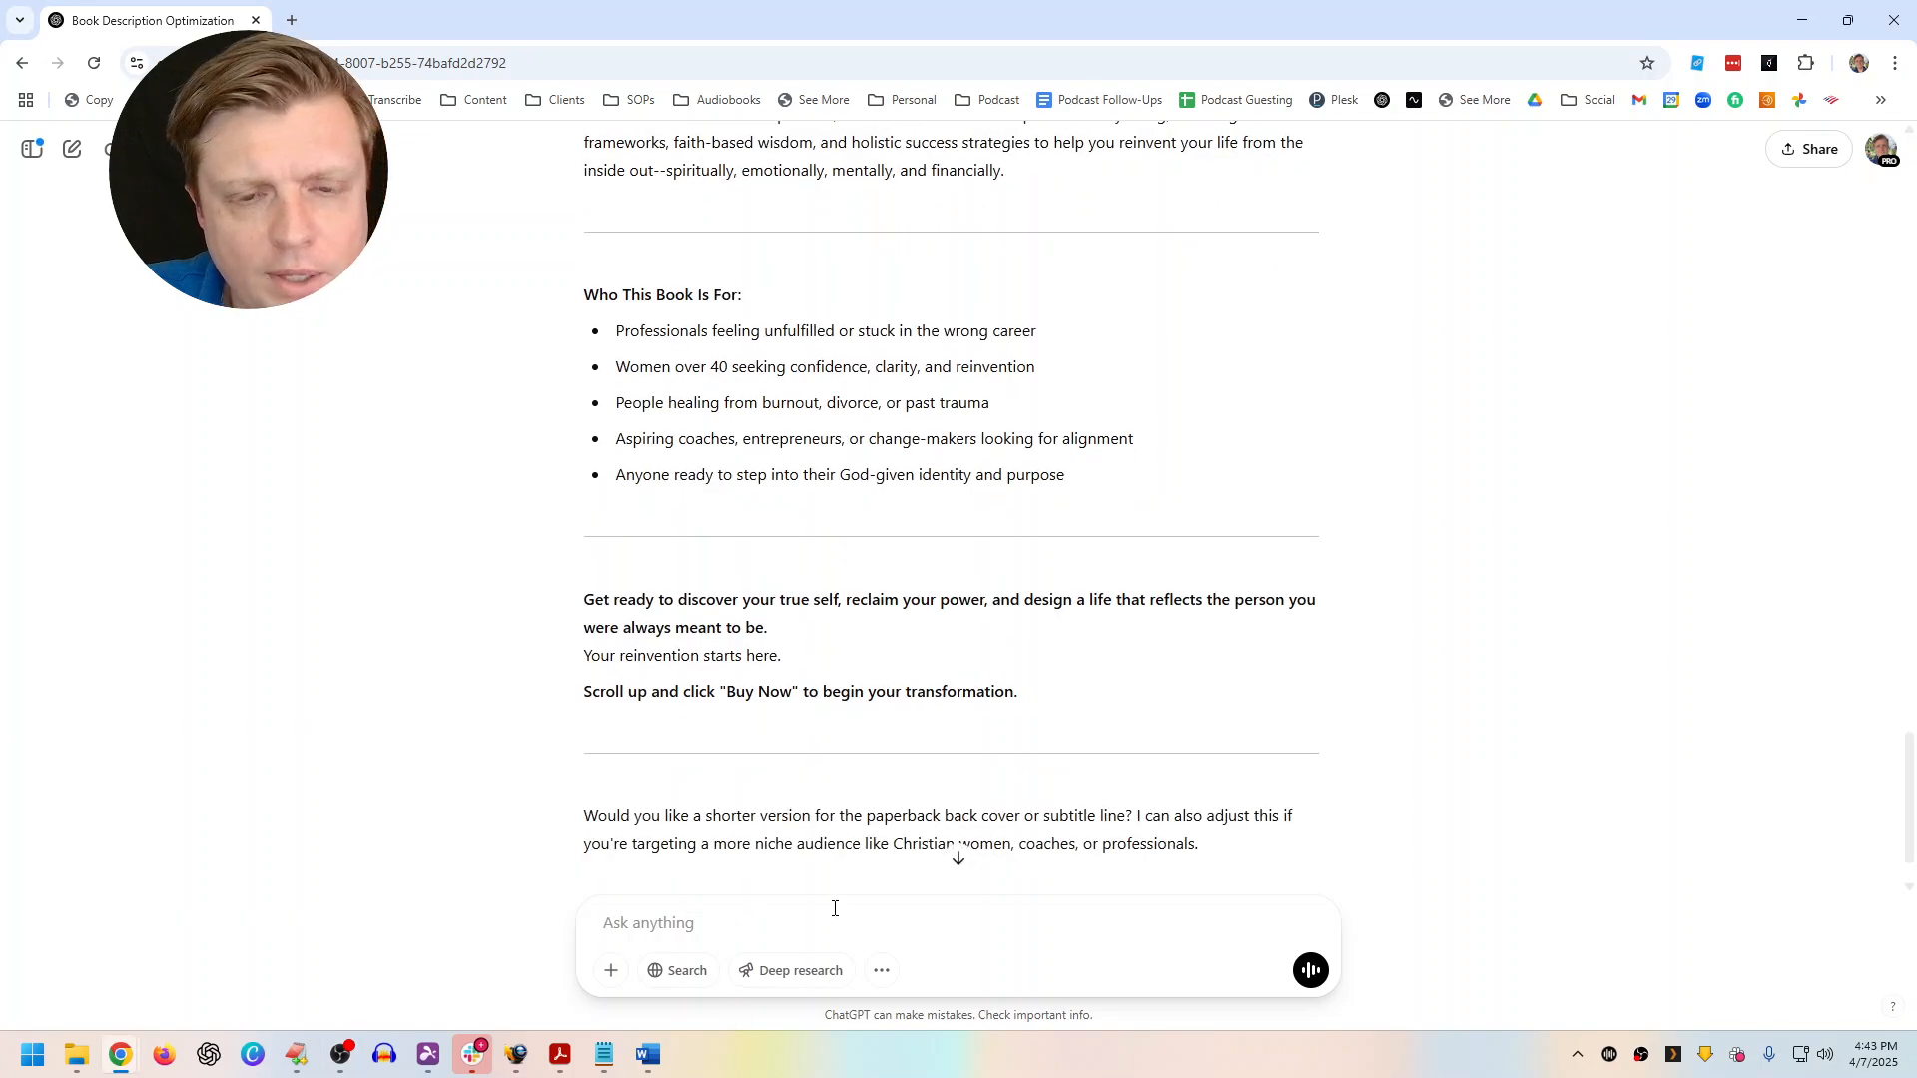
Ask ChatGPT to mention all the authors' names in the description, the lead author most prominently, without having to mention every single chapter
type("Make sure to mention ")
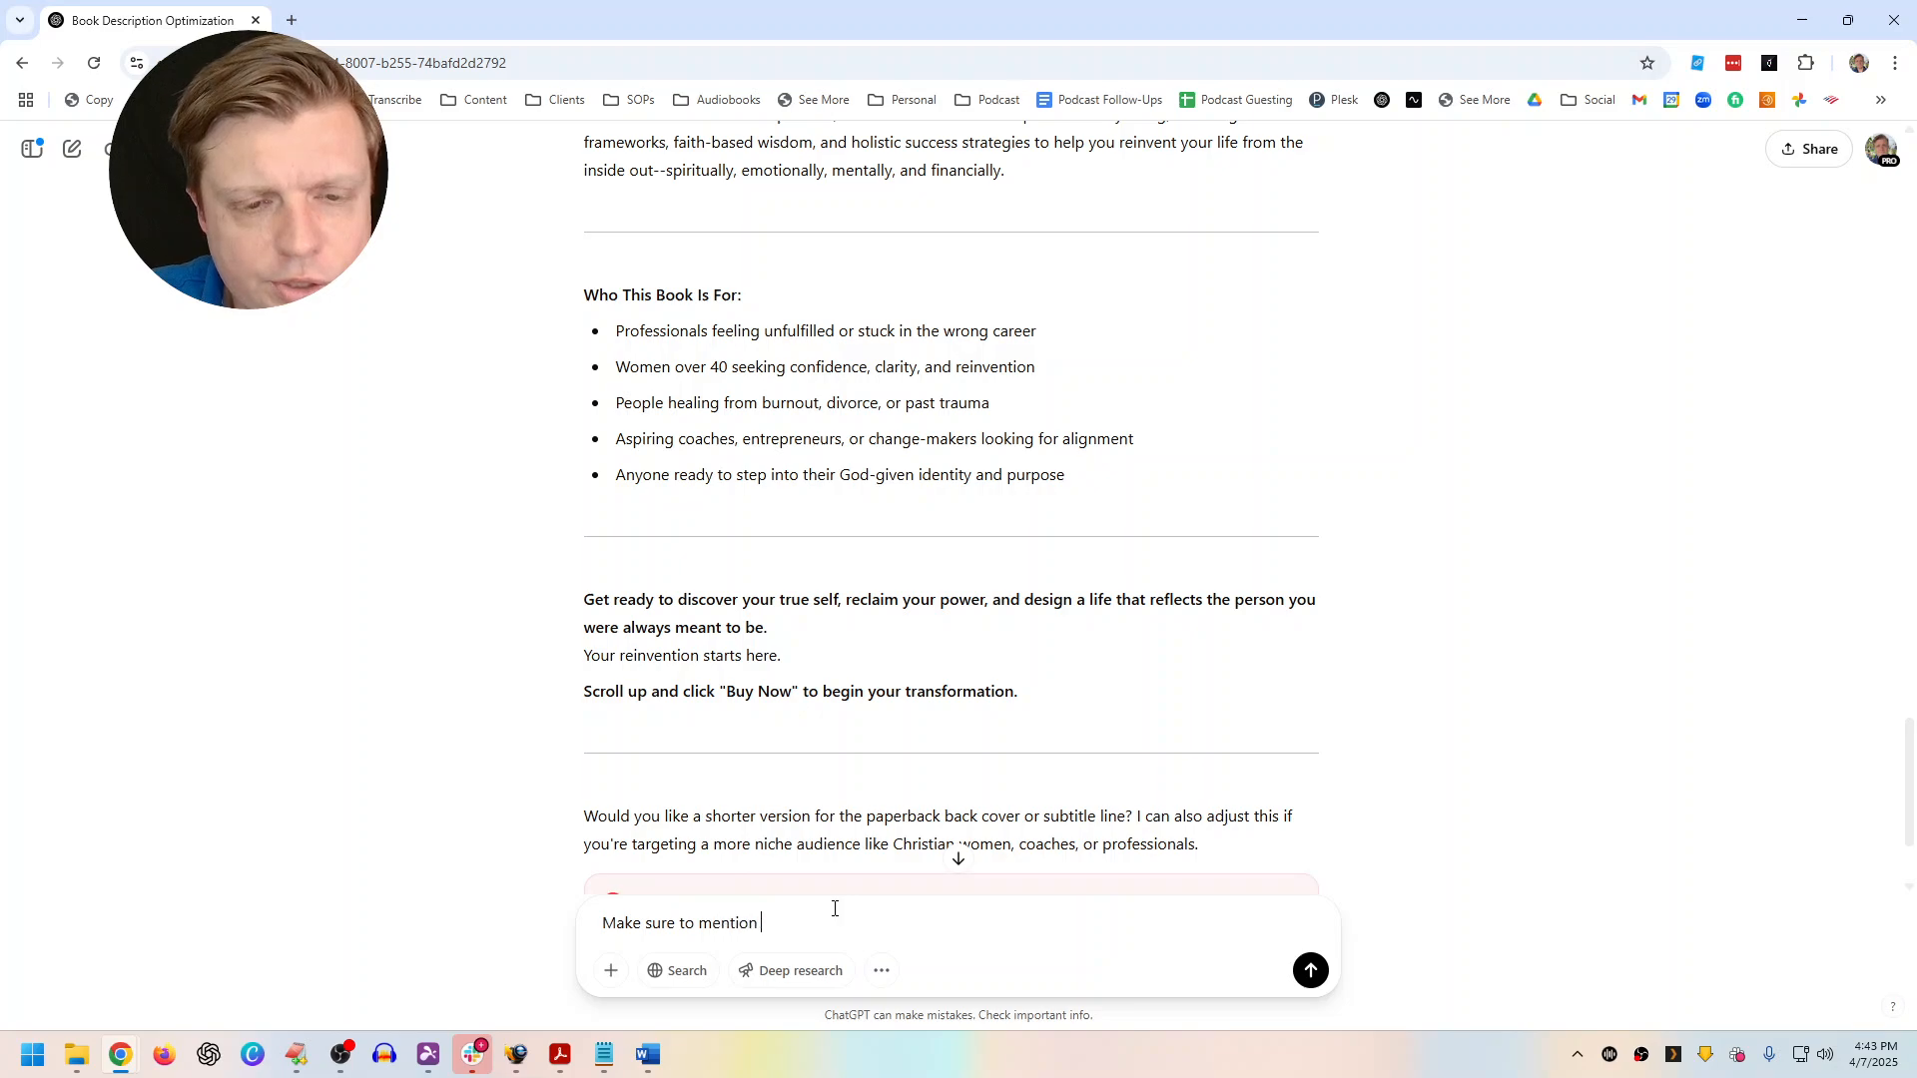
type("all the authors ")
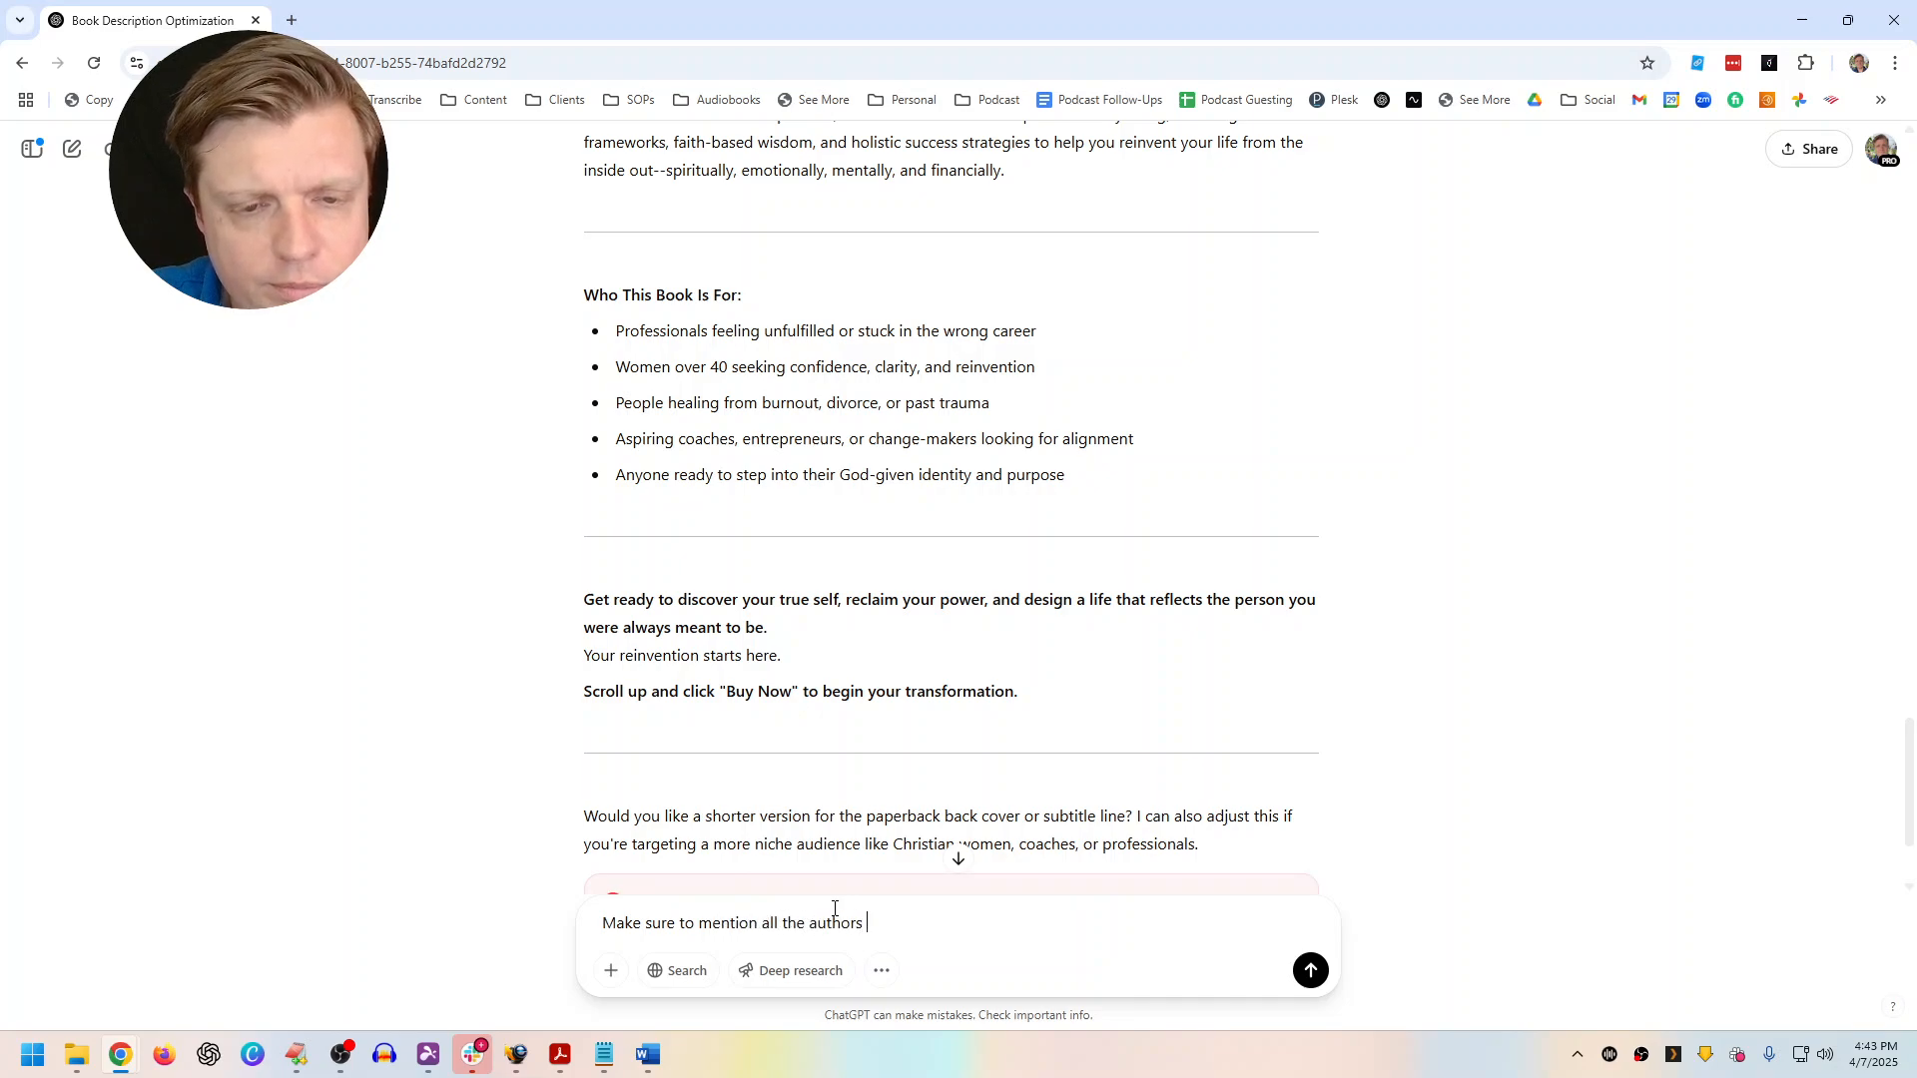
key("BackSpace")
key("BackSpace")
type("'s names. Y")
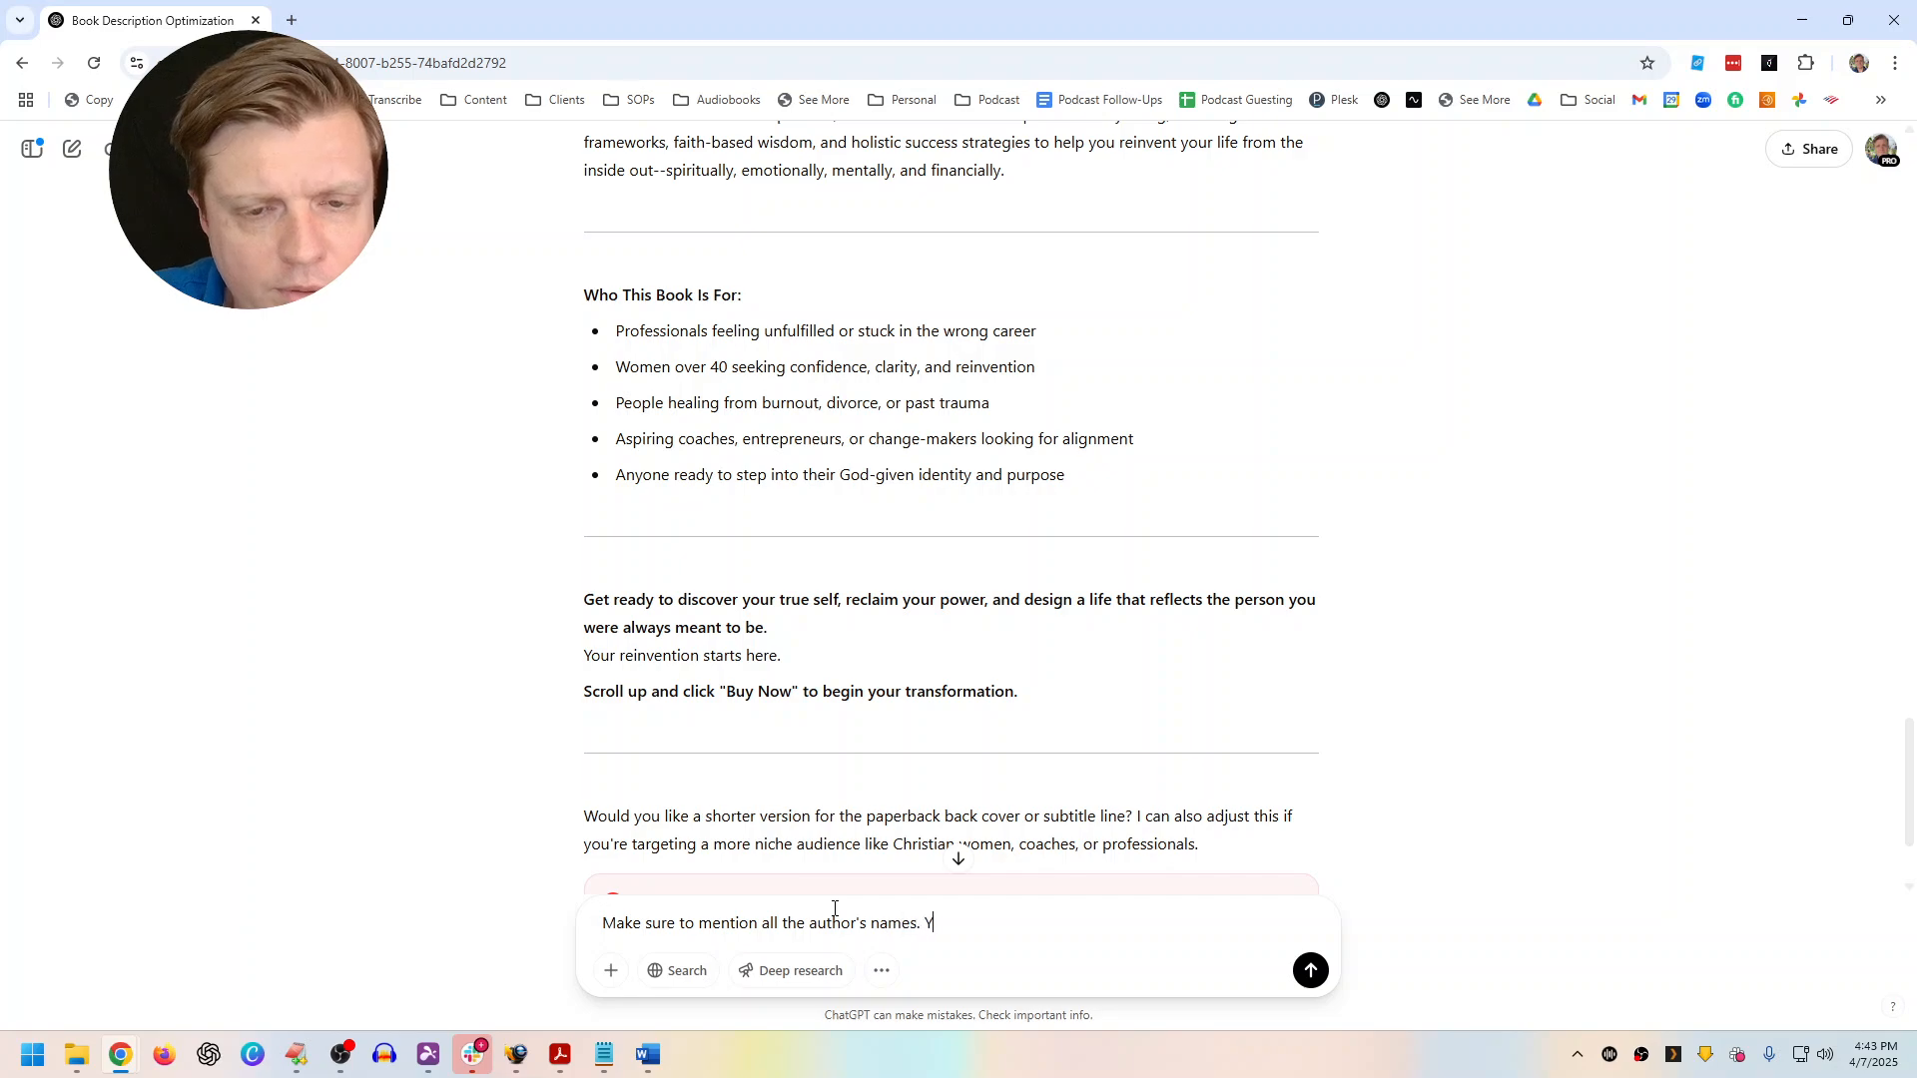
type("have teo ment")
key("ctrl+shift+Left")
key("ctrl+shift+Left")
type("to mention")
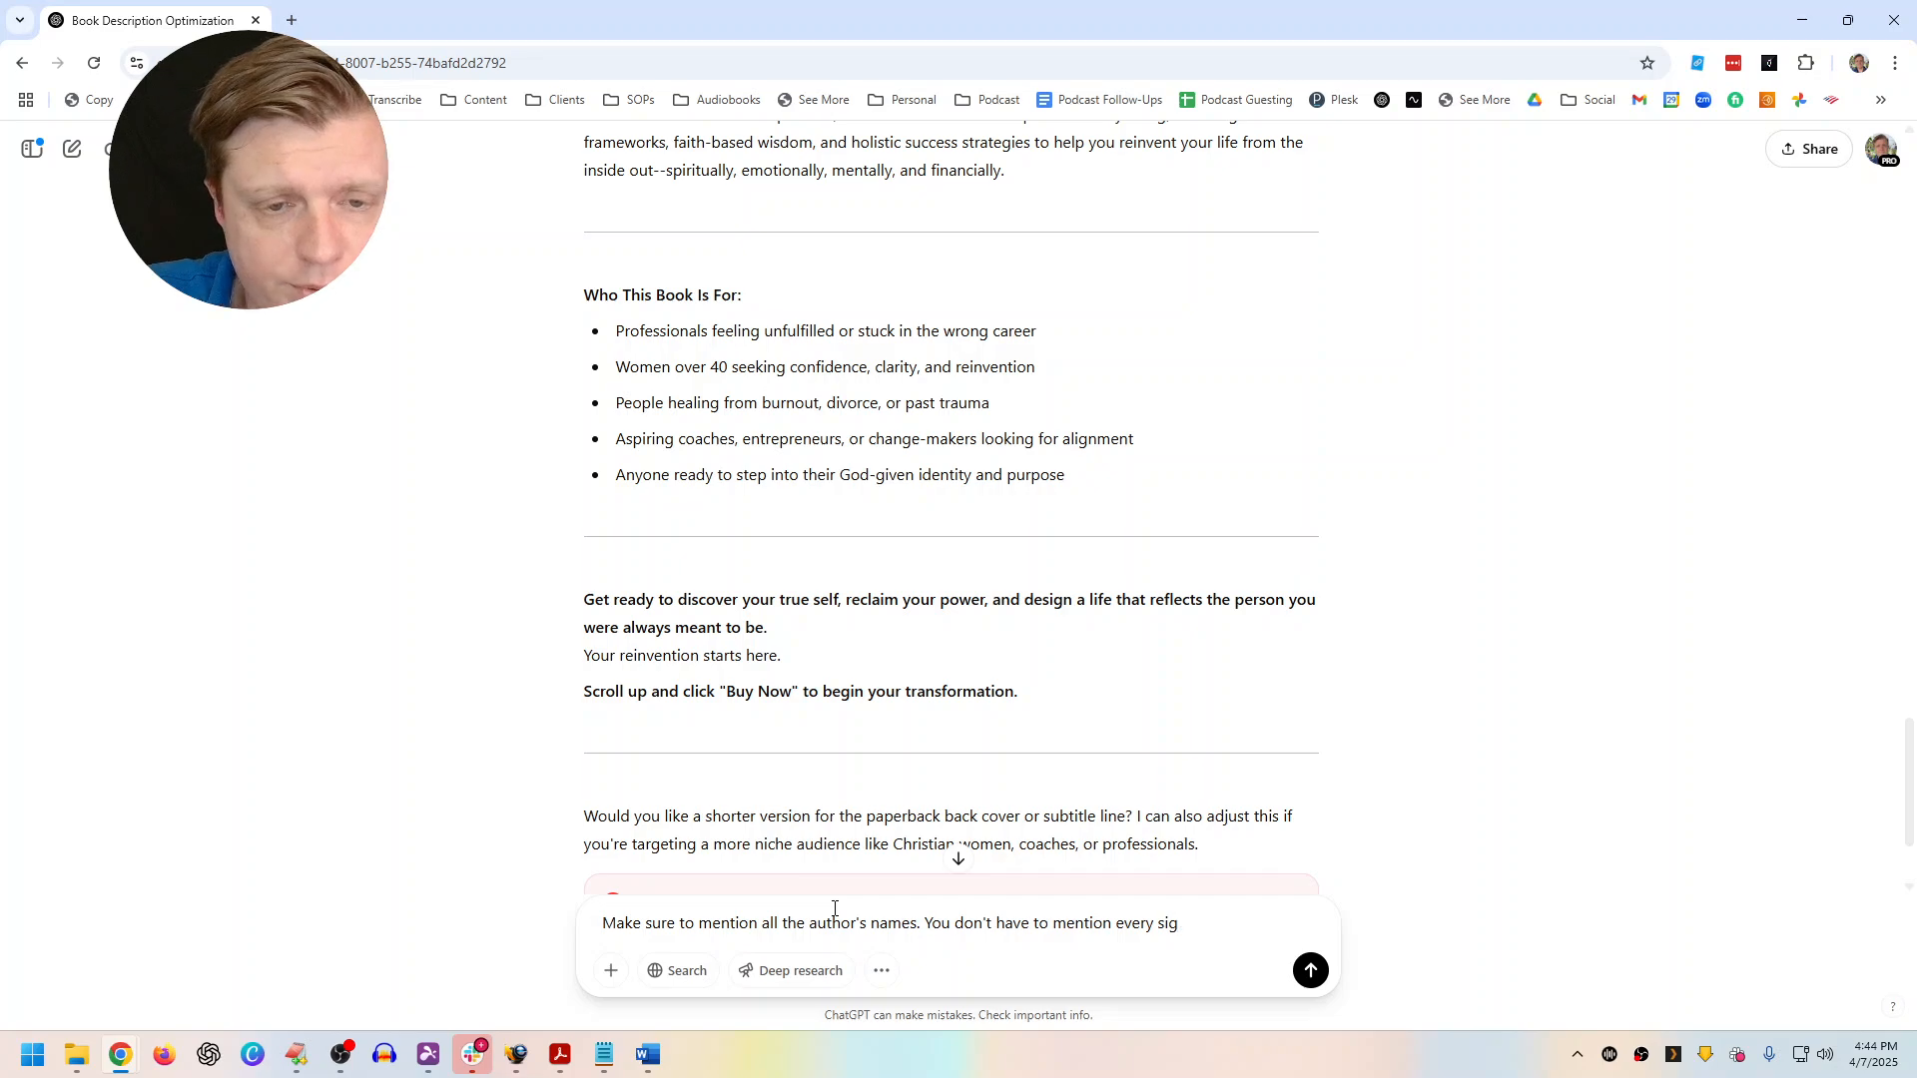
scroll(994, 692, "down", 2)
type("every single c")
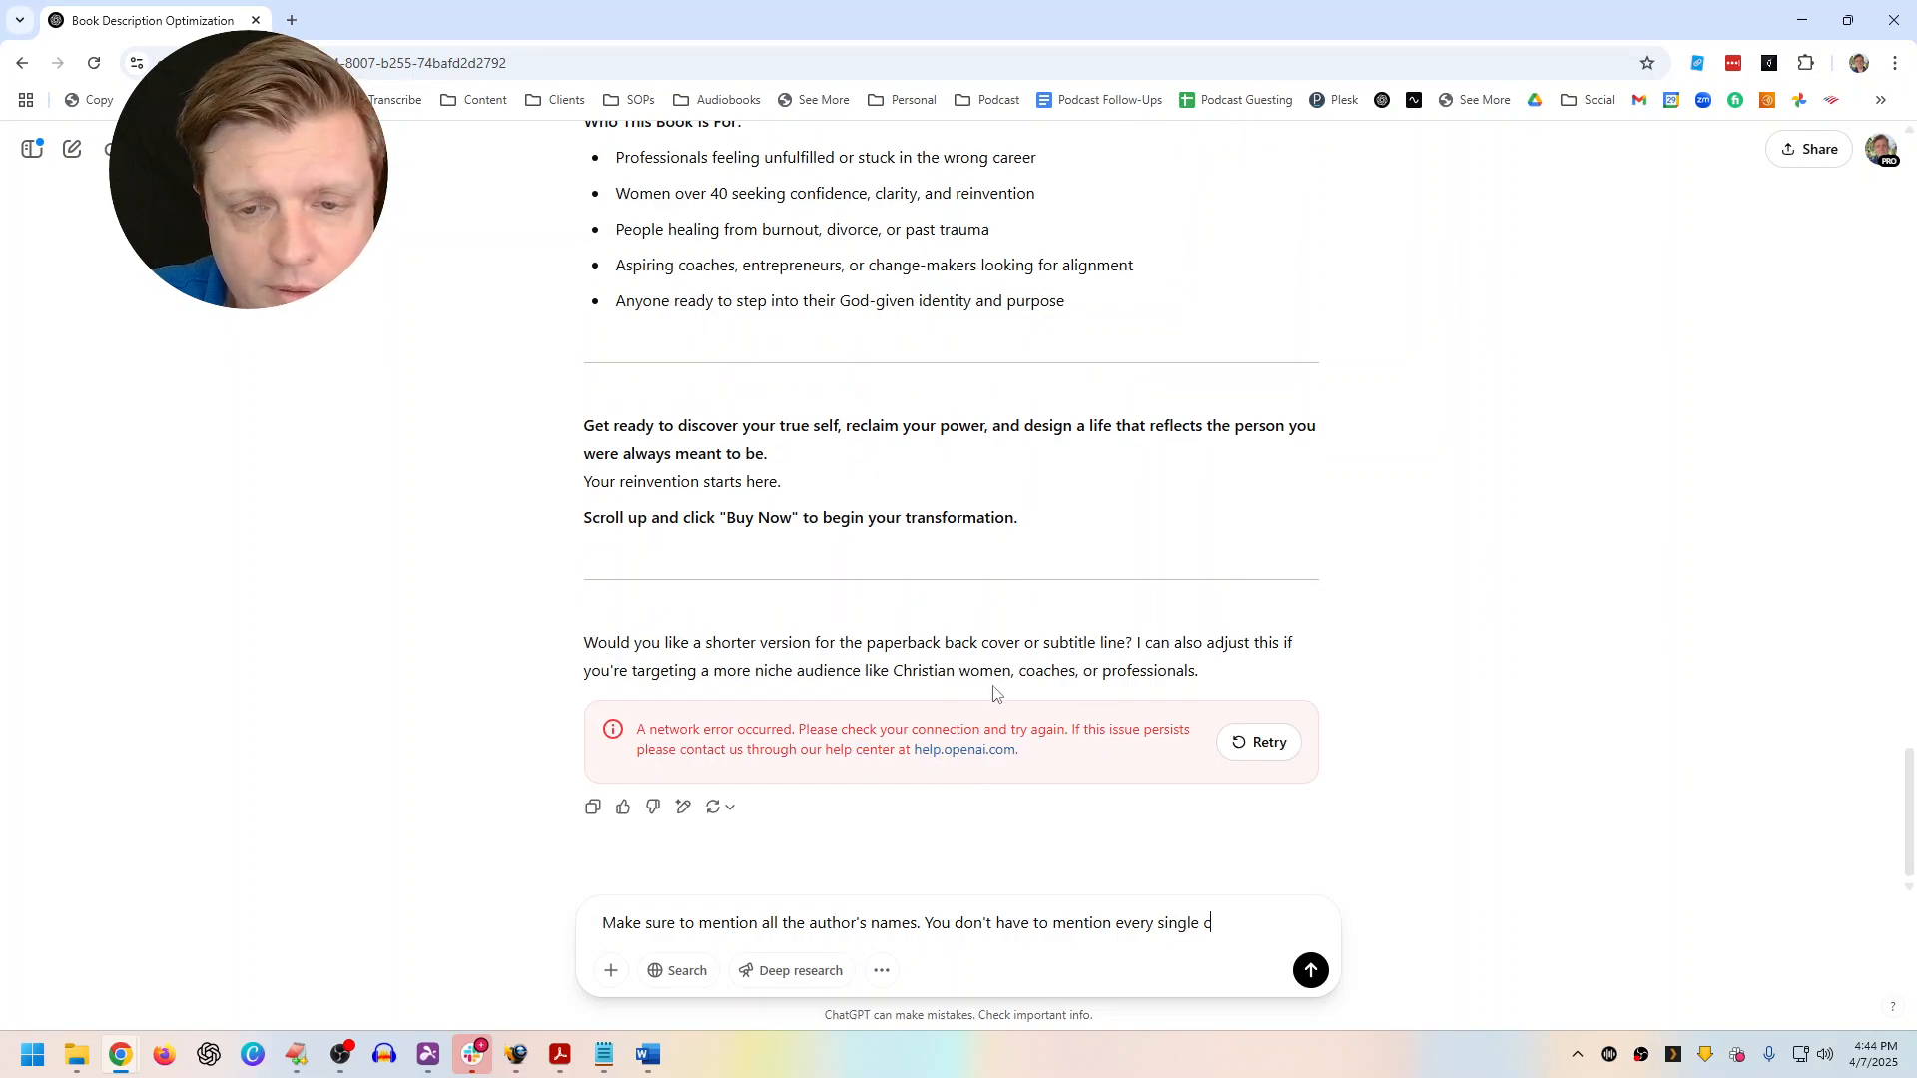
type("hapter, but be sure to")
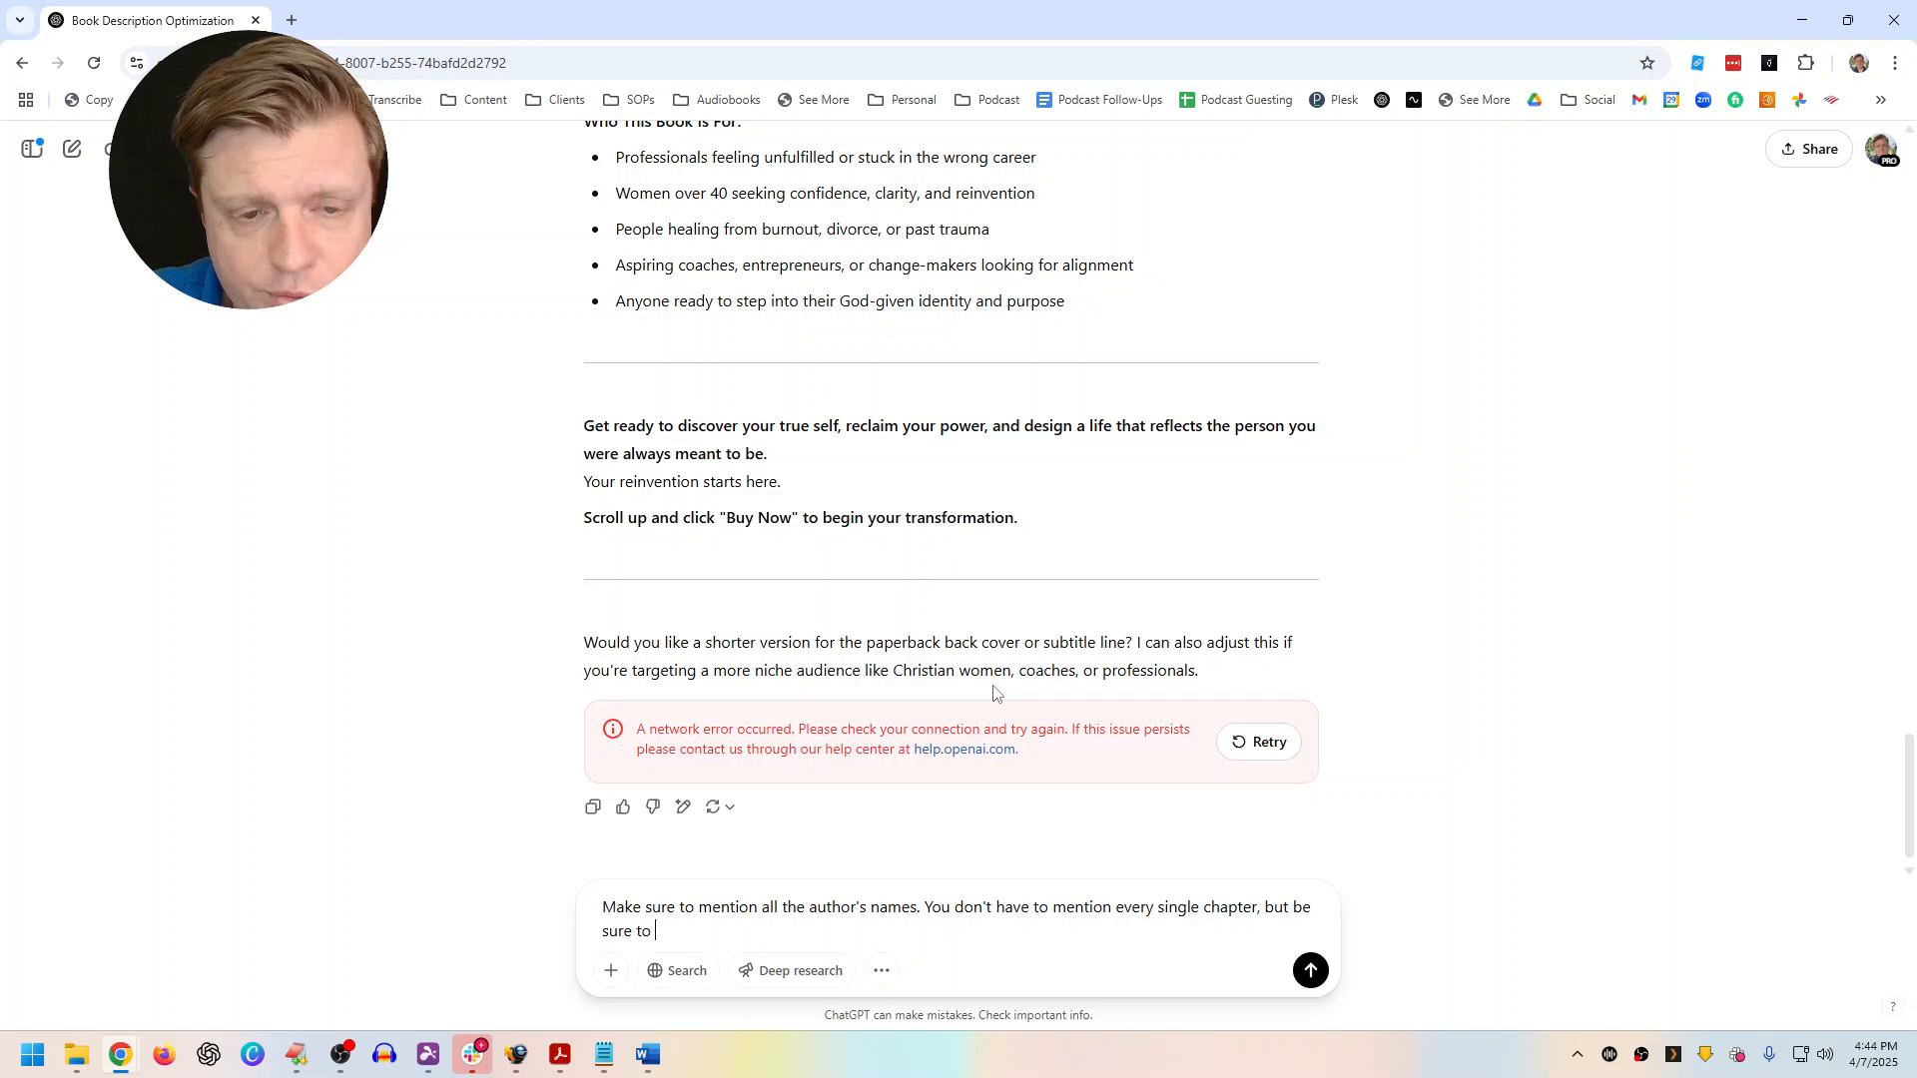
type(" mention the authors, especially Pat Mesiti the most prominently.")
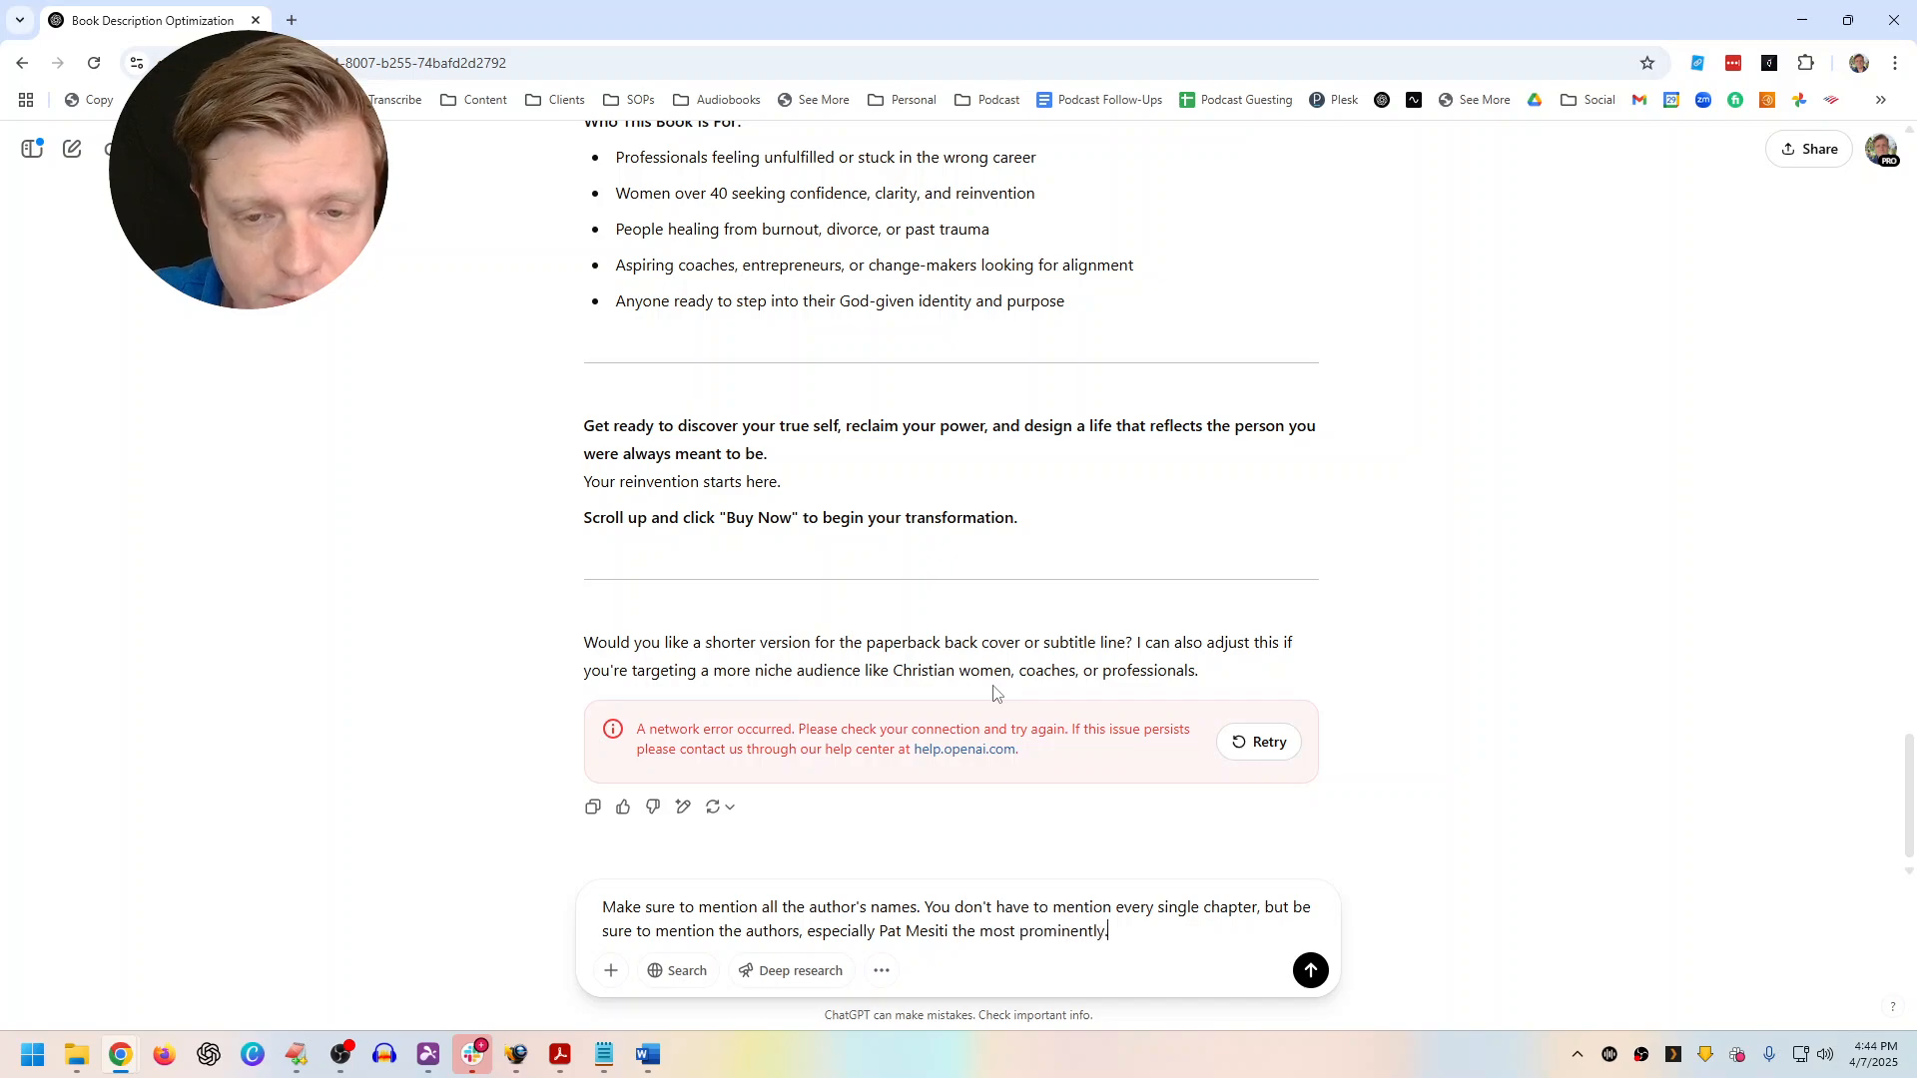
key("Return")
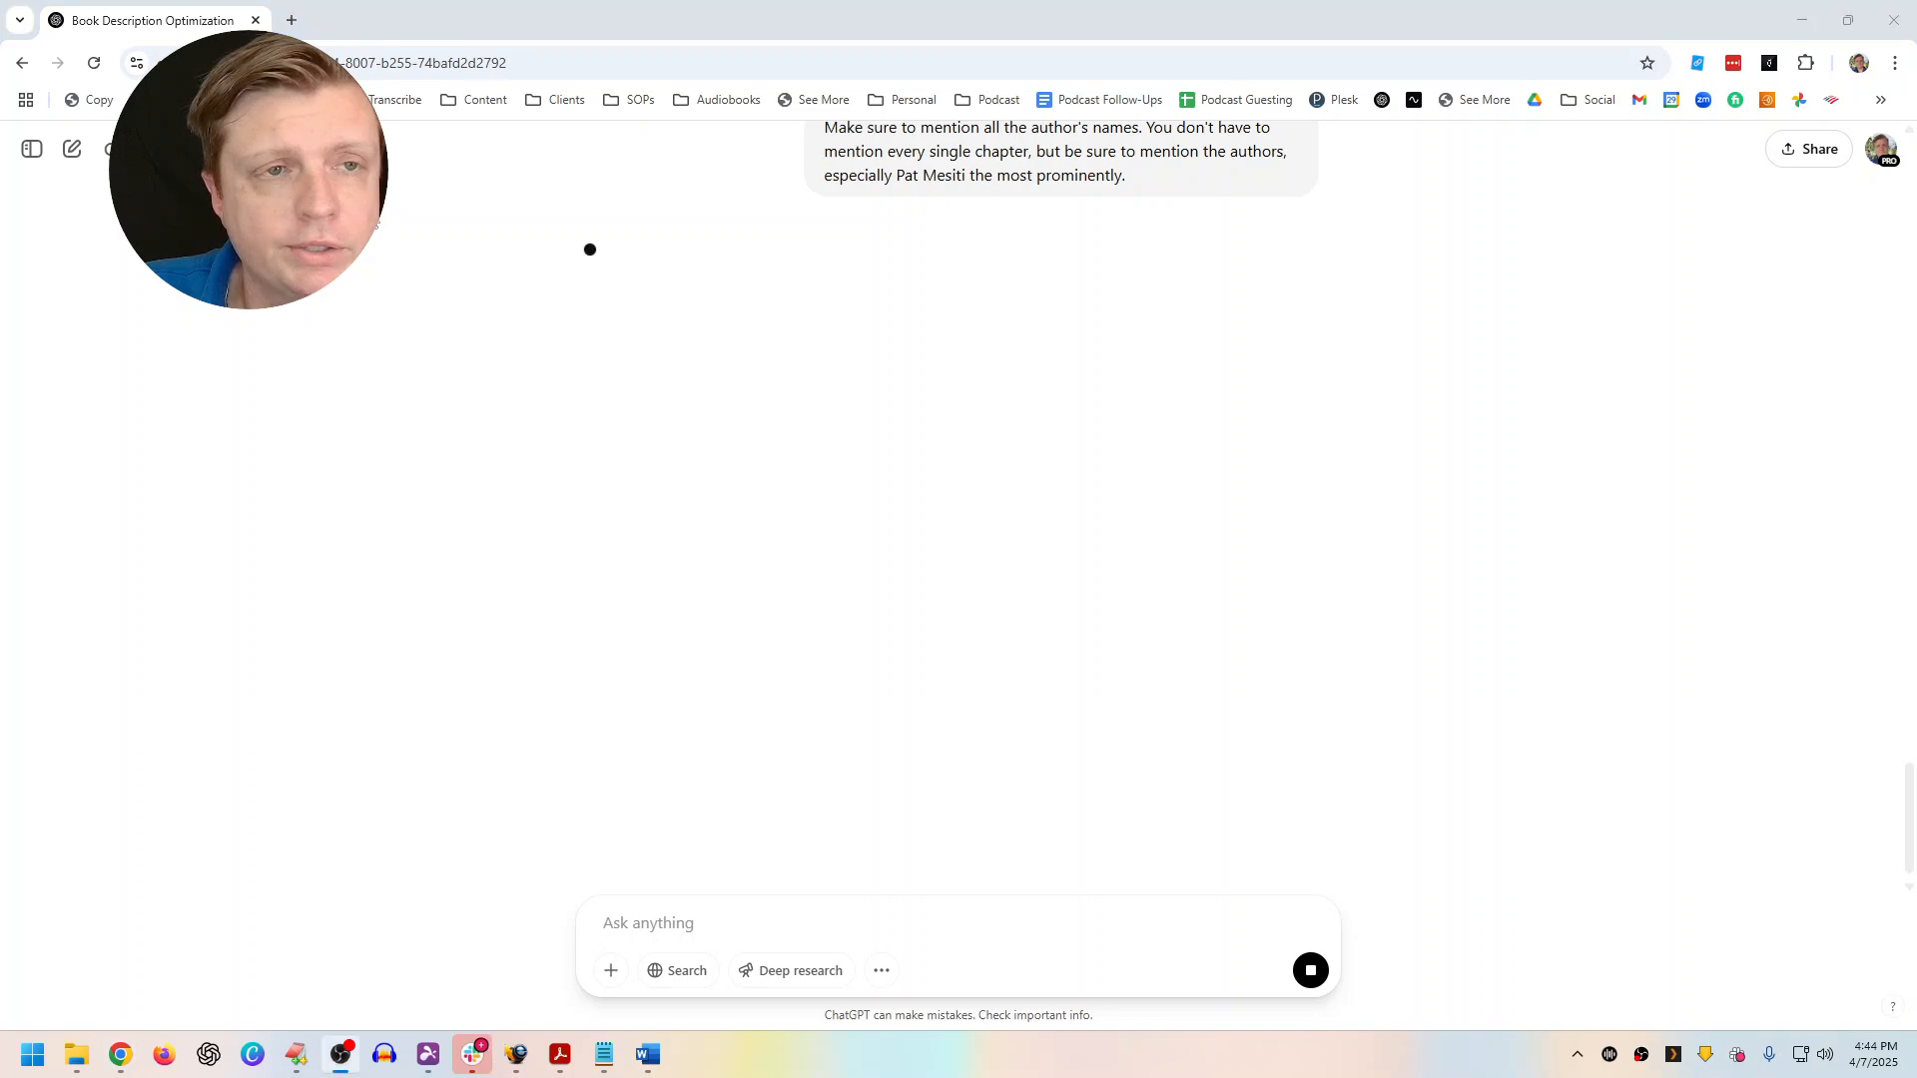
Open canva.com in a new browser tab
left_click(293, 20)
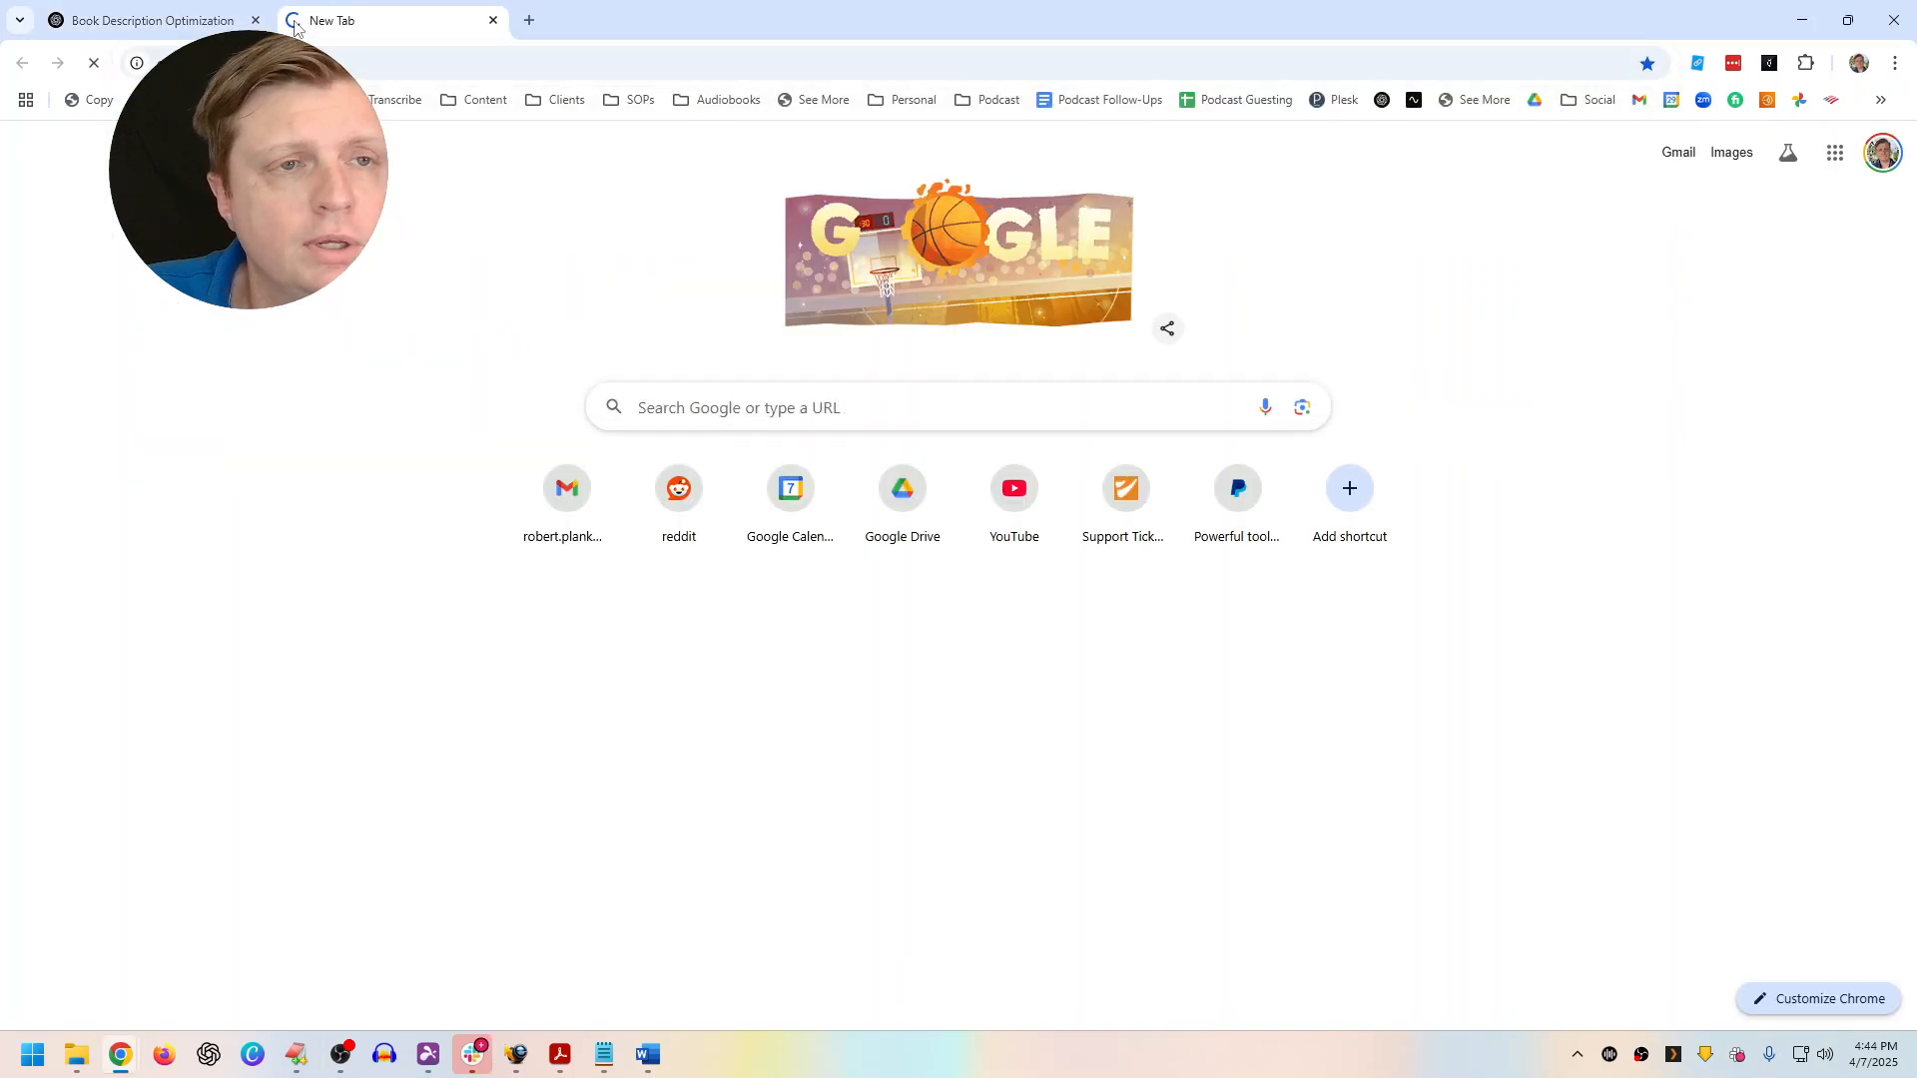
type("canva.com")
key("Return")
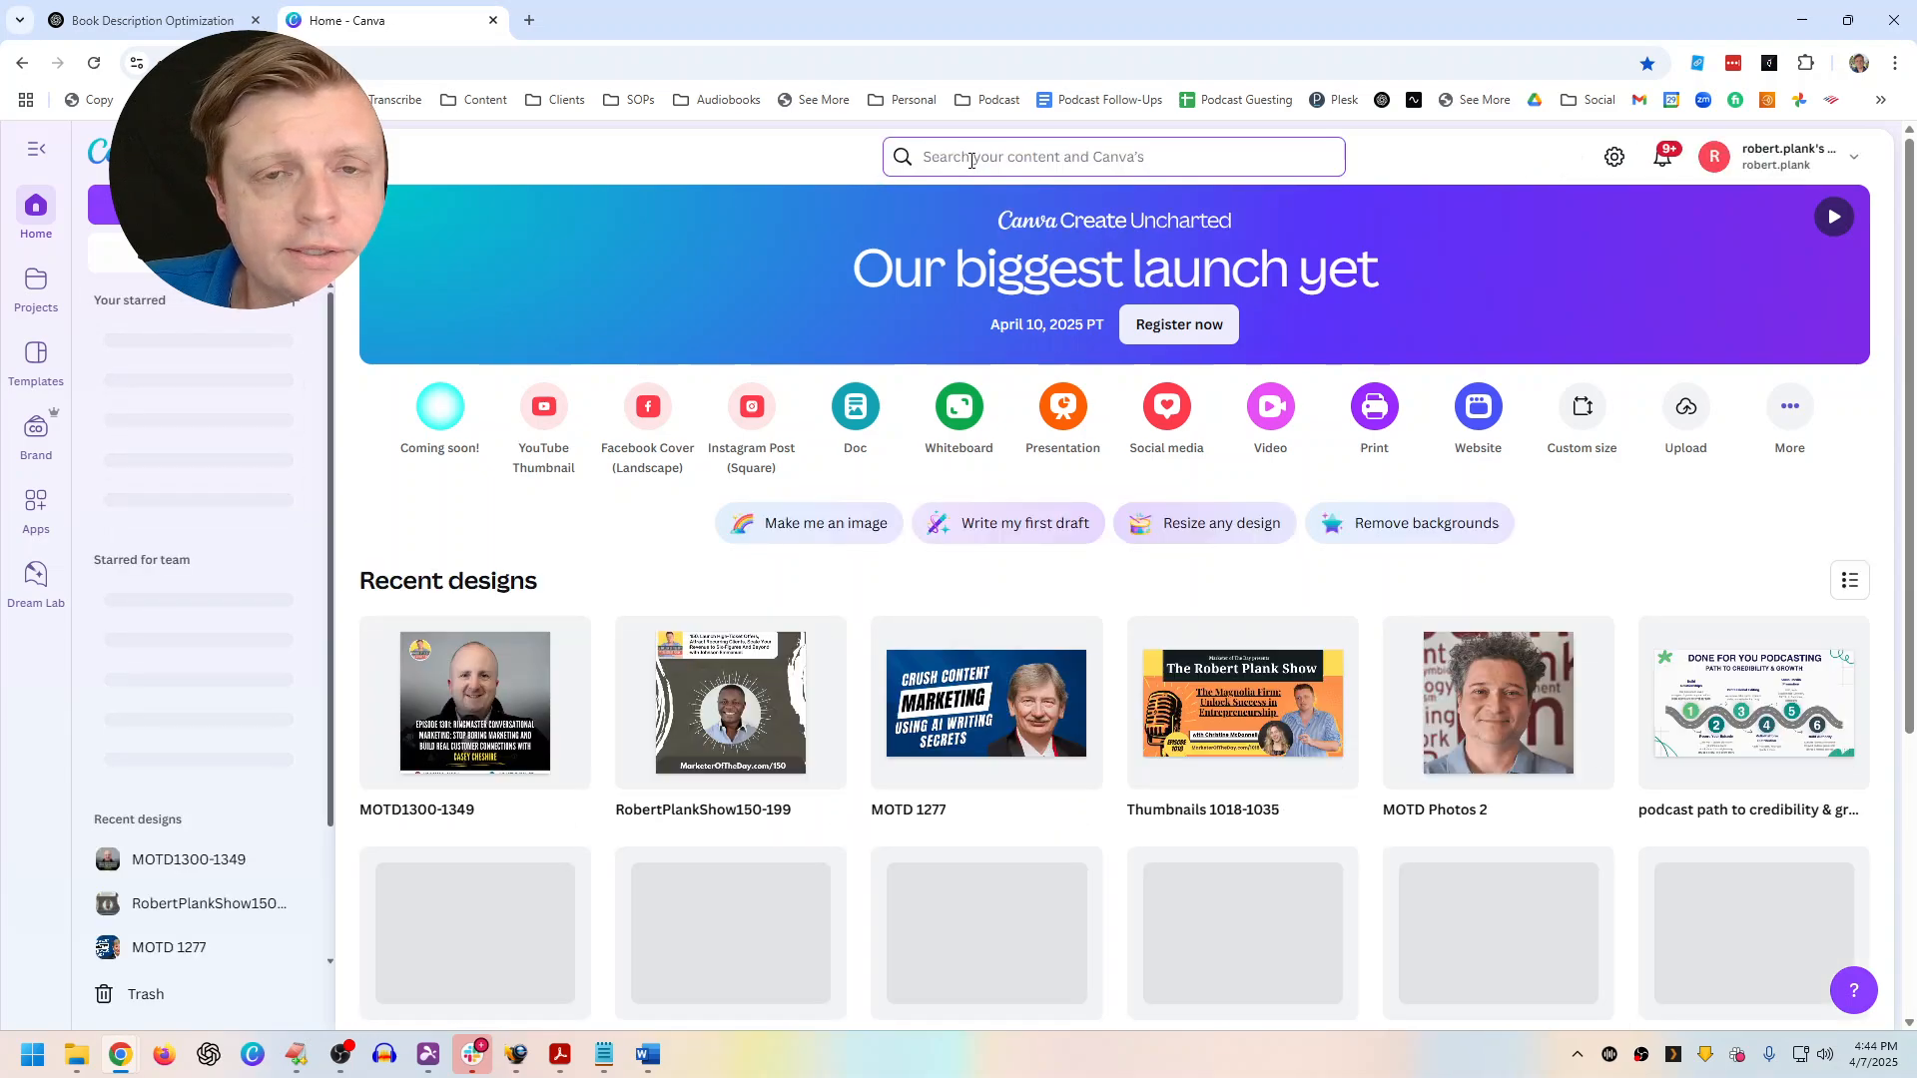
Search Canva for "reinvented you" and open the 1600 x 2400 px Reinvented You cover design
left_click(972, 159)
type("reinvented")
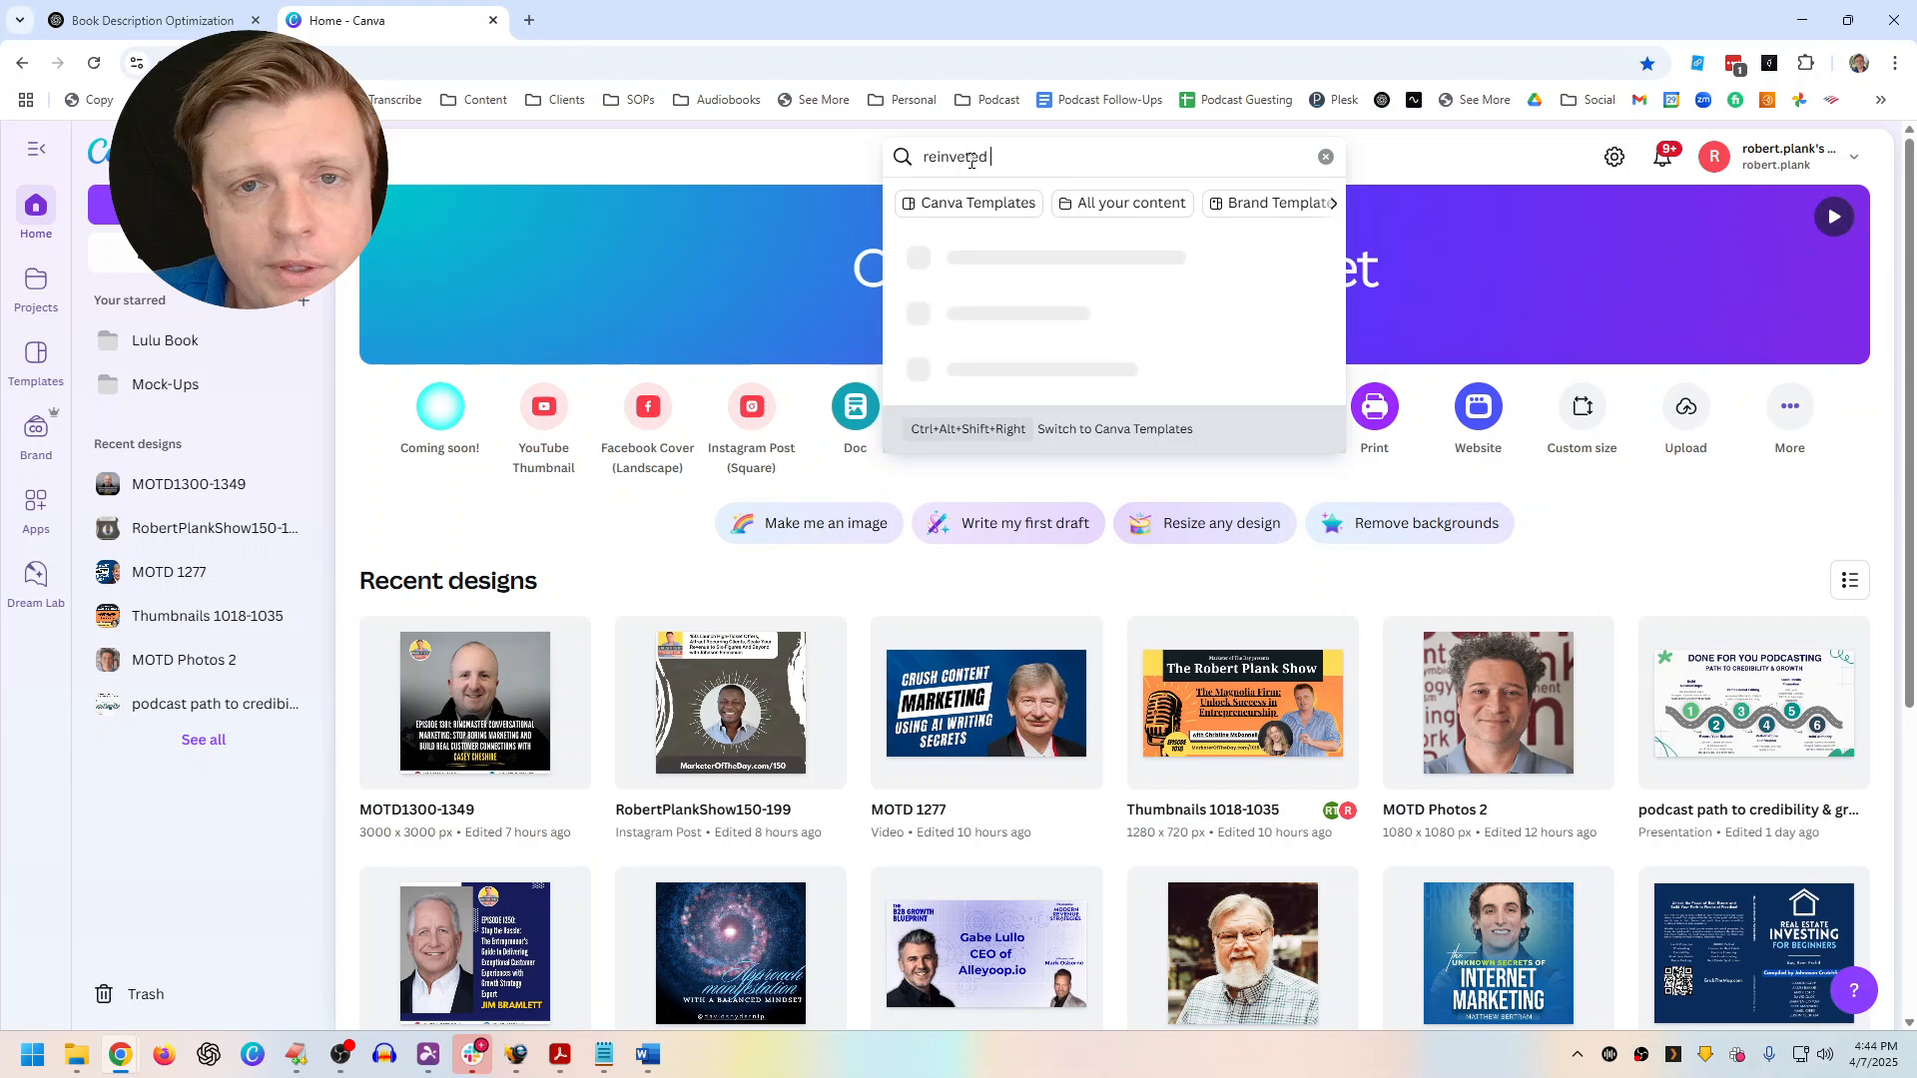
key("BackSpace")
key("BackSpace")
key("BackSpace")
type("nte")
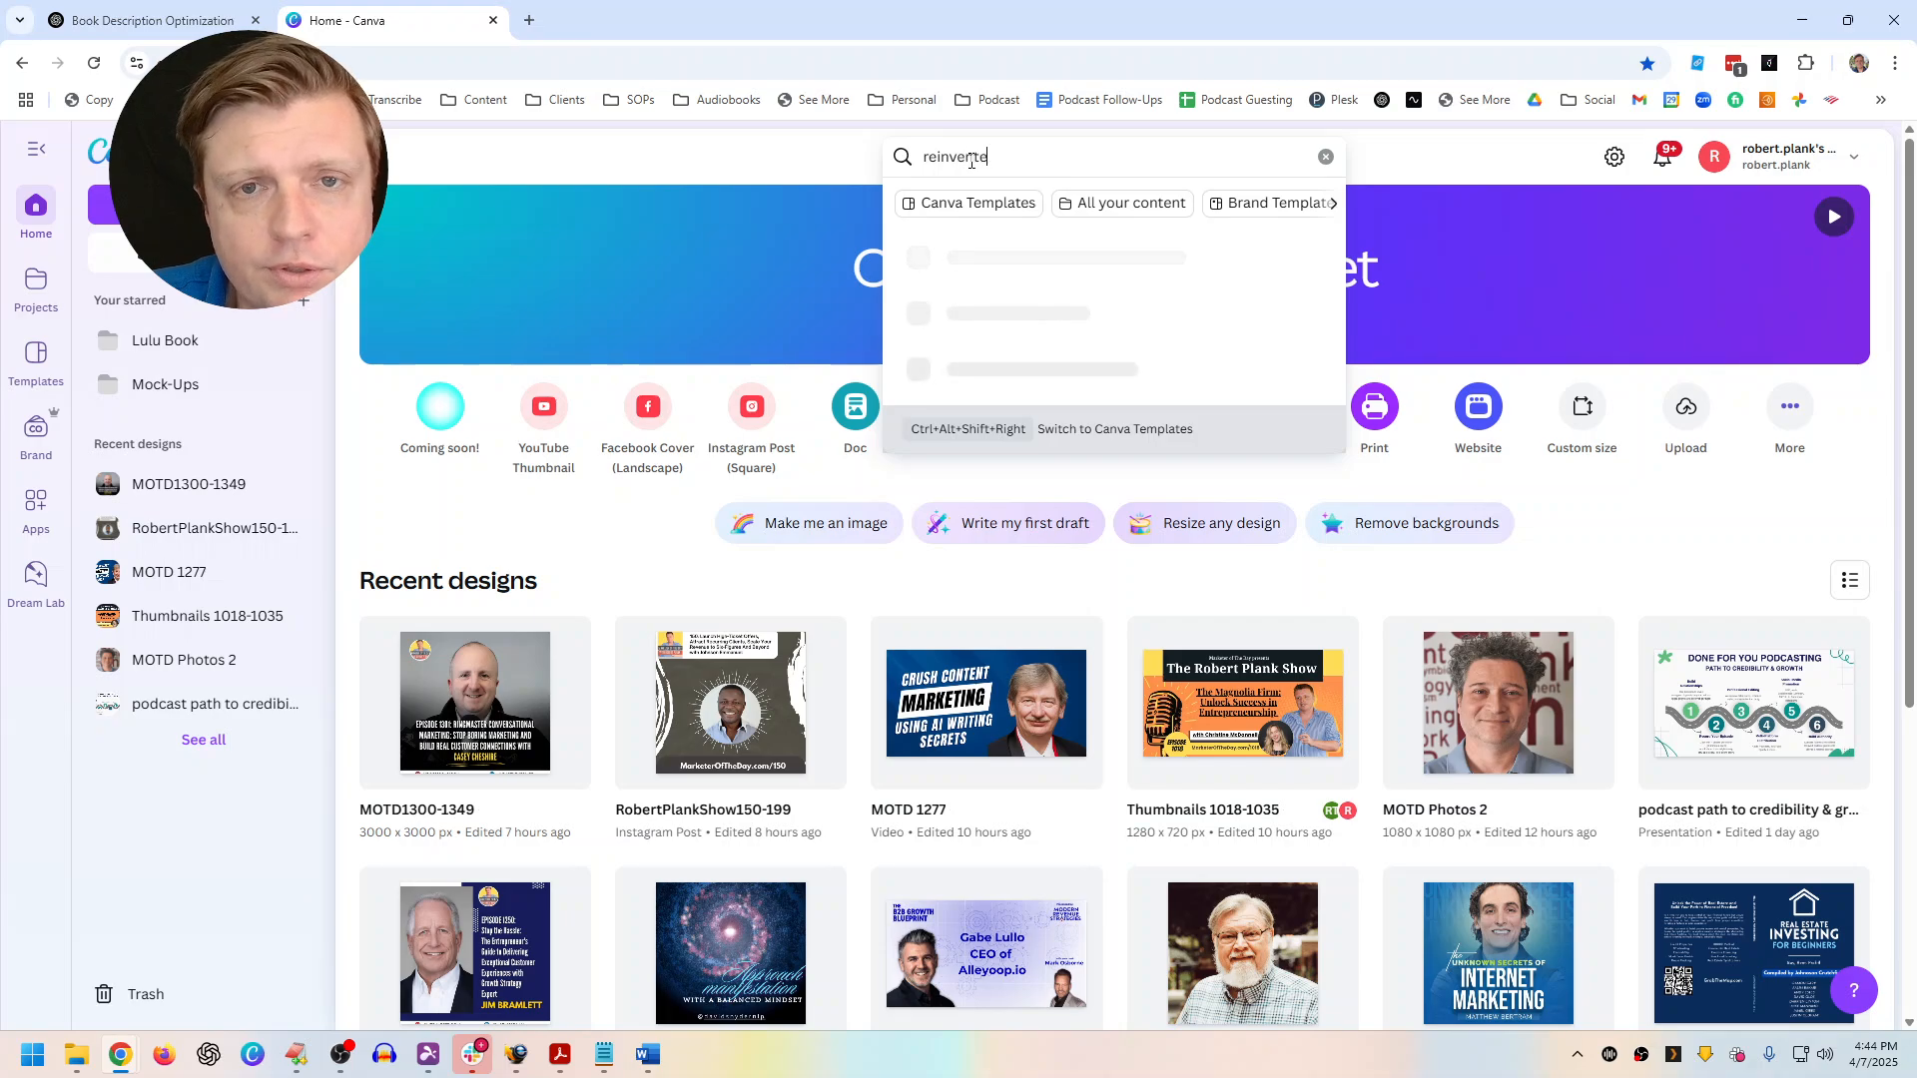
type("d you")
key("Return")
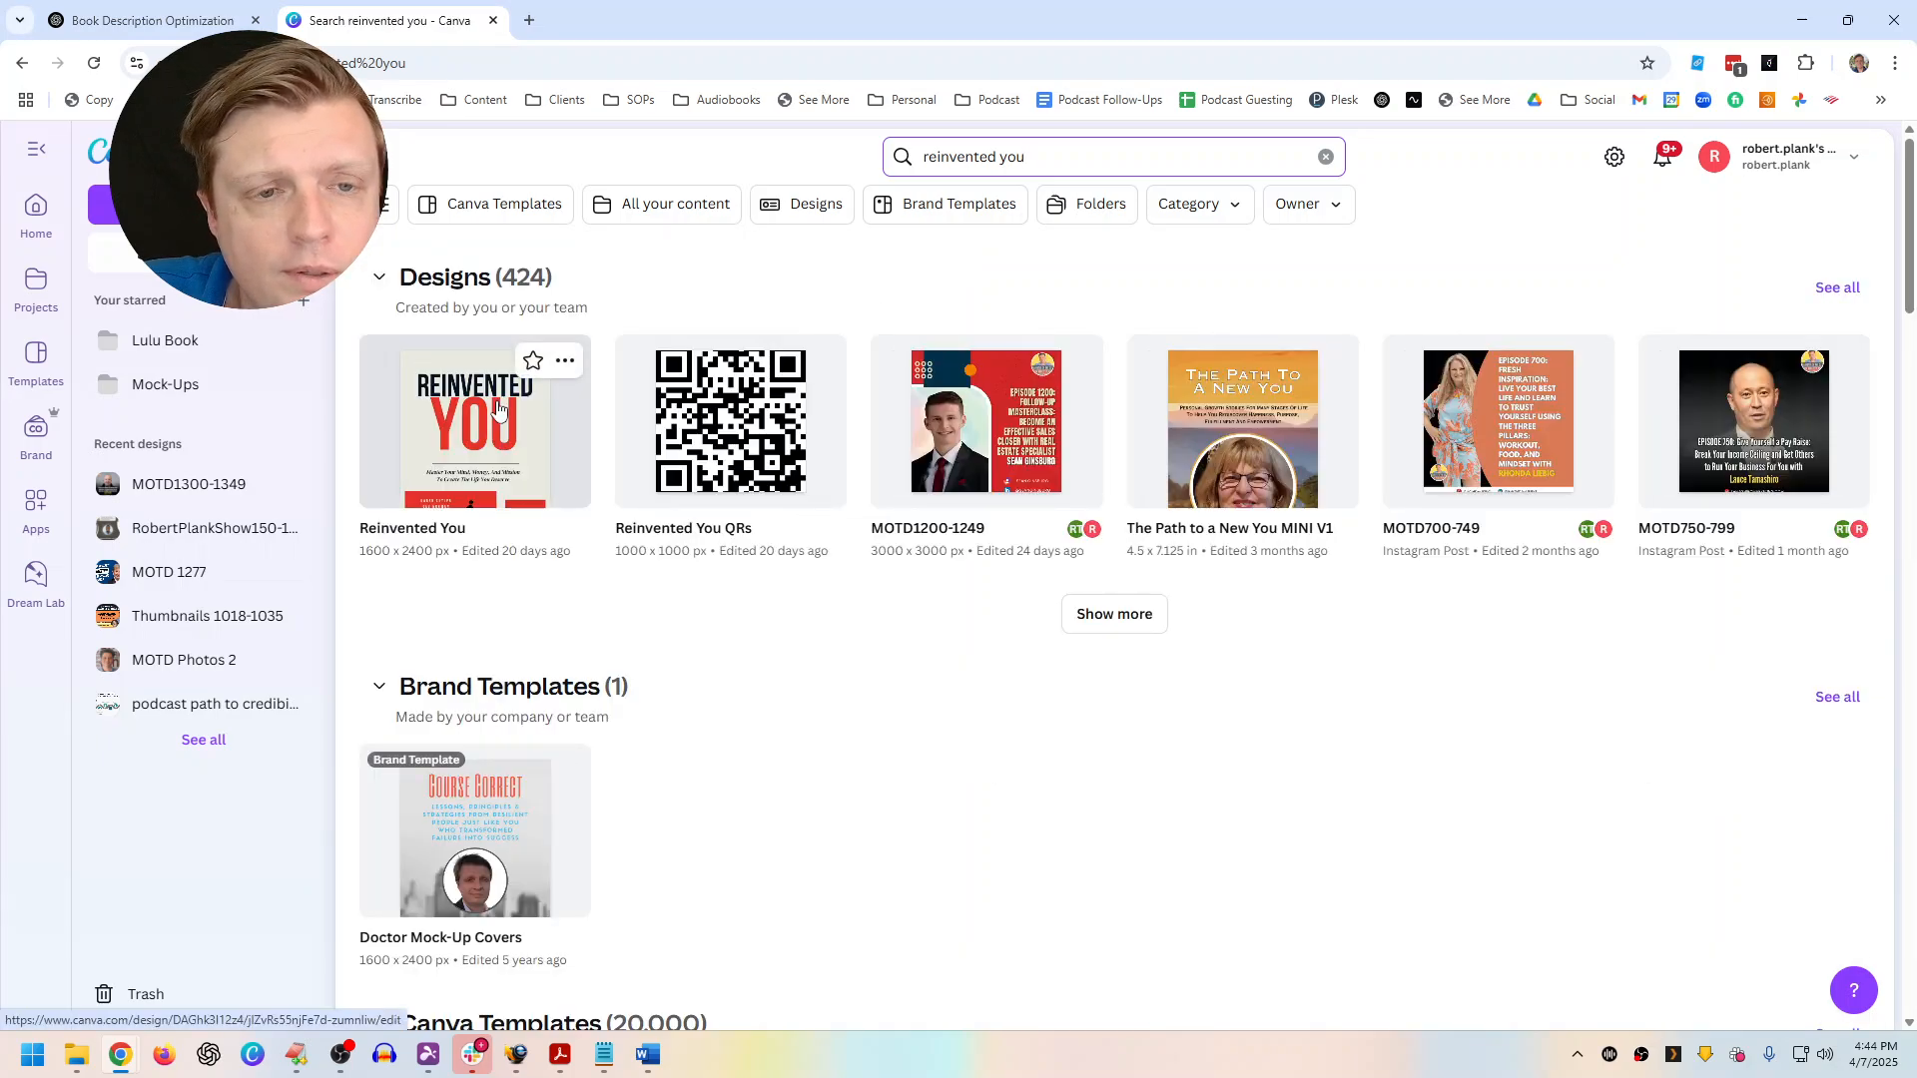
left_click(499, 418)
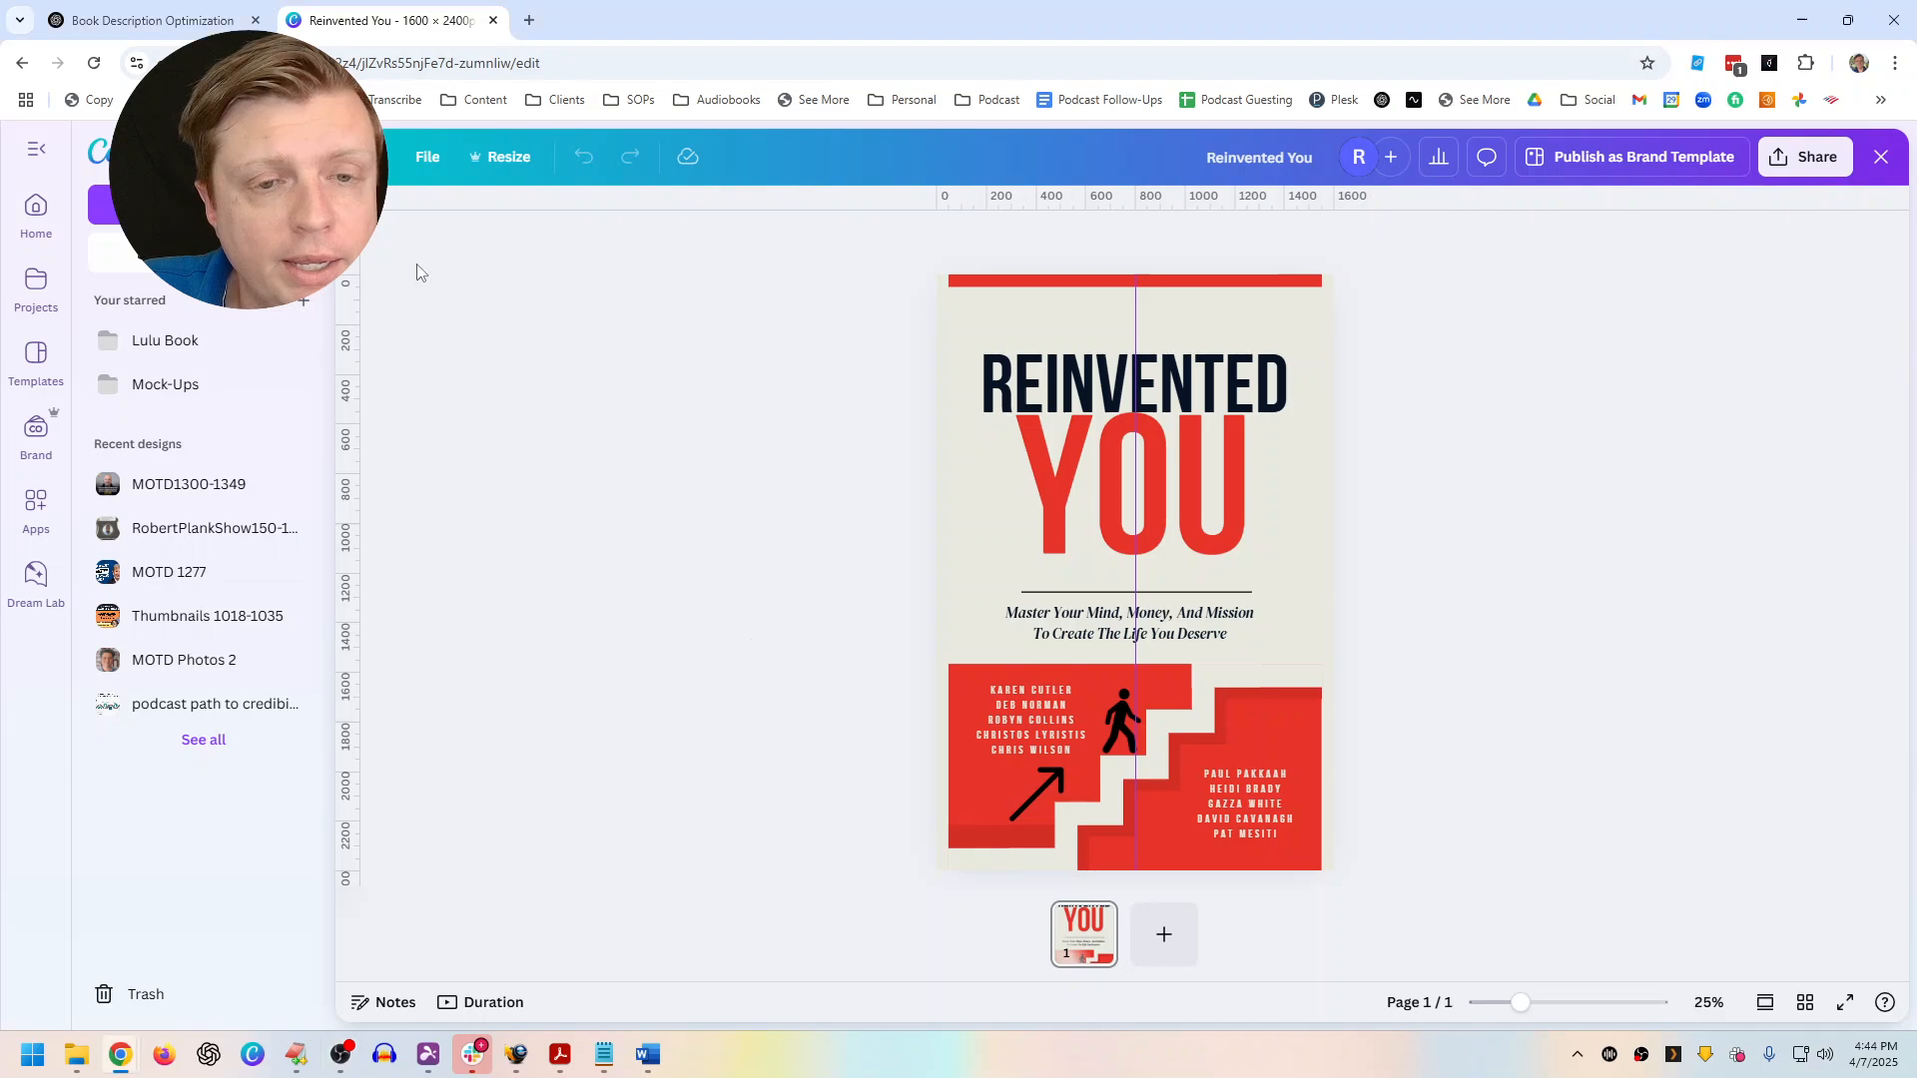
Copy the title "Reinvented You" from the Word manuscript's title page into the Book Title field of the KDP eBook details
left_click(214, 30)
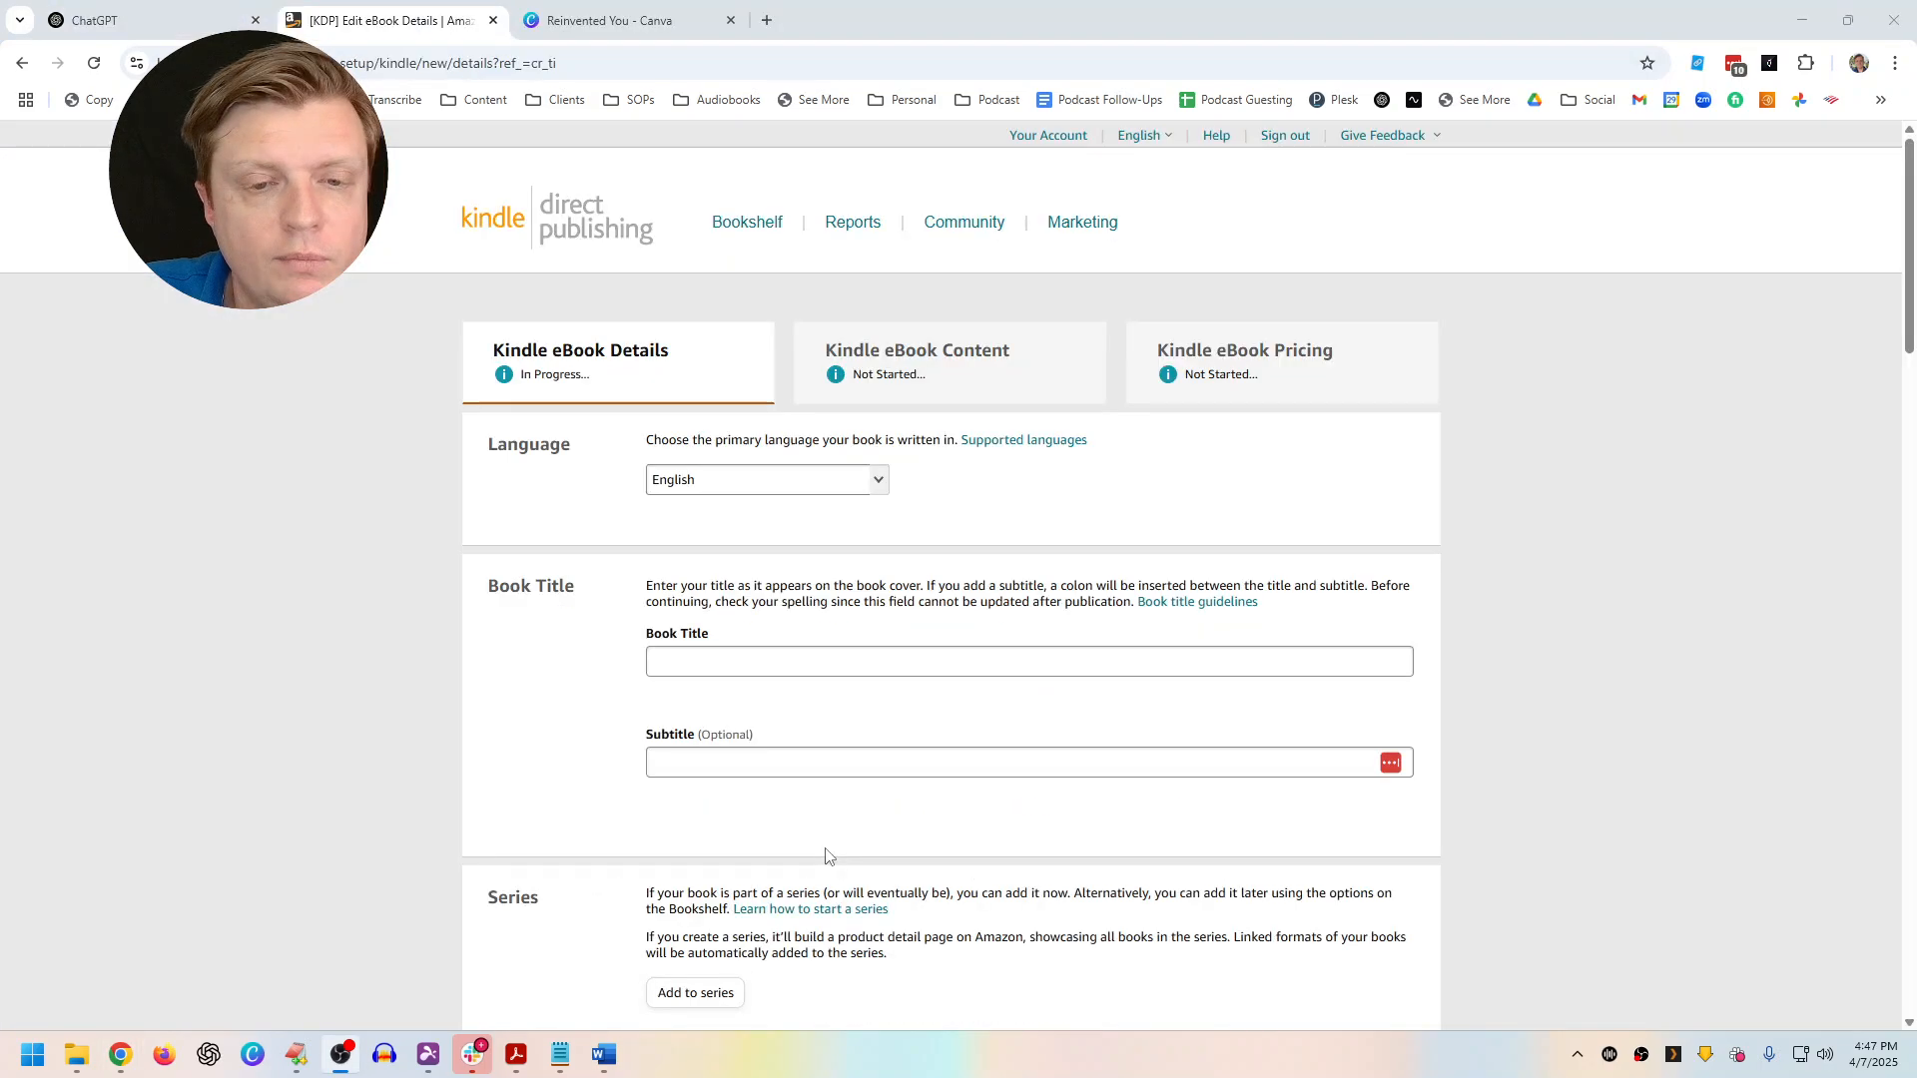
left_click(633, 440)
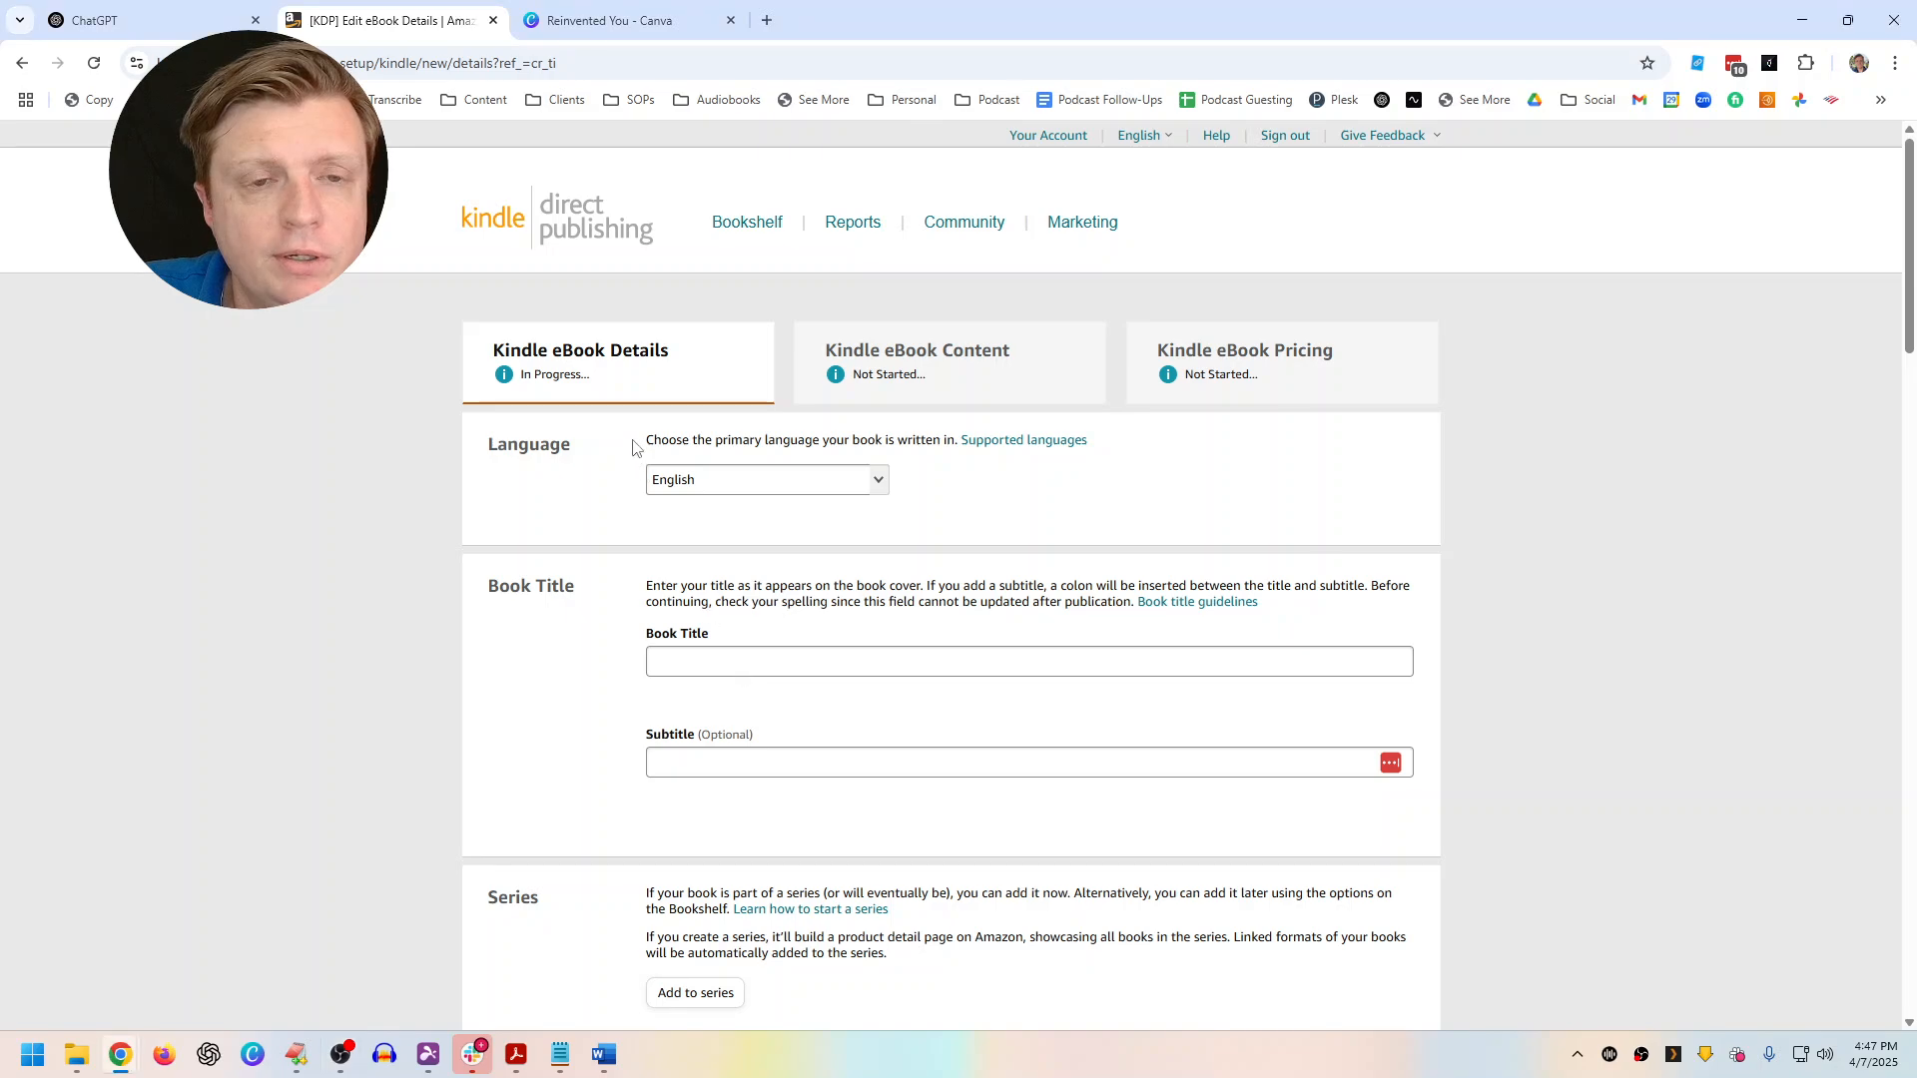
scroll(1115, 396, "down", 1)
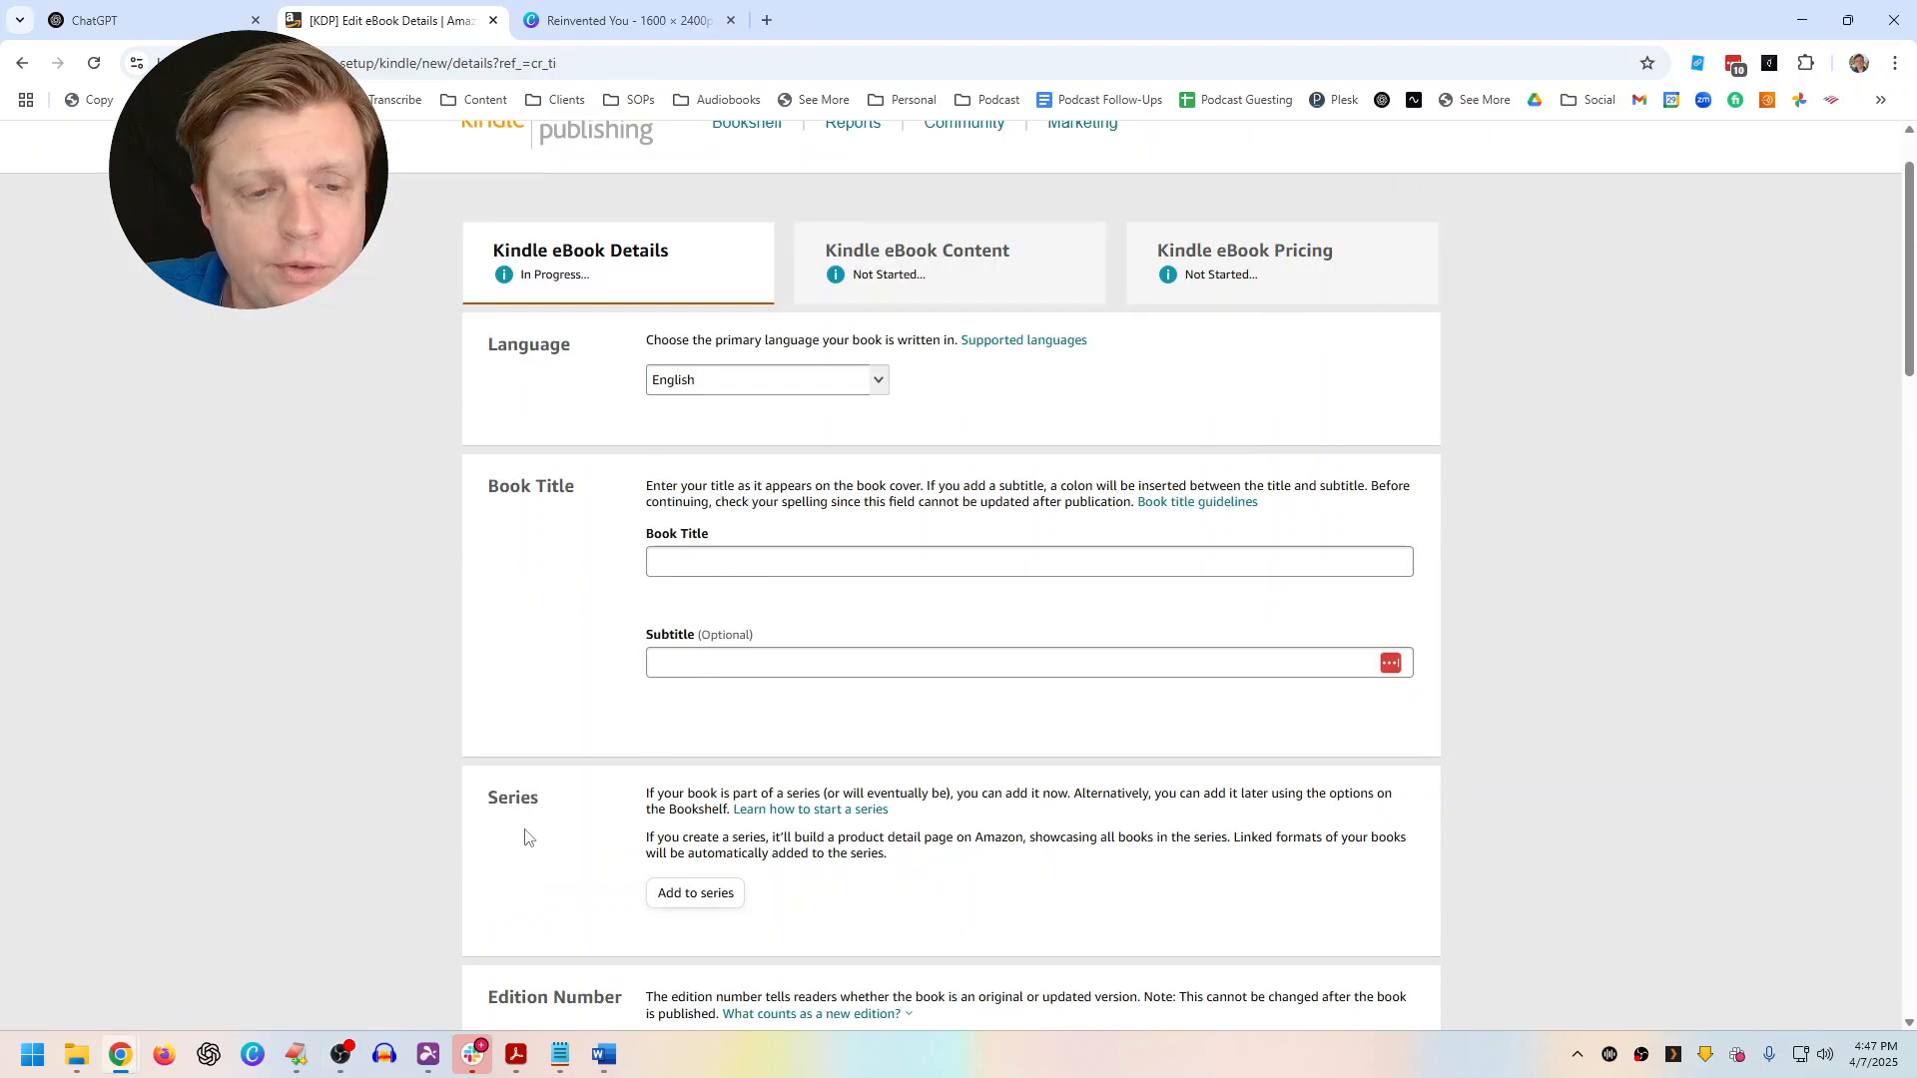
left_click(603, 1055)
scroll(496, 562, "up", 10)
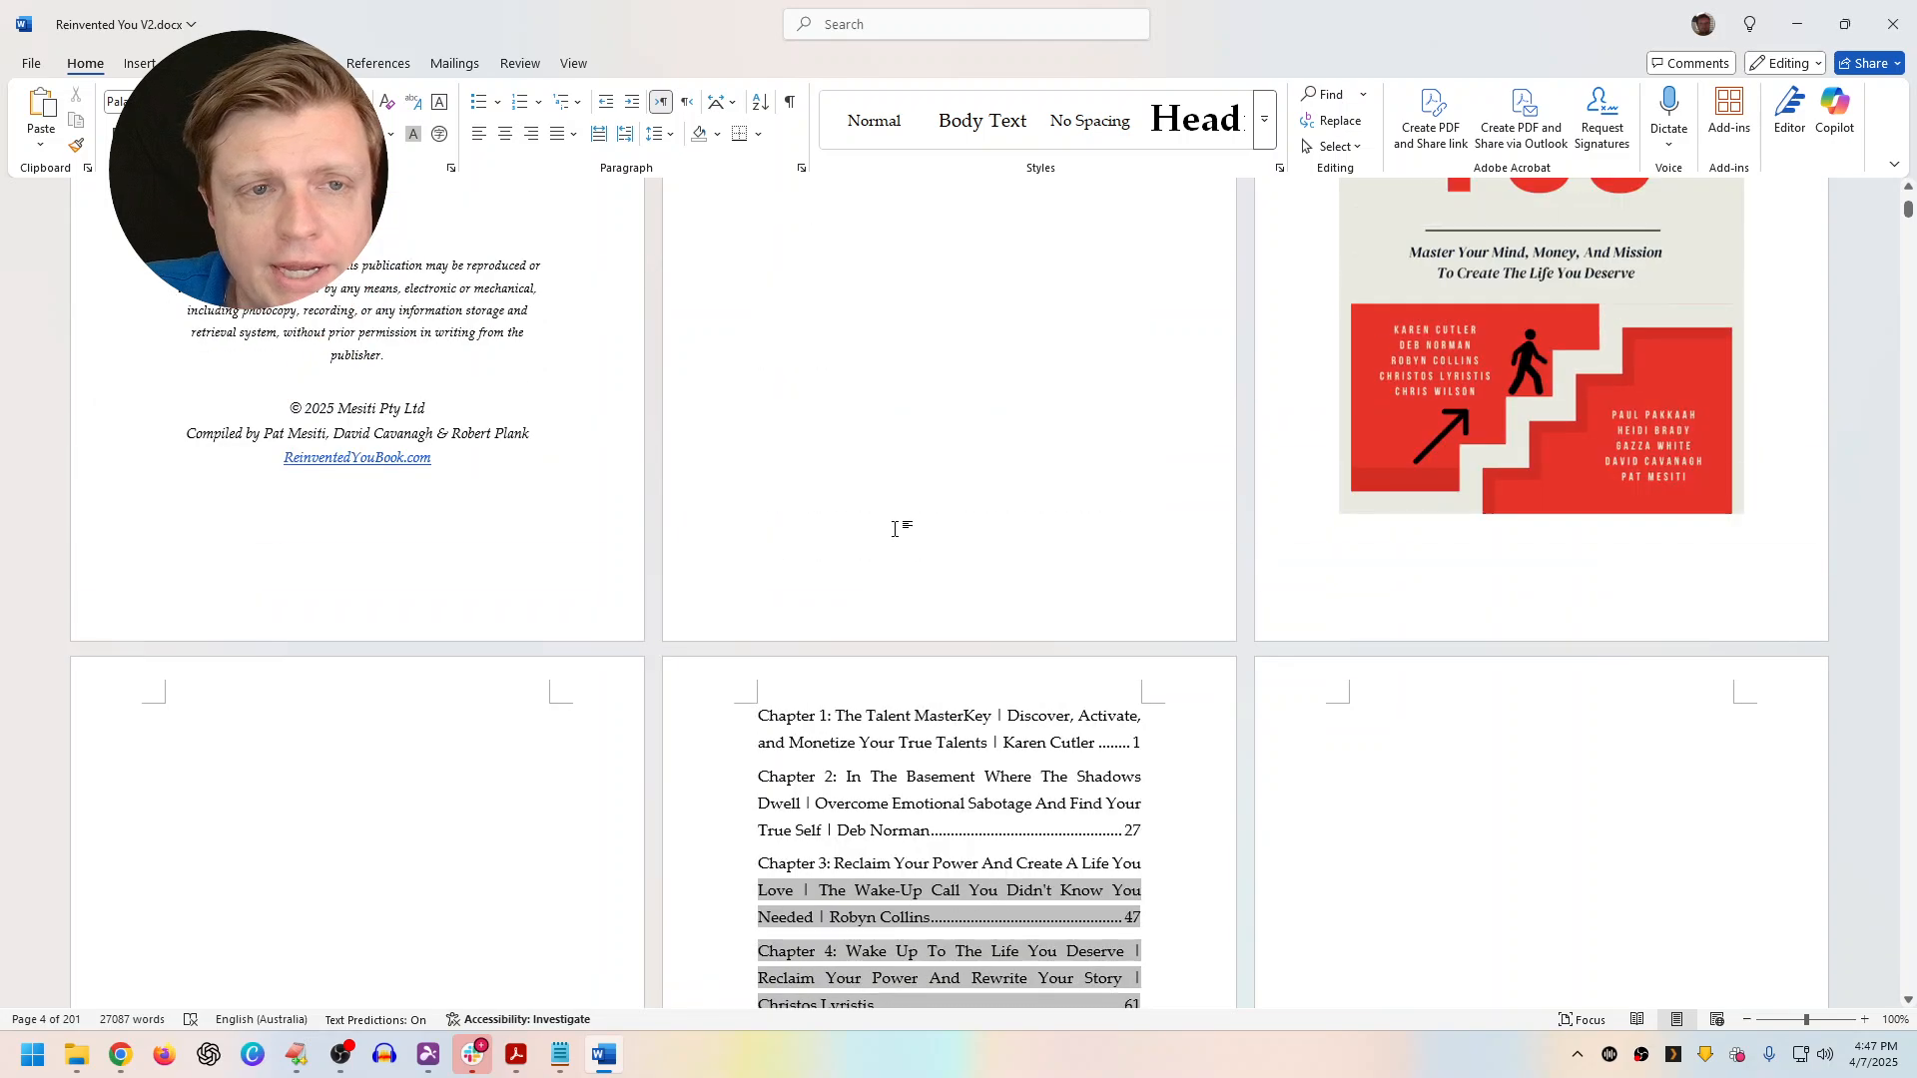
triple_click(293, 349)
key("ctrl+c")
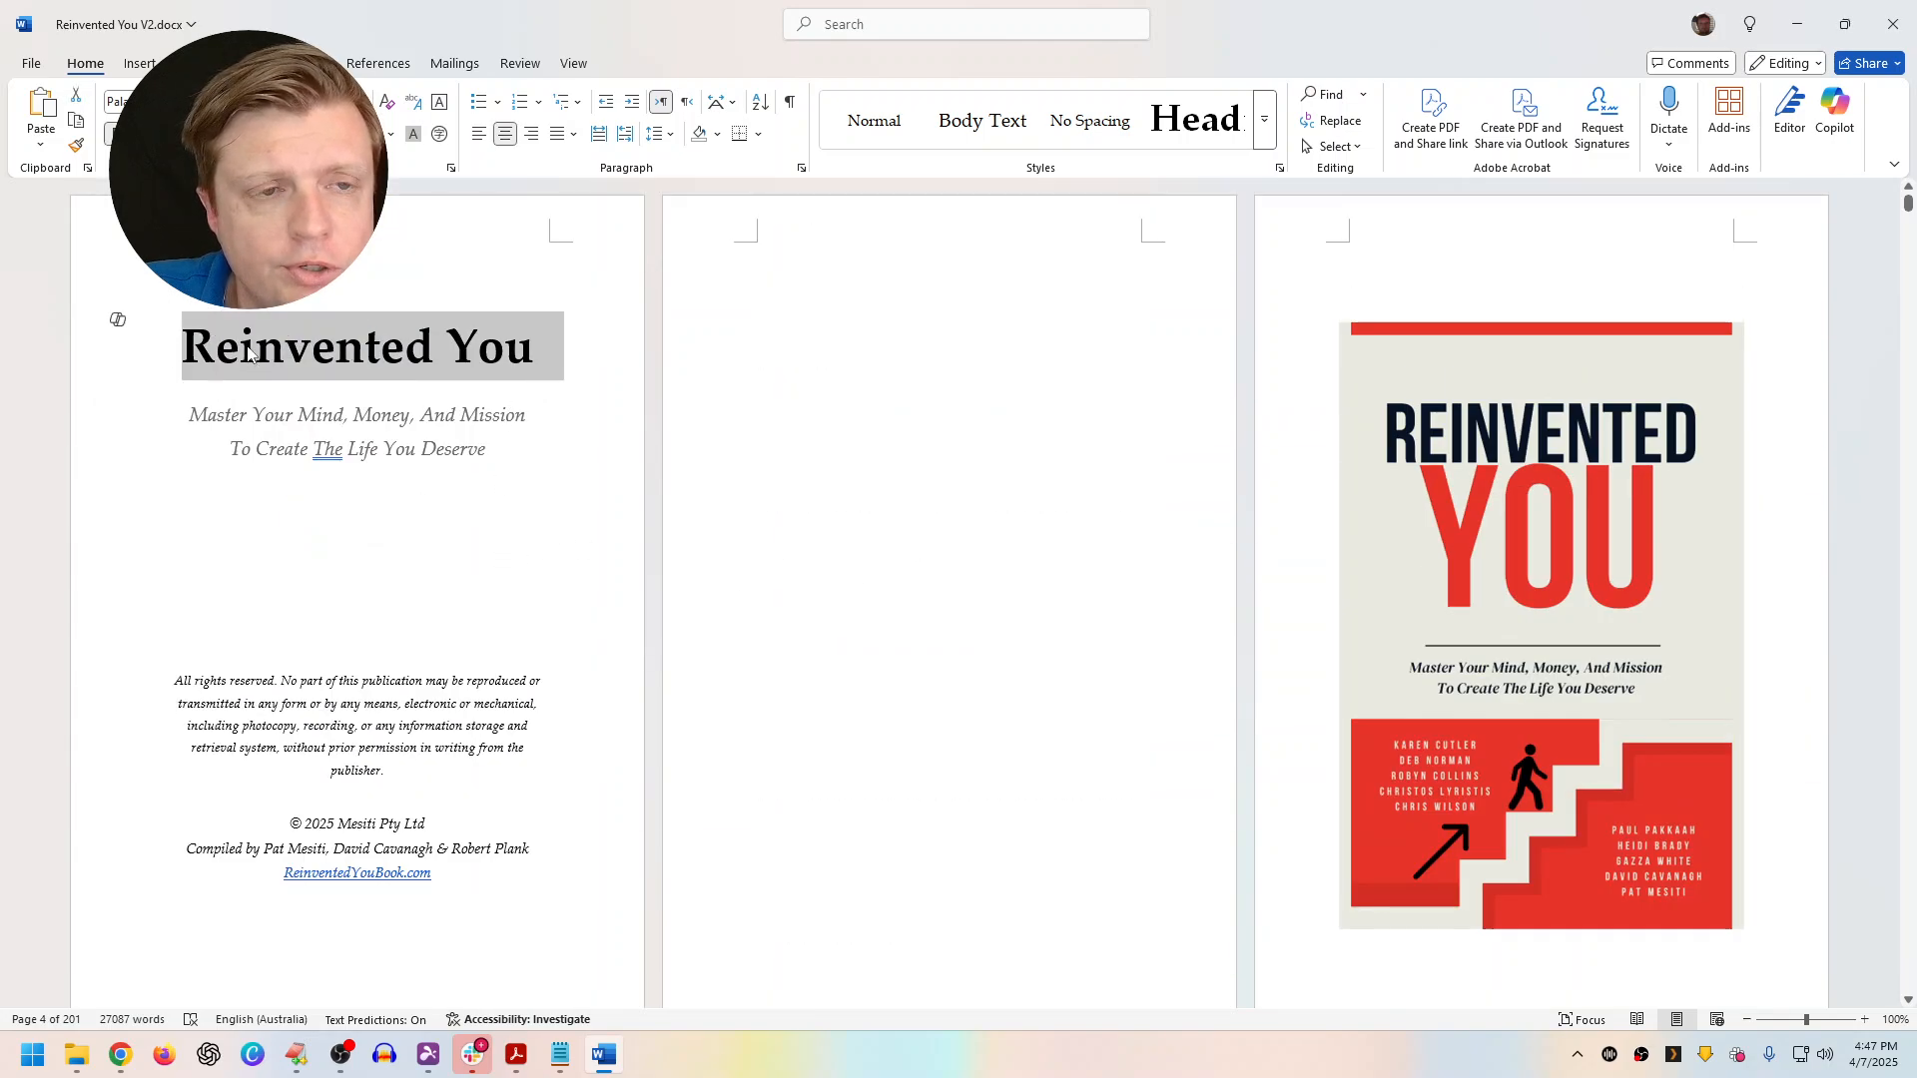
left_click(1796, 25)
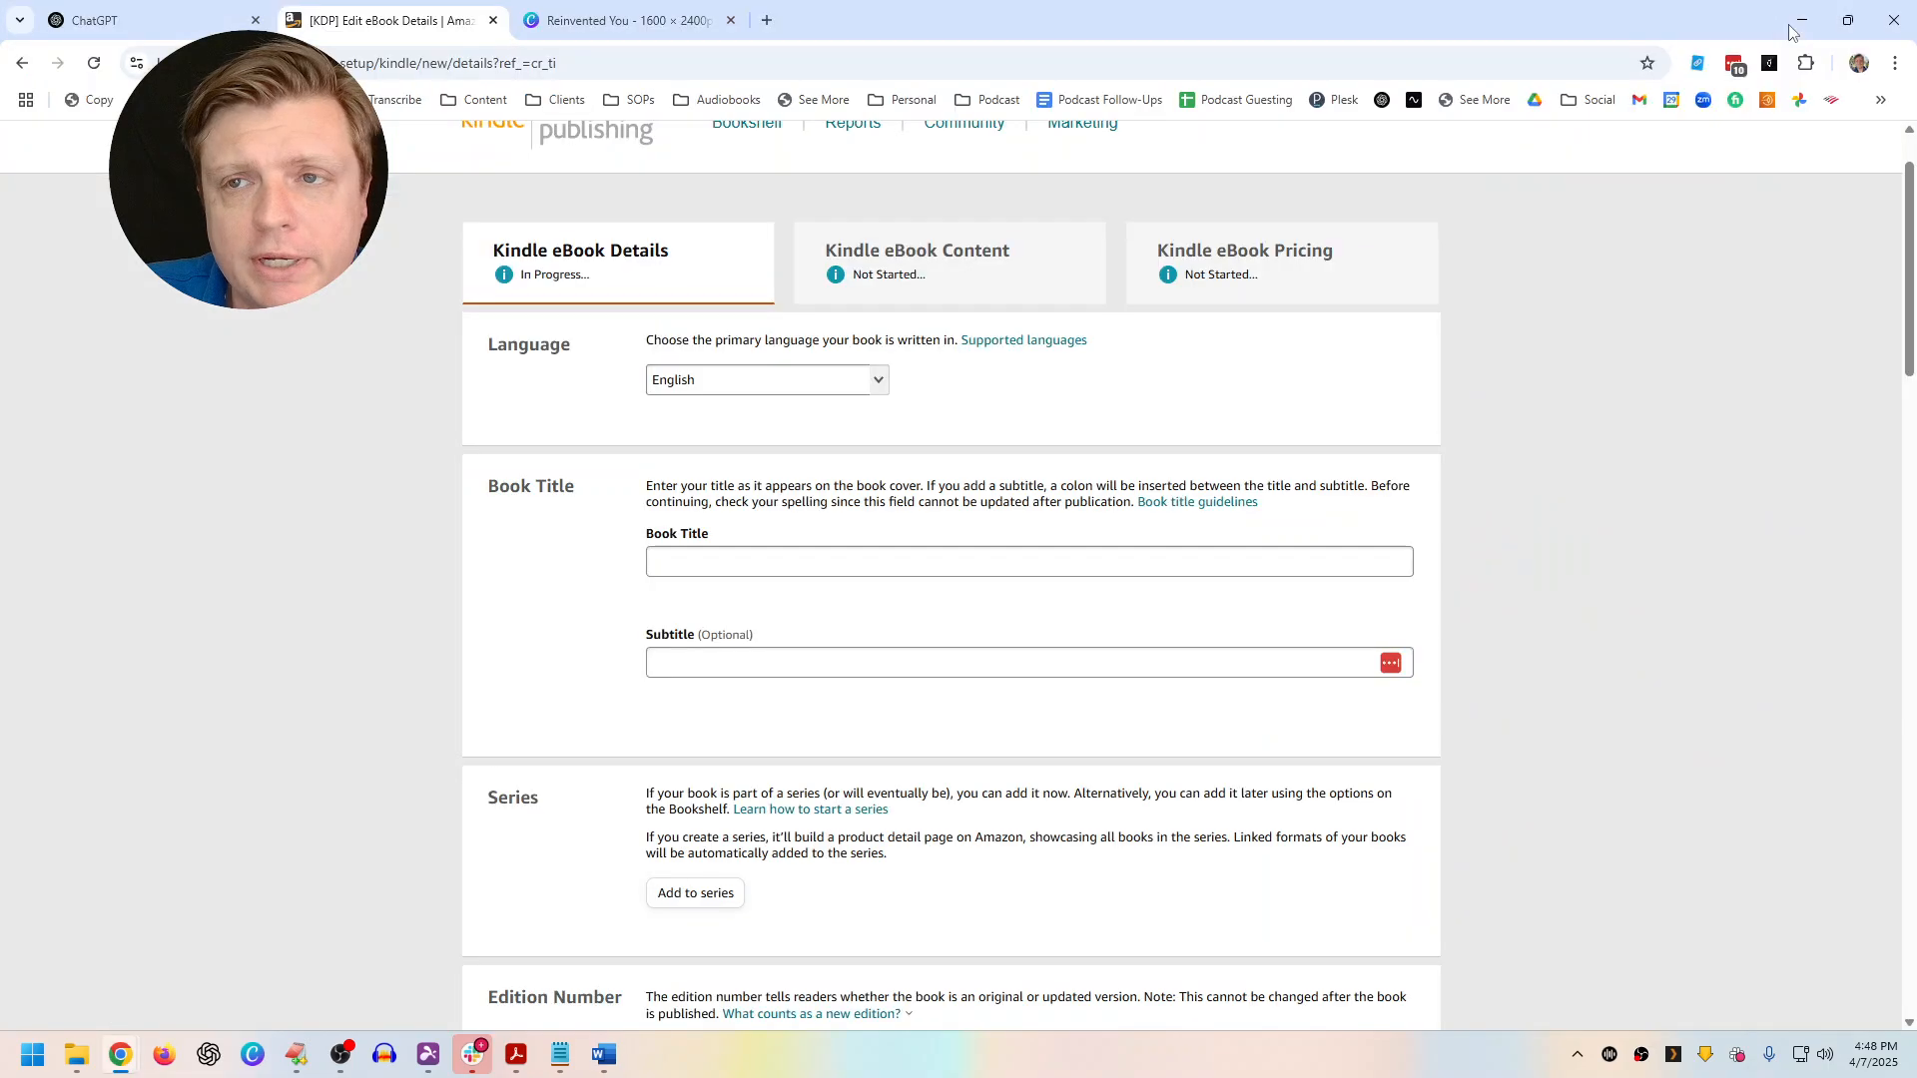
left_click(749, 552)
key("ctrl+v")
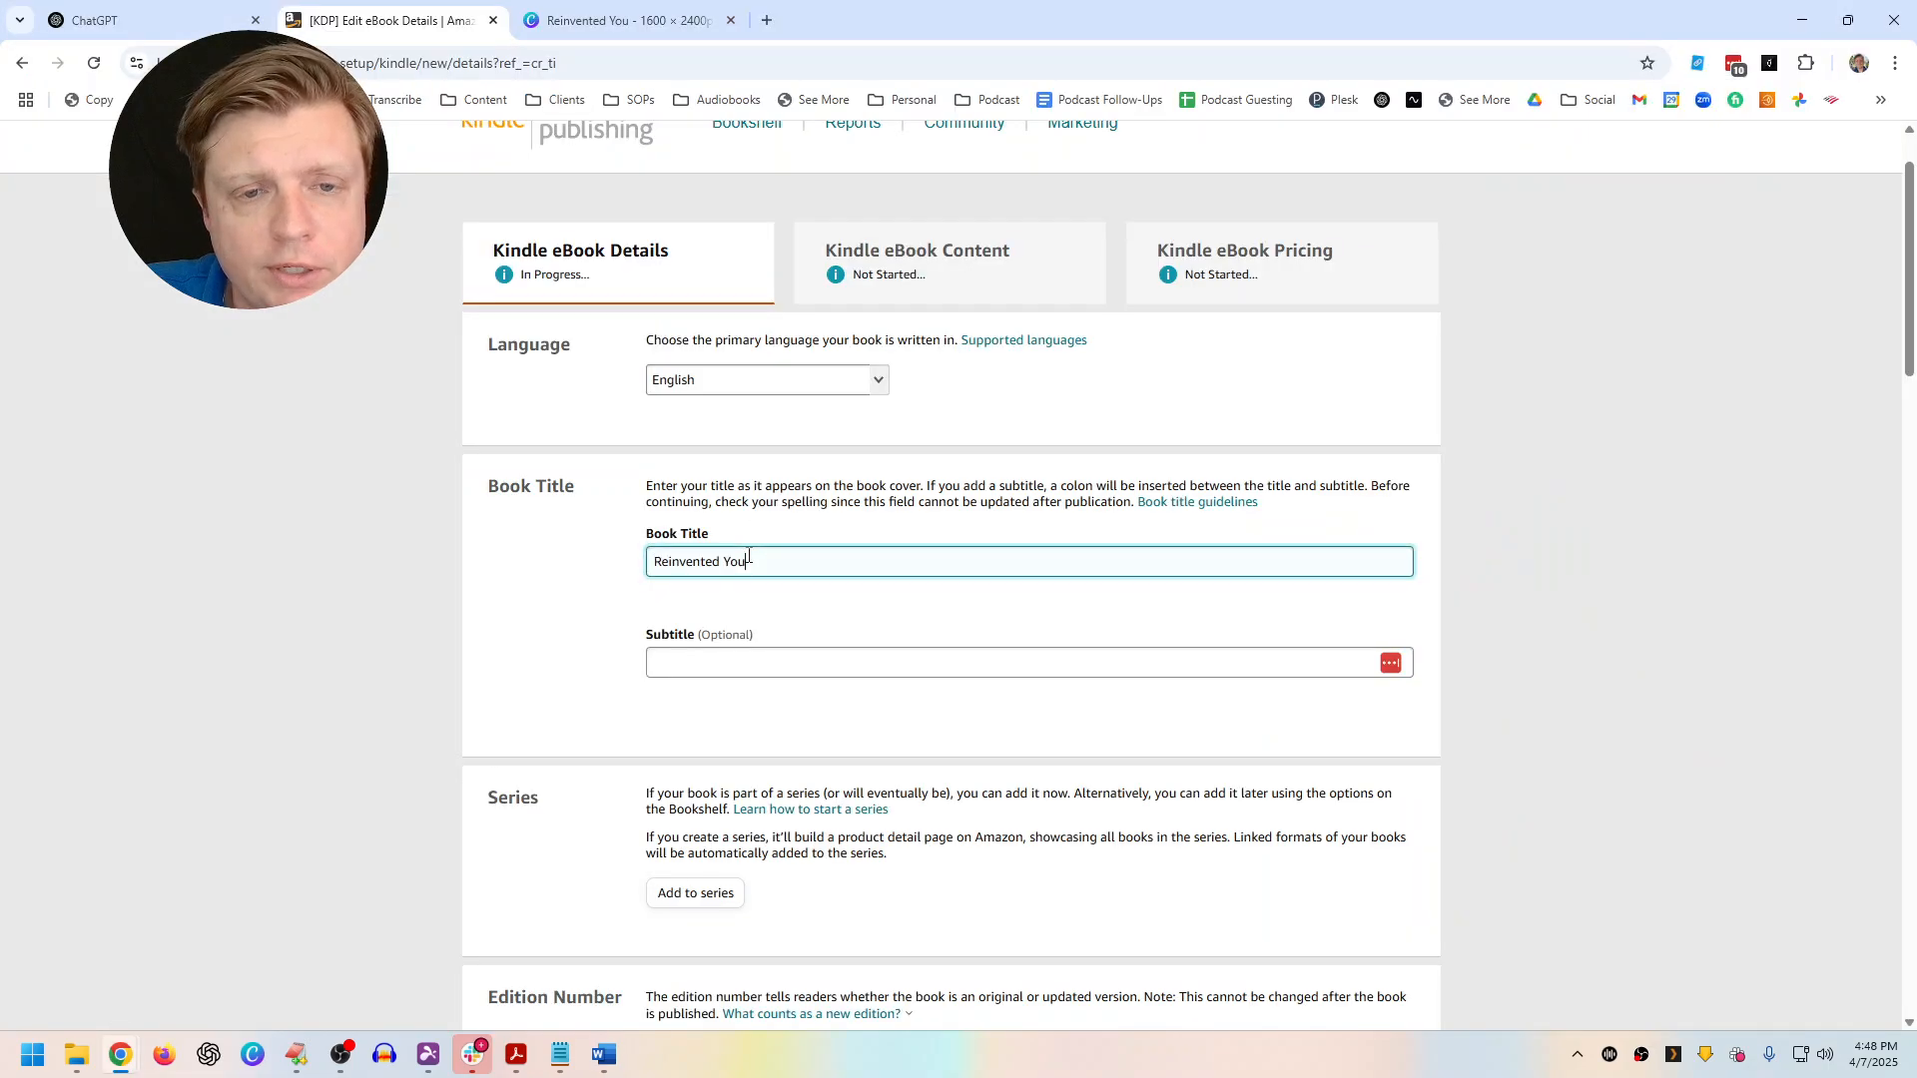
Copy the manuscript's subtitle "Master Your Mind, Money, And Mission To Create The Life You Deserve" from Word into KDP's Subtitle field
left_click(603, 1054)
left_click(116, 569)
double_click(117, 440)
key("ctrl+c")
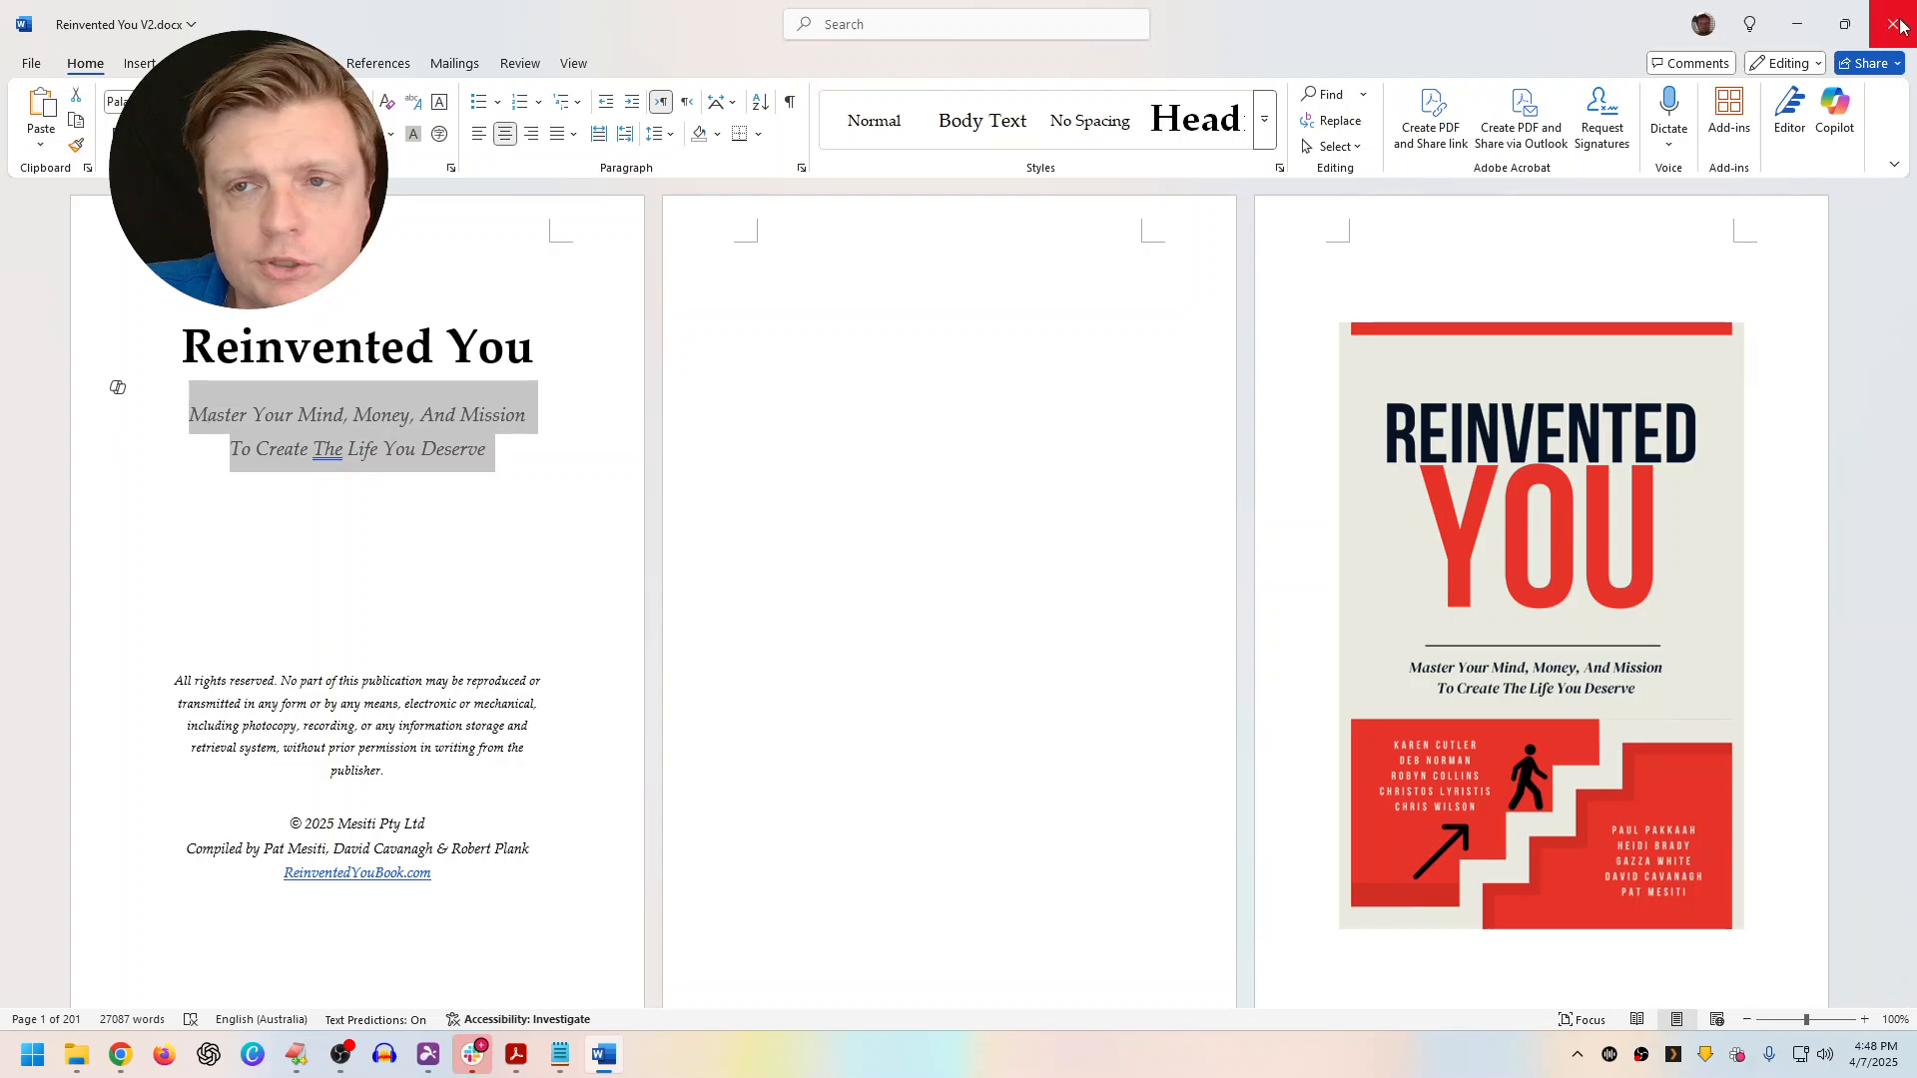
left_click(1796, 25)
left_click(814, 659)
key("ctrl+v")
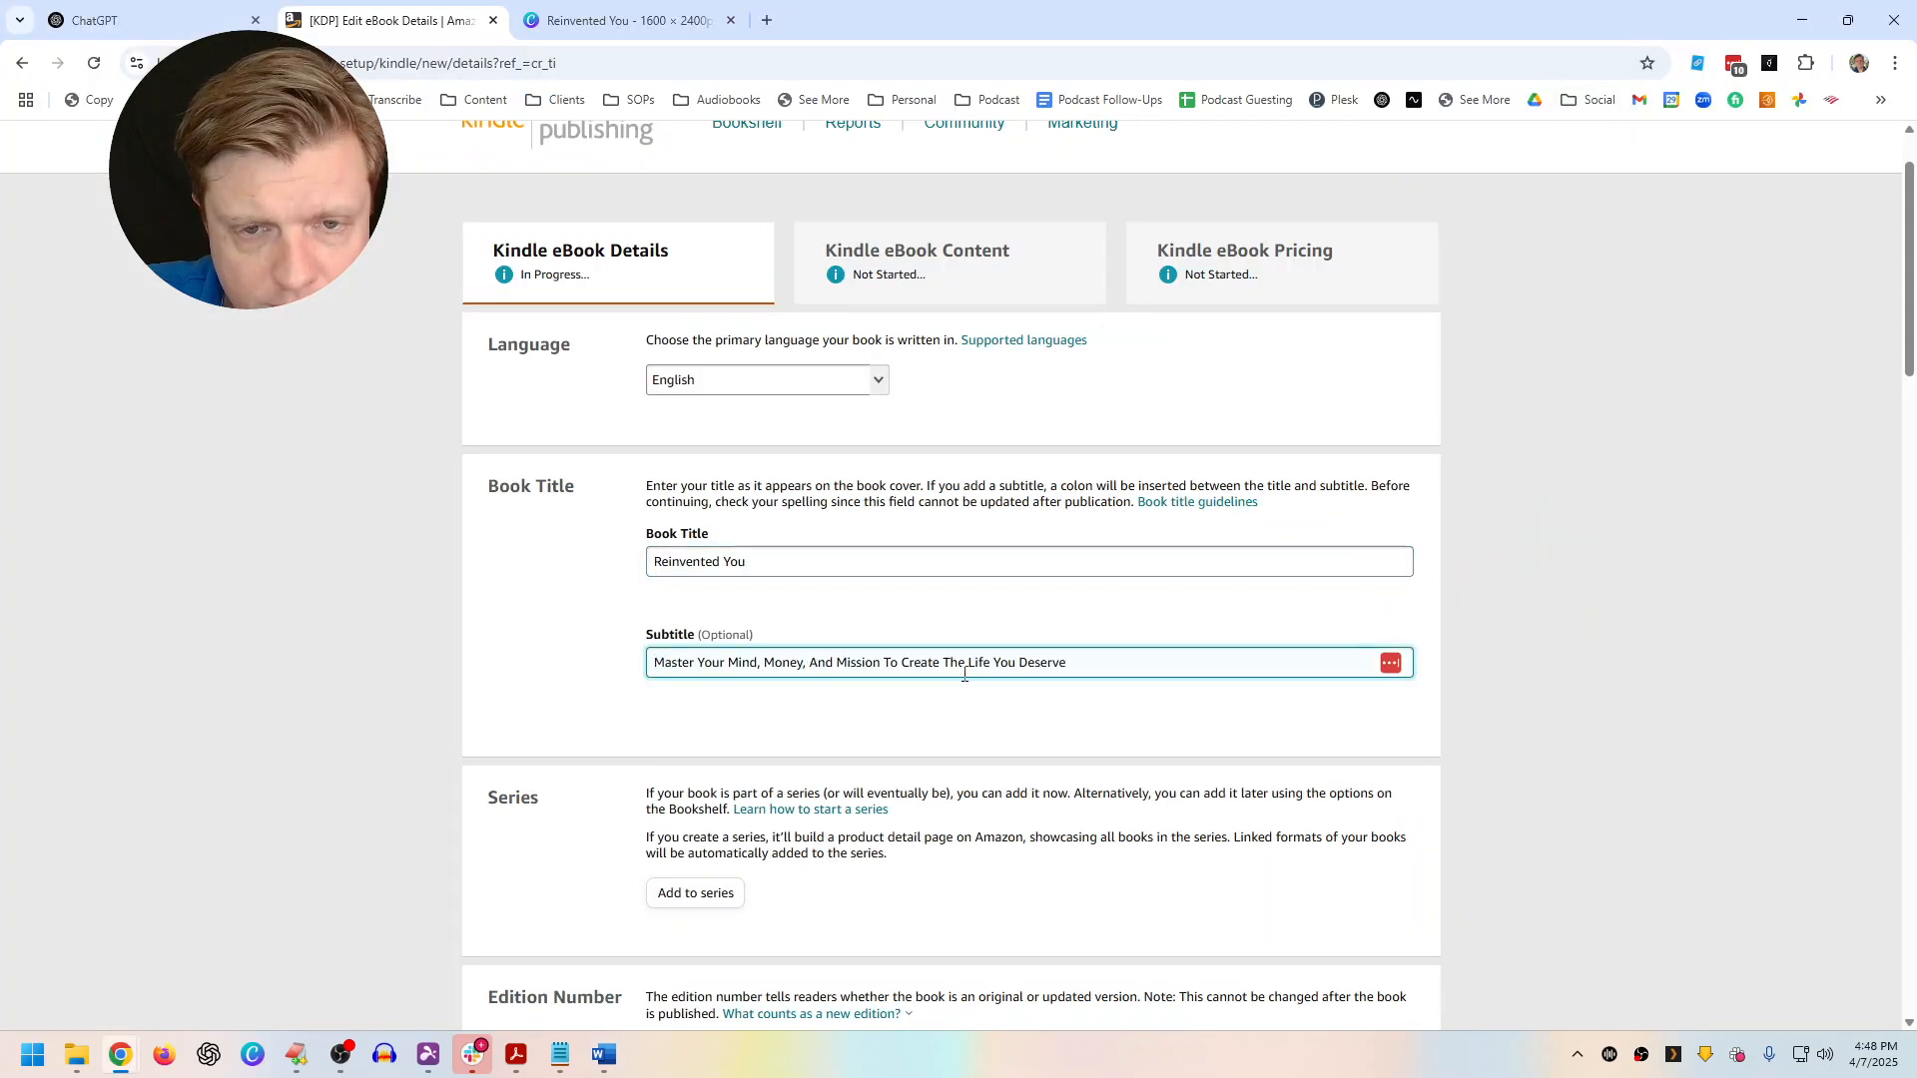
Enter the lead author's first and last name as the Primary Author or Contributor
scroll(1089, 661, "down", 8)
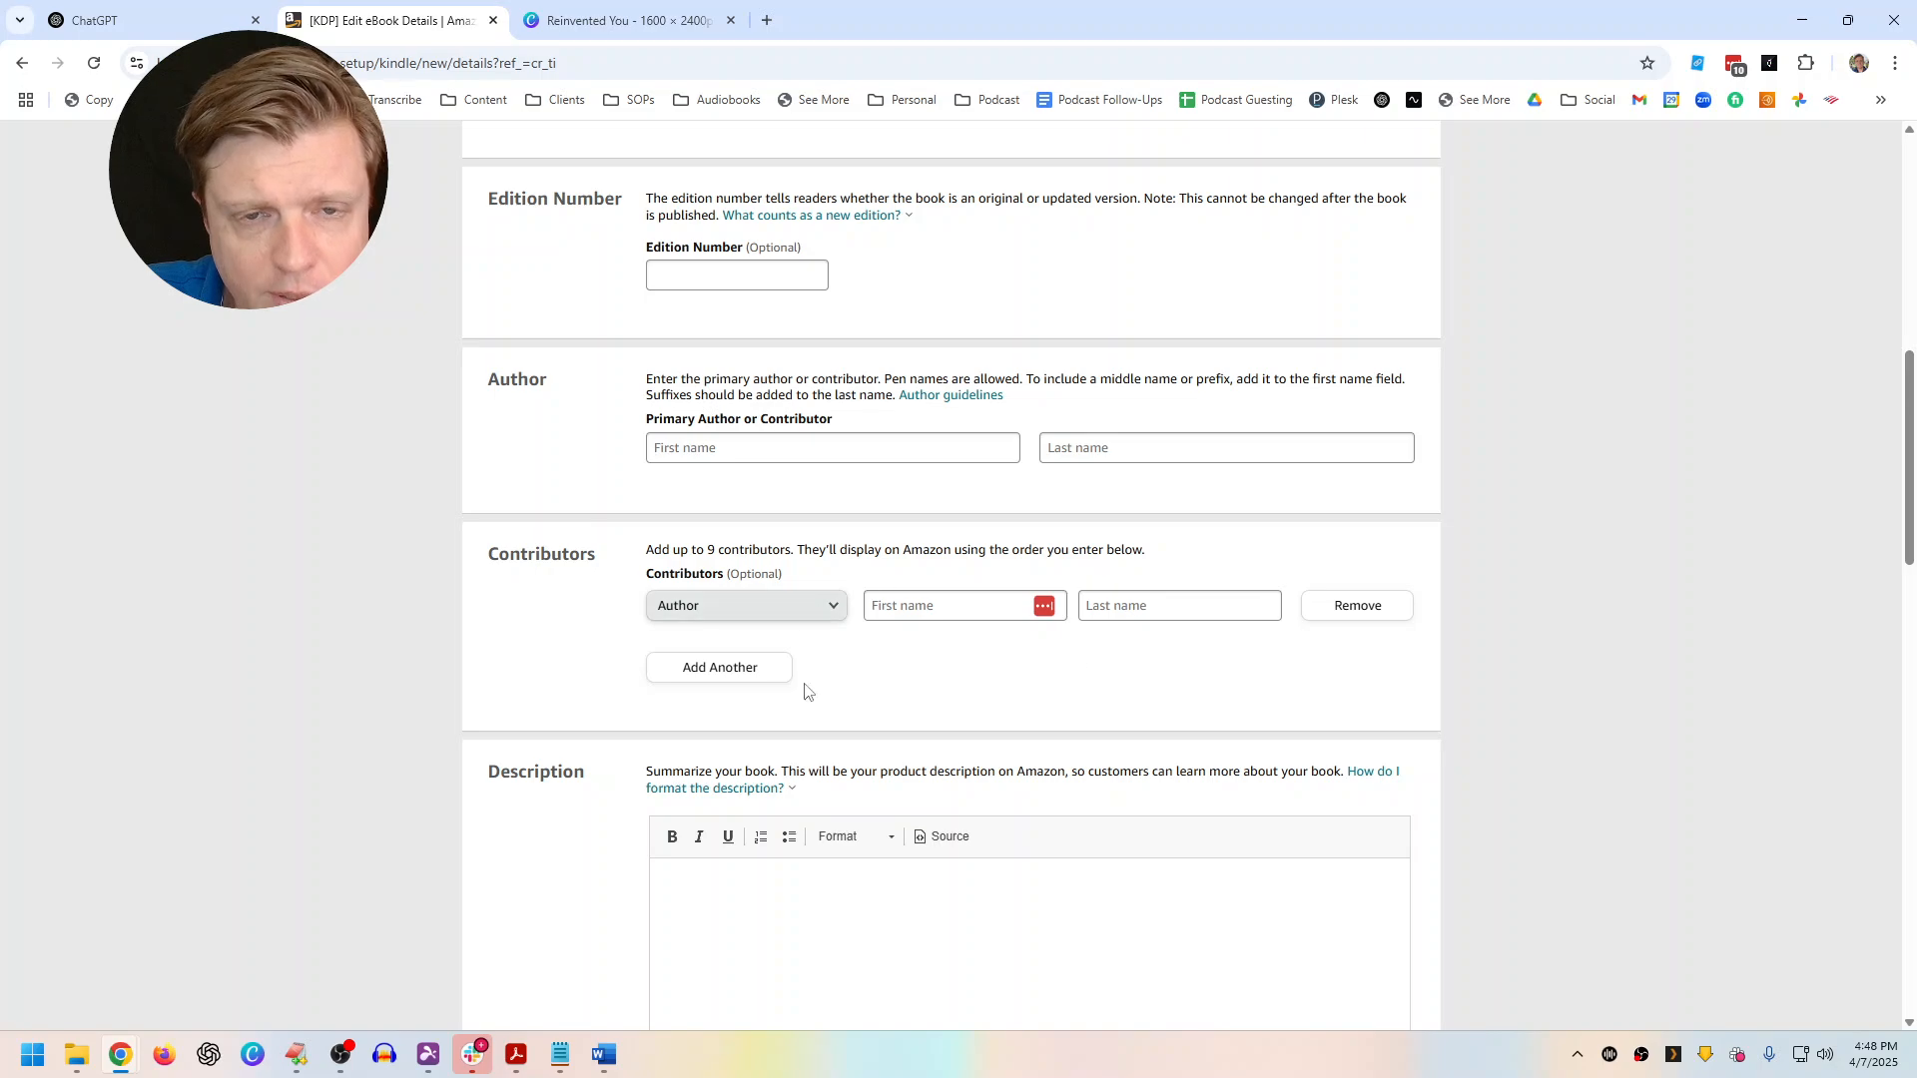
left_click(698, 460)
type("Pat")
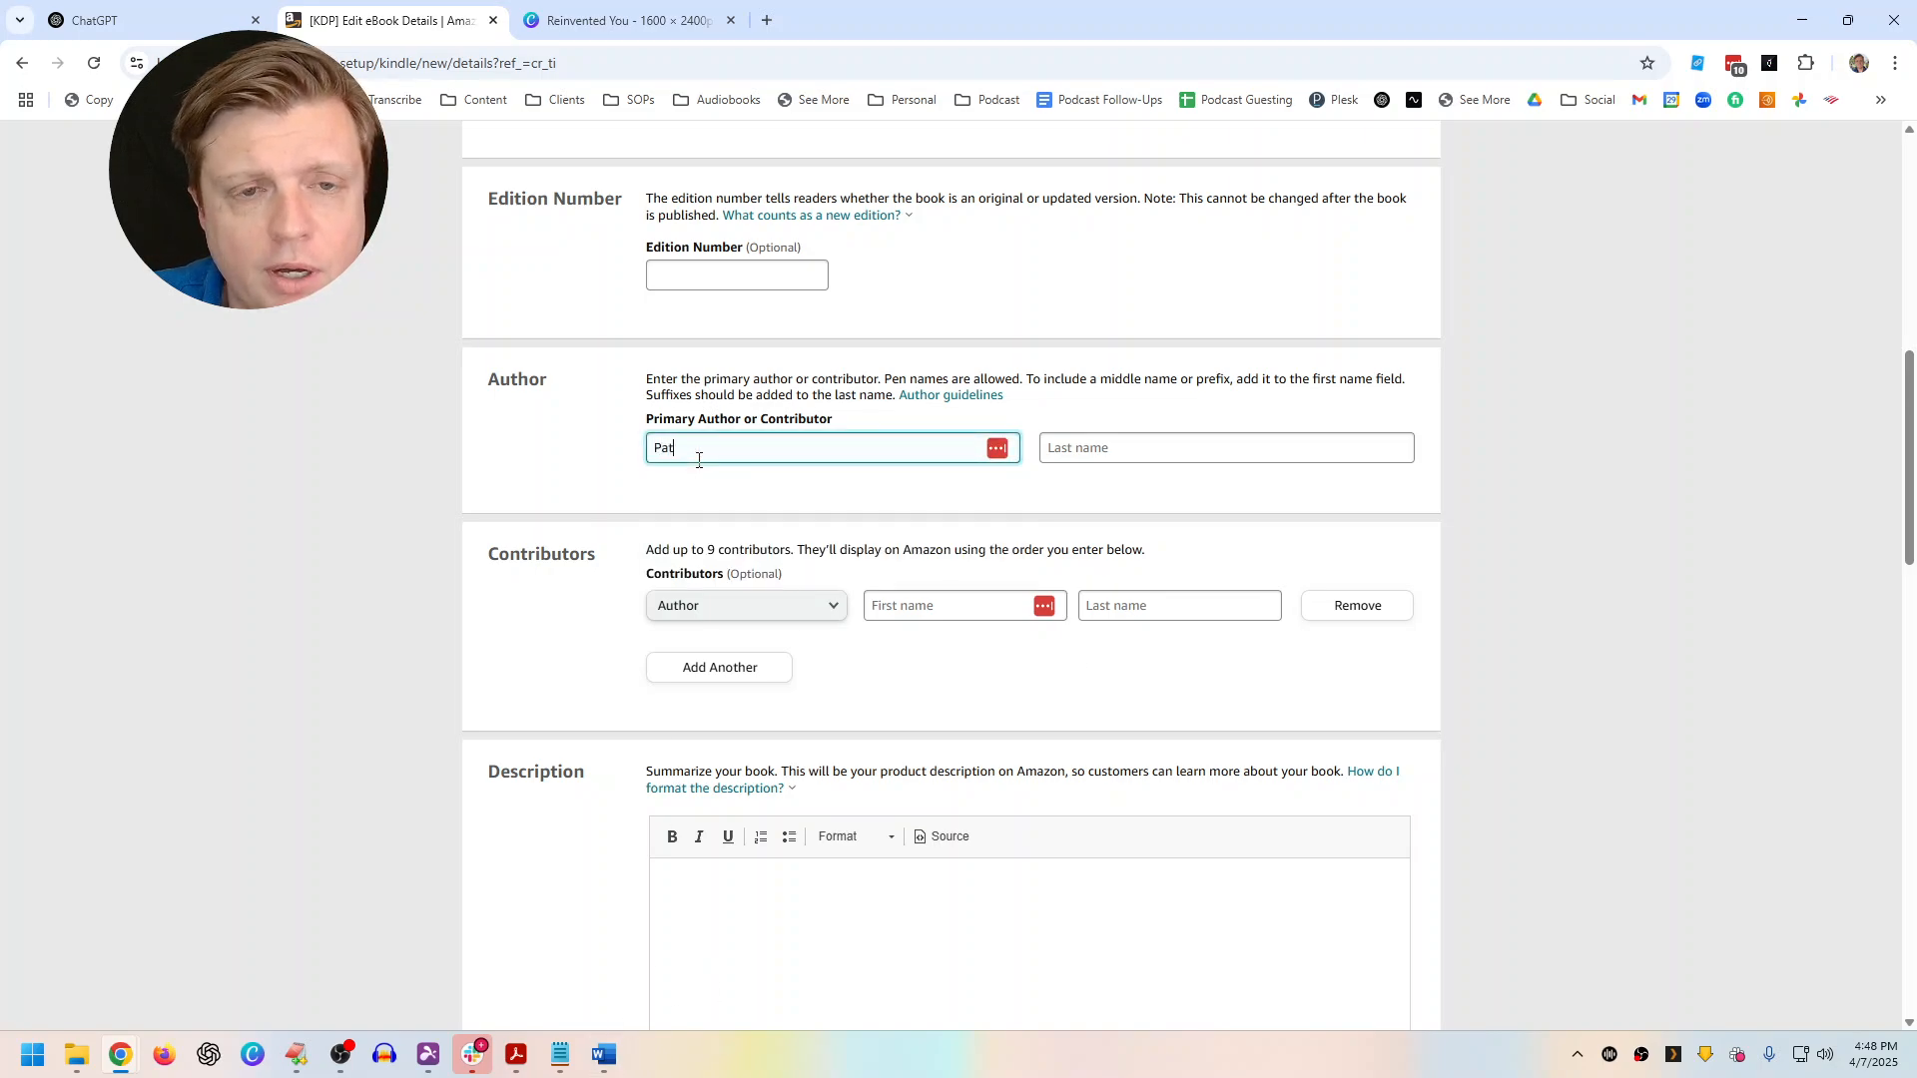
key("Tab")
type("Mes")
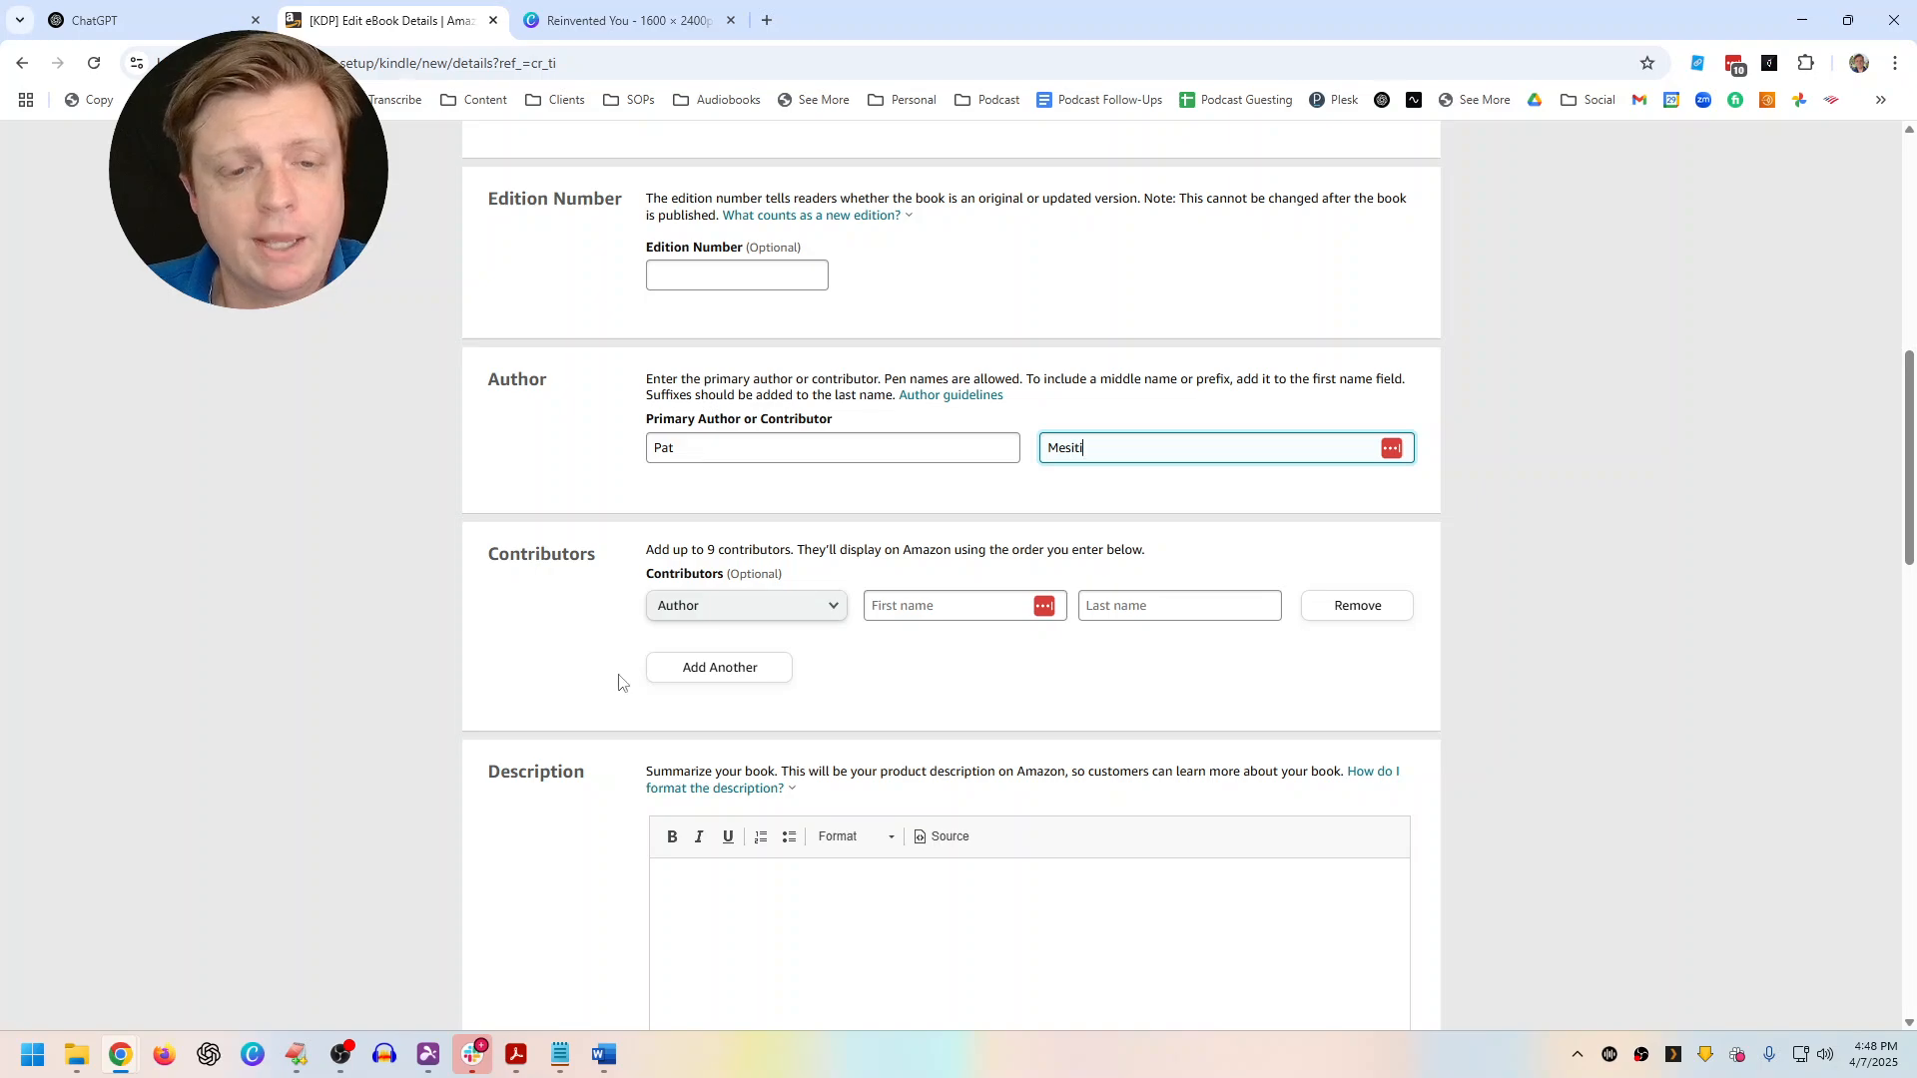
Copy the ten-chapter table of contents from the Word manuscript and paste it into a new Notepad document
left_click(603, 1055)
scroll(779, 710, "down", 10)
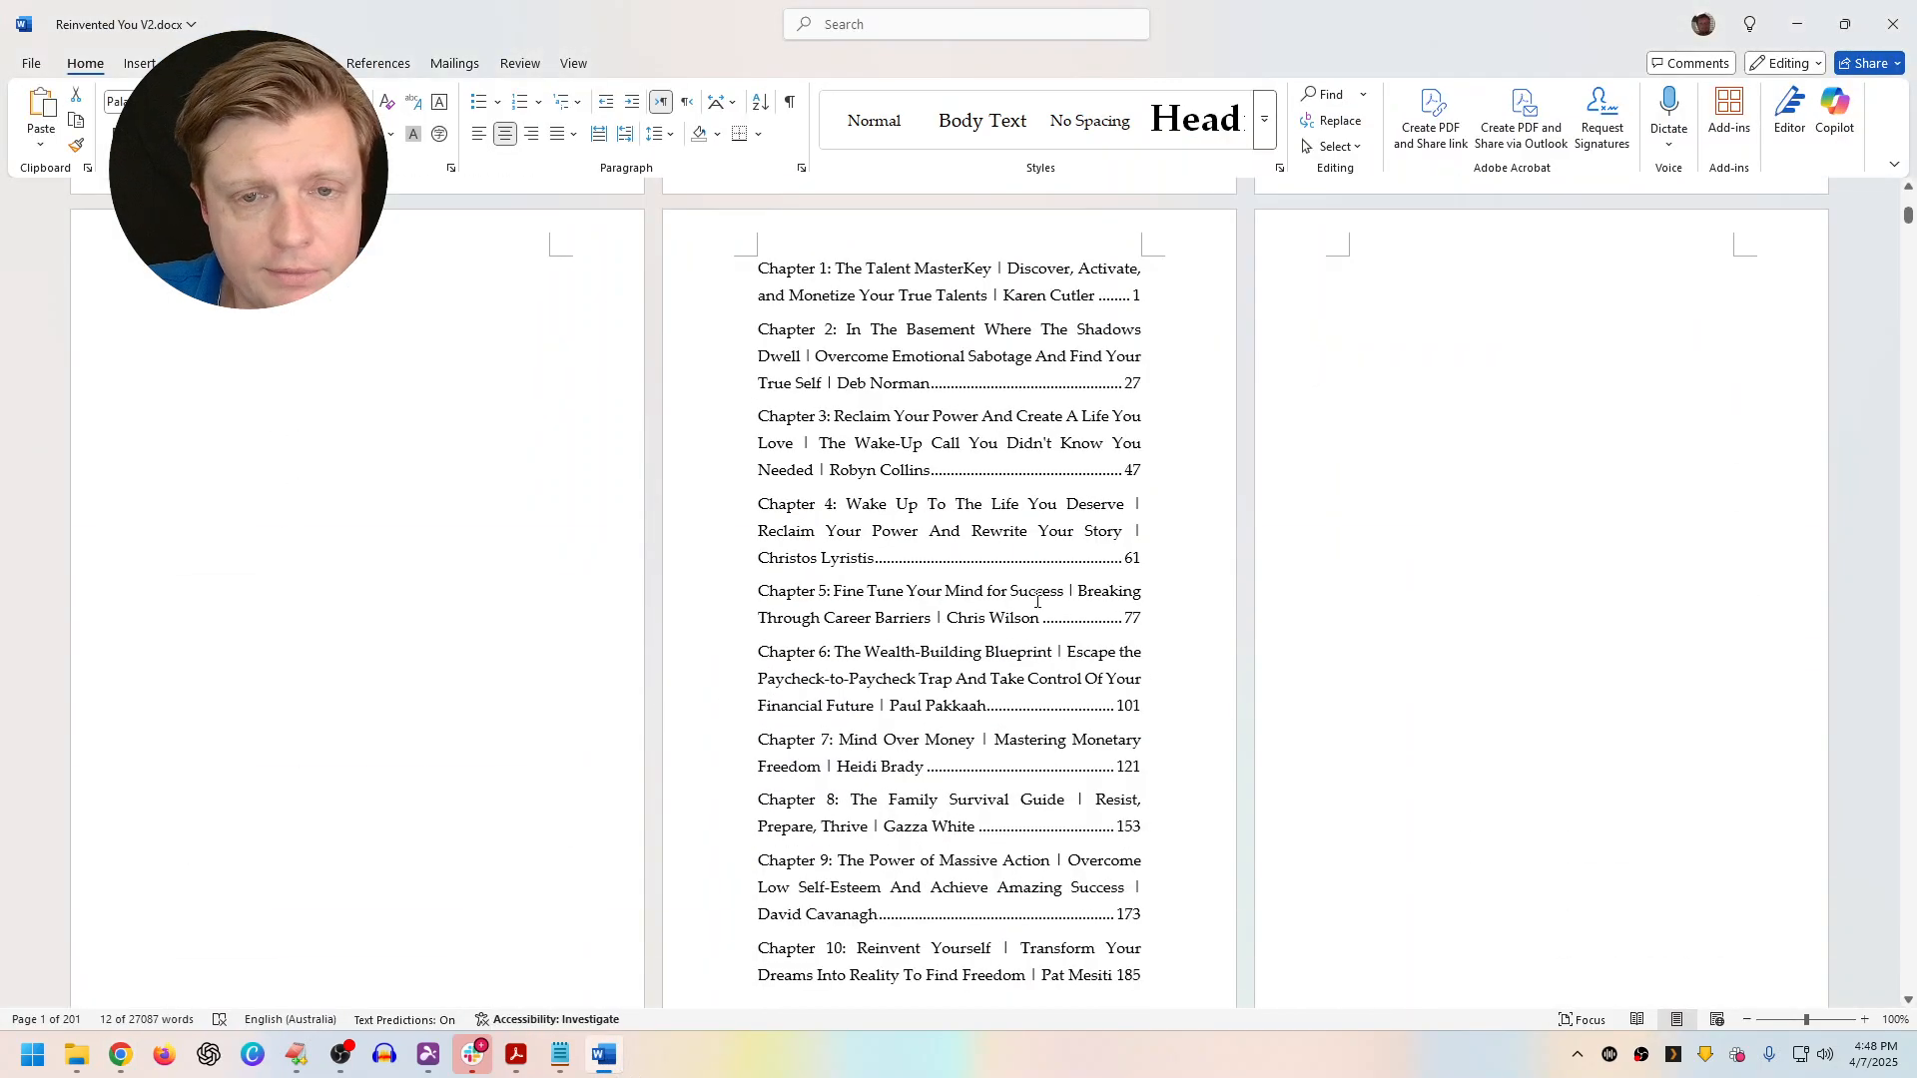
left_click(1036, 495)
left_click_drag(1152, 879, 825, 277)
key("ctrl+c")
key("super+r")
type("notepad")
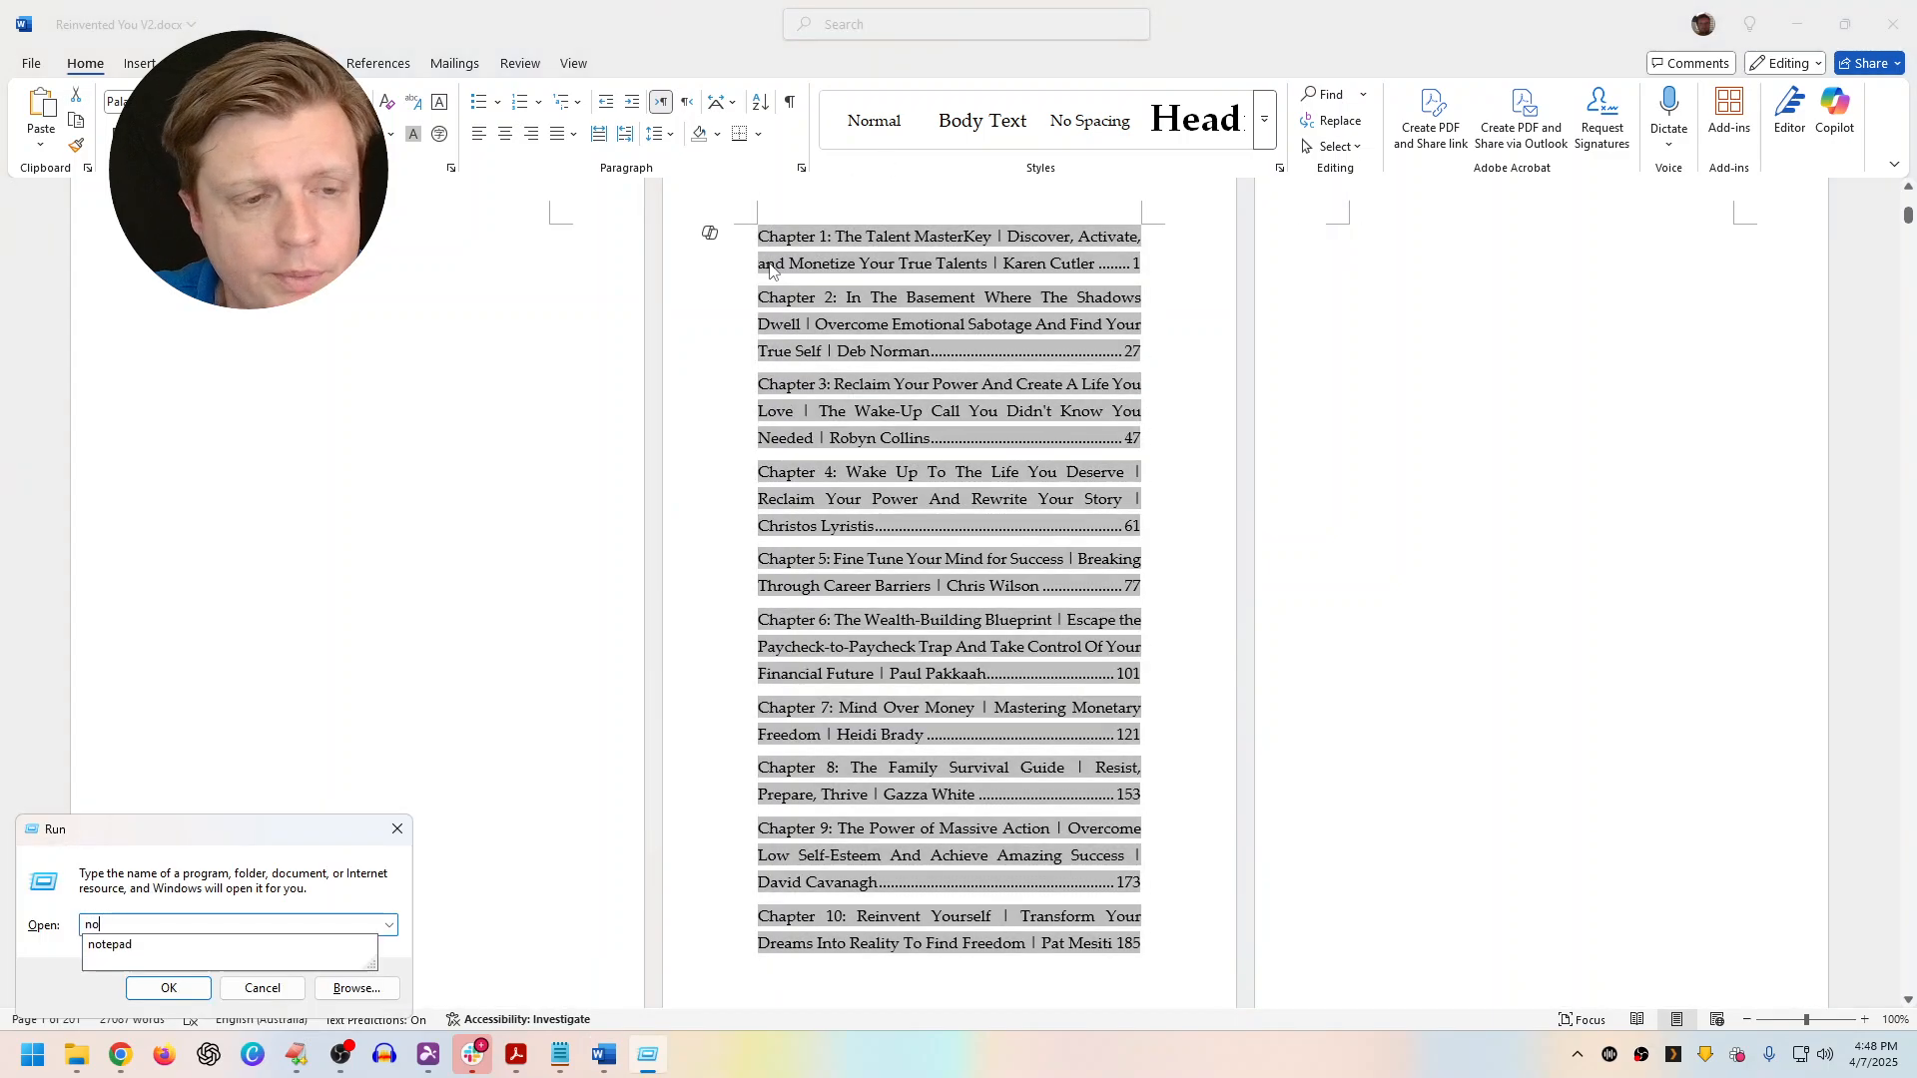
key("Return")
key("ctrl+v")
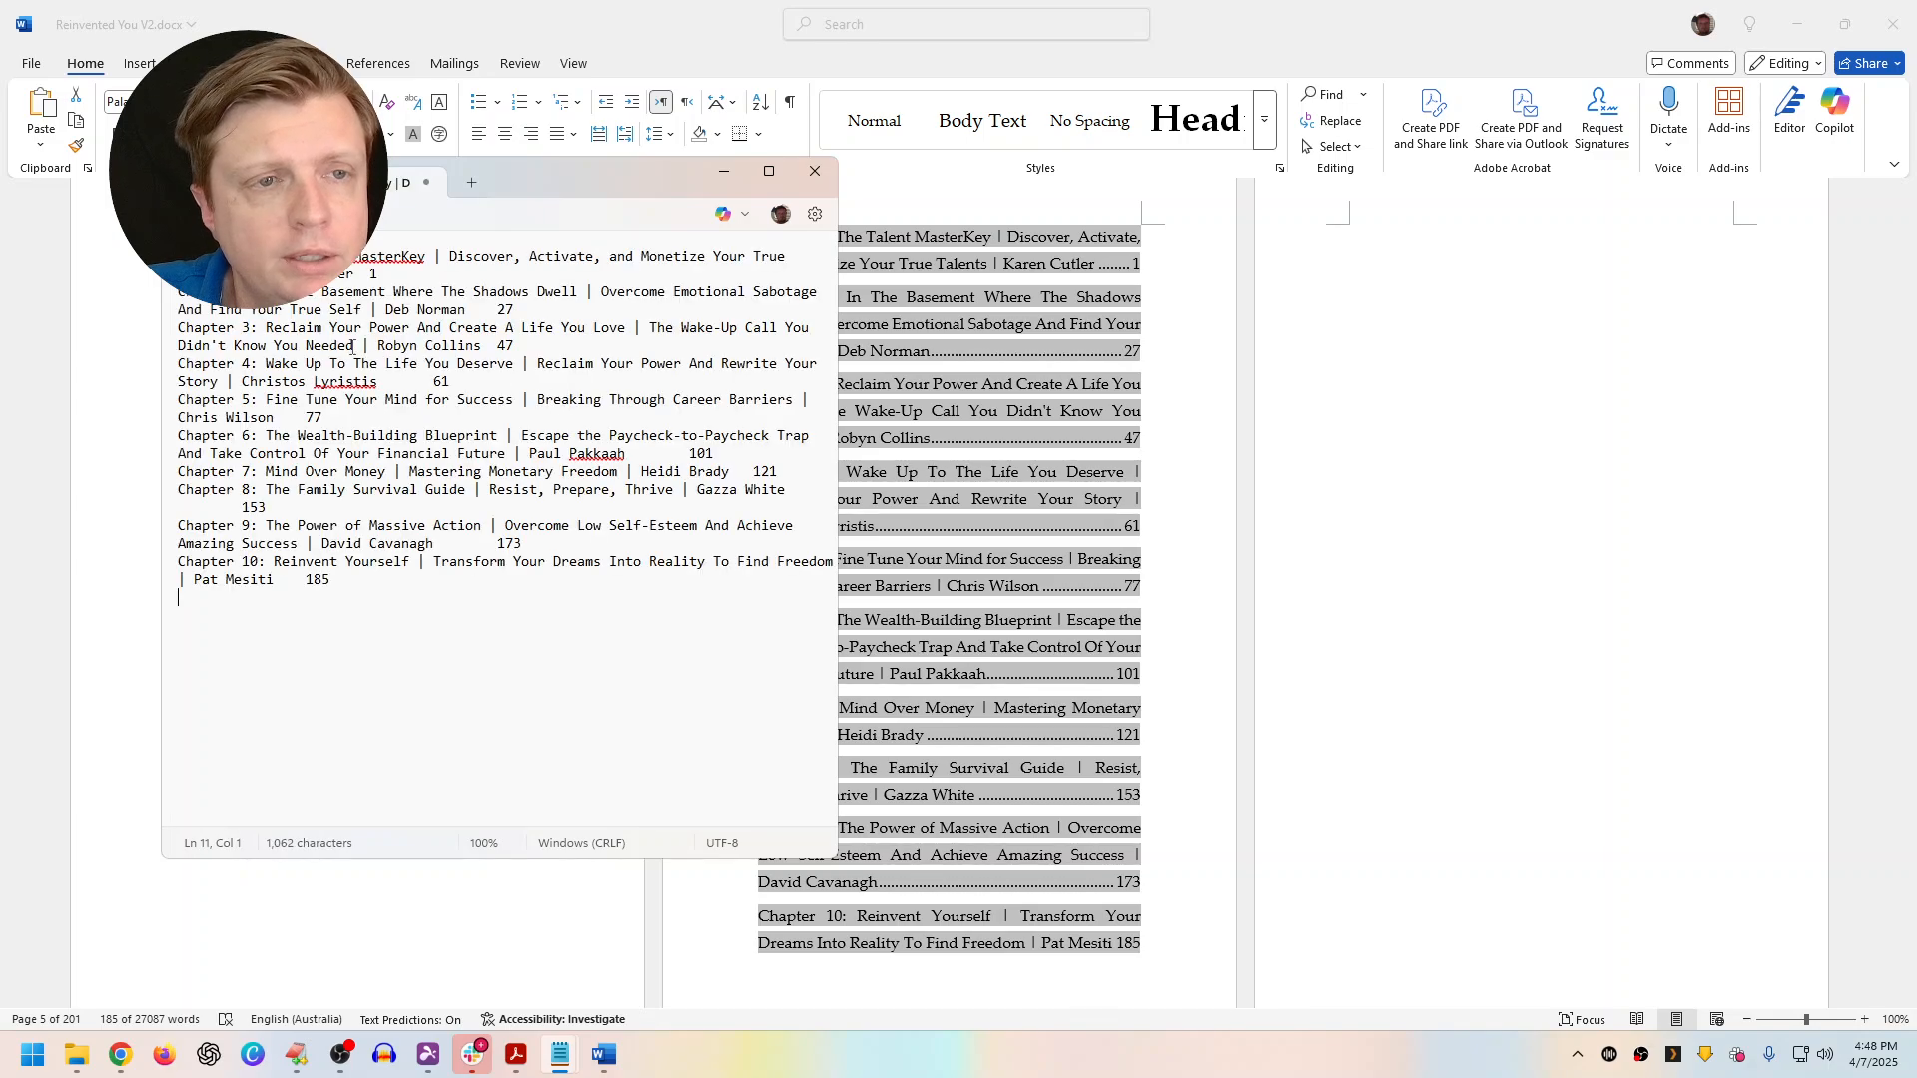
Delete the chapter numbers and titles from the Chapter 1 to 4 lines in Notepad, keeping the author names
key("ctrl+shift+Home")
key("BackSpace")
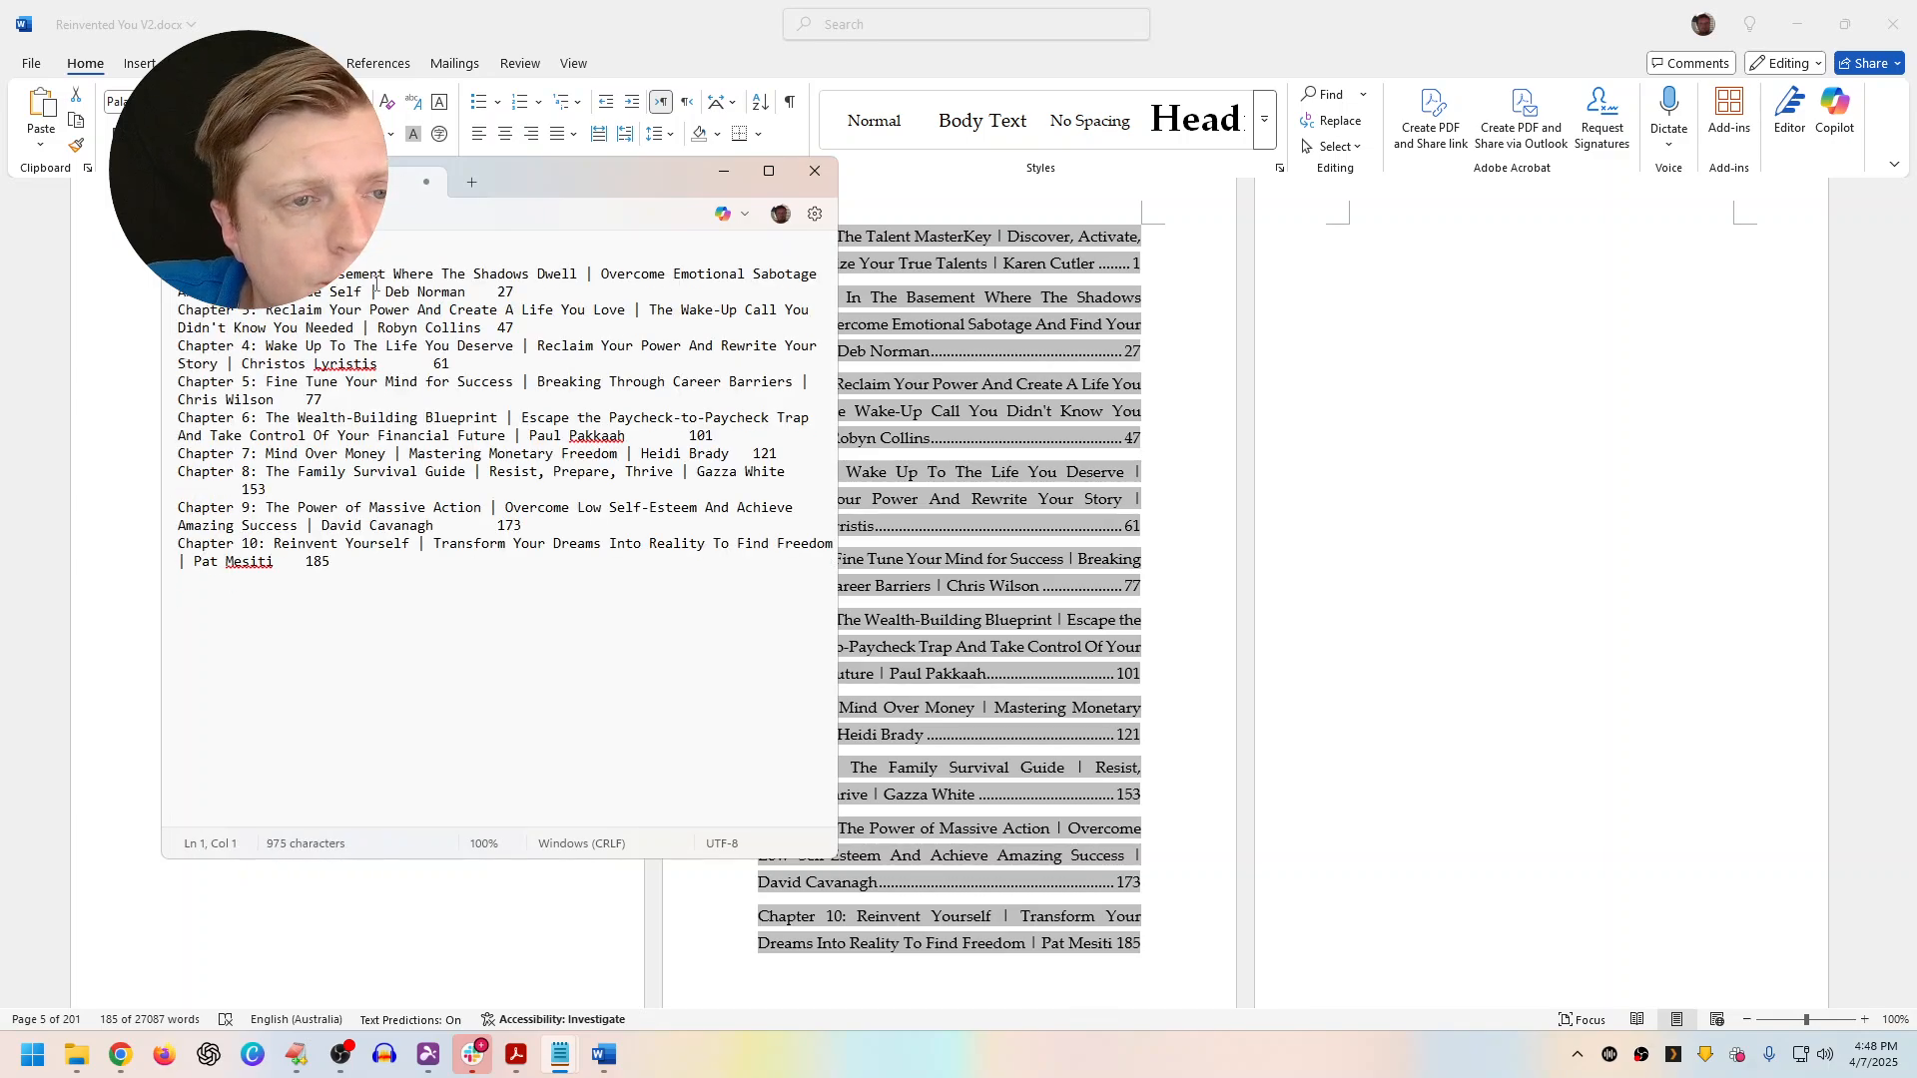
left_click(376, 284, "shift")
key("BackSpace")
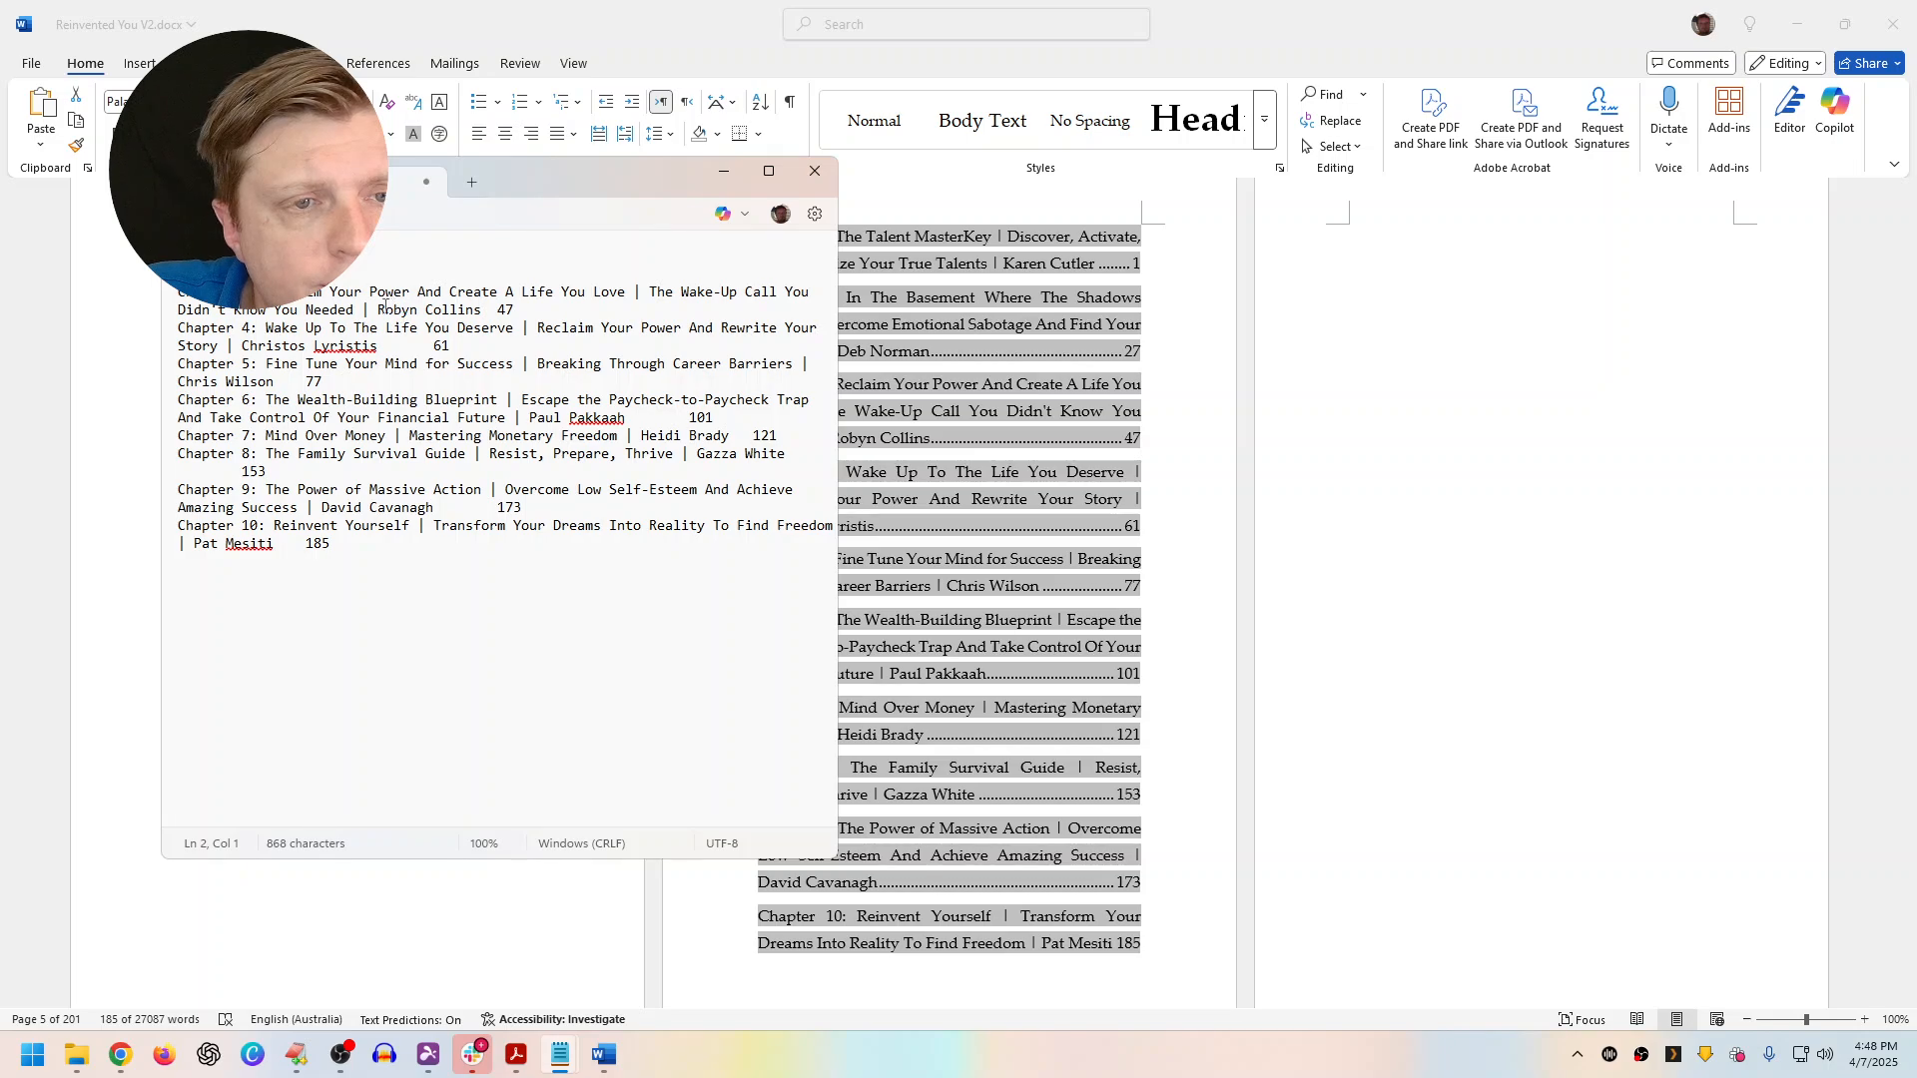
left_click(385, 305, "shift")
key("BackSpace")
left_click(171, 309)
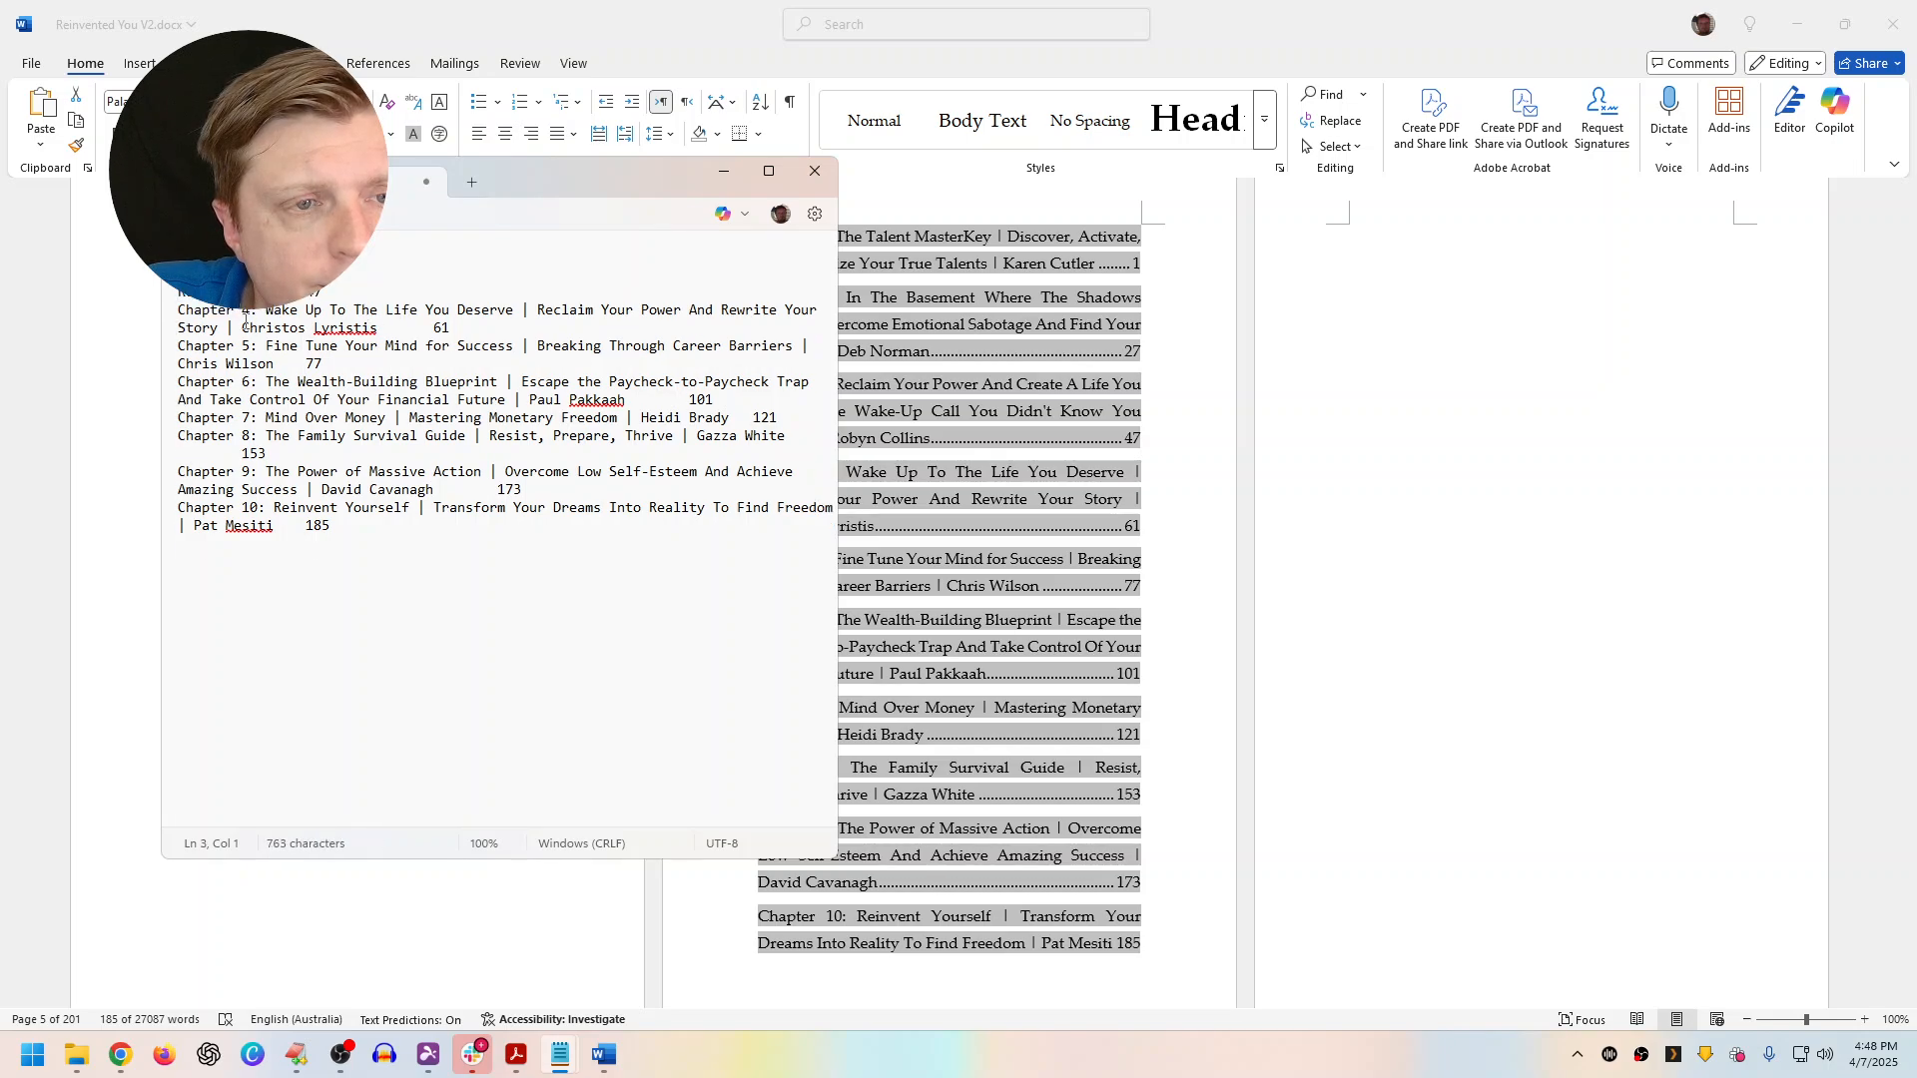
left_click(243, 326, "shift")
key("BackSpace")
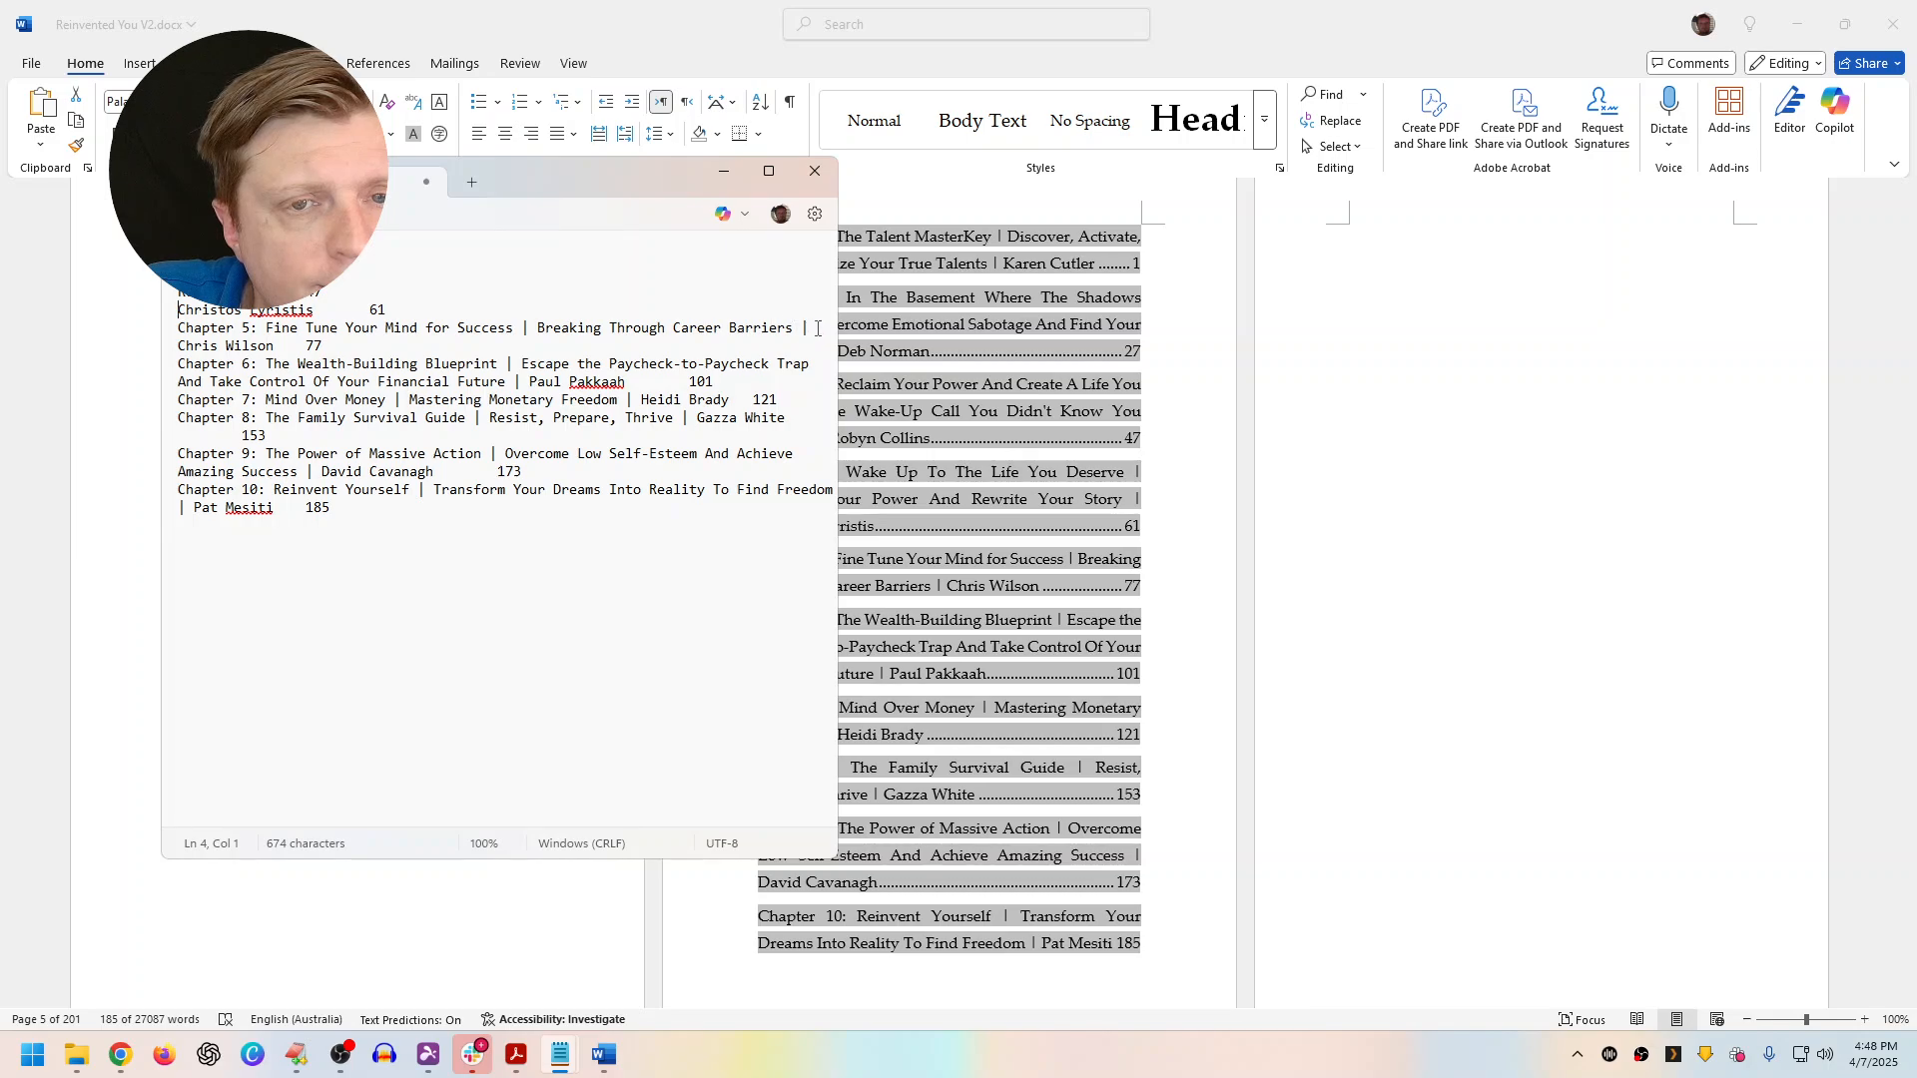
Strip the chapter numbers and titles from the Chapter 5, 6 and 7 lines, keeping the author names
left_click(817, 328, "shift")
key("BackSpace")
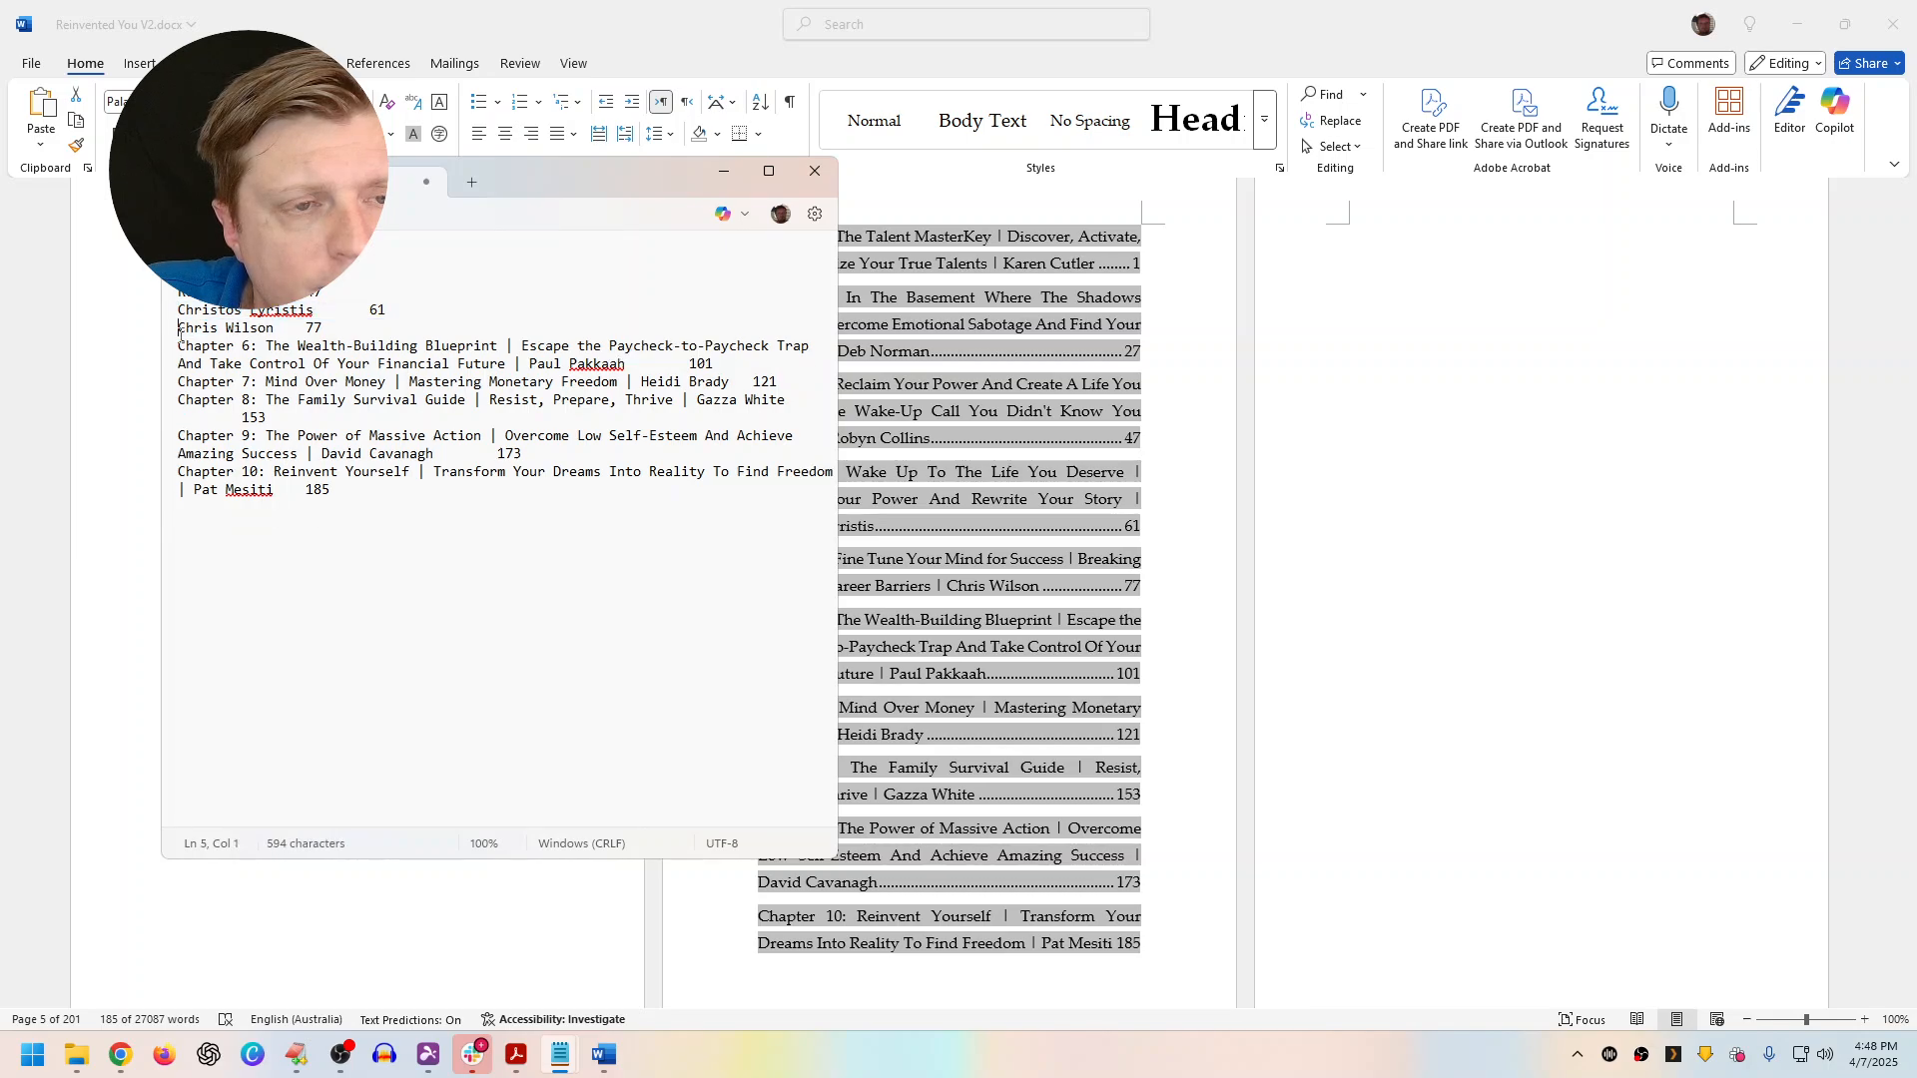
left_click(530, 363, "shift")
key("BackSpace")
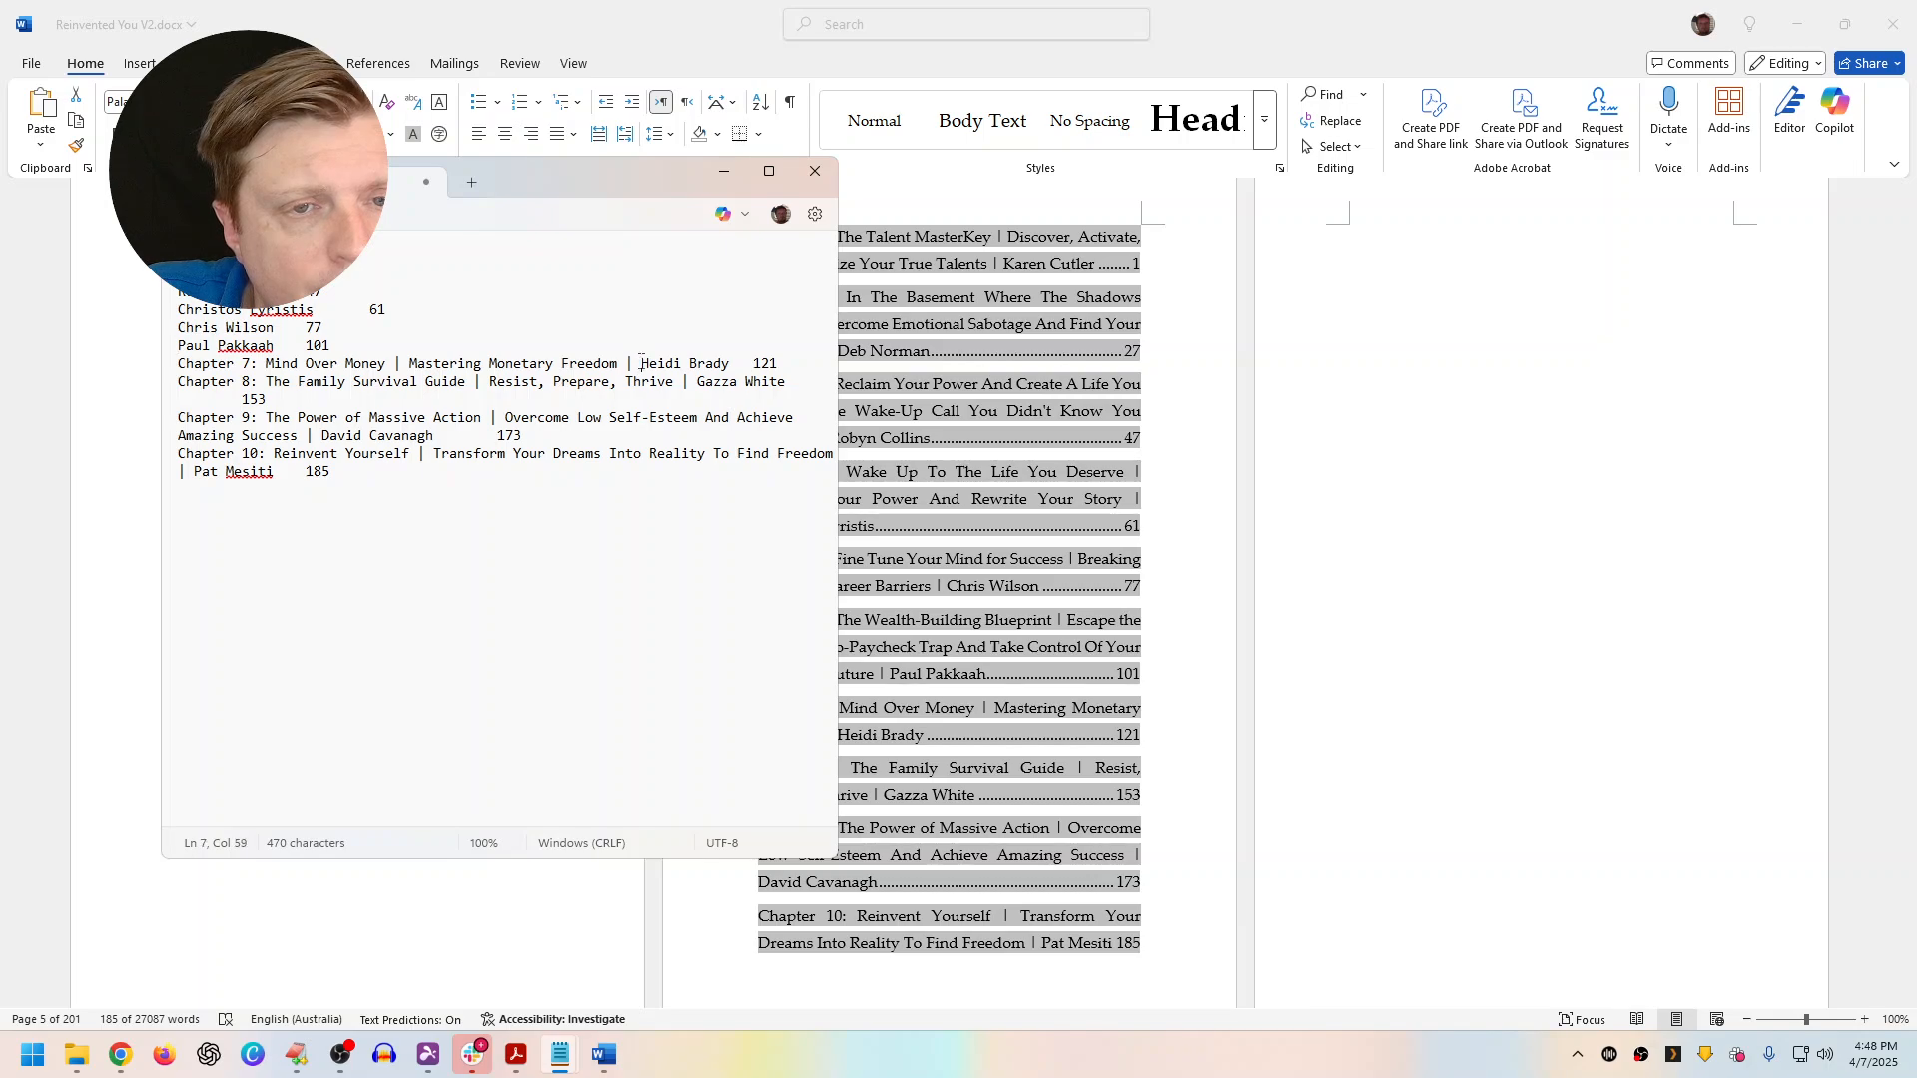
key("shift+Home")
key("BackSpace")
Reduce the Chapter 8 and 9 lines to author names, removing the Chapter 10 line and all trailing page numbers
left_click(694, 382)
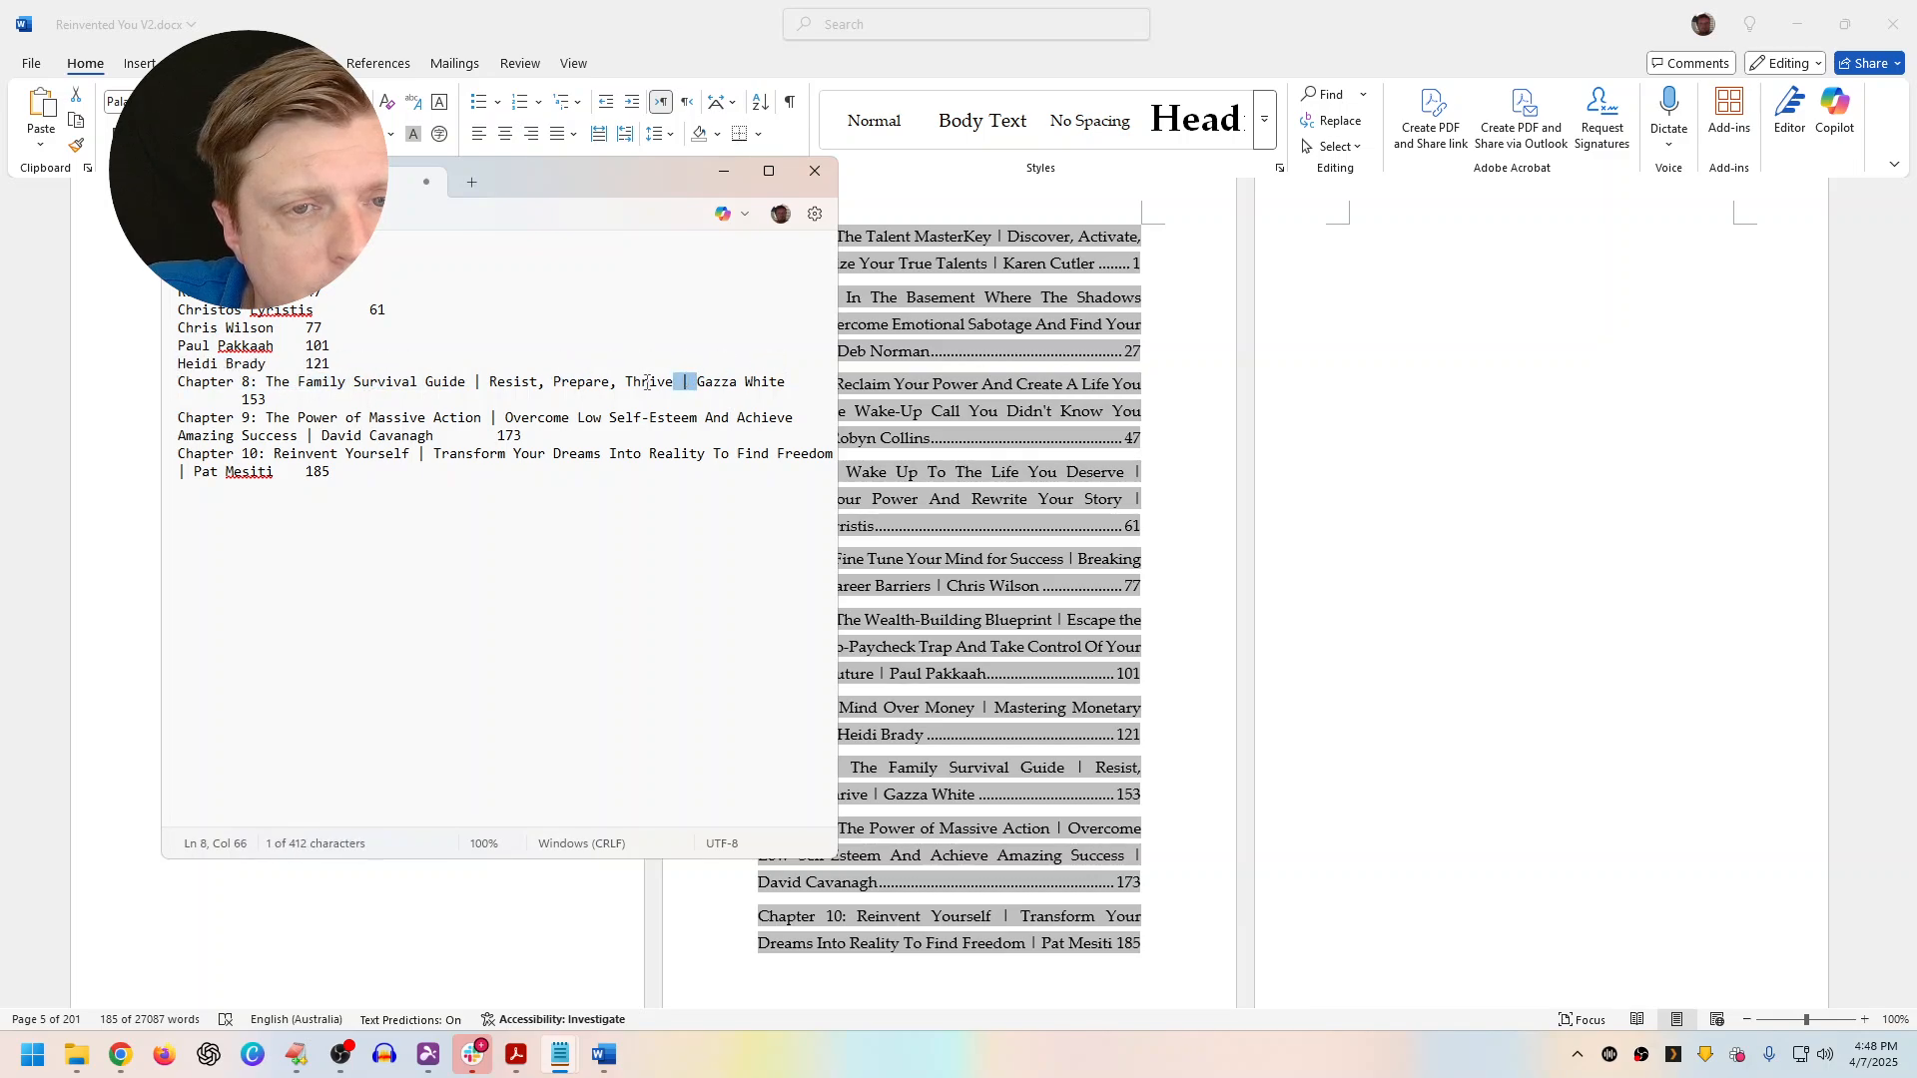
key("shift+Home")
key("BackSpace")
left_click(326, 418)
key("shift+Home")
key("shift+Home")
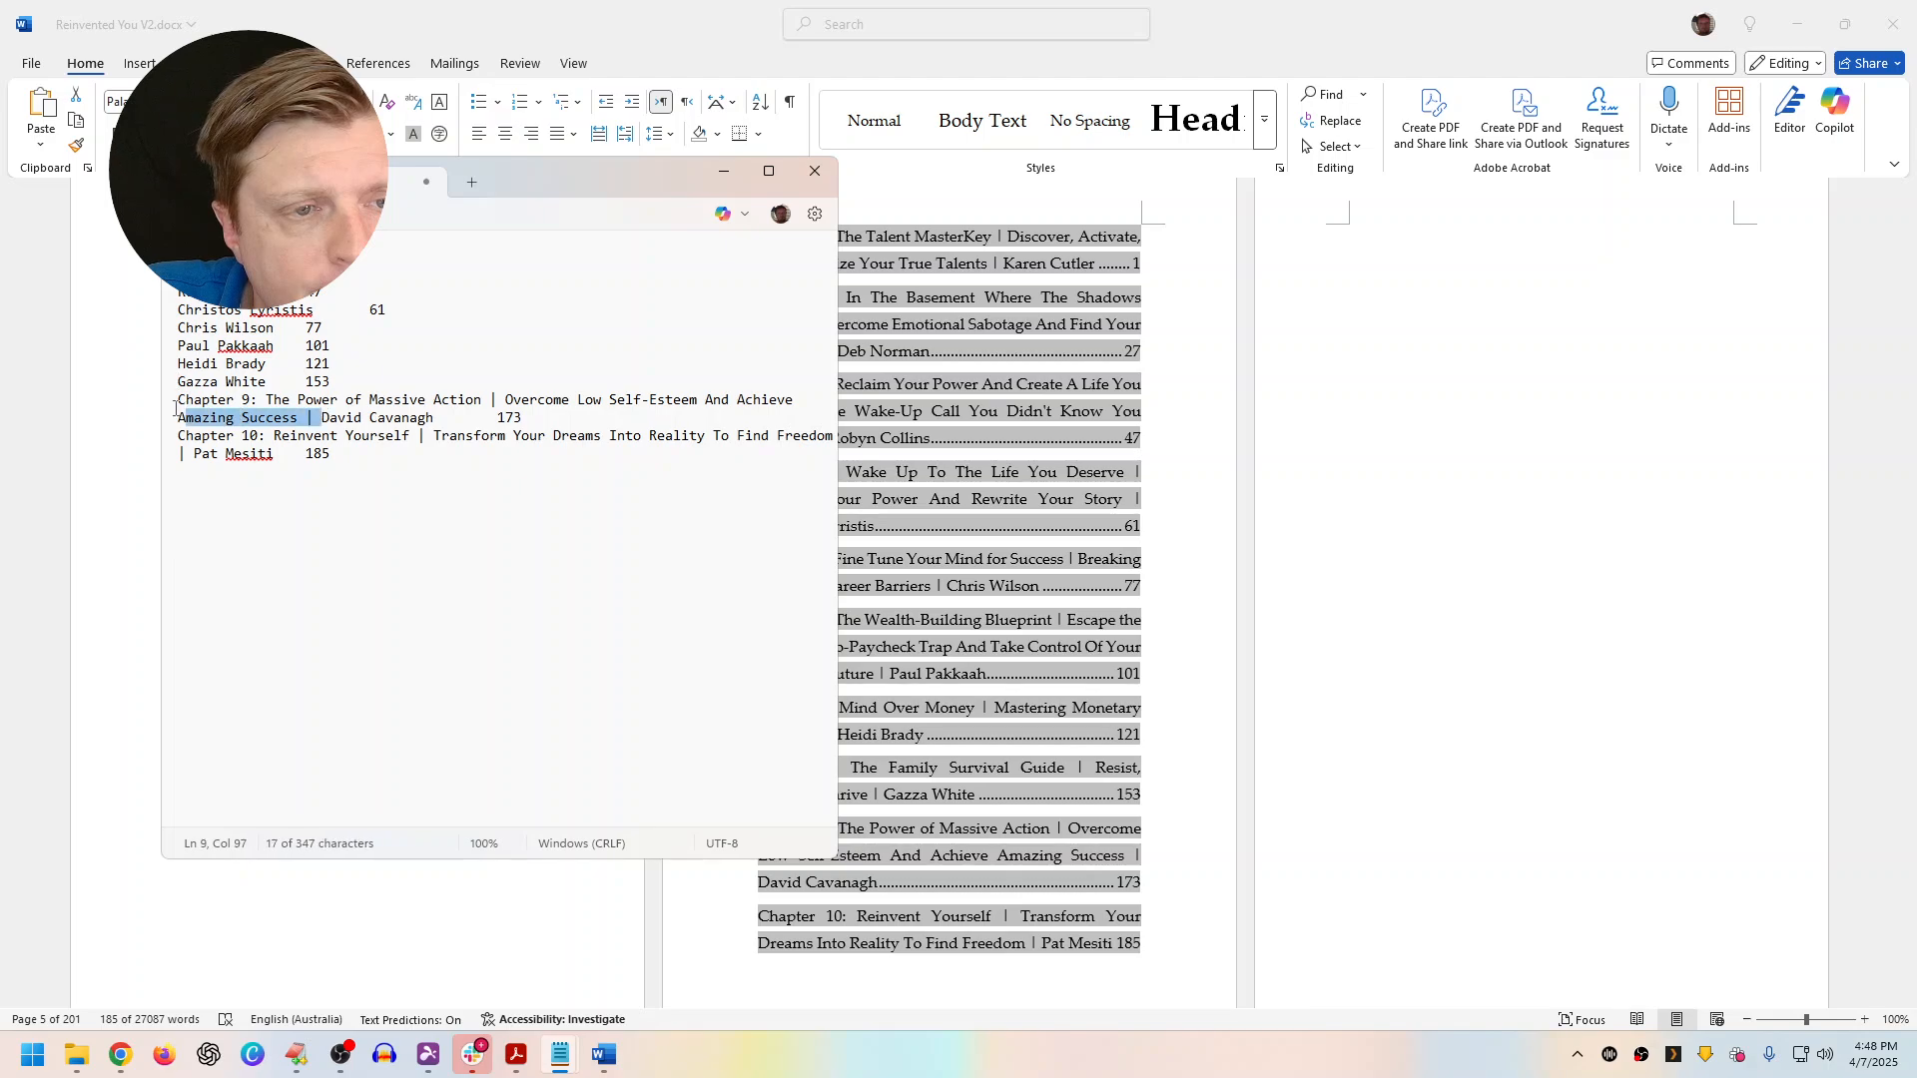
key("BackSpace")
left_click(349, 399)
key("ctrl+shift+End")
key("BackSpace")
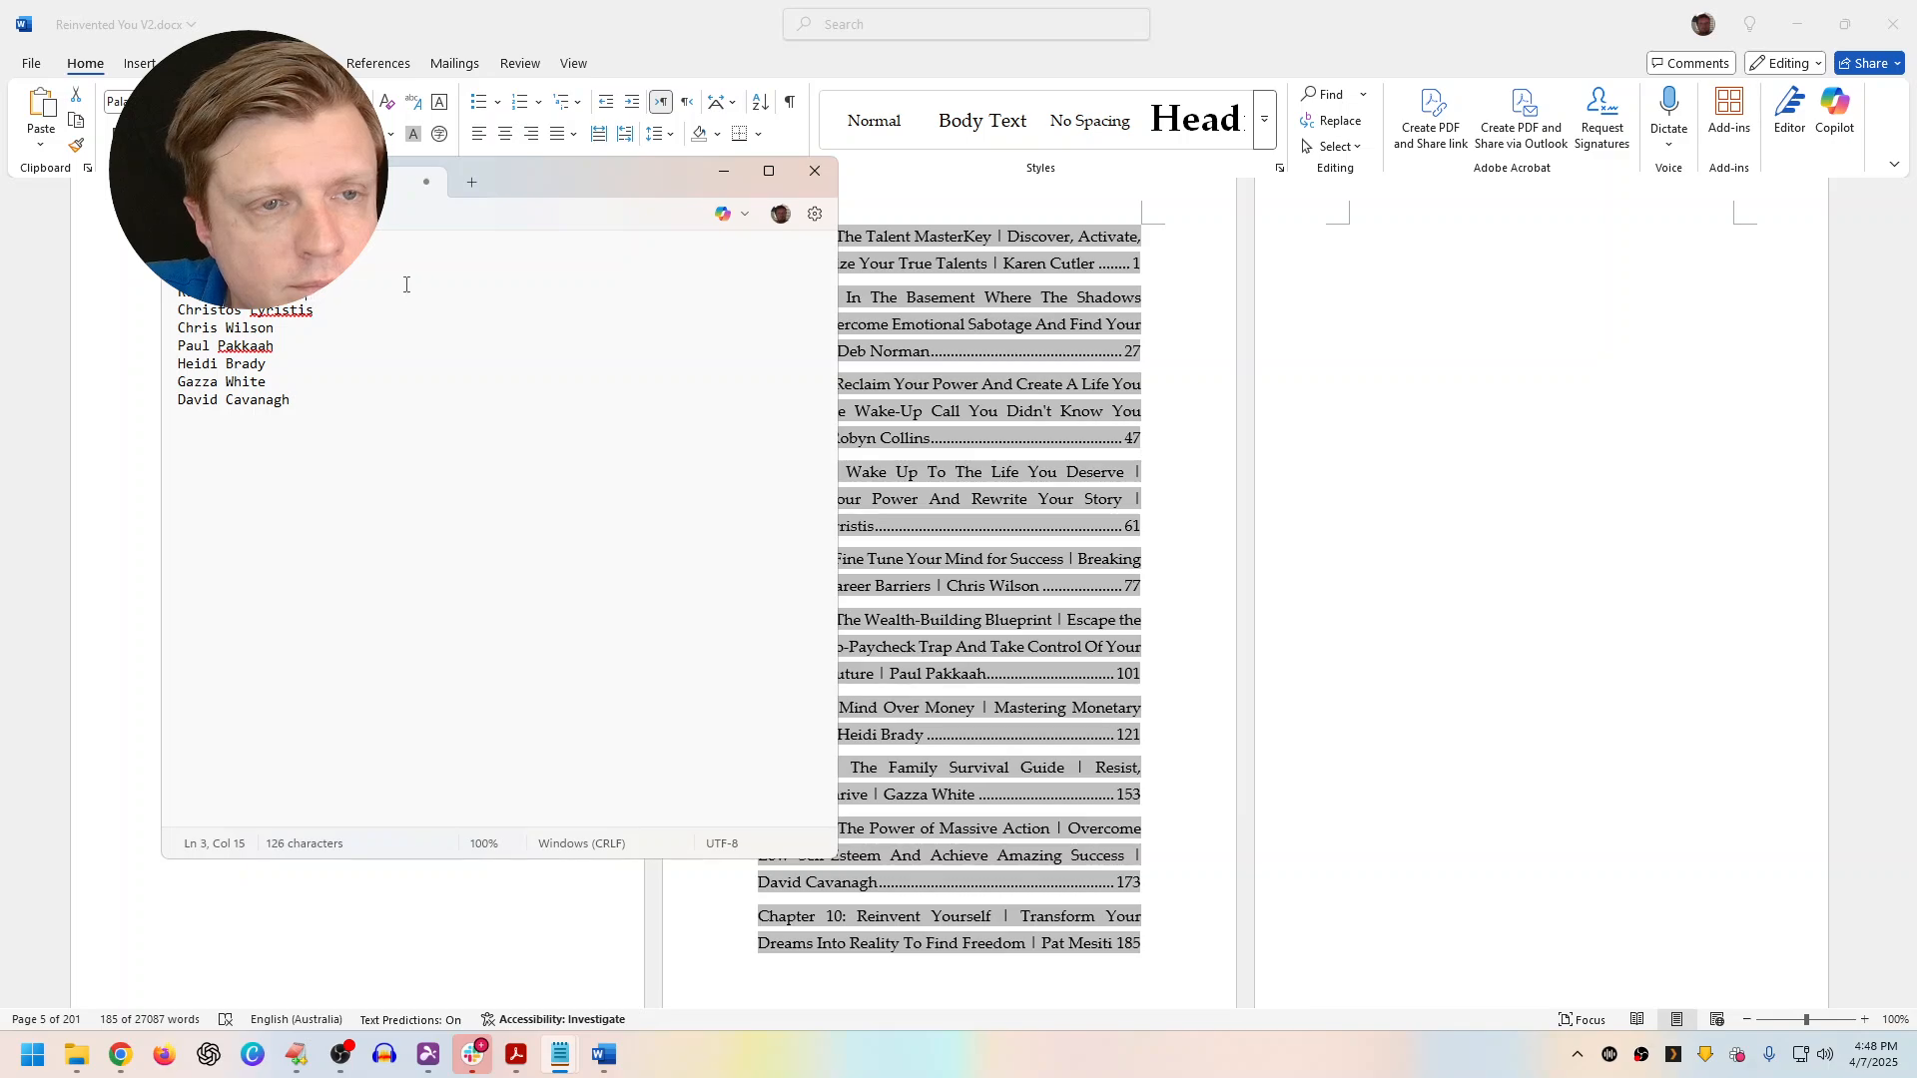
Arrange the KDP eBook details page and the Notepad author list side by side
left_click_drag(584, 158, 1243, 151)
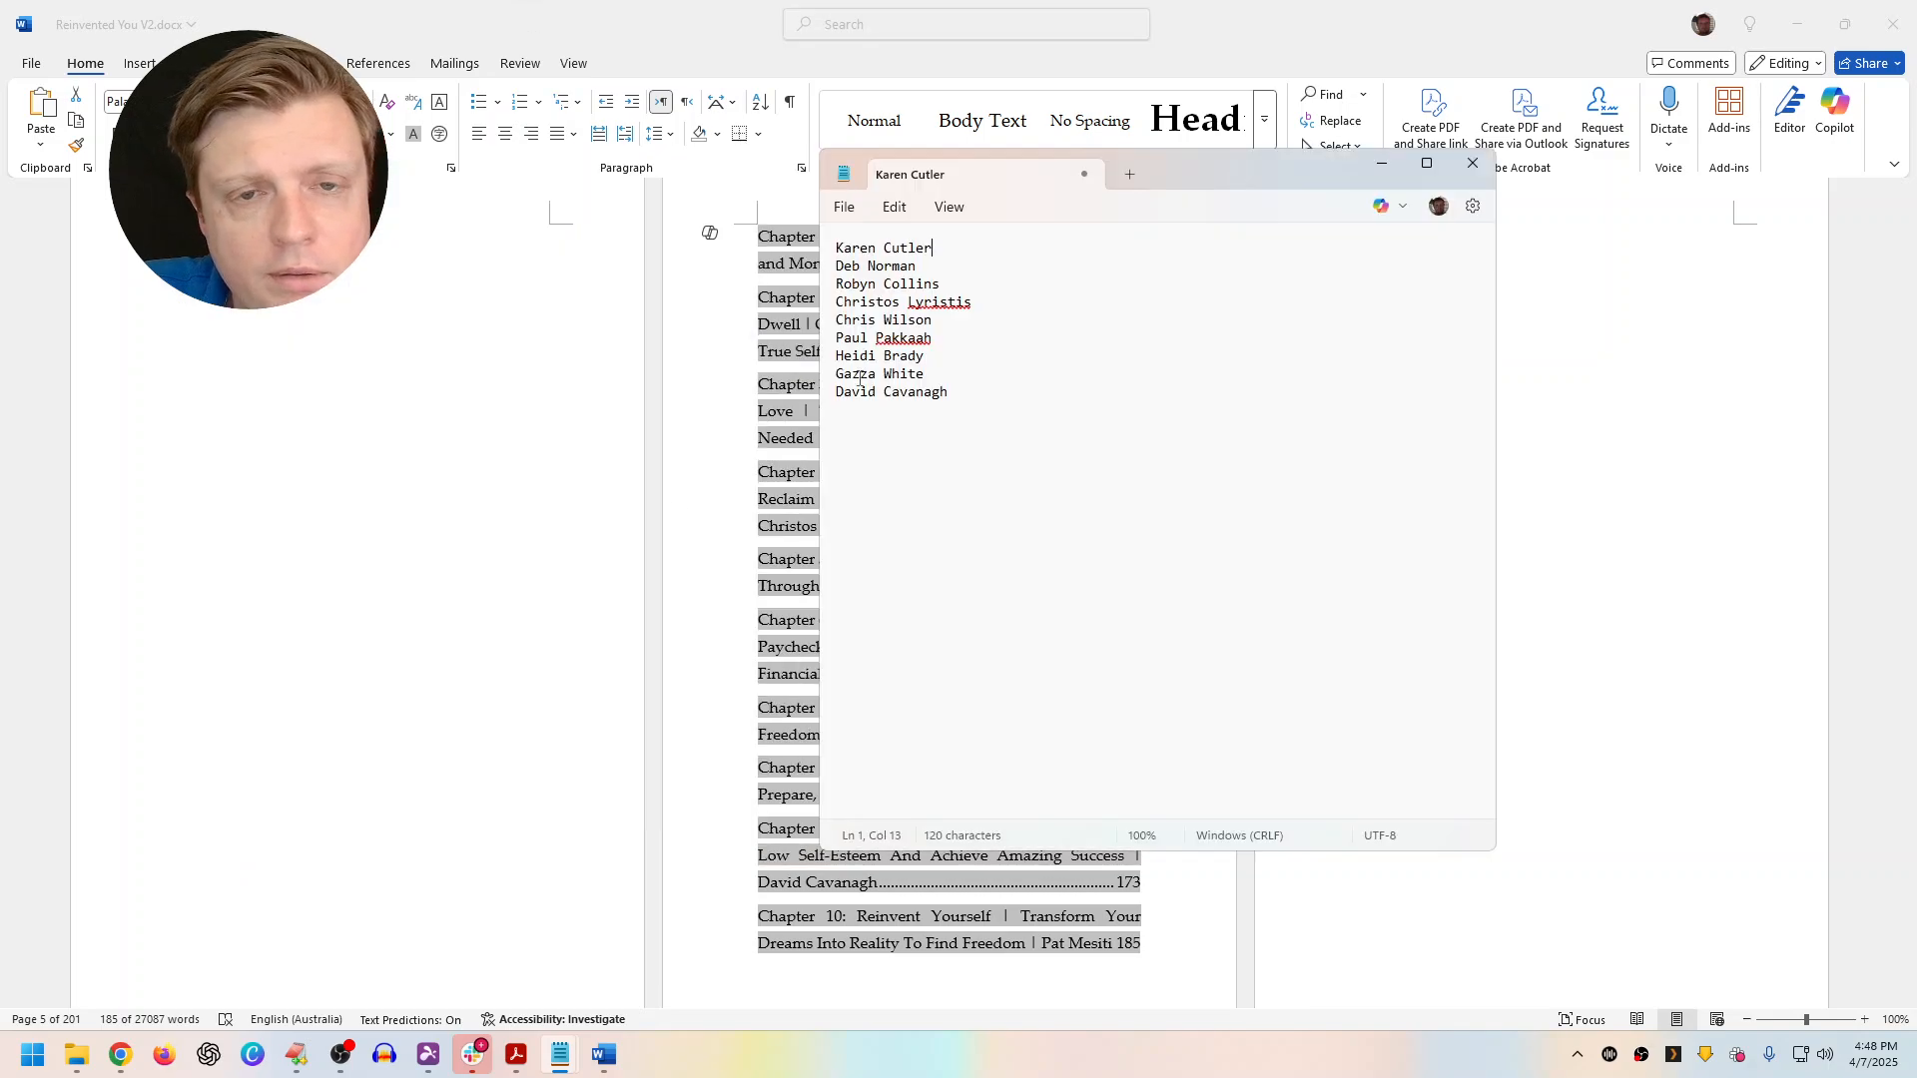
mouse_move(120, 1055)
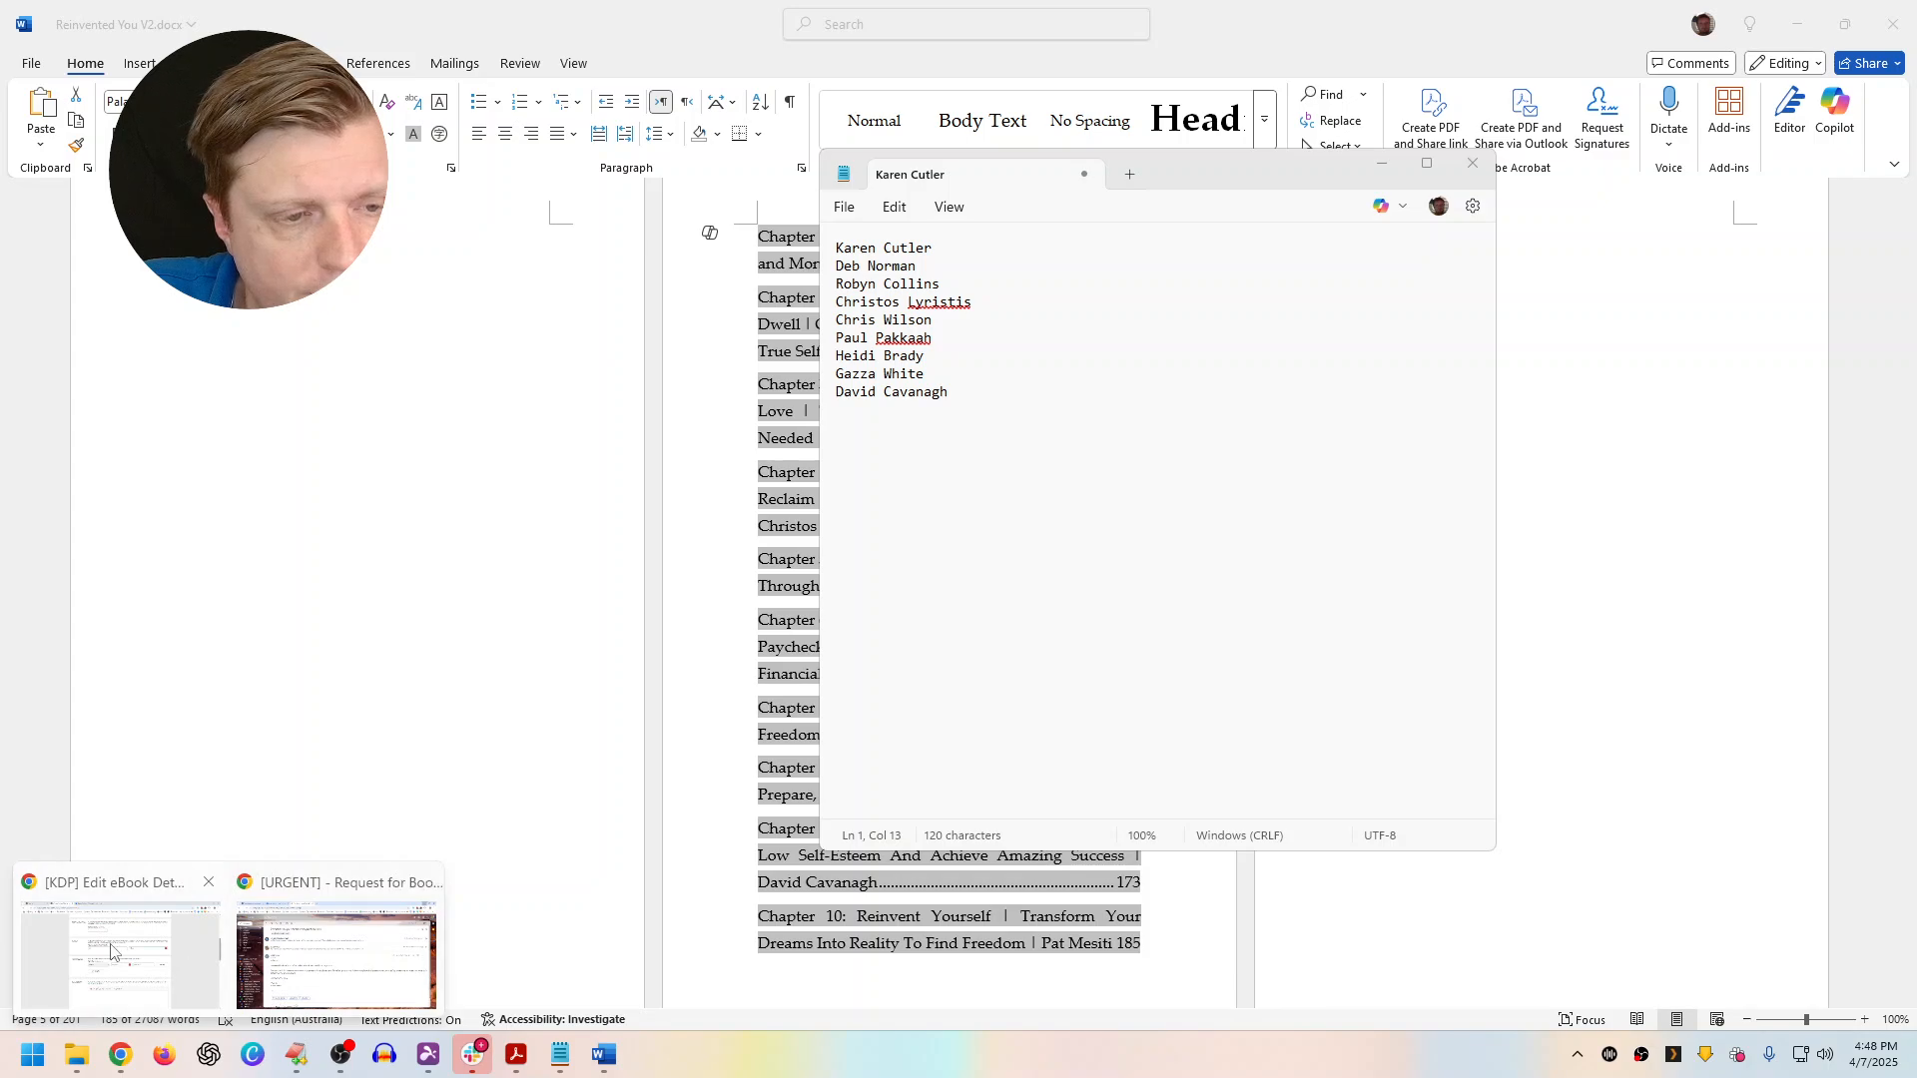
left_click(183, 946)
left_click_drag(0, 475, 1, 475)
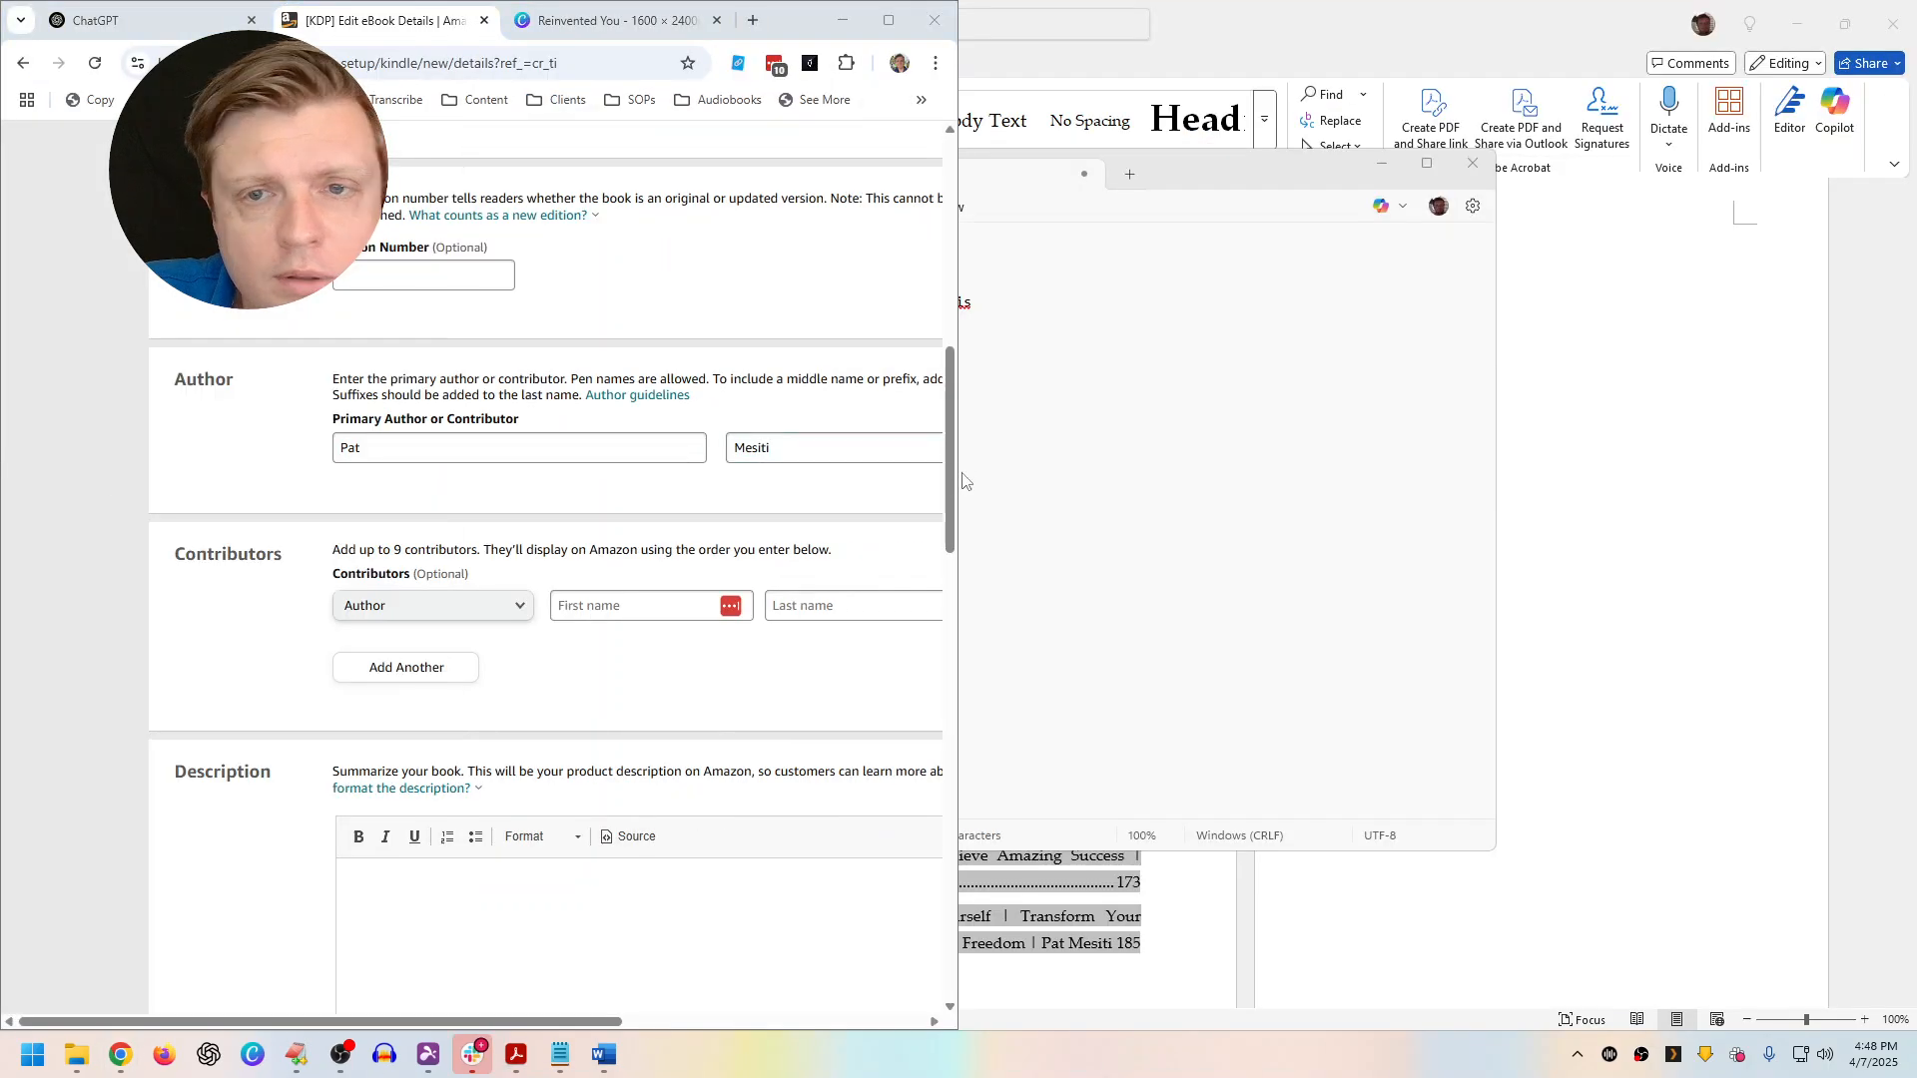
left_click(1089, 159)
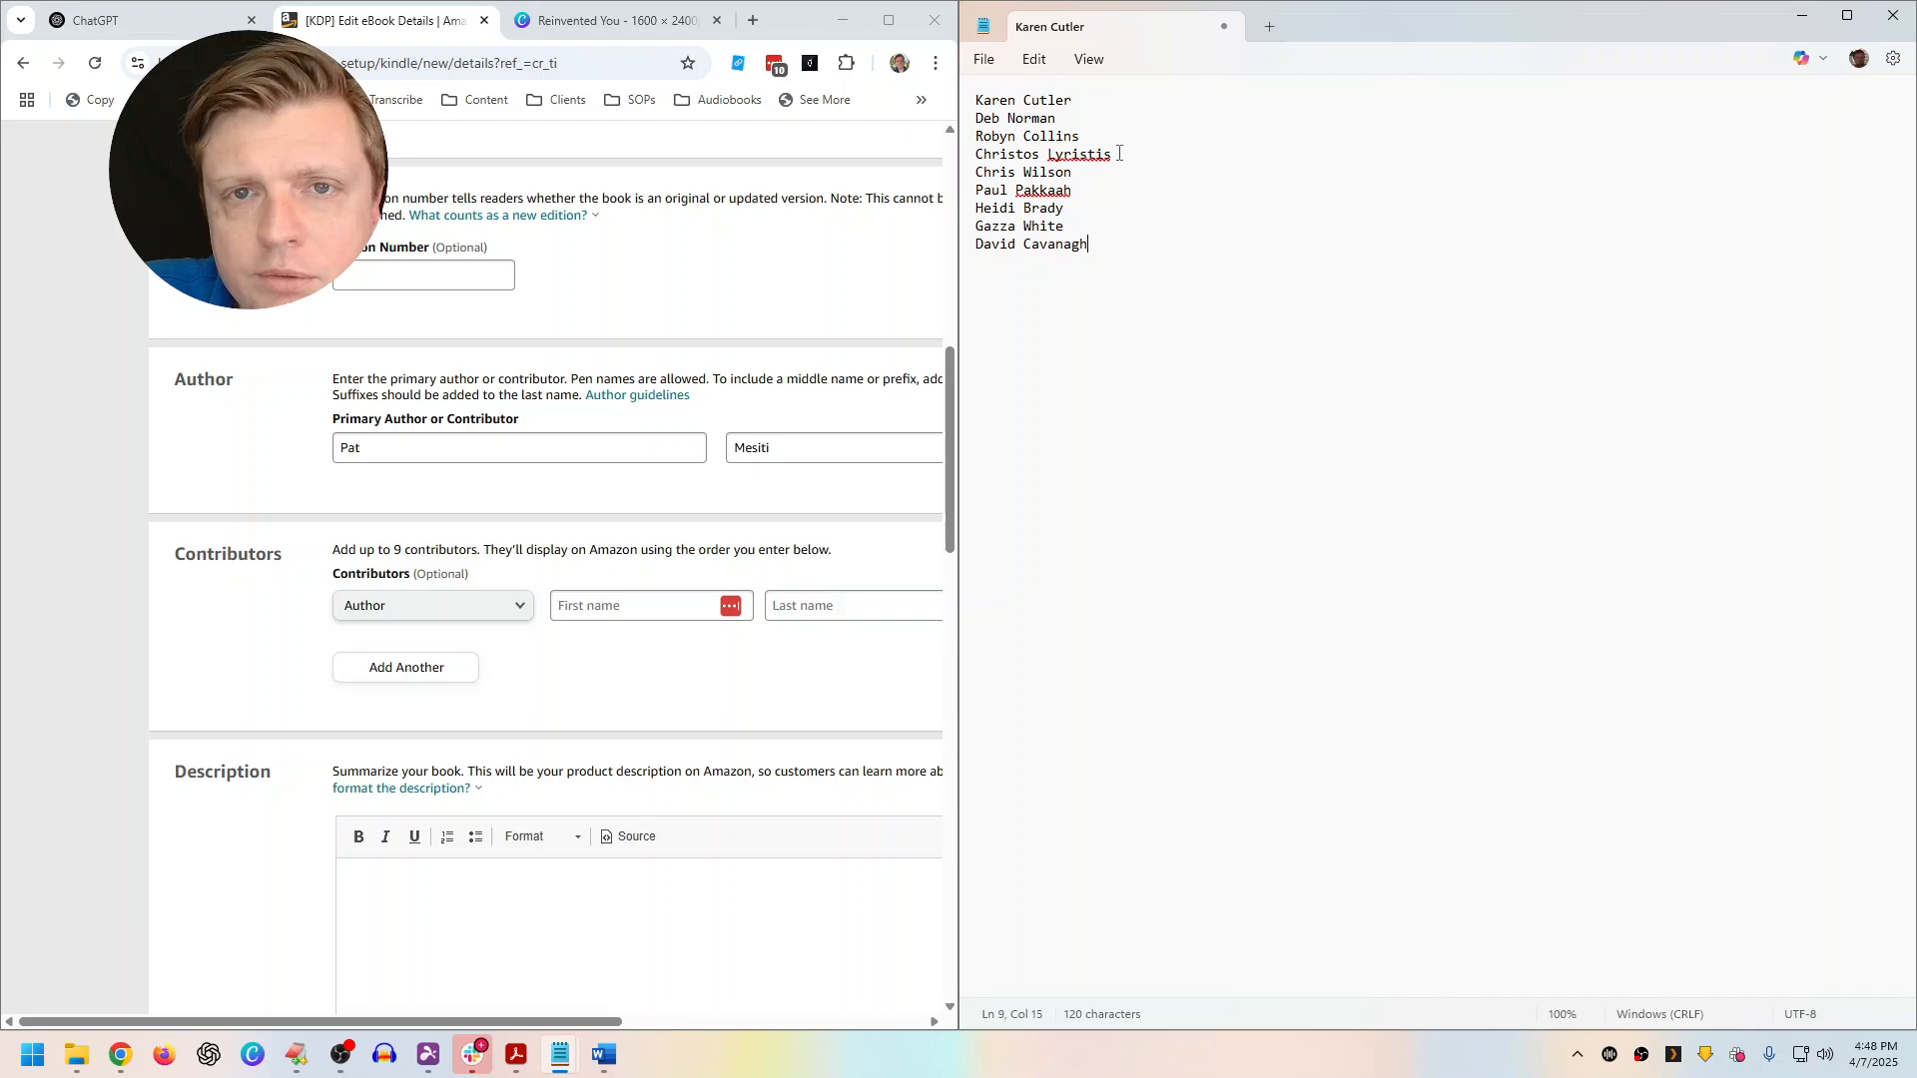
Copy the first listed co-author's first and last name from Notepad into the first Contributors row, with the Author role
double_click(1019, 101)
left_click(609, 611)
key("ctrl+v")
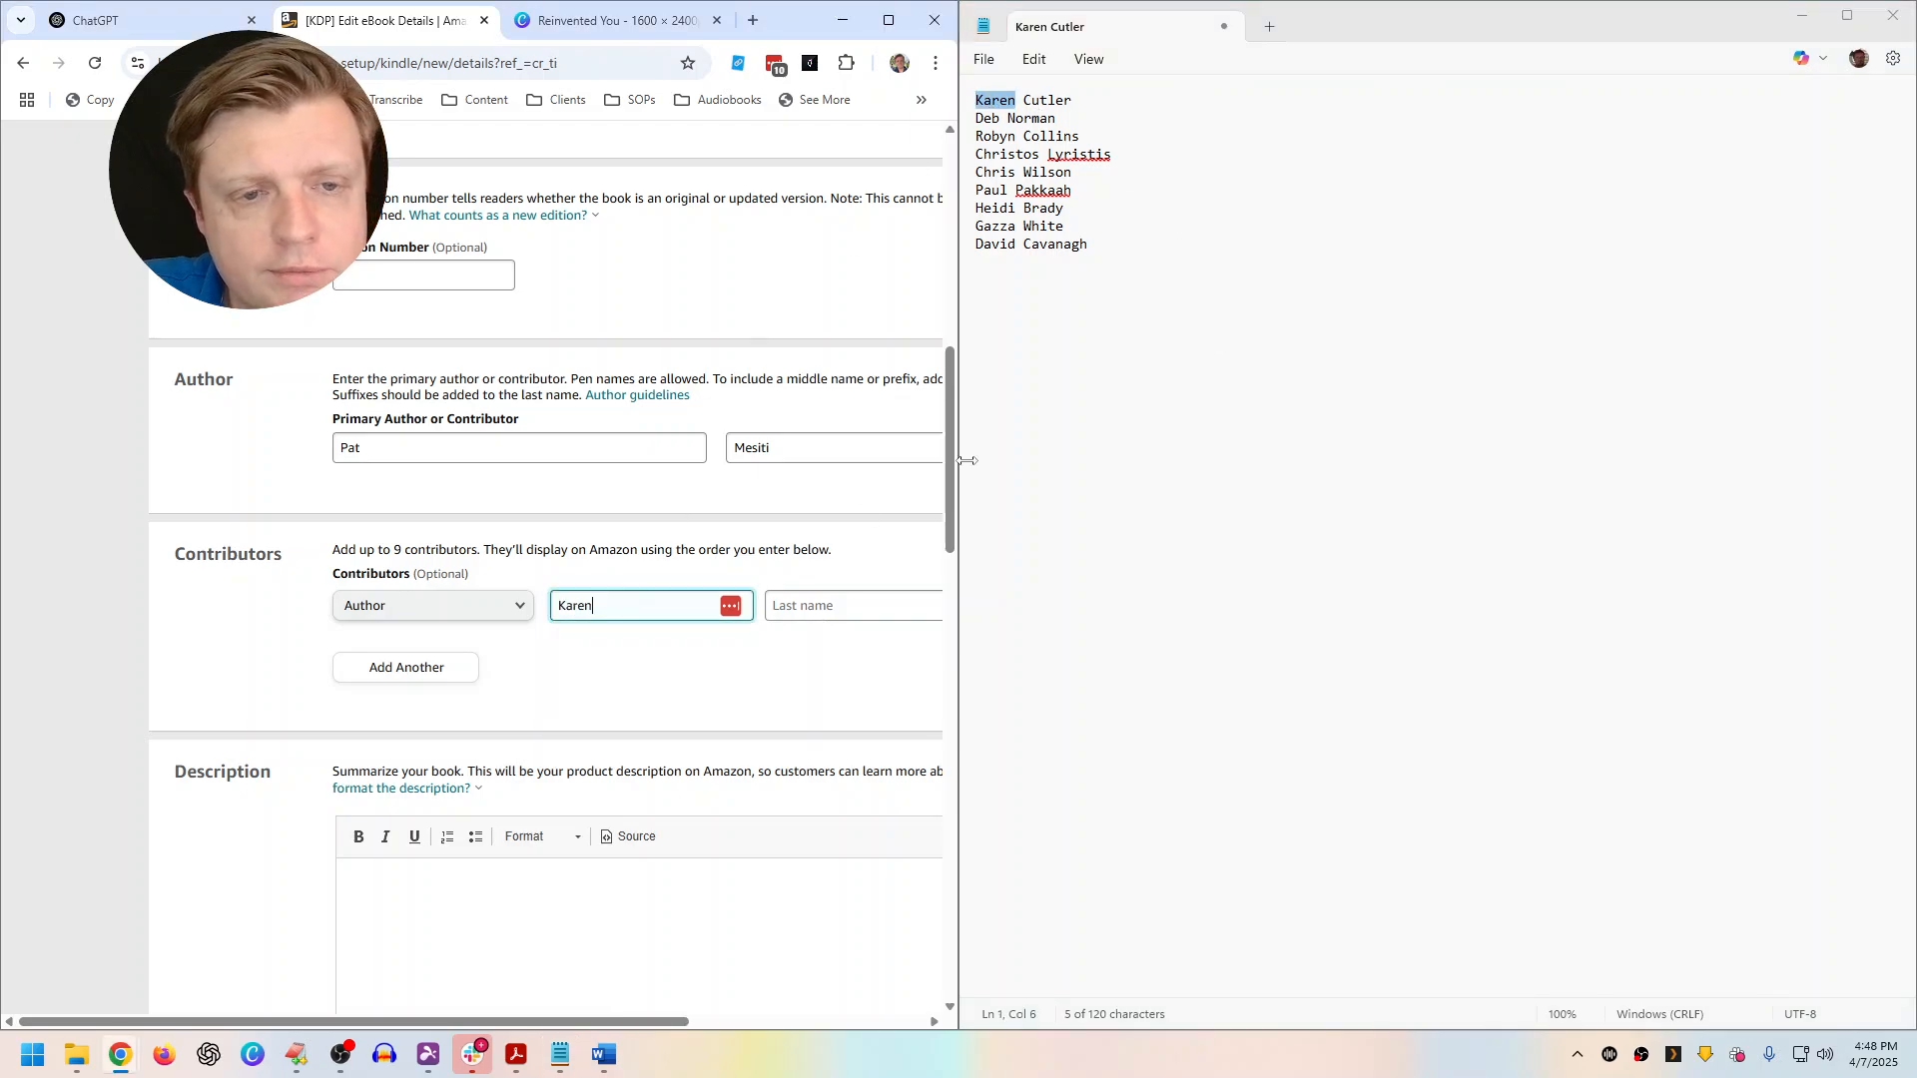
double_click(1047, 101)
key("ctrl+c")
left_click(829, 606)
key("ctrl+v")
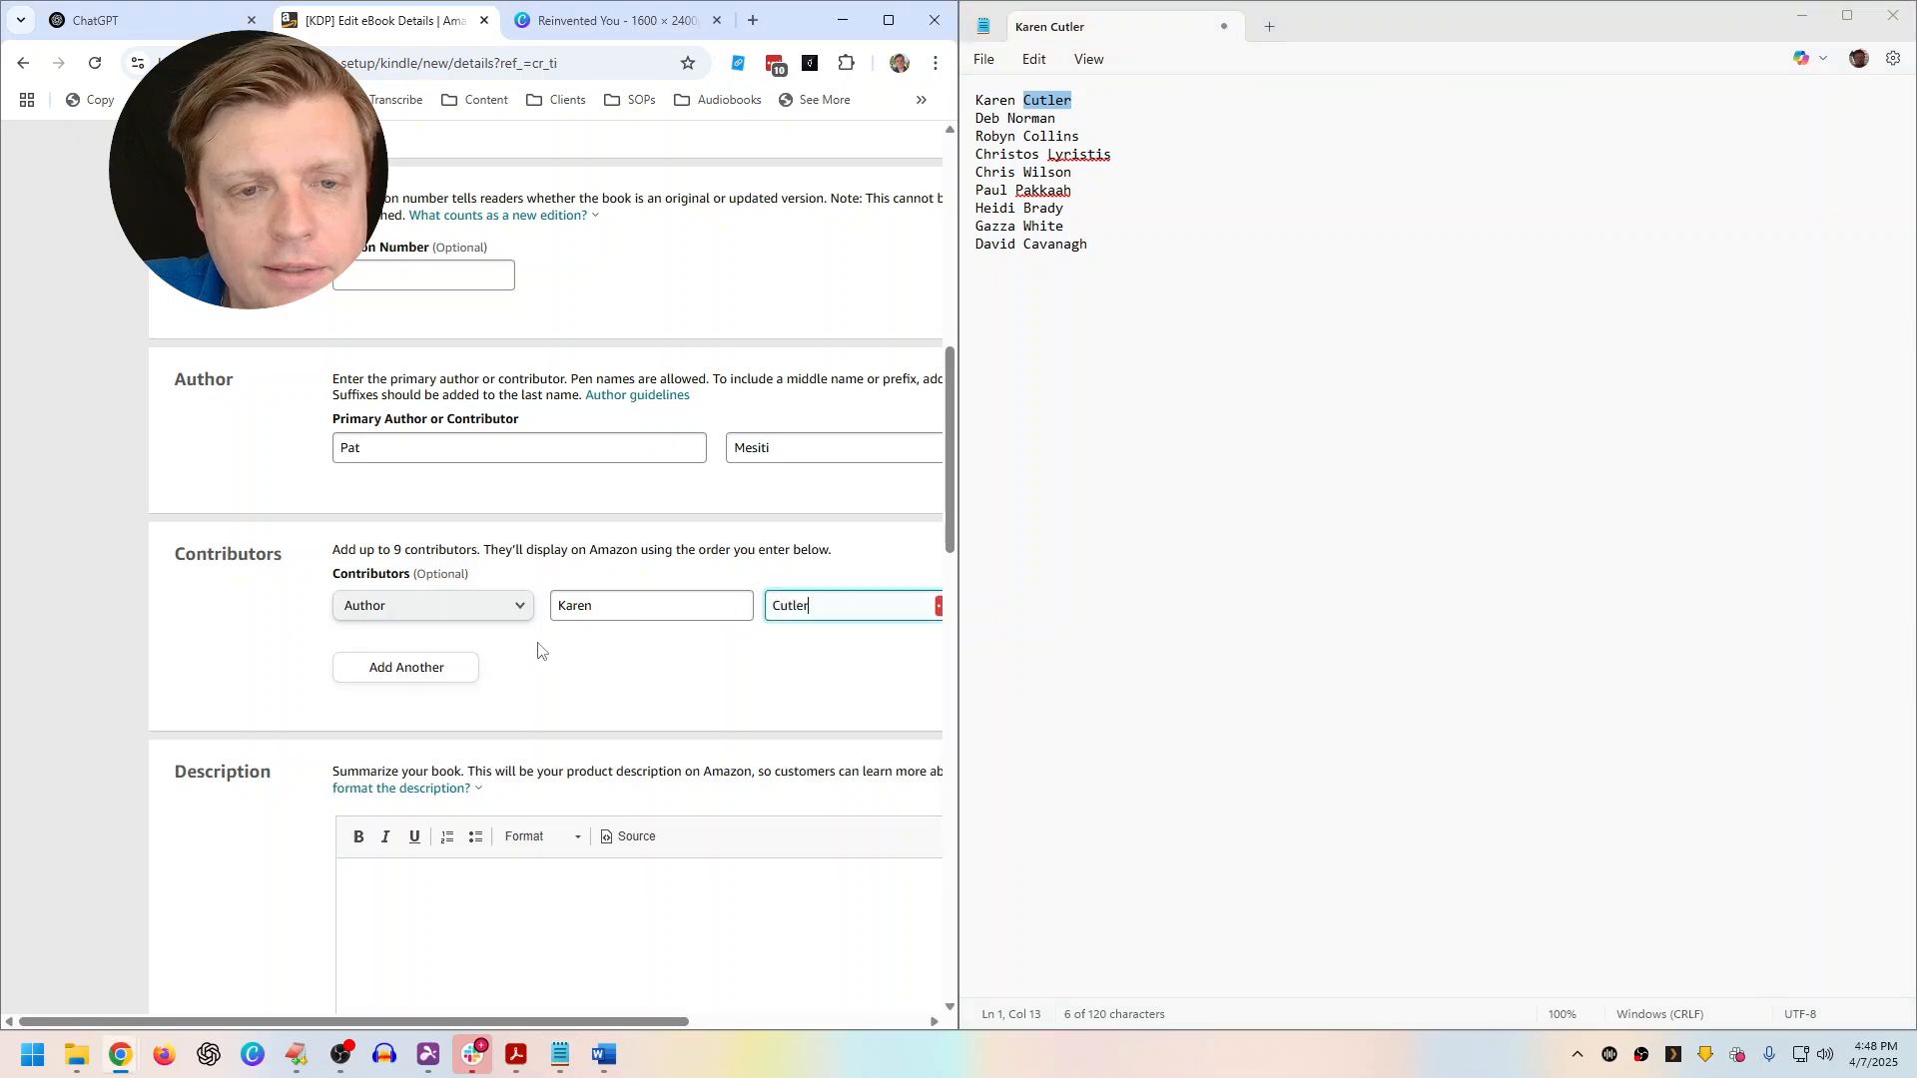
Add a second contributor row and fill in the second listed co-author's first and last name, keeping the Author role
left_click(399, 669)
left_click(447, 611)
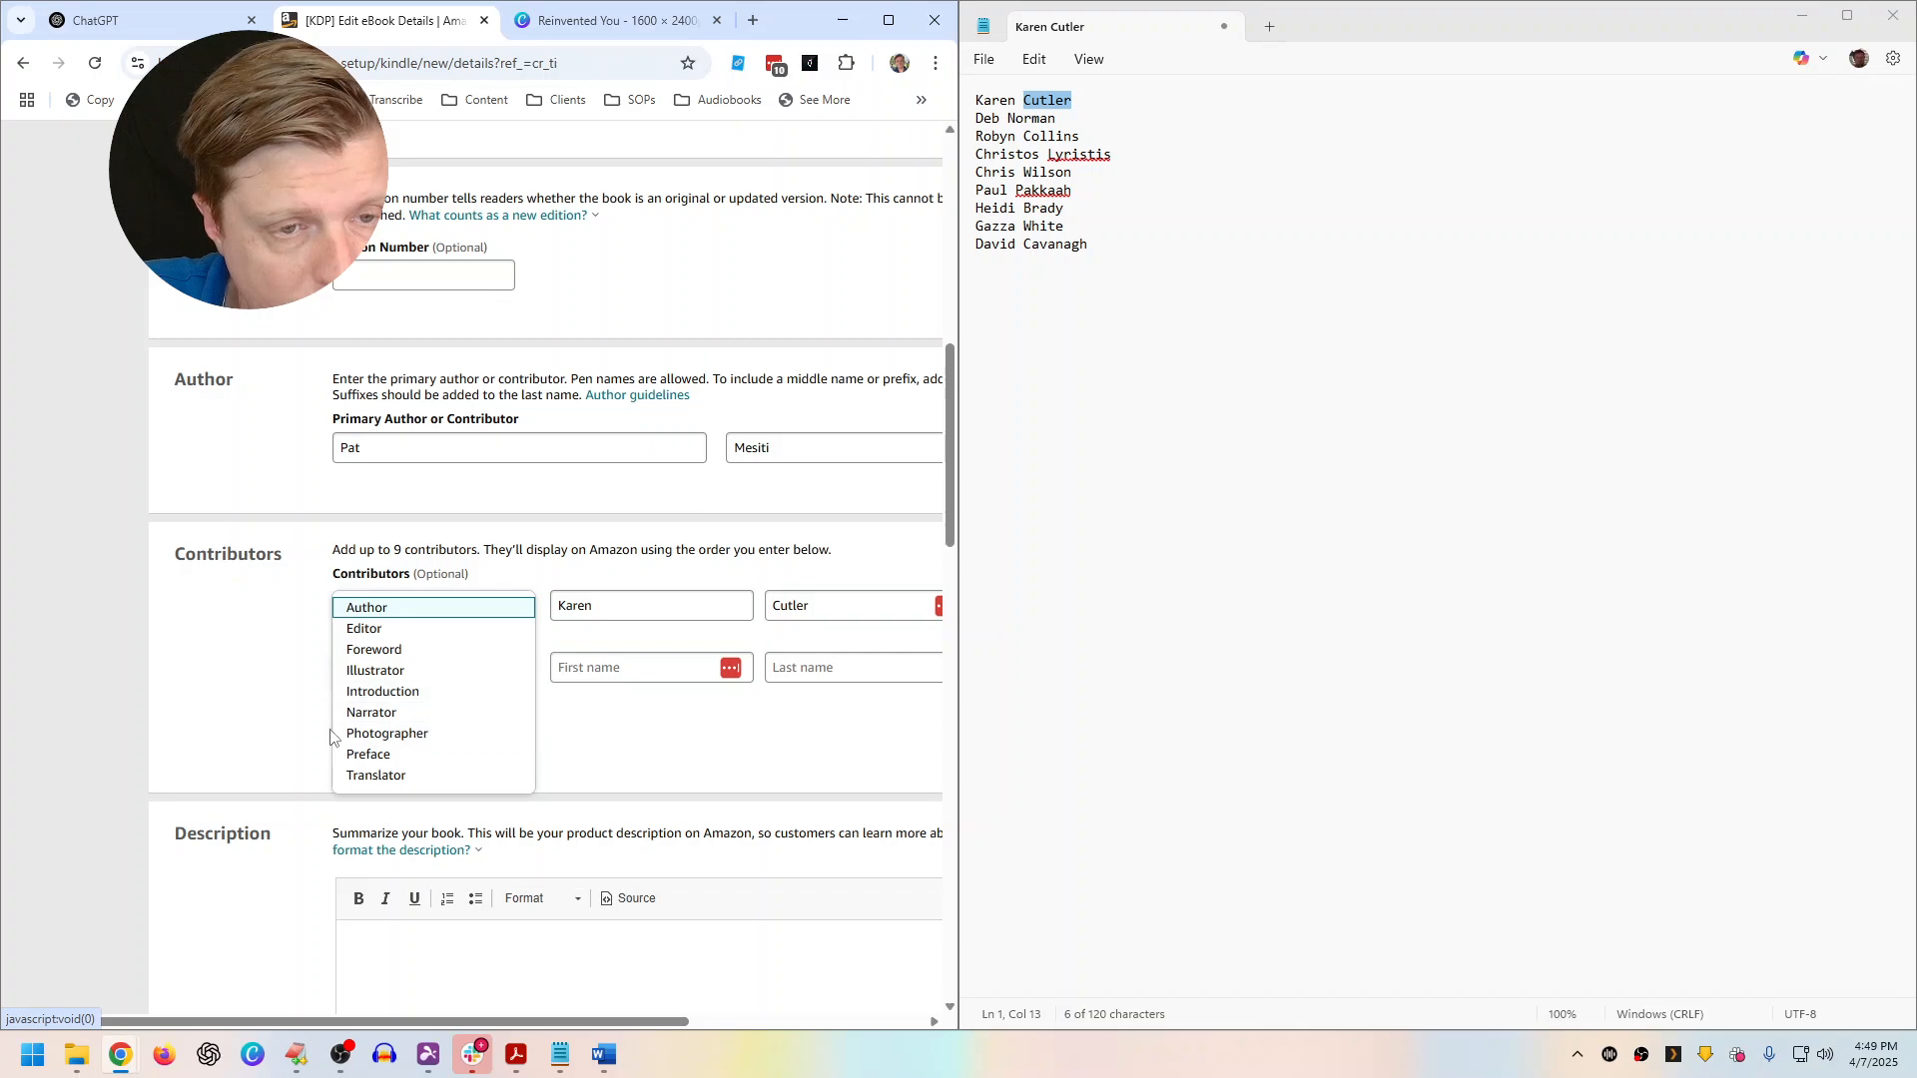
left_click(234, 716)
double_click(999, 119)
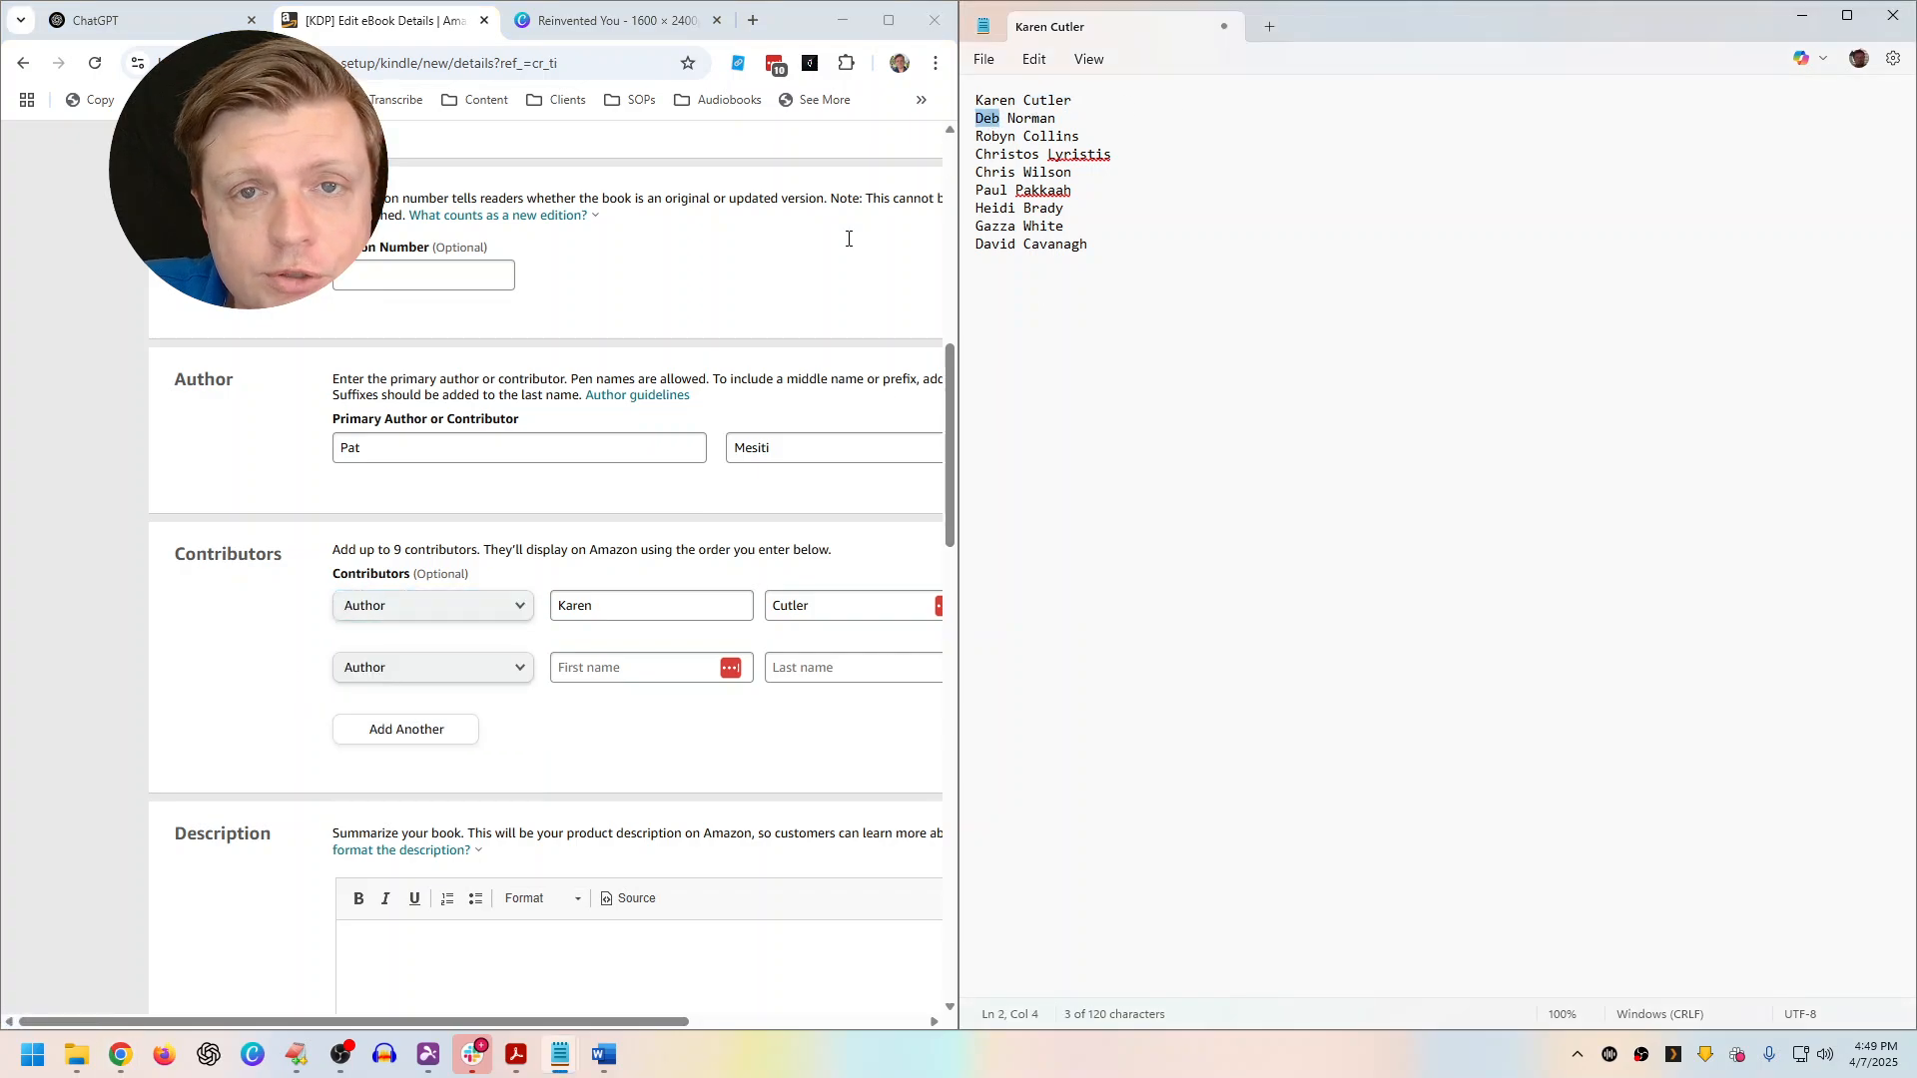
left_click(603, 665)
key("ctrl+v")
double_click(1032, 119)
key("ctrl+c")
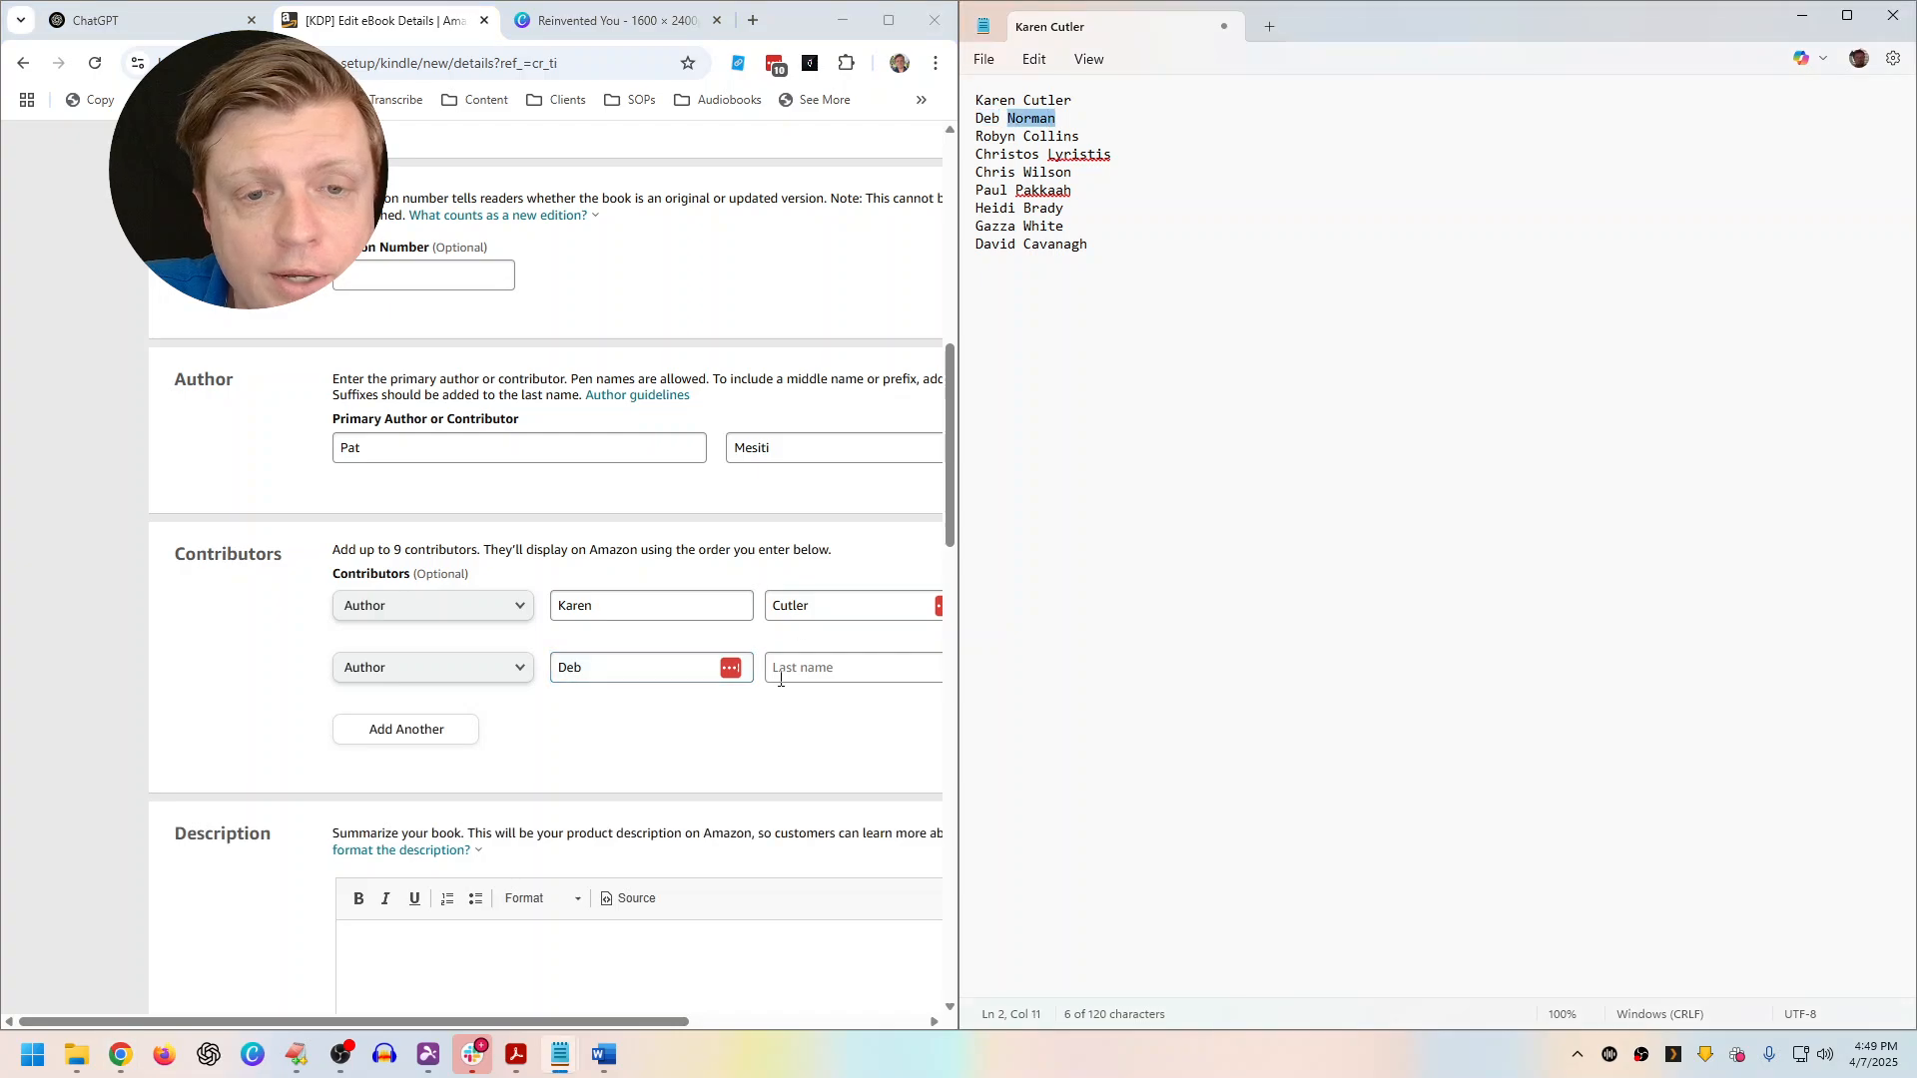
left_click(849, 667)
key("ctrl+v")
Add a third contributor row with the third listed co-author's first and last name copied from Notepad
left_click(406, 729)
double_click(995, 135)
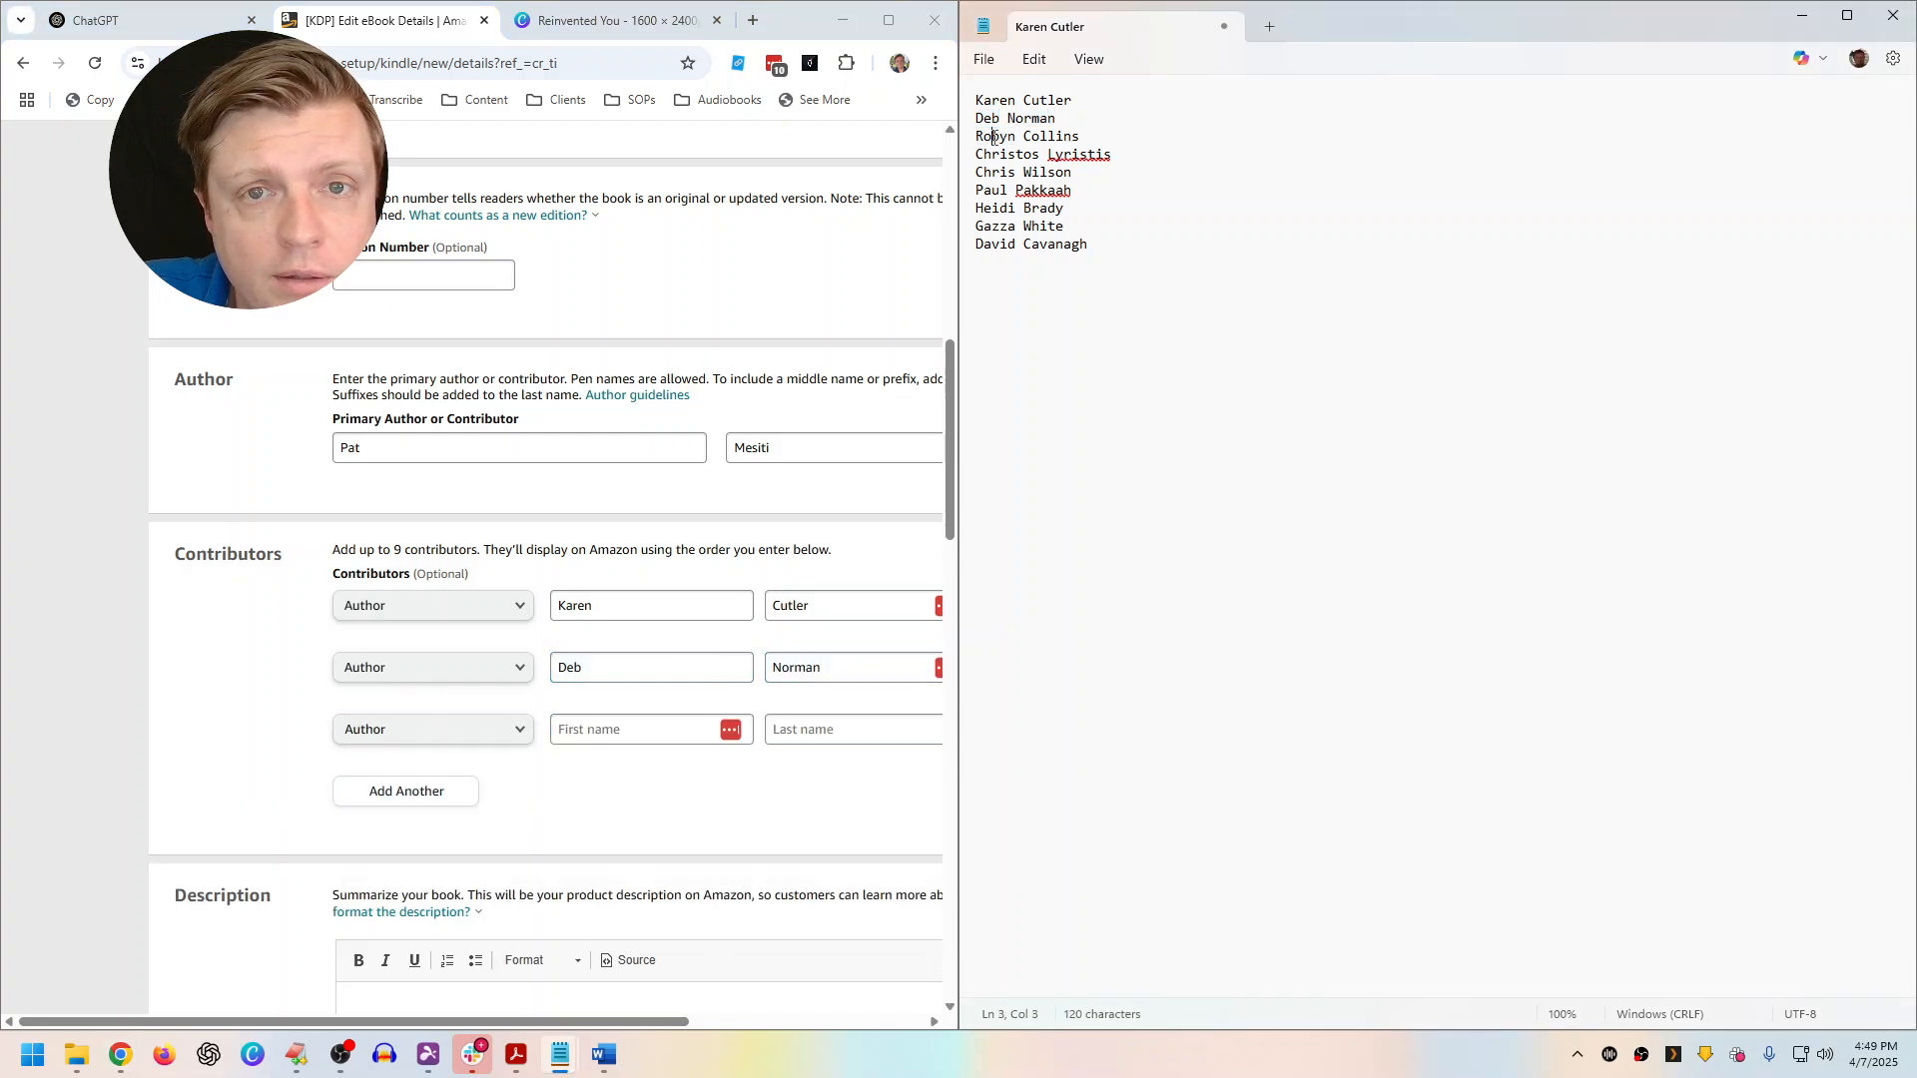
key("ctrl+c")
left_click(639, 729)
key("ctrl+v")
double_click(1052, 136)
key("ctrl+c")
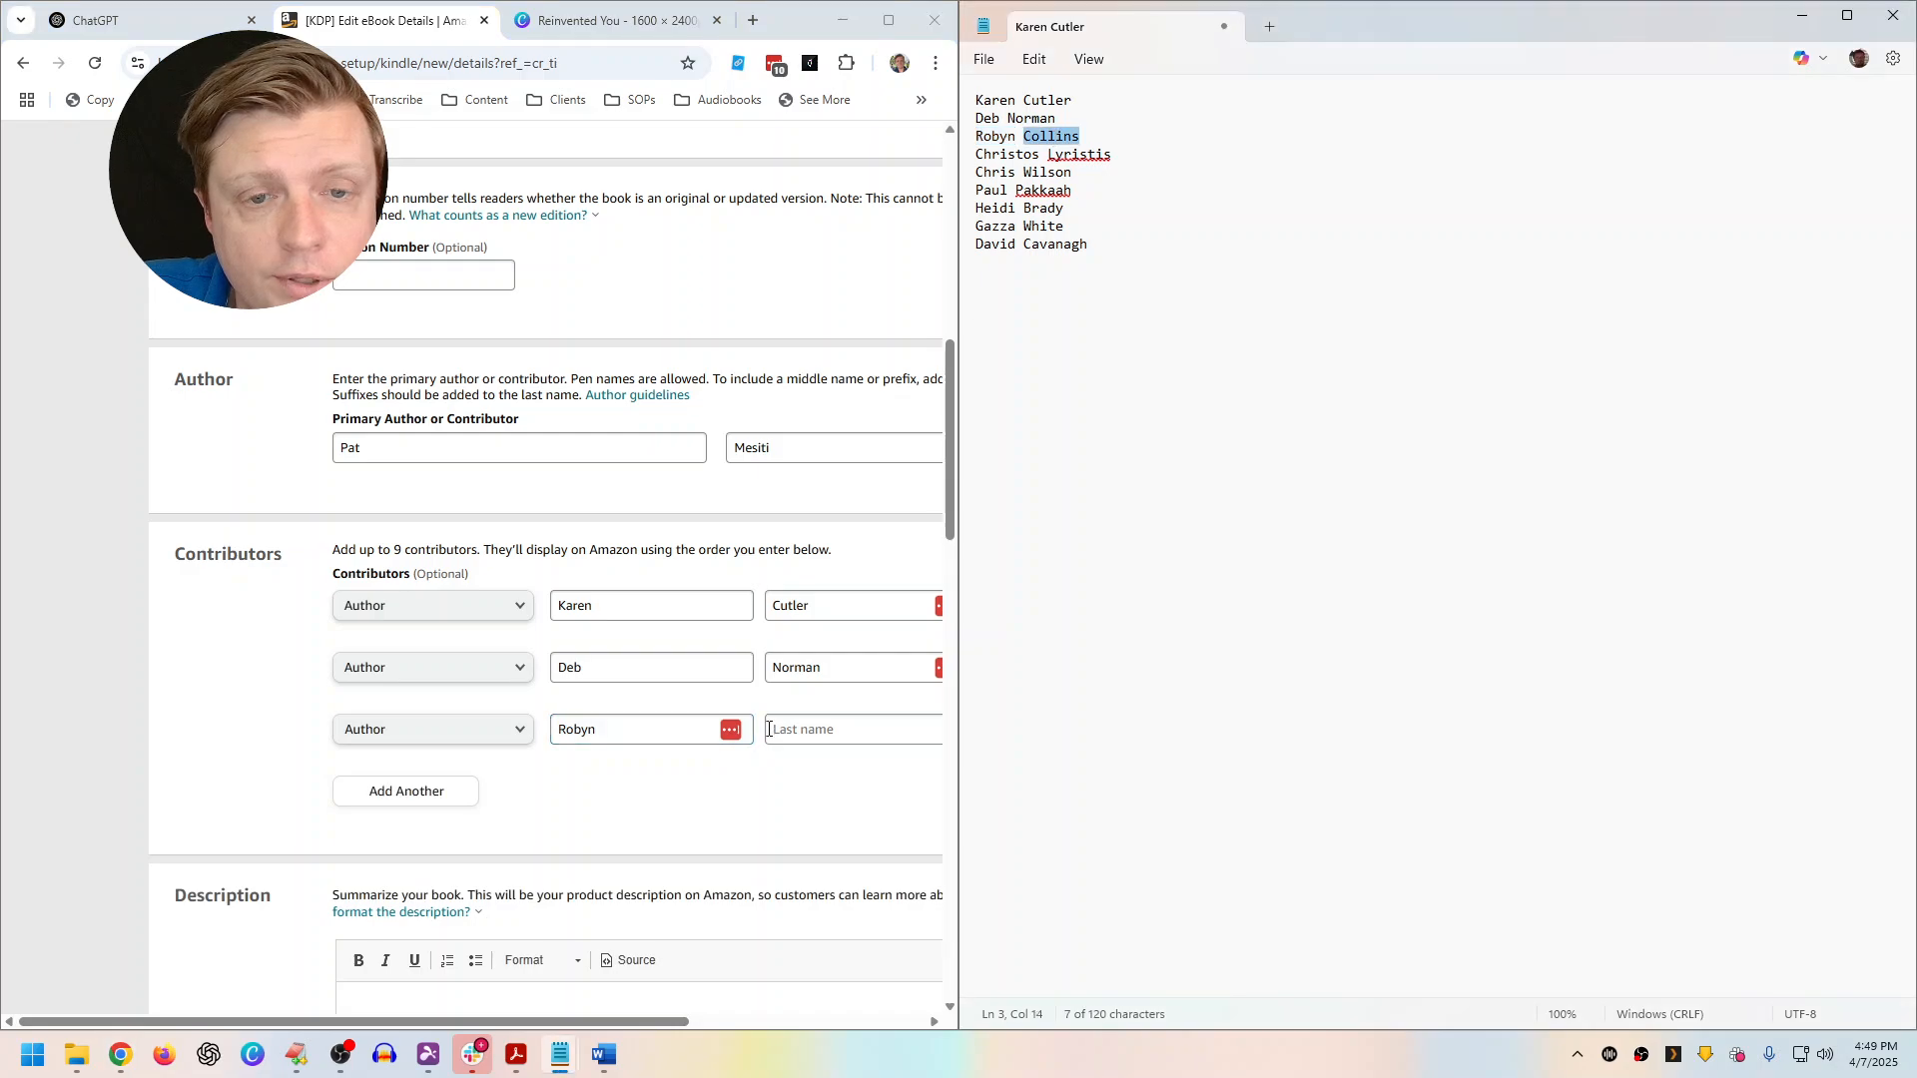
left_click(849, 729)
key("ctrl+v")
Add a fourth contributor row, copy in the fourth listed co-author's first and last name, and add another row
left_click(406, 791)
left_click(992, 154)
double_click(992, 155)
key("ctrl+c")
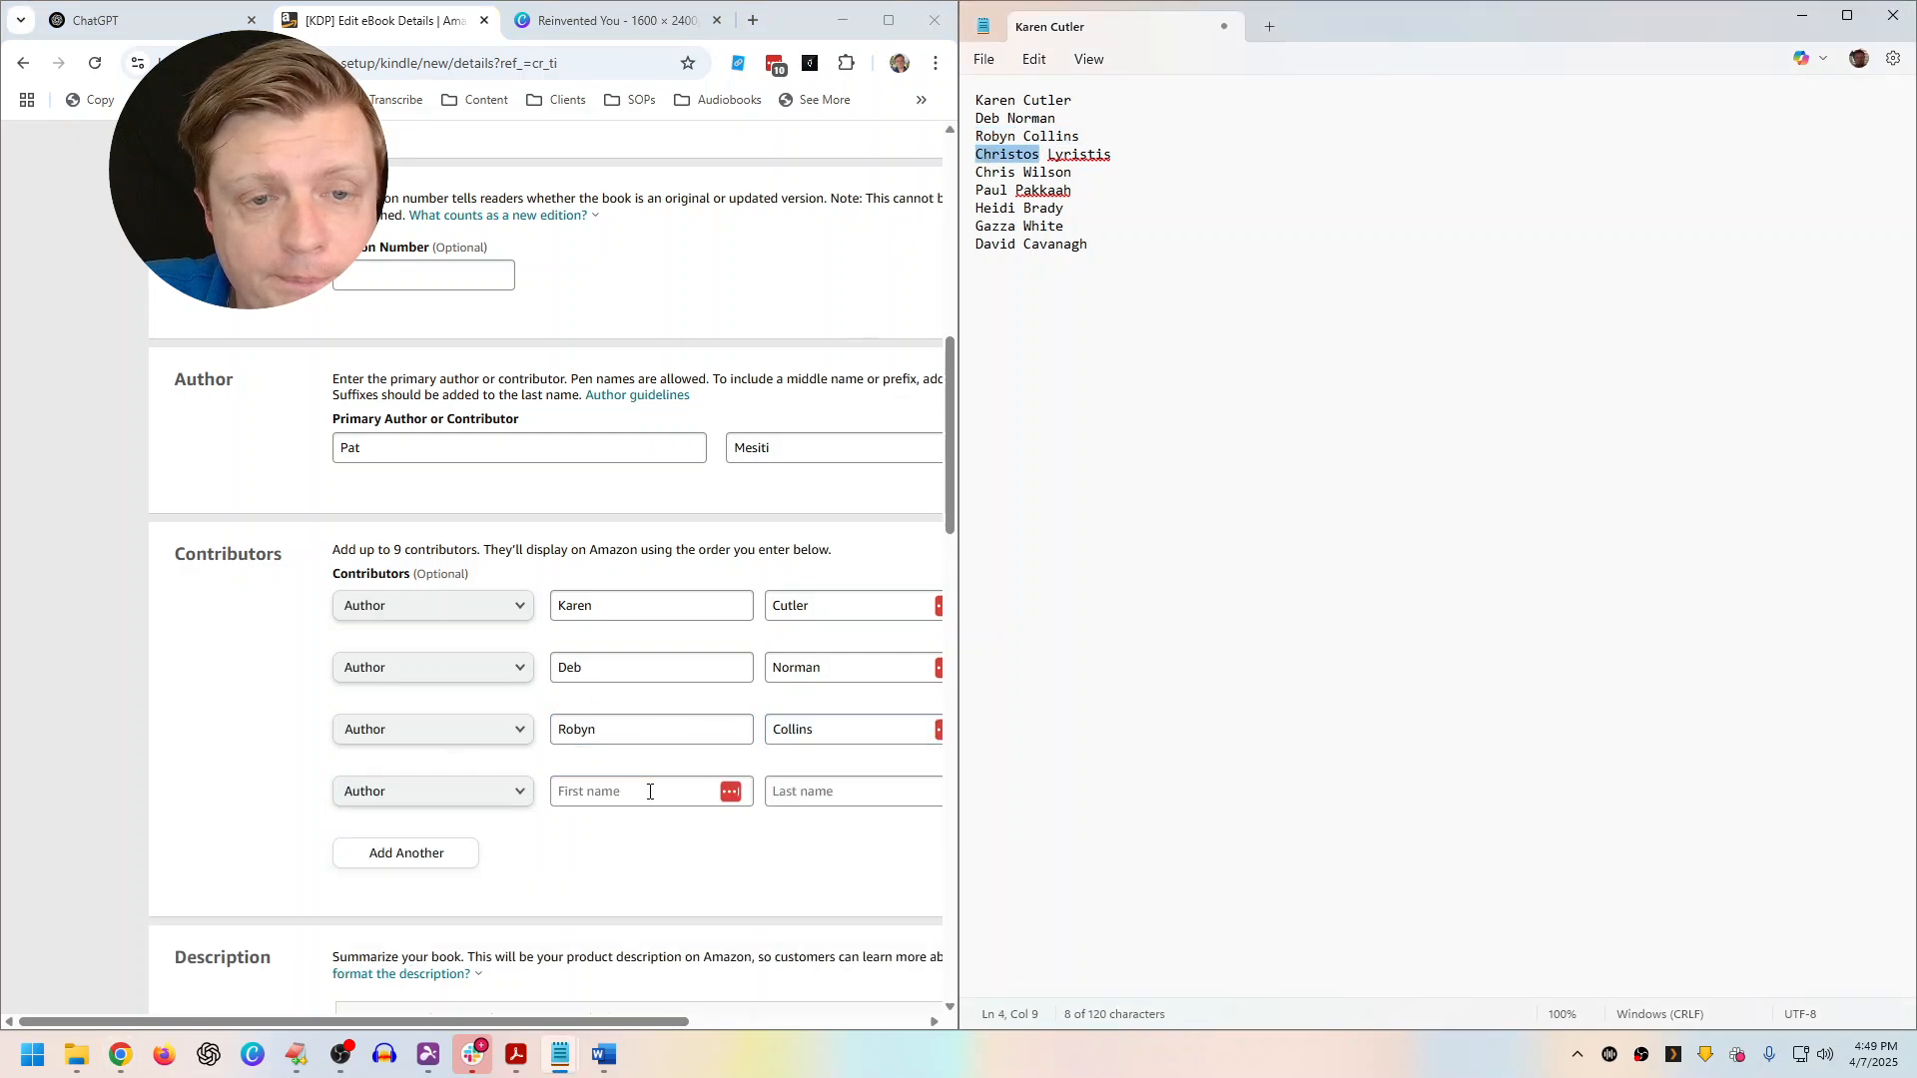
left_click(639, 790)
key("ctrl+v")
double_click(1079, 154)
key("ctrl+c")
left_click(836, 790)
key("ctrl+v")
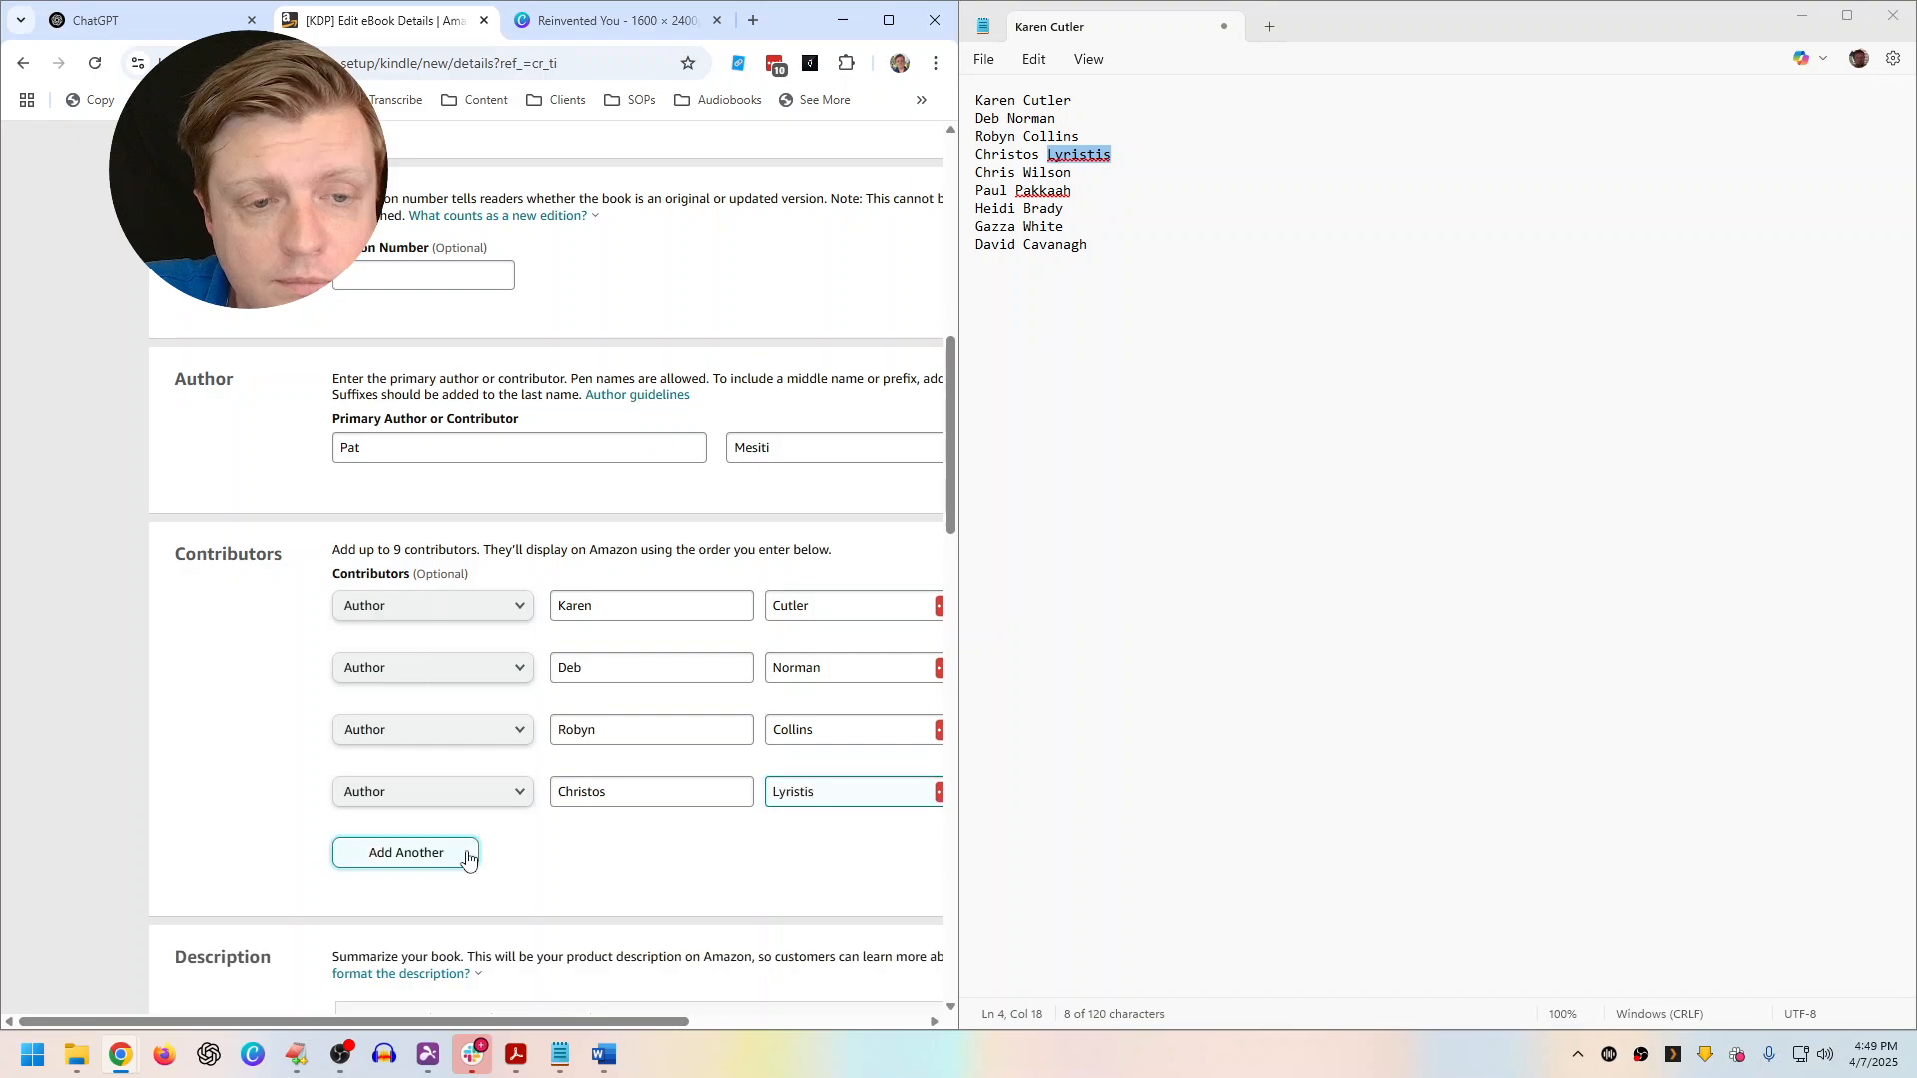
left_click(406, 853)
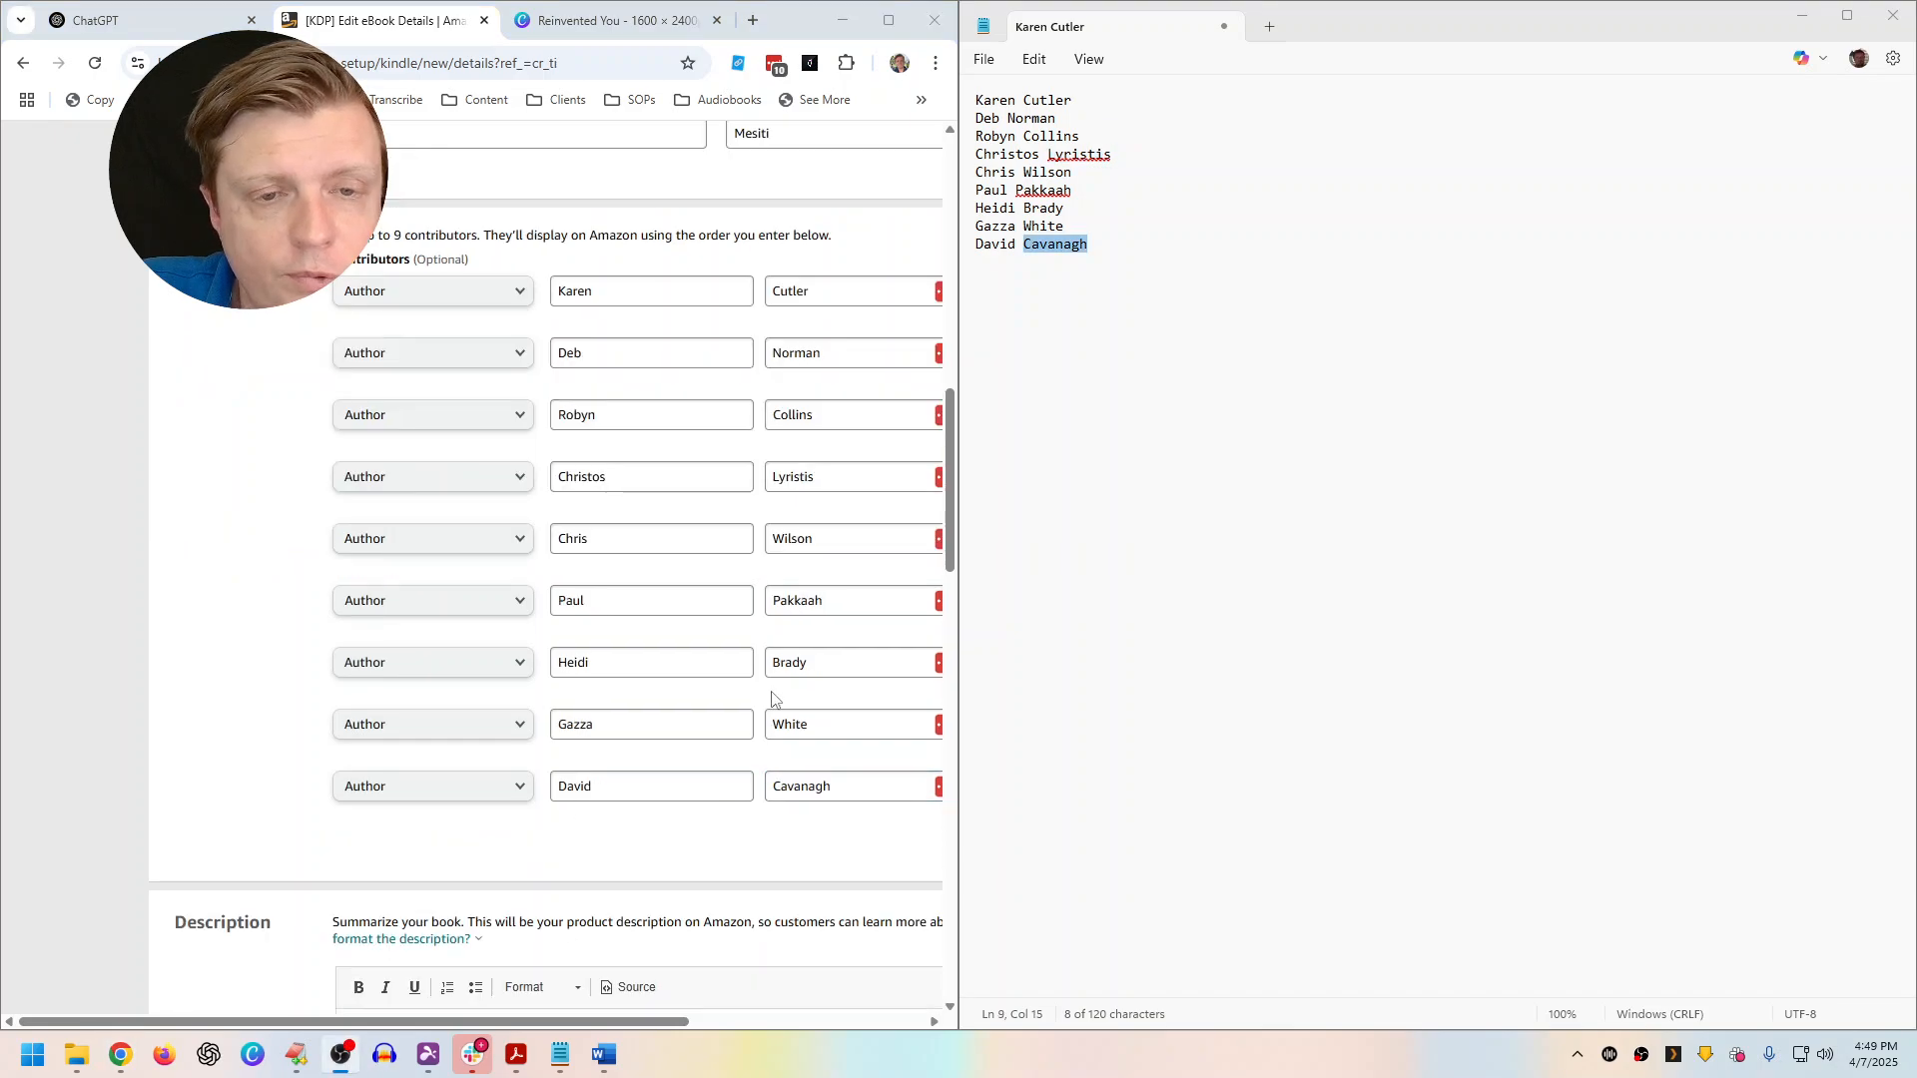
Switch to ChatGPT and open the Book Description Optimization conversation from the chat history
scroll(634, 827, "down", 2)
left_click(160, 20)
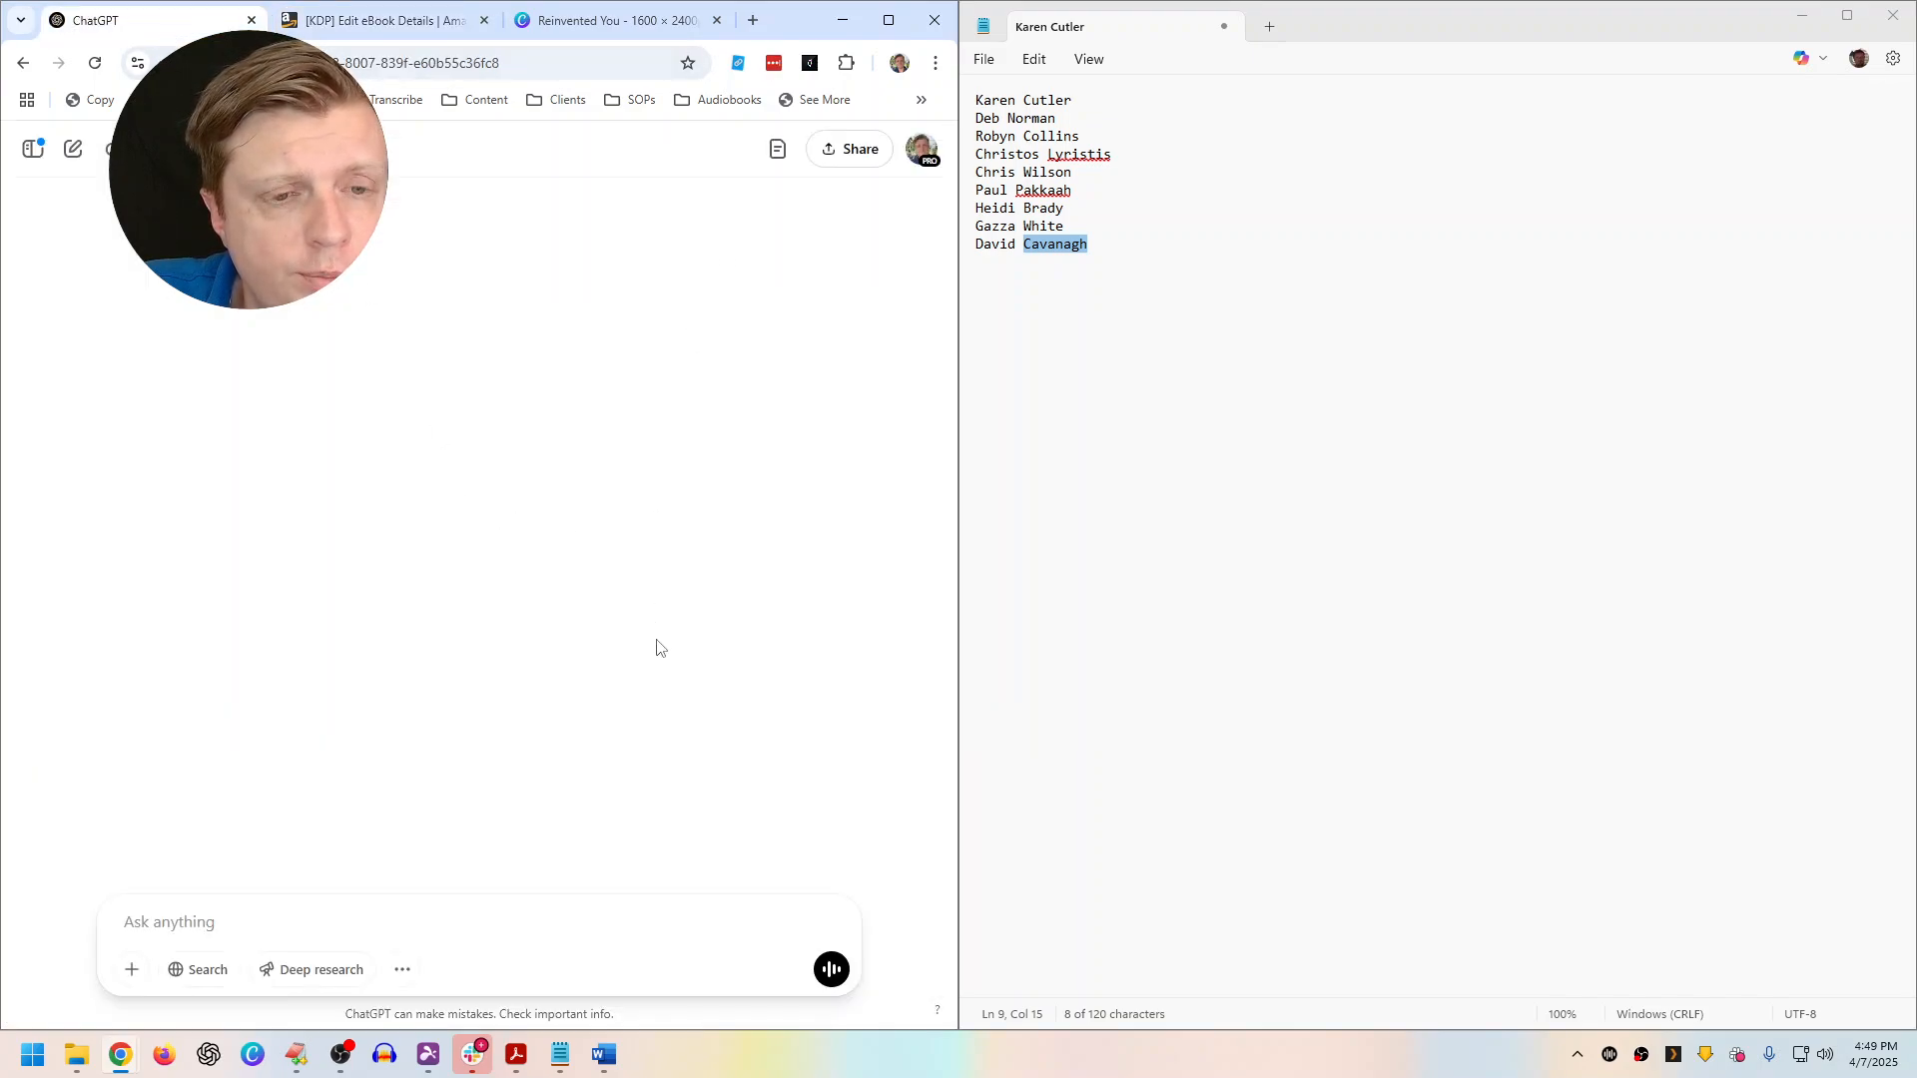
left_click(778, 149)
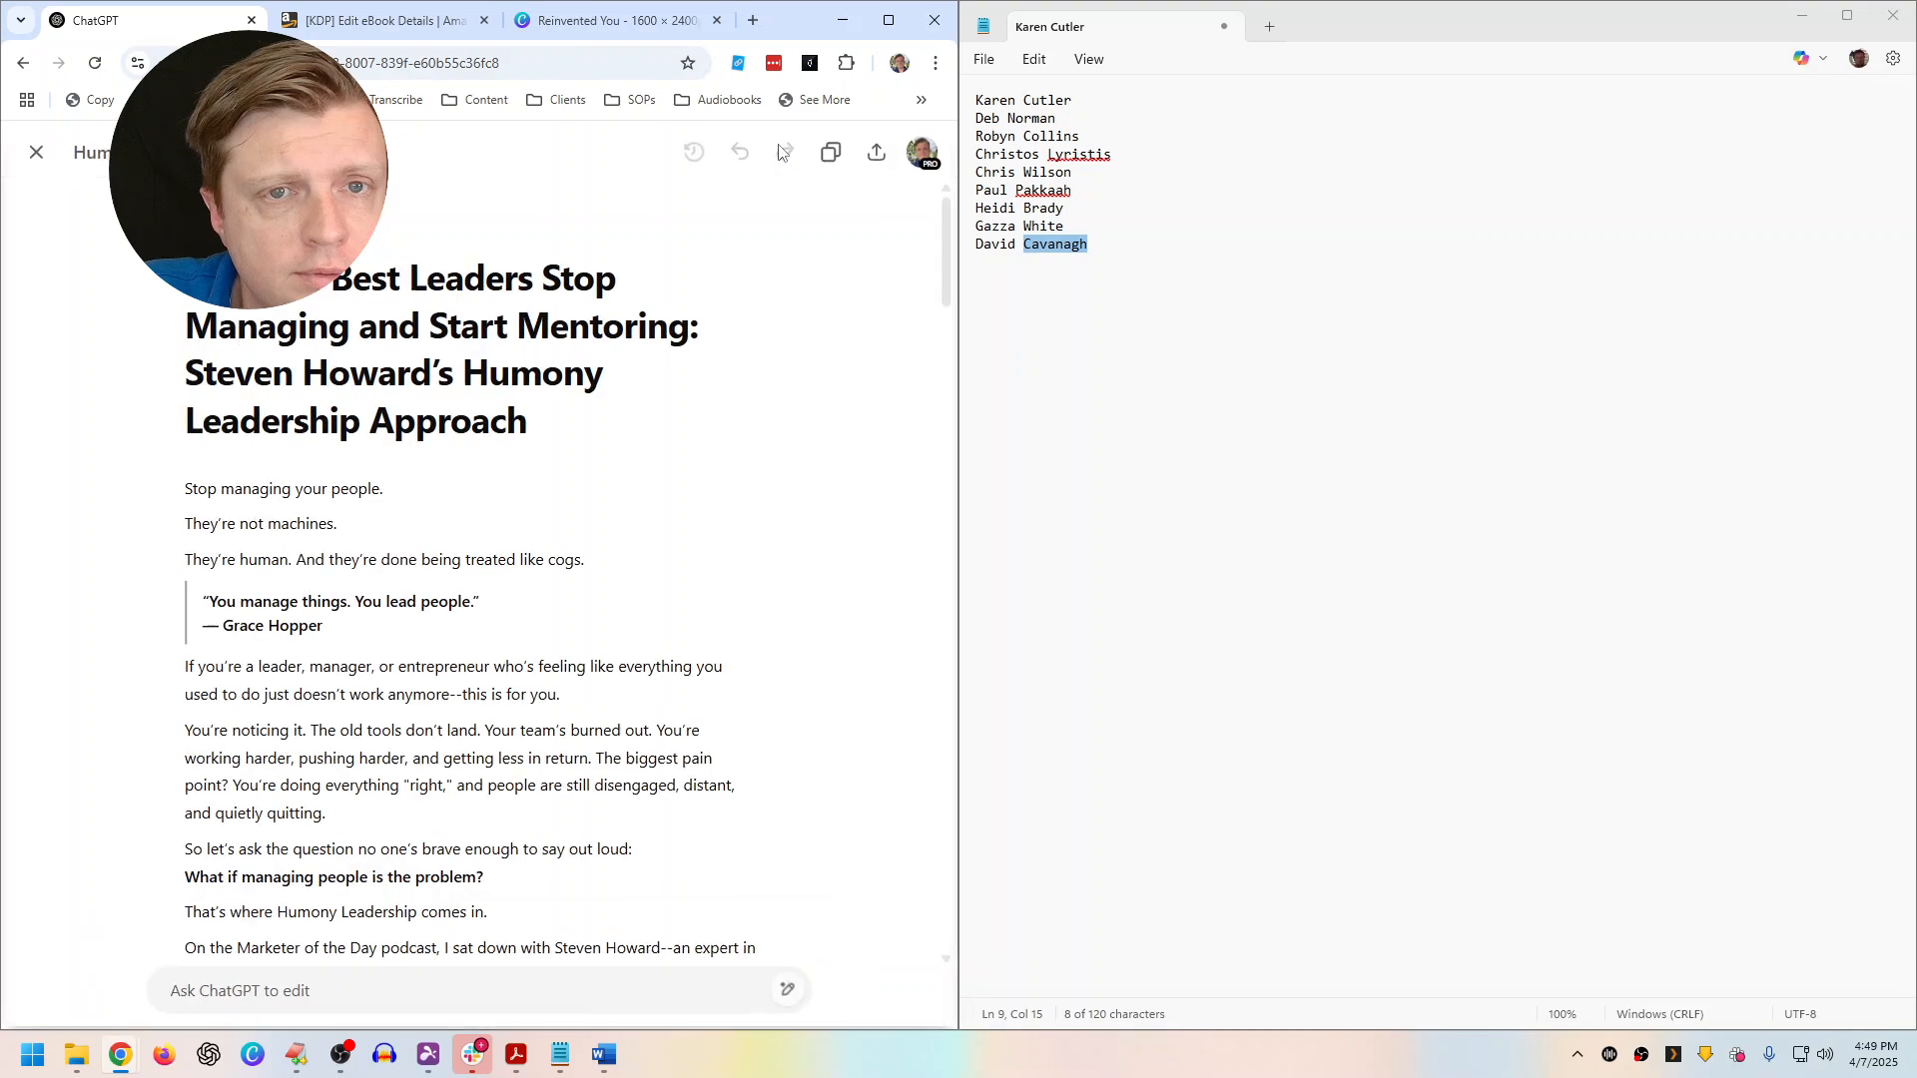
left_click(33, 149)
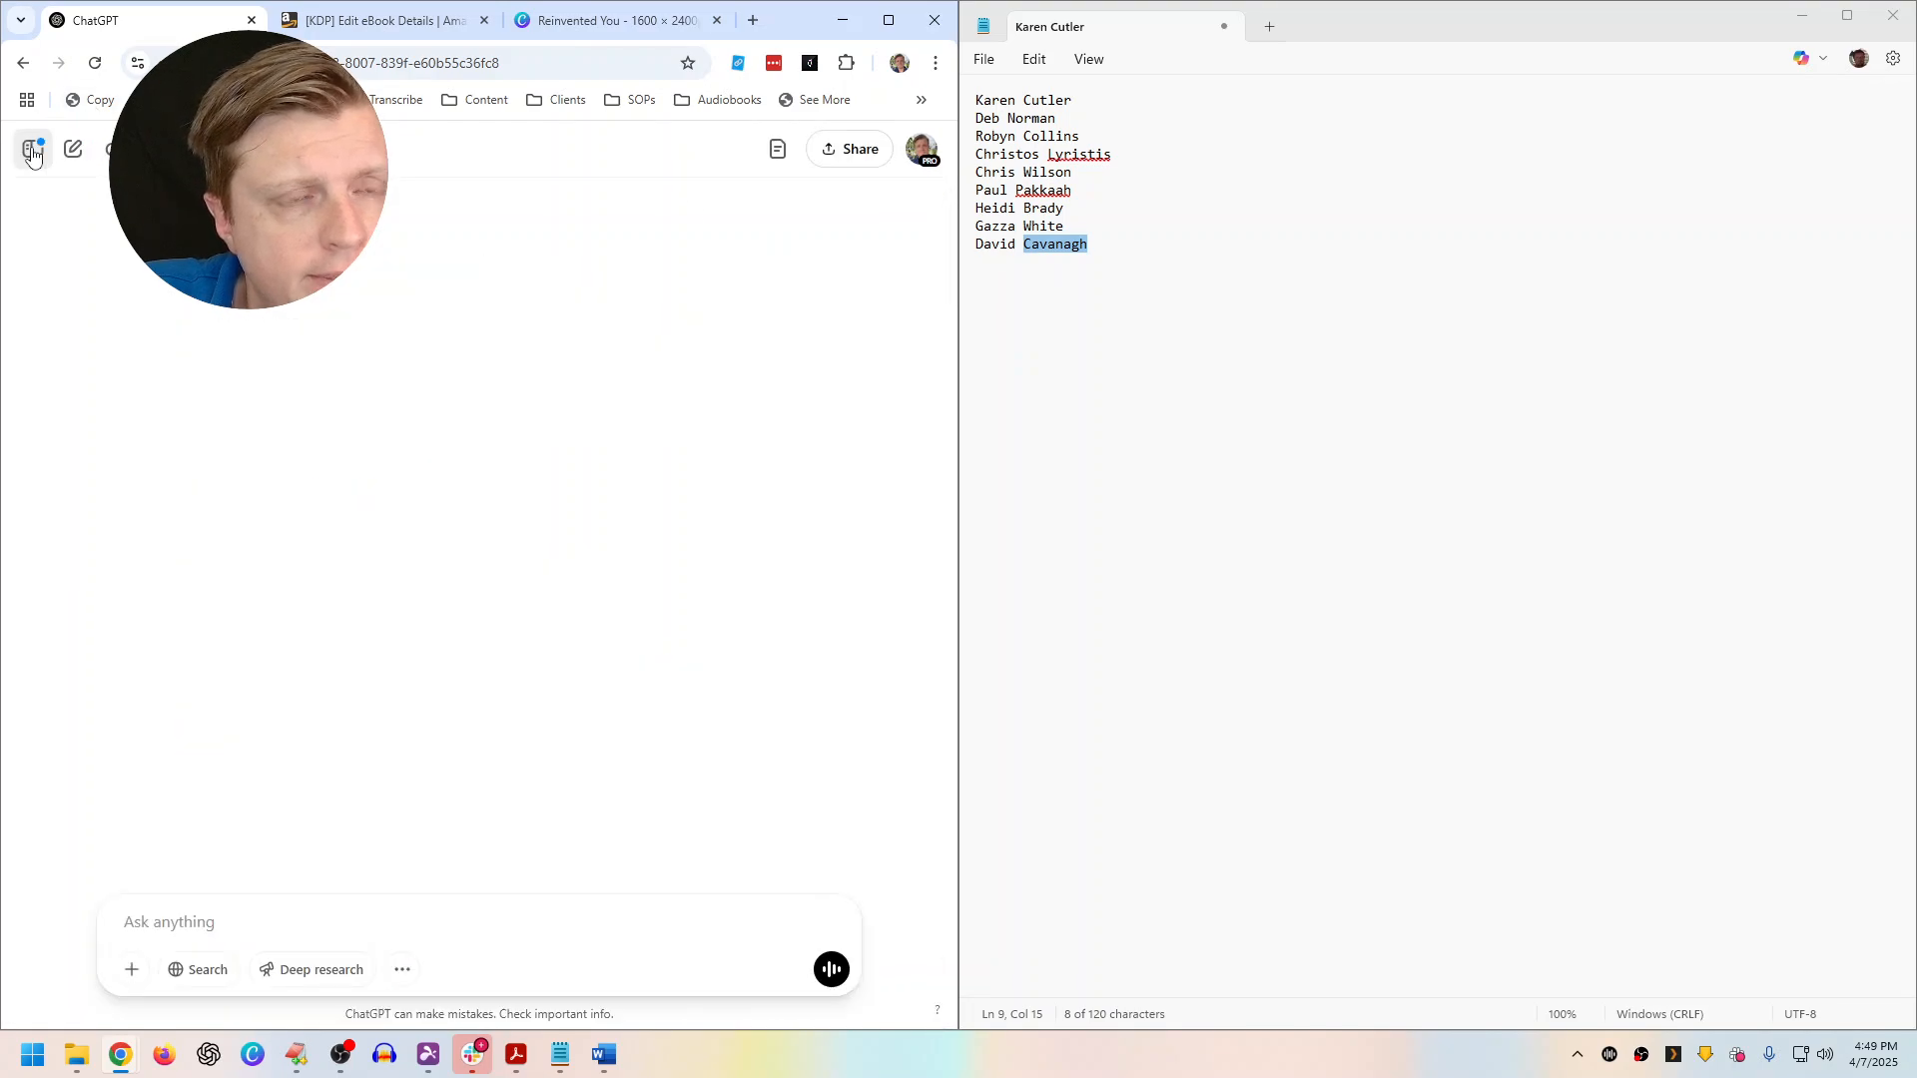
left_click(35, 152)
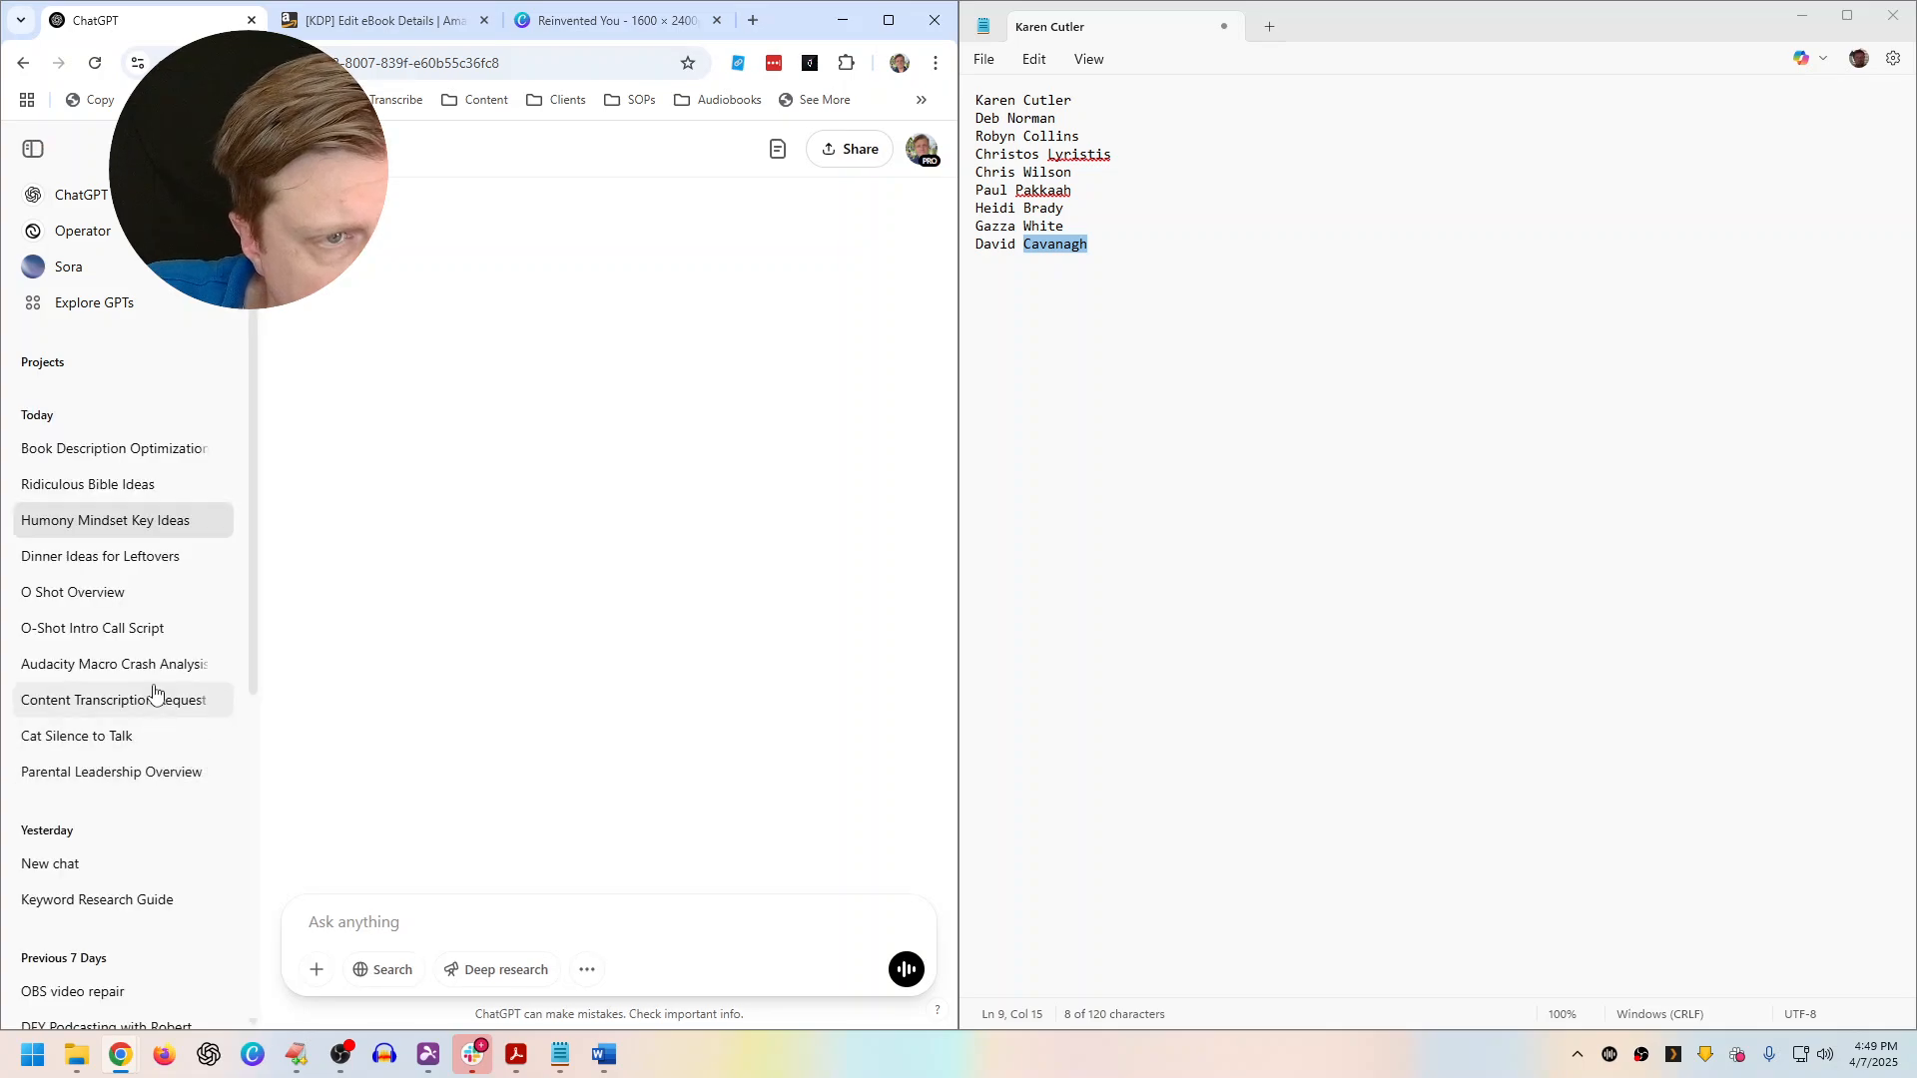
left_click(128, 456)
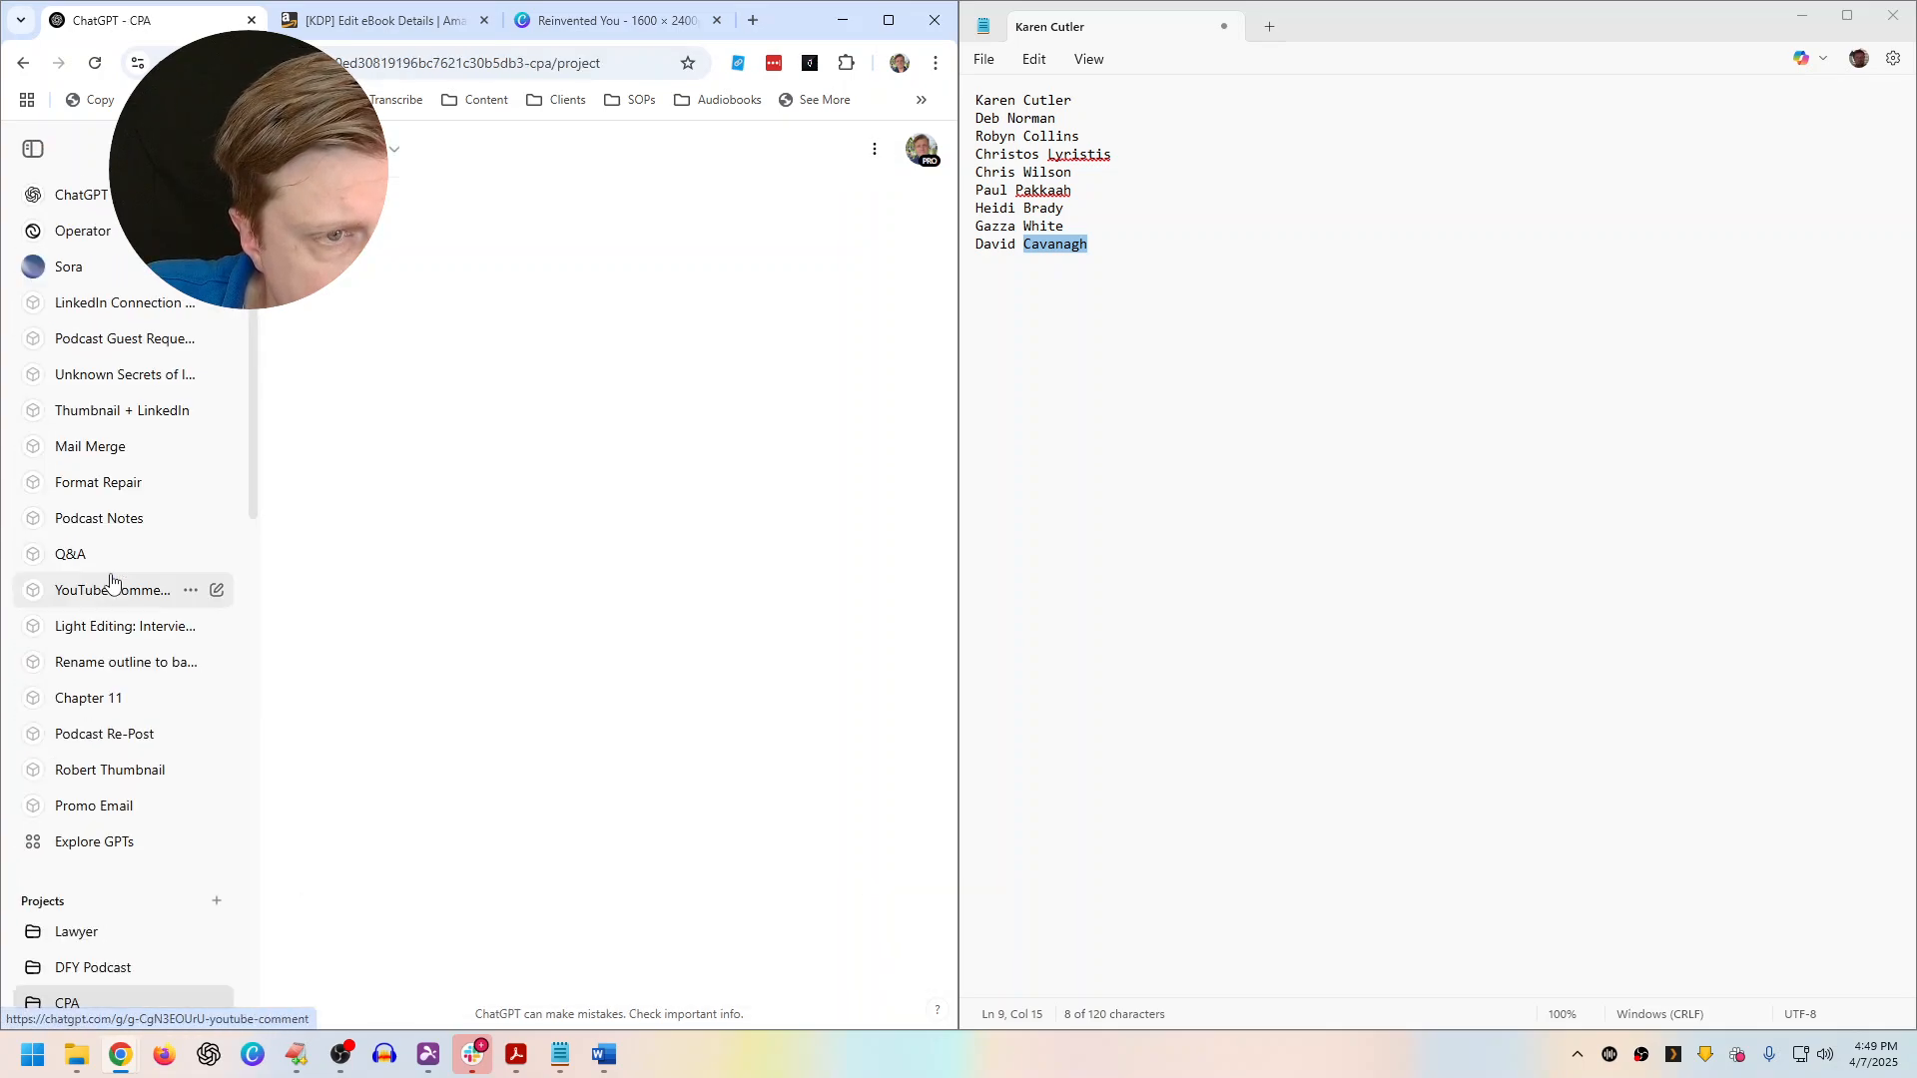
scroll(240, 666, "down", 2)
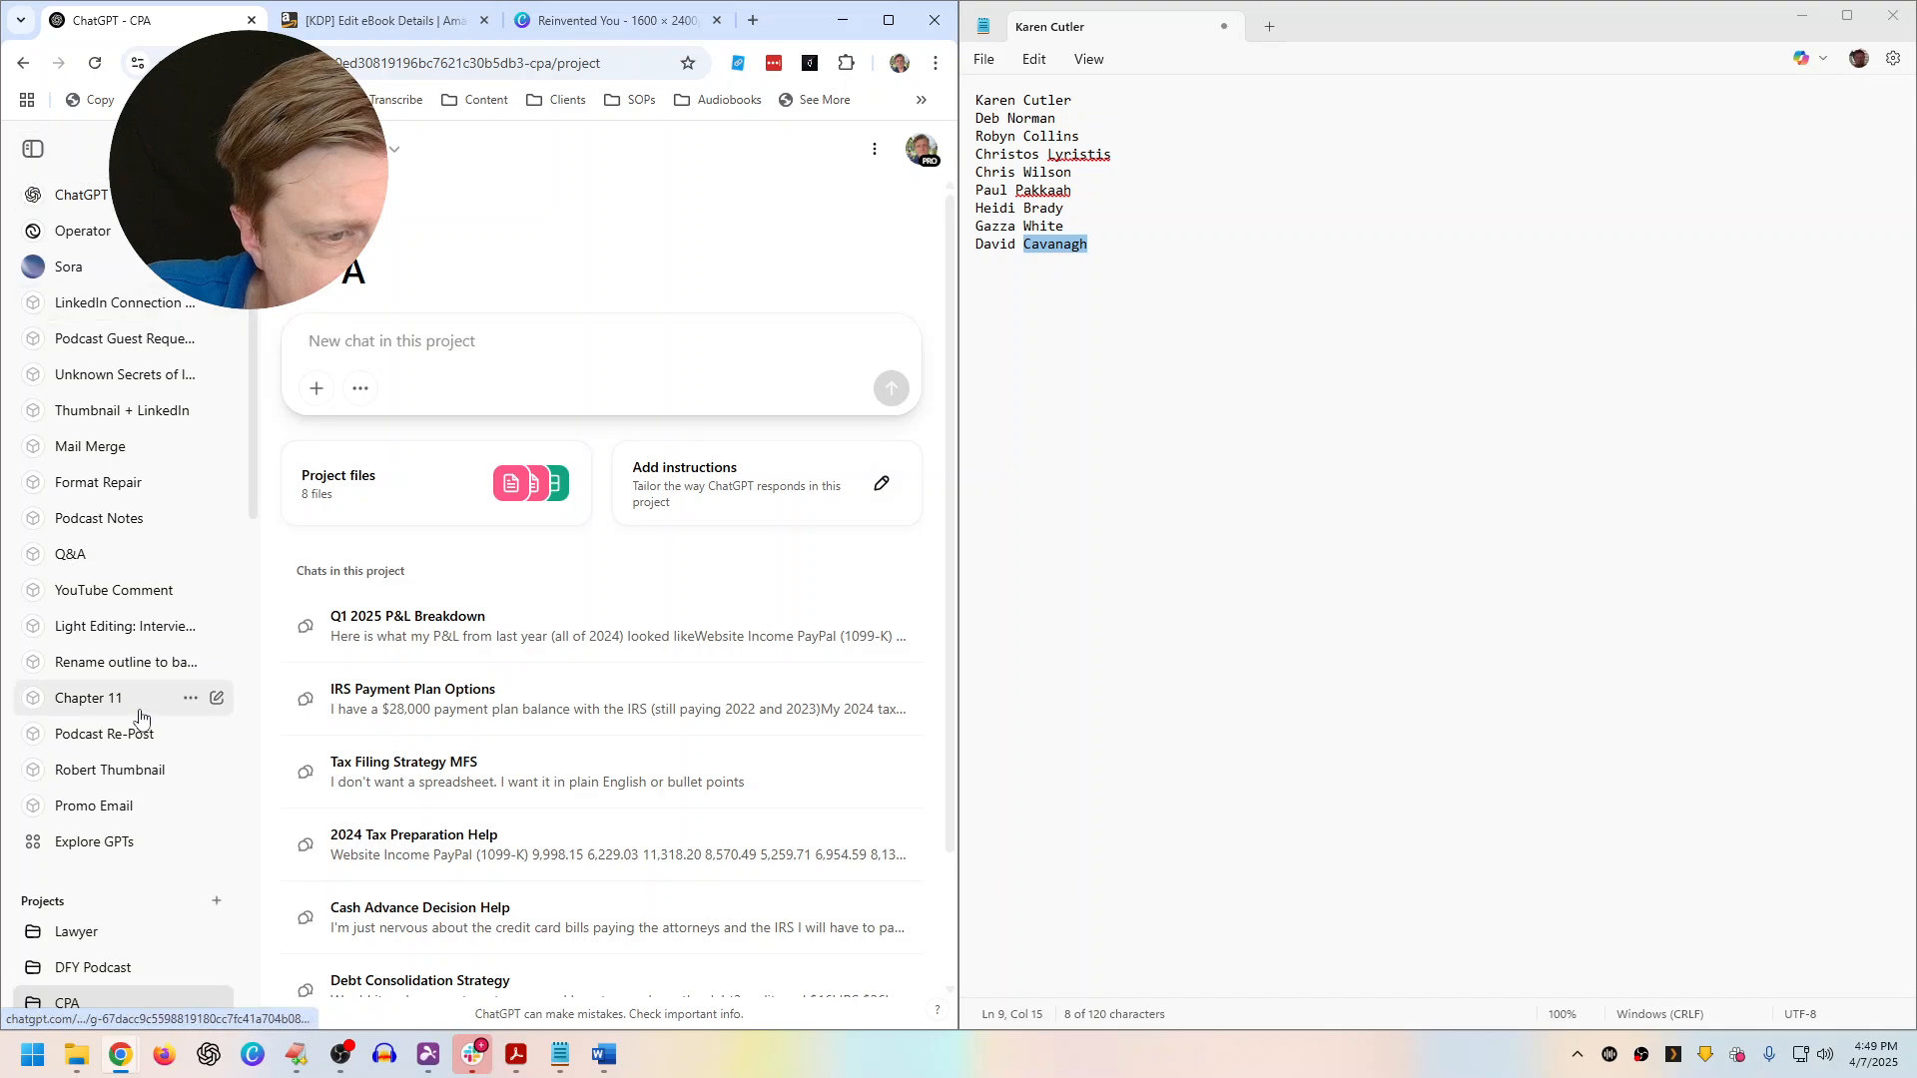
scroll(141, 710, "down", 3)
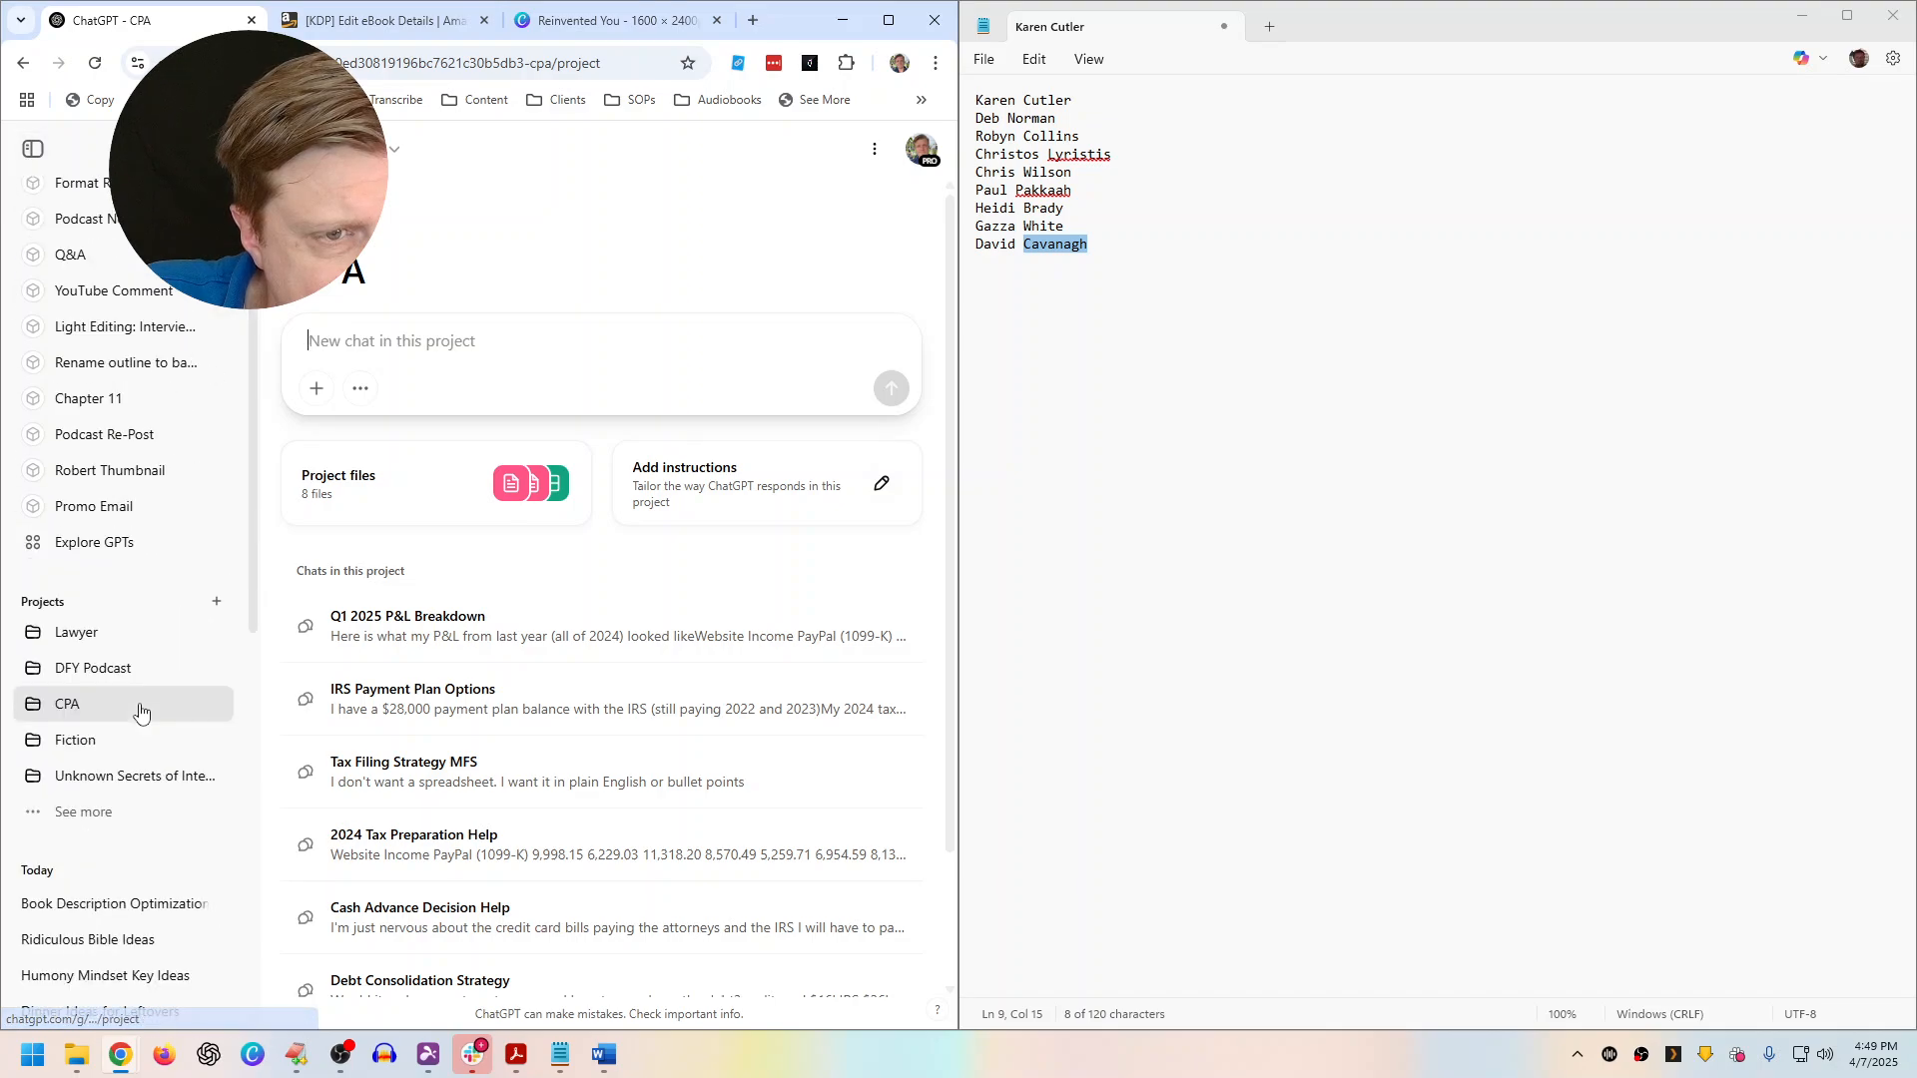
left_click(110, 903)
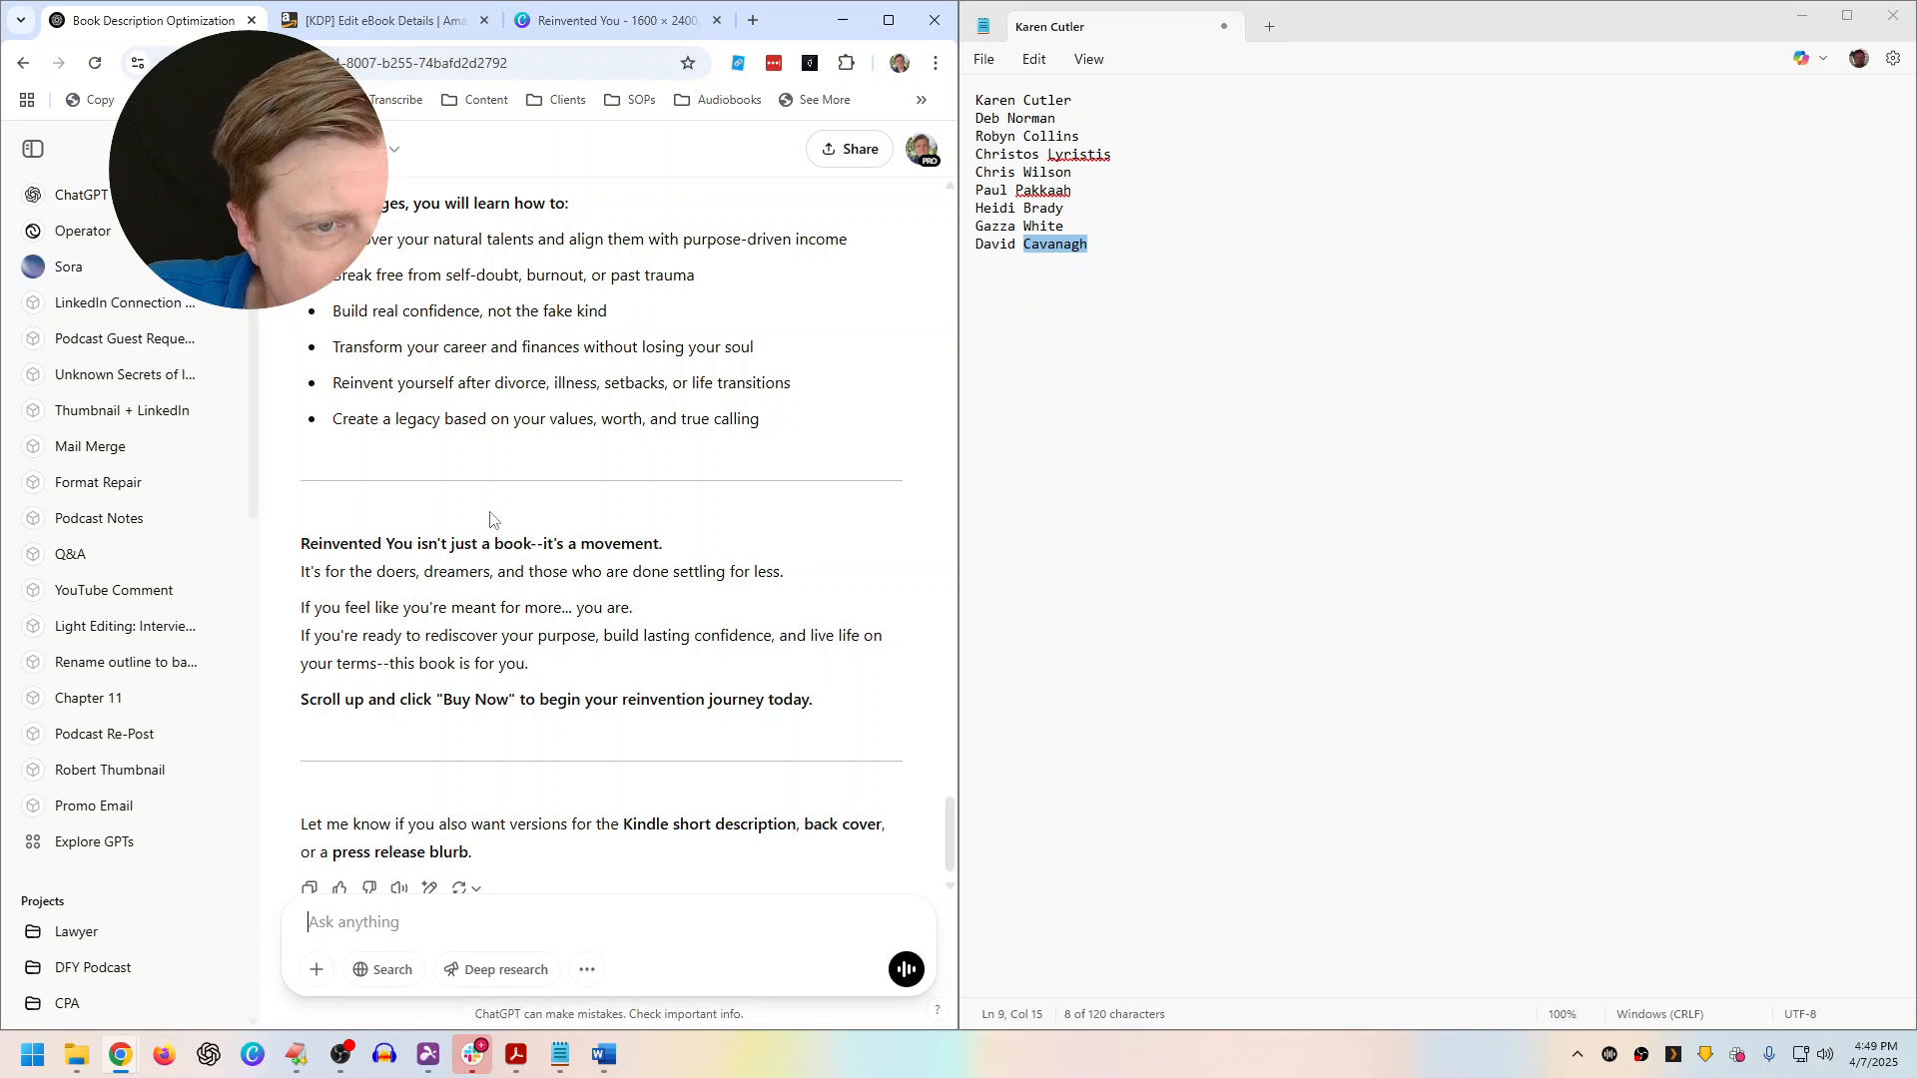
Copy ChatGPT's book description response and paste it into the KDP Description field
left_click(309, 851)
left_click(389, 20)
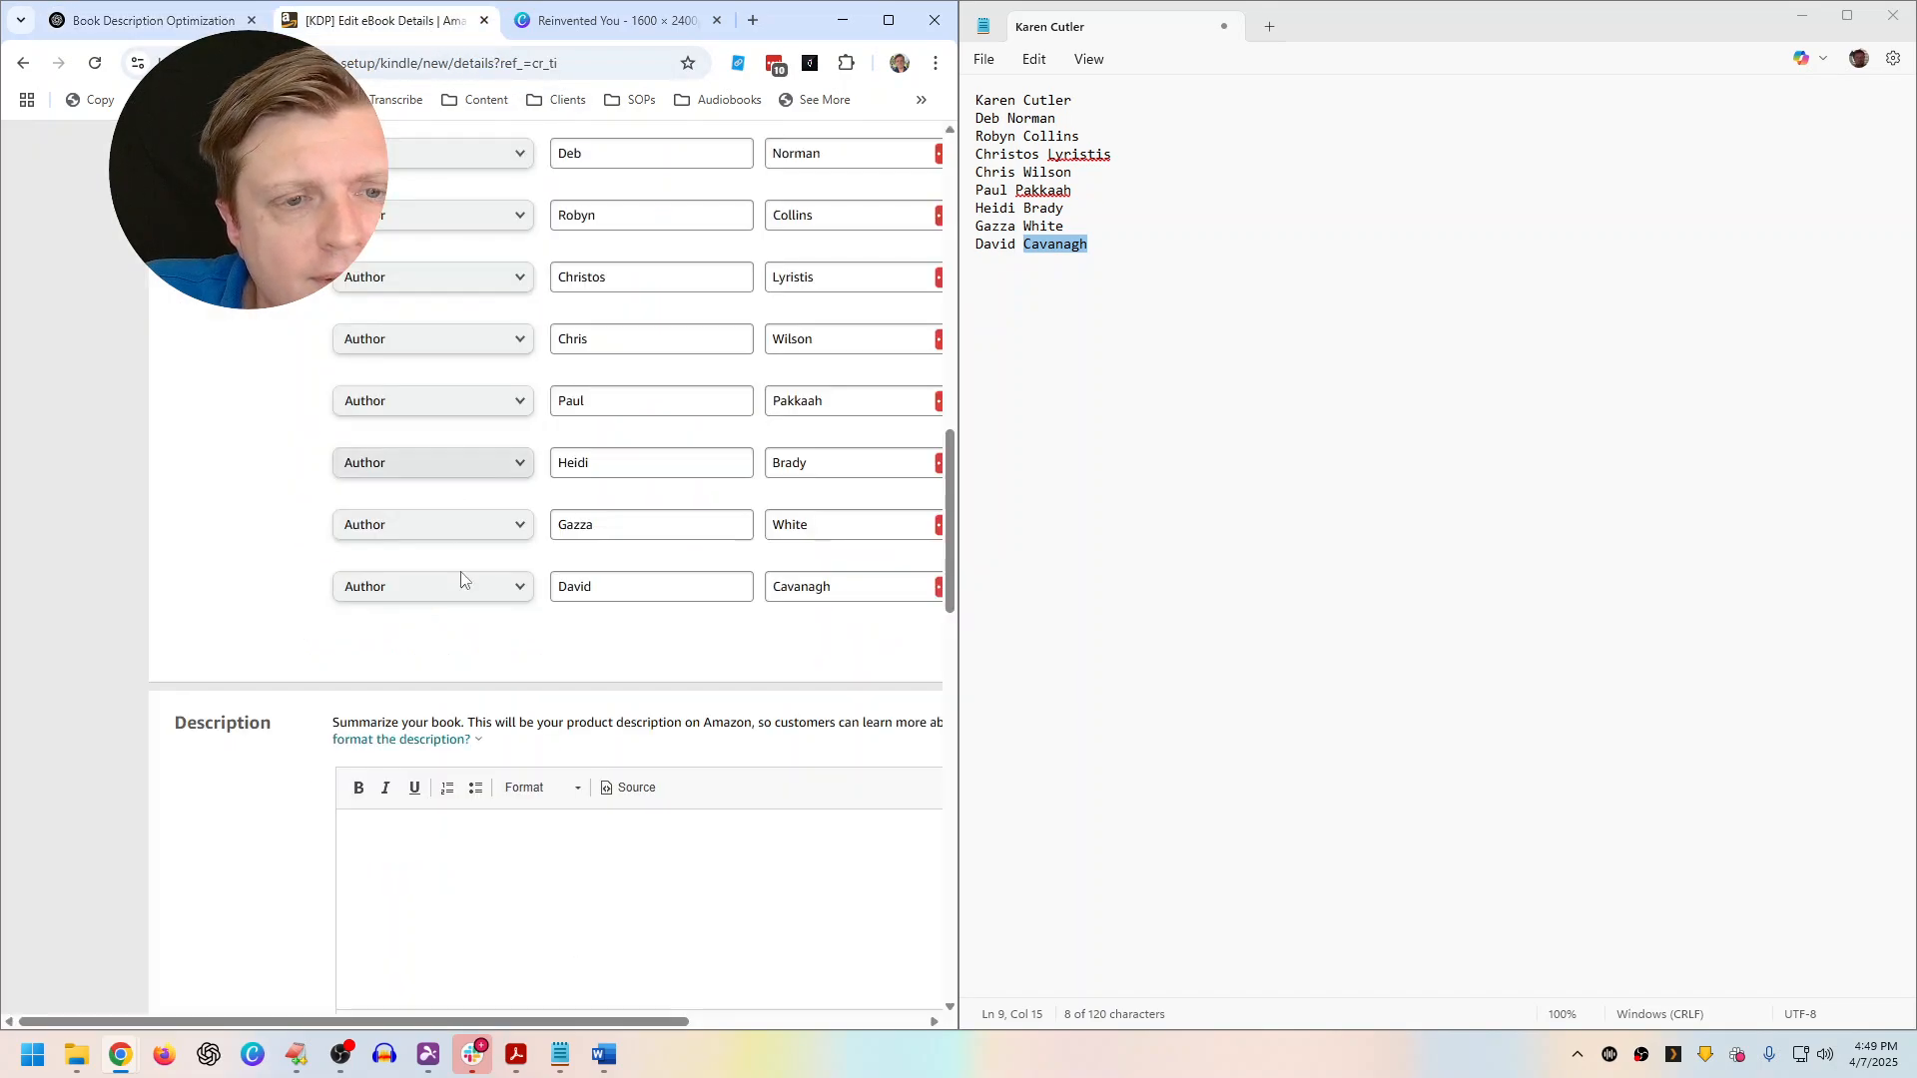
left_click(493, 909)
key("ctrl+v")
Delete ChatGPT's introductory sentence plus the repeated title and byline from the beginning of the book description
scroll(552, 873, "down", 3)
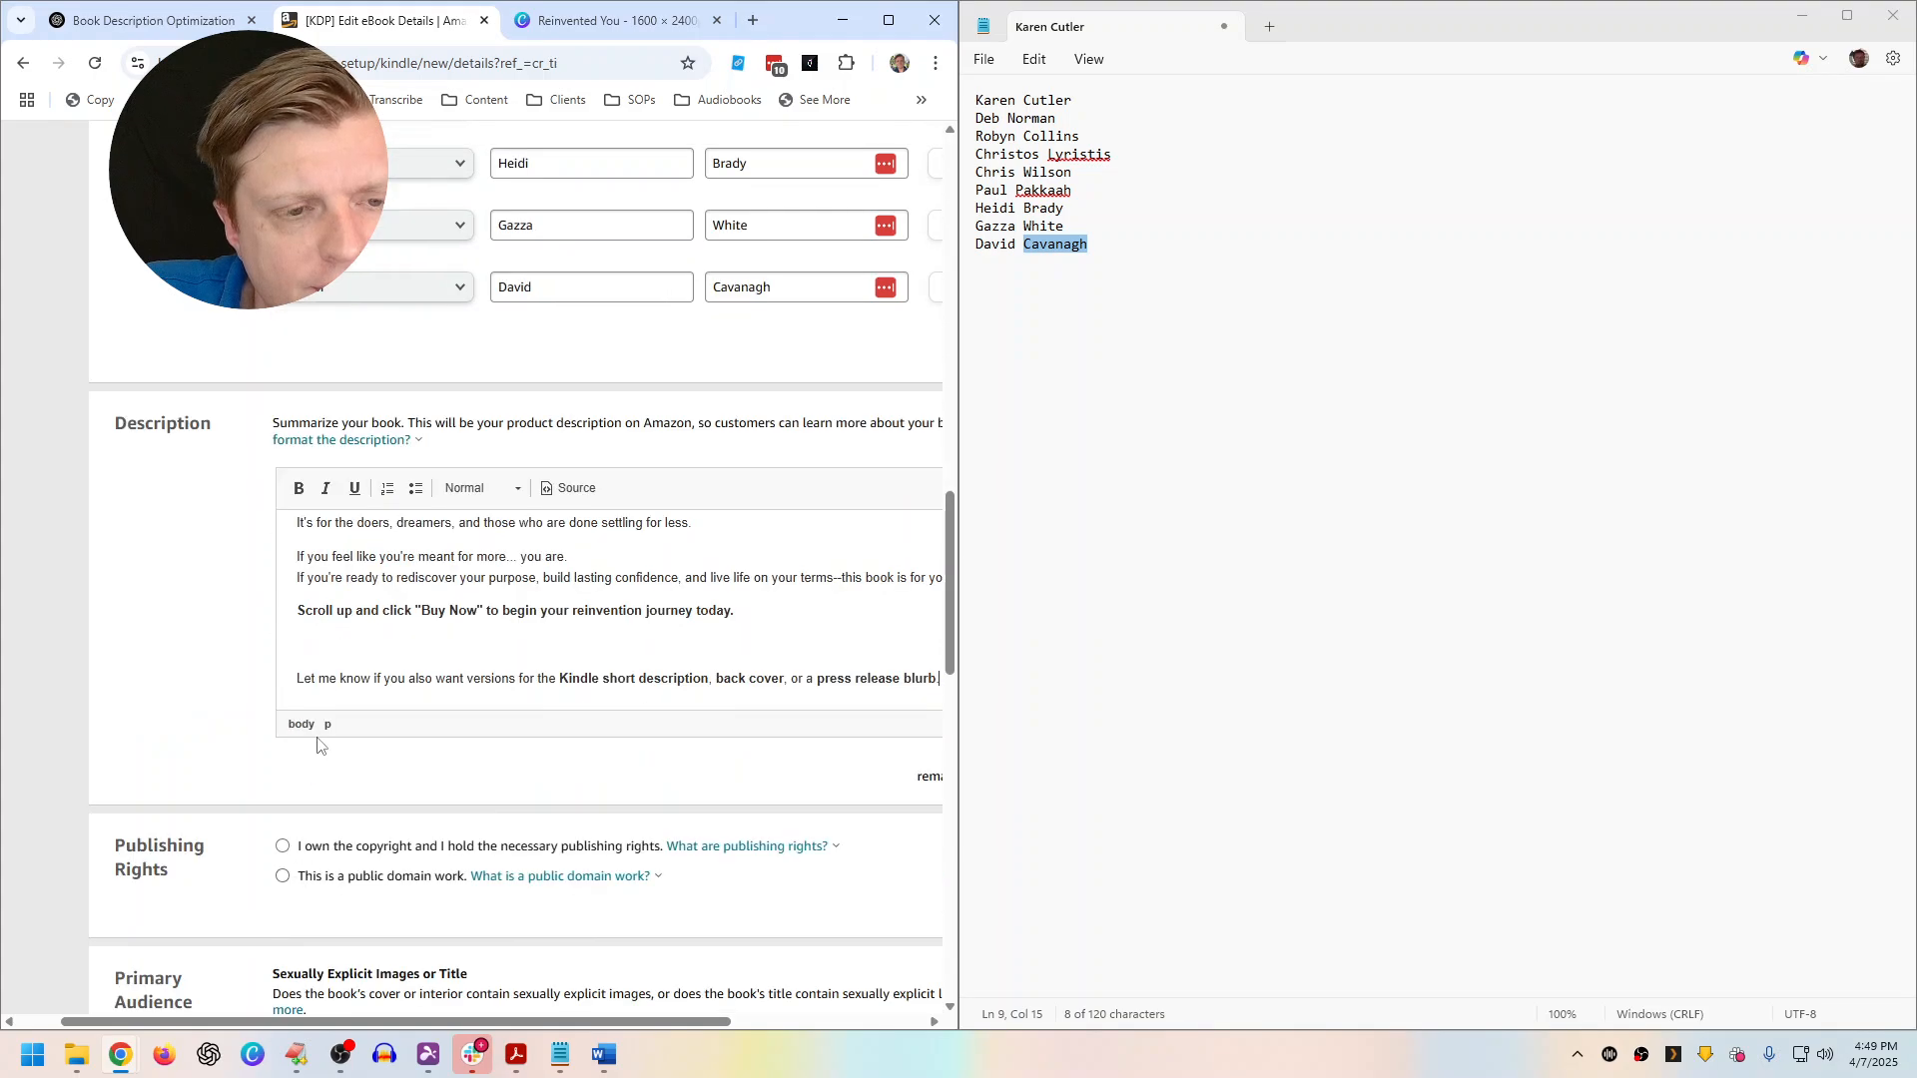
scroll(430, 599, "up", 10)
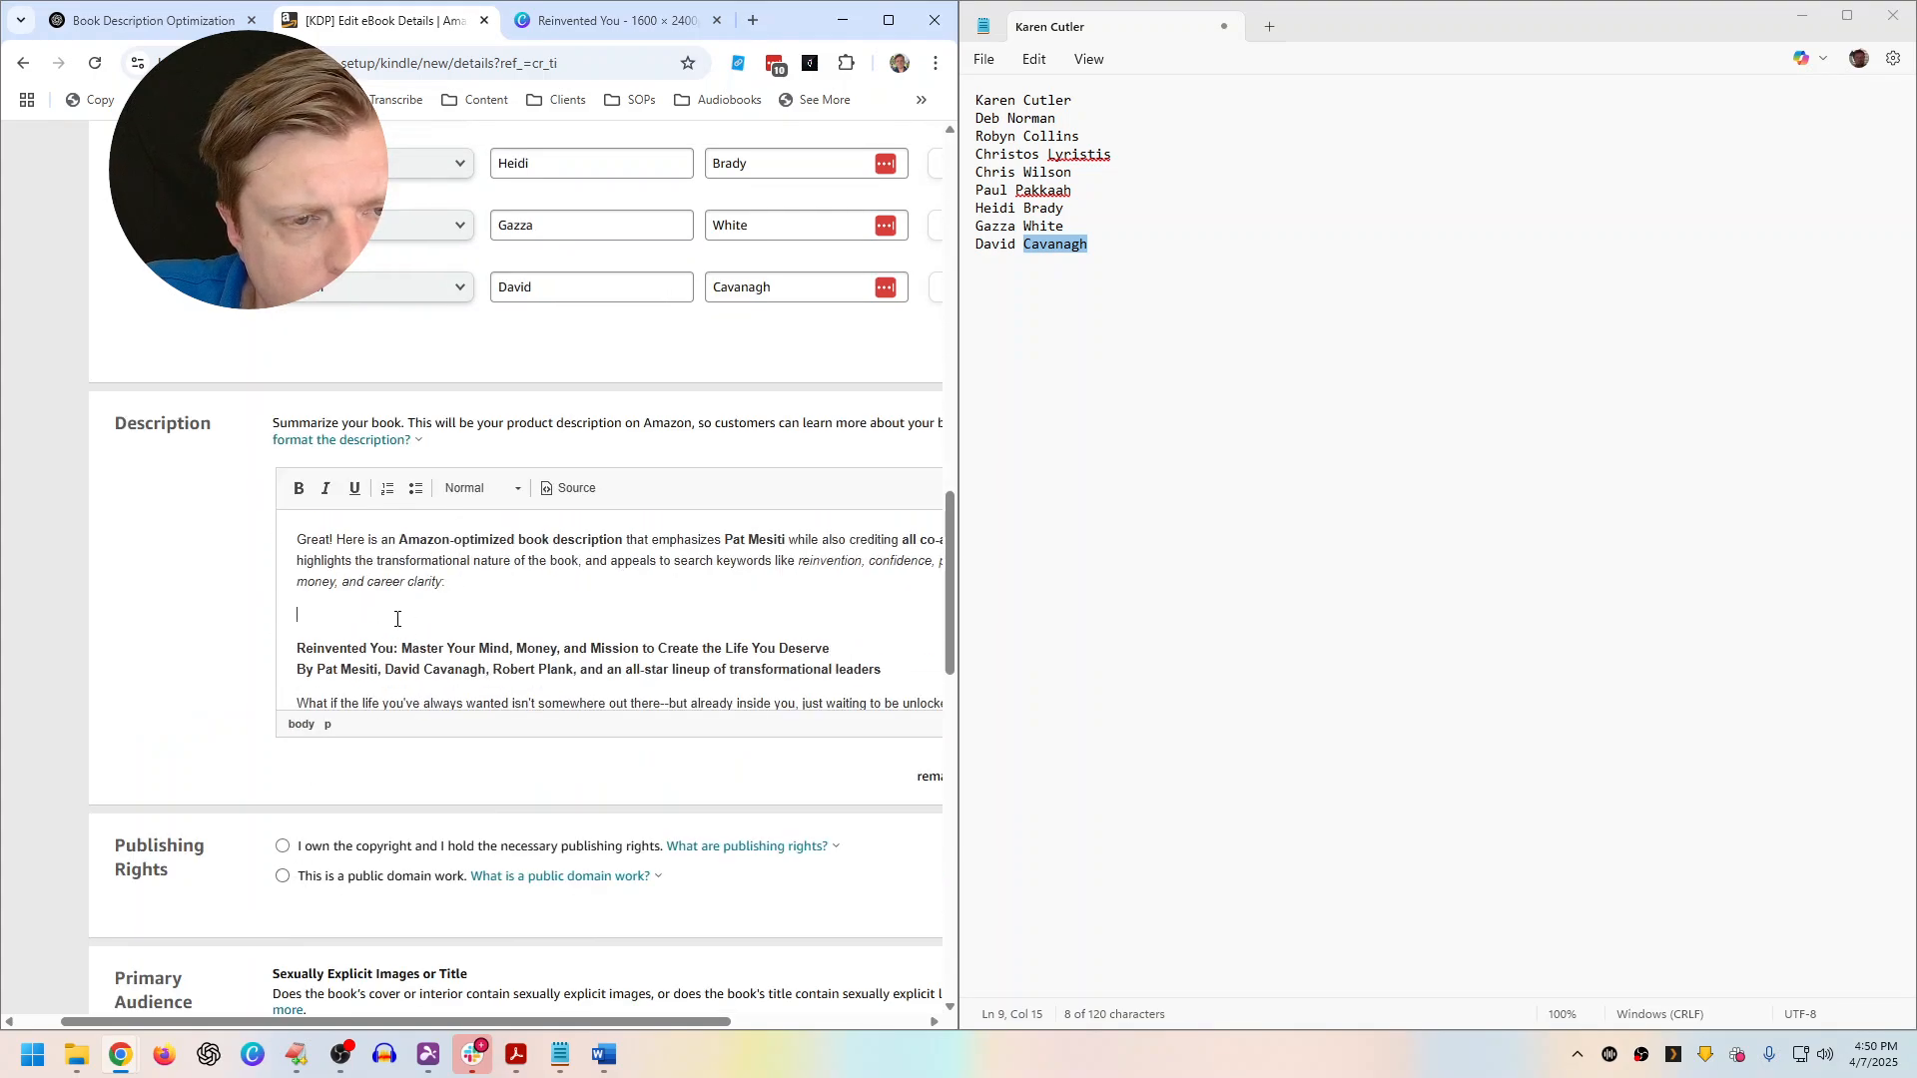
left_click_drag(449, 583, 296, 560)
key("BackSpace")
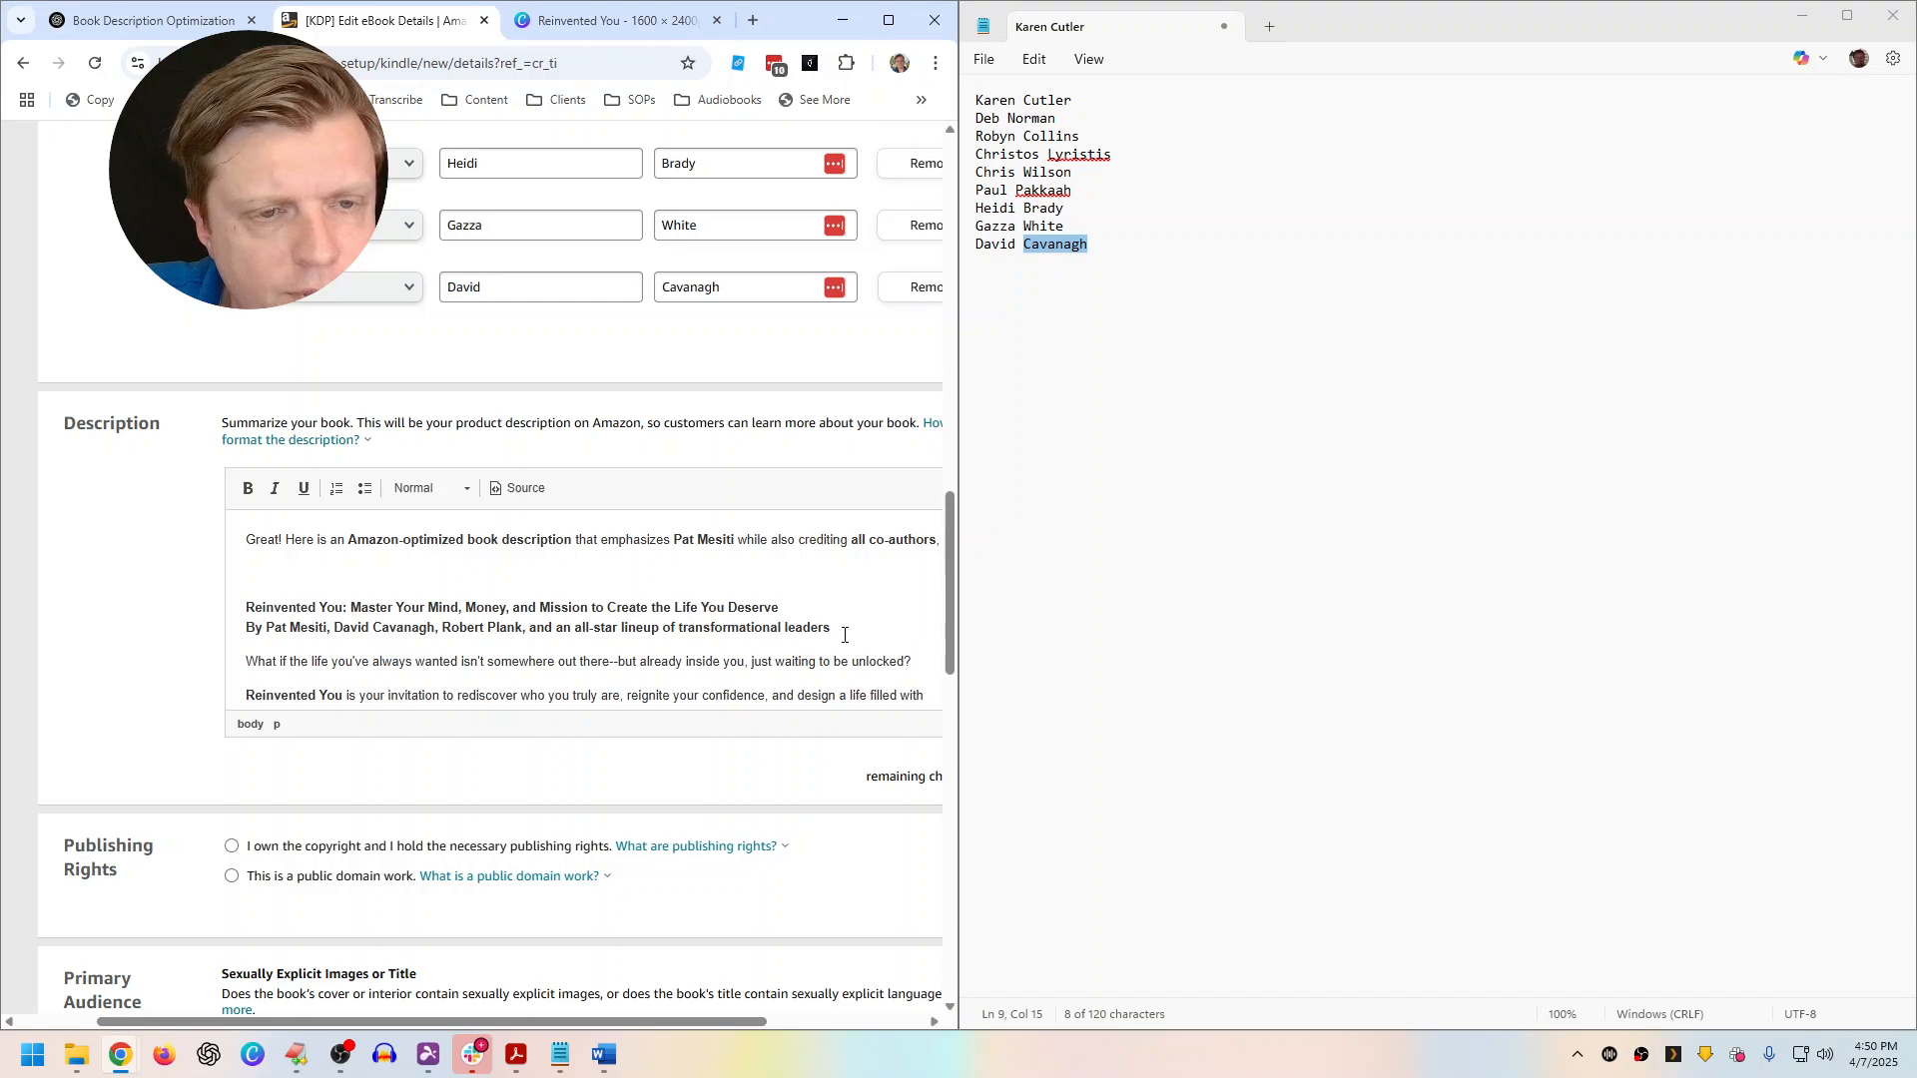
left_click(834, 611)
left_click_drag(886, 636, 245, 539)
key("BackSpace")
Remove the second co-creator's name from the description's "Guided by" paragraph and make "co-creators" singular
scroll(408, 625, "down", 1)
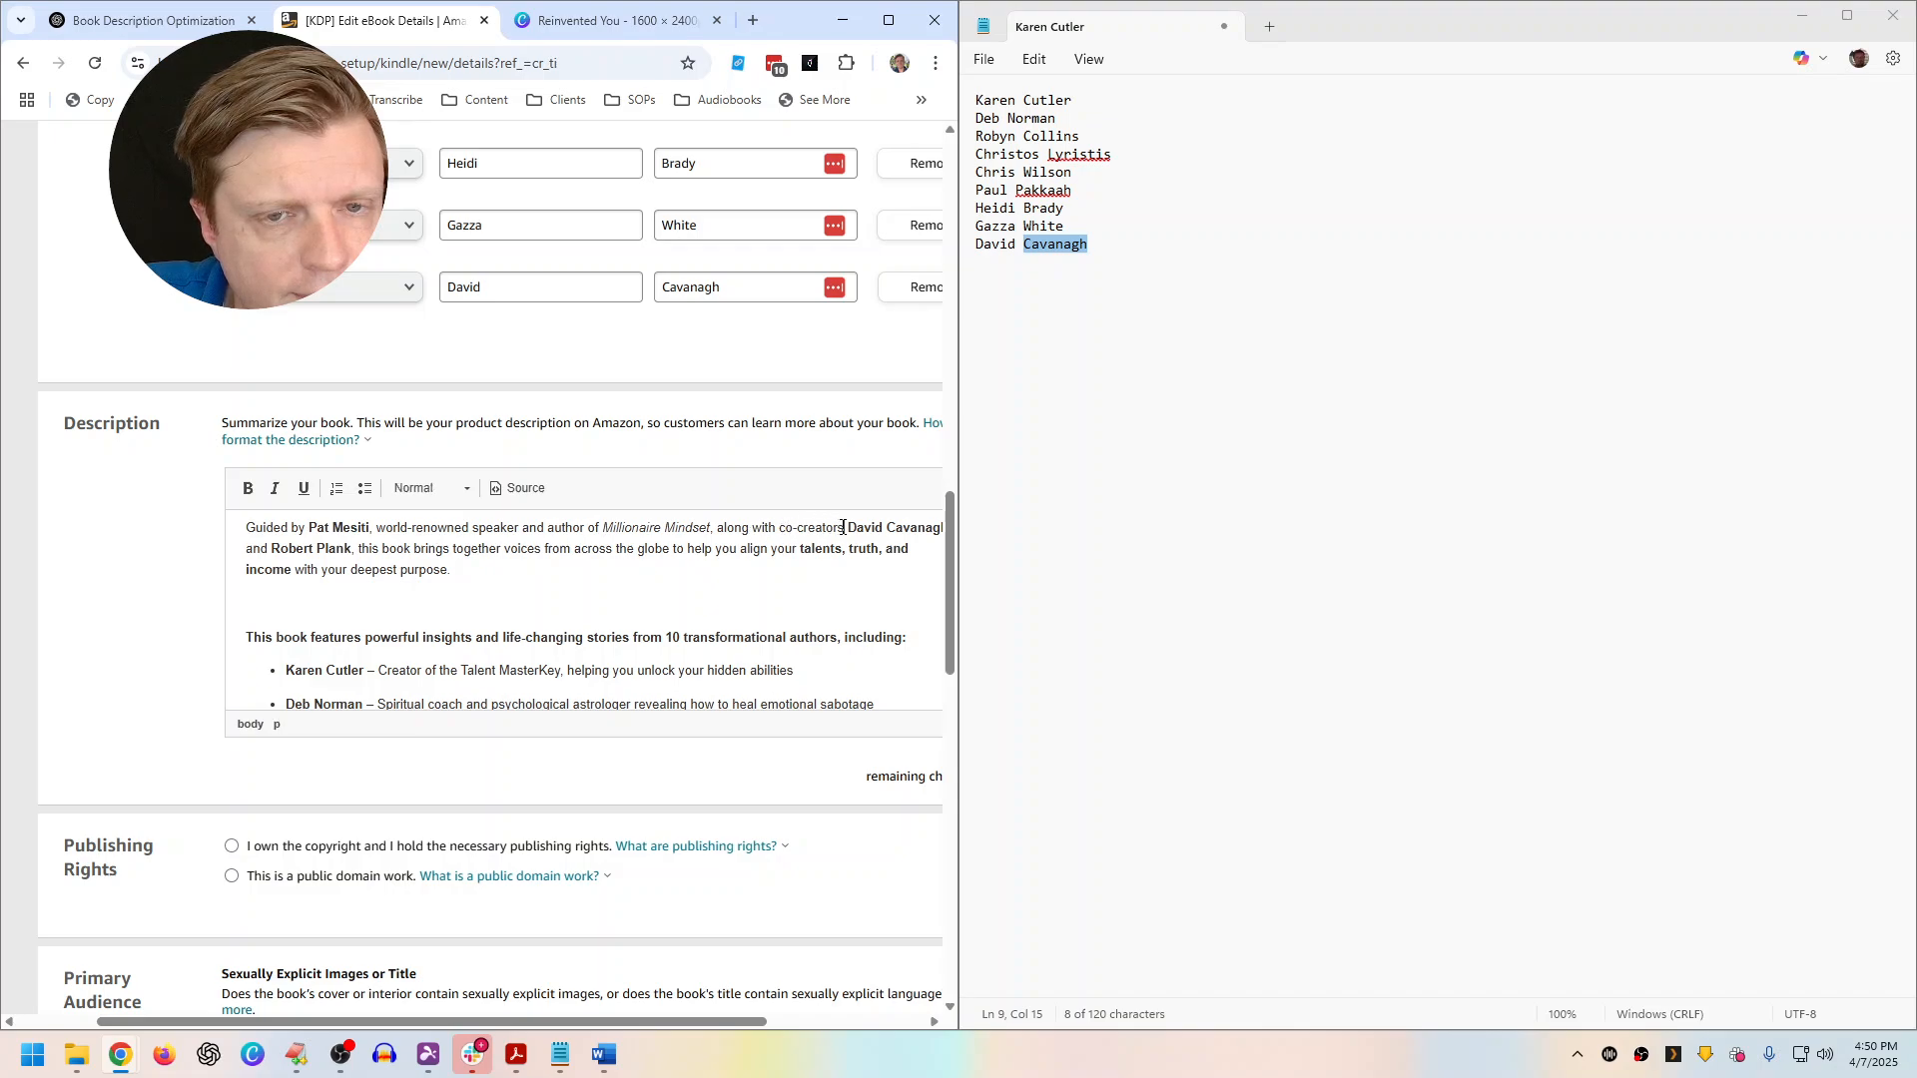
left_click_drag(355, 549, 206, 557)
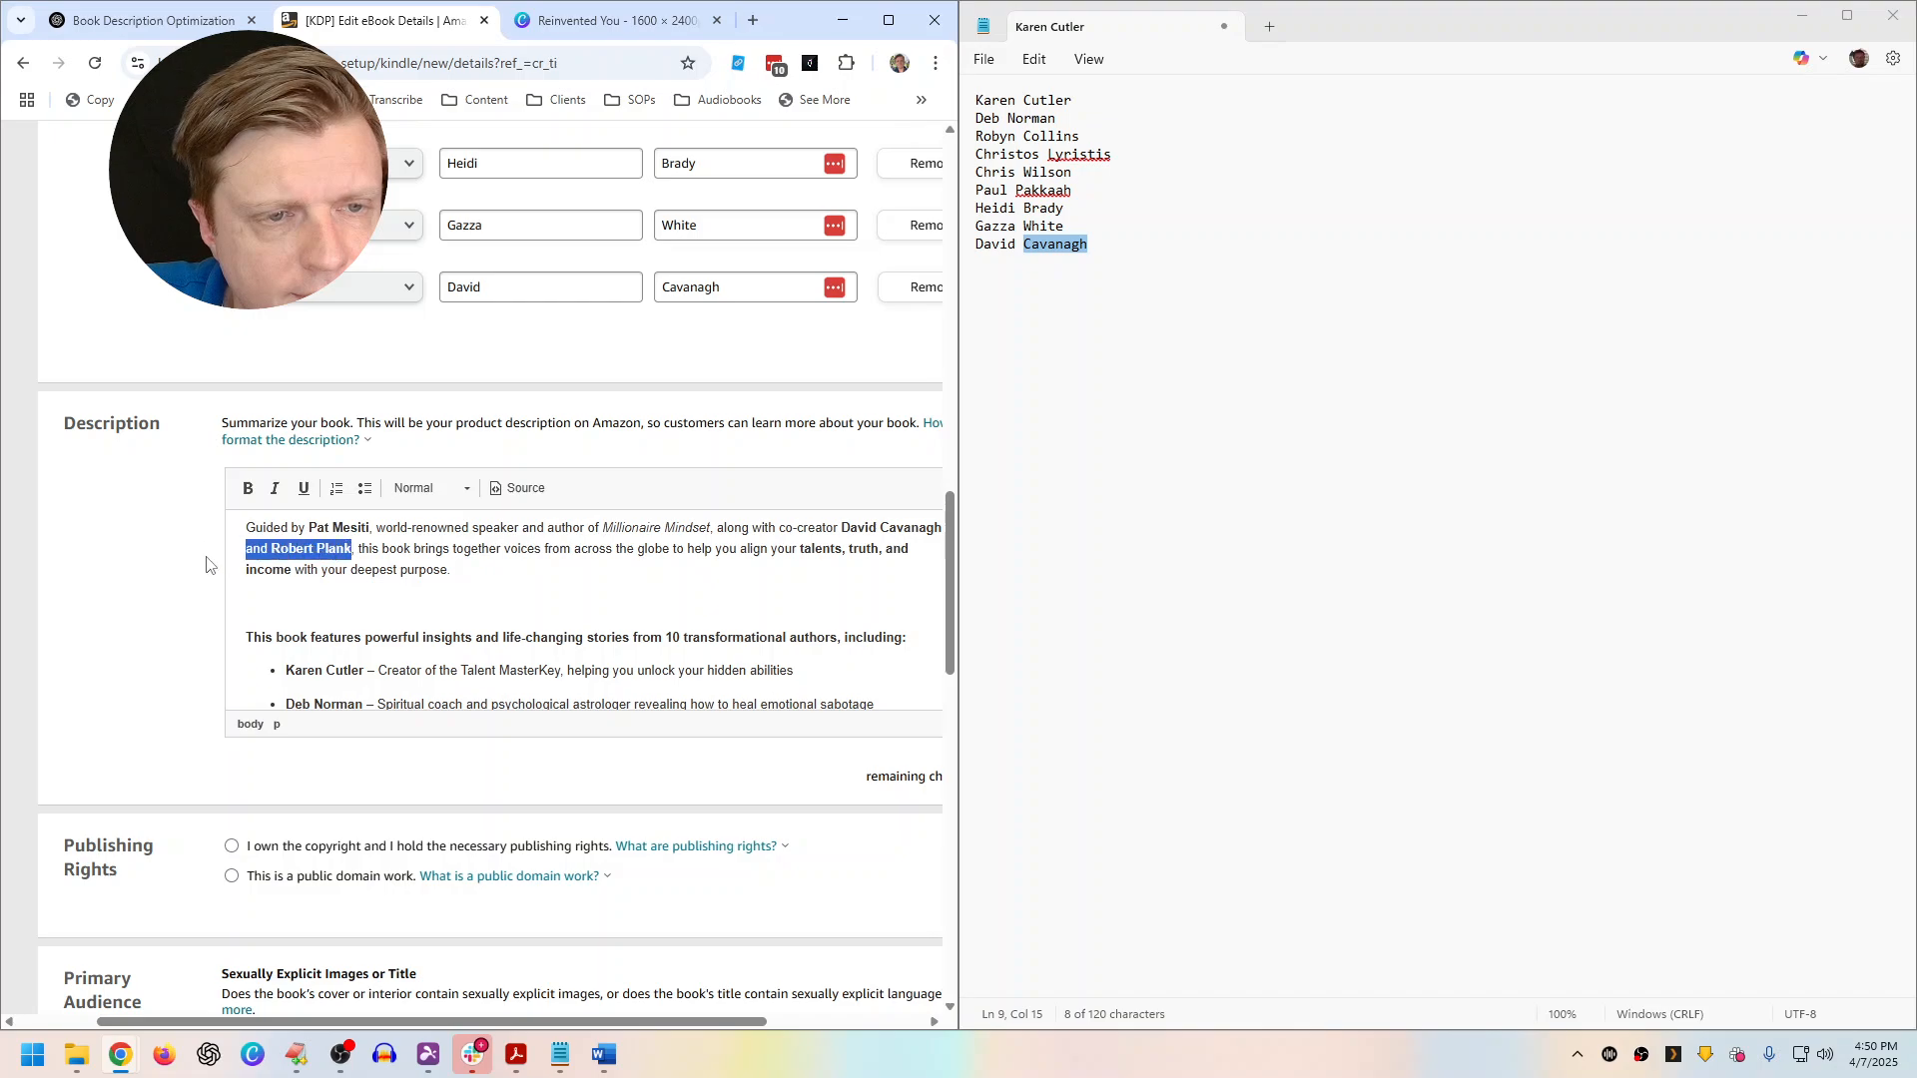
key("BackSpace")
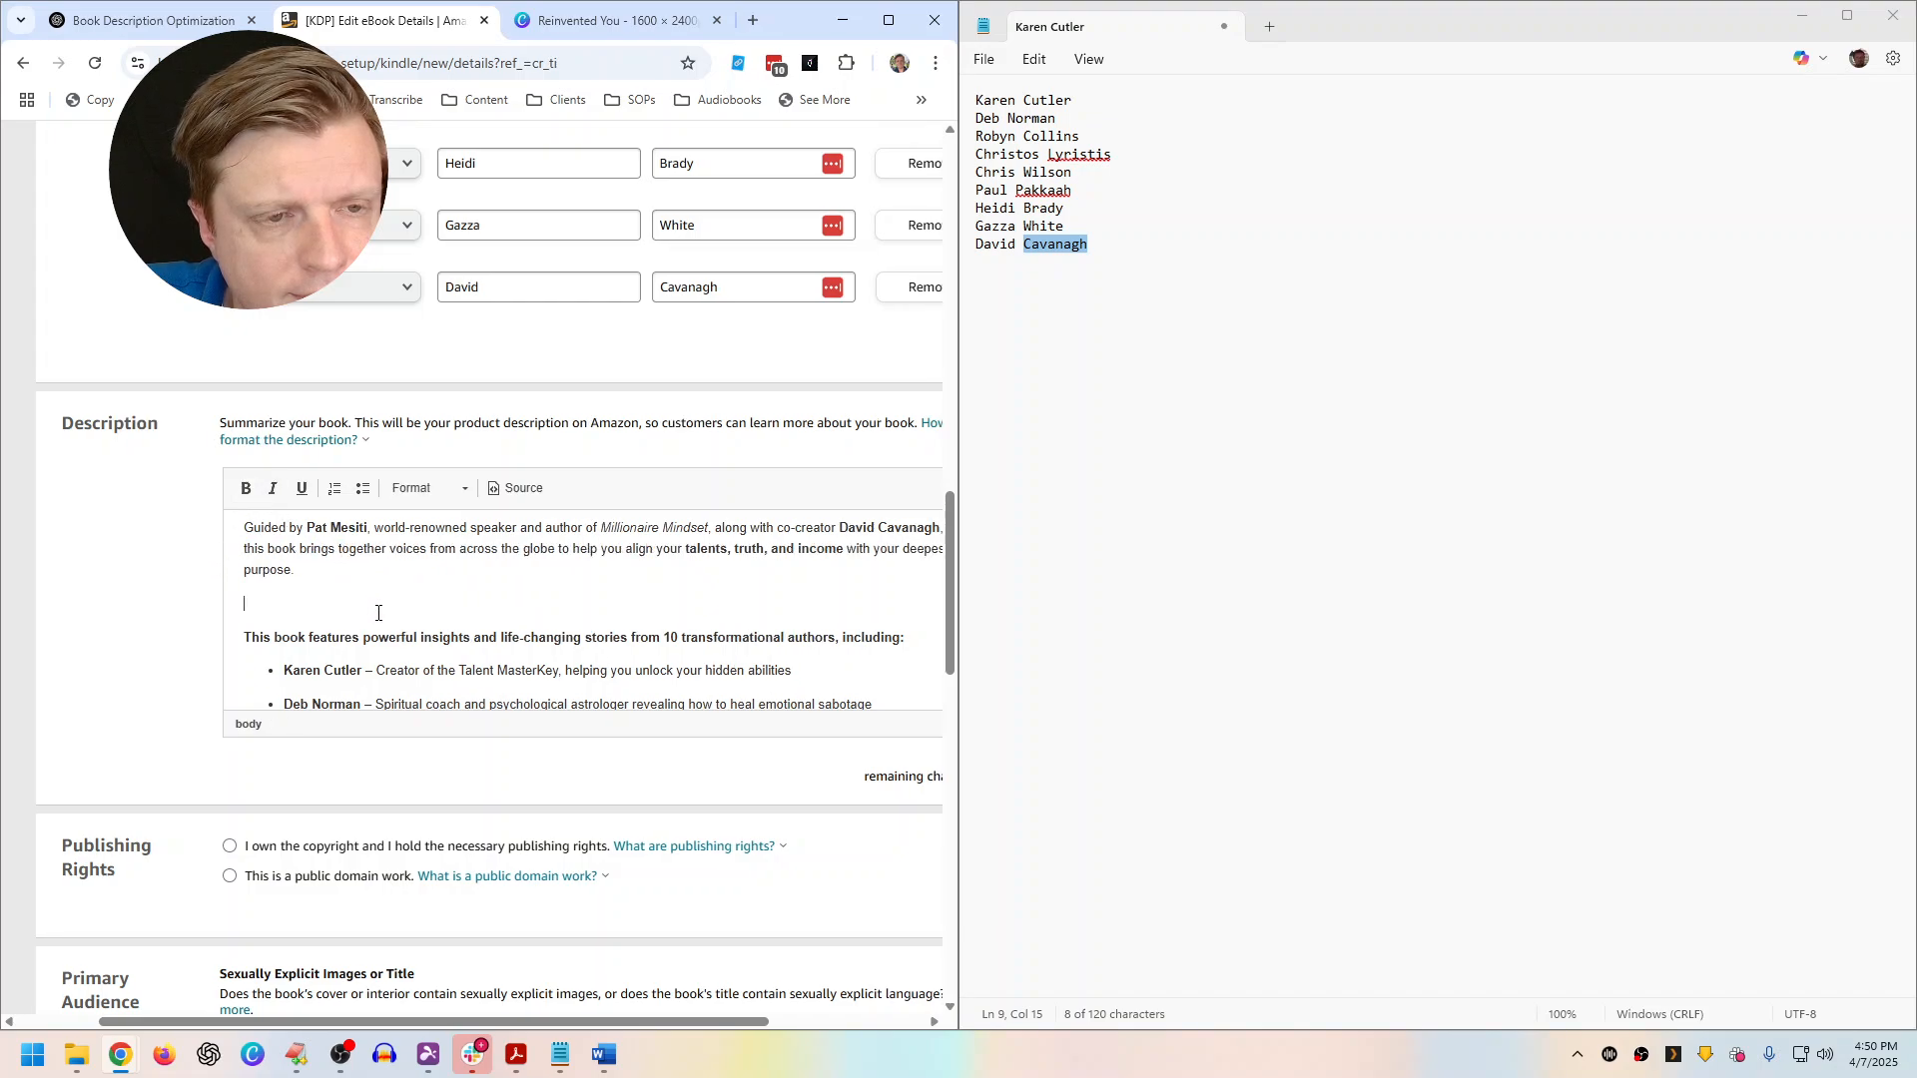
Delete ChatGPT's closing "Let me know if you also want versions" sentence from the description and review the remaining text
scroll(378, 613, "down", 5)
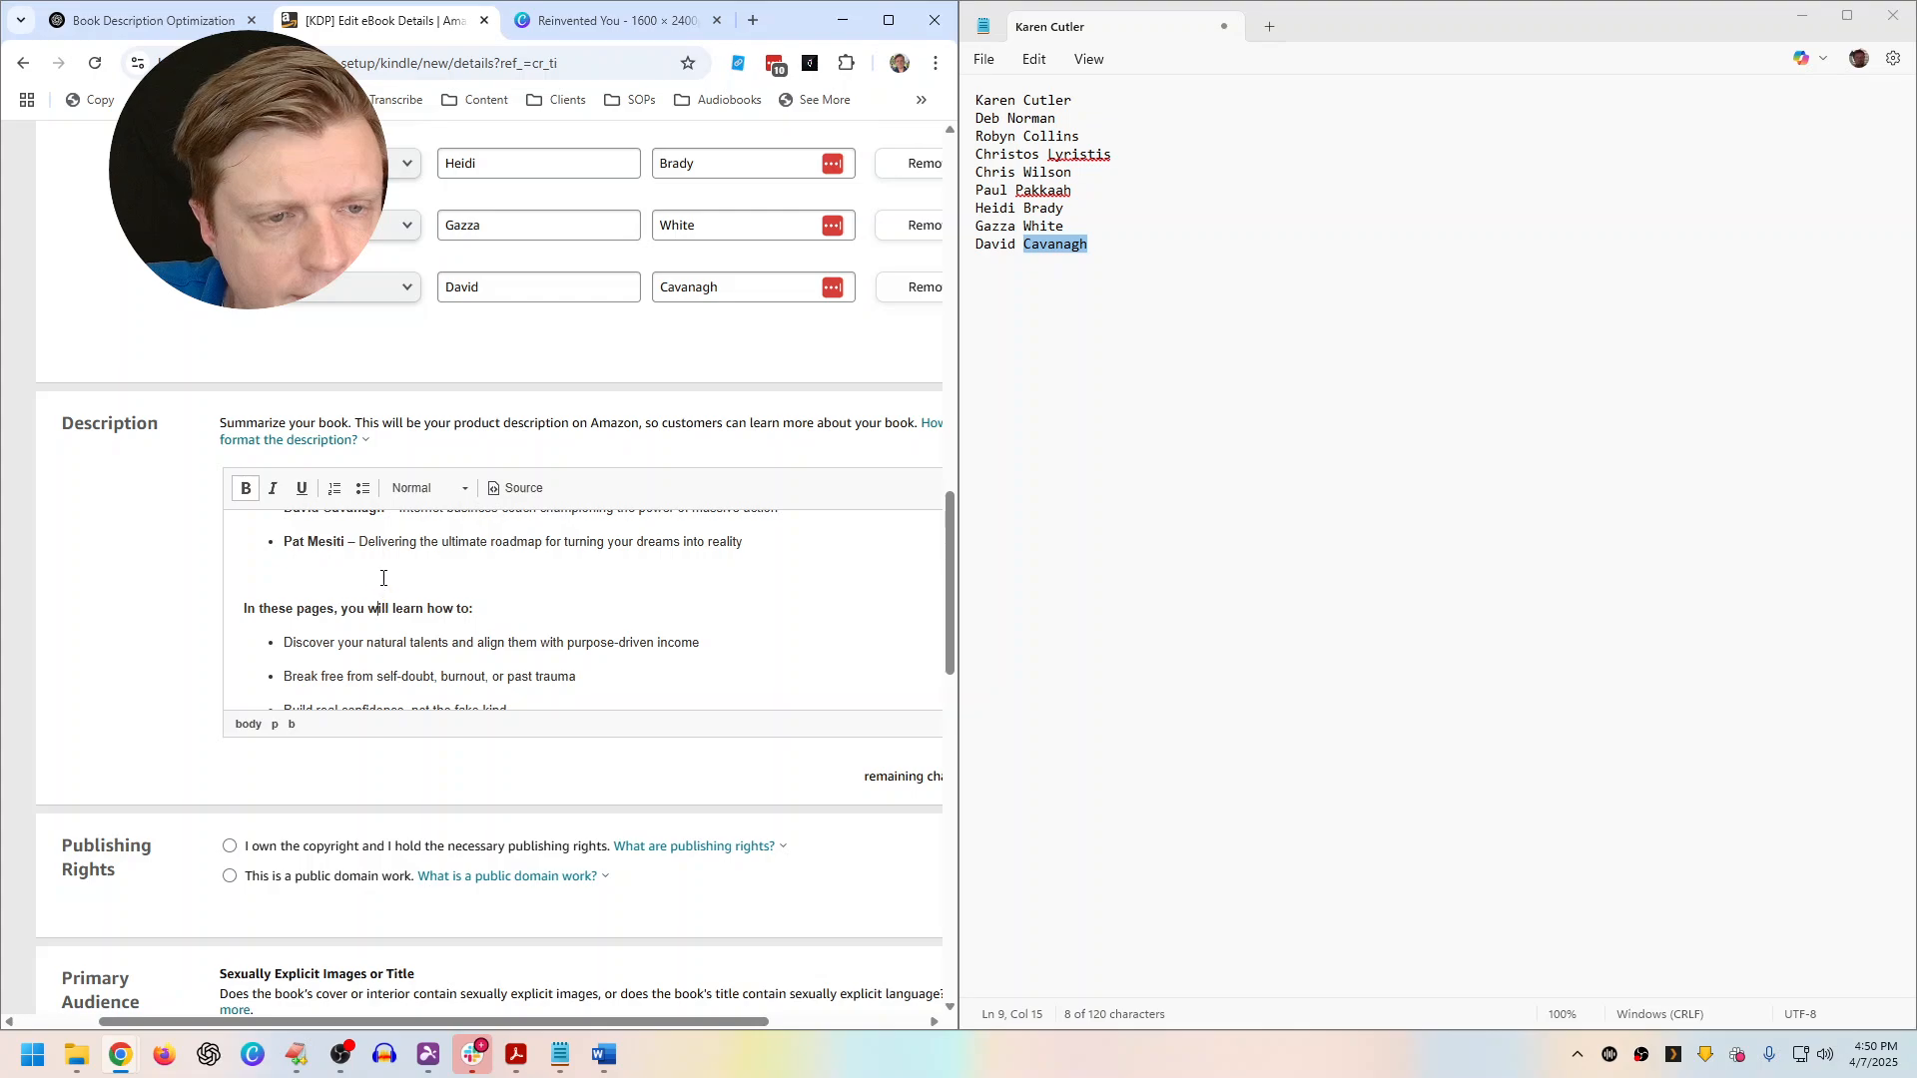
scroll(382, 578, "down", 3)
scroll(383, 615, "down", 3)
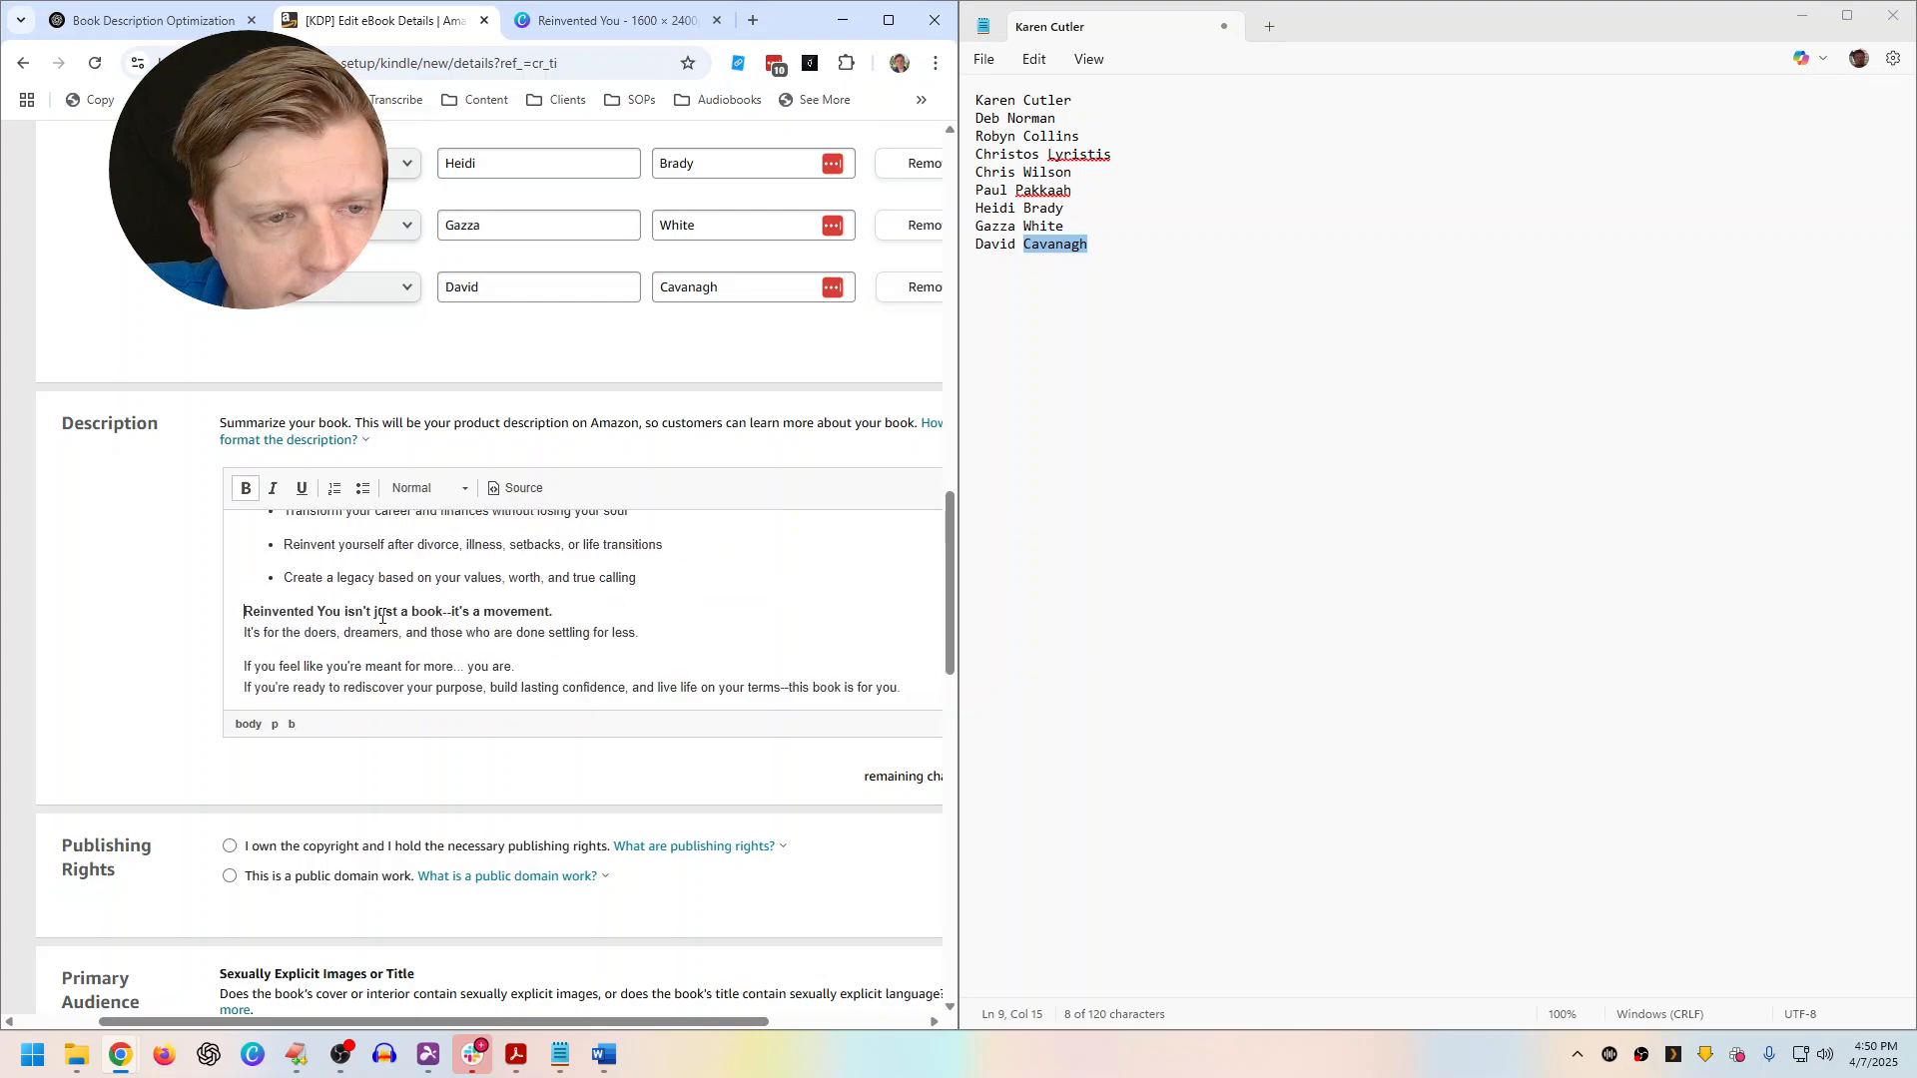
left_click_drag(386, 636, 870, 683)
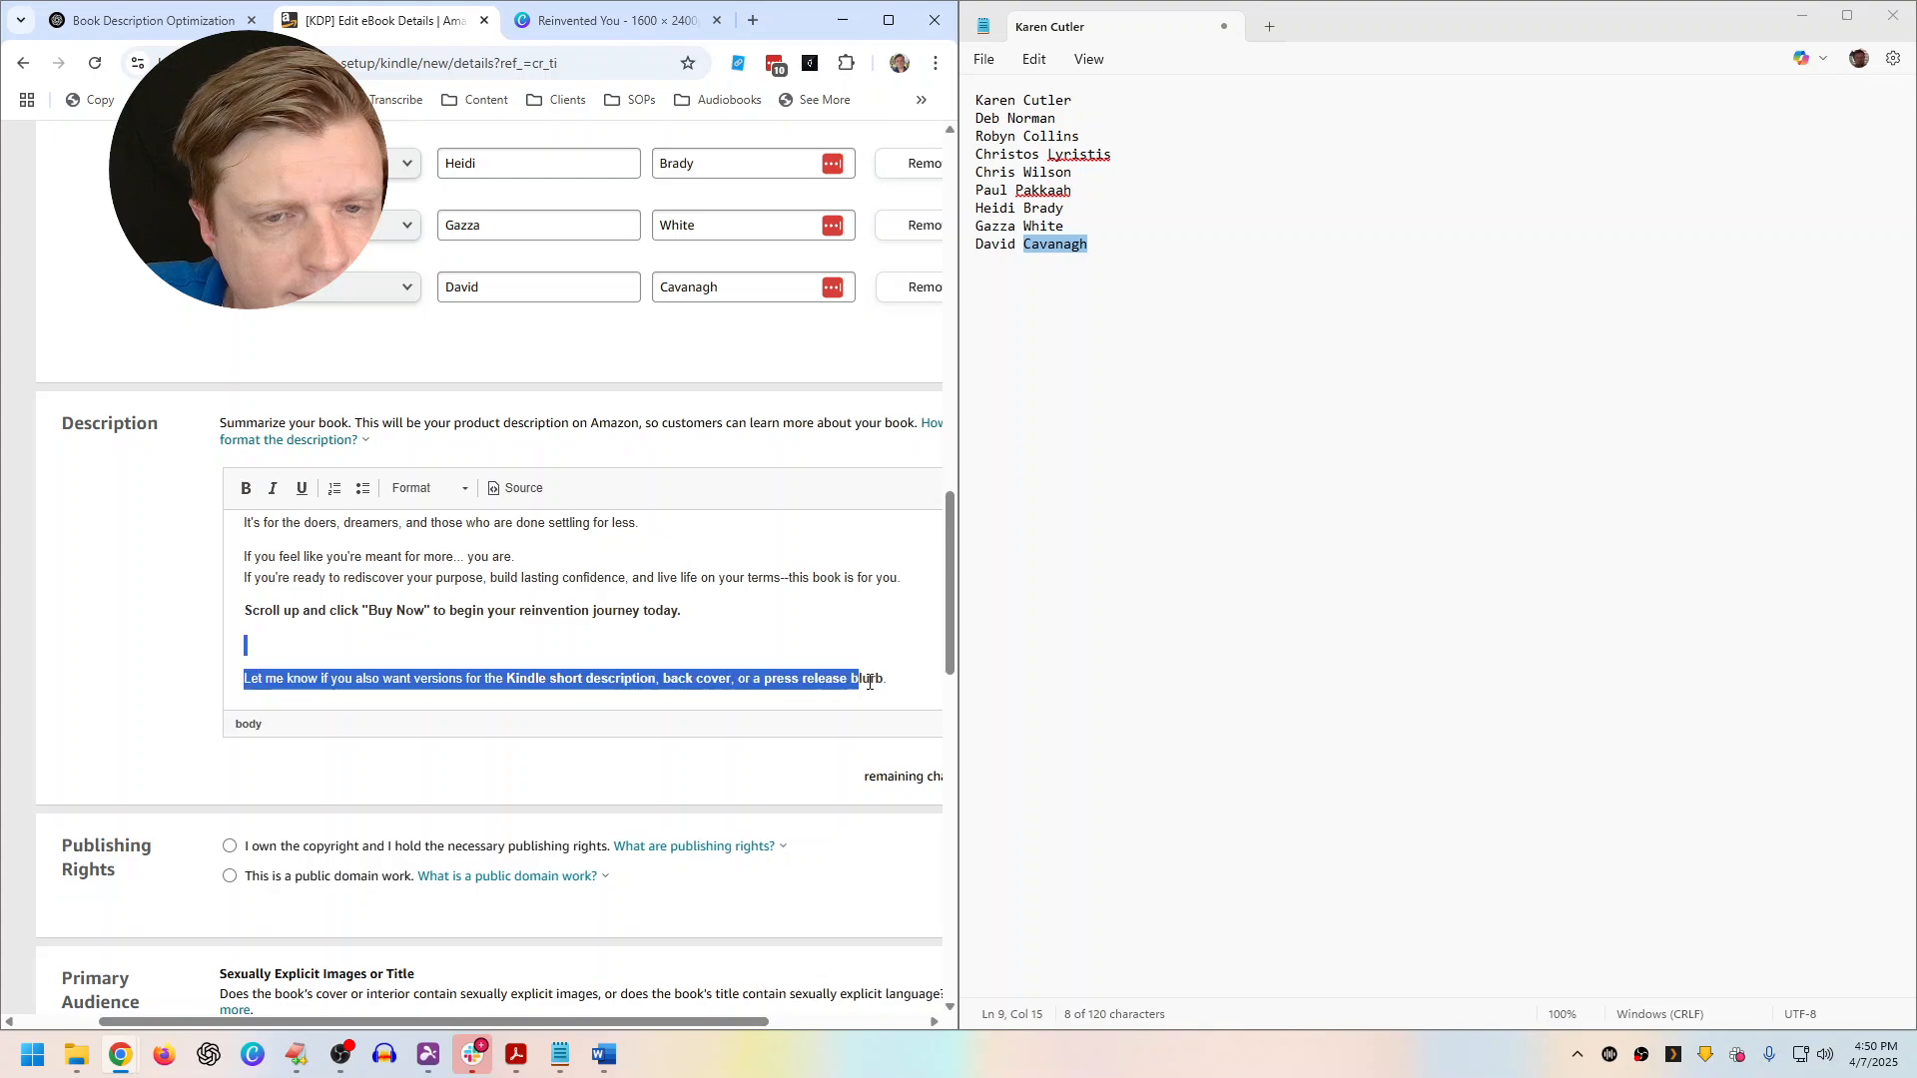
key("Delete")
scroll(711, 629, "up", 10)
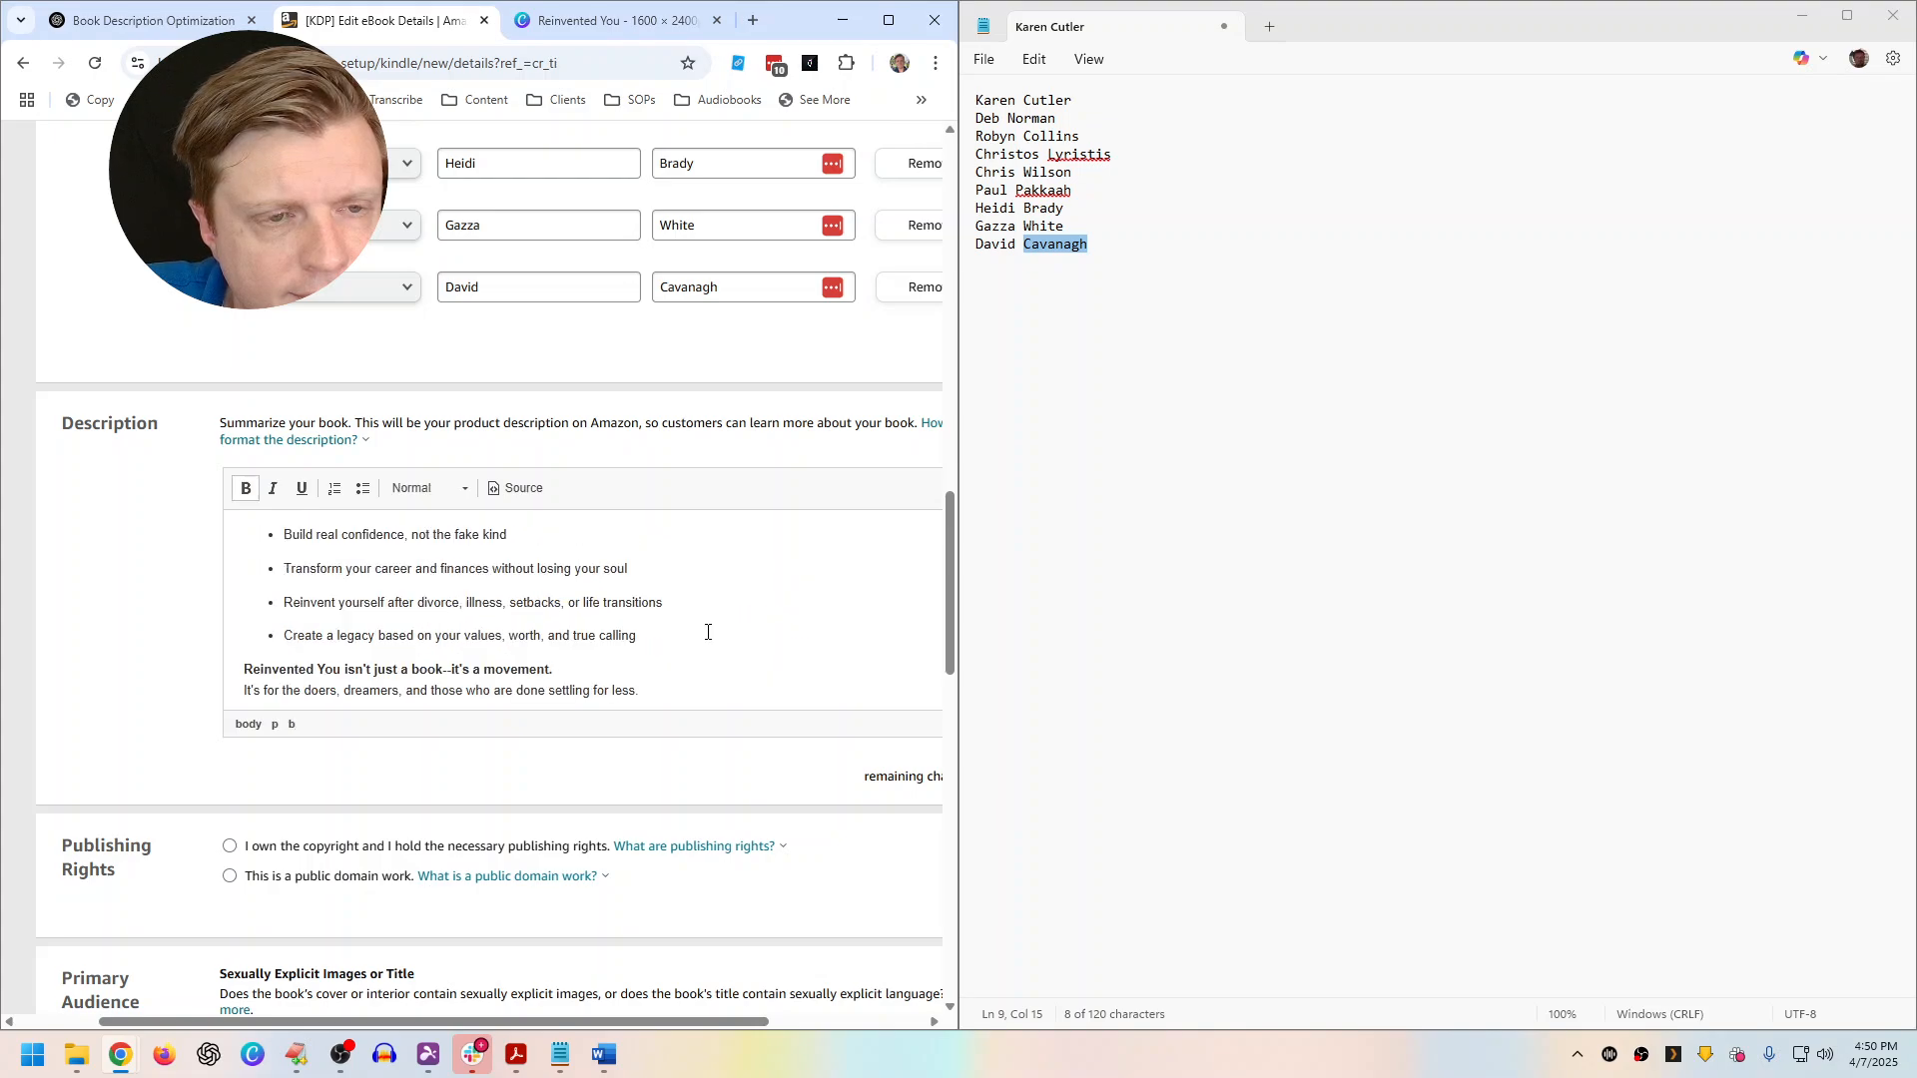
scroll(699, 679, "down", 10)
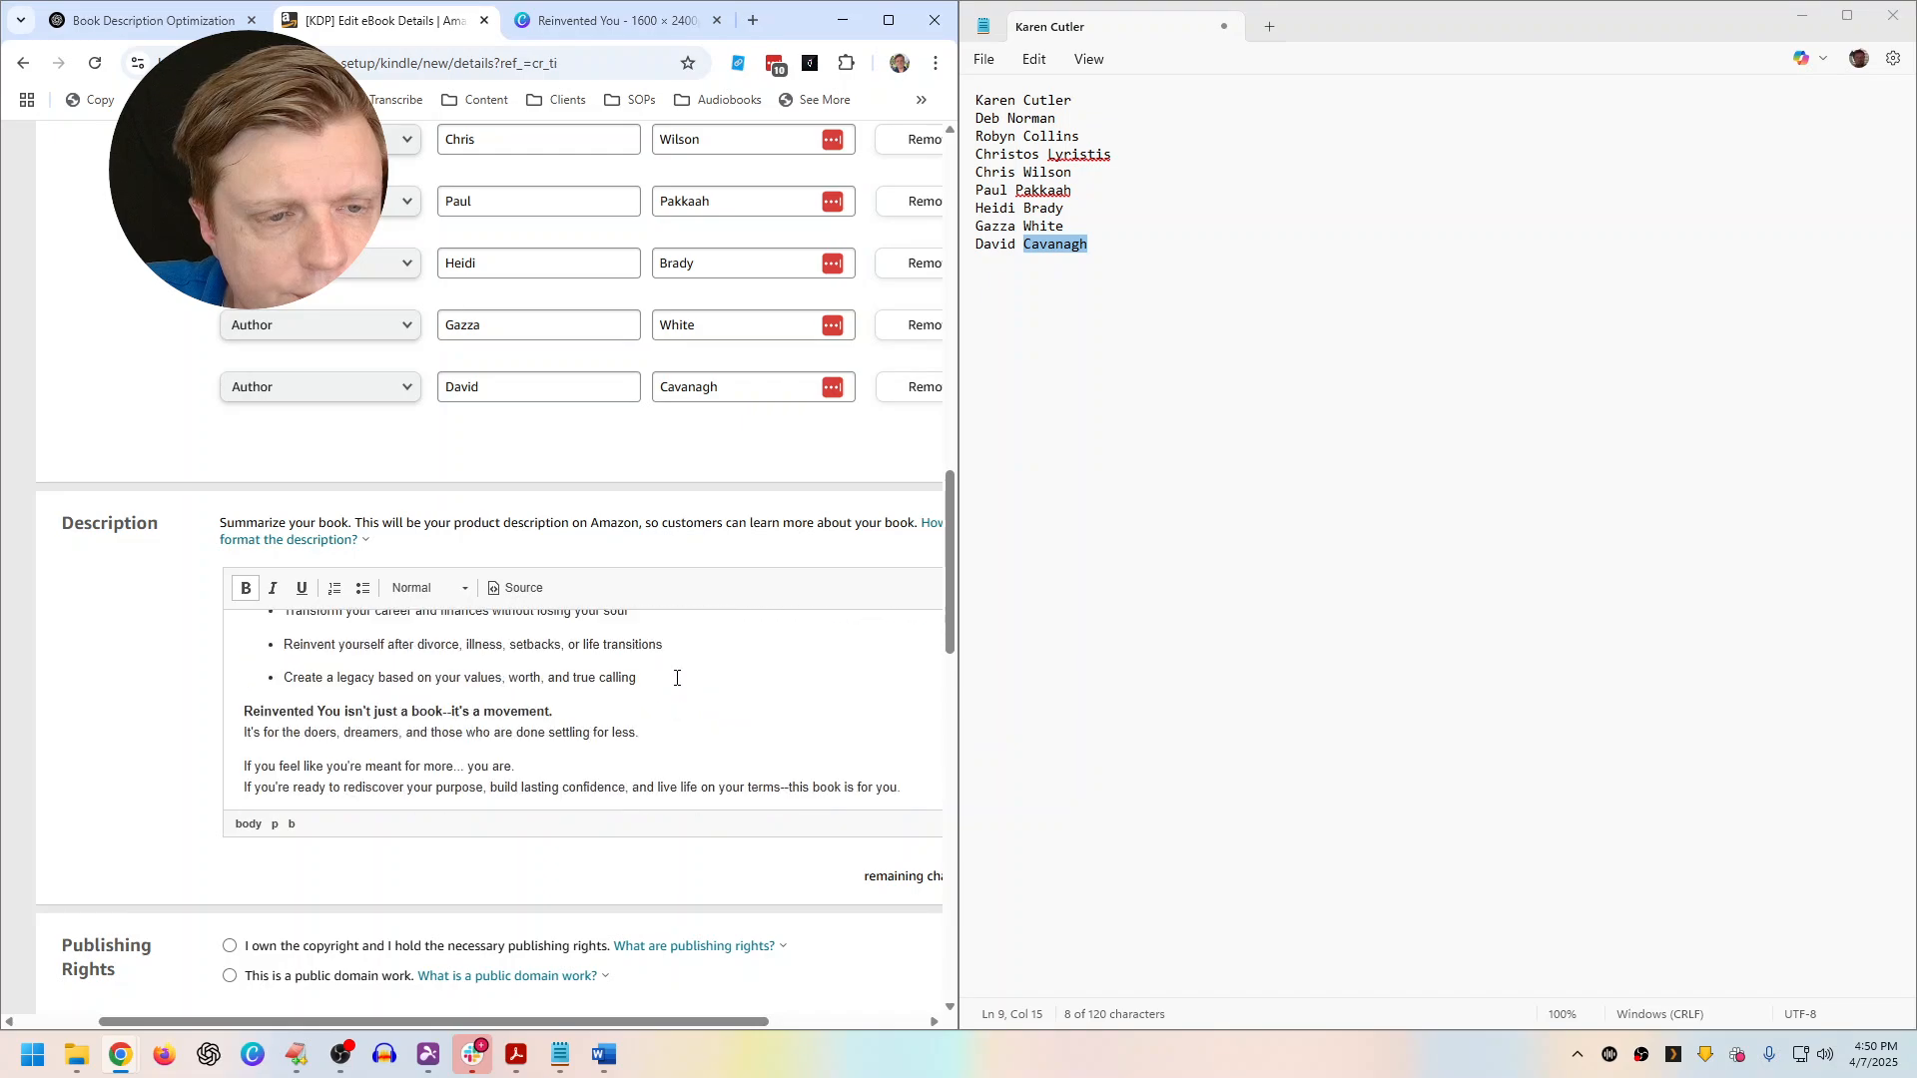
Minimize Notepad, maximize the browser, declare copyright ownership with the necessary publishing rights, and answer No to sexually explicit content
left_click(1802, 17)
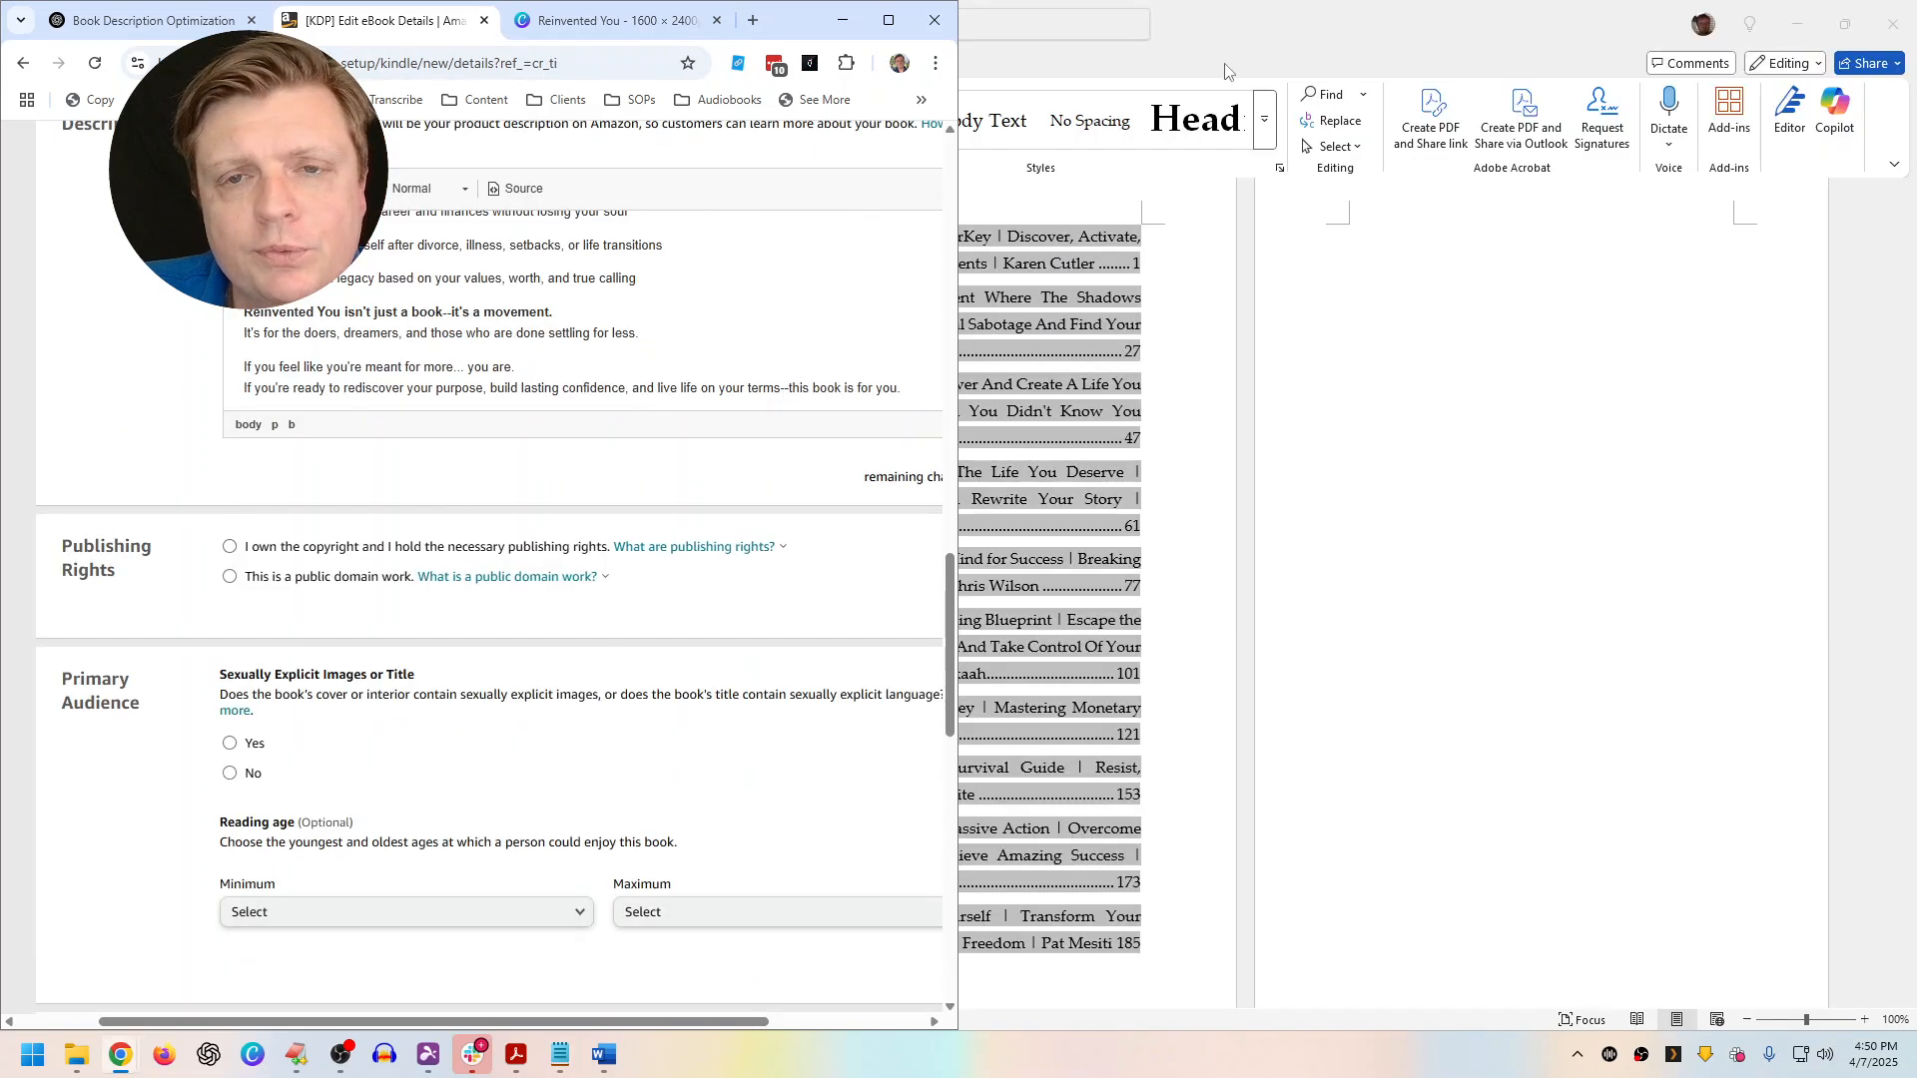
left_click(889, 19)
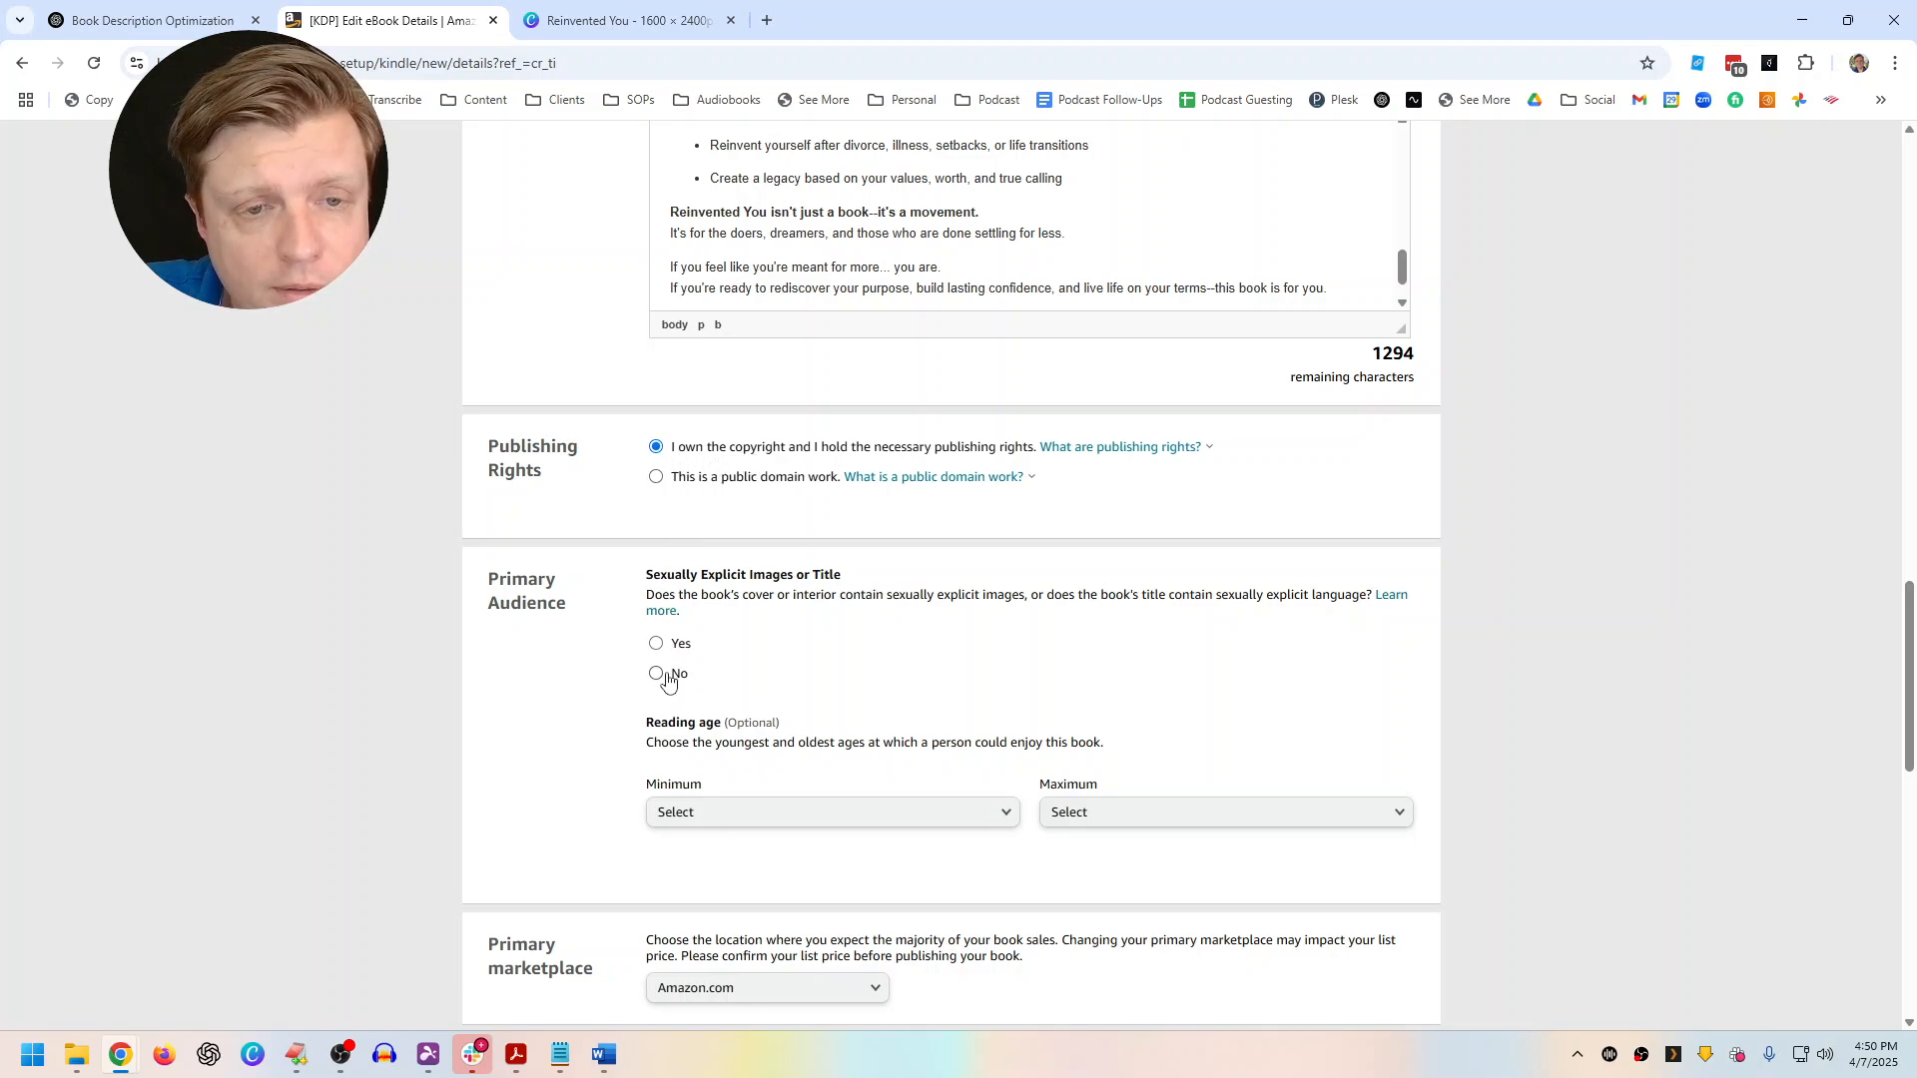
scroll(524, 745, "down", 3)
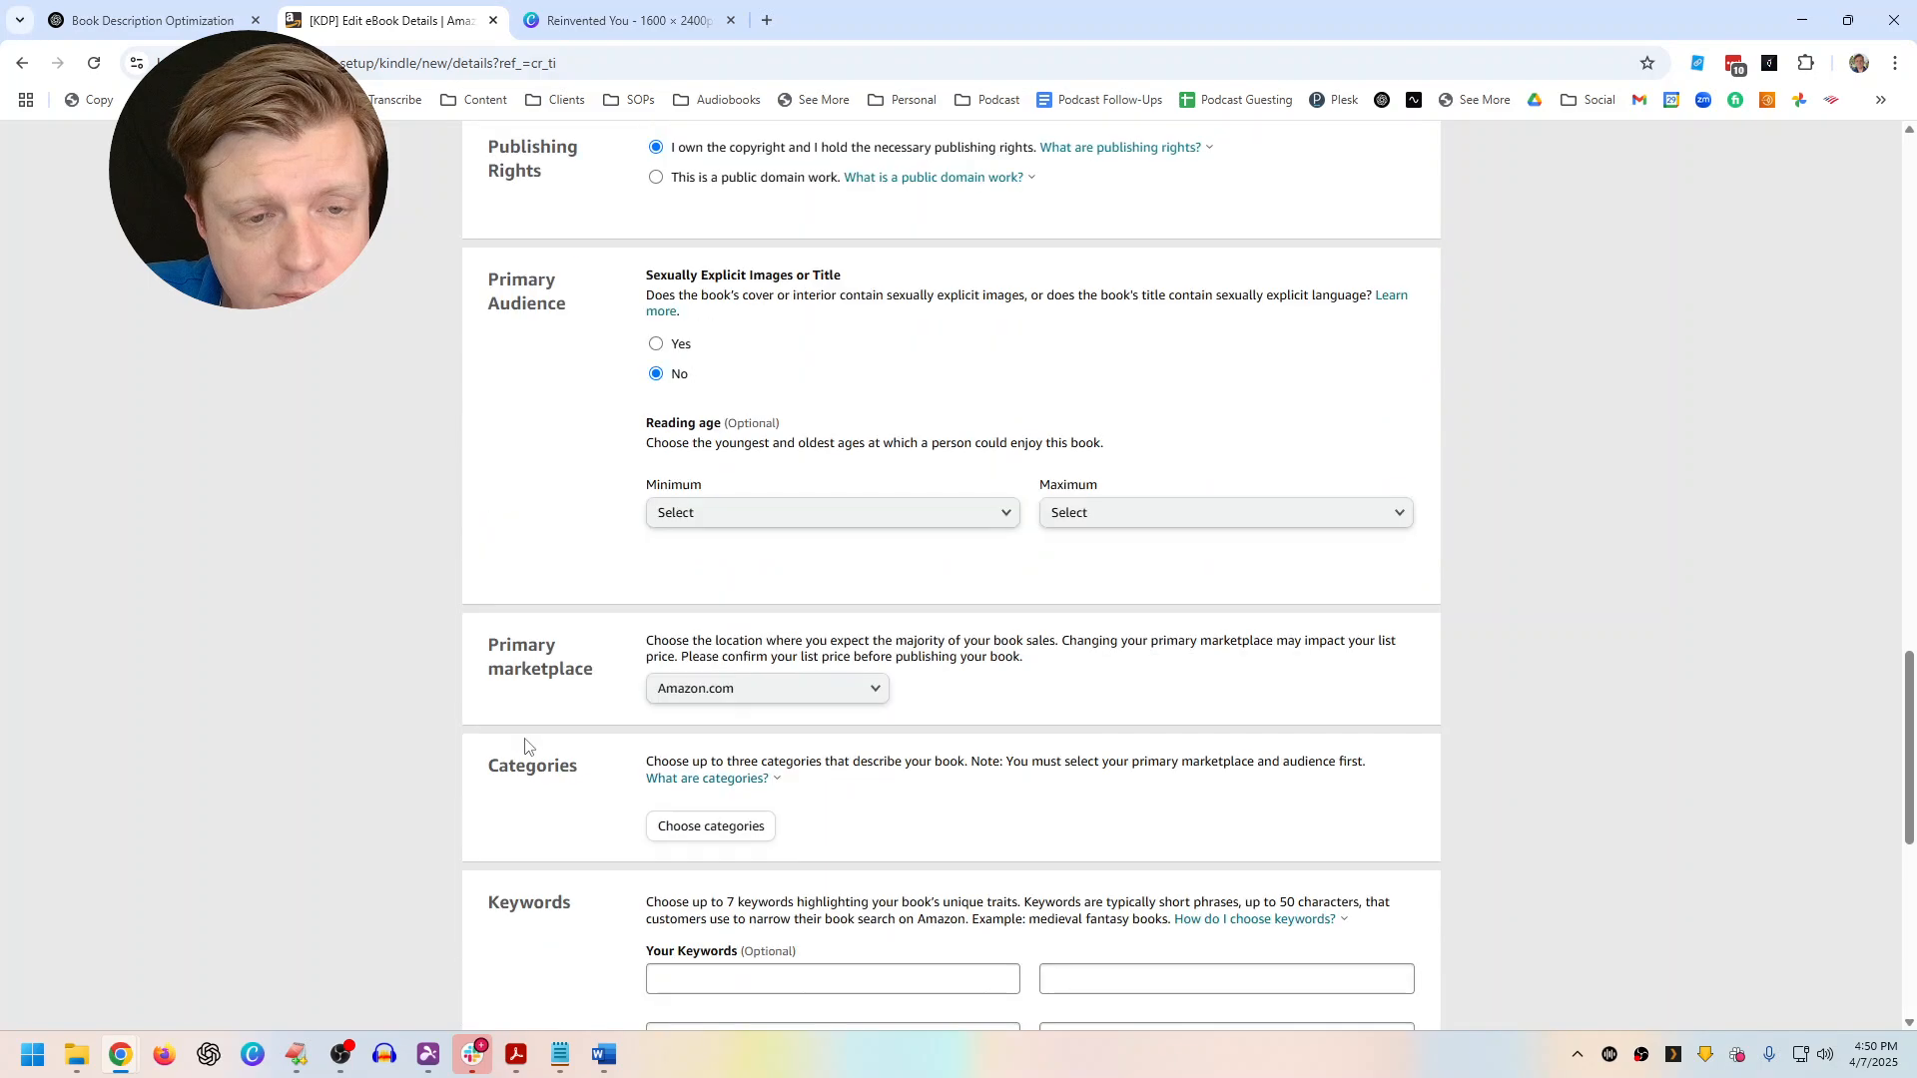
scroll(699, 699, "down", 2)
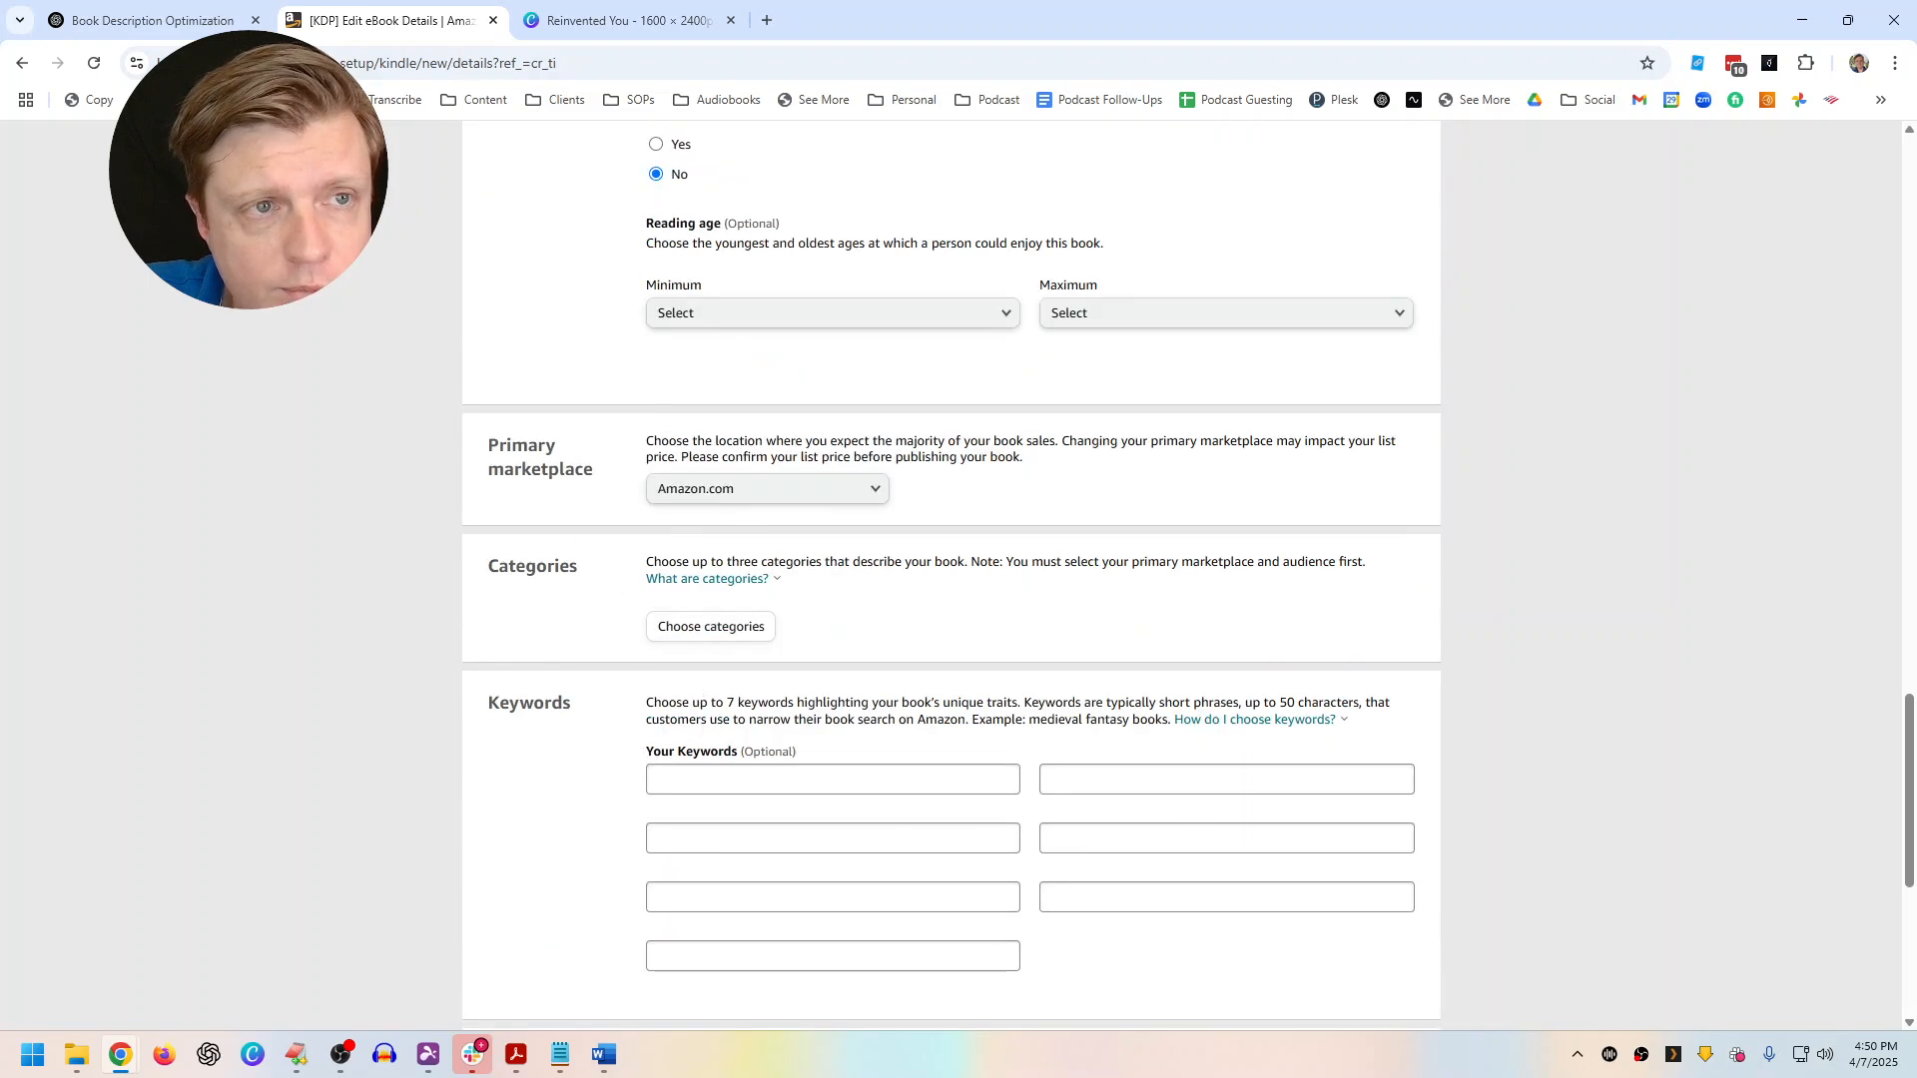
Switch to ChatGPT, ask "Which Kindle categories are best for this?" and return to the KDP details page
left_click(150, 20)
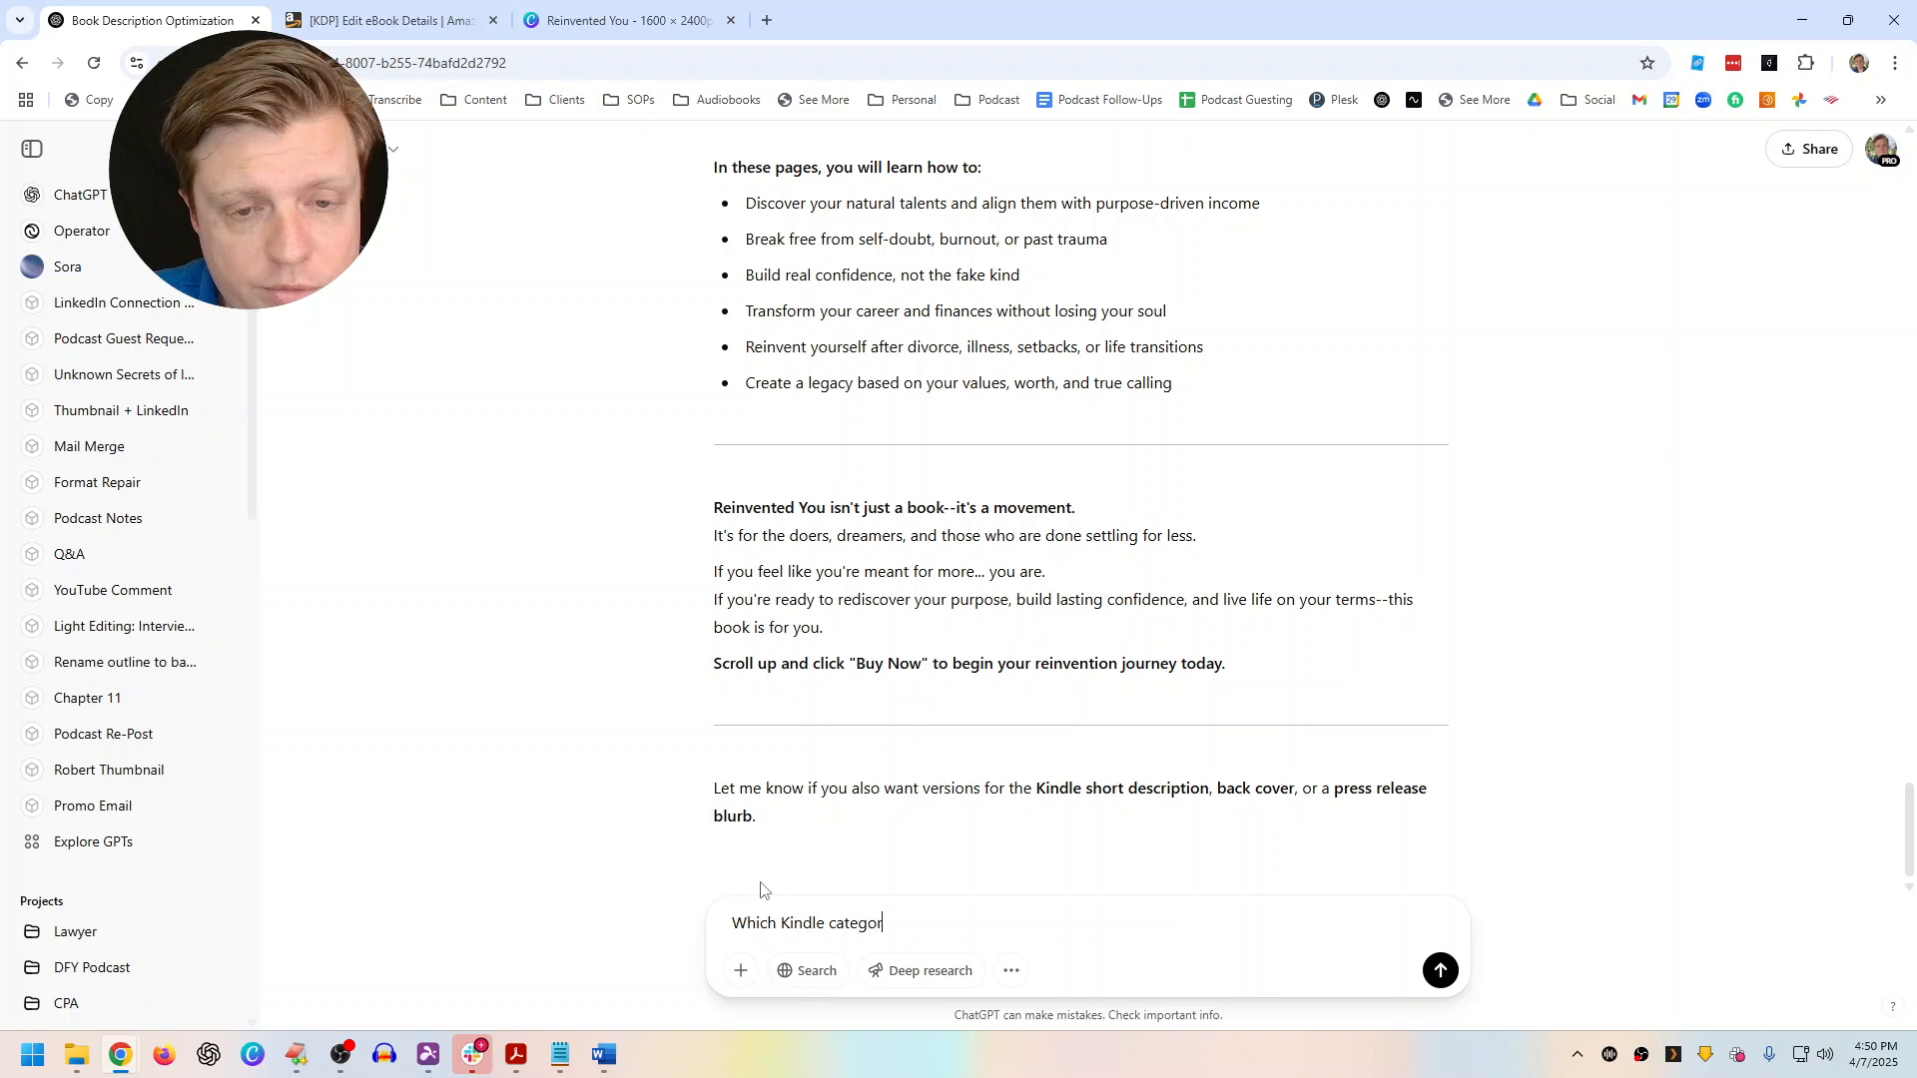
key("Return")
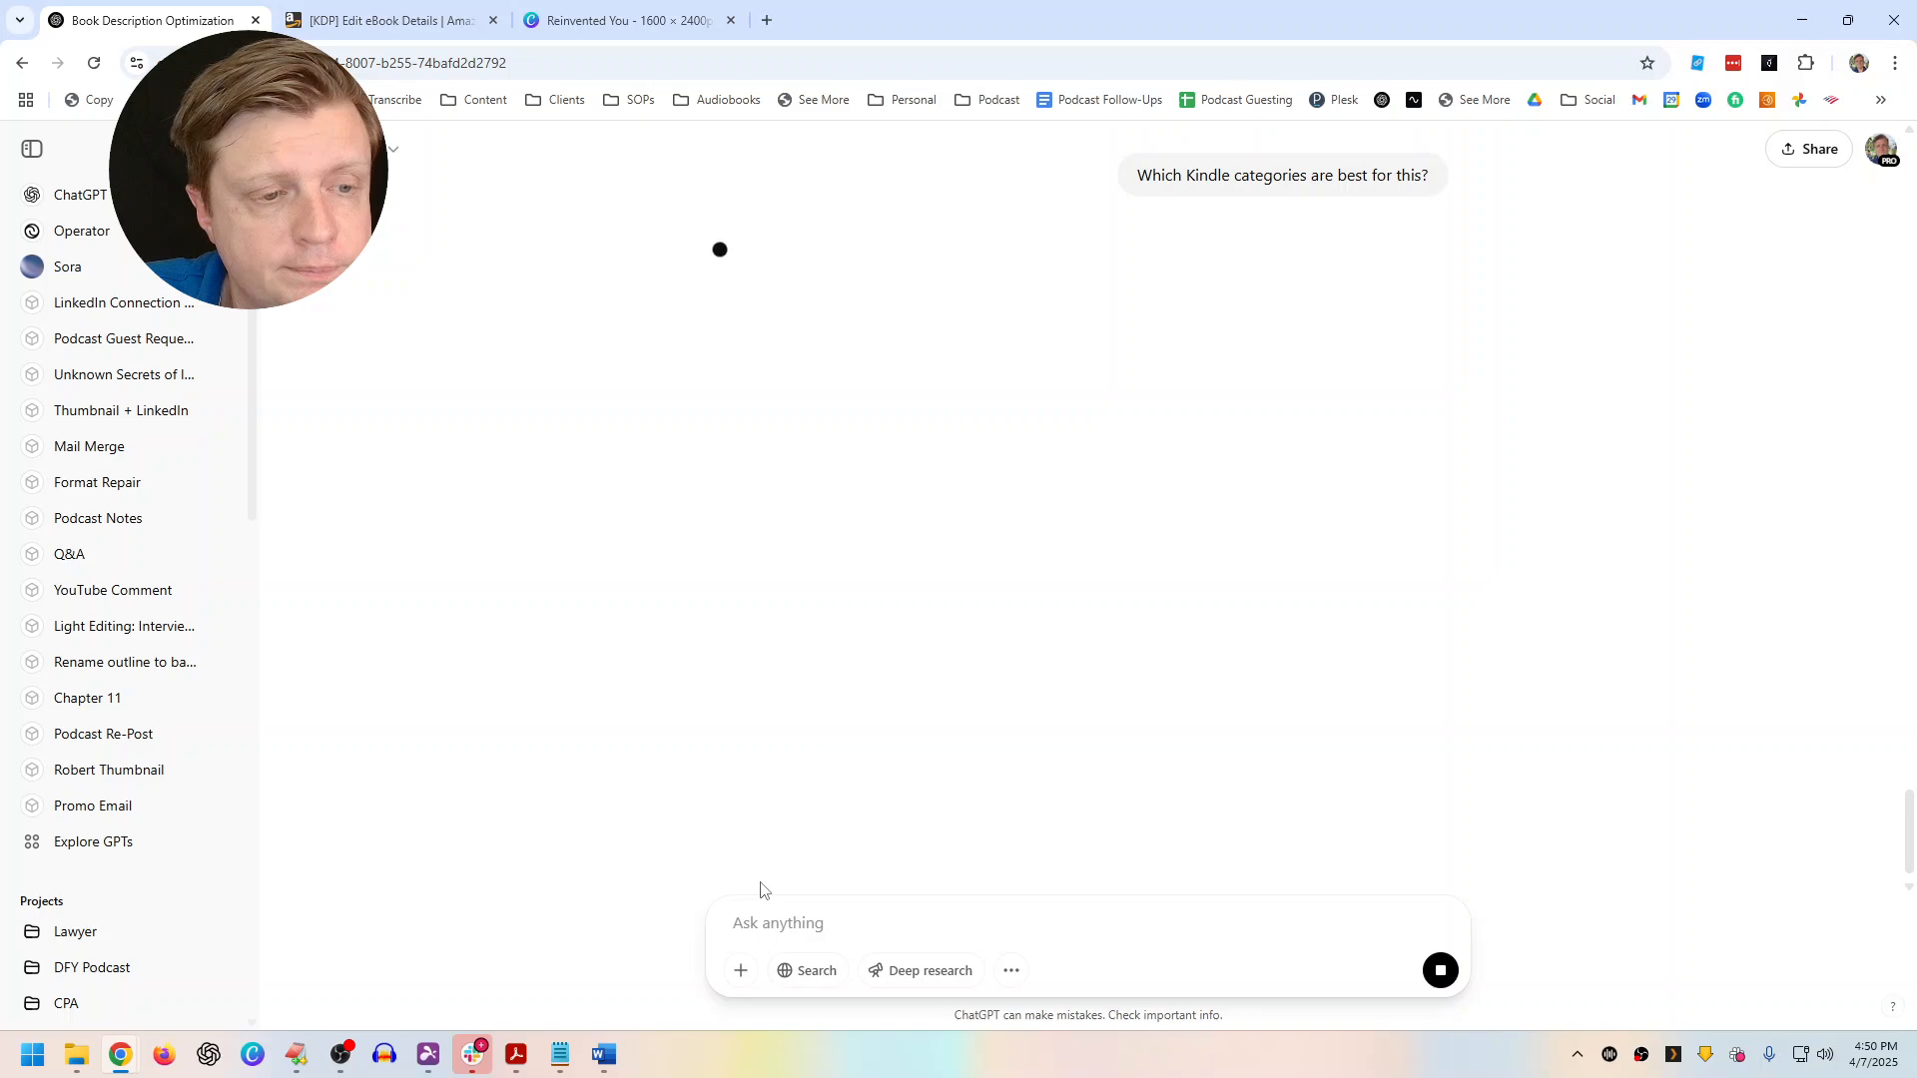
left_click(440, 20)
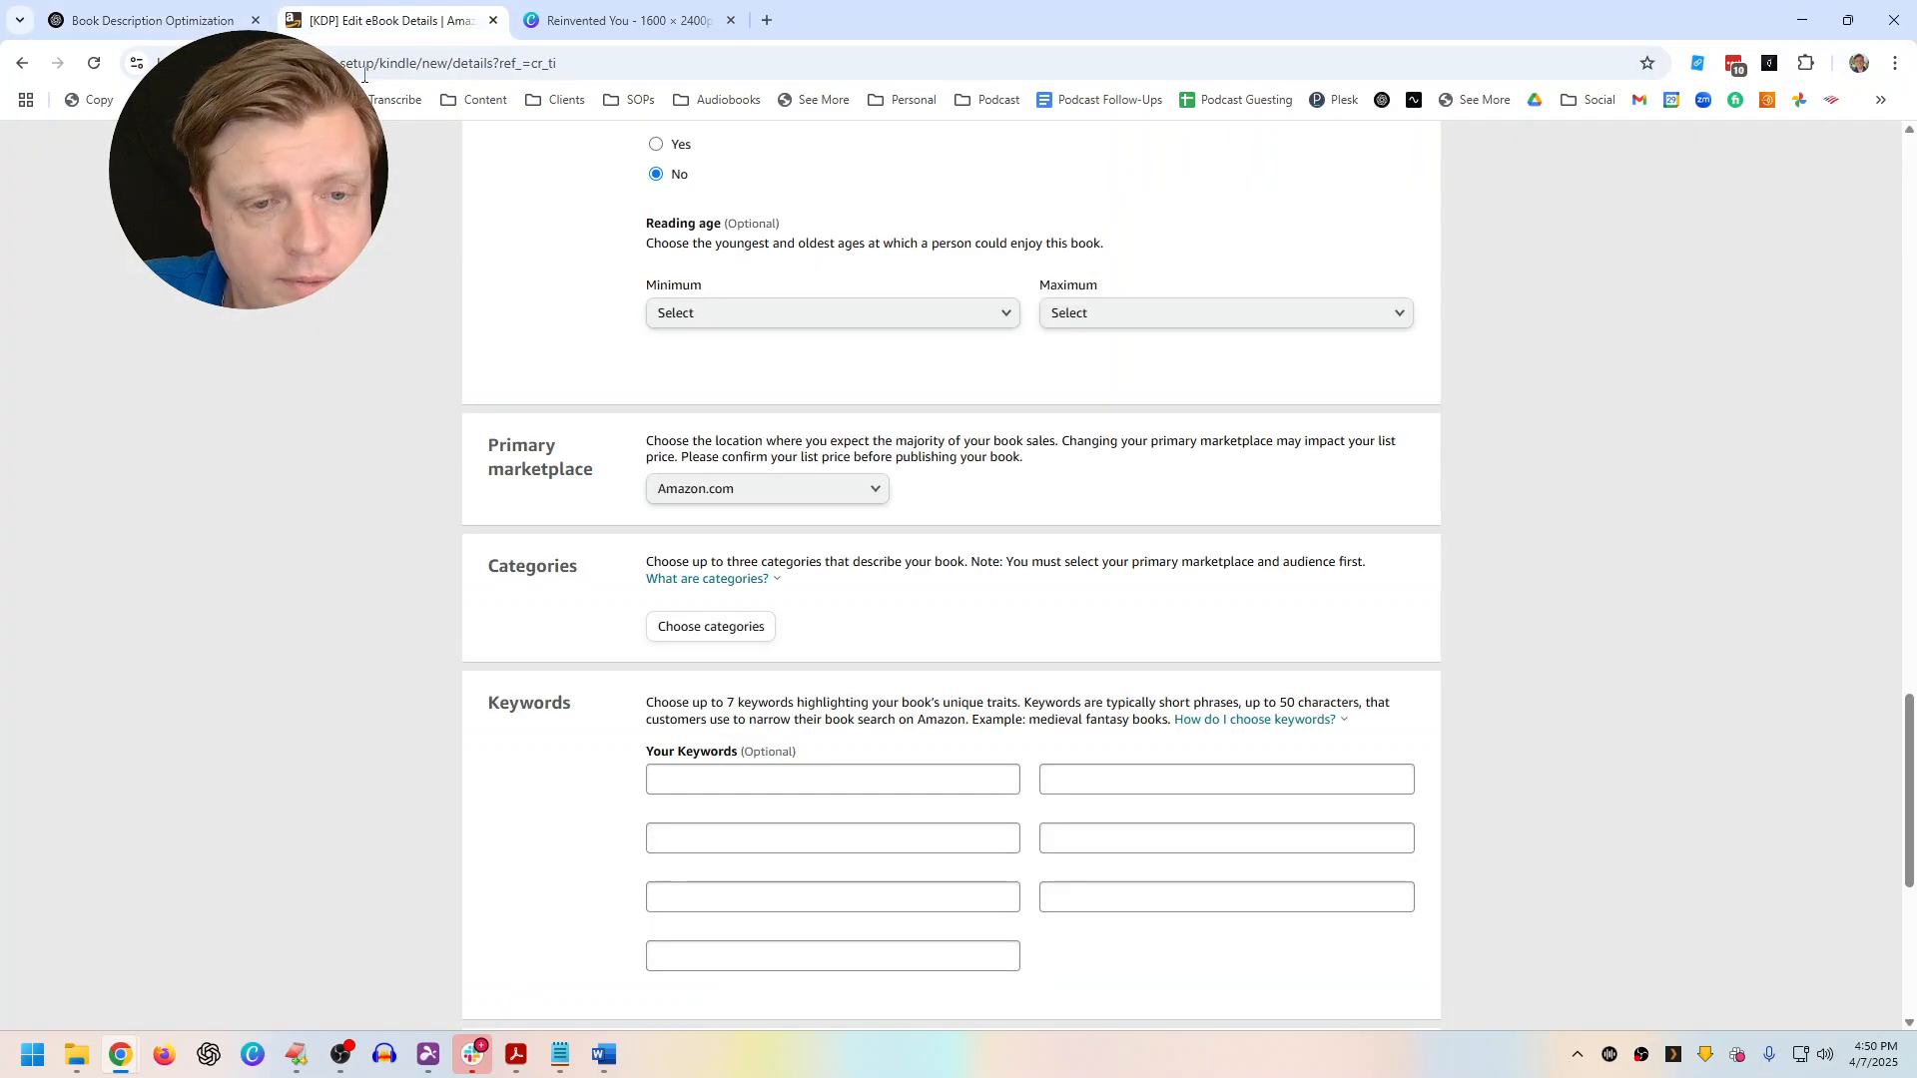
Return to ChatGPT and ask "Which 7 keywords should I target for Kindle?" once the categories answer is complete
left_click(150, 20)
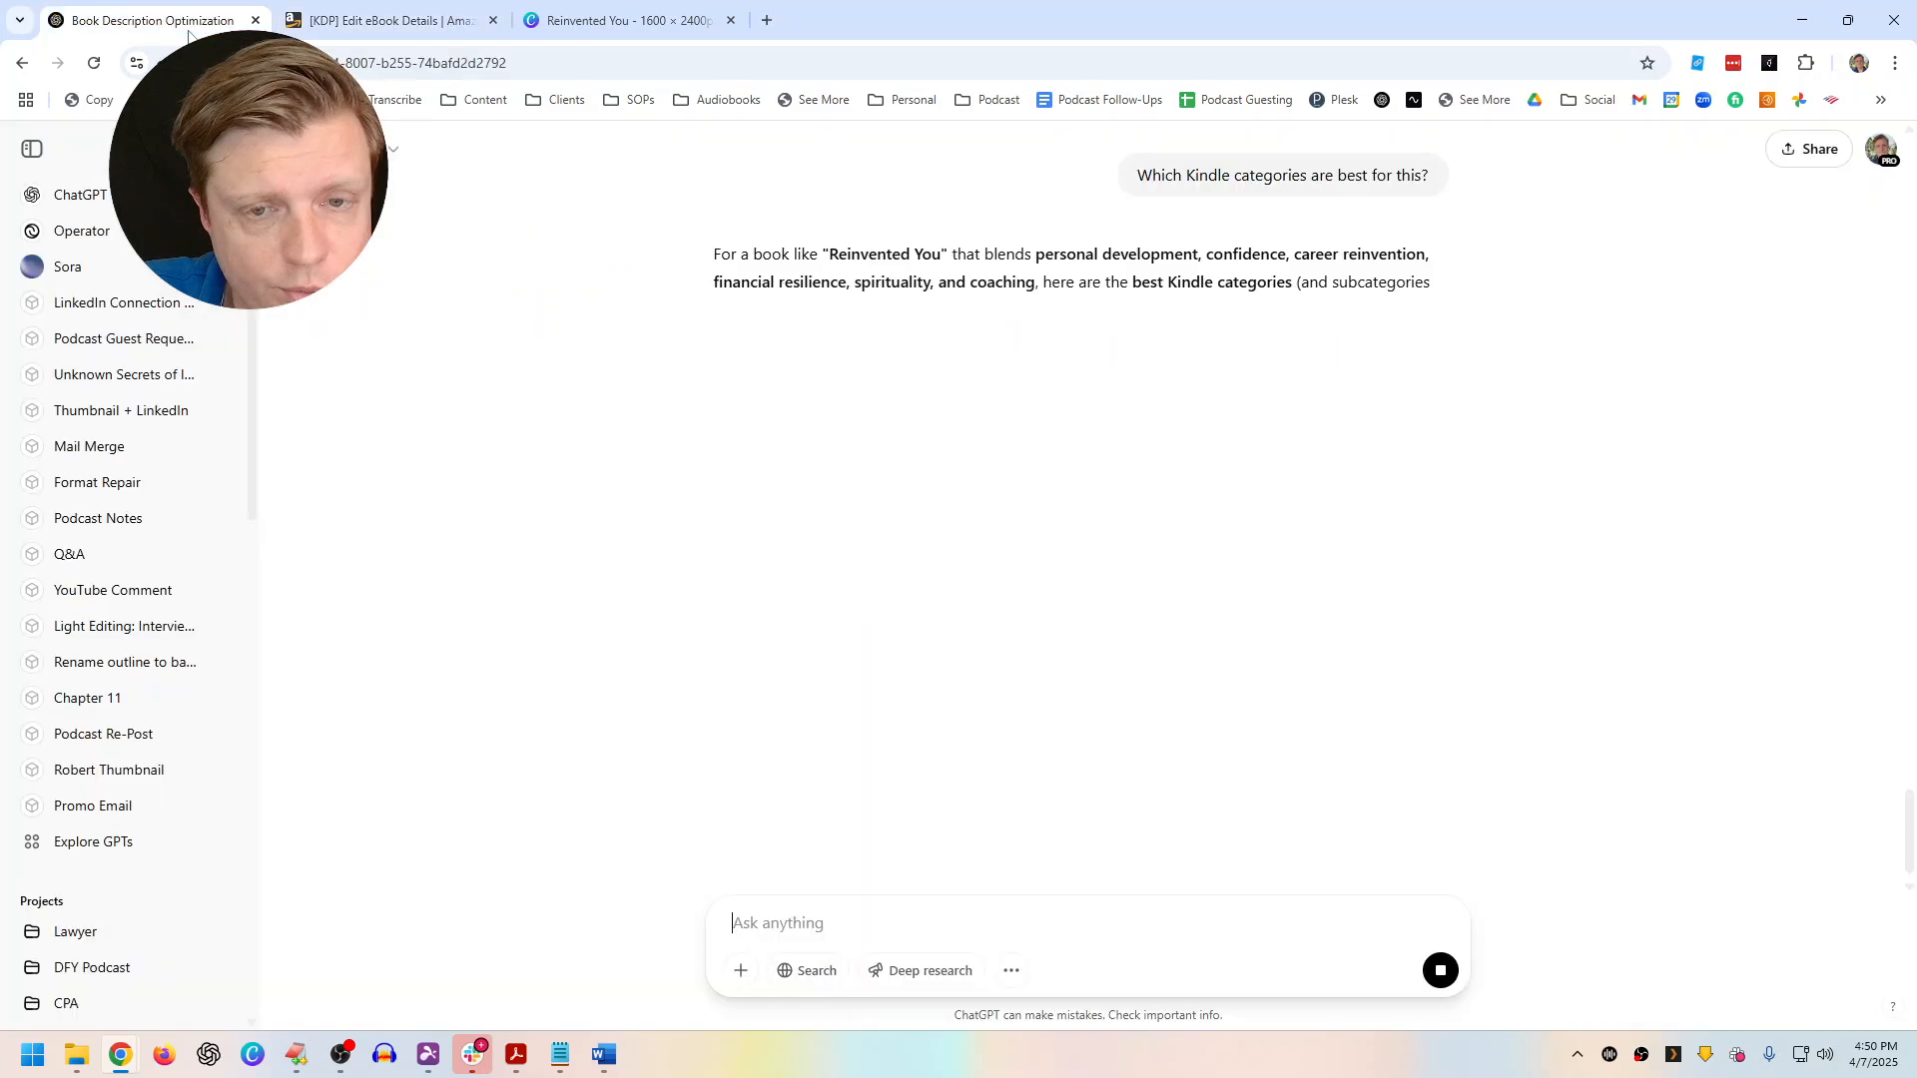
type("Which keywo")
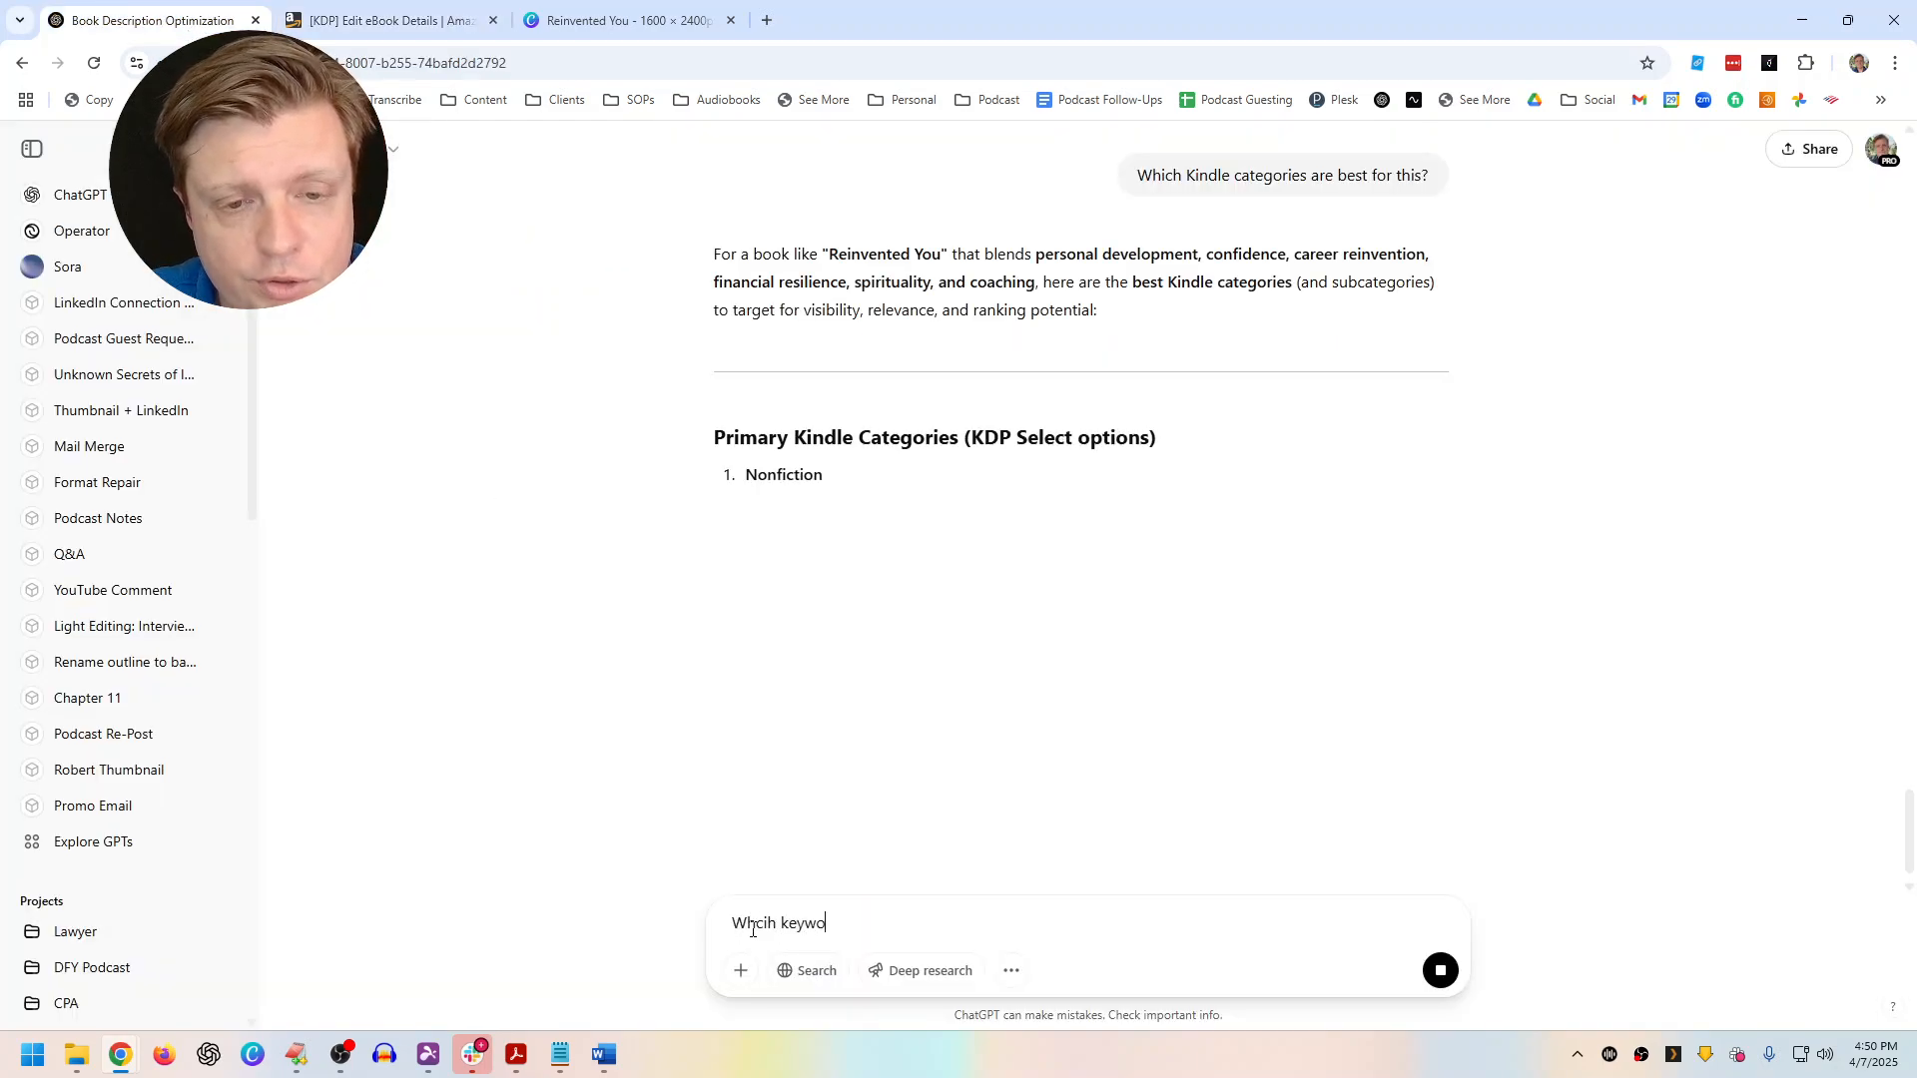
key("ctrl+shift+Left")
key("ctrl+shift+Left")
type("Wh")
type("ich 7 key")
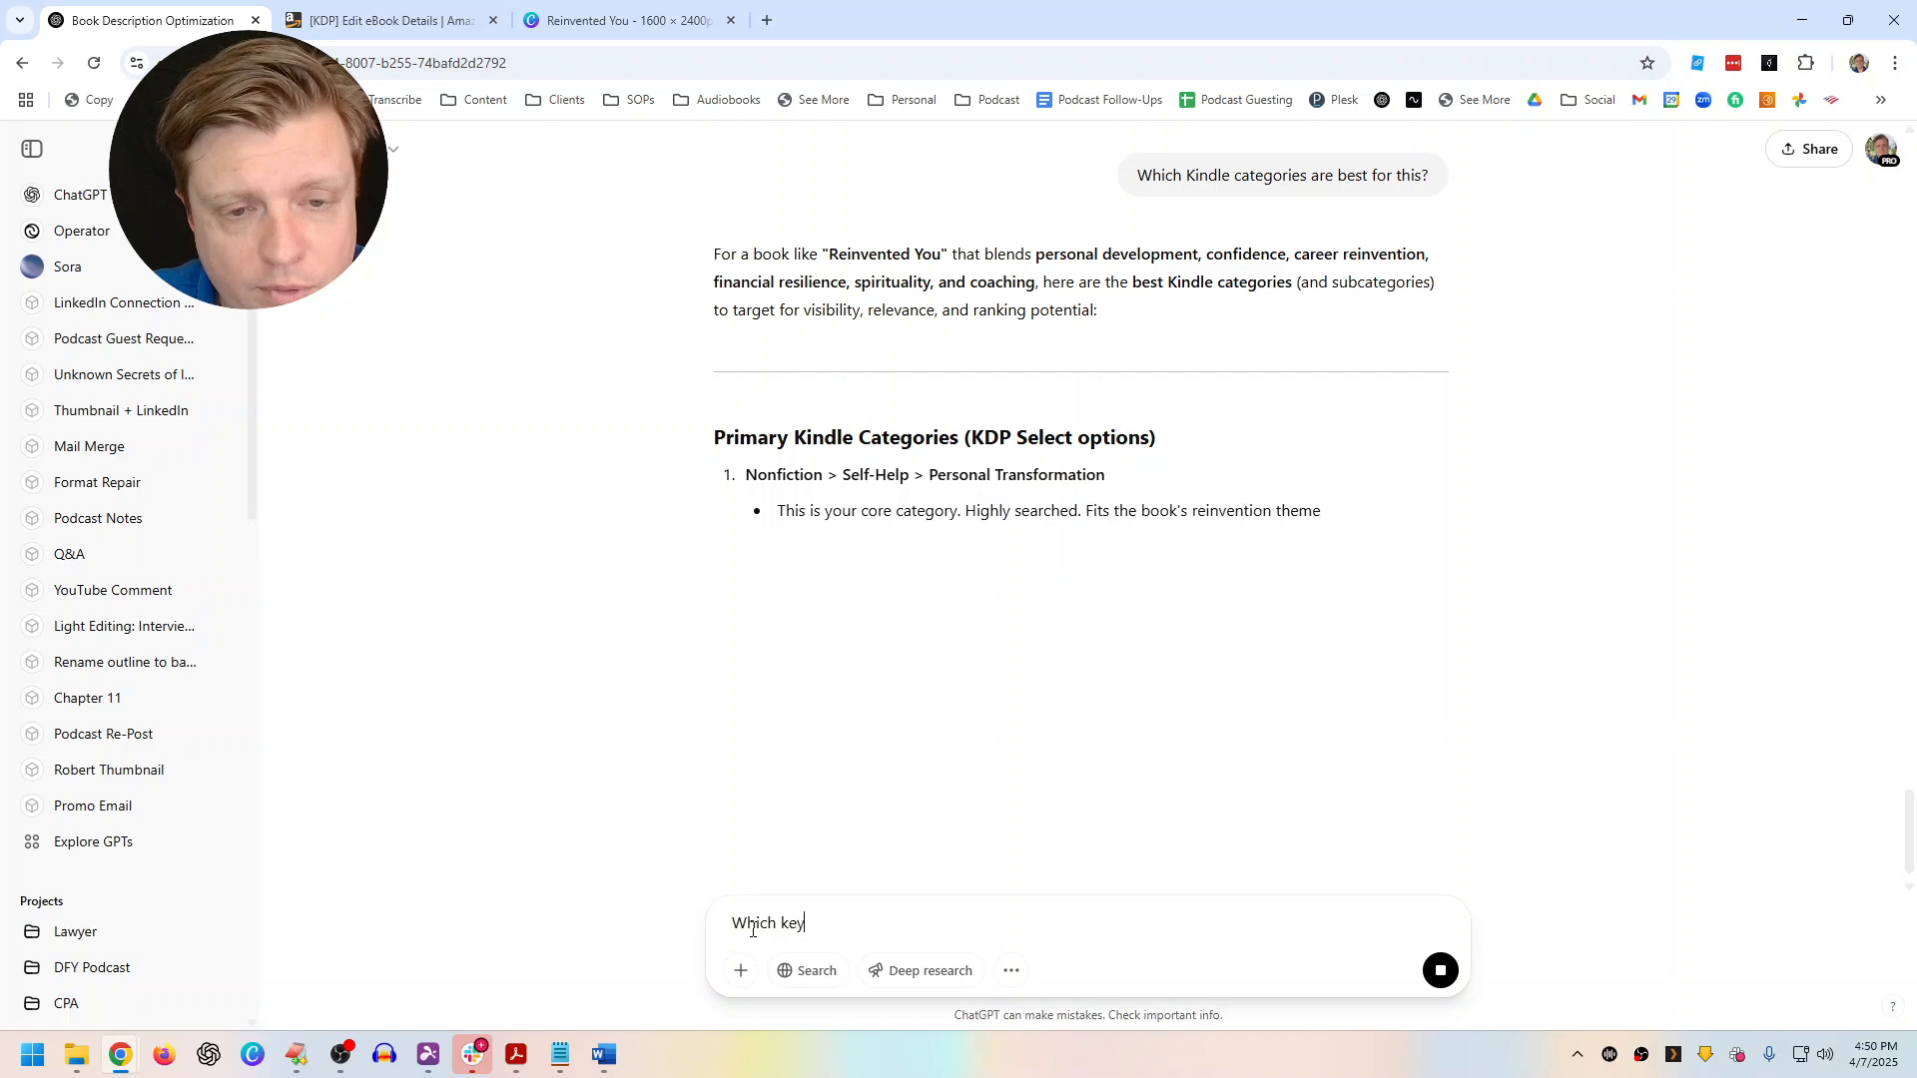
type("words")
key("ctrl+Left")
type("7")
key("End")
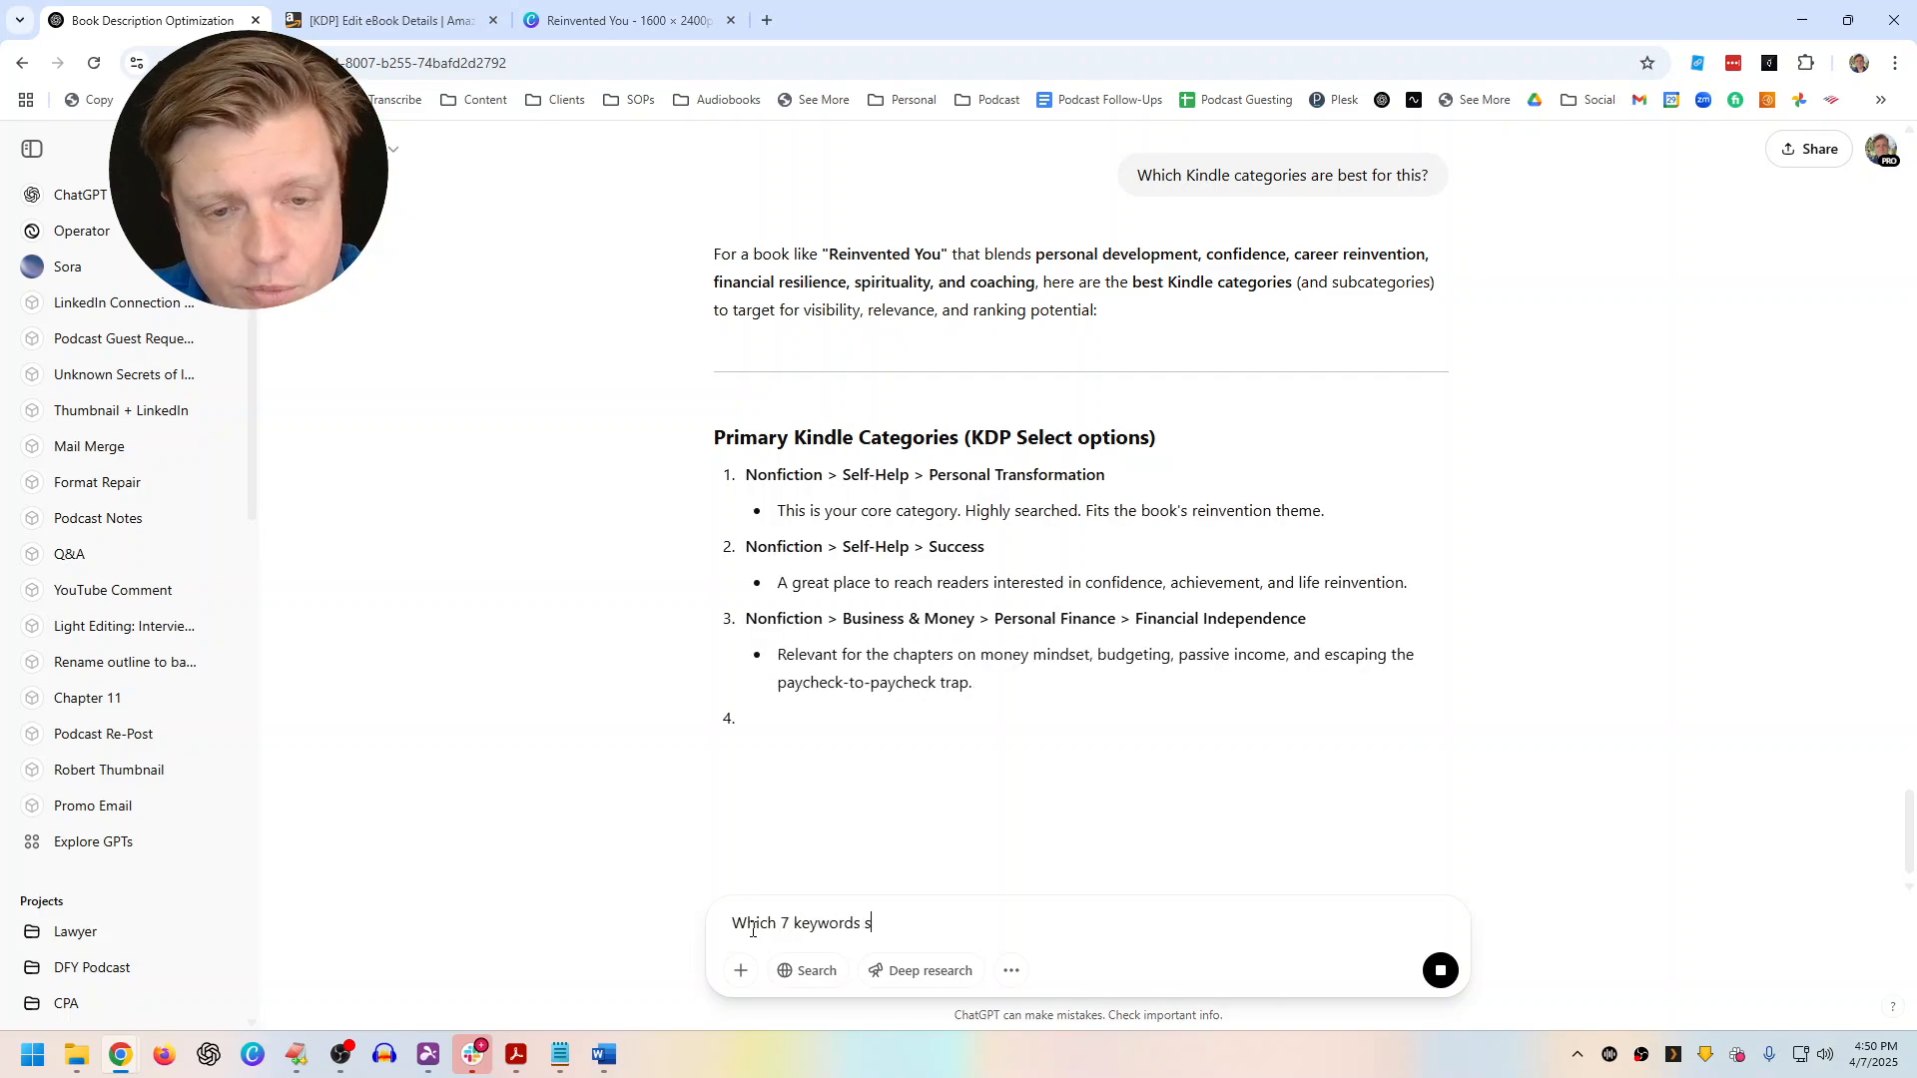
type("should I target t")
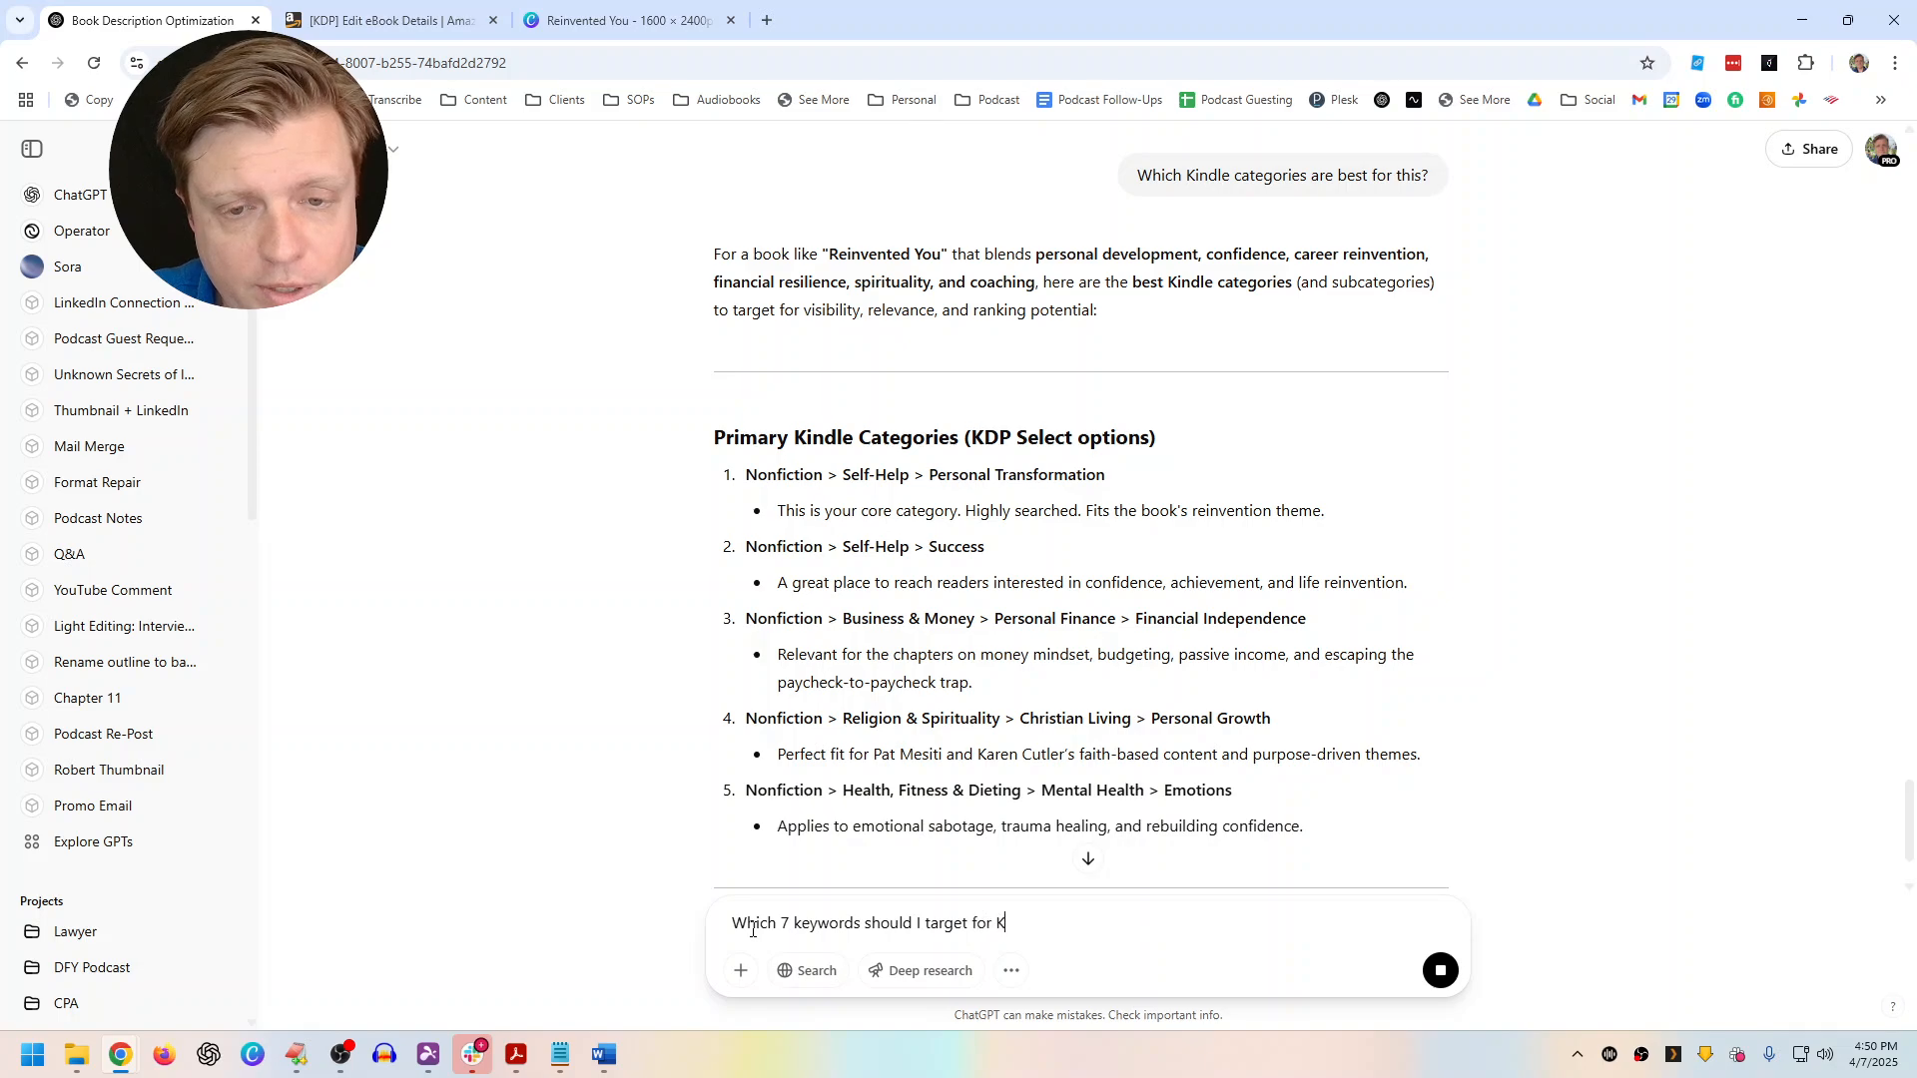
type("or Kindle?")
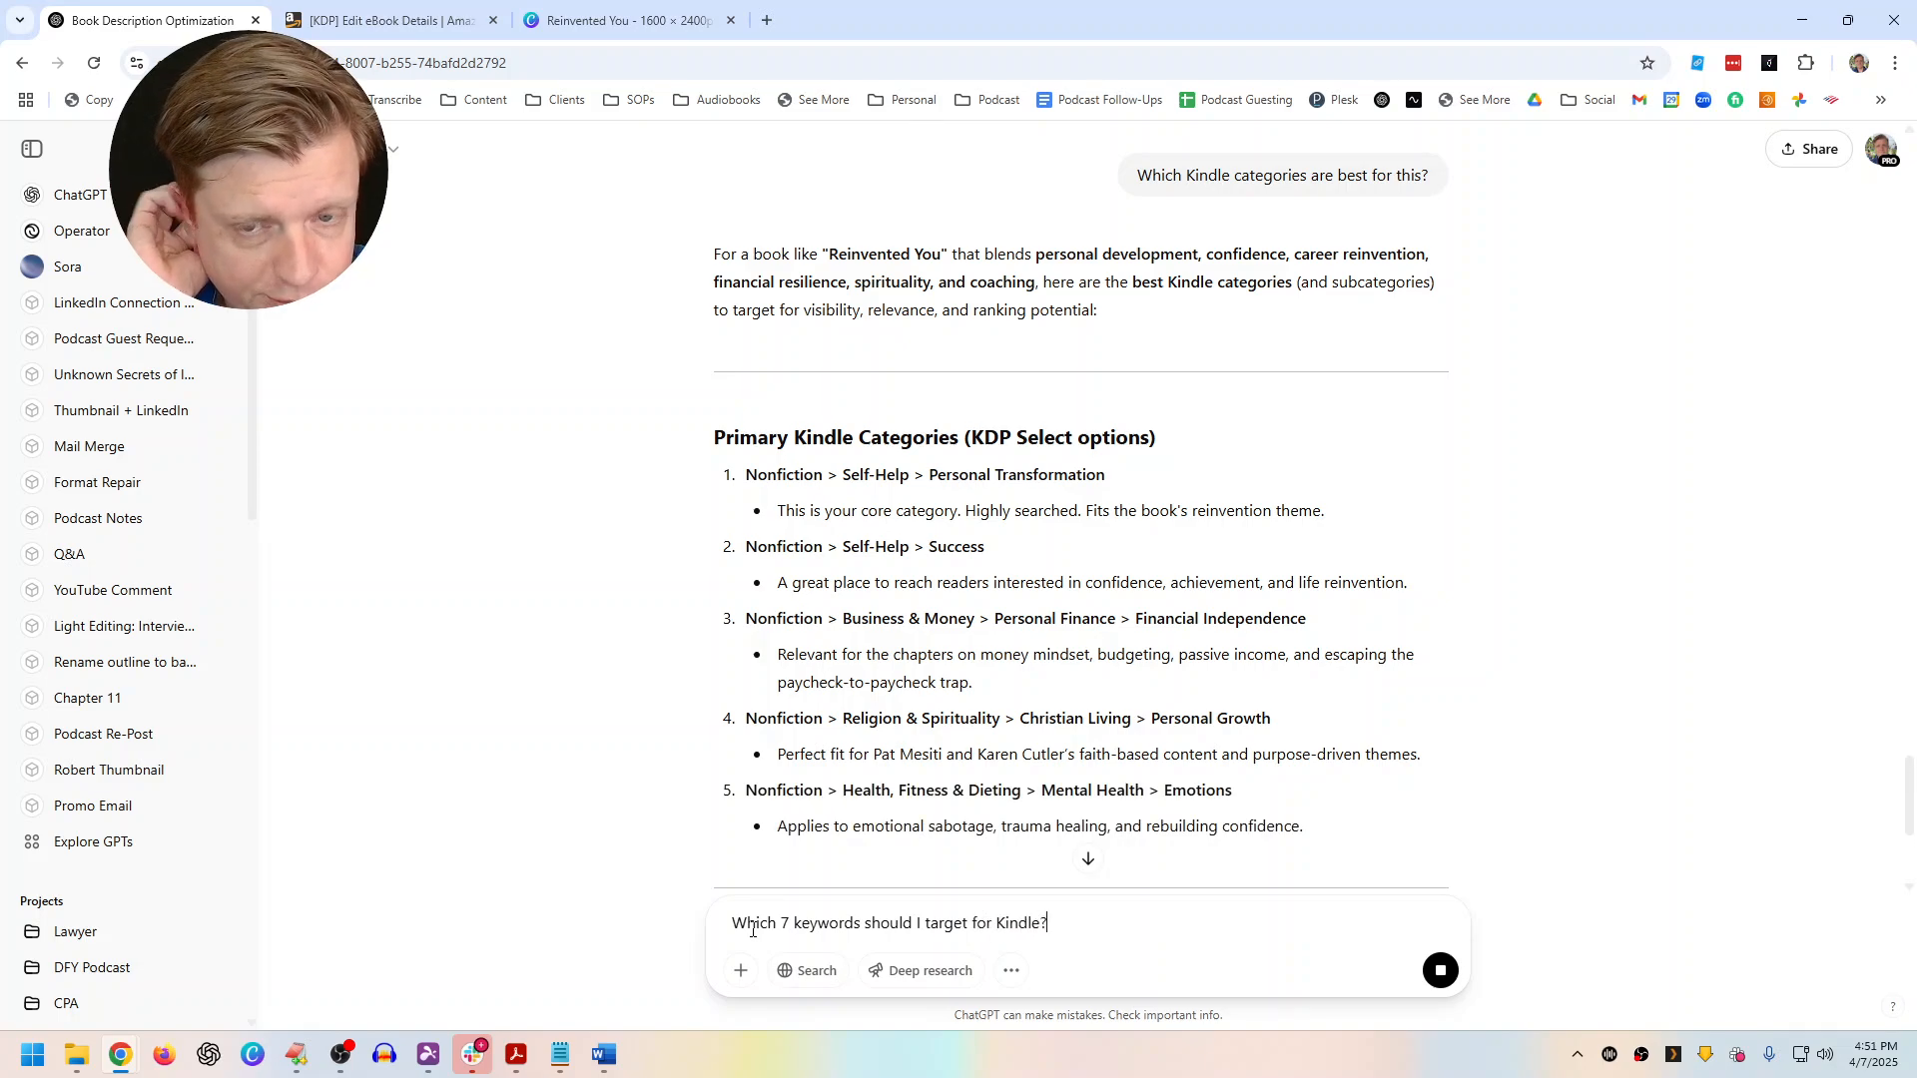
left_click(1088, 859)
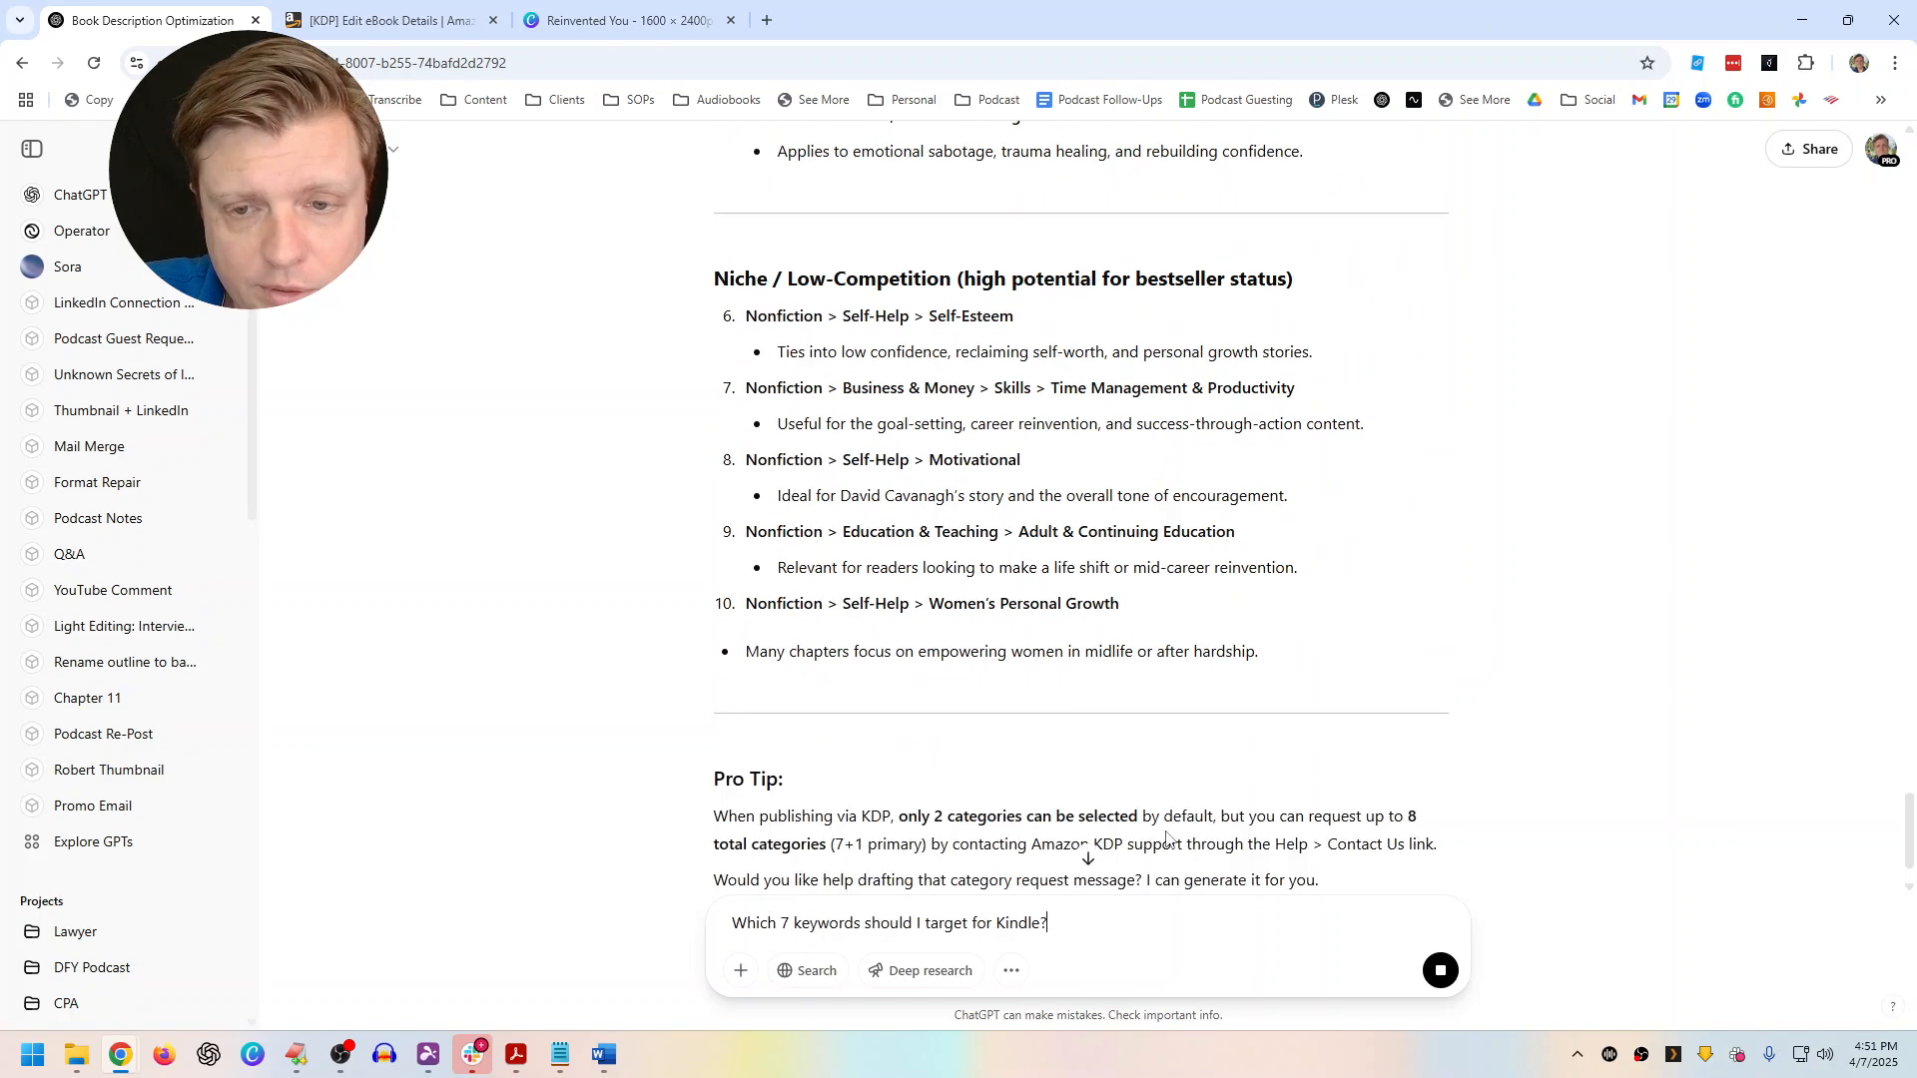
scroll(943, 832, "down", 1)
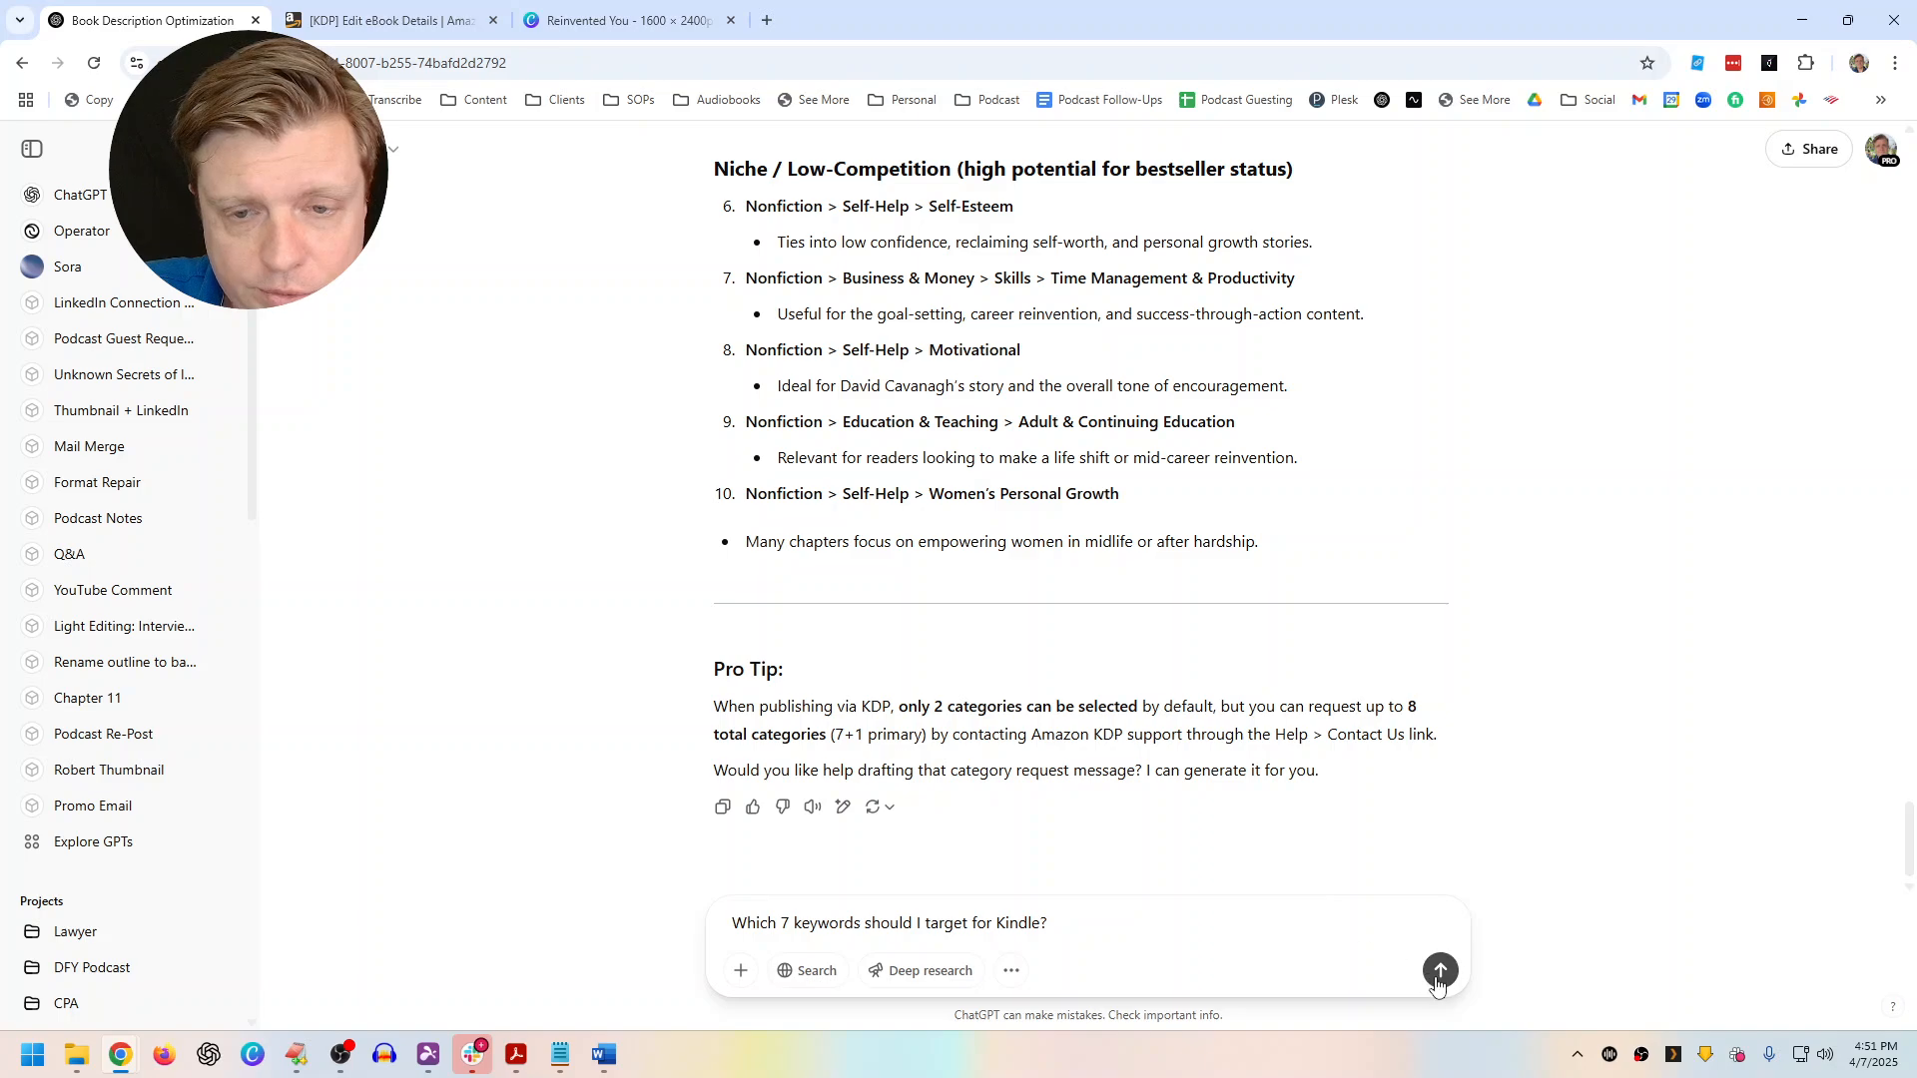
key("Return")
Consult ChatGPT's primary Kindle categories, then select Self-Help with the Personal Transformation placement in KDP's category chooser
scroll(1078, 789, "up", 8)
scroll(987, 534, "up", 3)
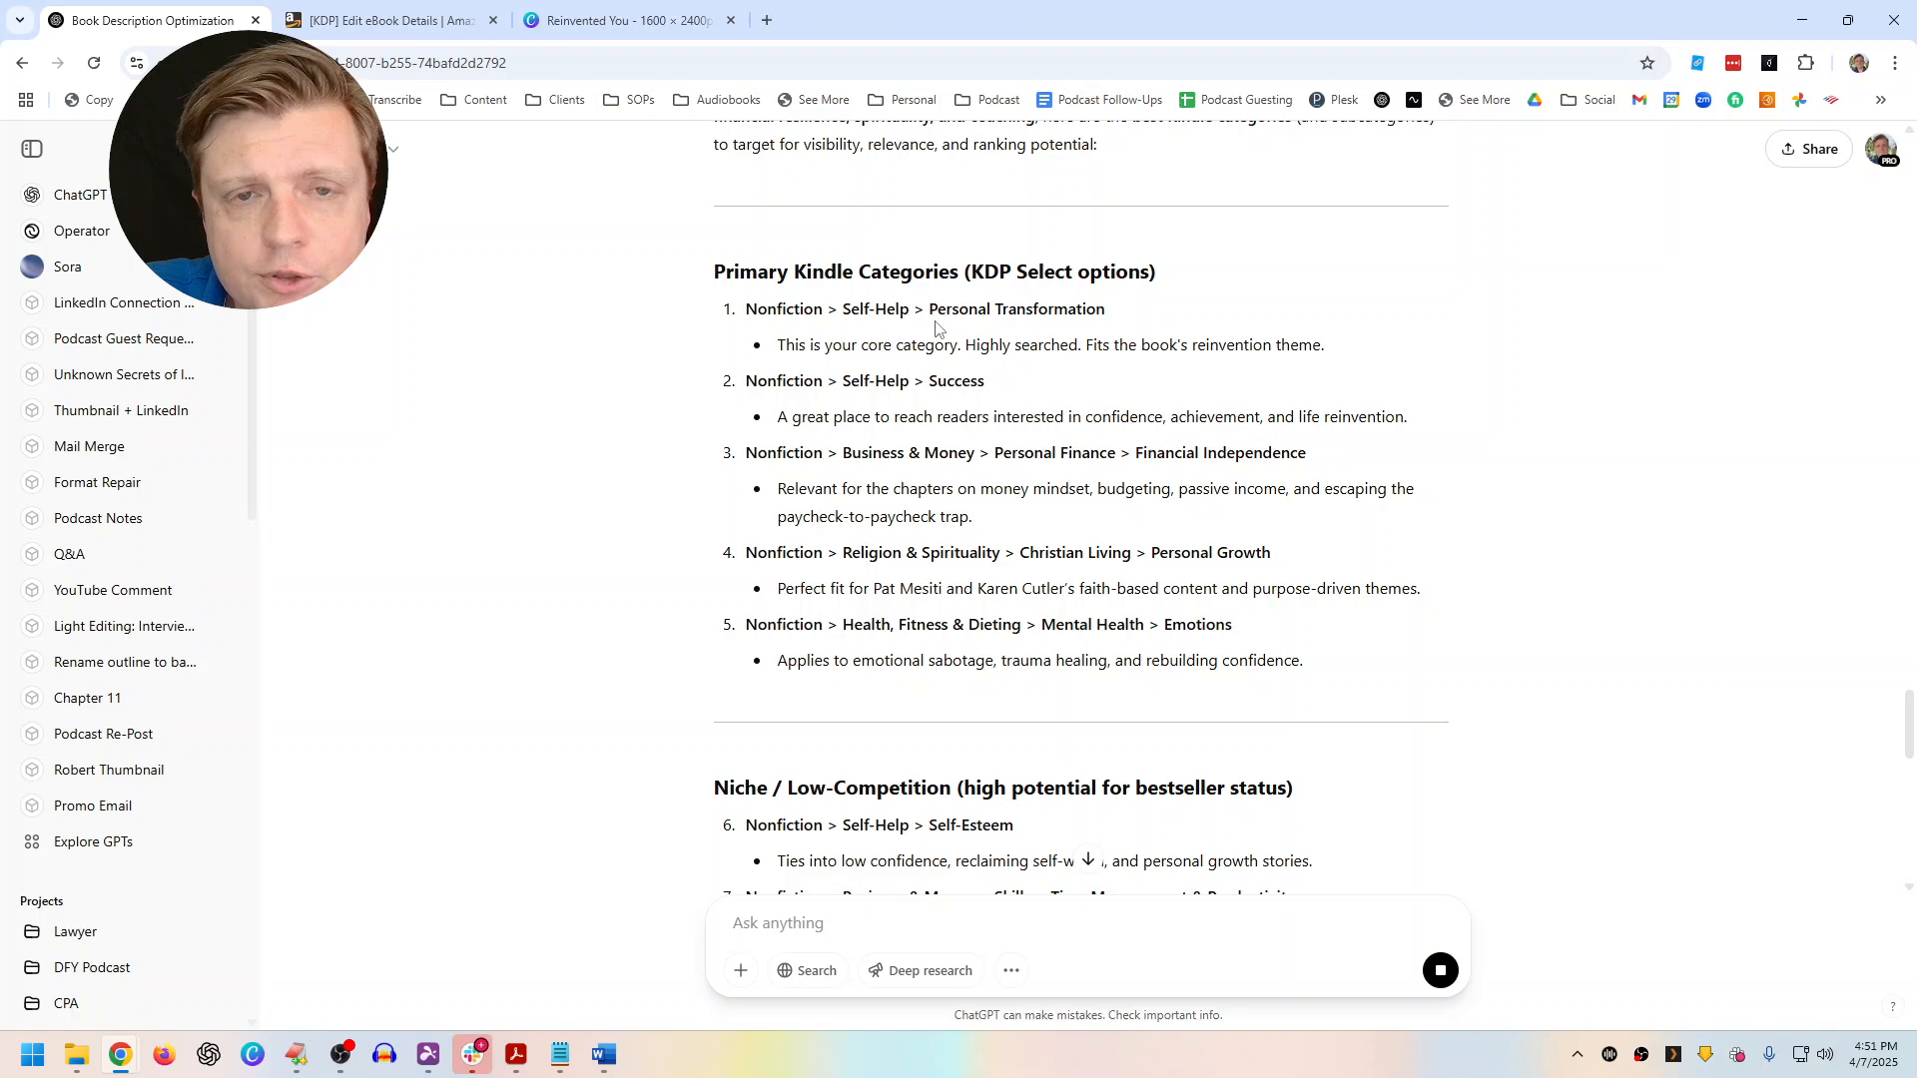
key("ctrl+Tab")
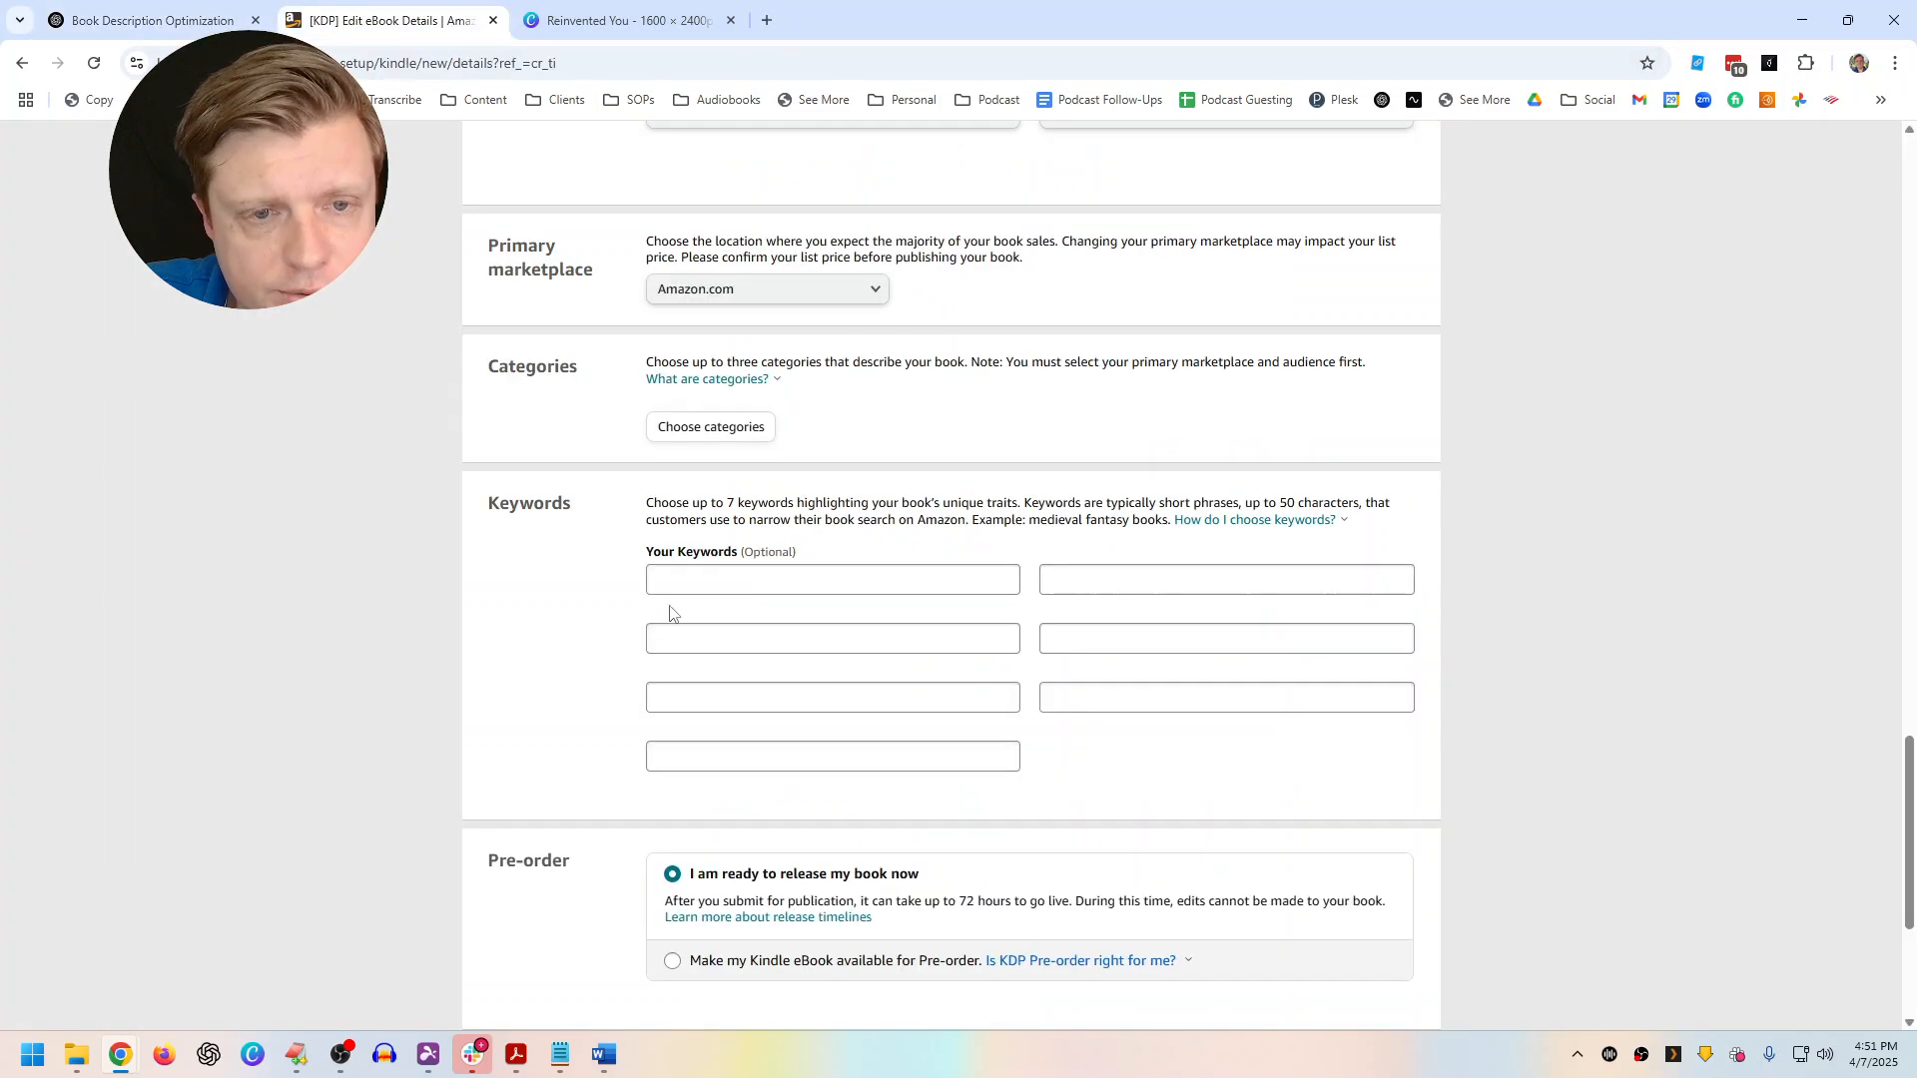
left_click(677, 385)
left_click(667, 428)
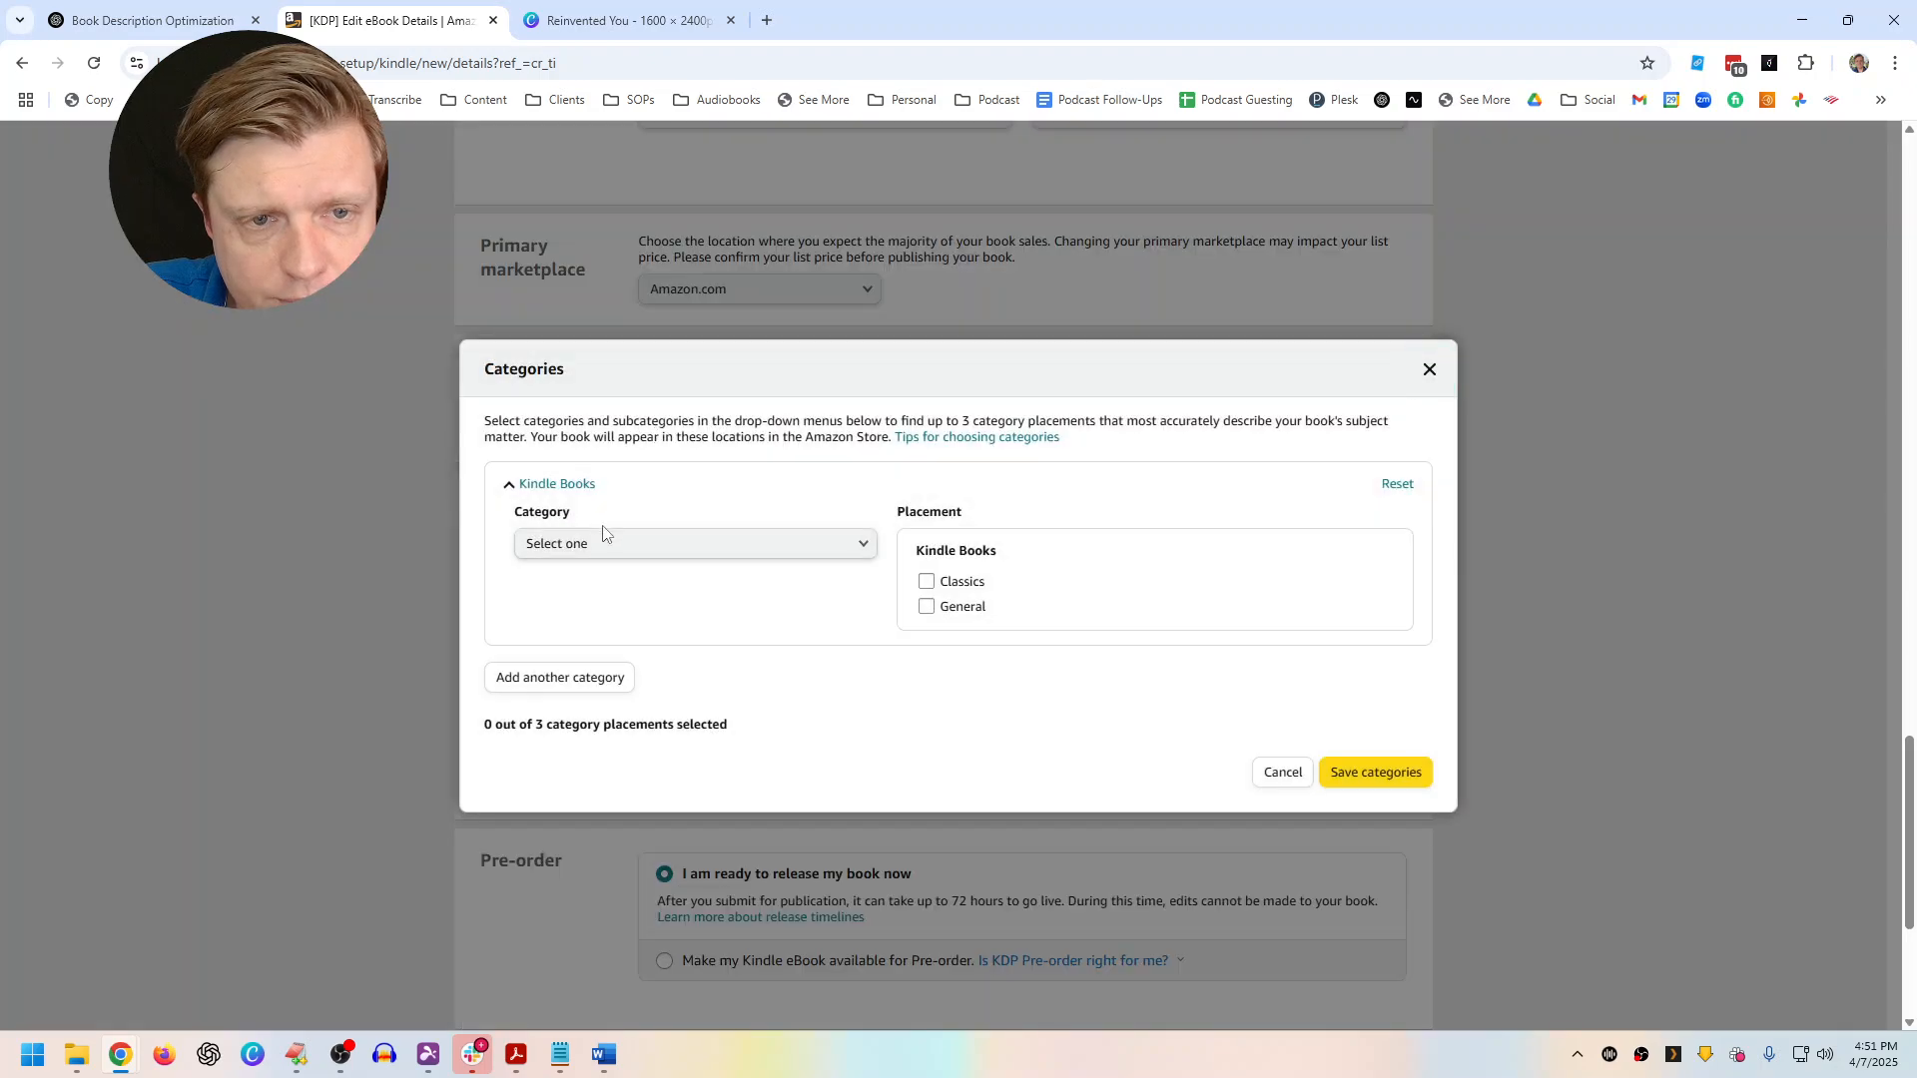
left_click(604, 541)
scroll(662, 791, "down", 2)
left_click(574, 933)
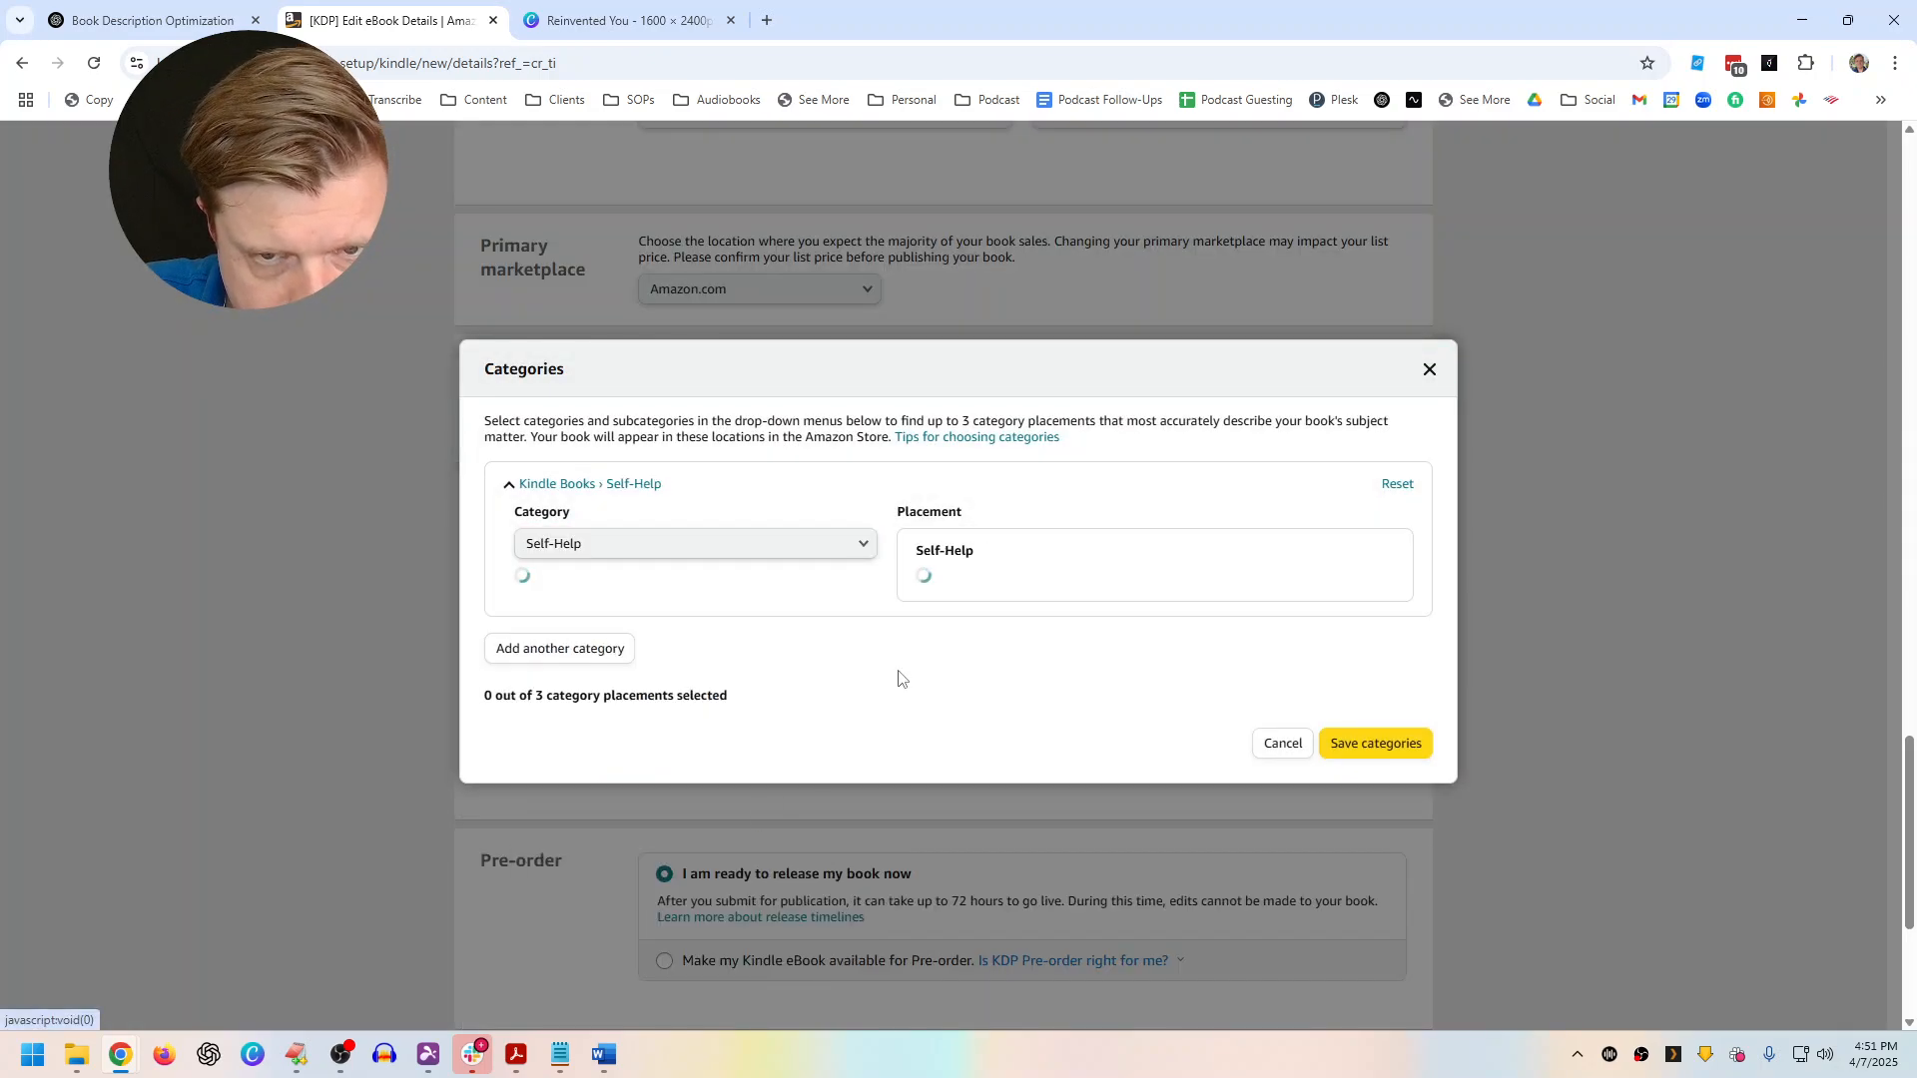
left_click(1236, 709)
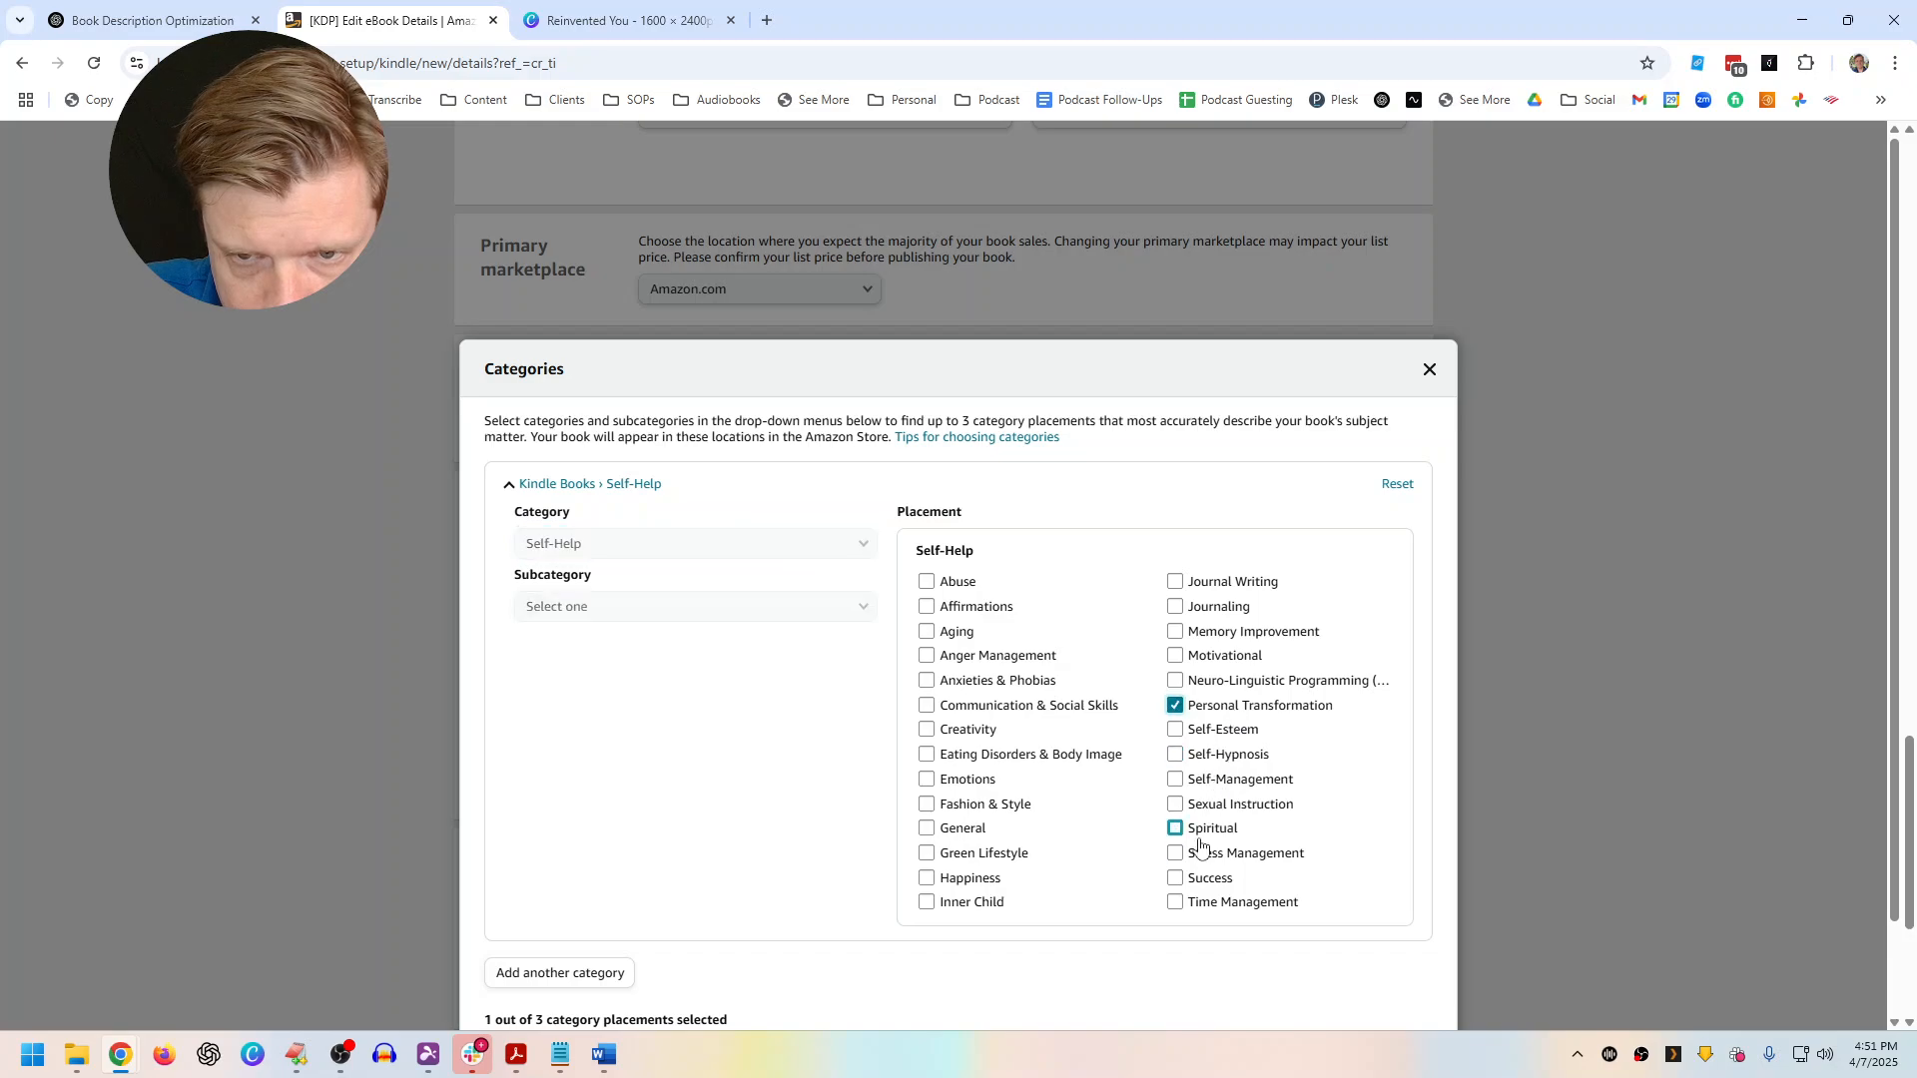
Add another category, set it to Self-Help, and select the Success placement
left_click(560, 861)
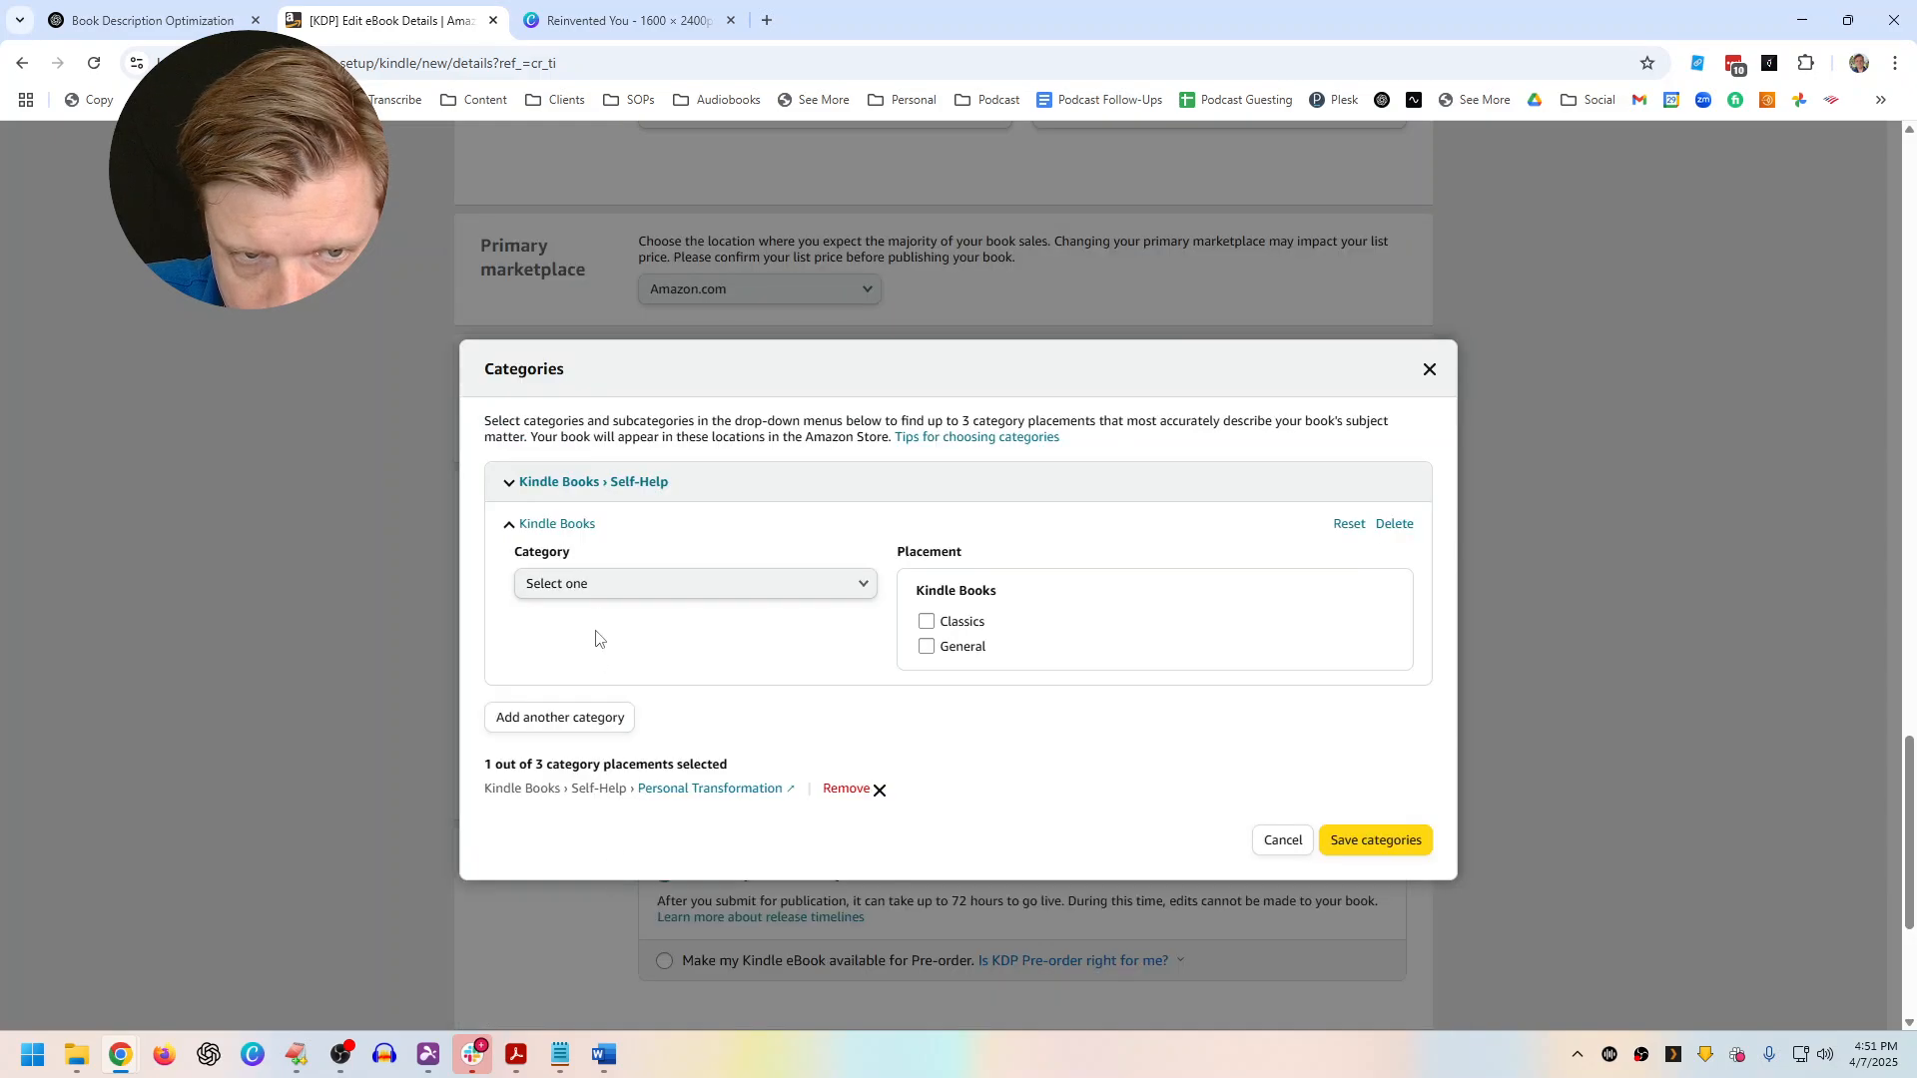
left_click(604, 587)
scroll(620, 470, "down", 2)
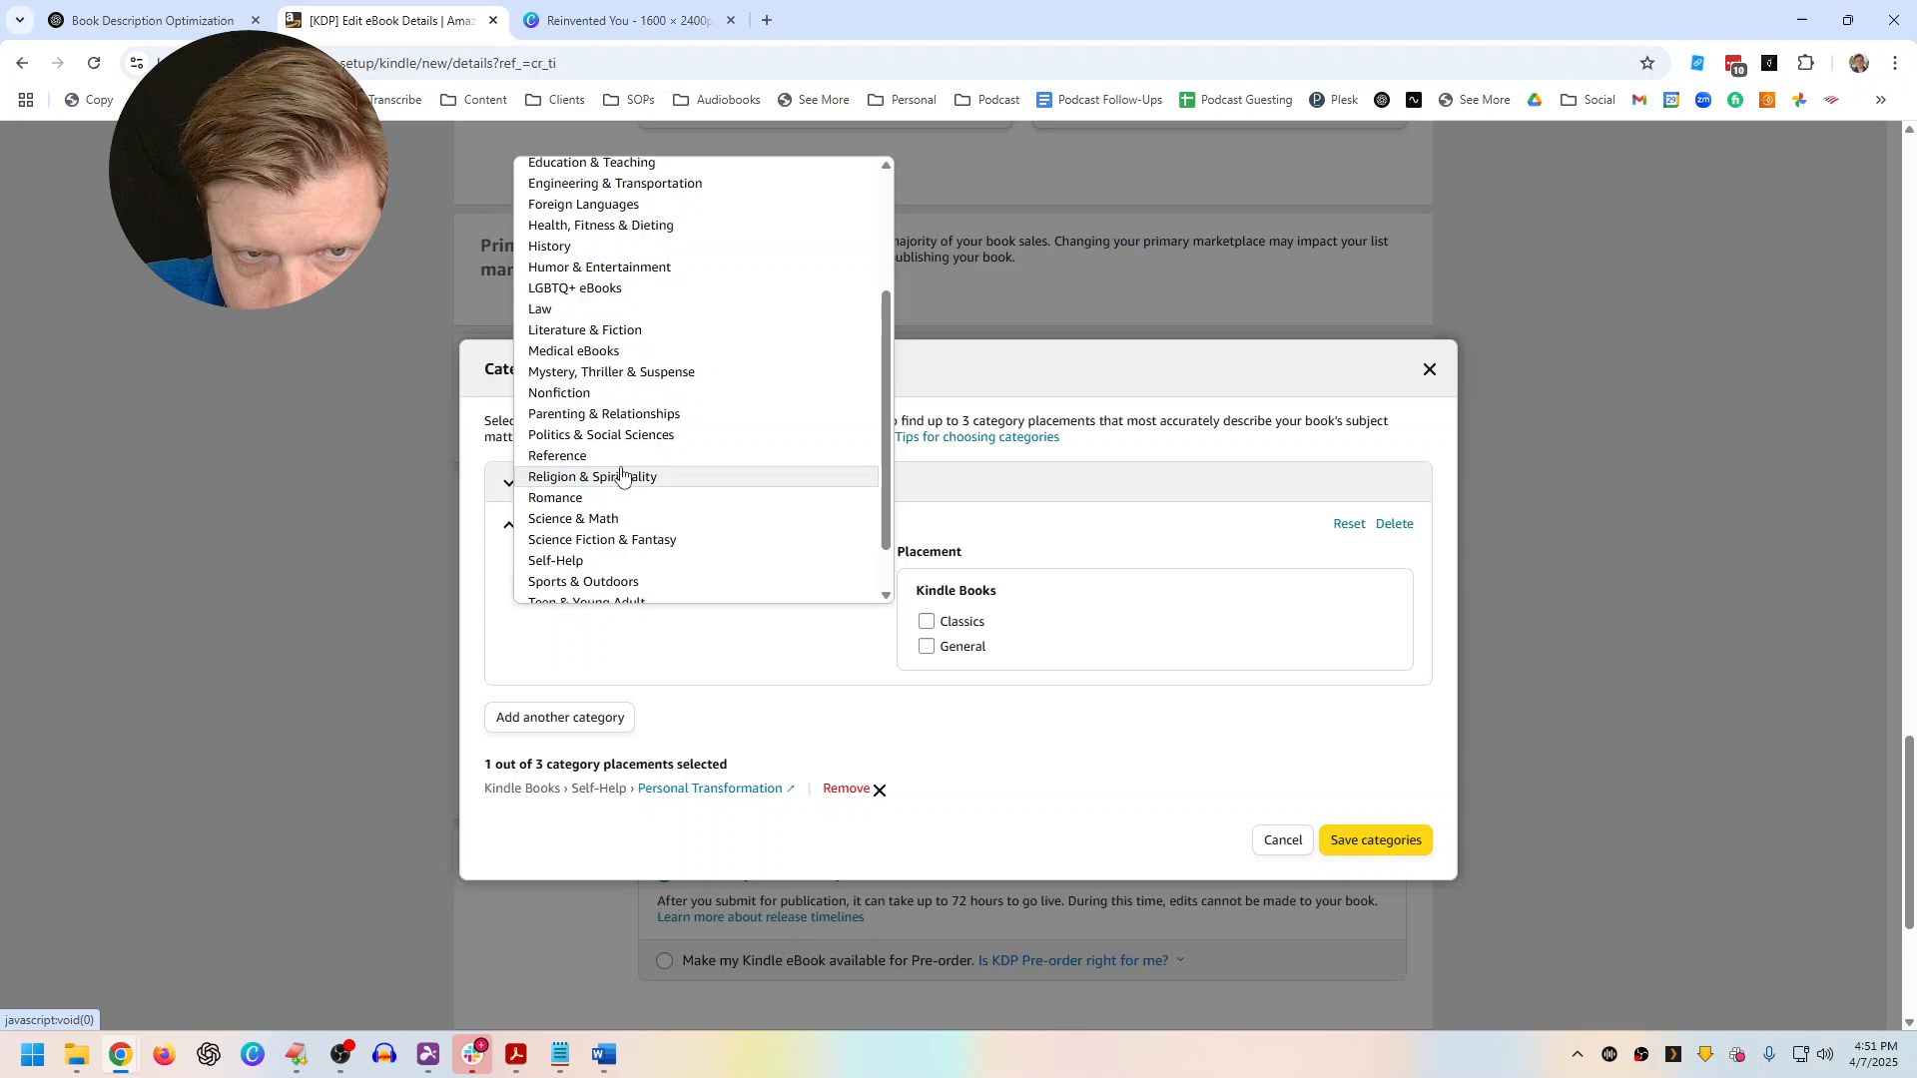
left_click(599, 557)
left_click(1204, 815)
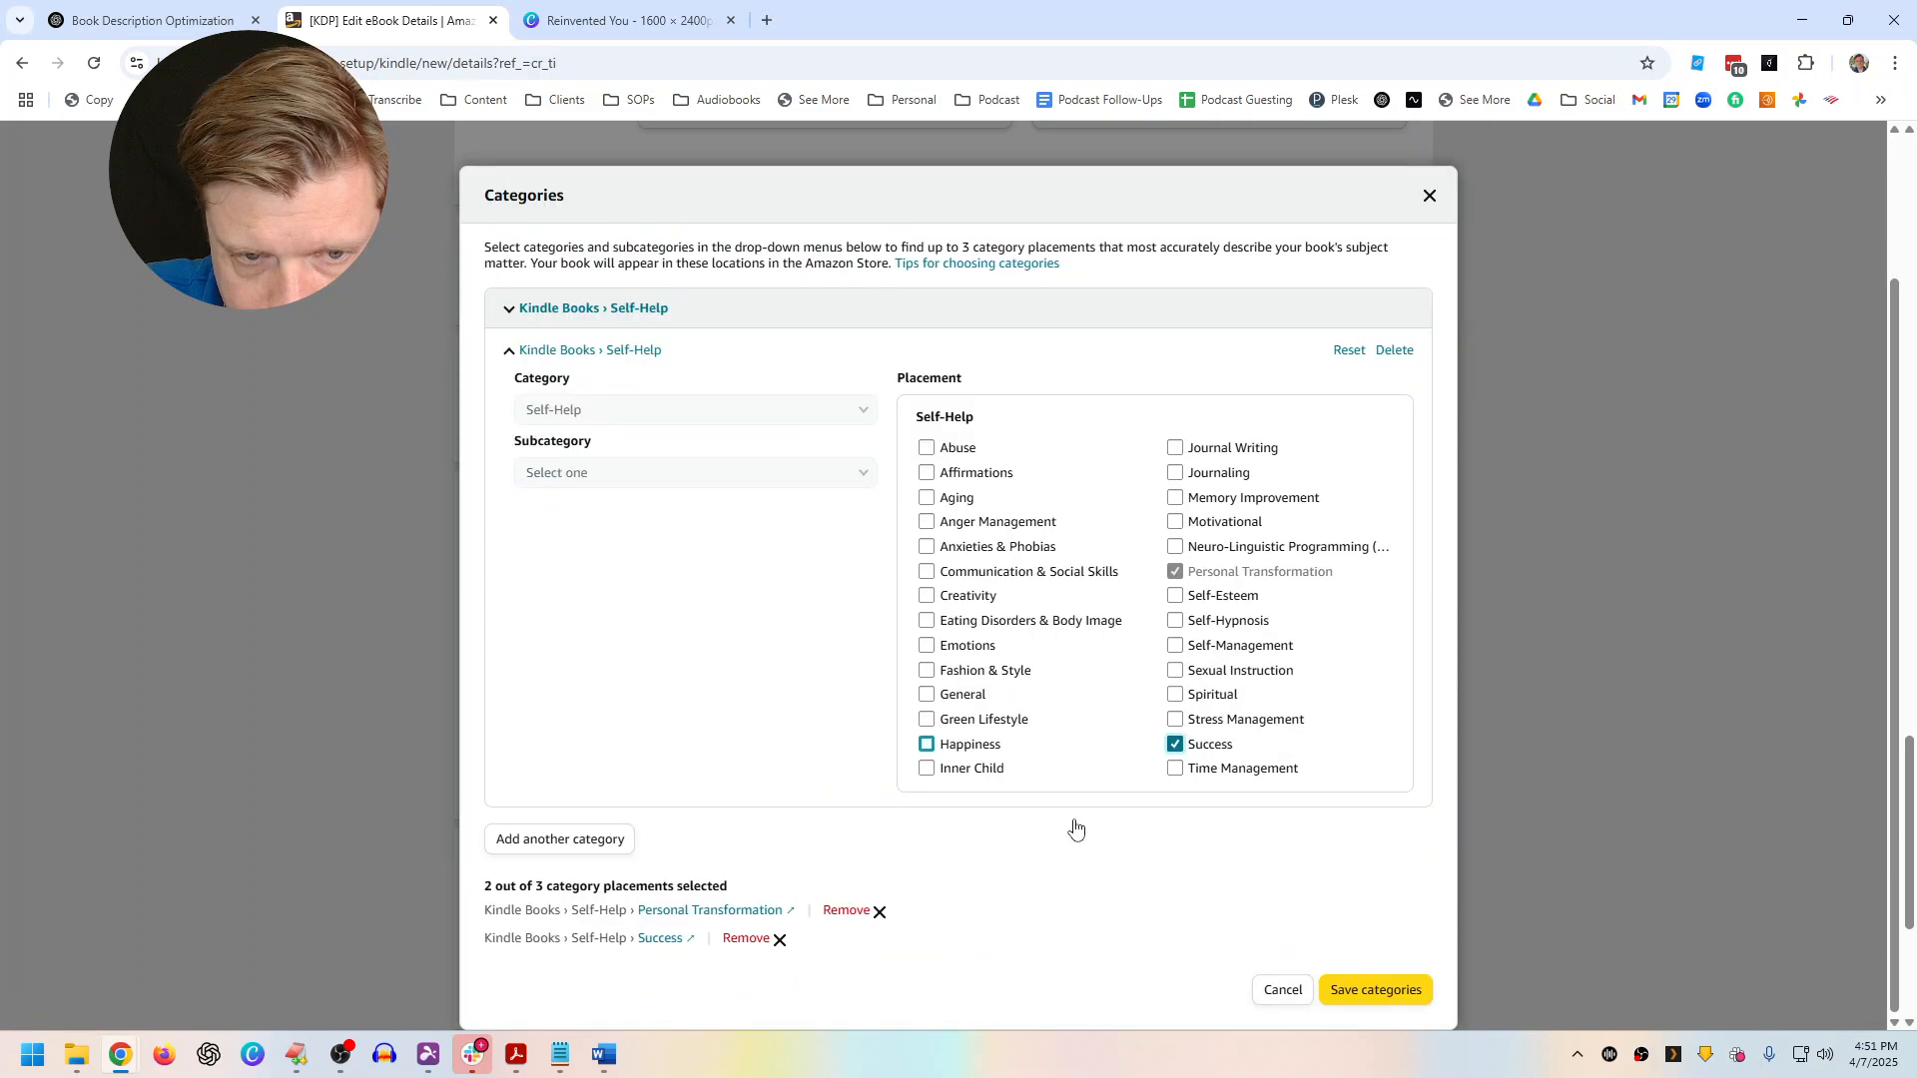
Check ChatGPT's third Kindle category suggestion, then add another KDP category set to Business & Money with the Personal Finance subcategory
left_click(149, 20)
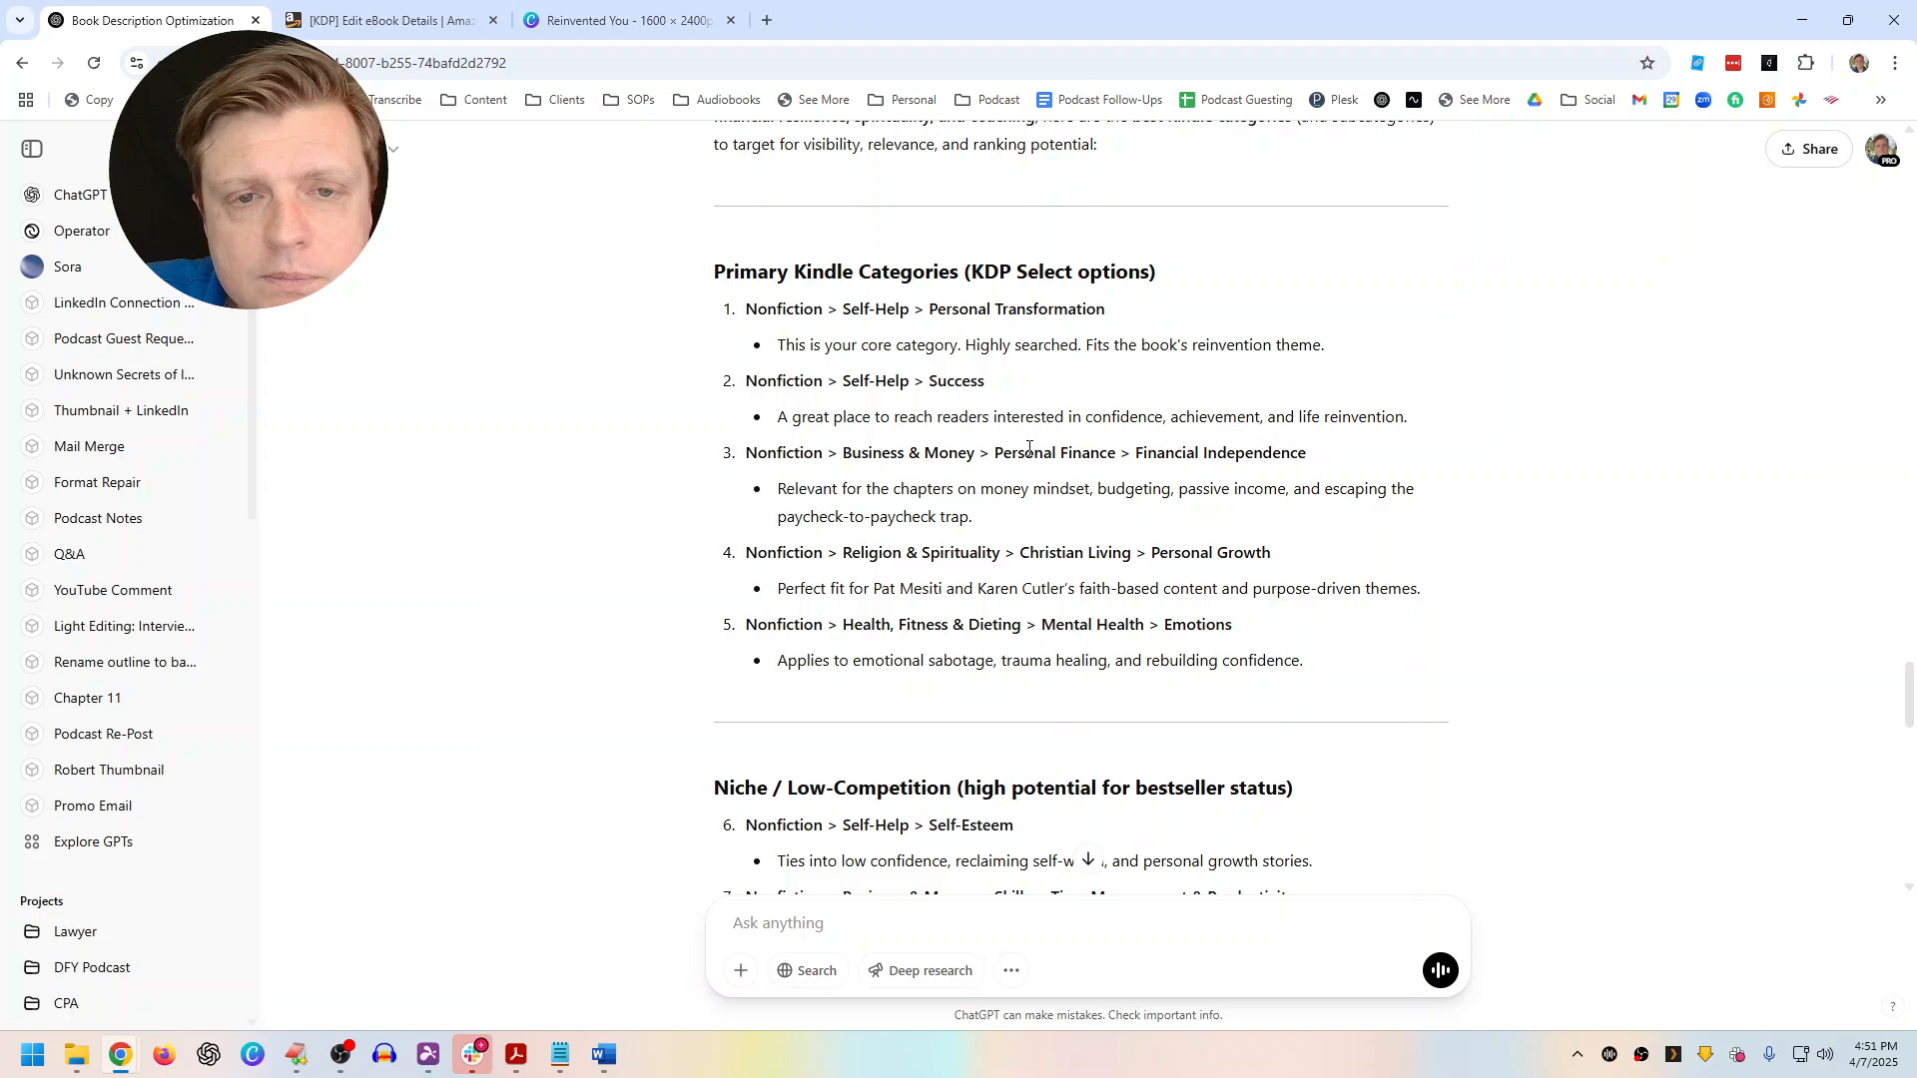
left_click(342, 8)
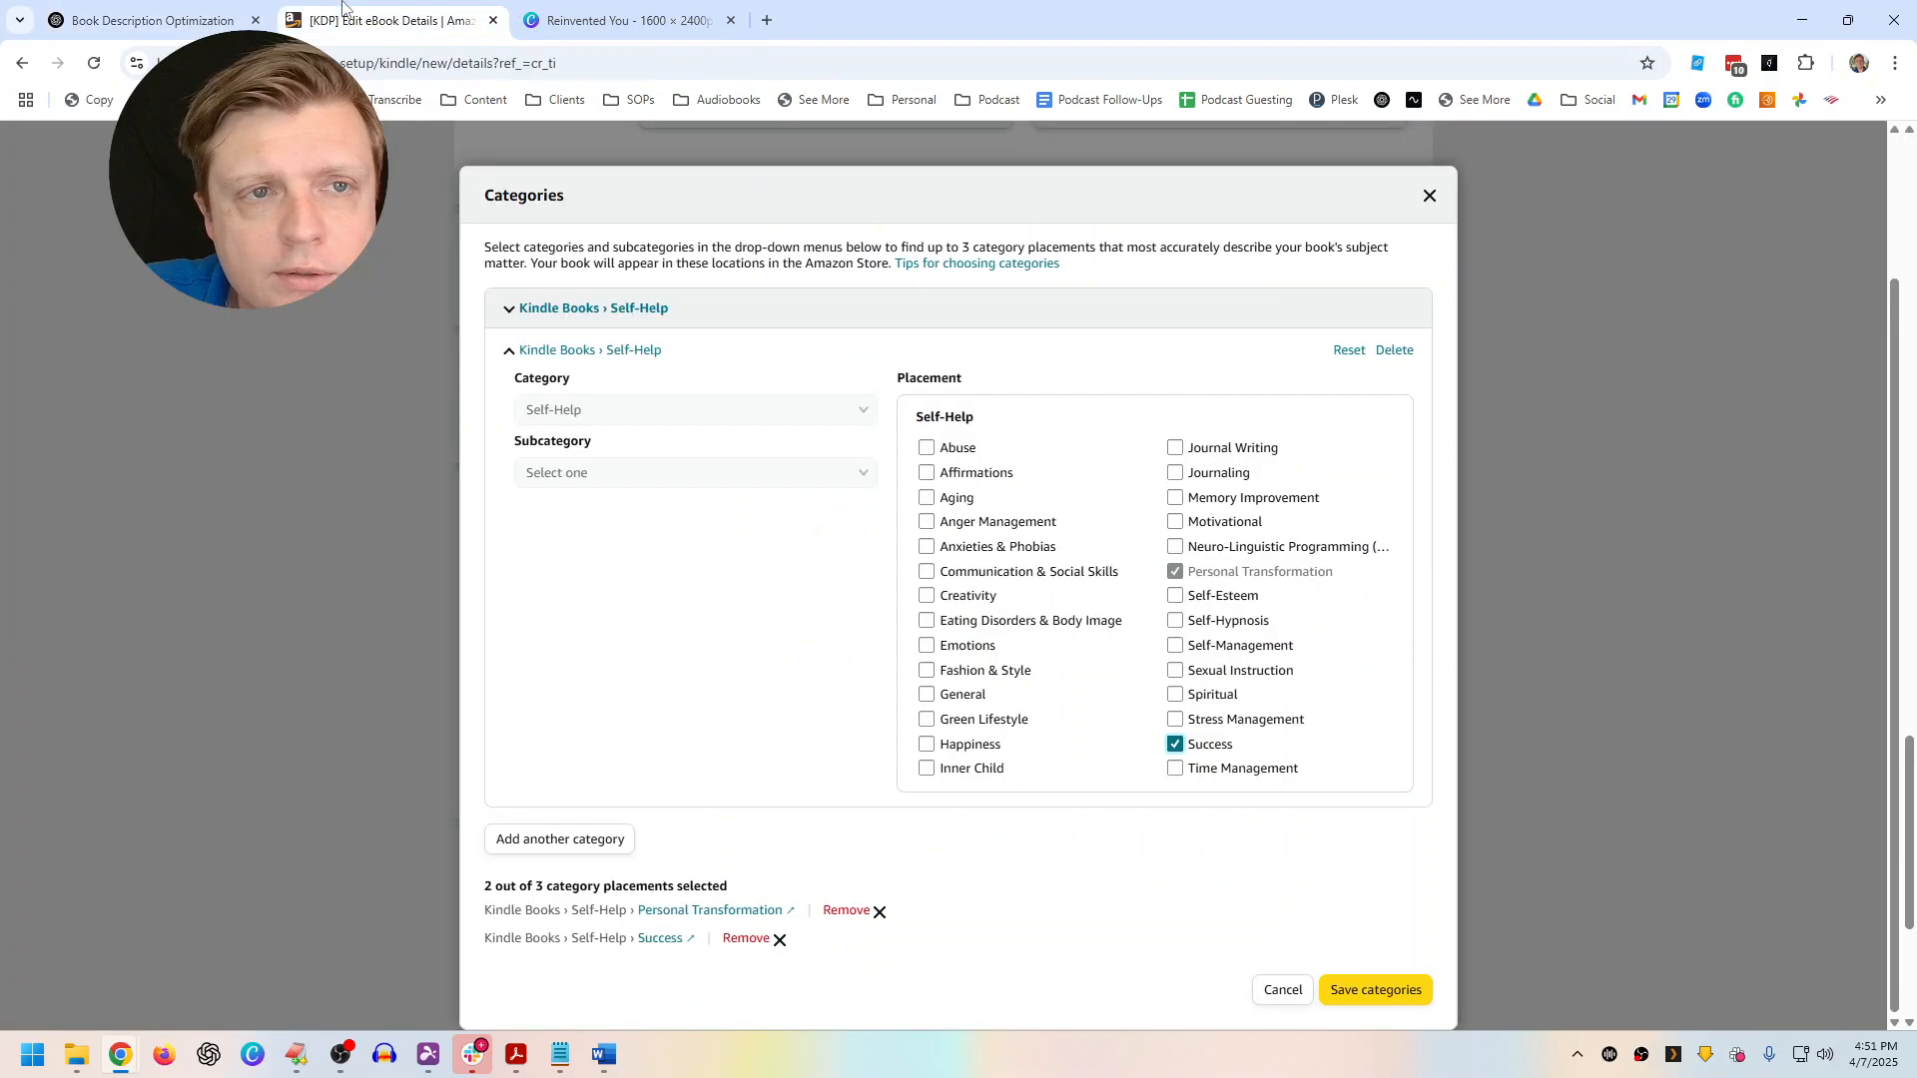
left_click(544, 836)
left_click(614, 624)
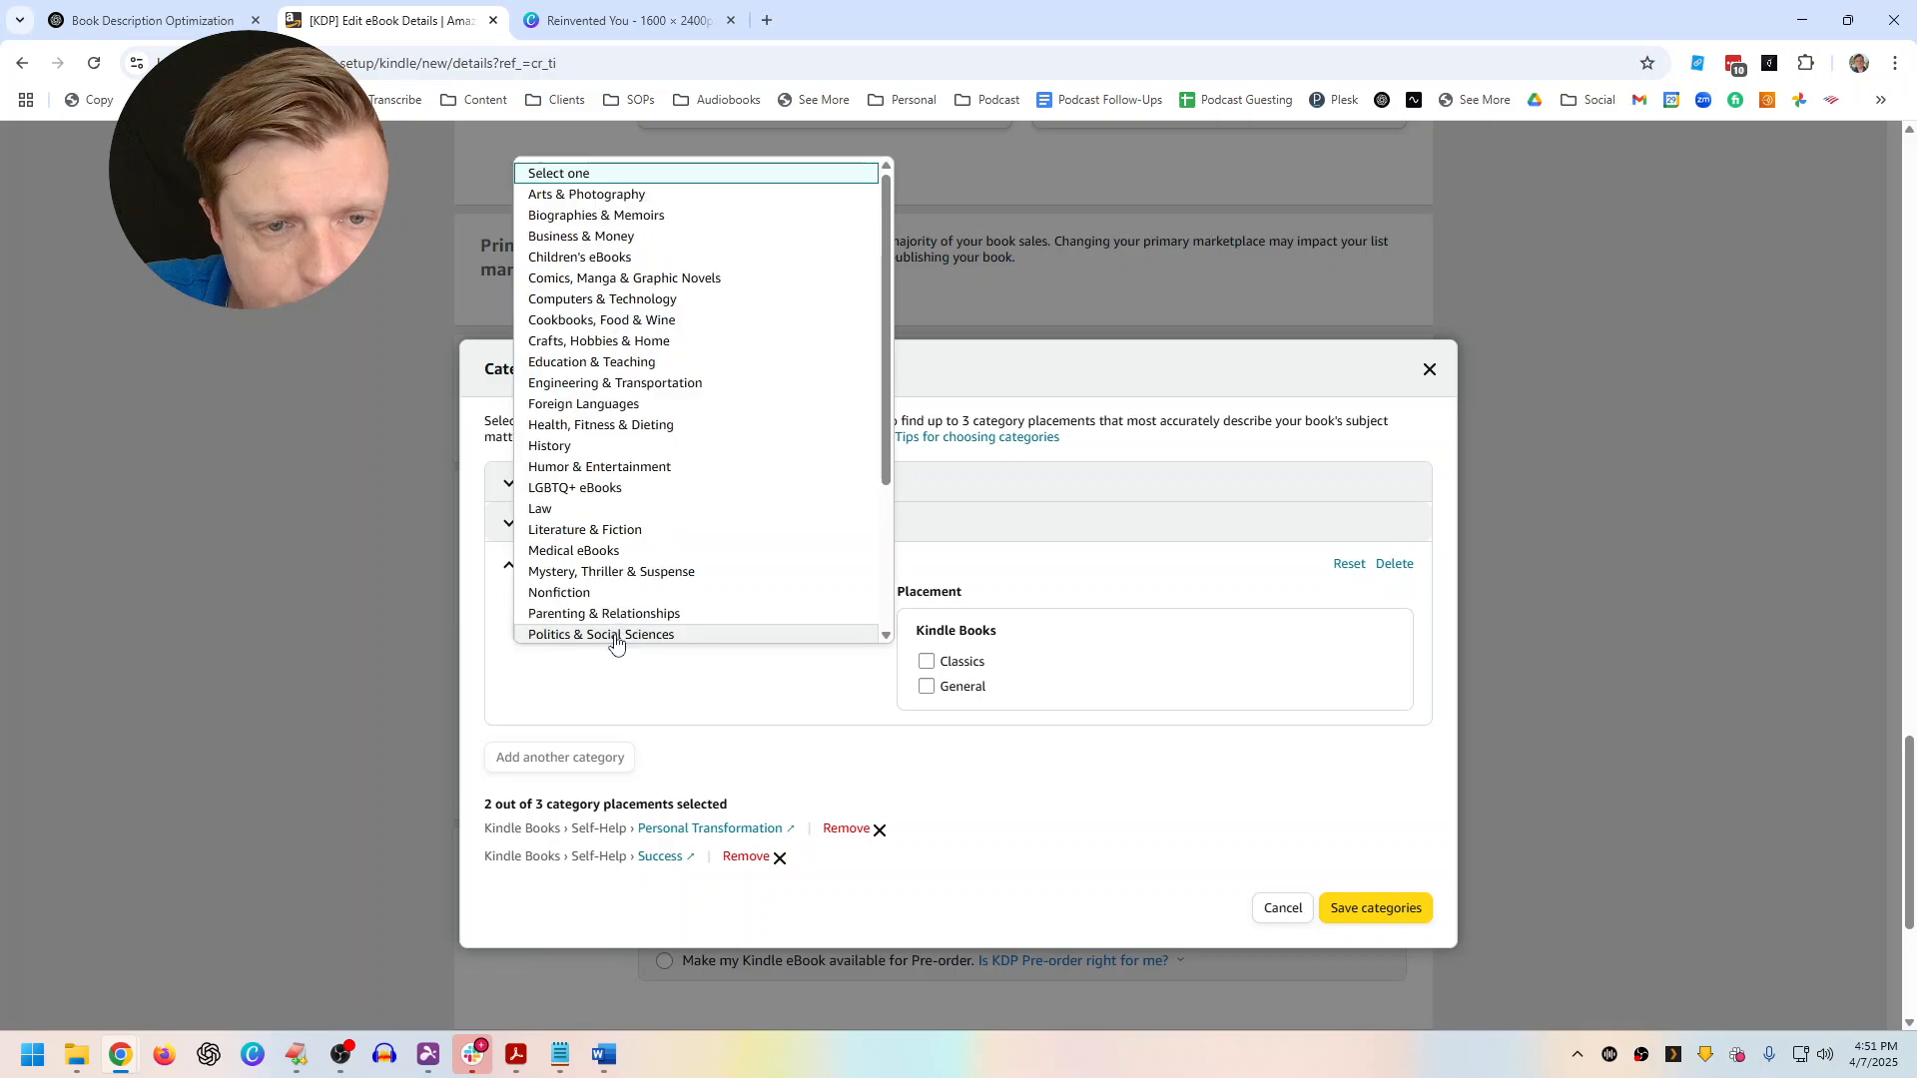
left_click(594, 238)
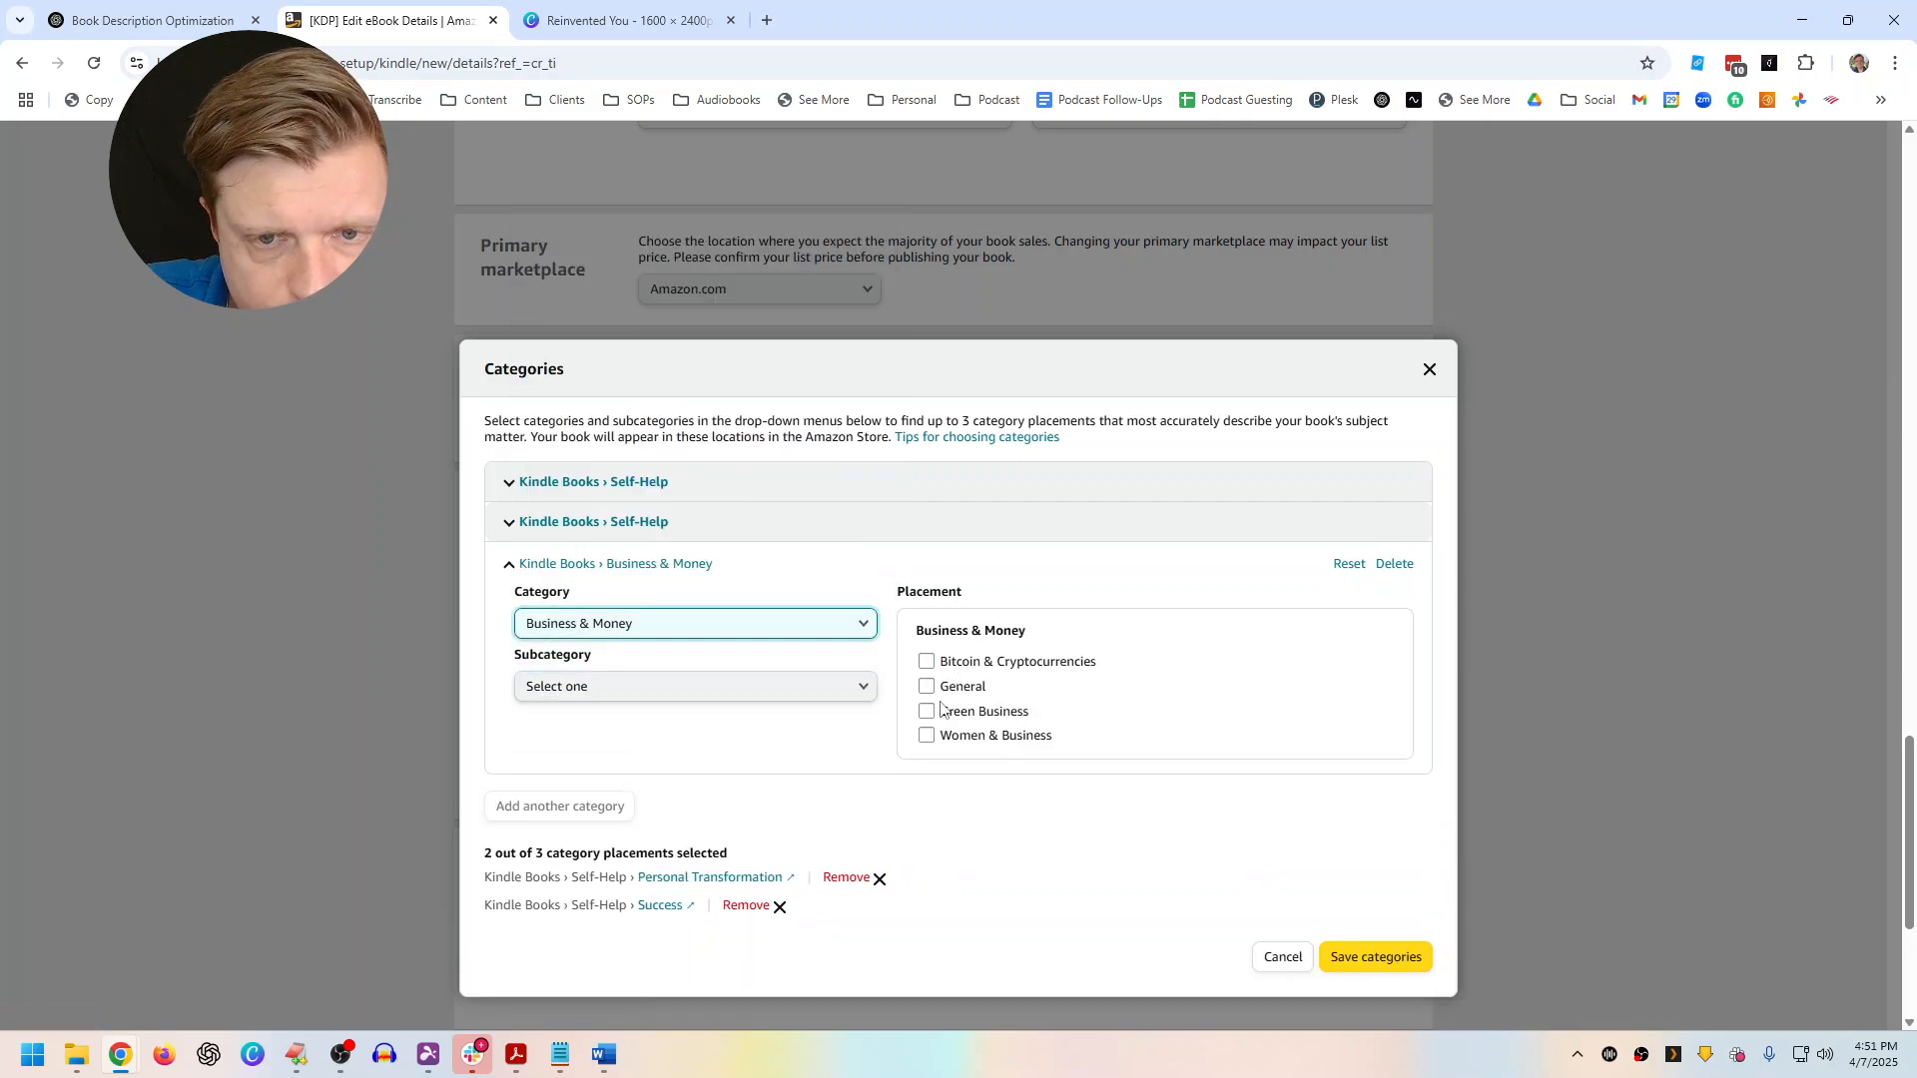
left_click(744, 684)
left_click(715, 601)
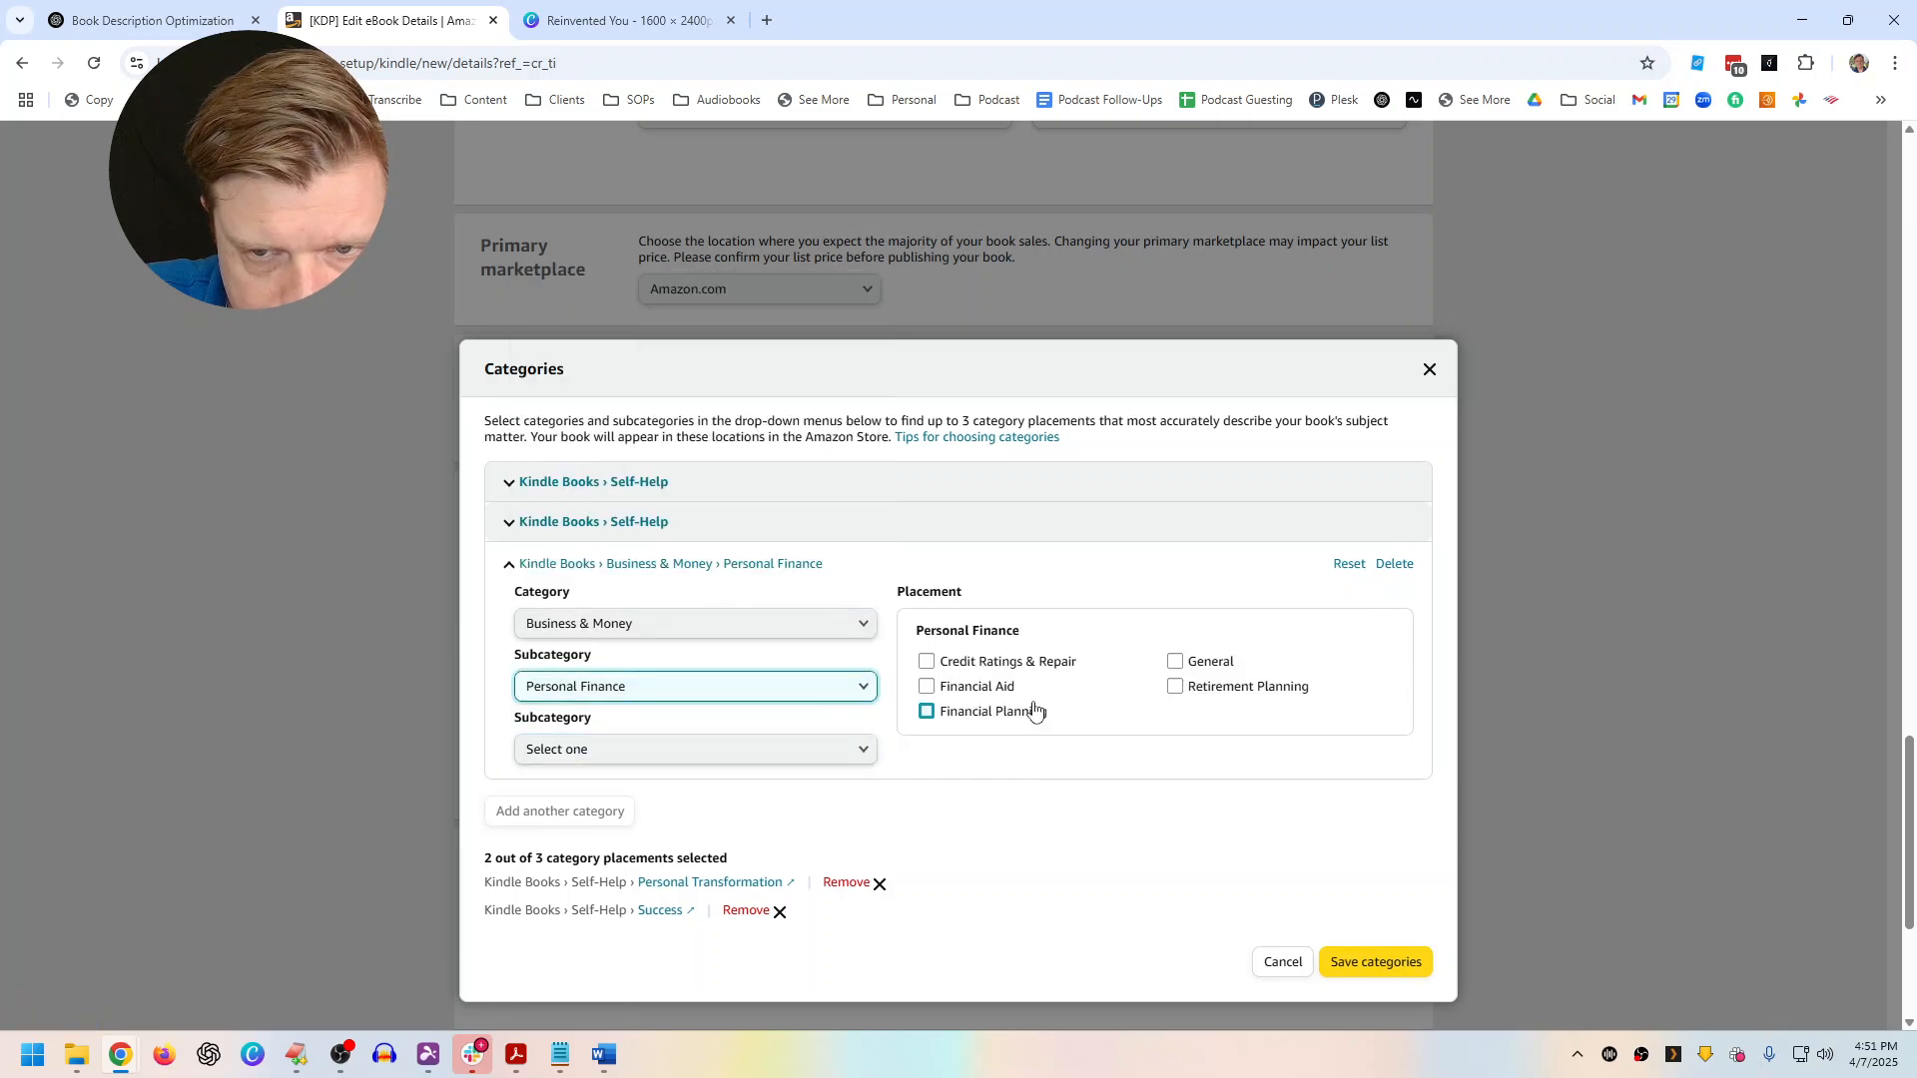
Recheck the suggestion in ChatGPT and try the Budgeting & Money Management subcategory under Personal Finance
left_click(117, 30)
left_click(281, 22)
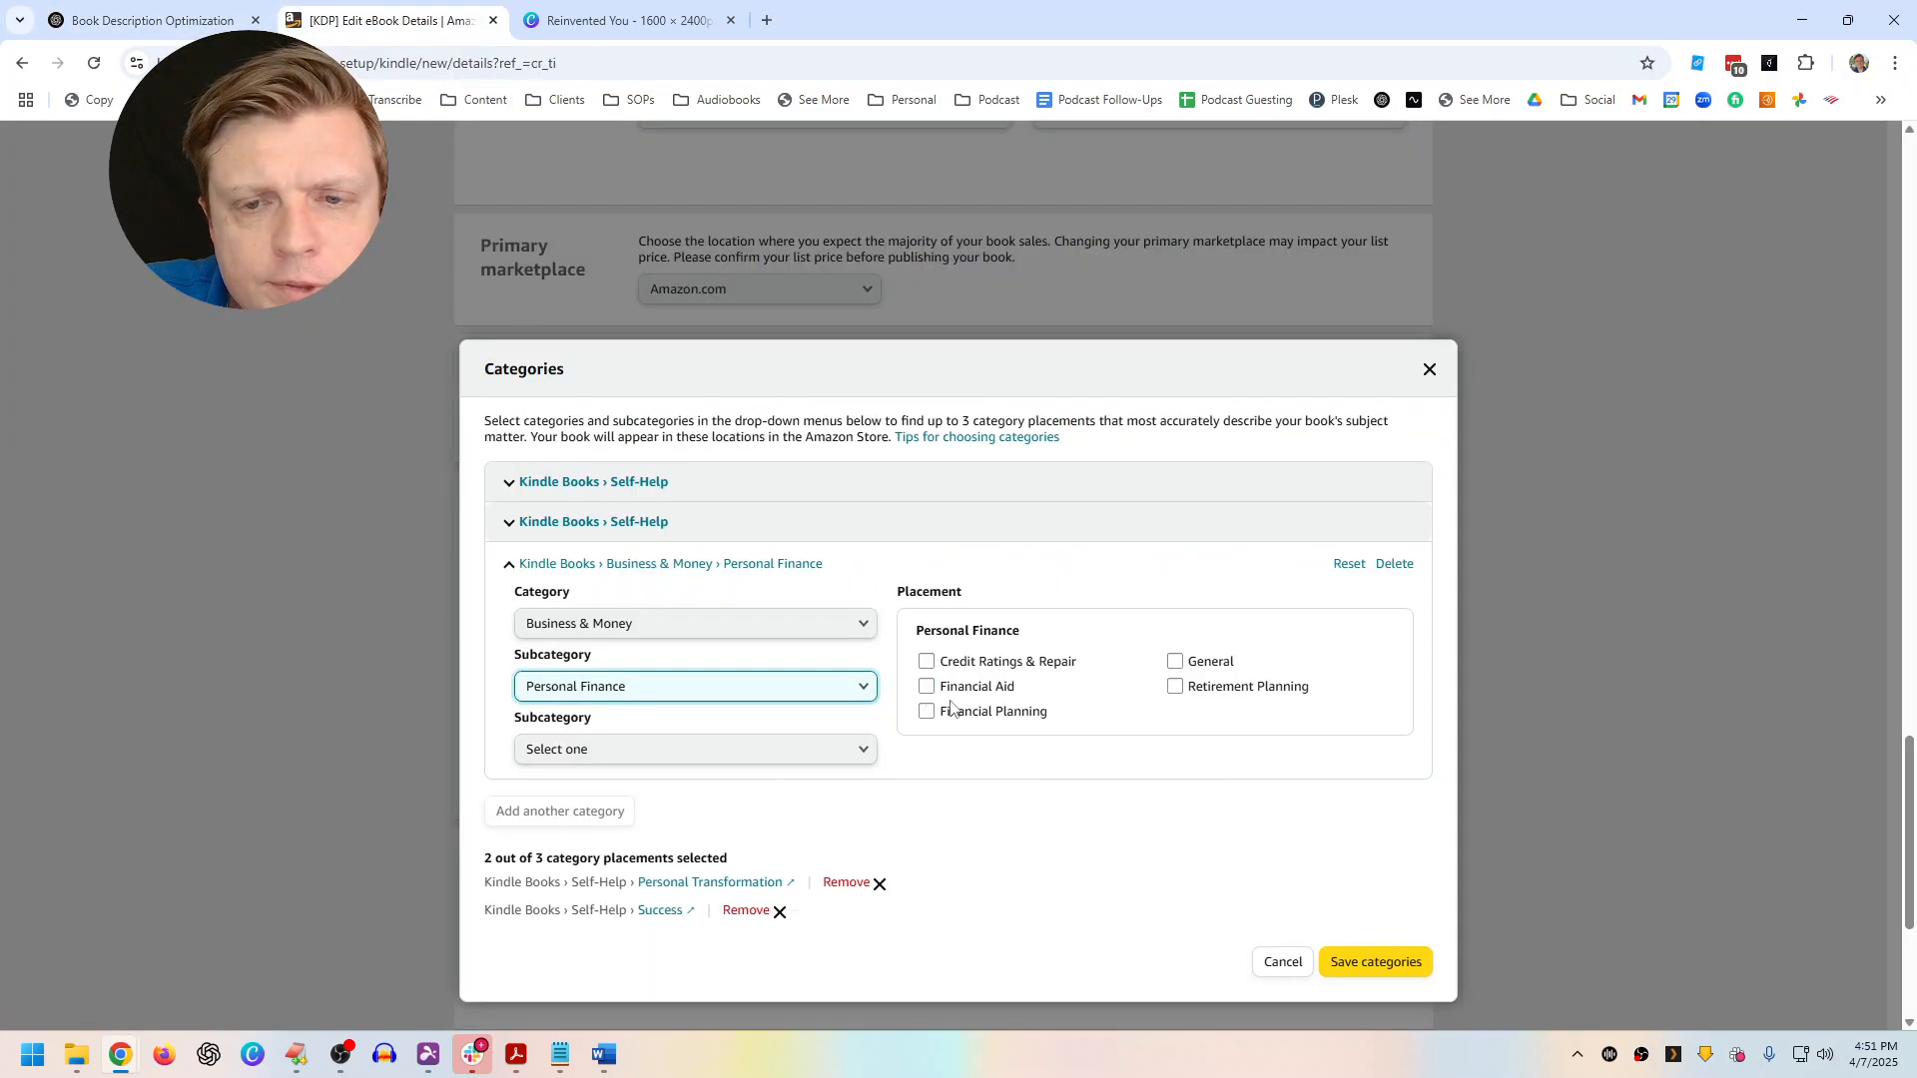
left_click(819, 747)
left_click(779, 773)
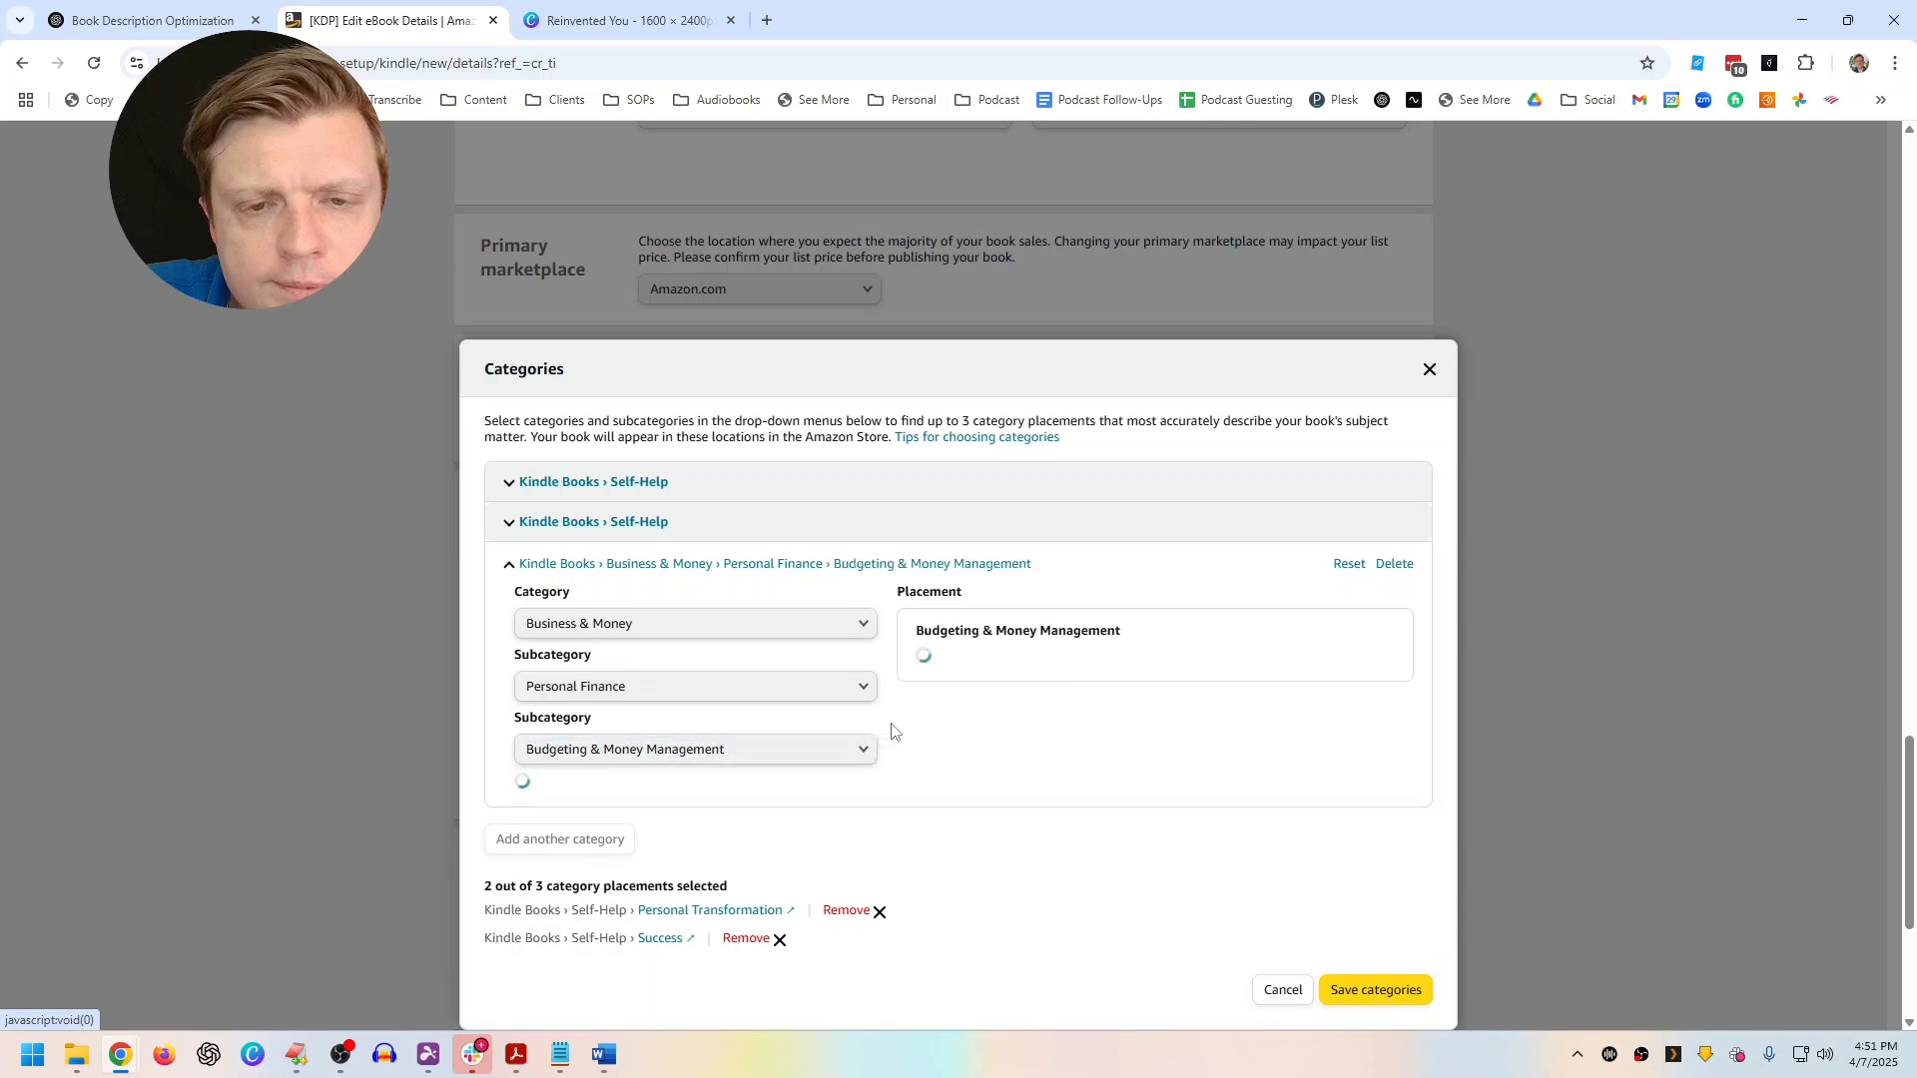
Consult ChatGPT's fourth suggestion and try Religion & Spirituality with the Christian Books & Bibles subcategory for the third category
left_click(144, 22)
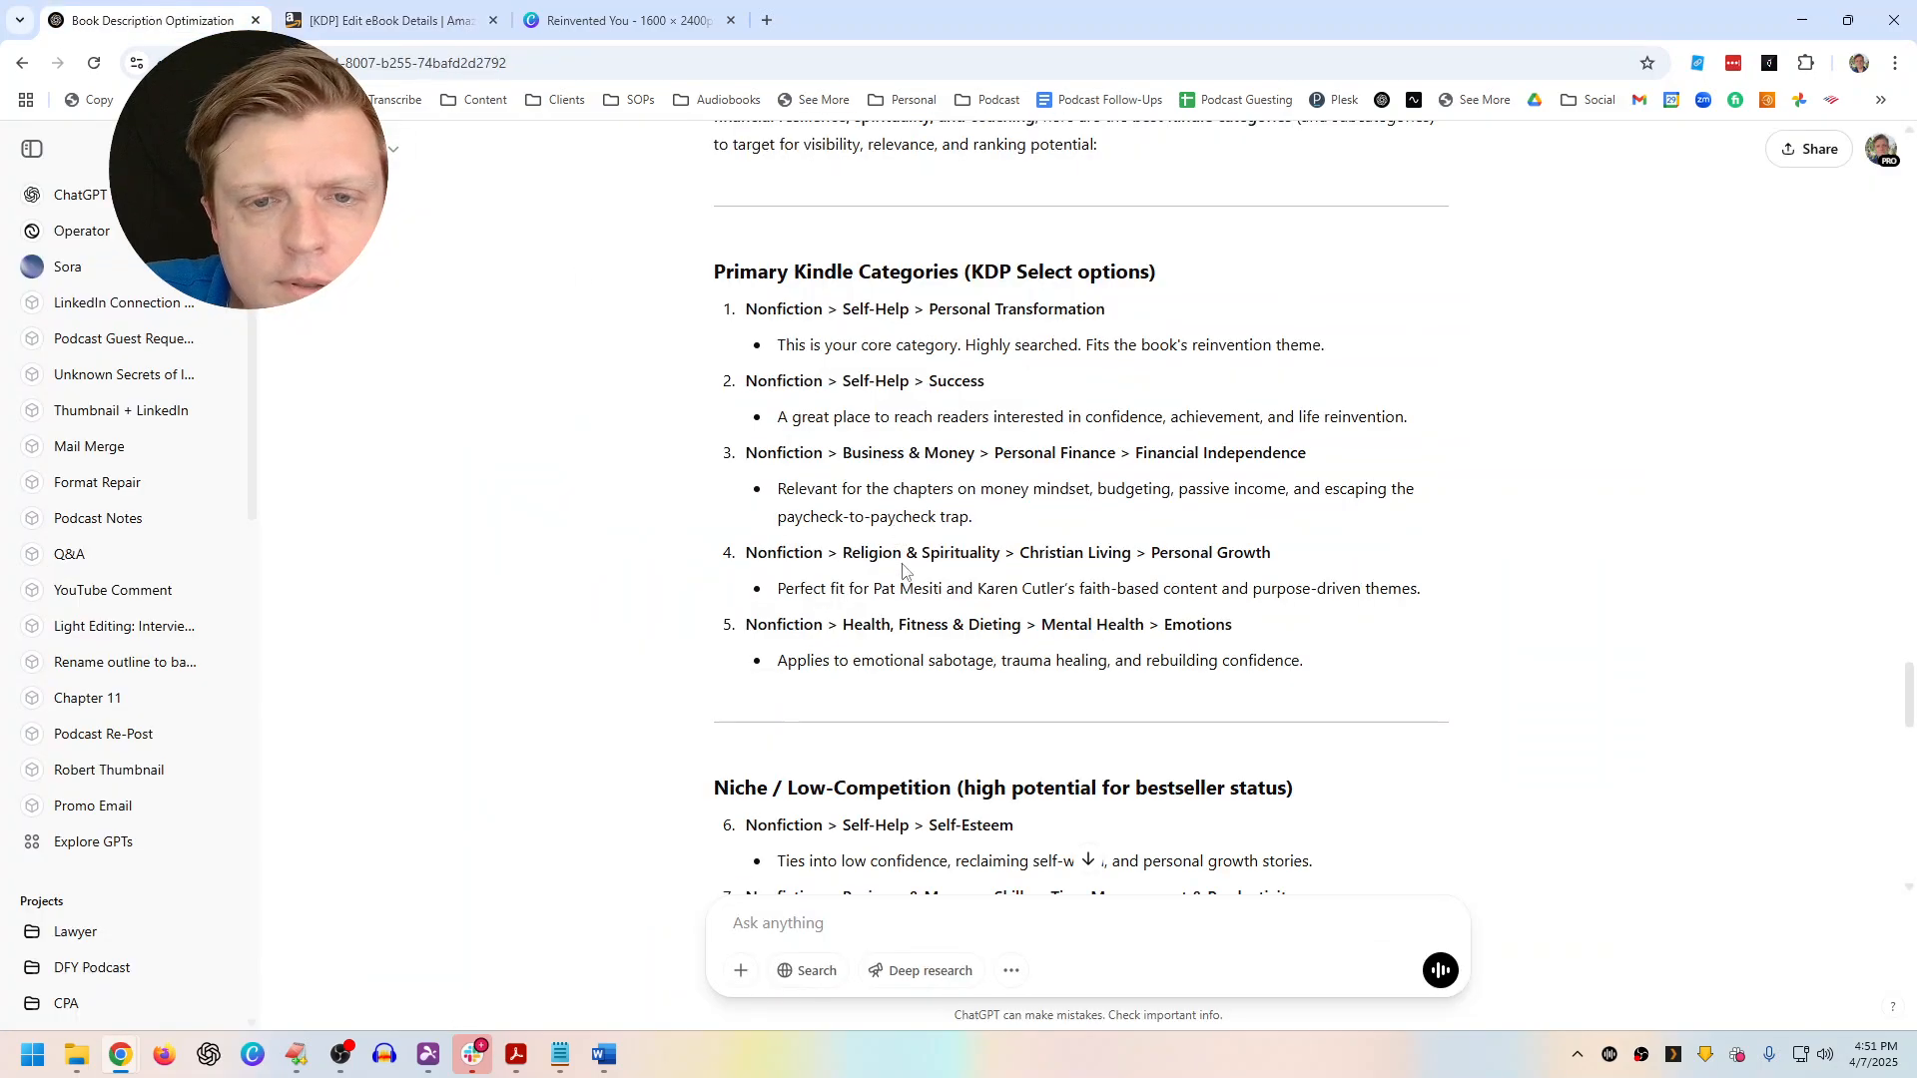
left_click(429, 22)
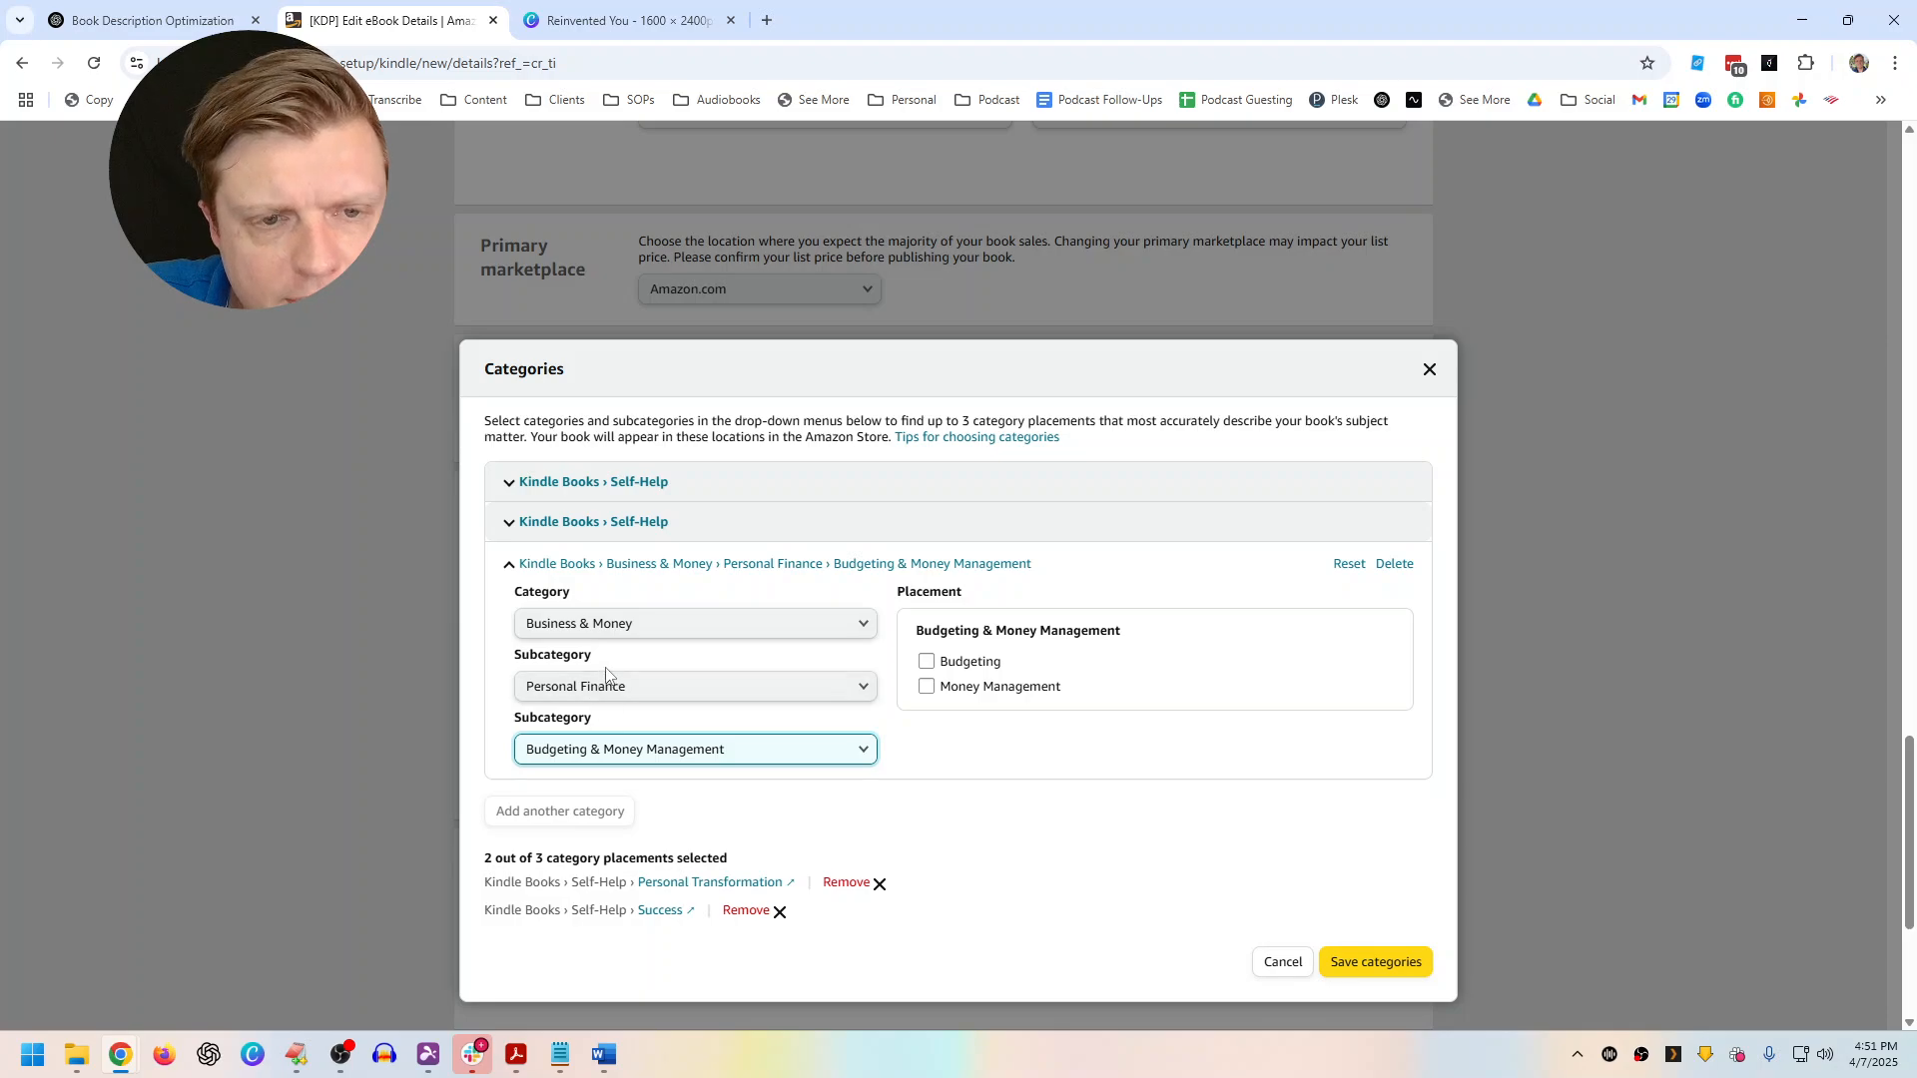
left_click(633, 624)
scroll(646, 569, "down", 2)
left_click(644, 562)
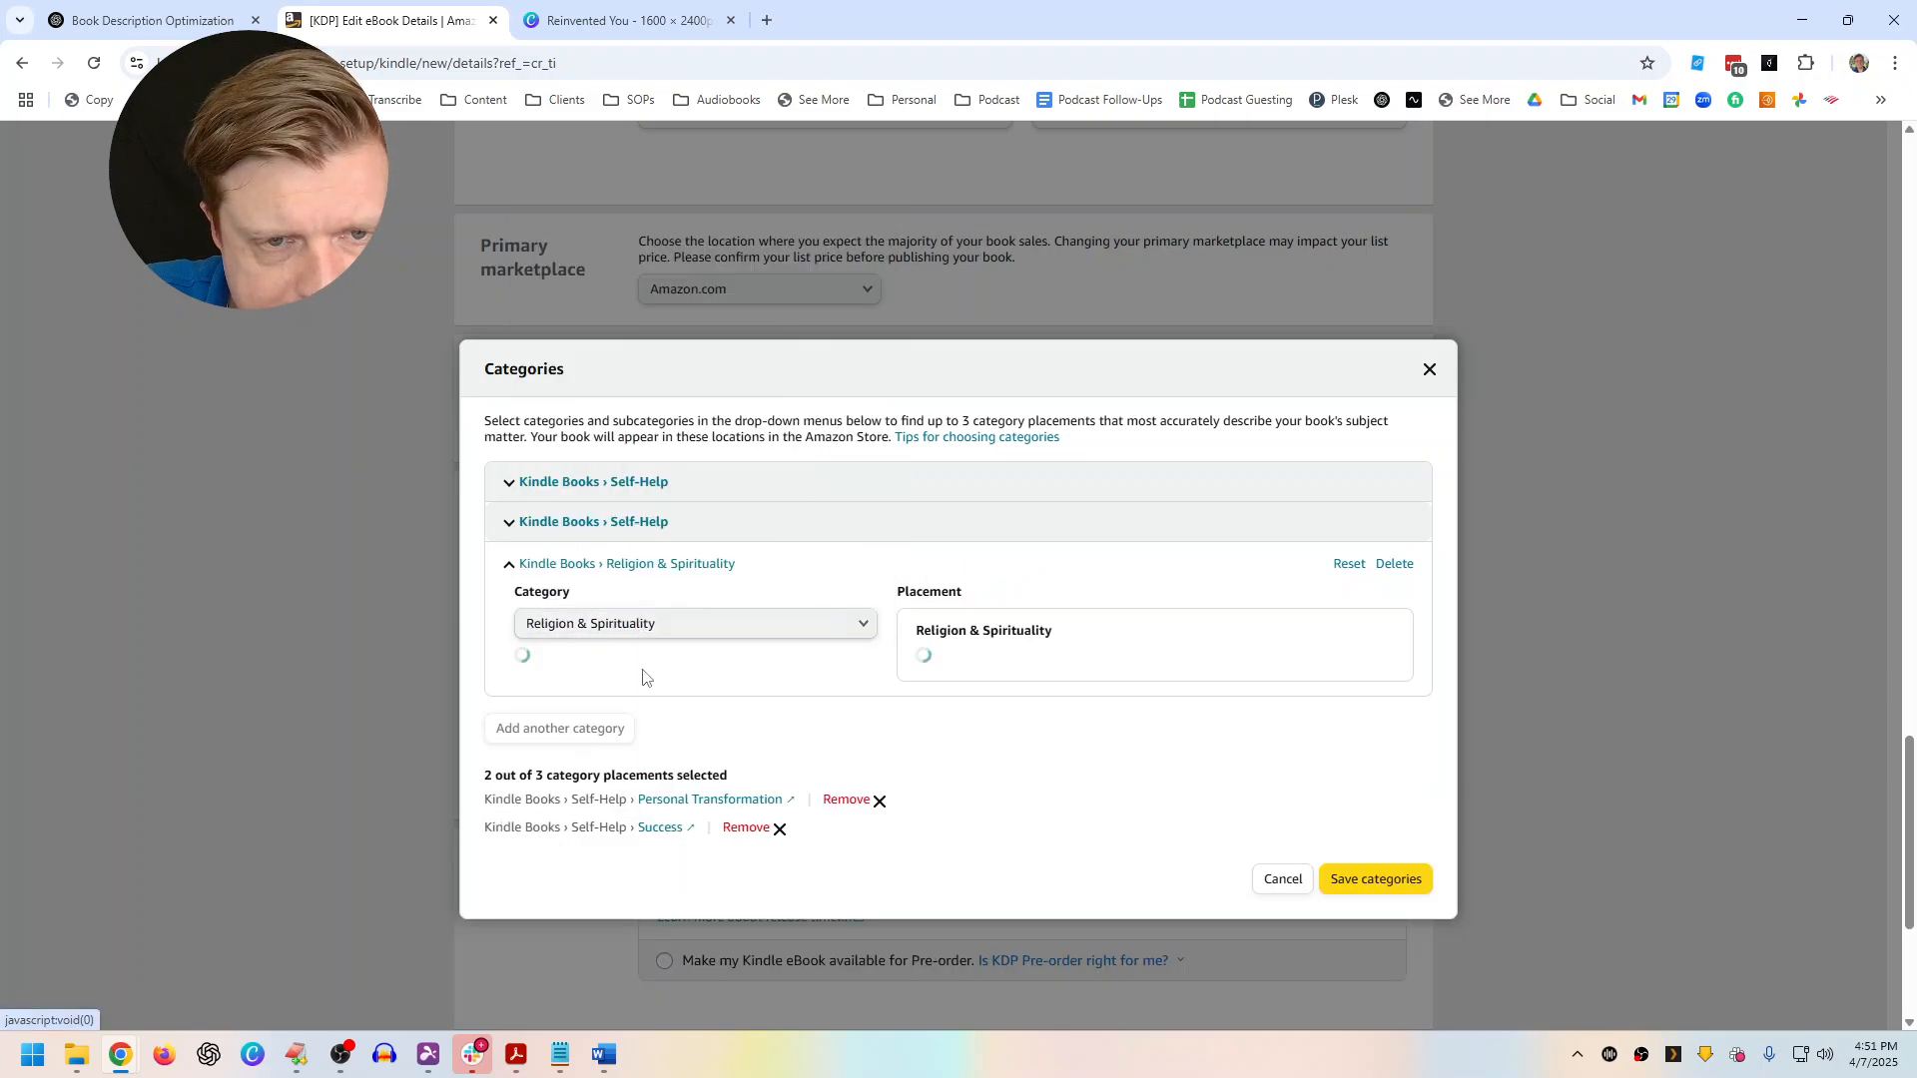
left_click(635, 685)
left_click(621, 454)
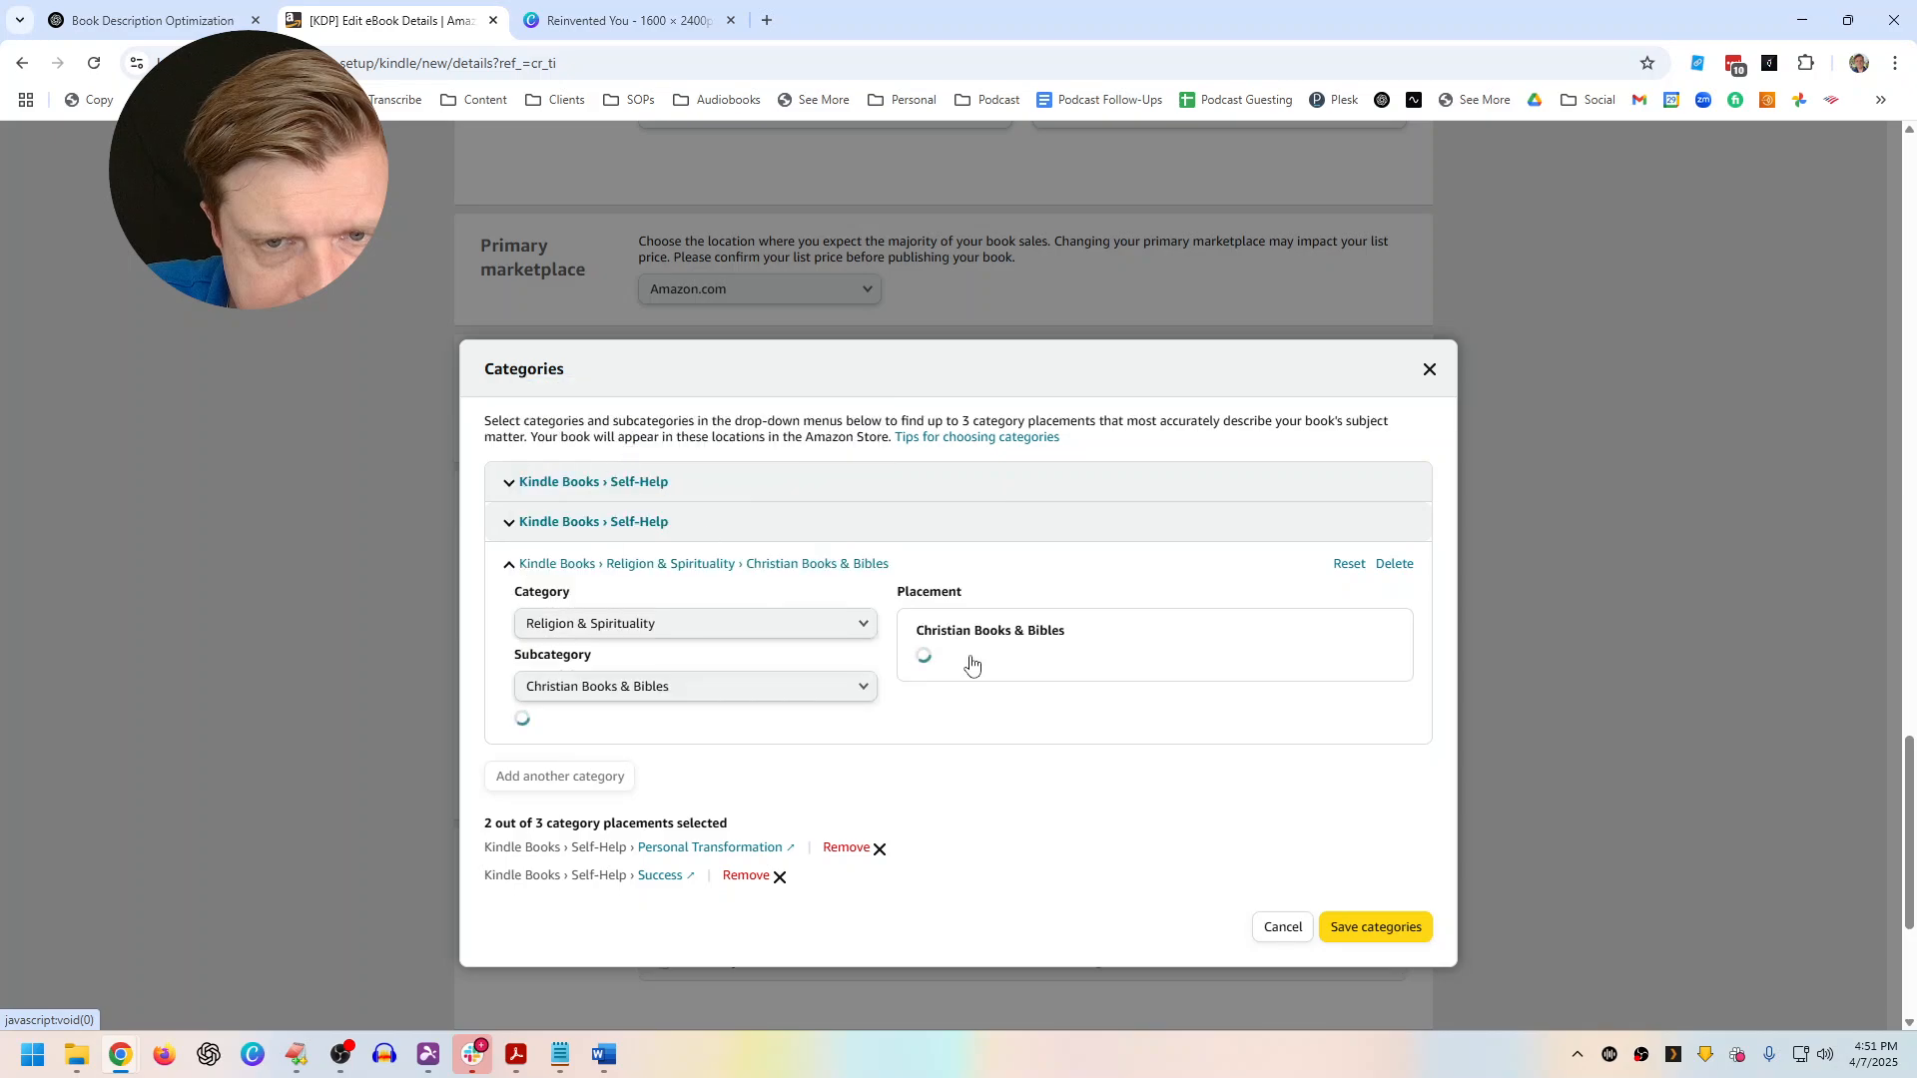
left_click(771, 687)
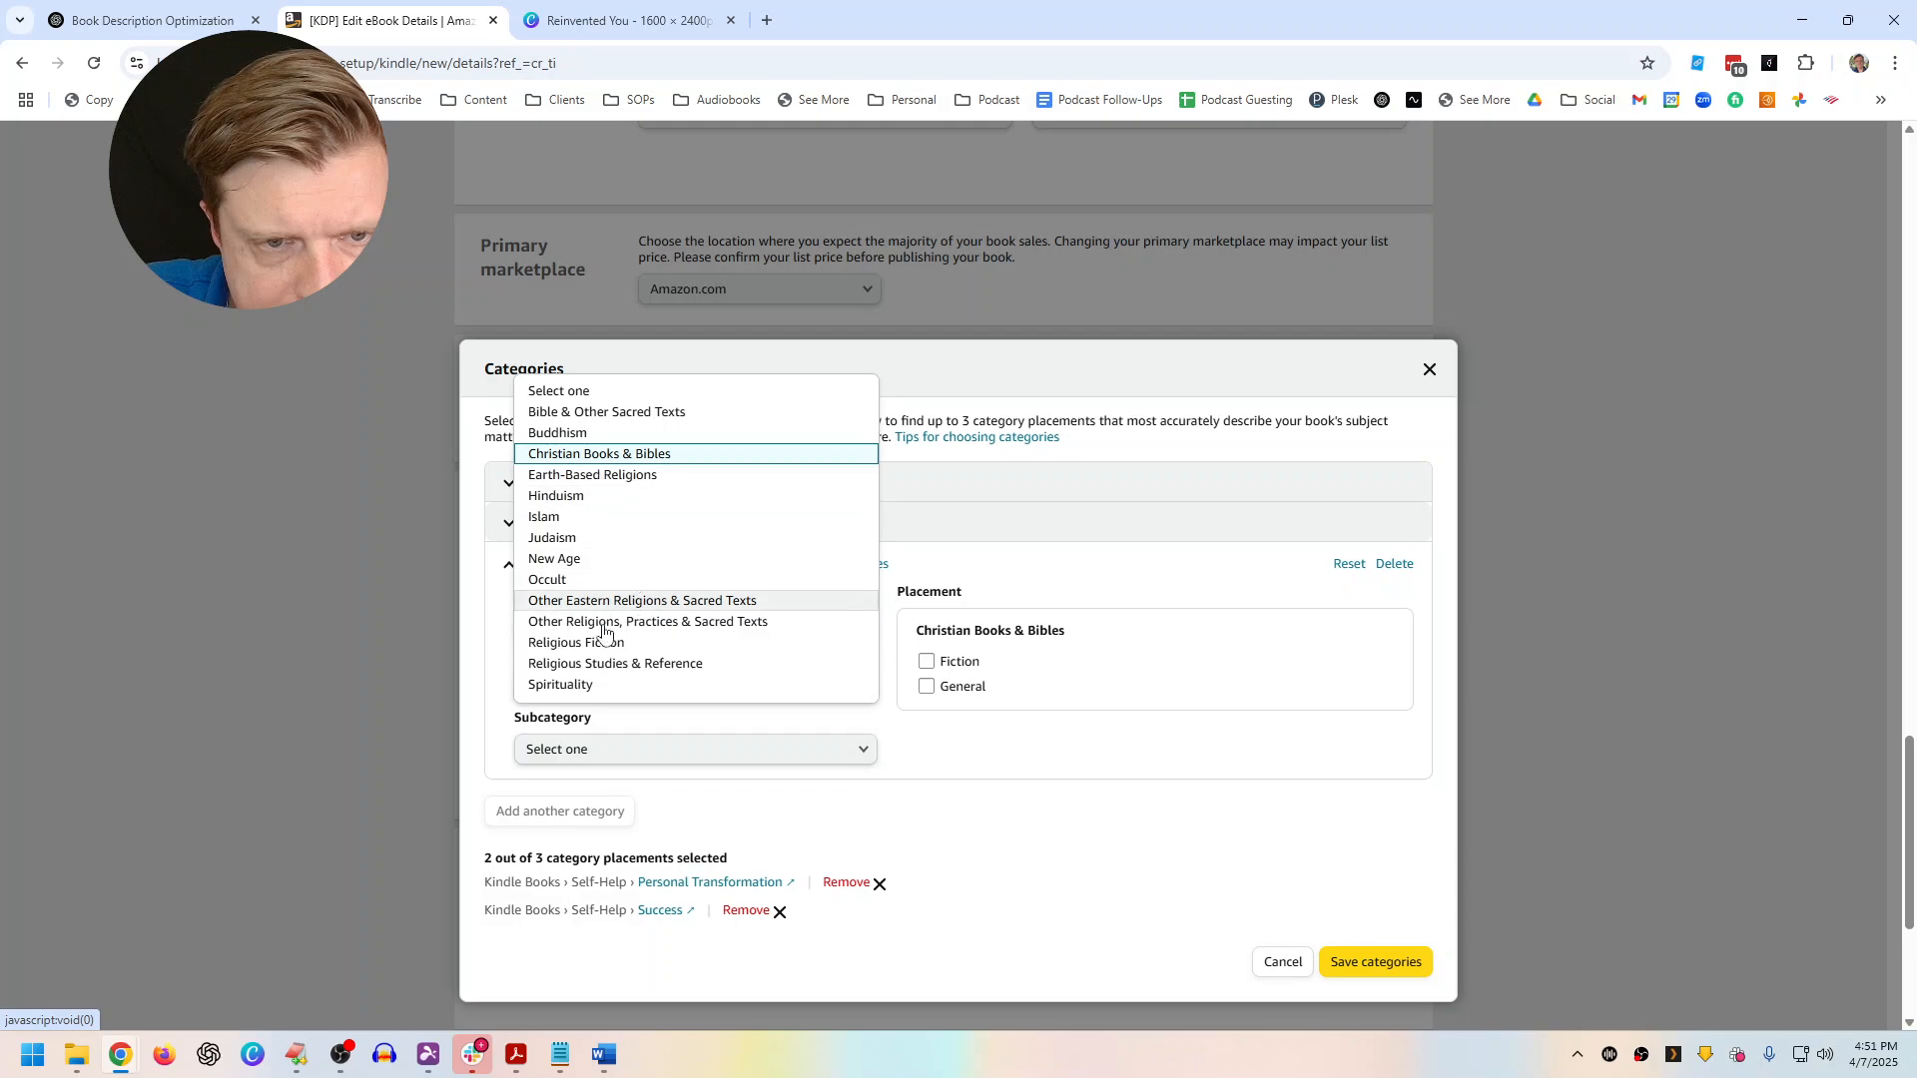
Consult ChatGPT's fifth suggestion and try switching the third category to Health, Fitness & Dieting
key("ctrl+shift+Tab")
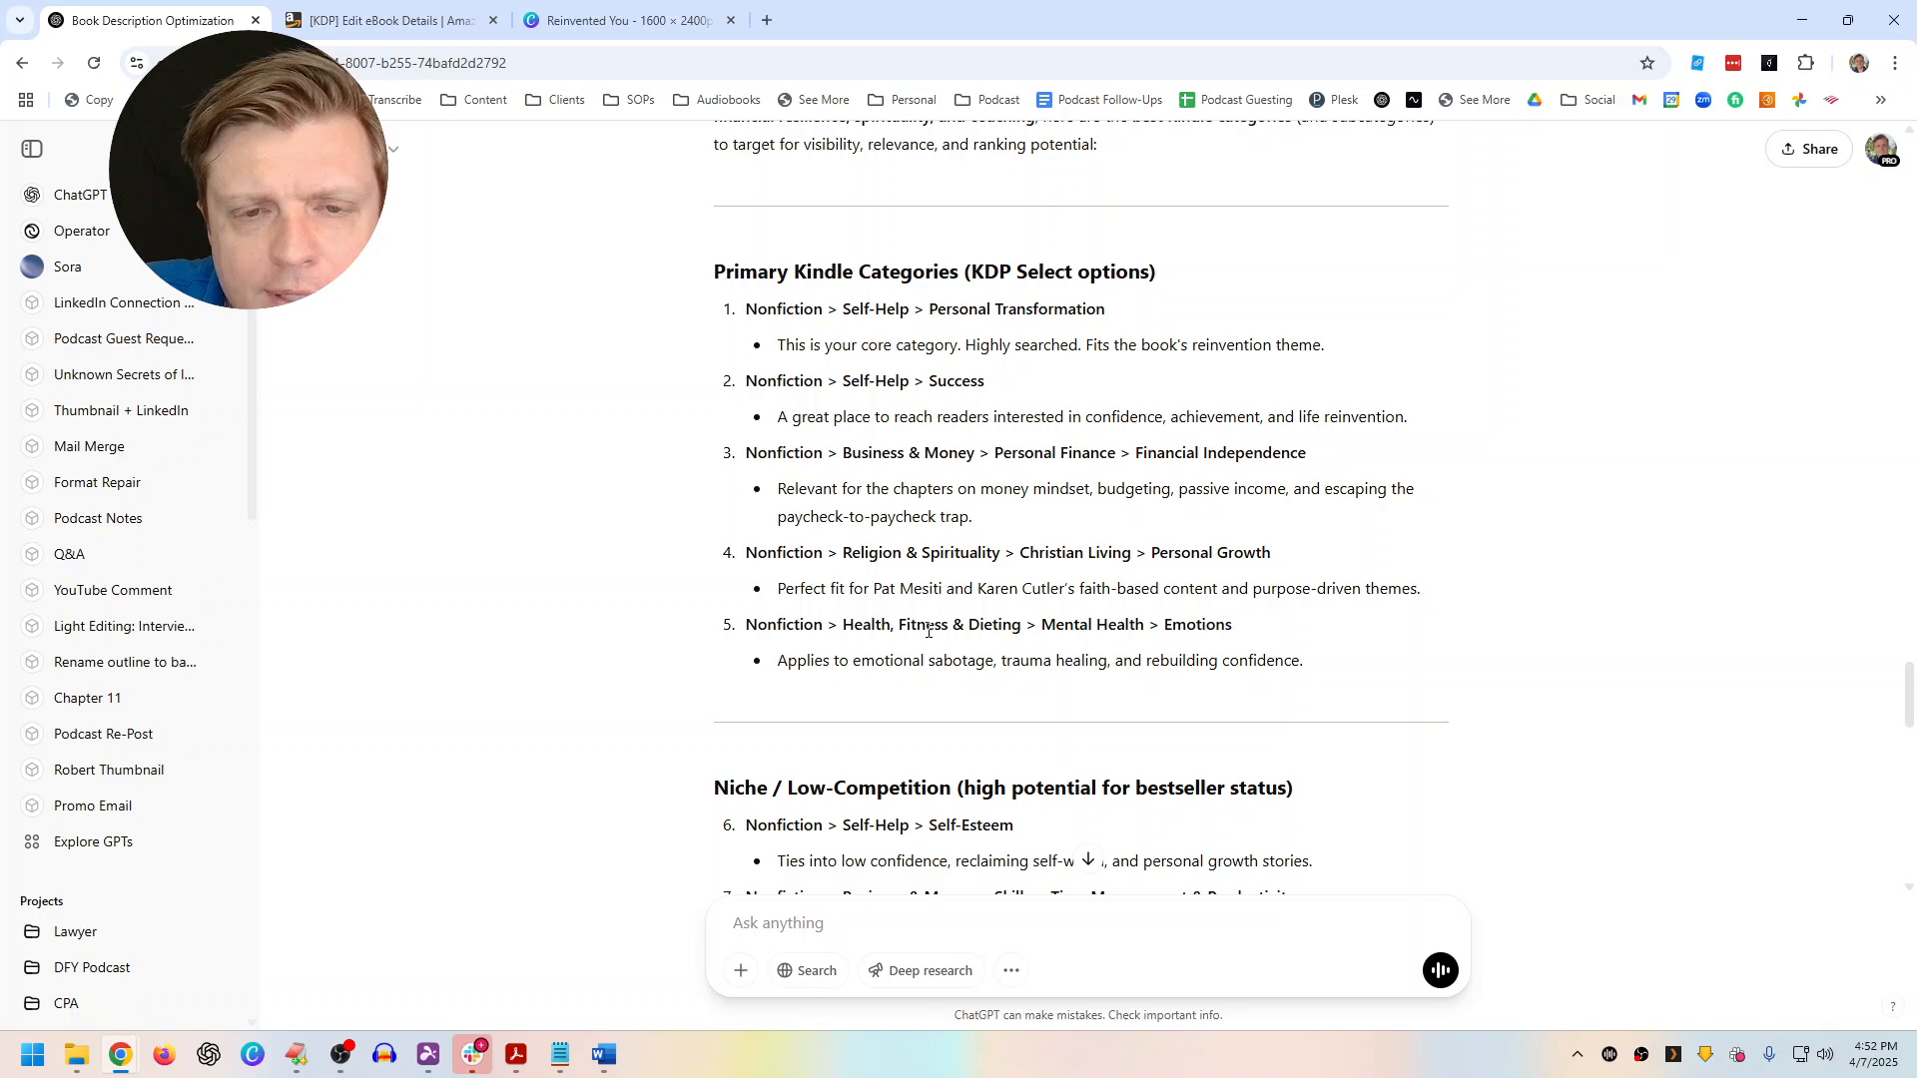
key("ctrl+Tab")
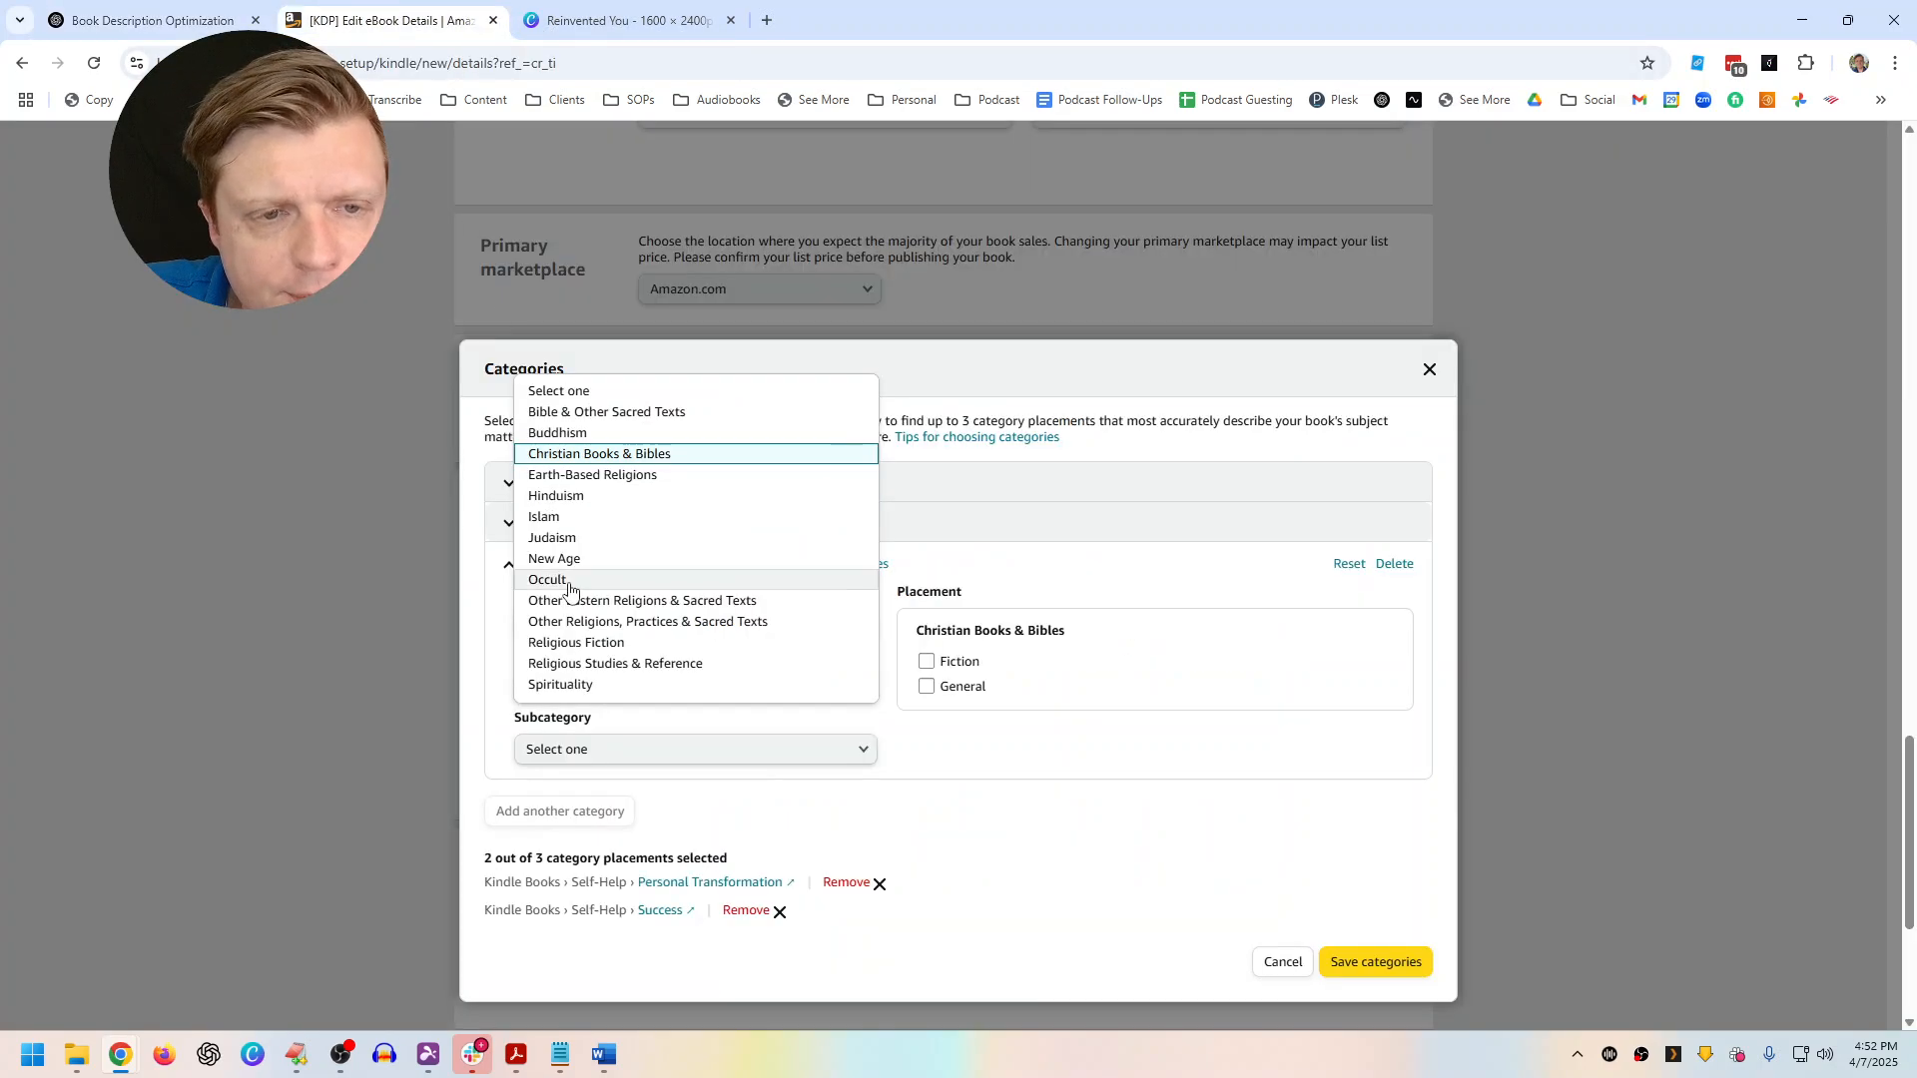
left_click(502, 535)
left_click(584, 619)
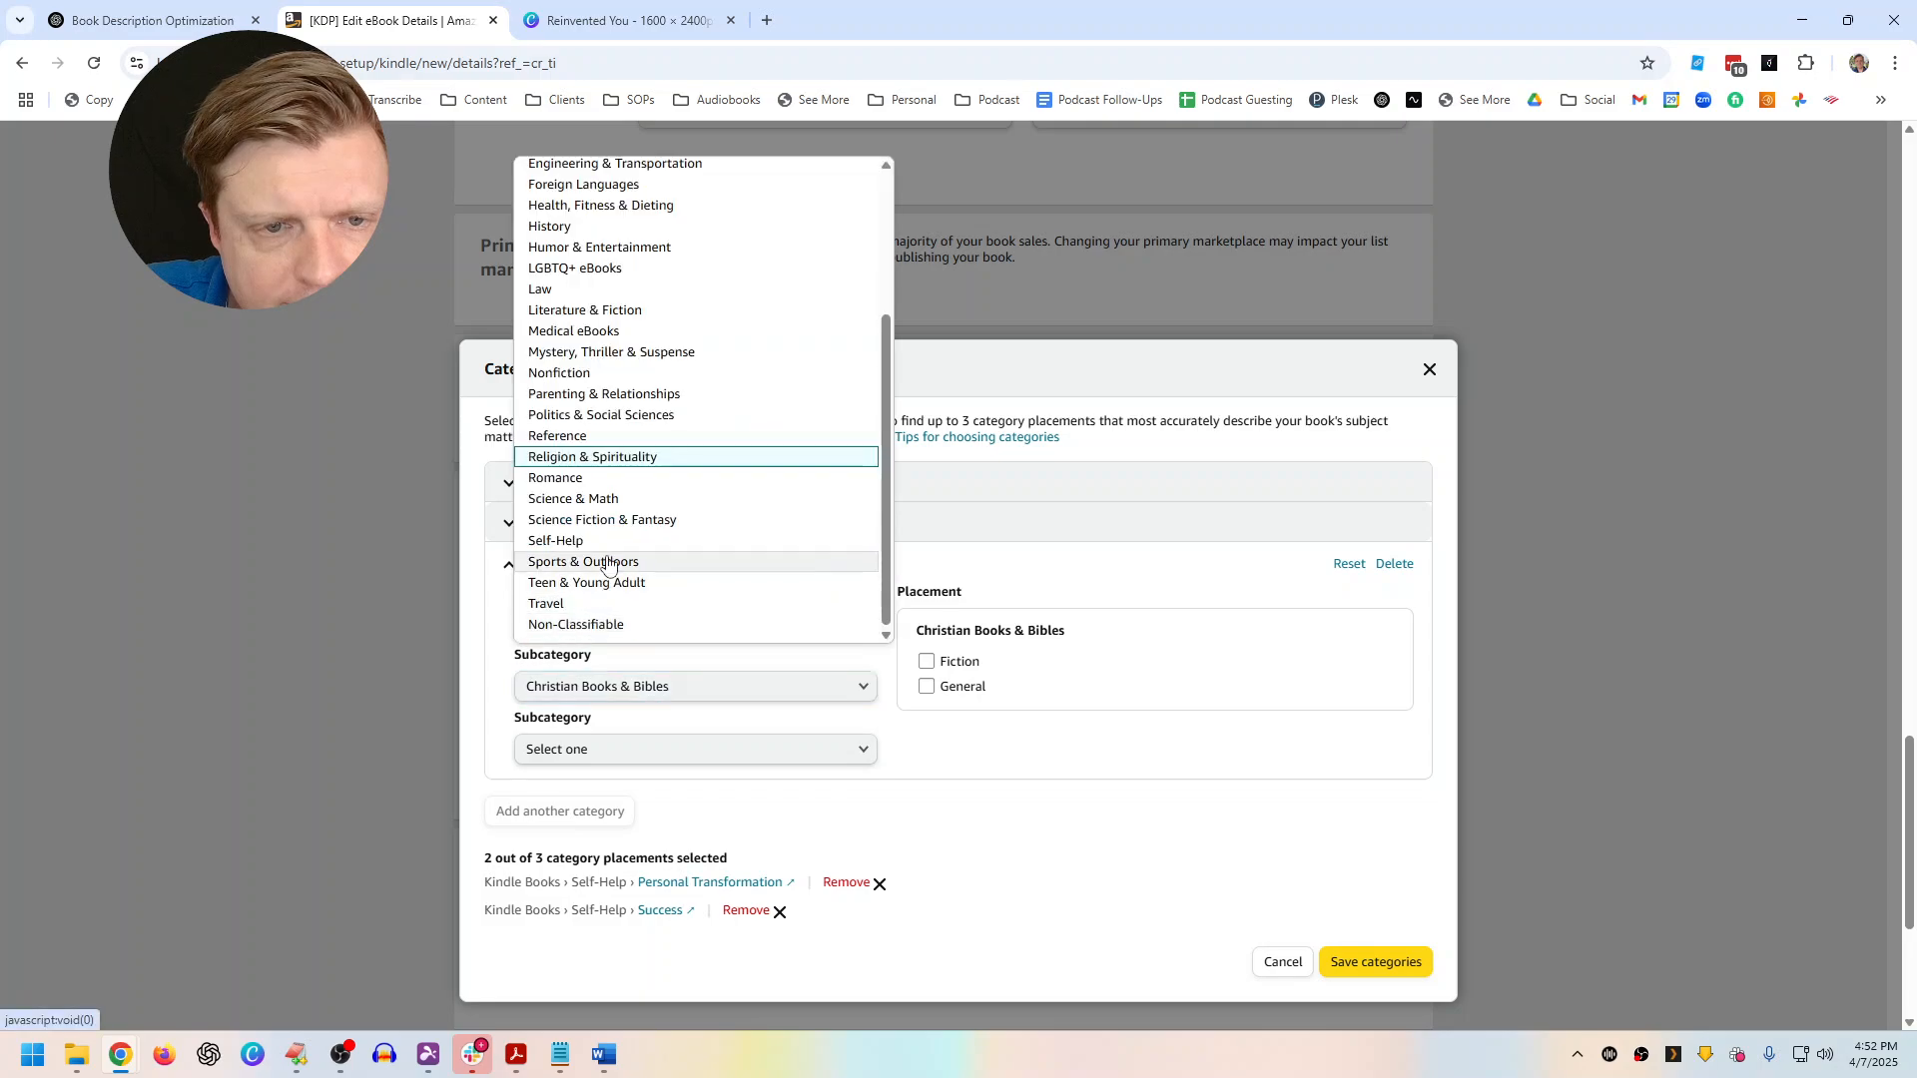
left_click(621, 206)
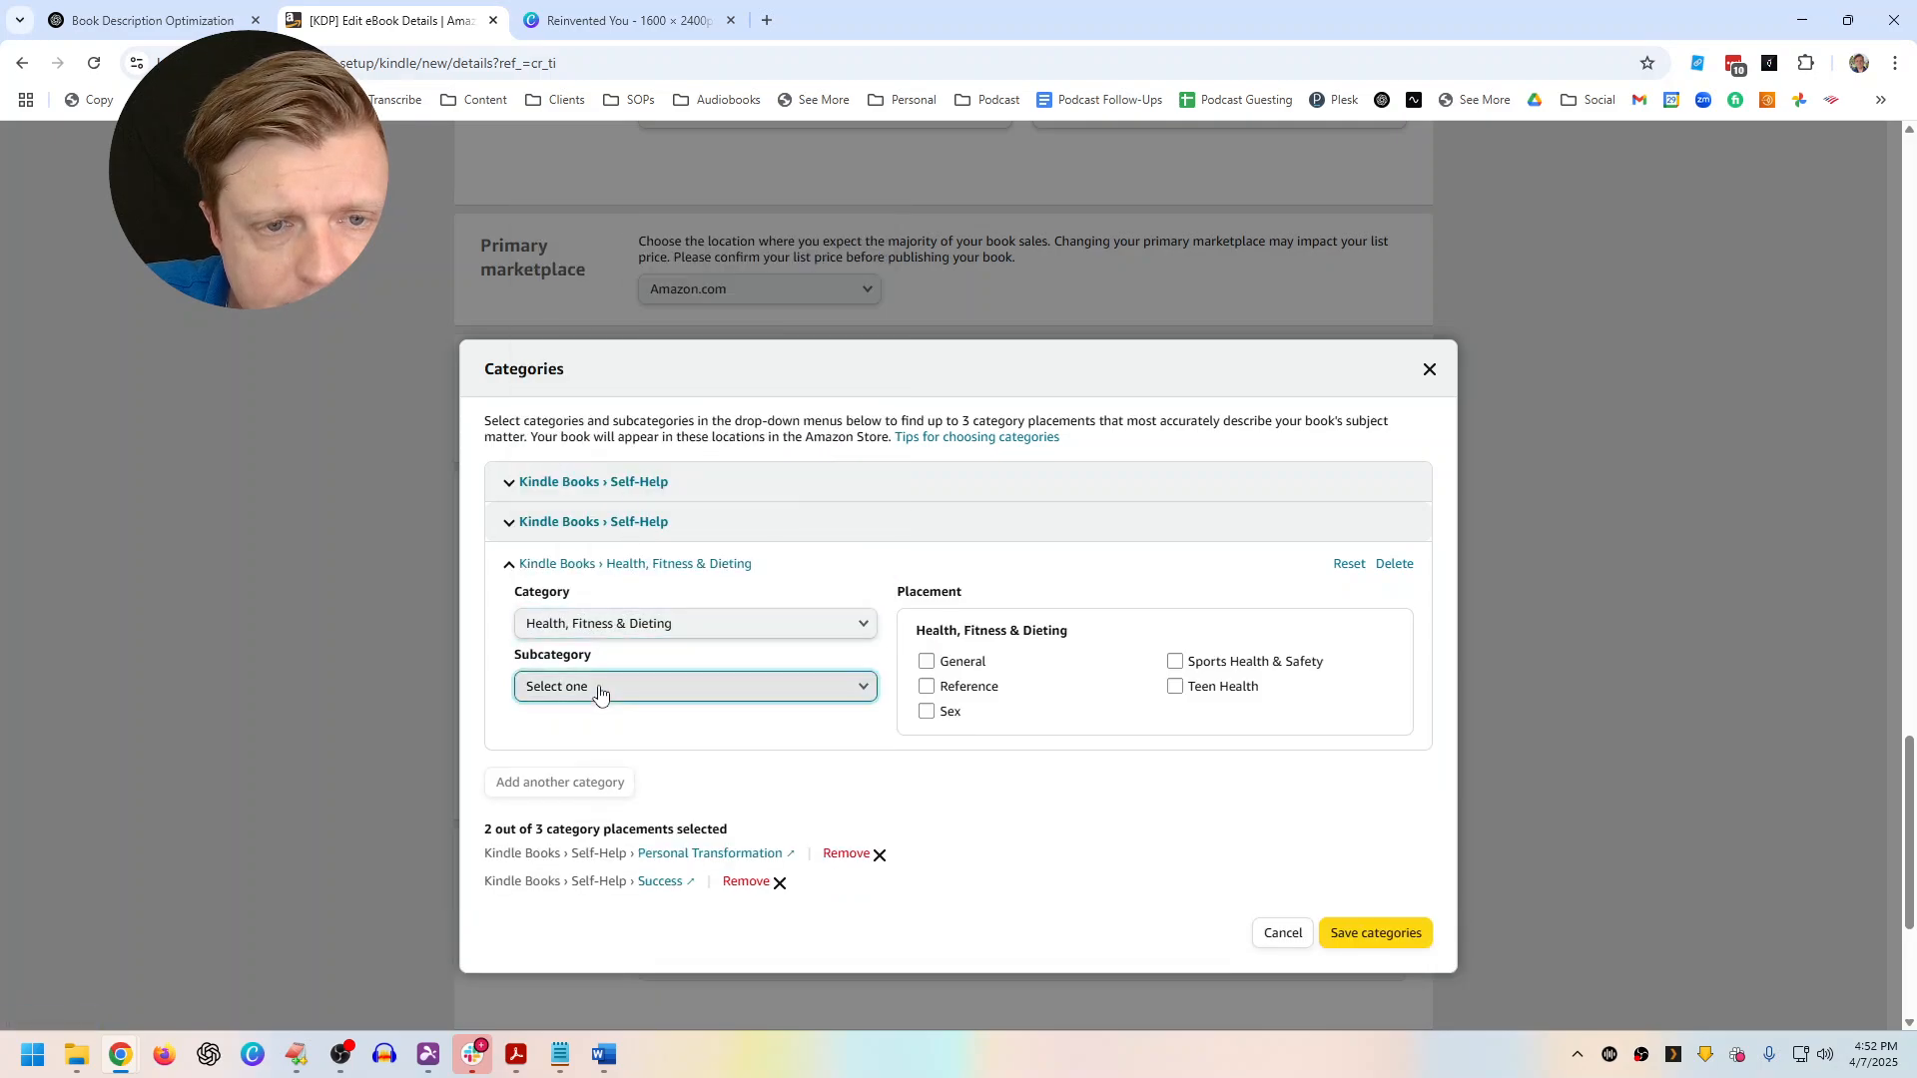
Try the Personal Health subcategory and look through the other subcategory options under Health, Fitness & Dieting
left_click(599, 688)
scroll(595, 905, "down", 2)
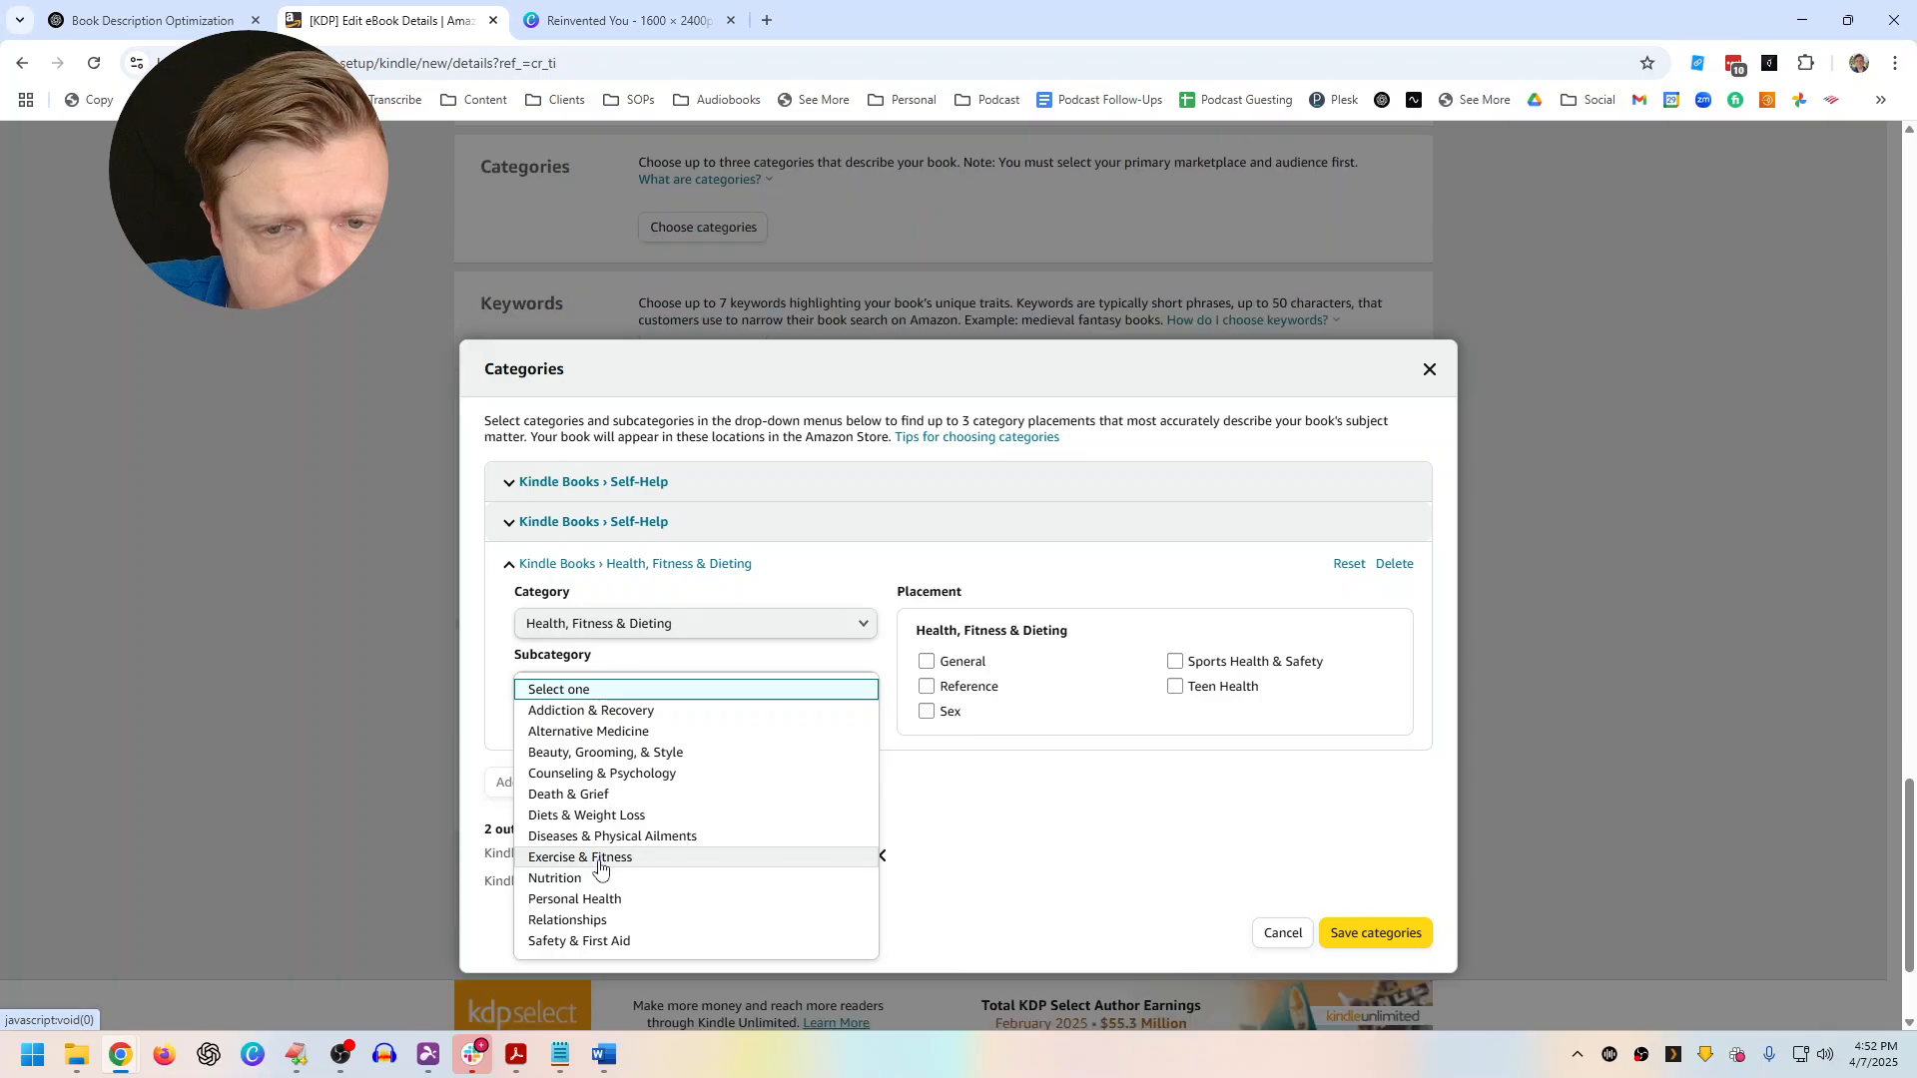
scroll(616, 896, "up", 1)
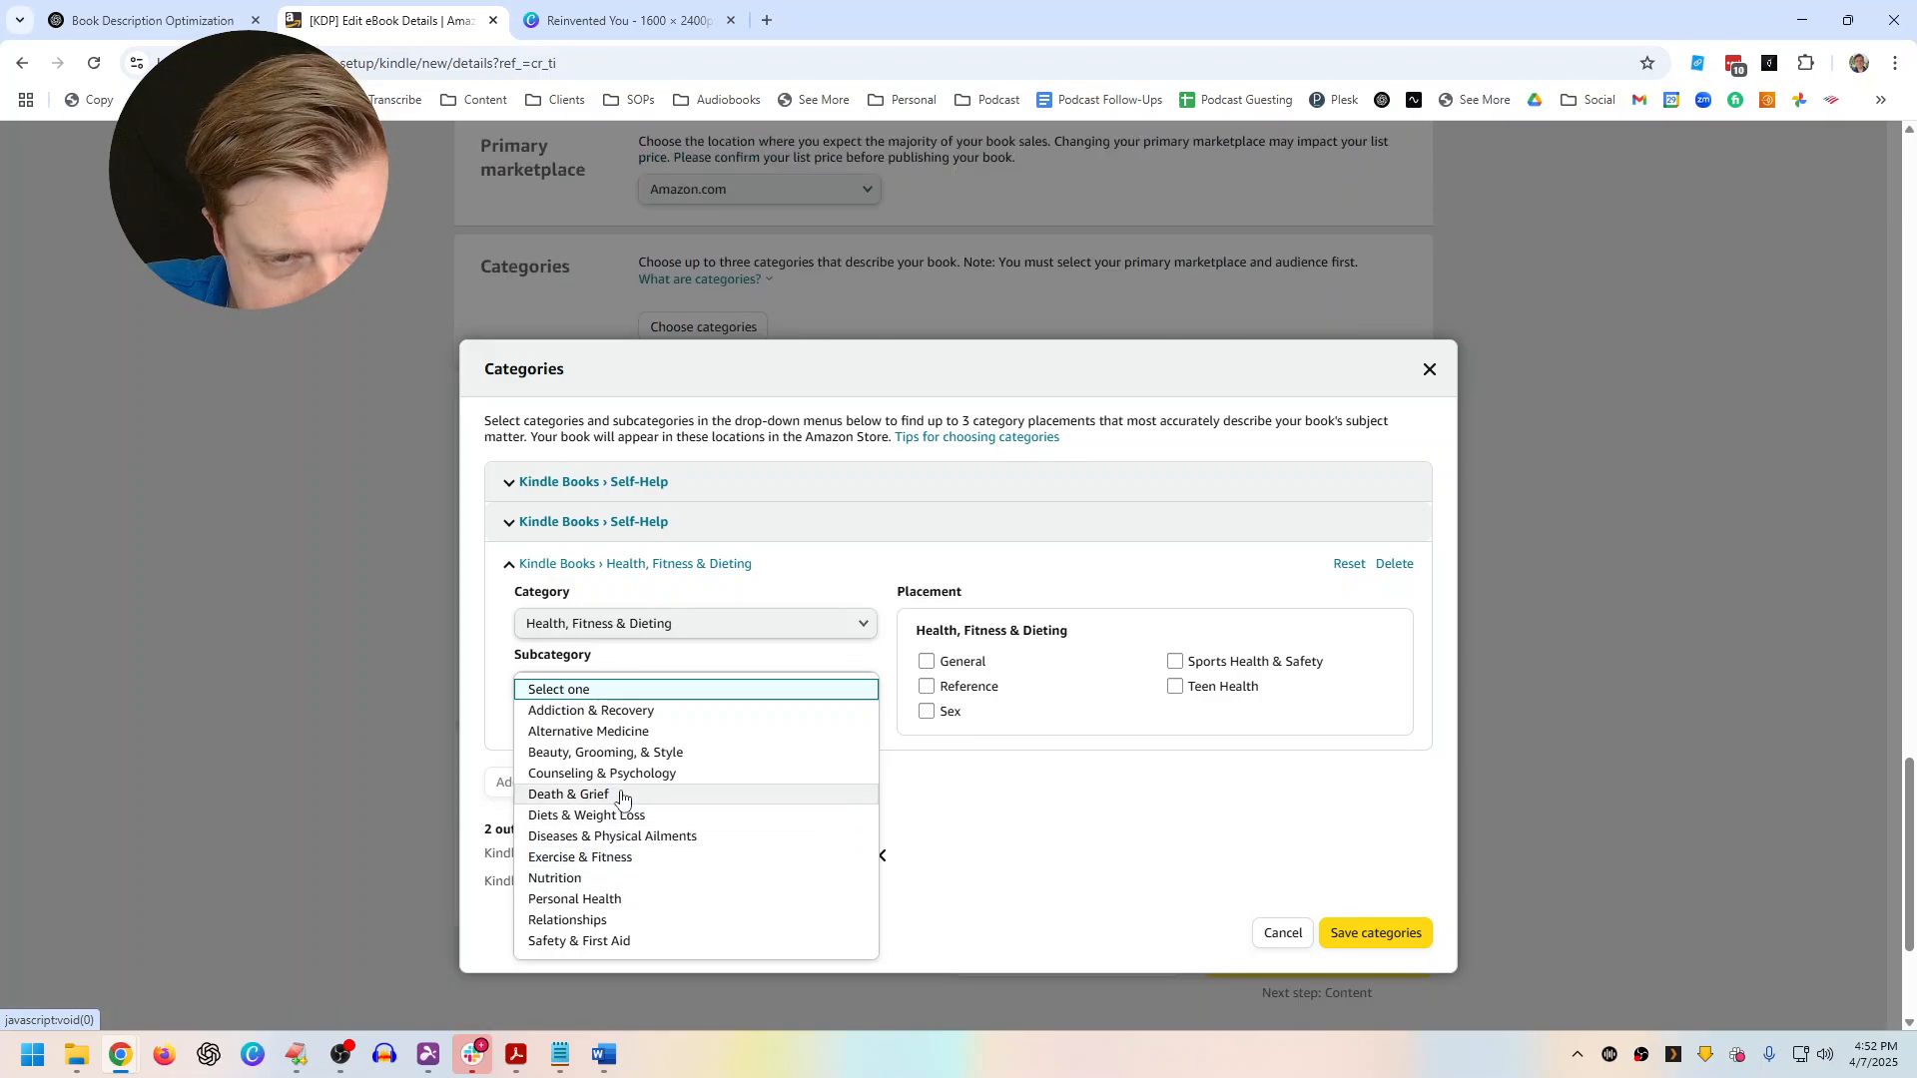
left_click(629, 898)
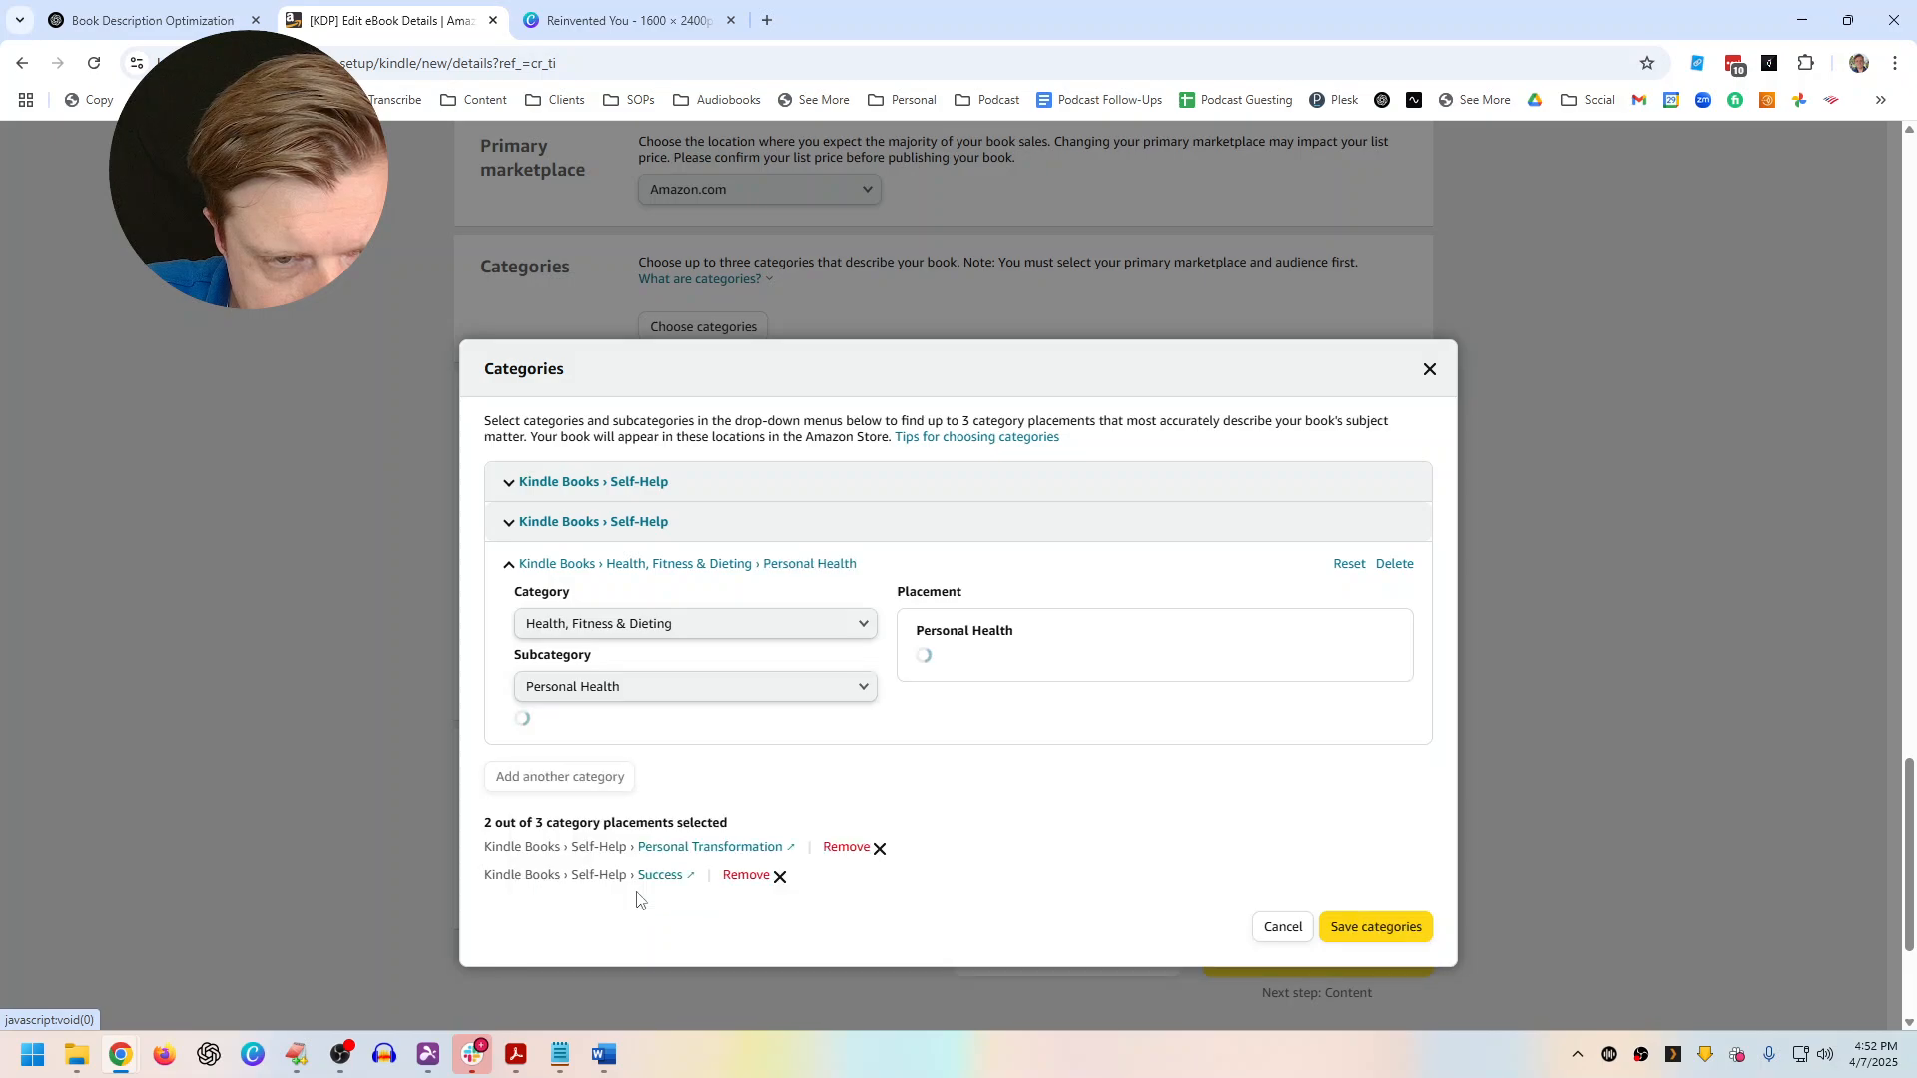
left_click(710, 761)
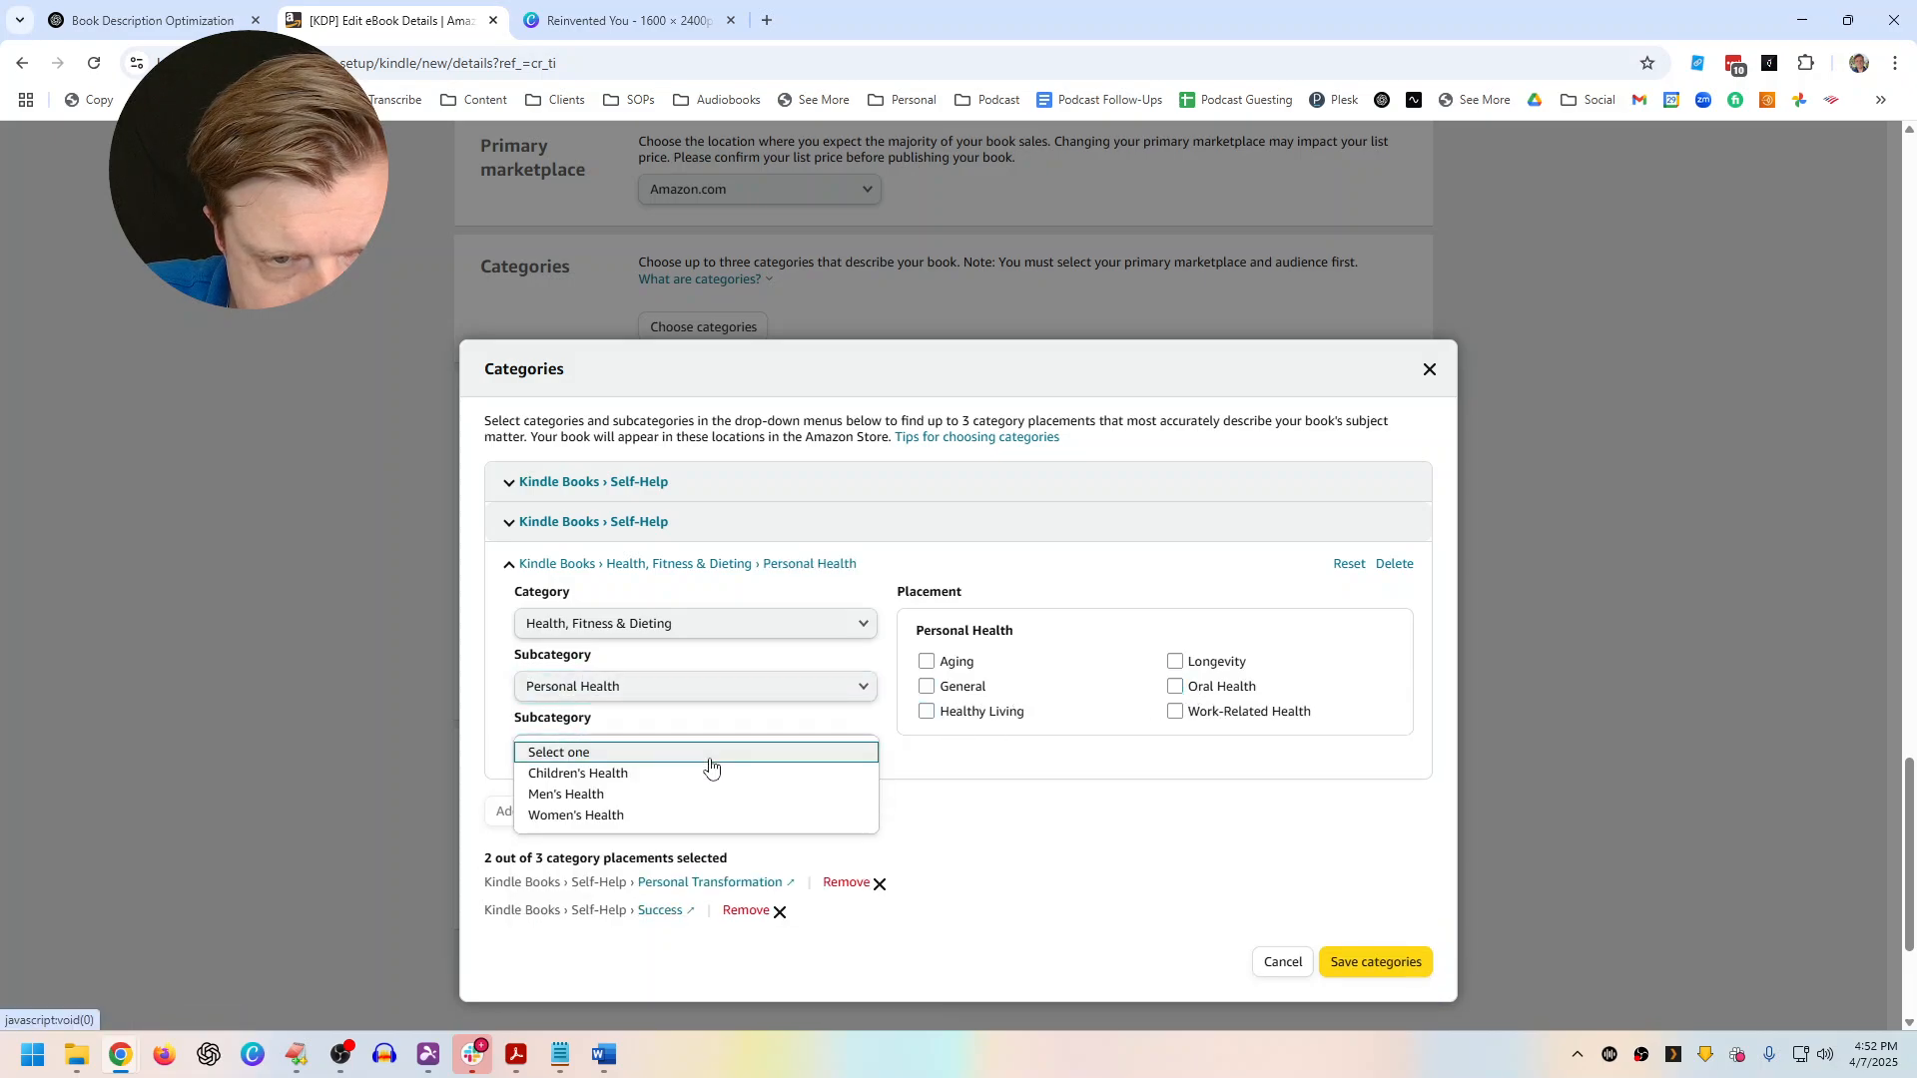
left_click(698, 689)
left_click(698, 689)
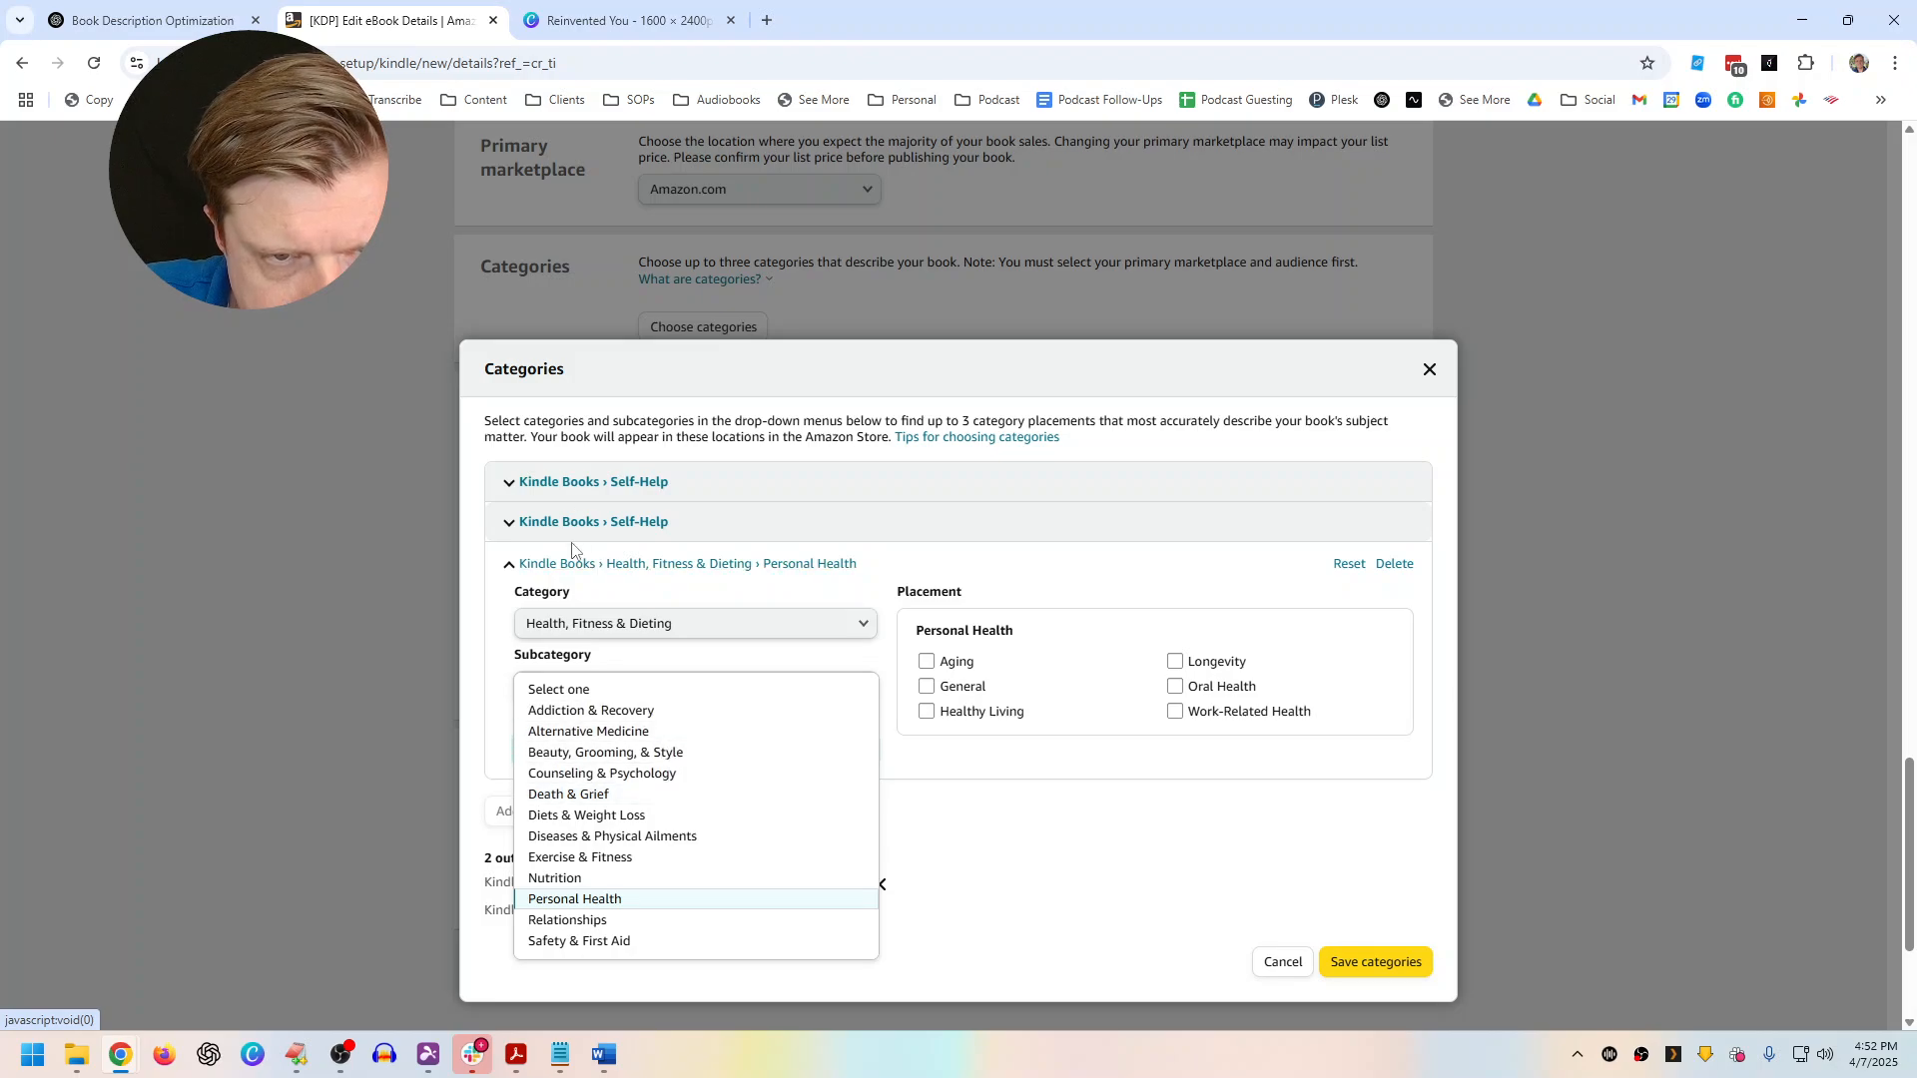
Recheck ChatGPT's categories, set the third category to Business & Money > Personal Finance with the Financial Planning placement, and save the categories
left_click(210, 20)
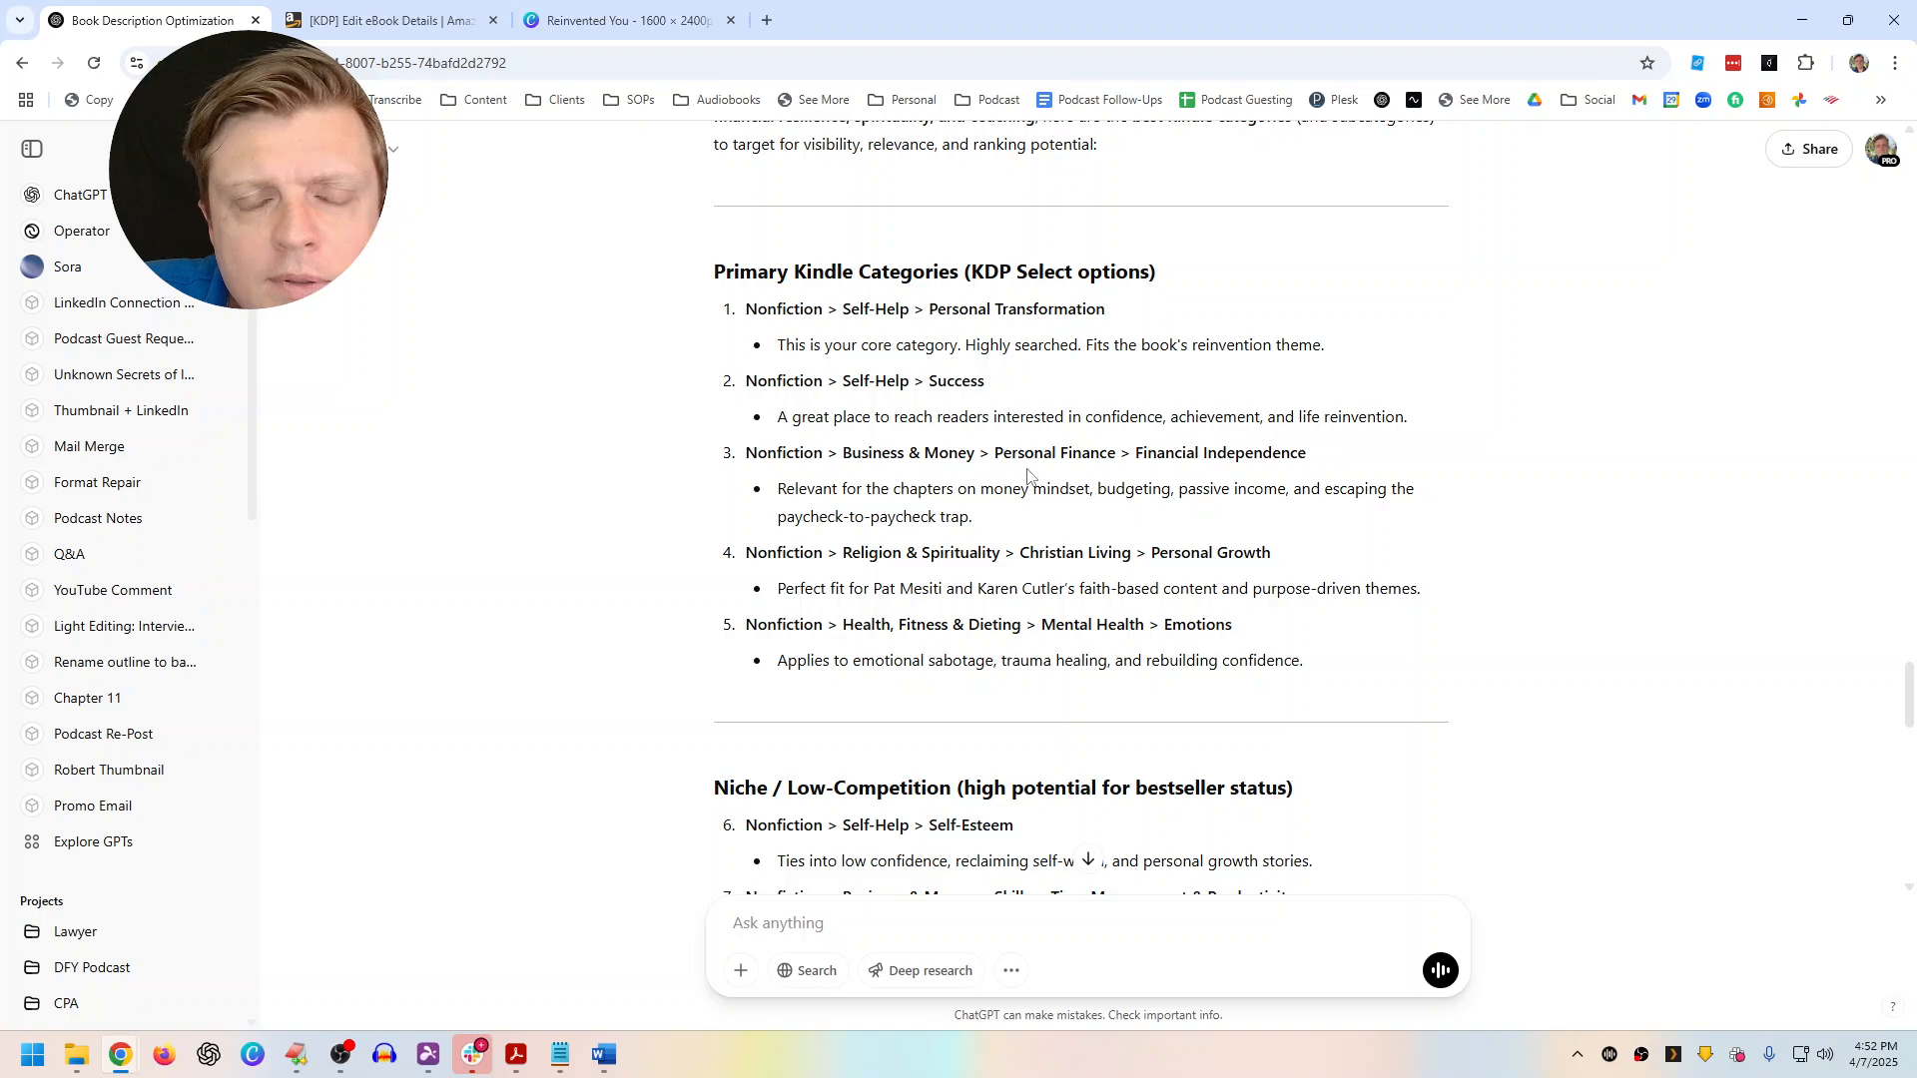
left_click(430, 20)
left_click(559, 526)
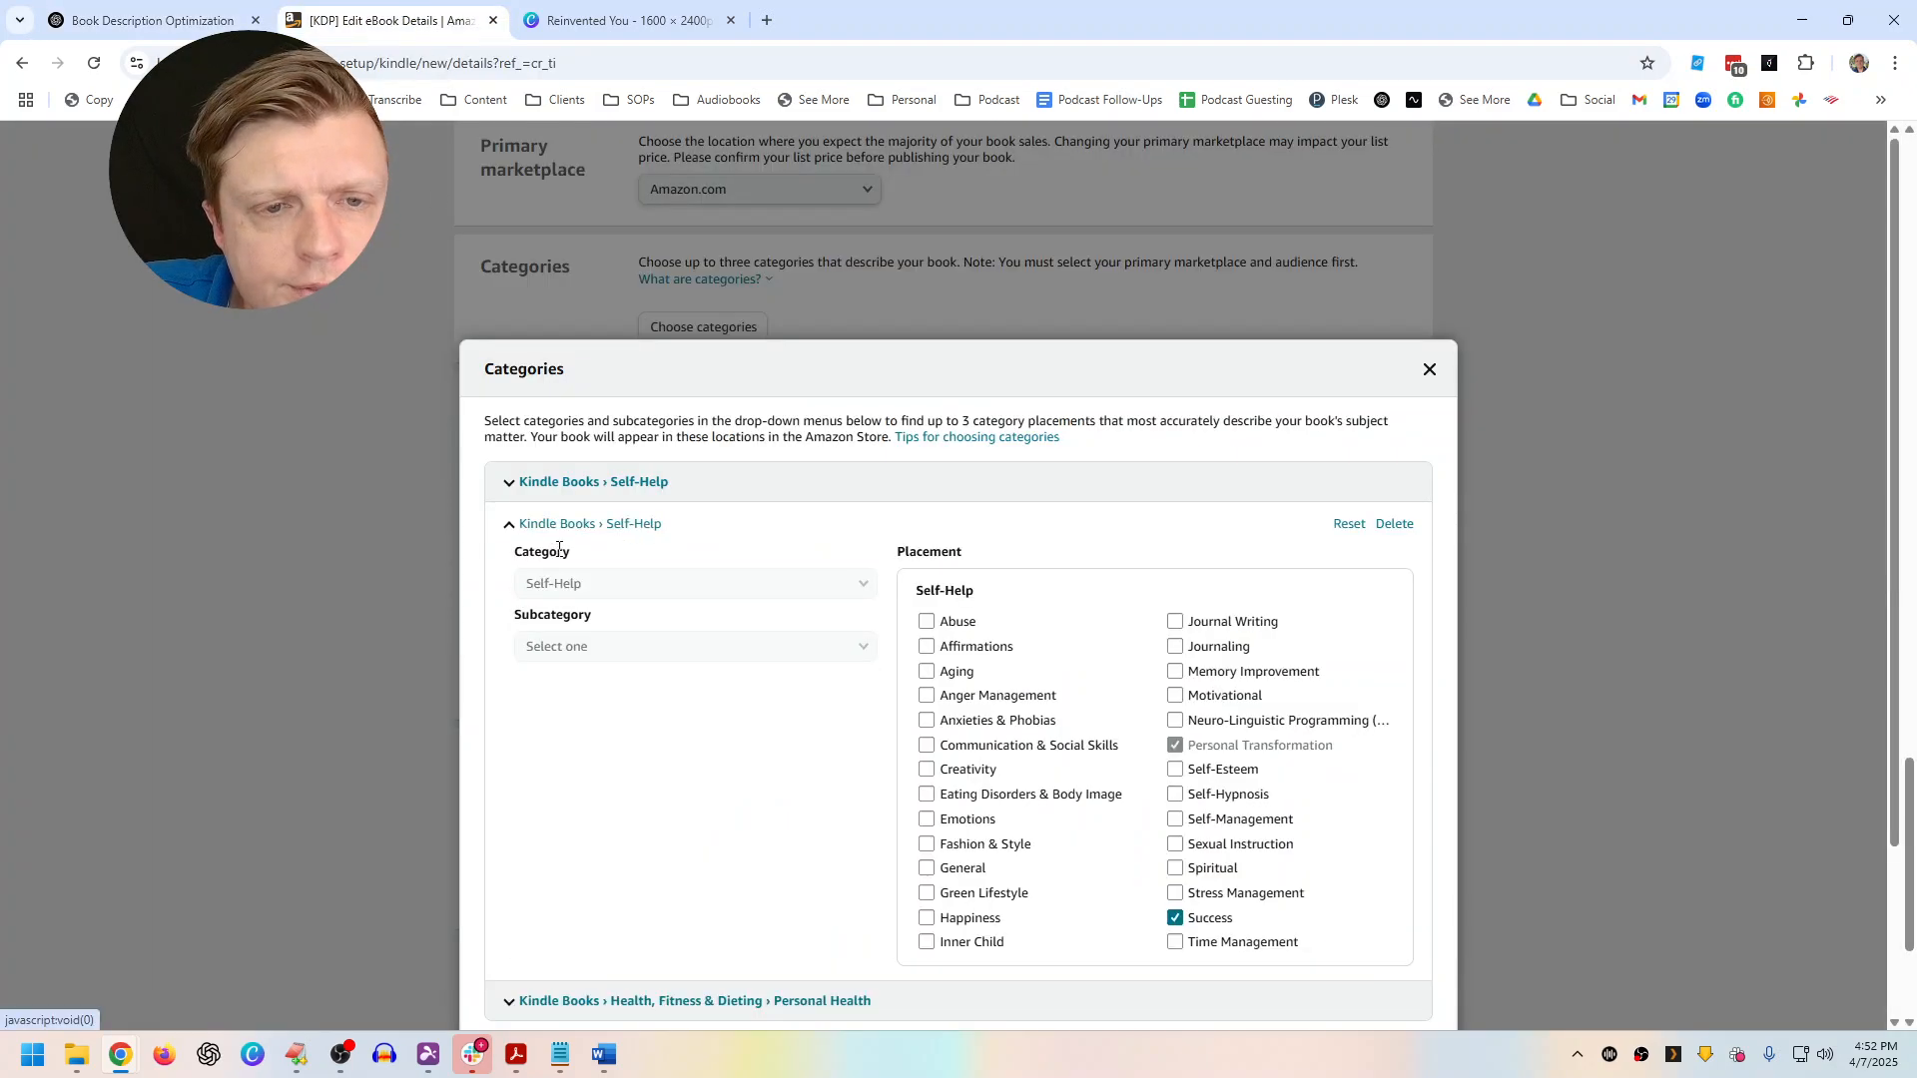
scroll(590, 822, "down", 2)
left_click(589, 816)
left_click(619, 622)
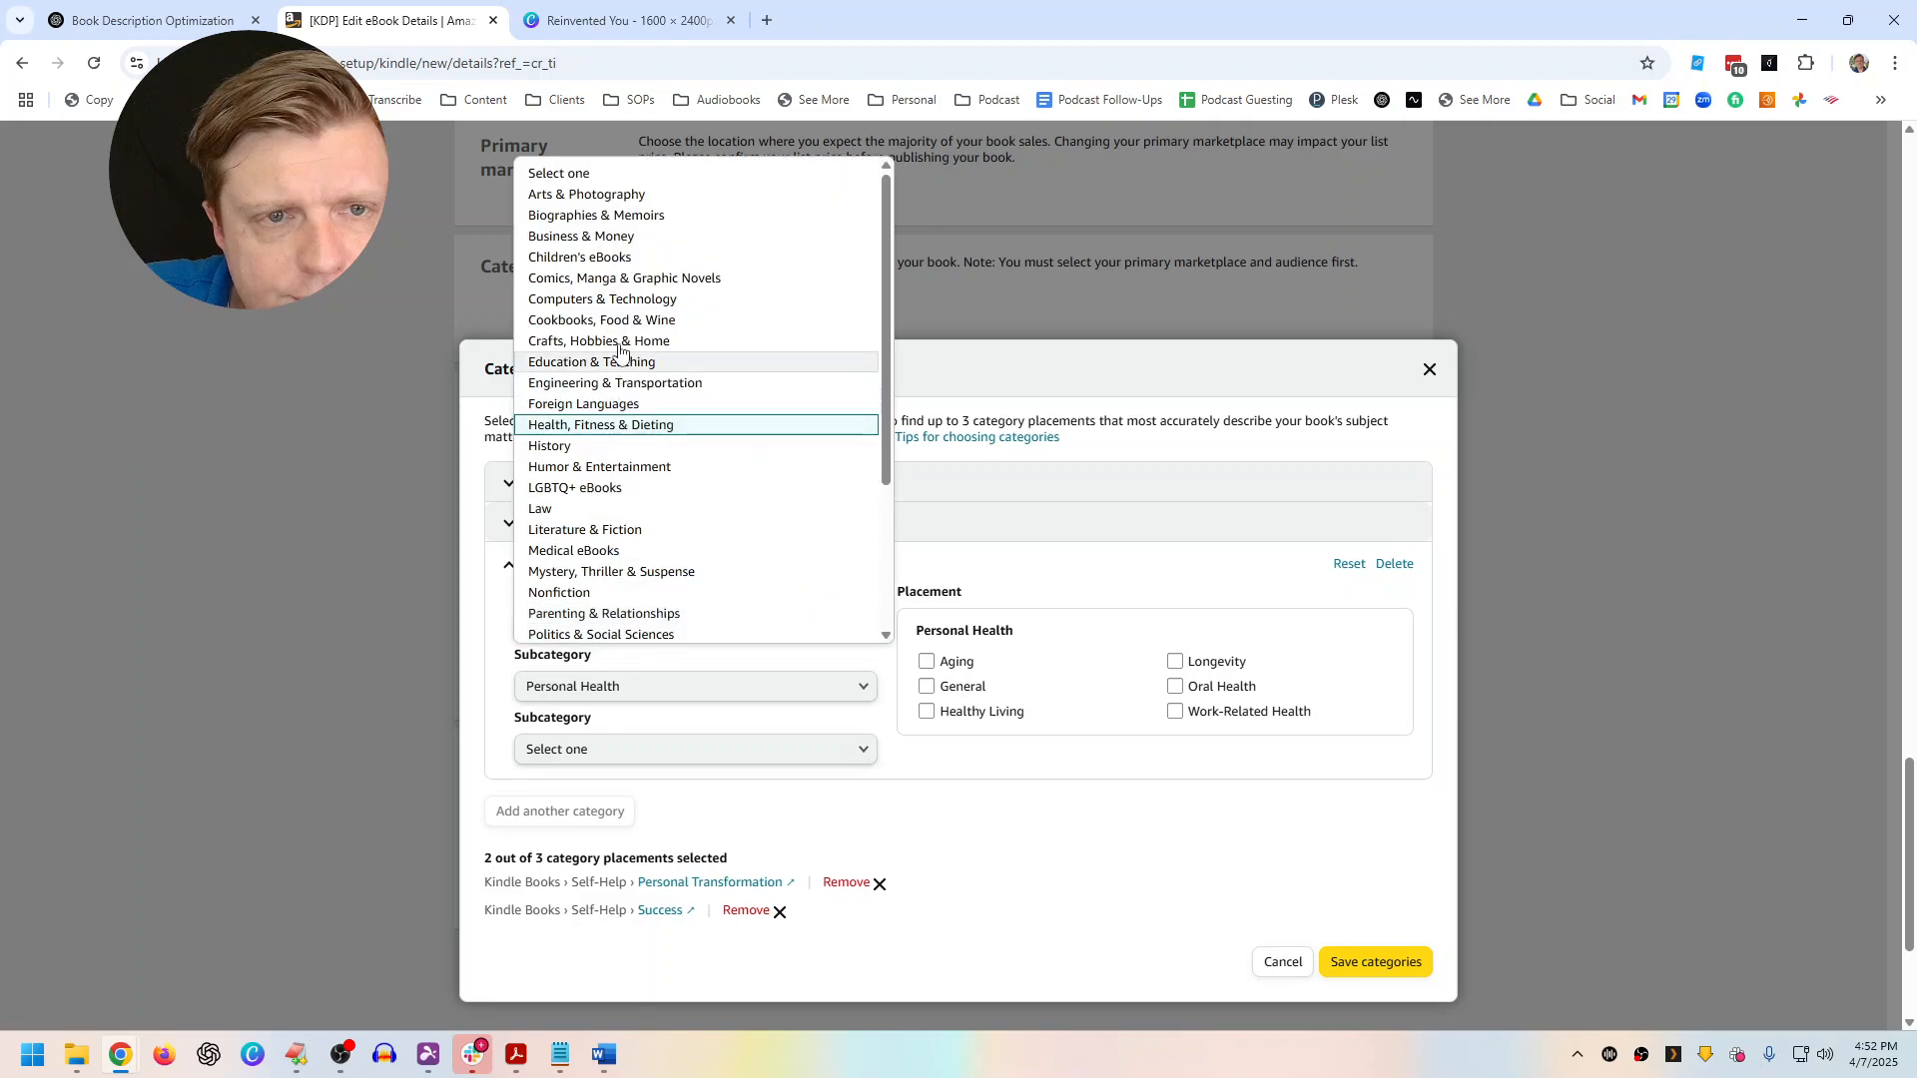
left_click(581, 235)
left_click(585, 697)
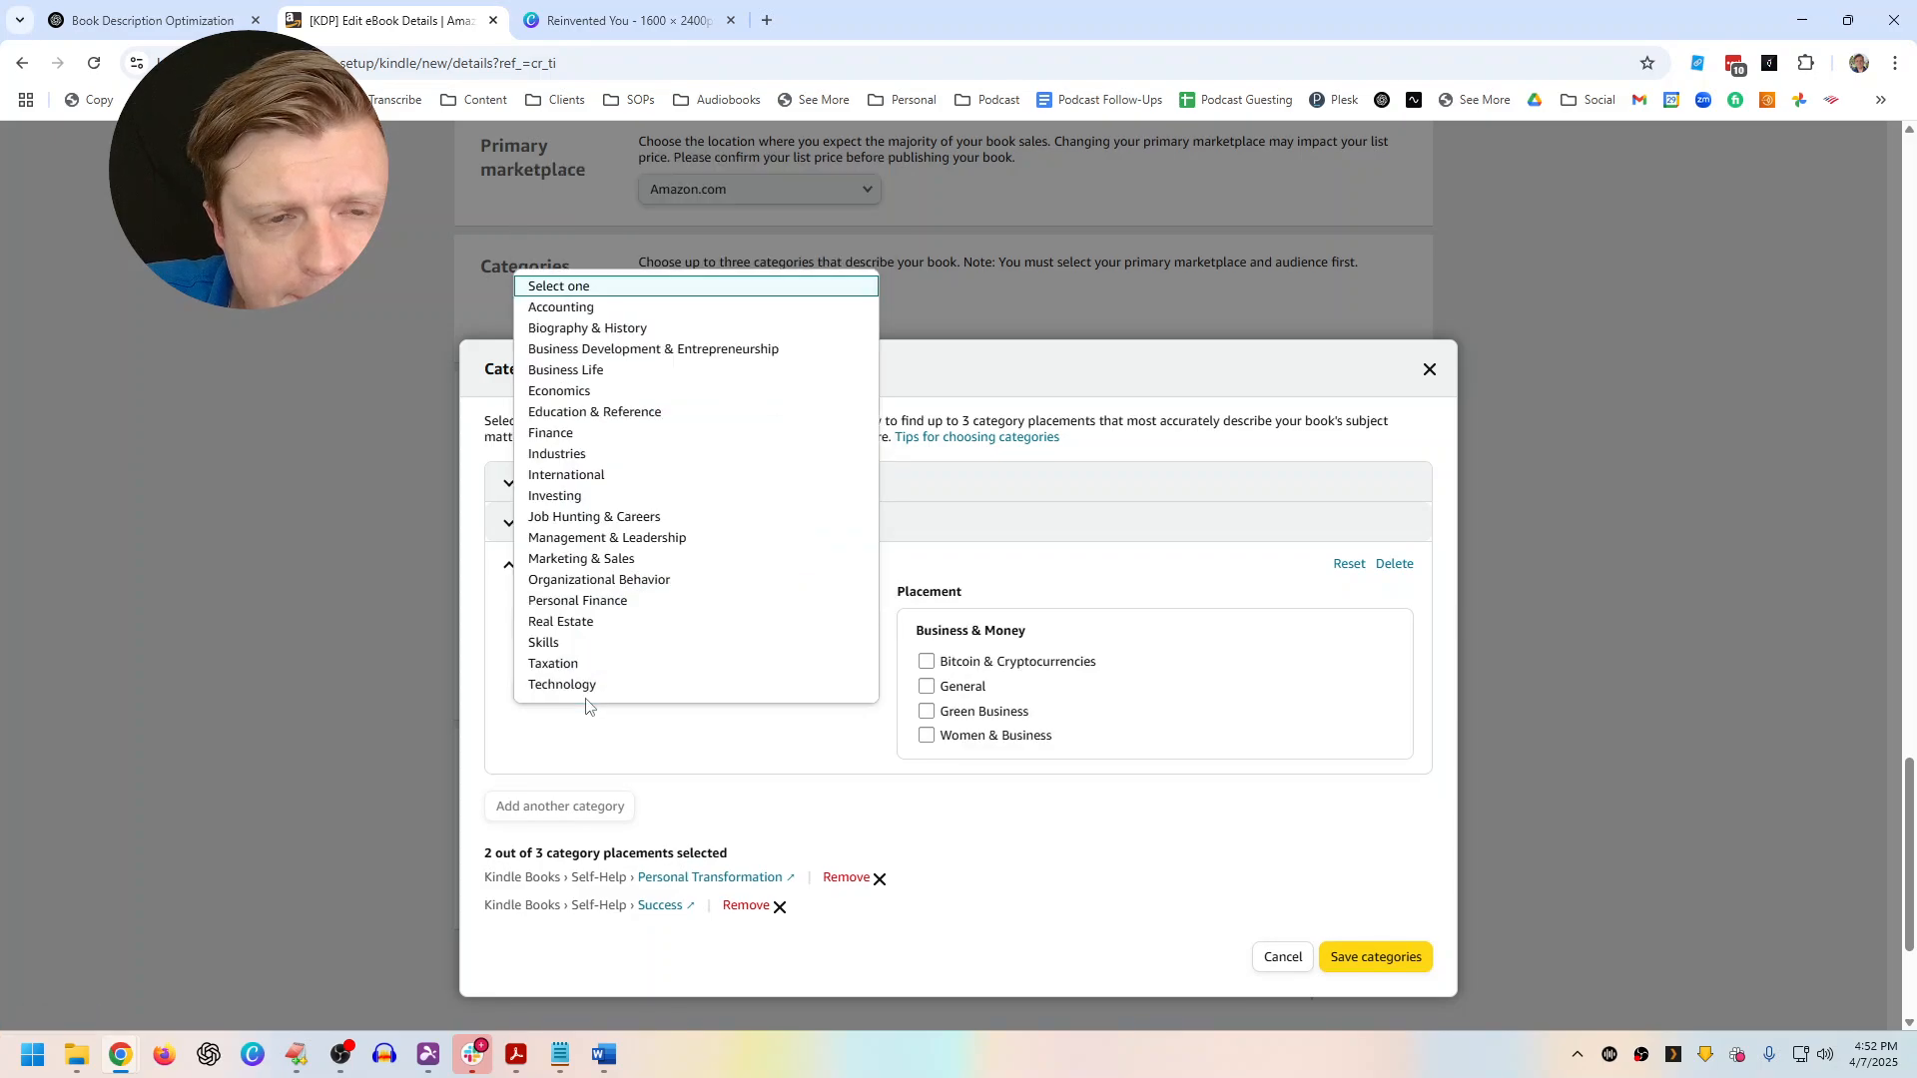
left_click(607, 600)
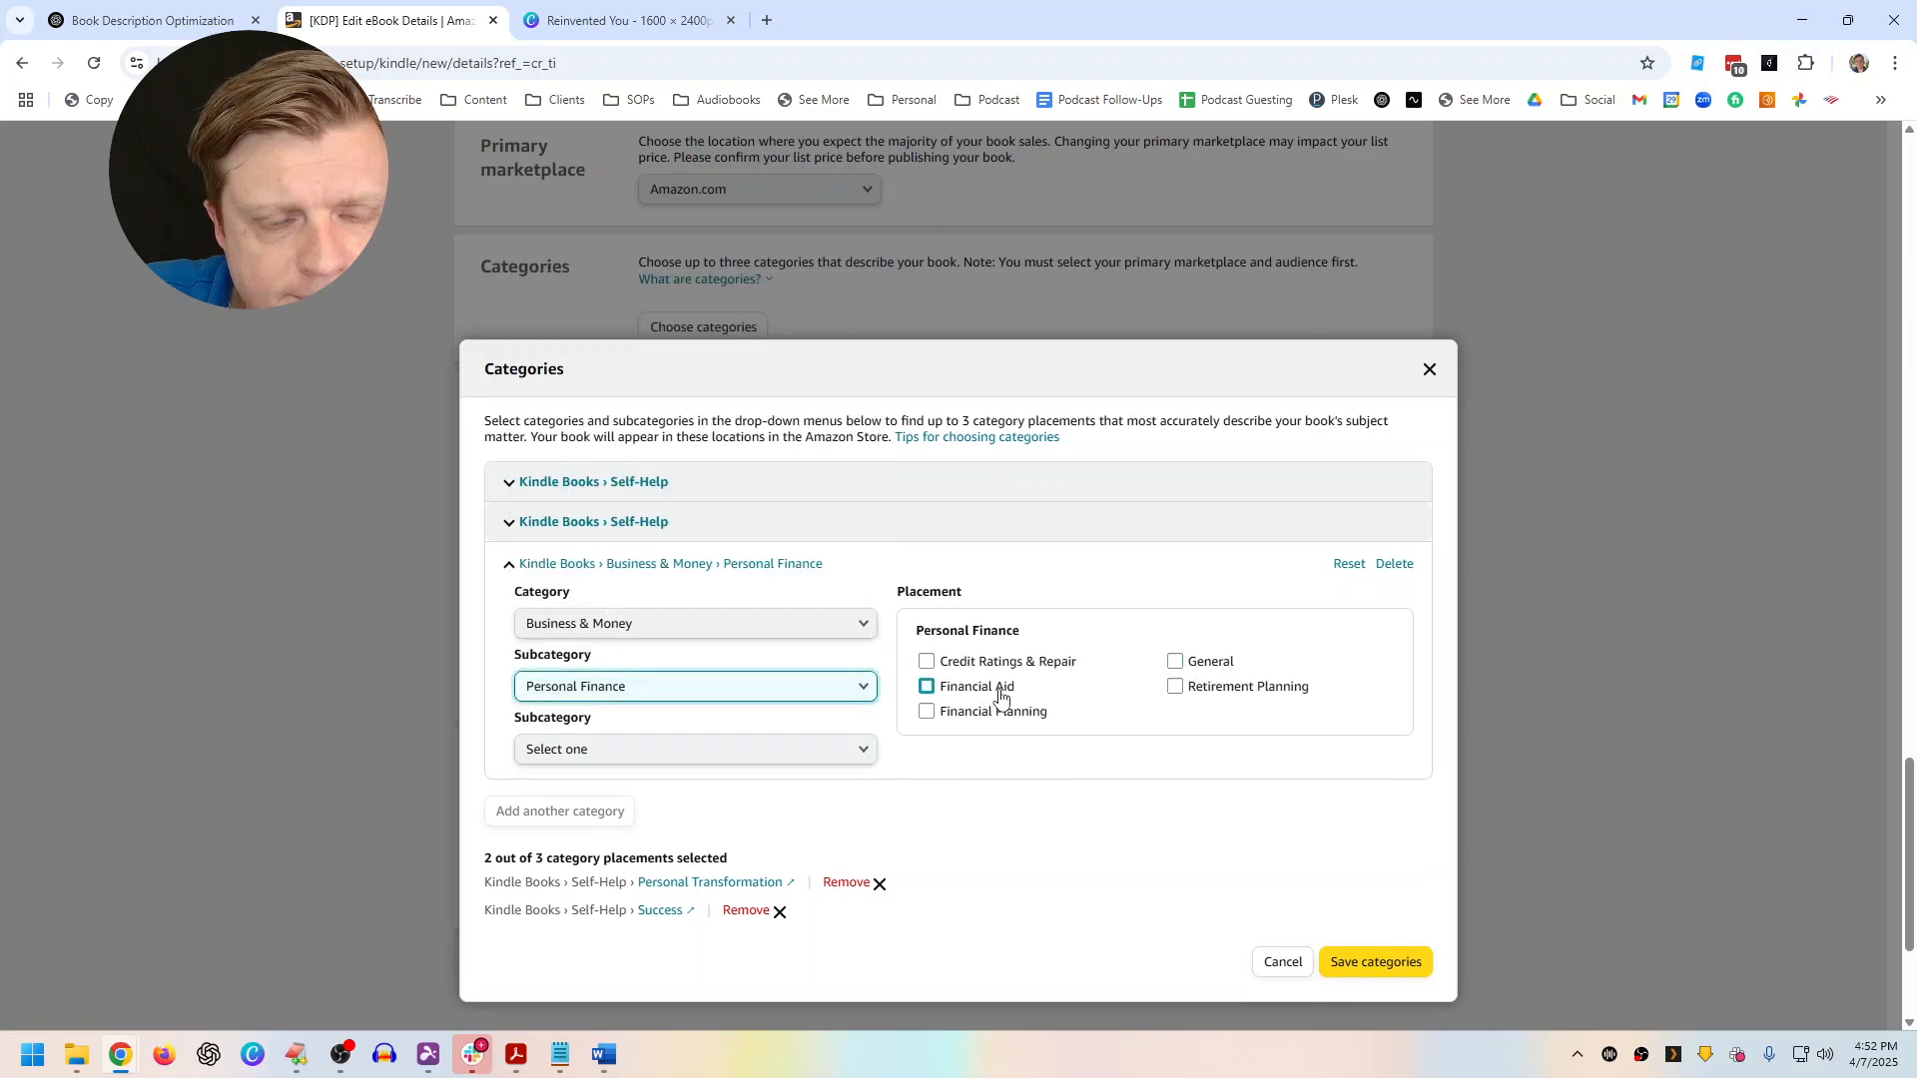
left_click(1002, 719)
left_click(1348, 989)
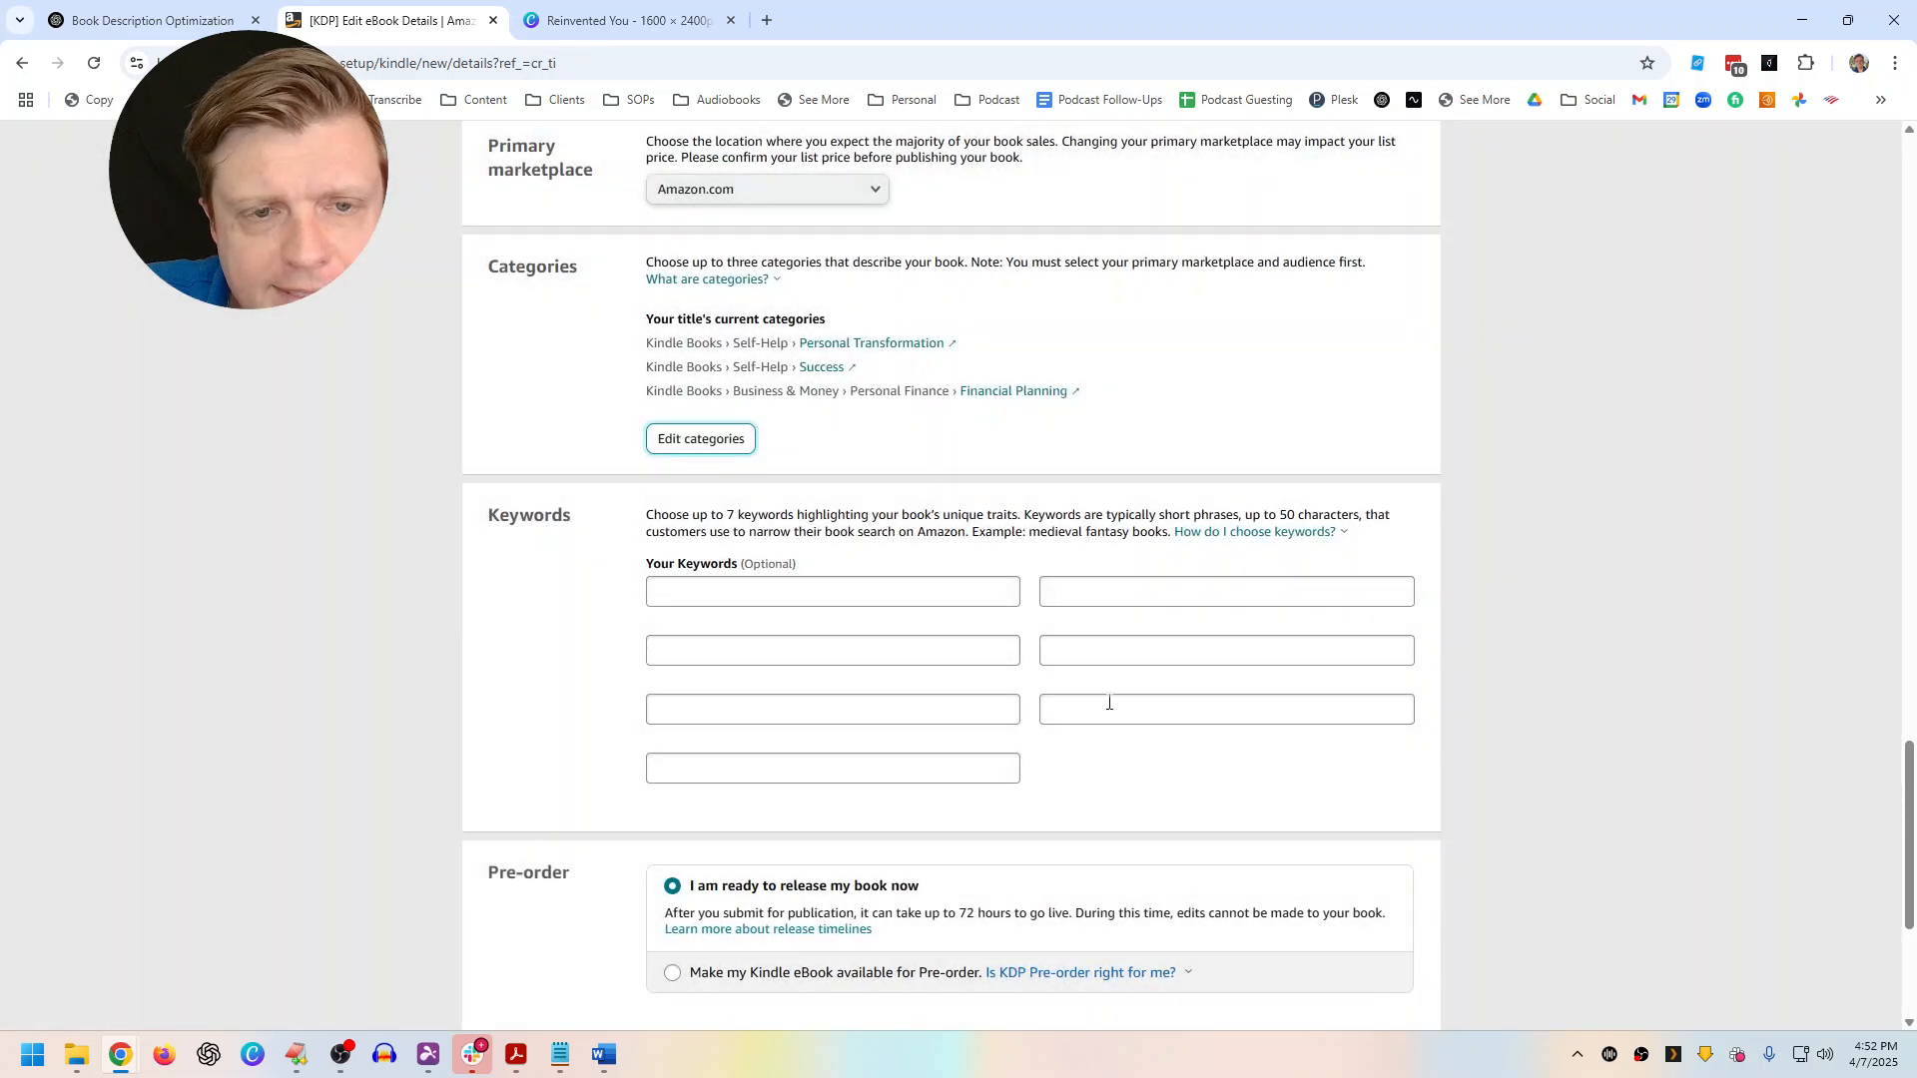
Review ChatGPT's keyword answer and ask "Give me 7 keywords for Amazon that people would actually search to find my book."
left_click(149, 20)
scroll(898, 504, "down", 15)
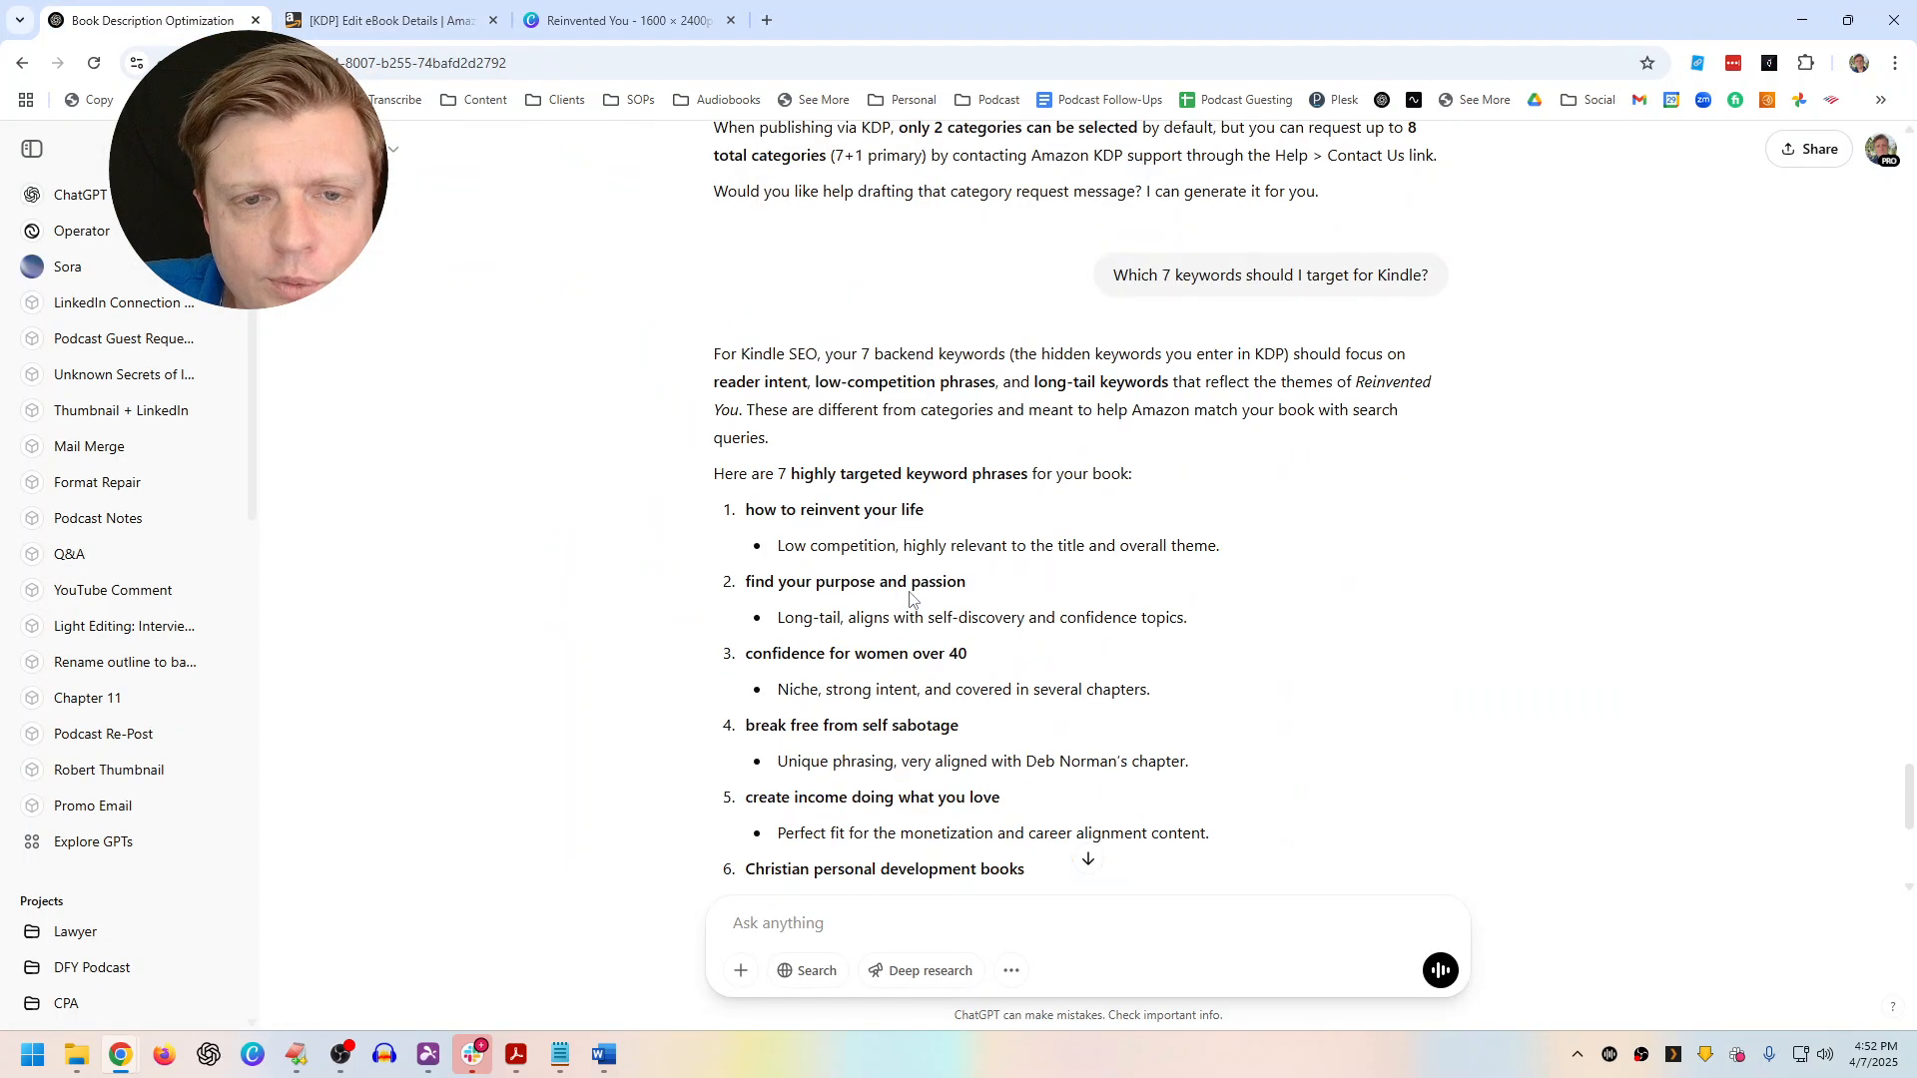
scroll(908, 419, "down", 1)
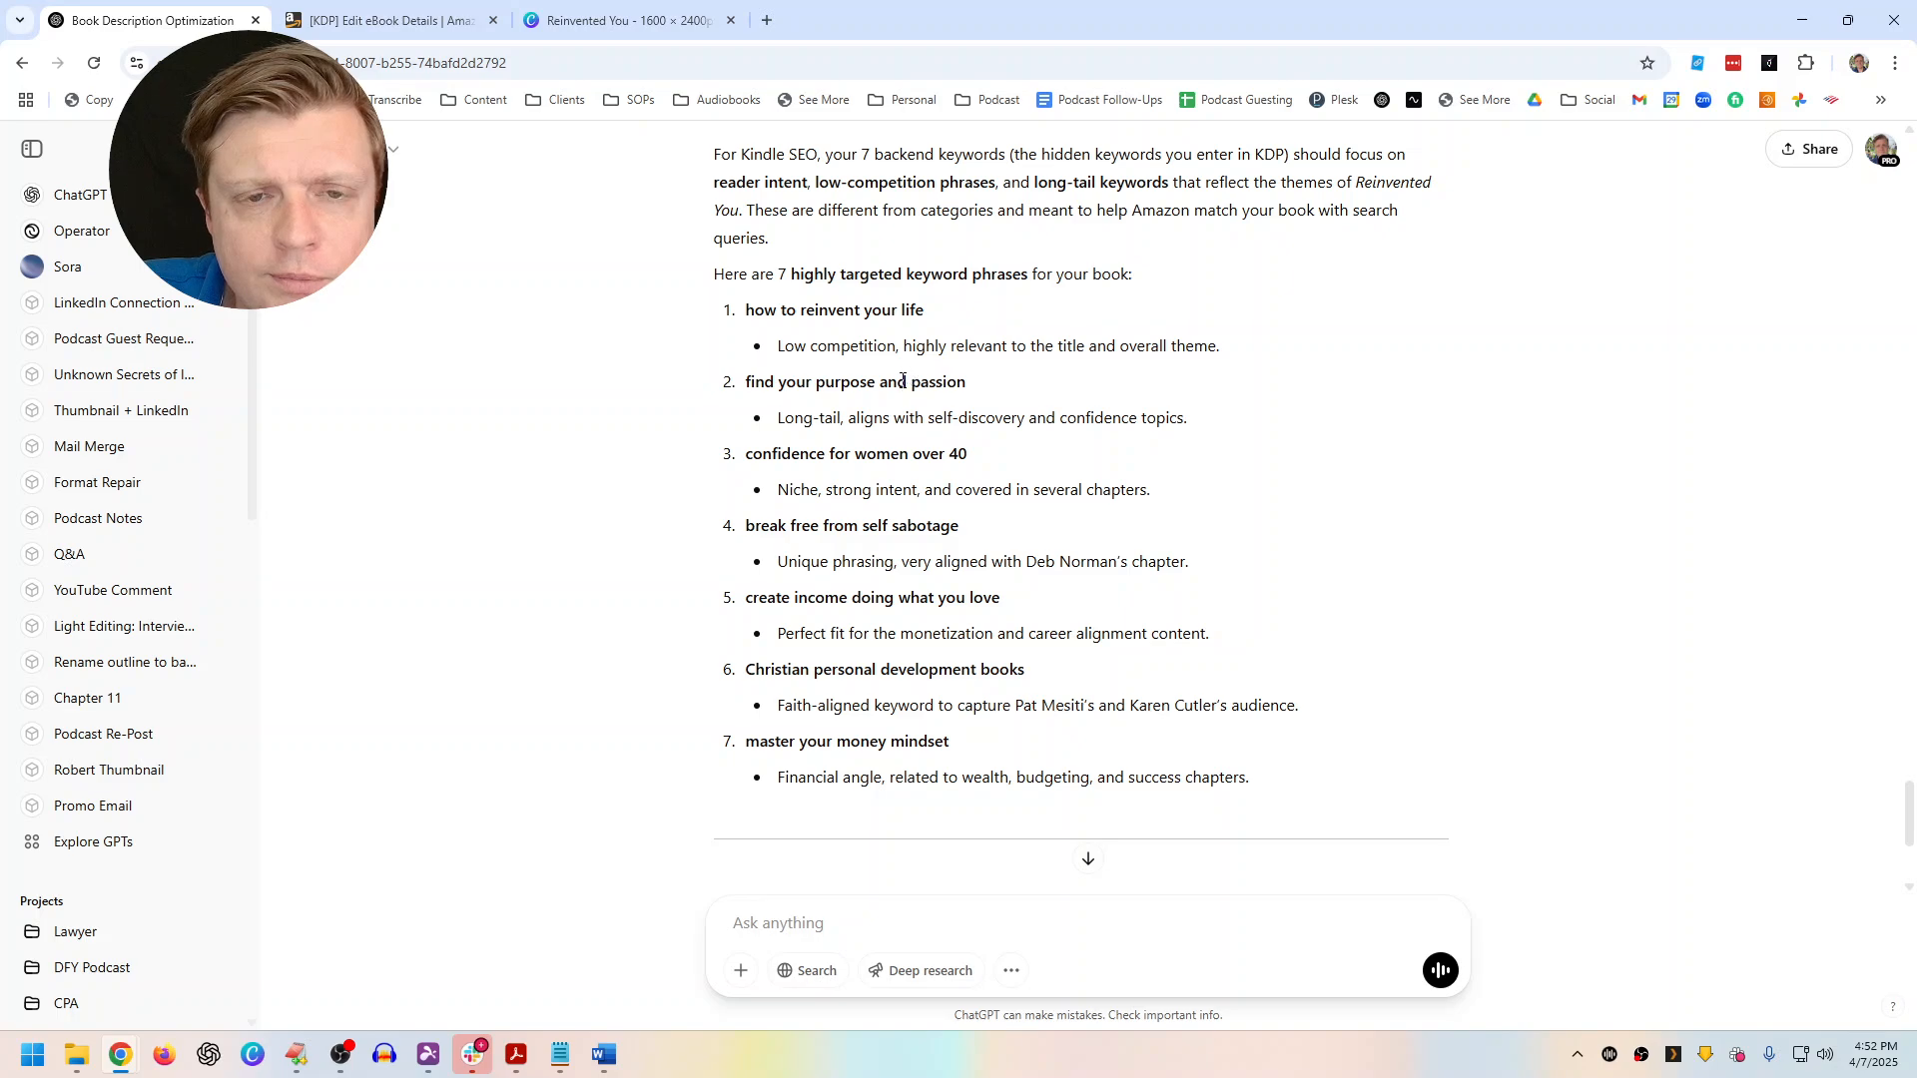
scroll(931, 659, "down", 4)
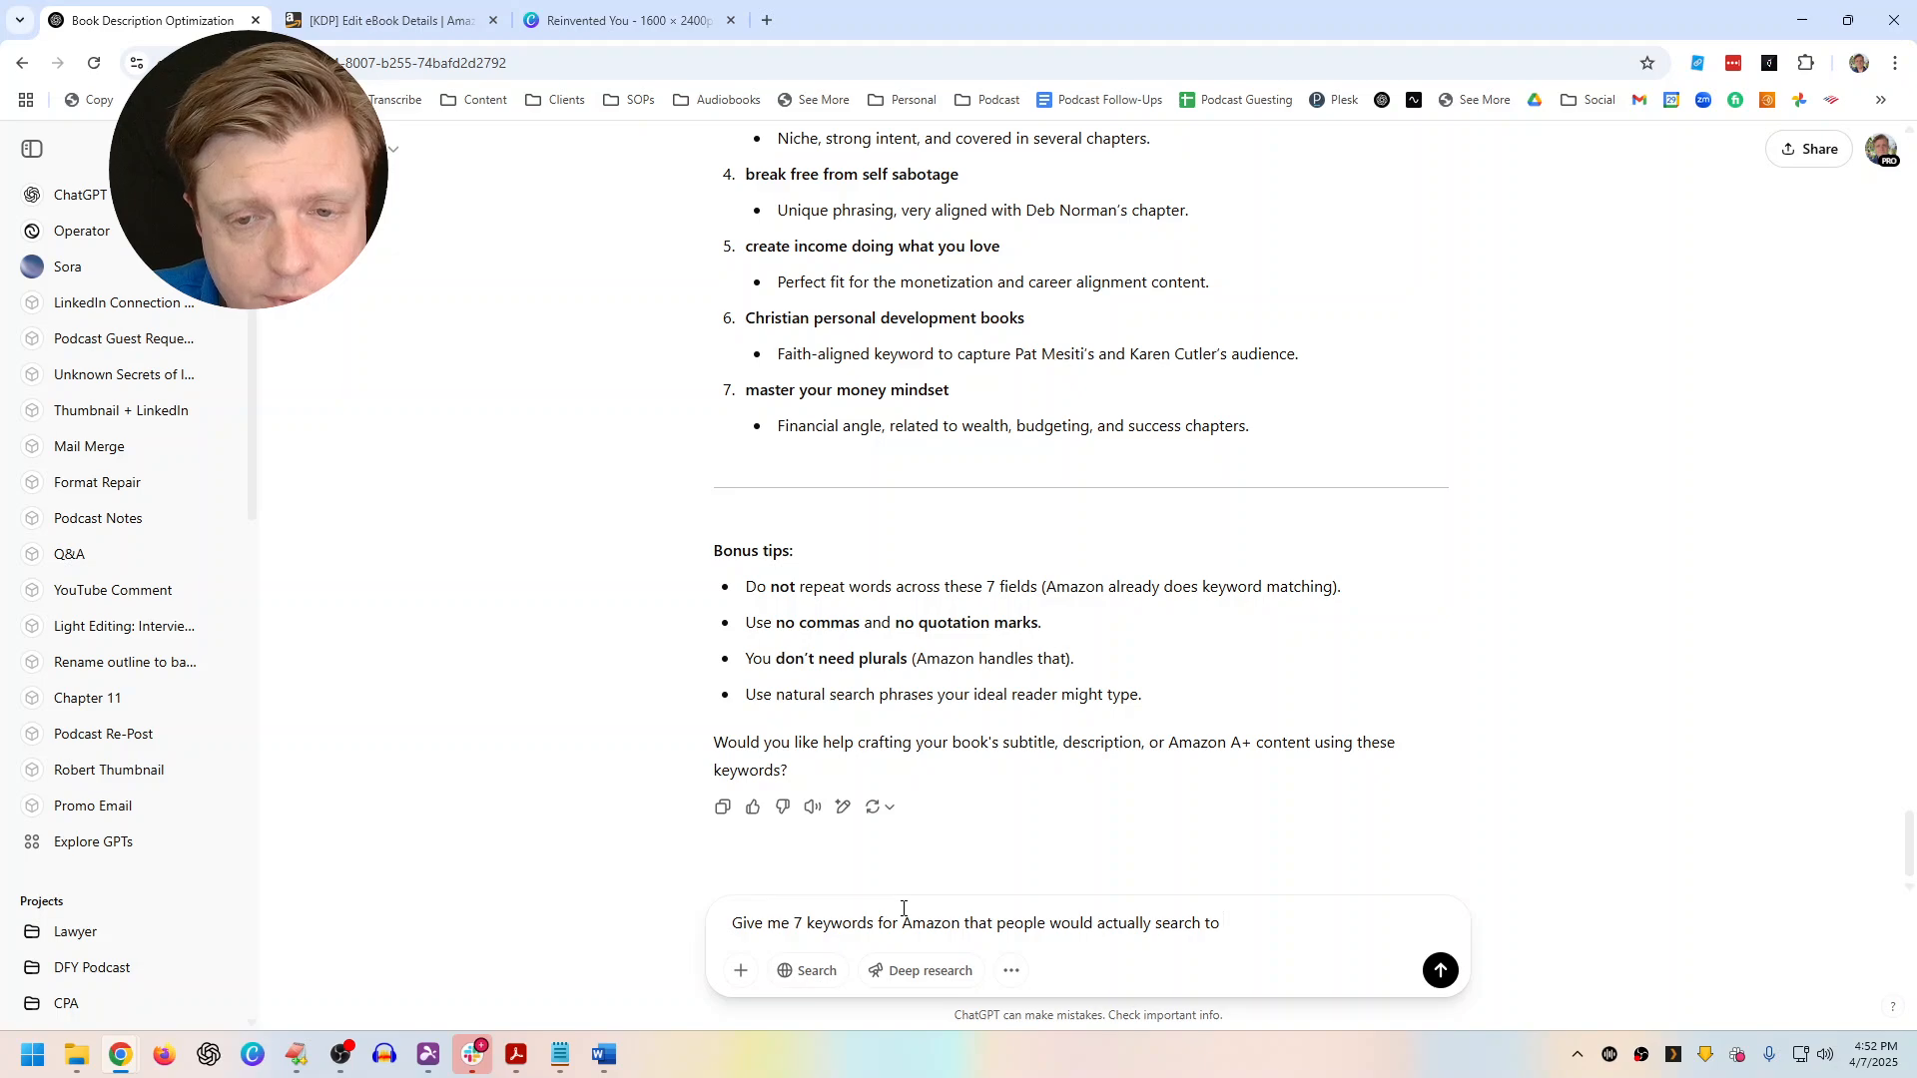
key("Return")
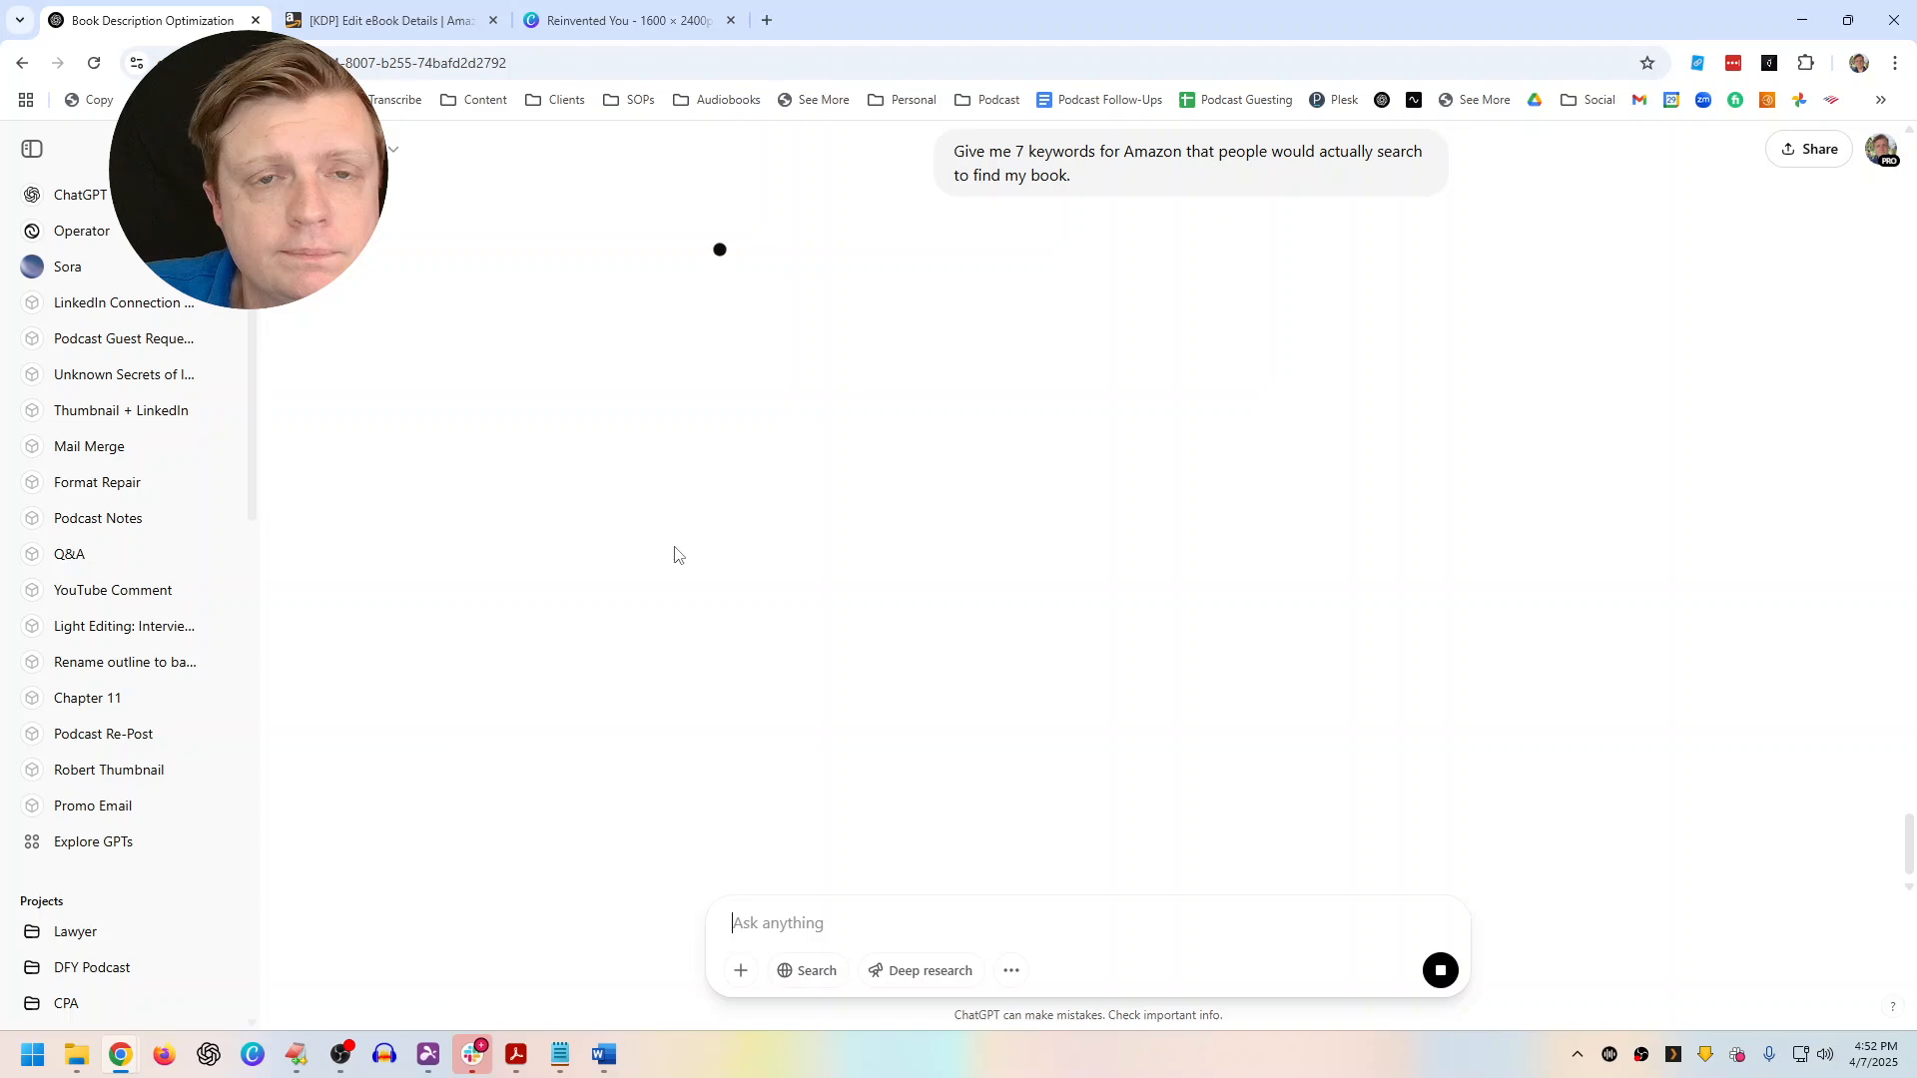
Copy "build confidence and self esteem" from ChatGPT's new keyword list into KDP's first keyword field
left_click(470, 19)
scroll(693, 707, "down", 3)
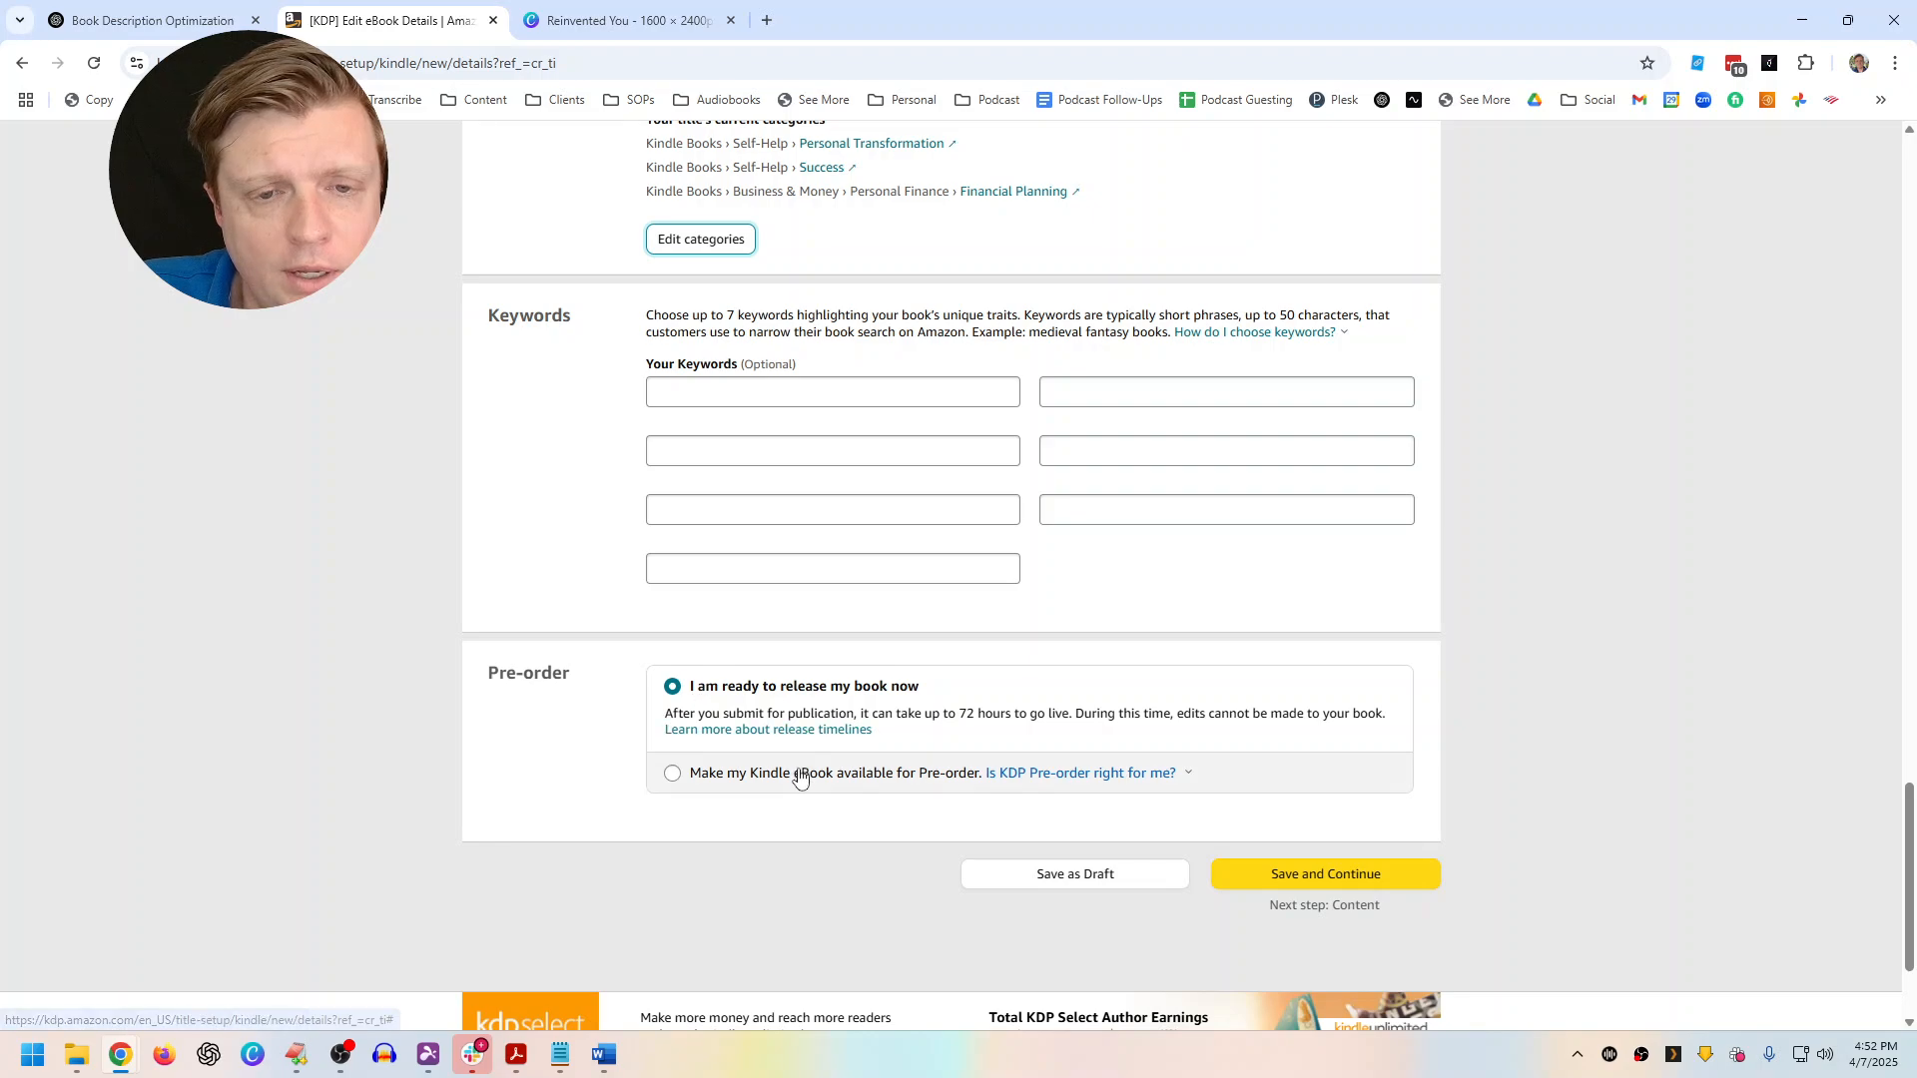
left_click(150, 20)
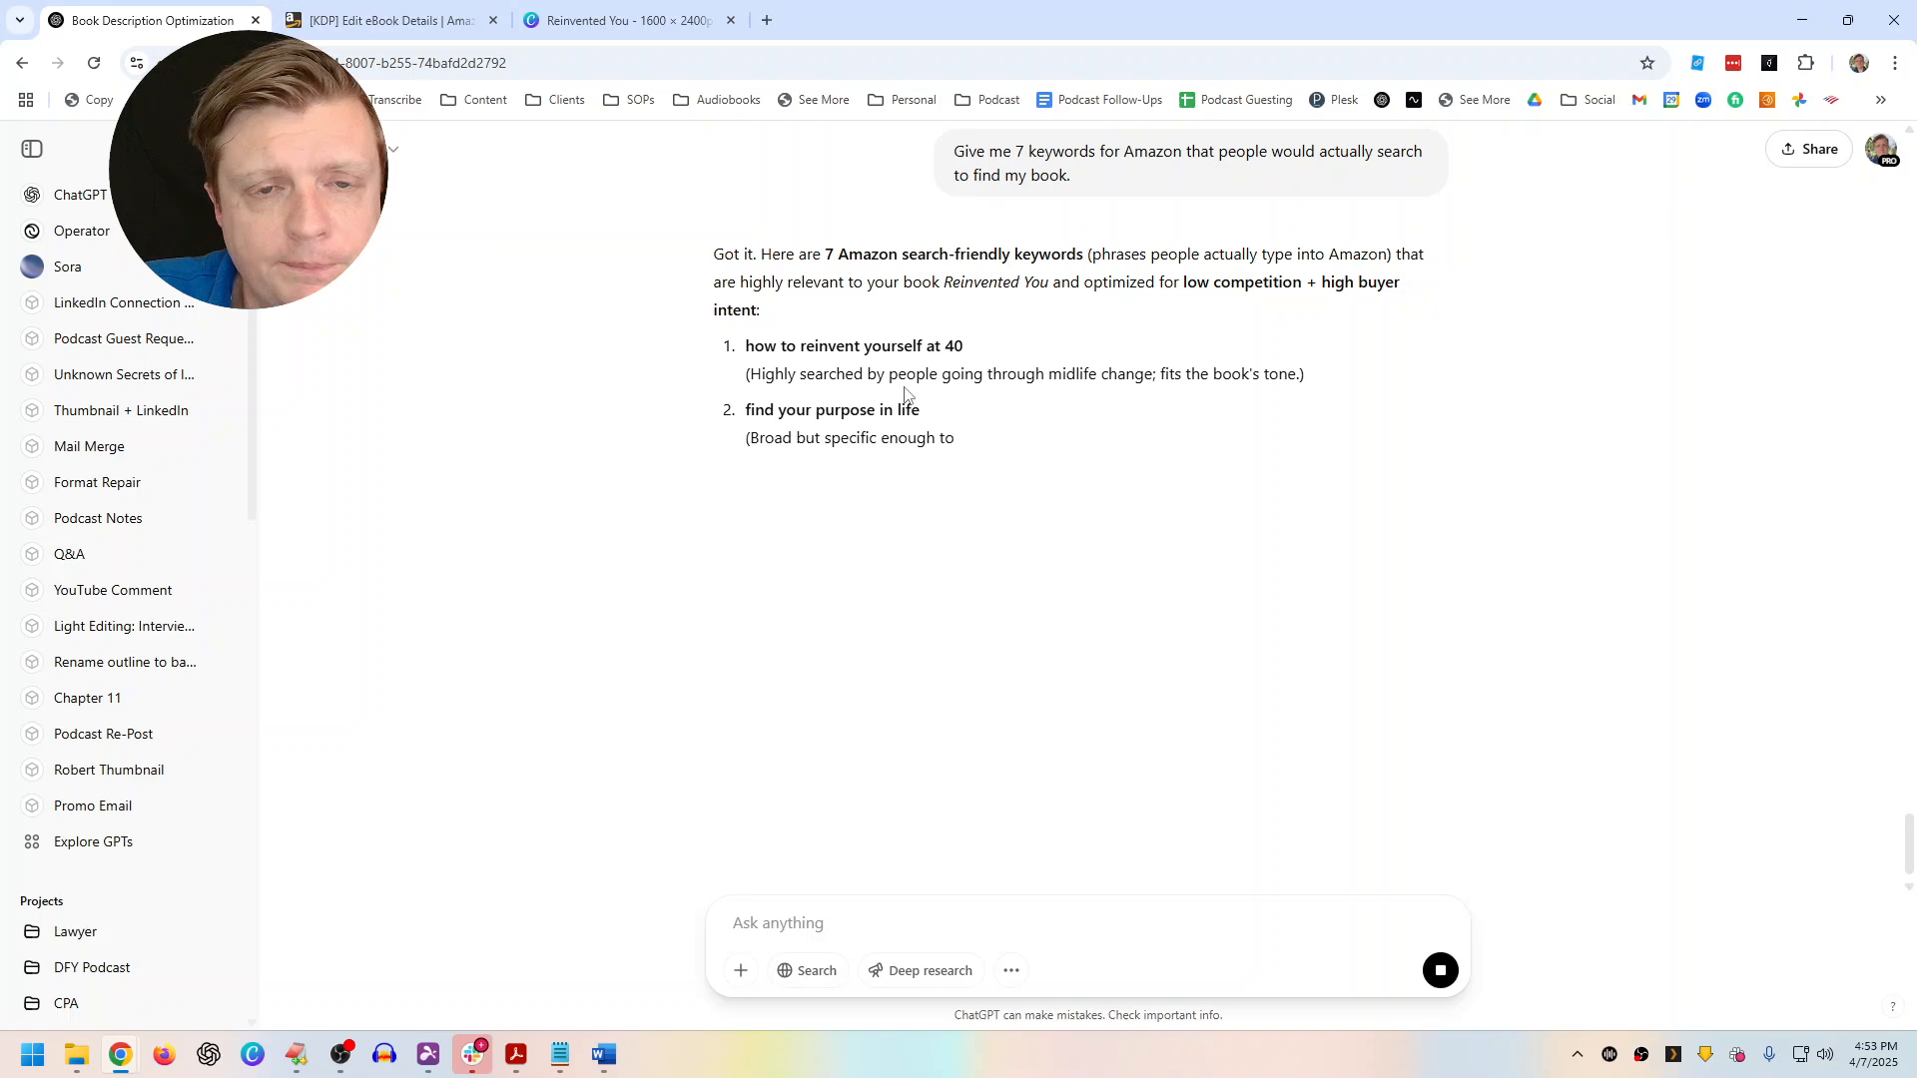
left_click_drag(1016, 483, 701, 489)
key("ctrl+c")
key("ctrl+Tab")
left_click(759, 393)
key("ctrl+v")
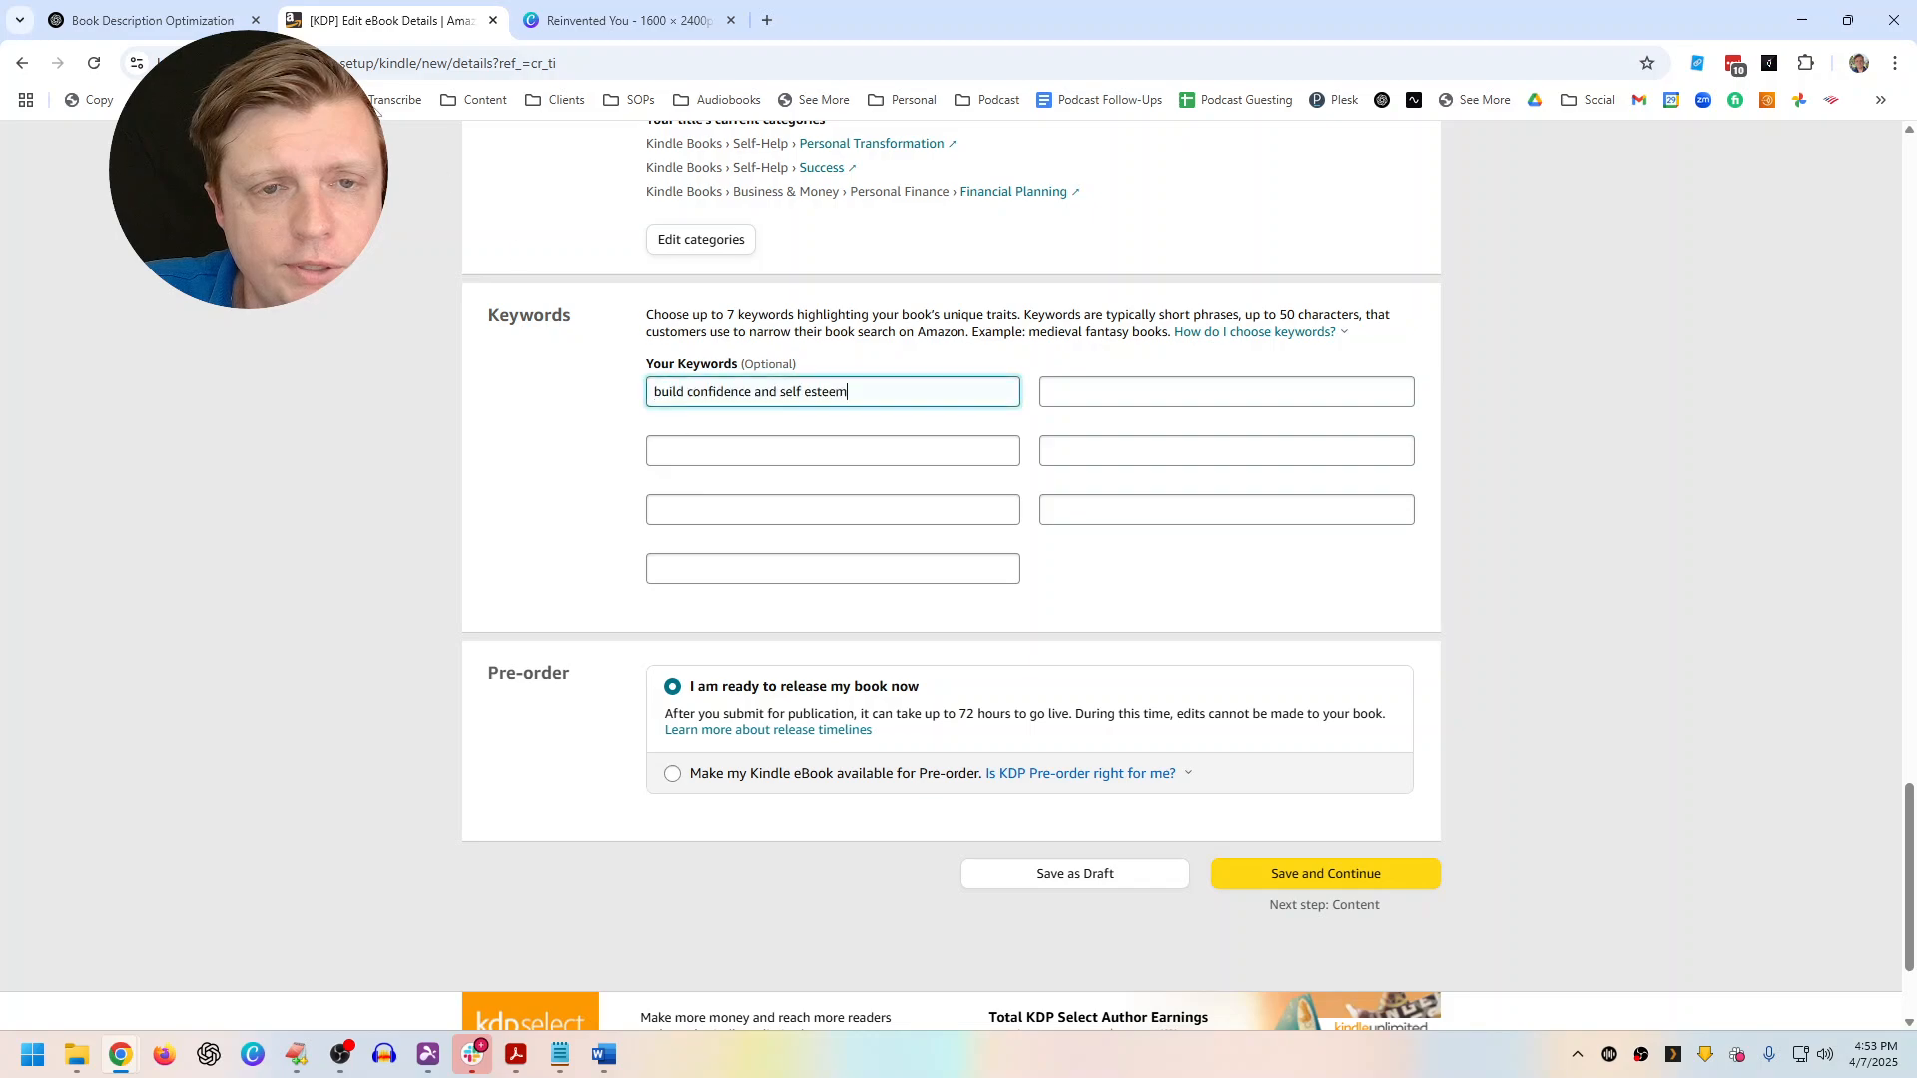
Copy "money mindset" from ChatGPT's latest keyword list into the empty KDP keyword field below the first one
key("ctrl+shift+Tab")
left_click_drag(861, 542, 746, 539)
key("ctrl+c")
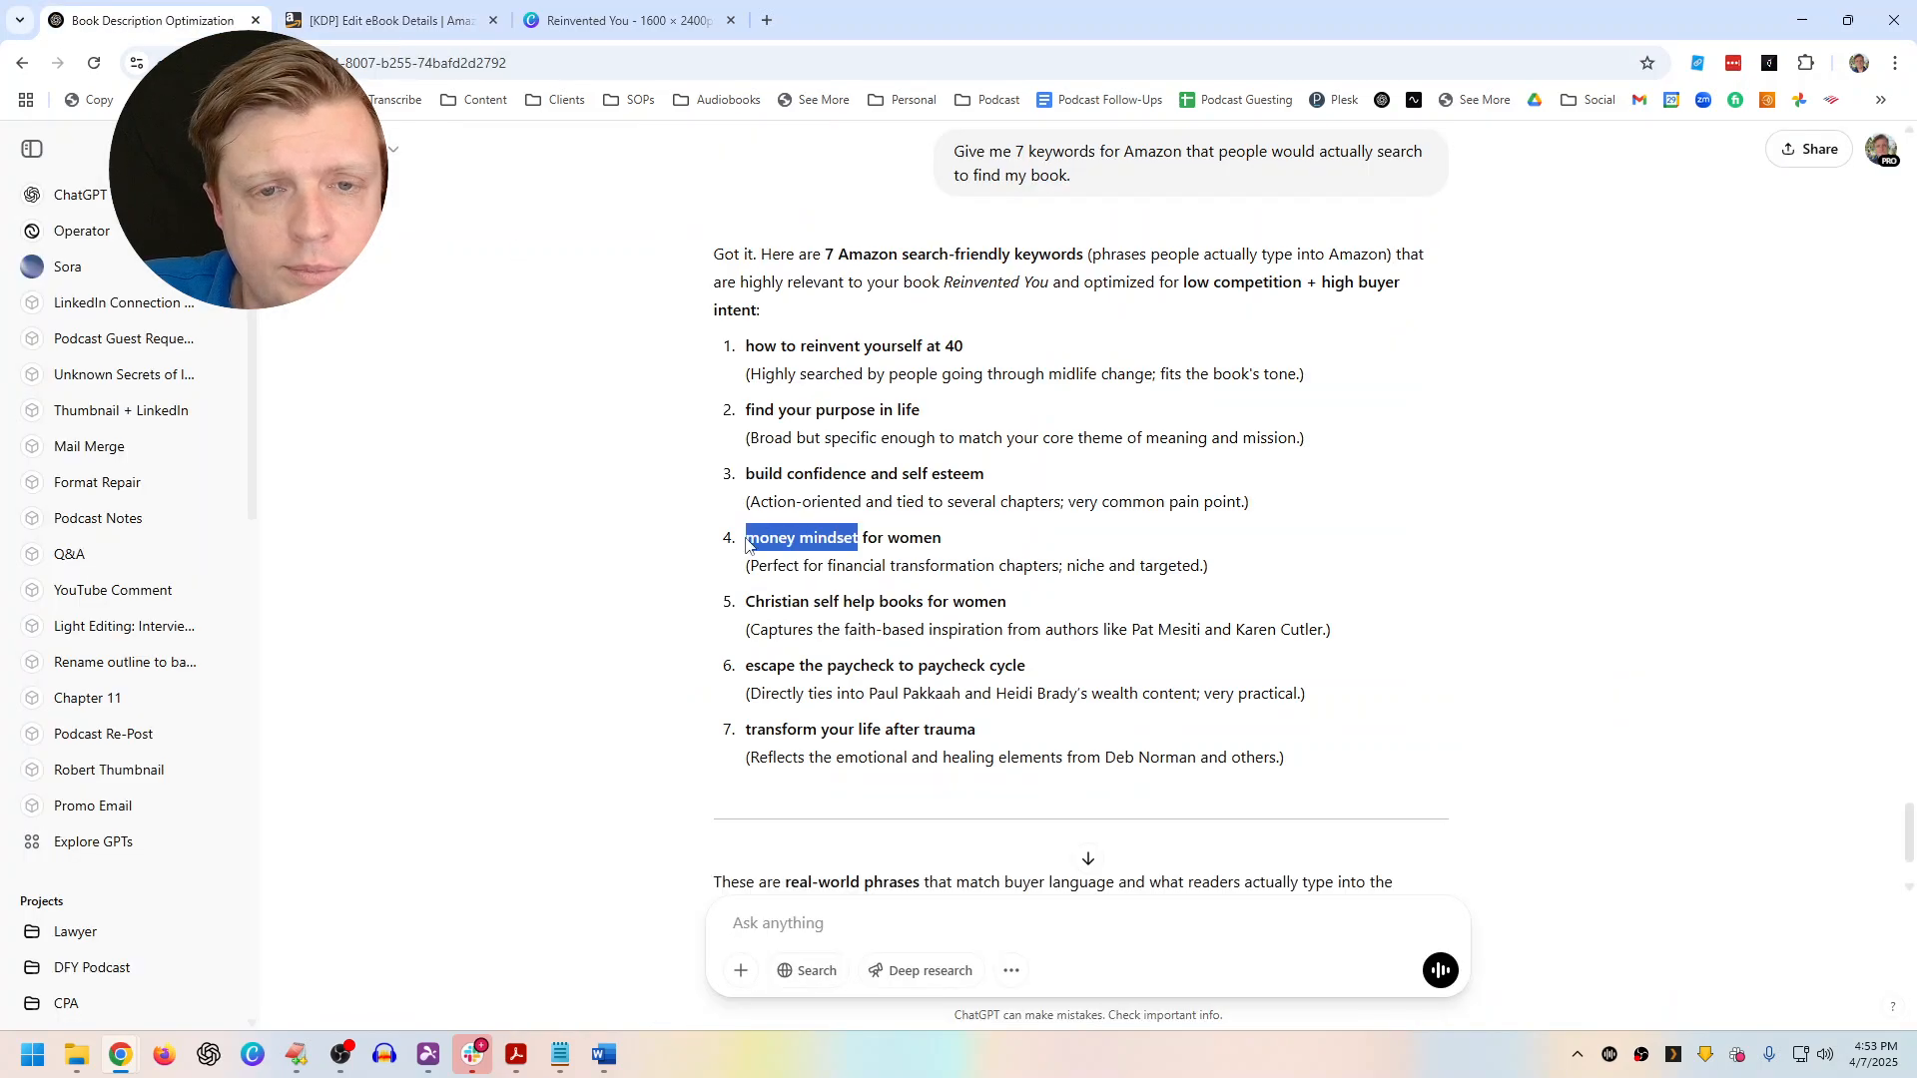
key("ctrl+Tab")
key("ctrl+v")
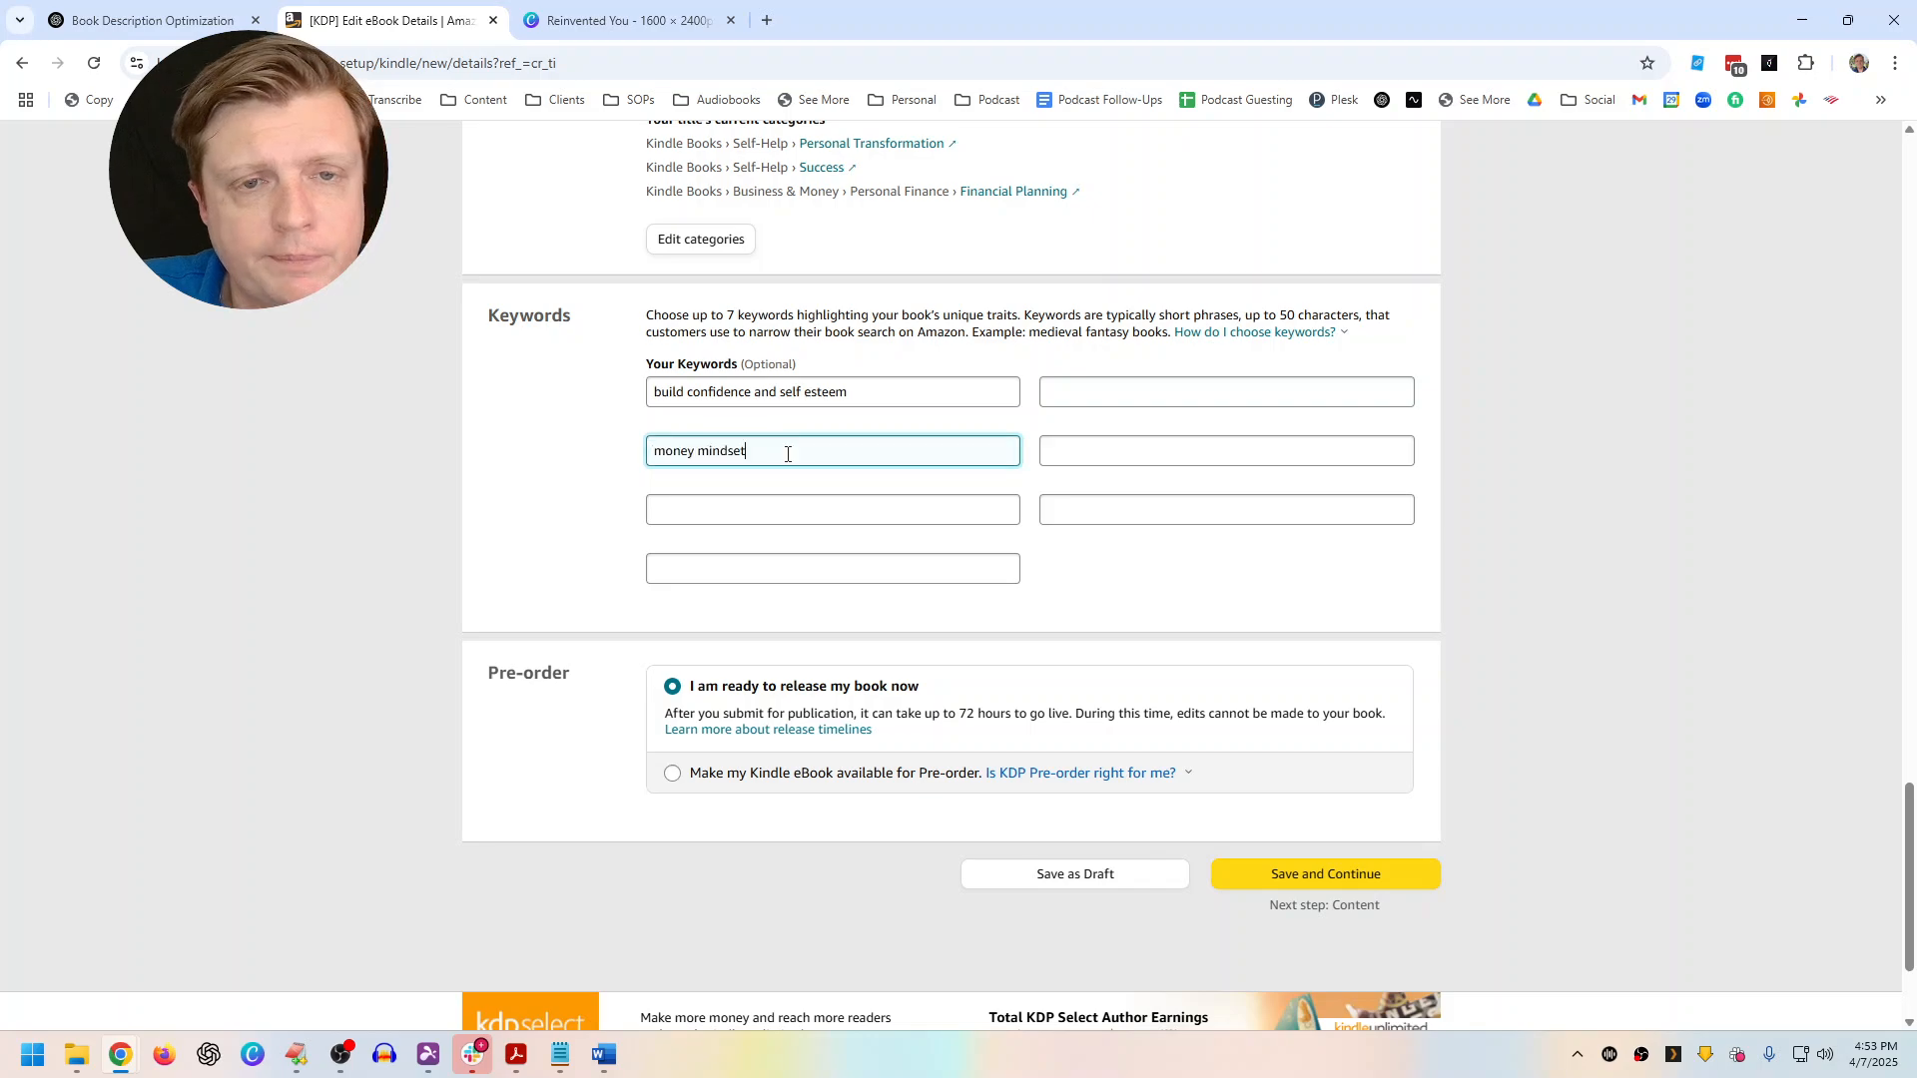
Copy "Christian self help" from ChatGPT's keyword list into the KDP keyword field below "money mindset"
key("ctrl+shift+Tab")
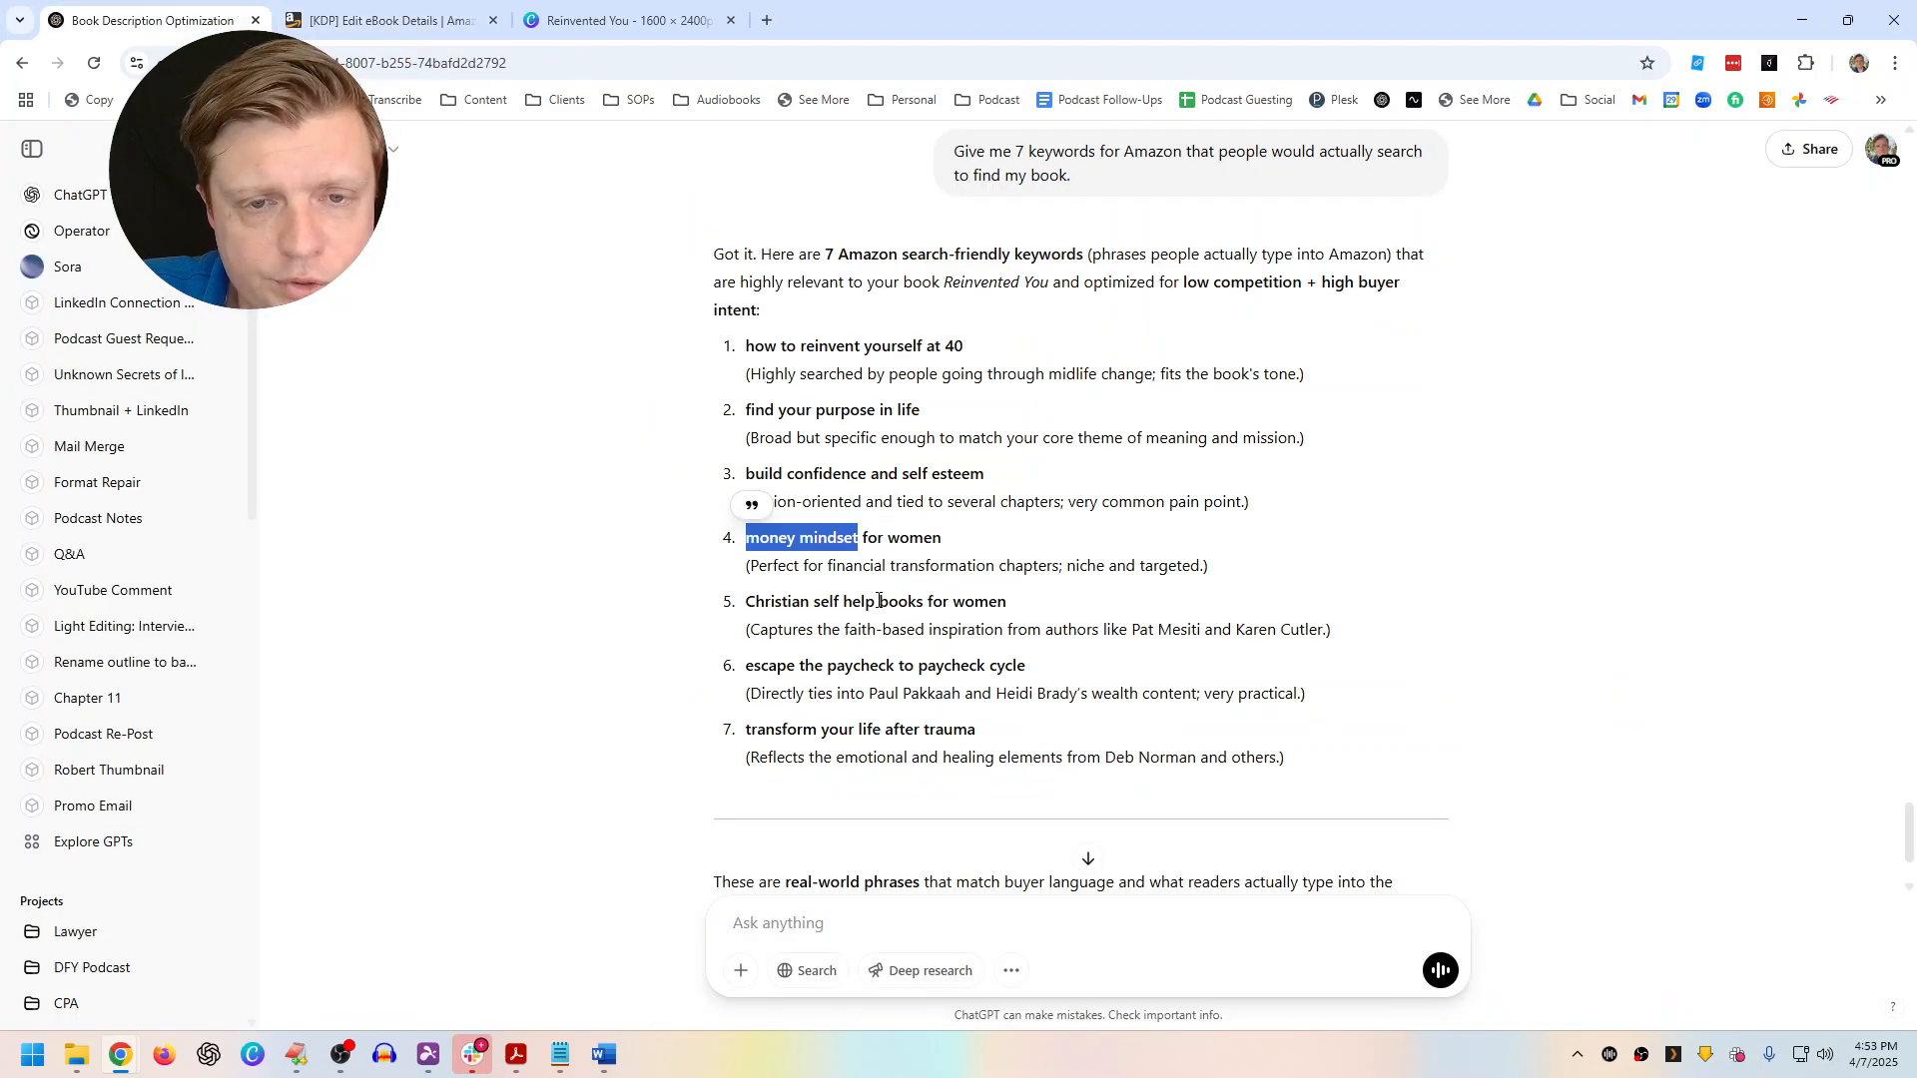
left_click_drag(878, 600, 746, 602)
key("ctrl+c")
left_click(453, 22)
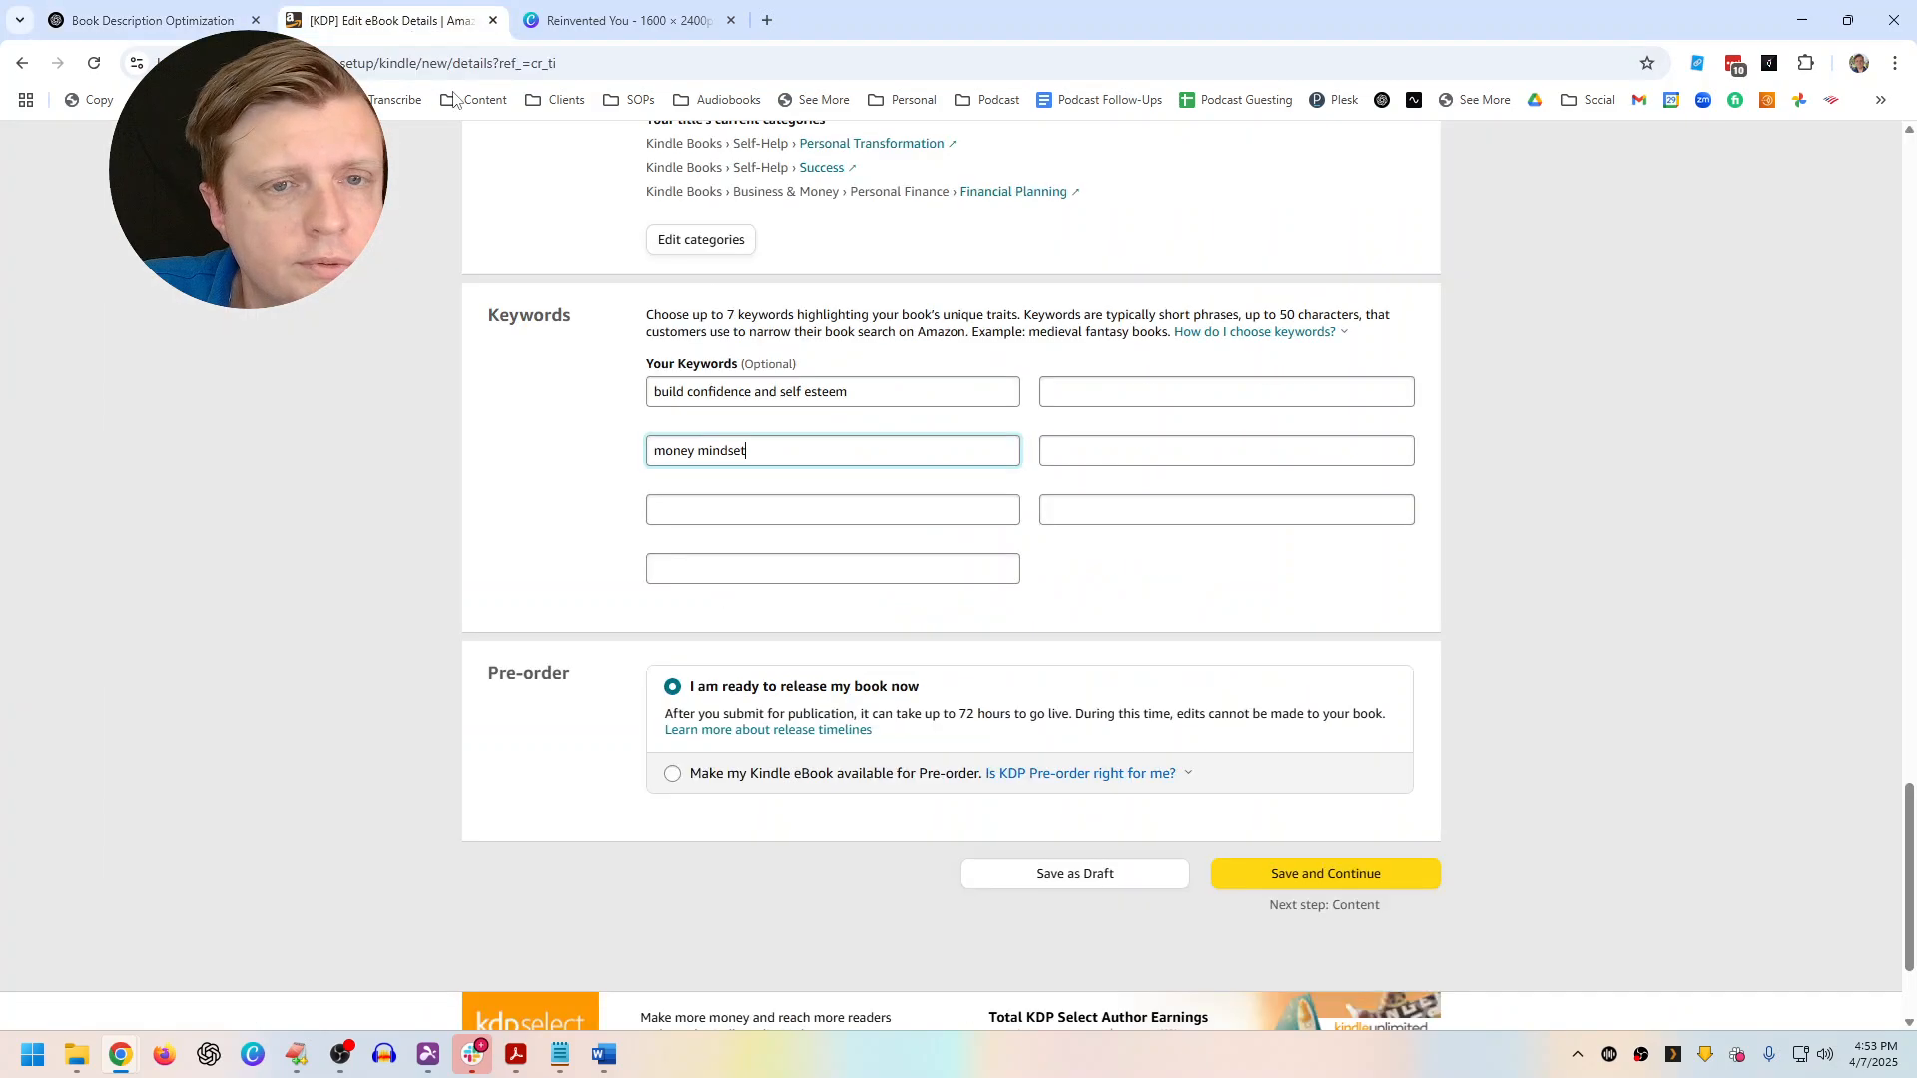
left_click(843, 511)
key("ctrl+v")
Copy "life after trauma" from ChatGPT's seventh keyword into the KDP keyword field below "Christian self help"
left_click(150, 20)
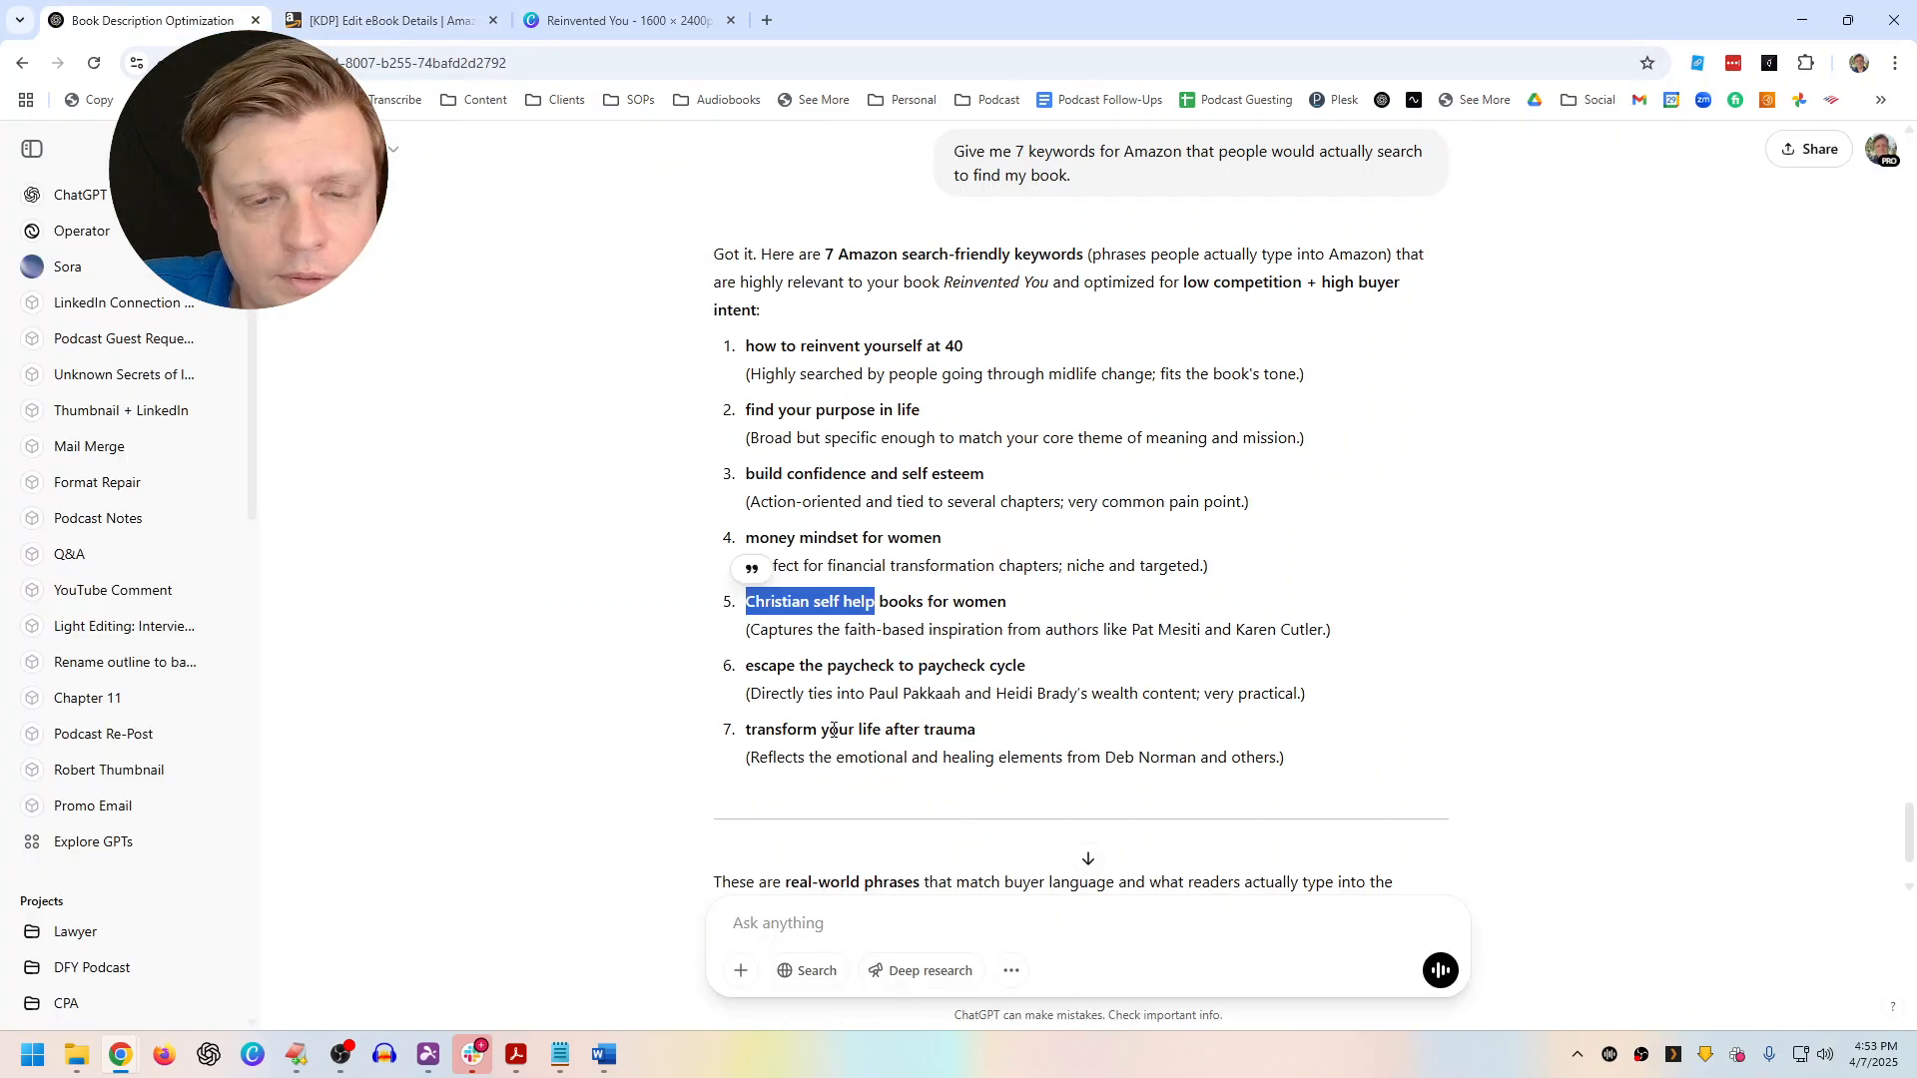
left_click_drag(991, 729, 856, 729)
key("ctrl+c")
key("ctrl+Tab")
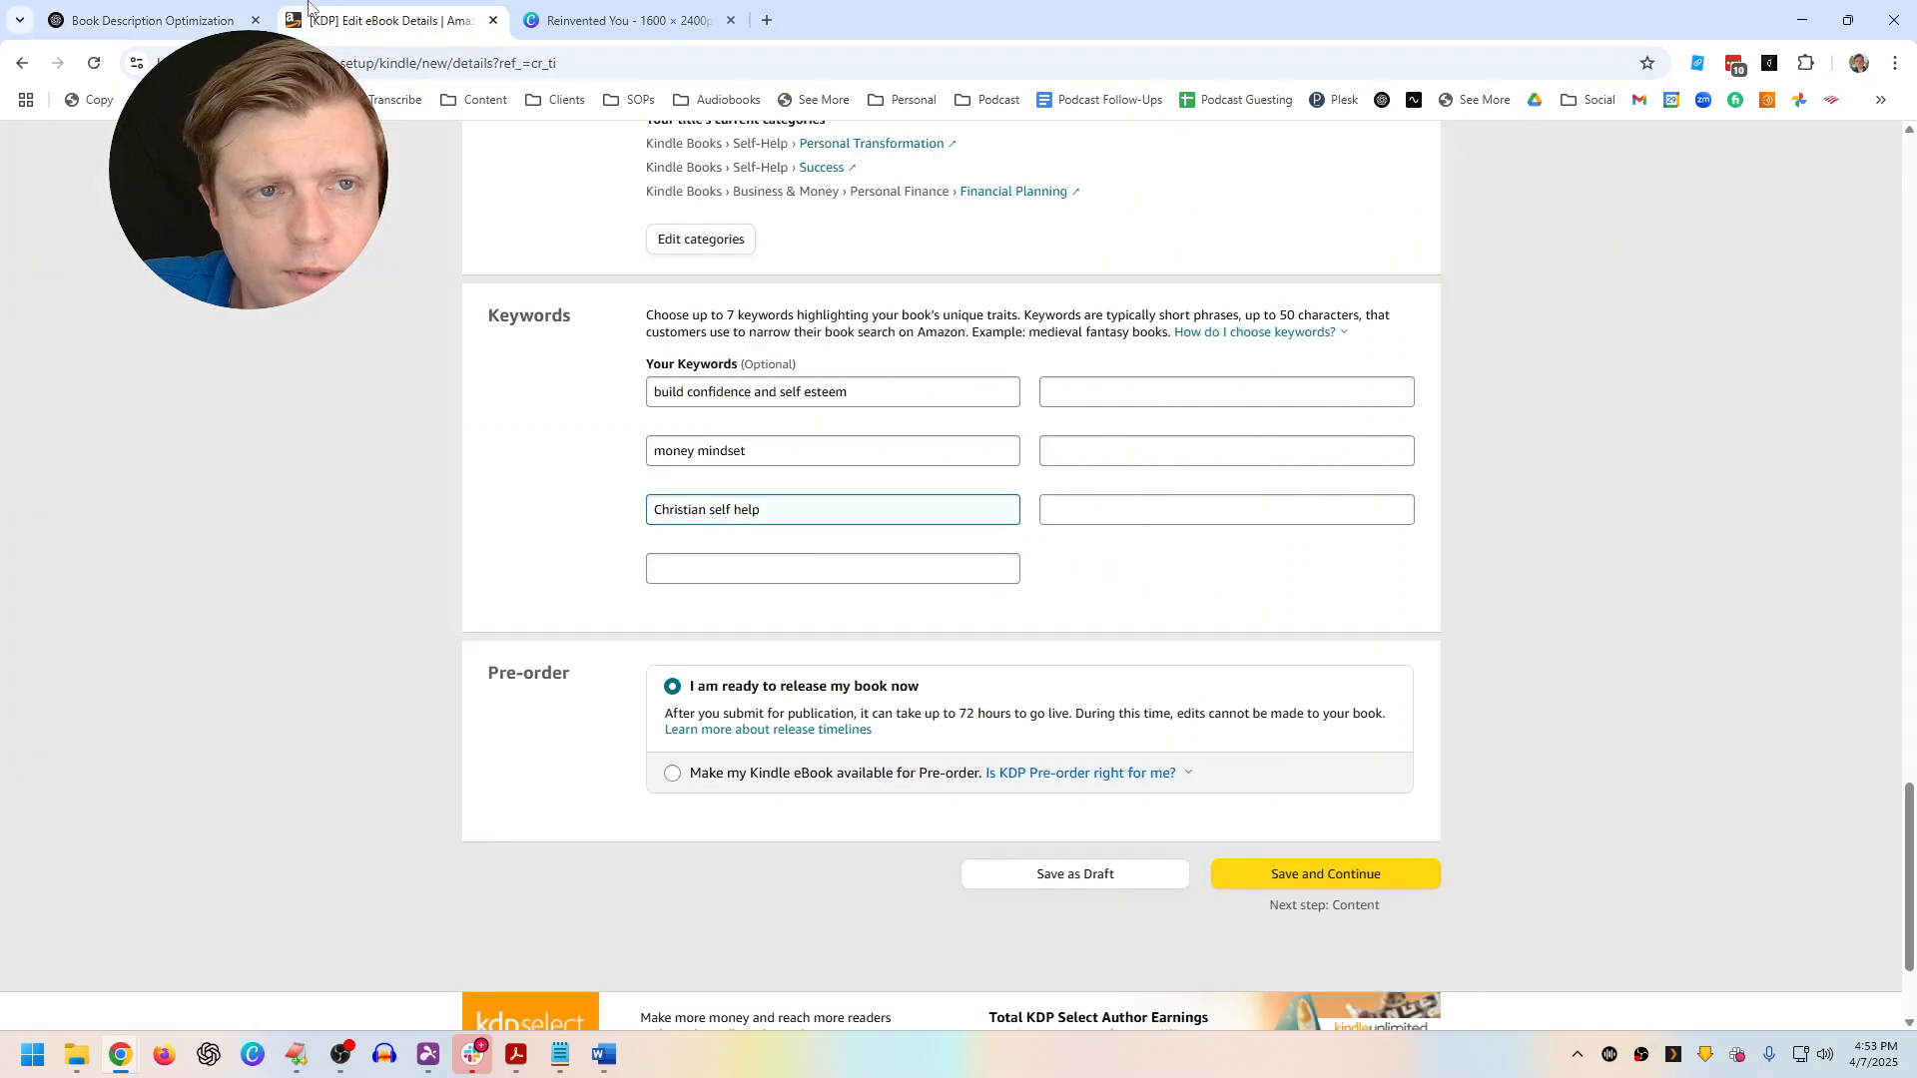
left_click(664, 569)
key("ctrl+v")
Find the Career & Income Alignment keywords earlier in the ChatGPT conversation and copy "career transition" into the second column's first KDP keyword field
left_click(150, 20)
scroll(861, 496, "up", 10)
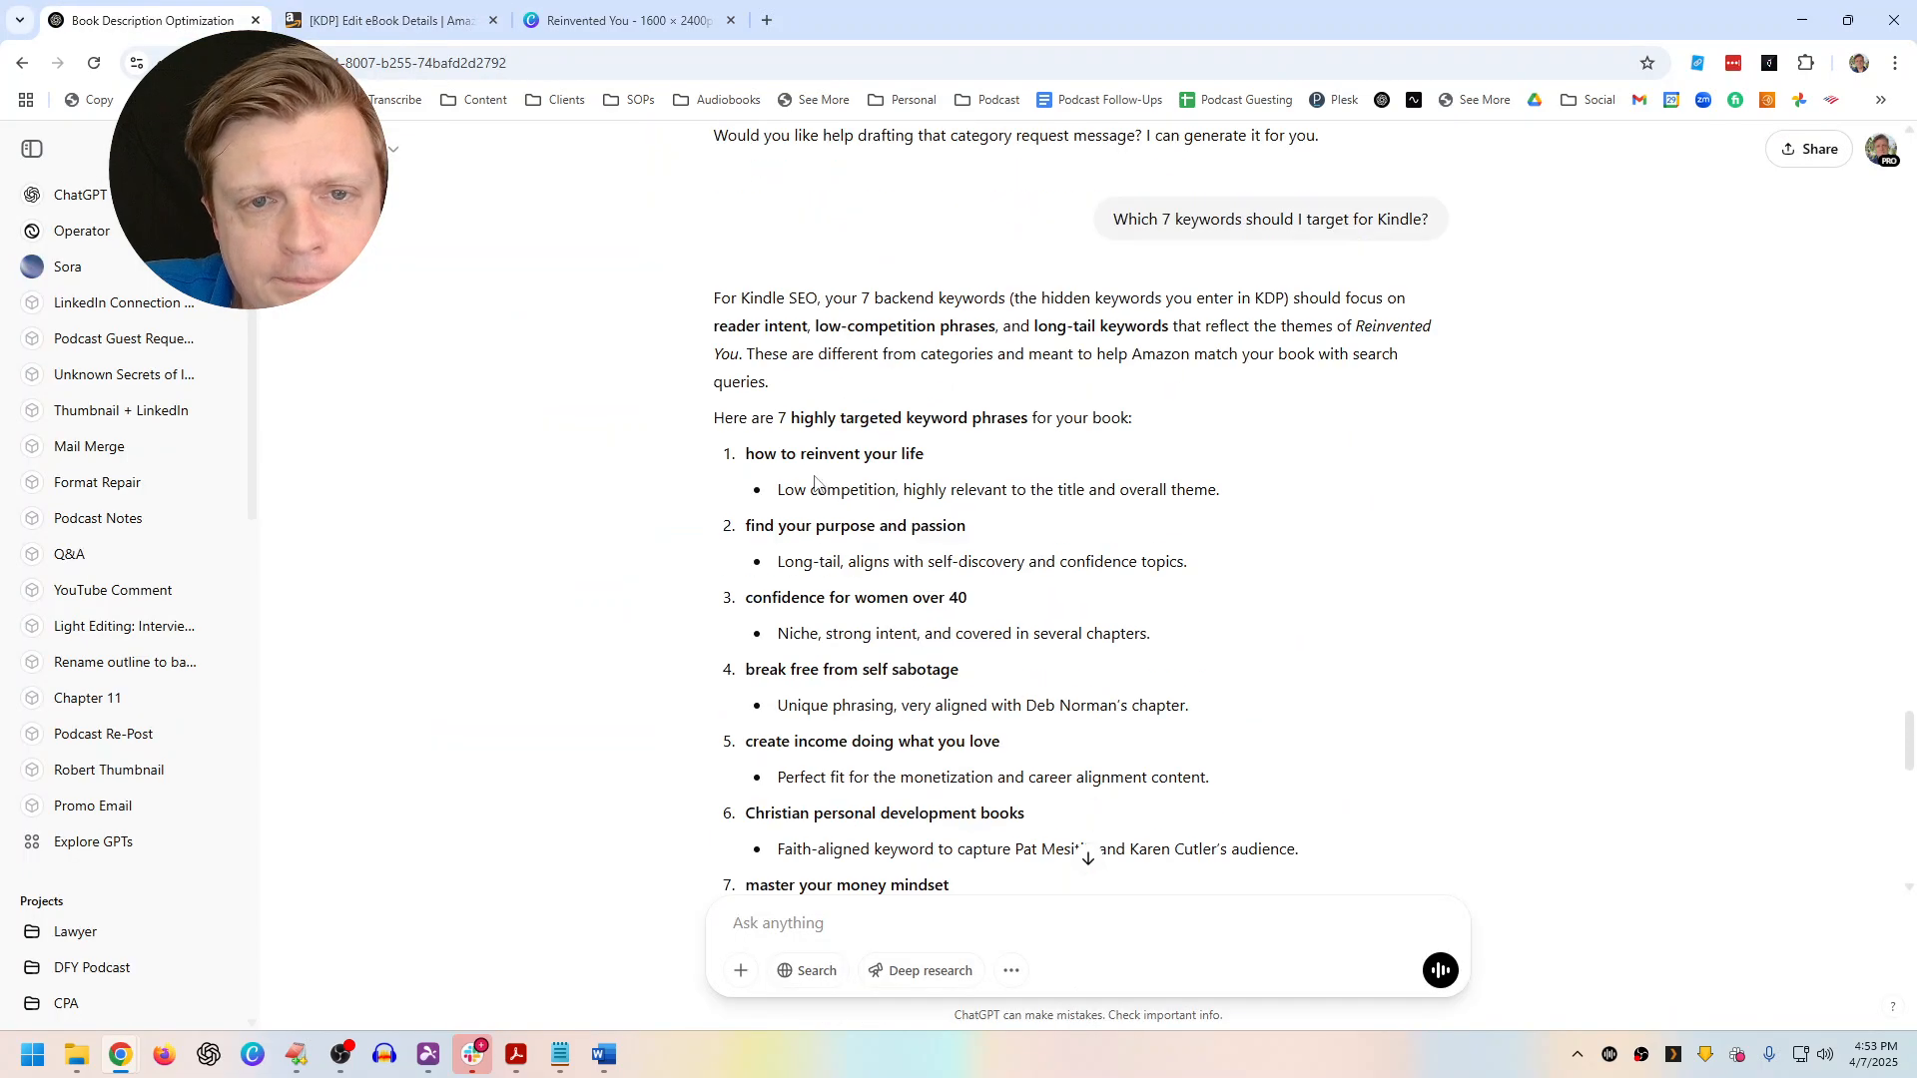
scroll(861, 496, "up", 15)
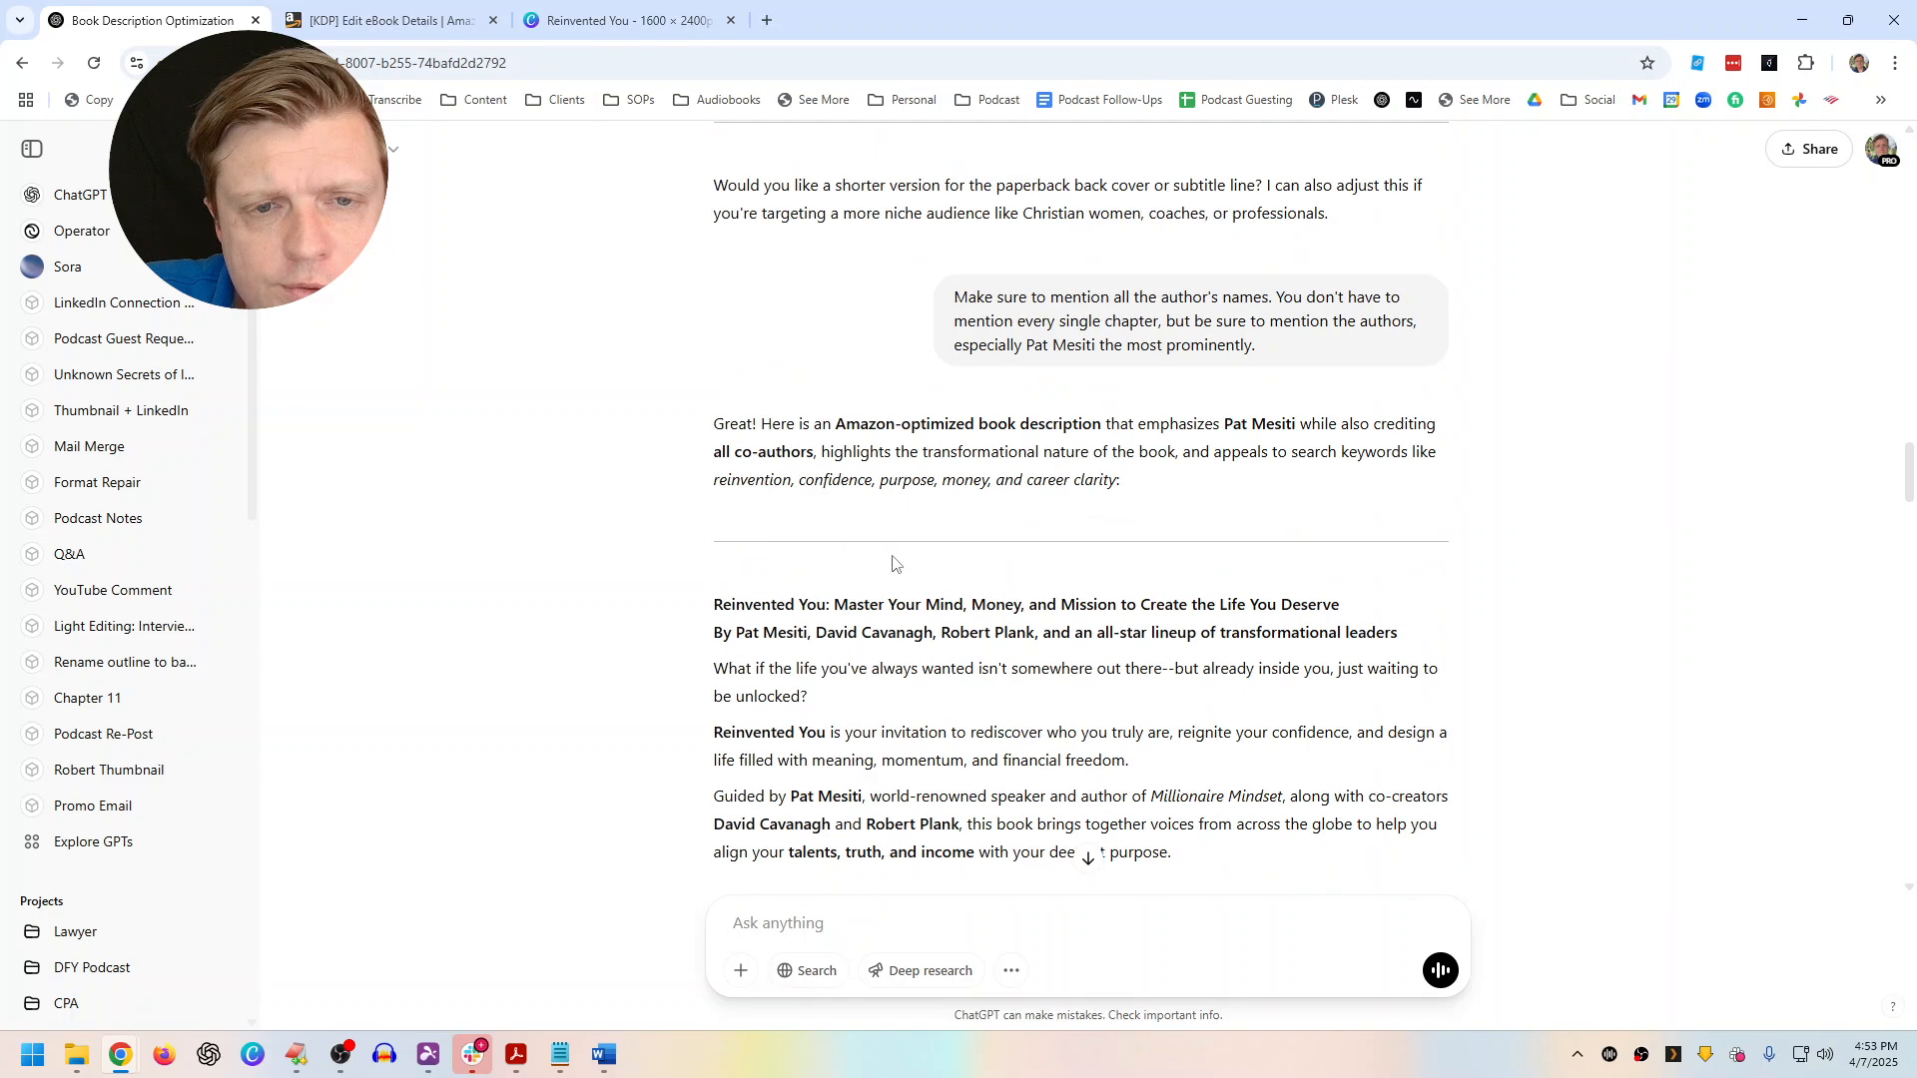
scroll(894, 572, "up", 15)
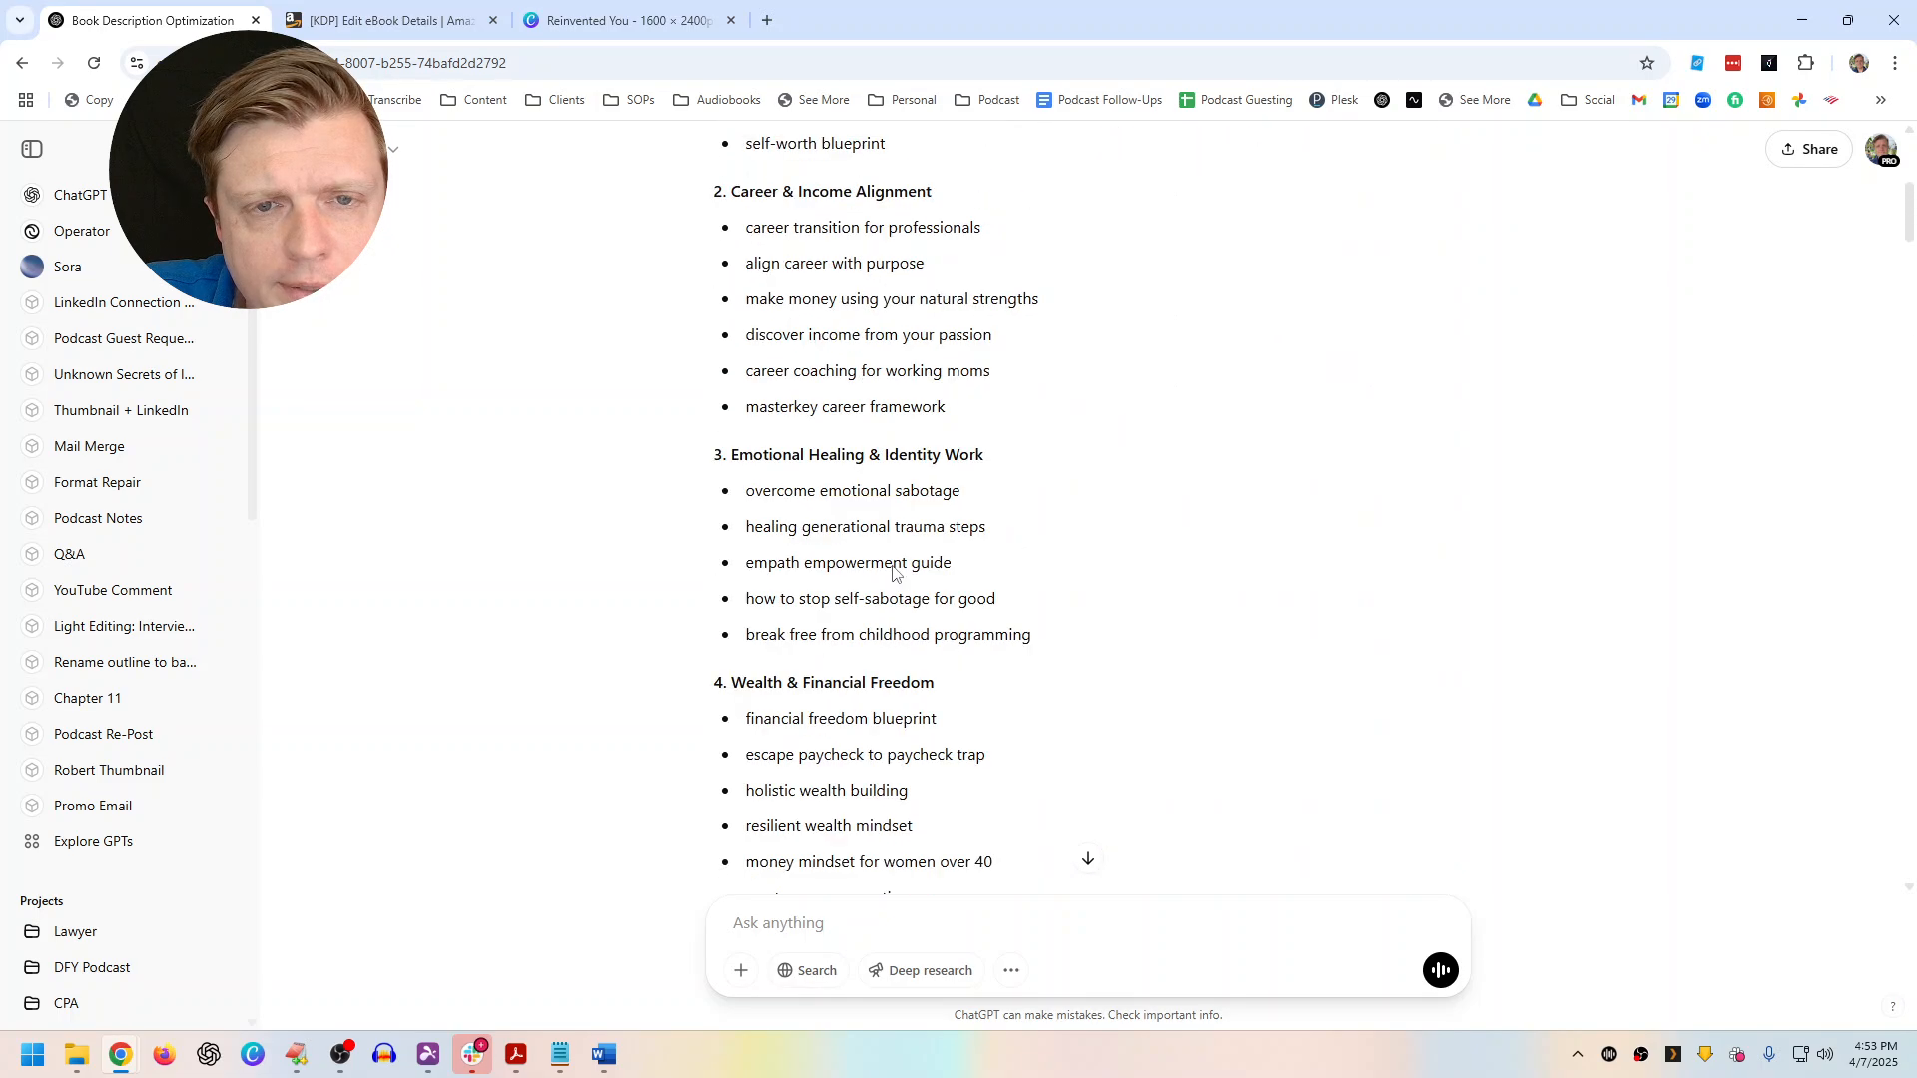
scroll(848, 442, "up", 2)
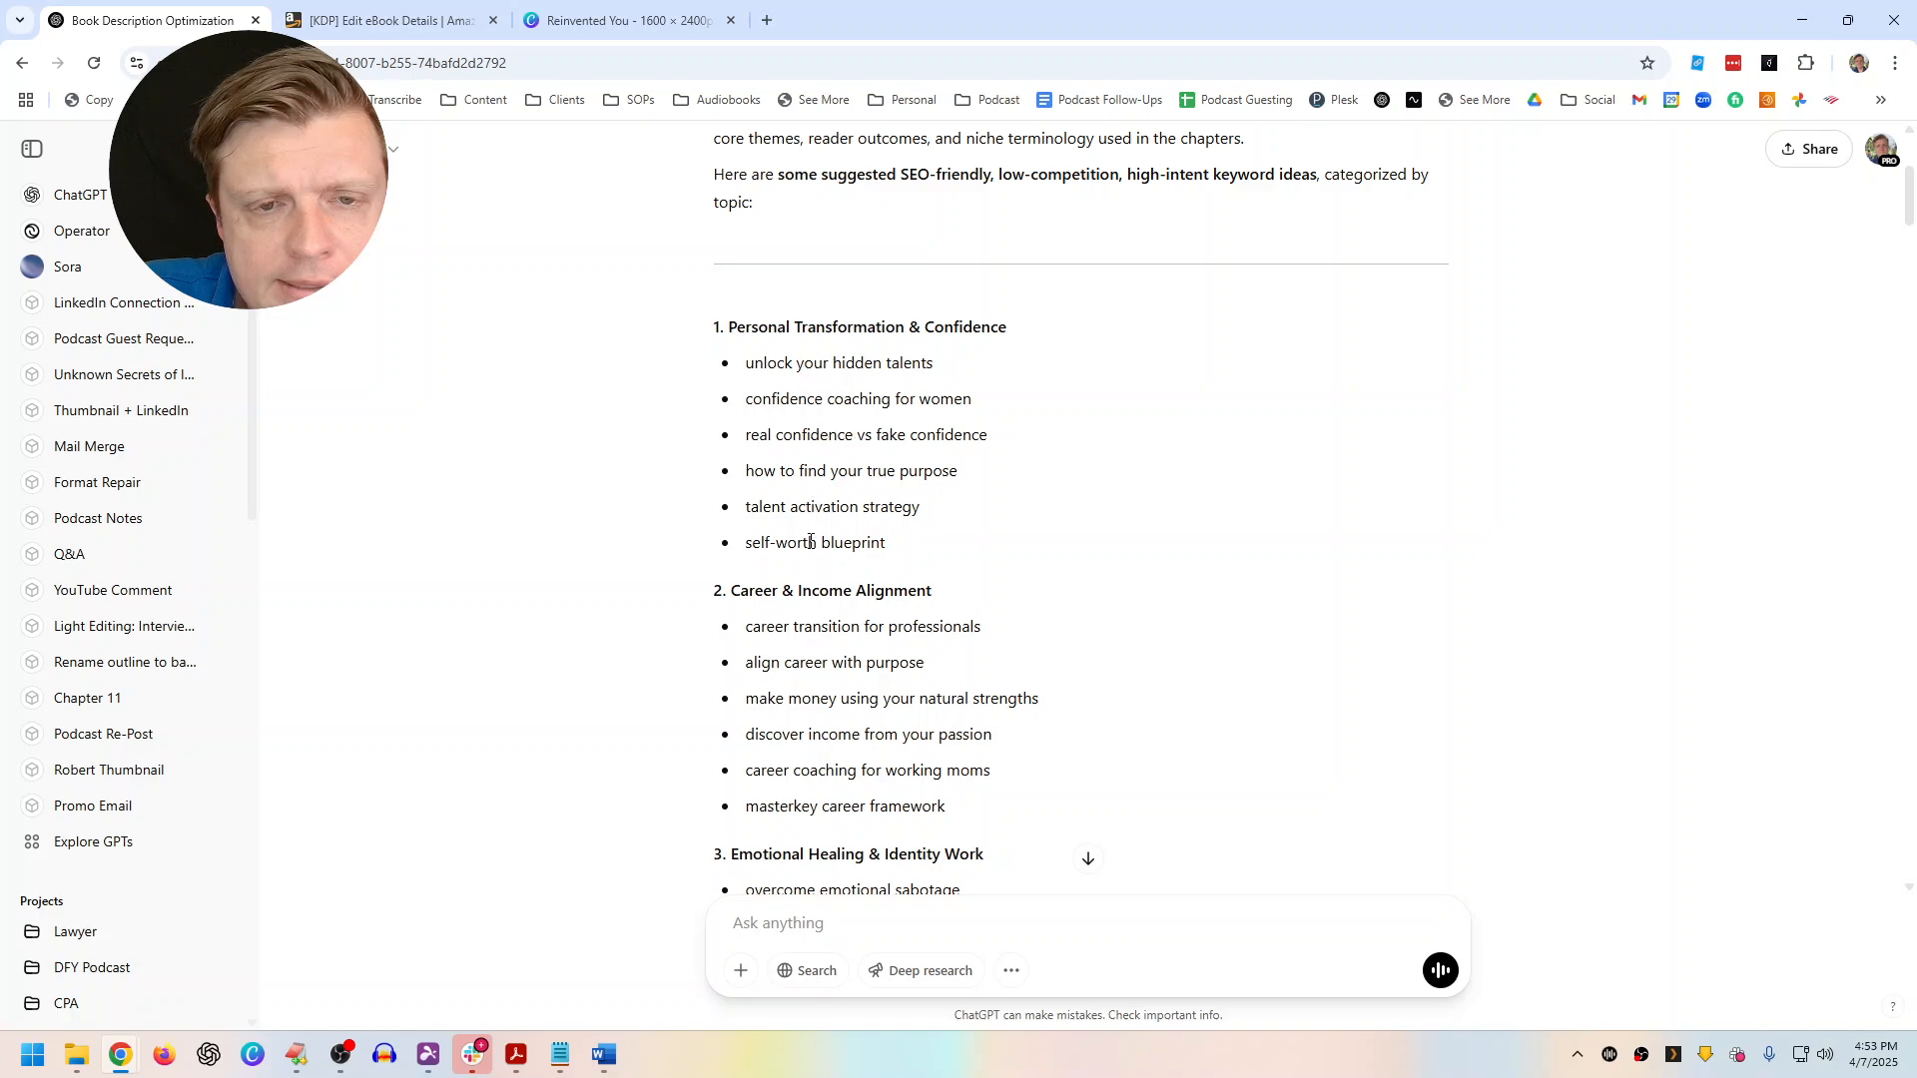
scroll(811, 541, "down", 2)
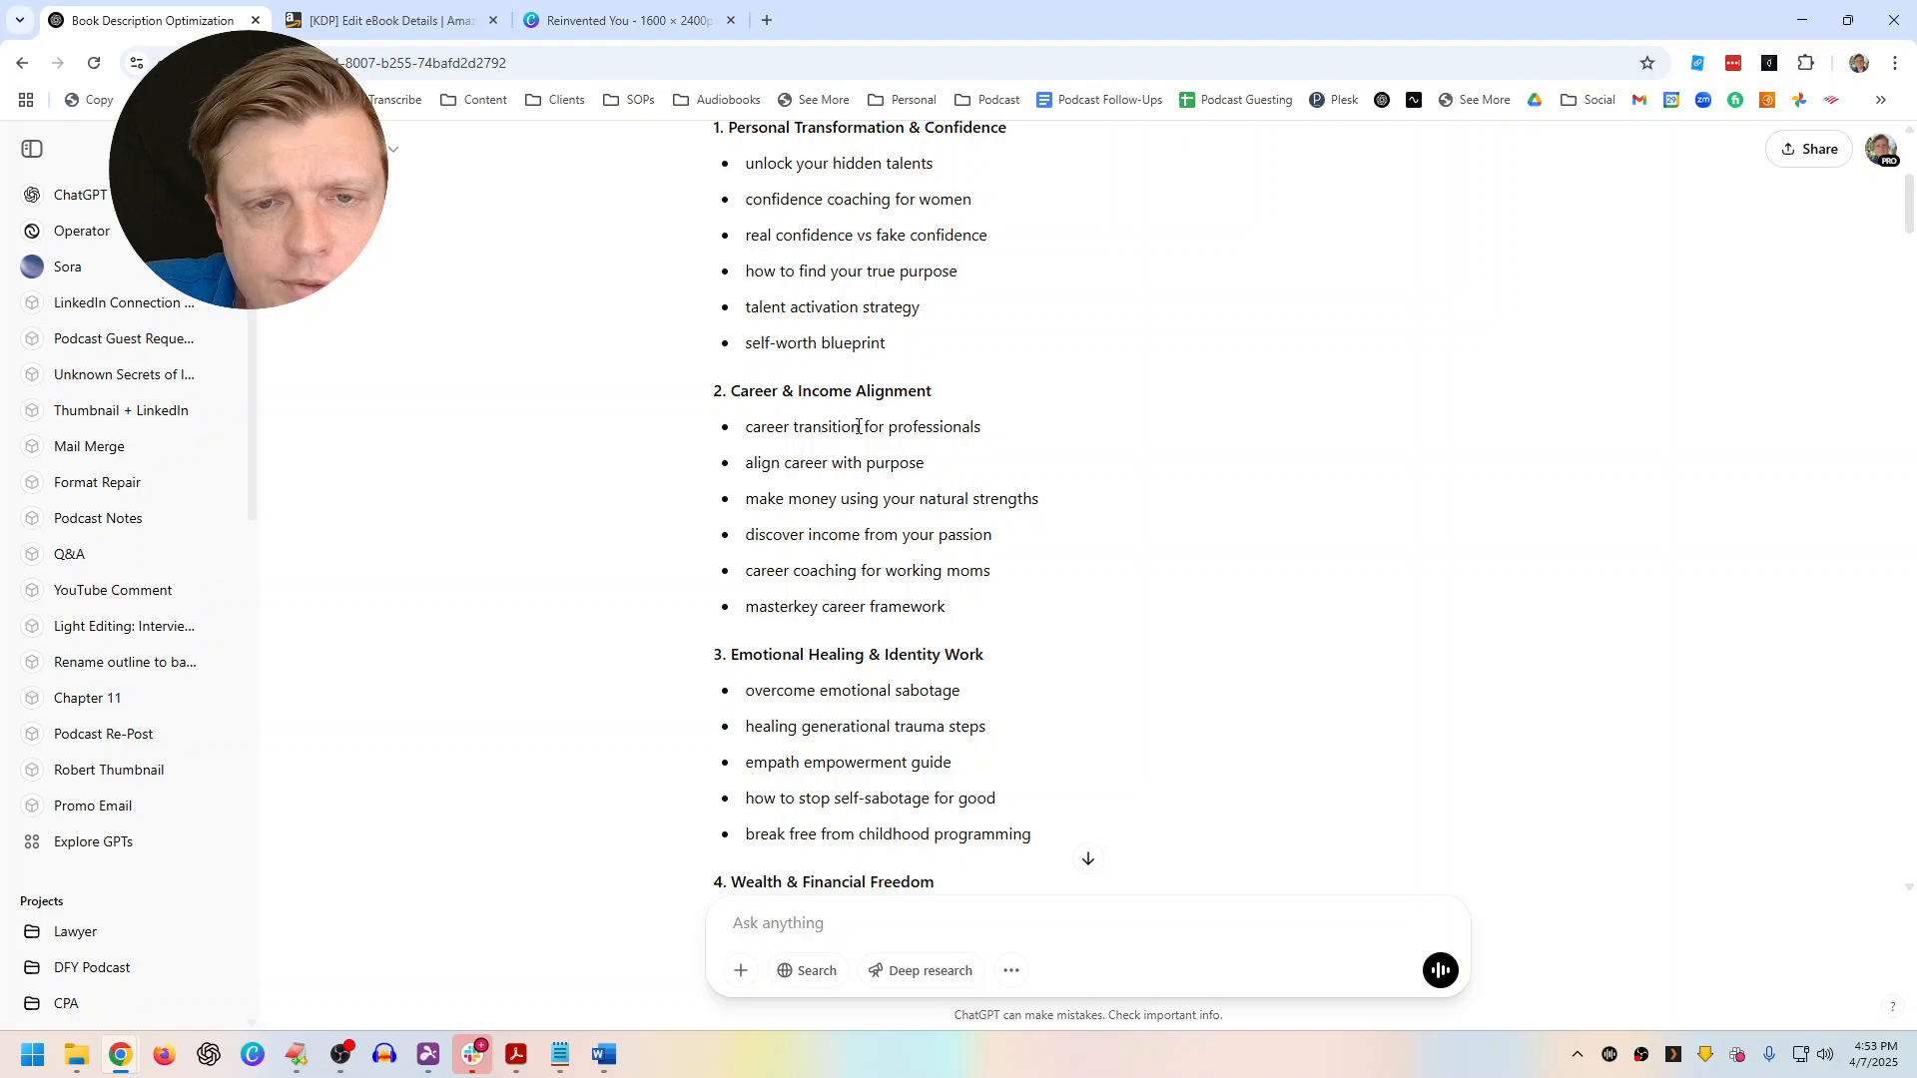
left_click_drag(858, 428, 747, 428)
key("ctrl+c")
key("ctrl+Tab")
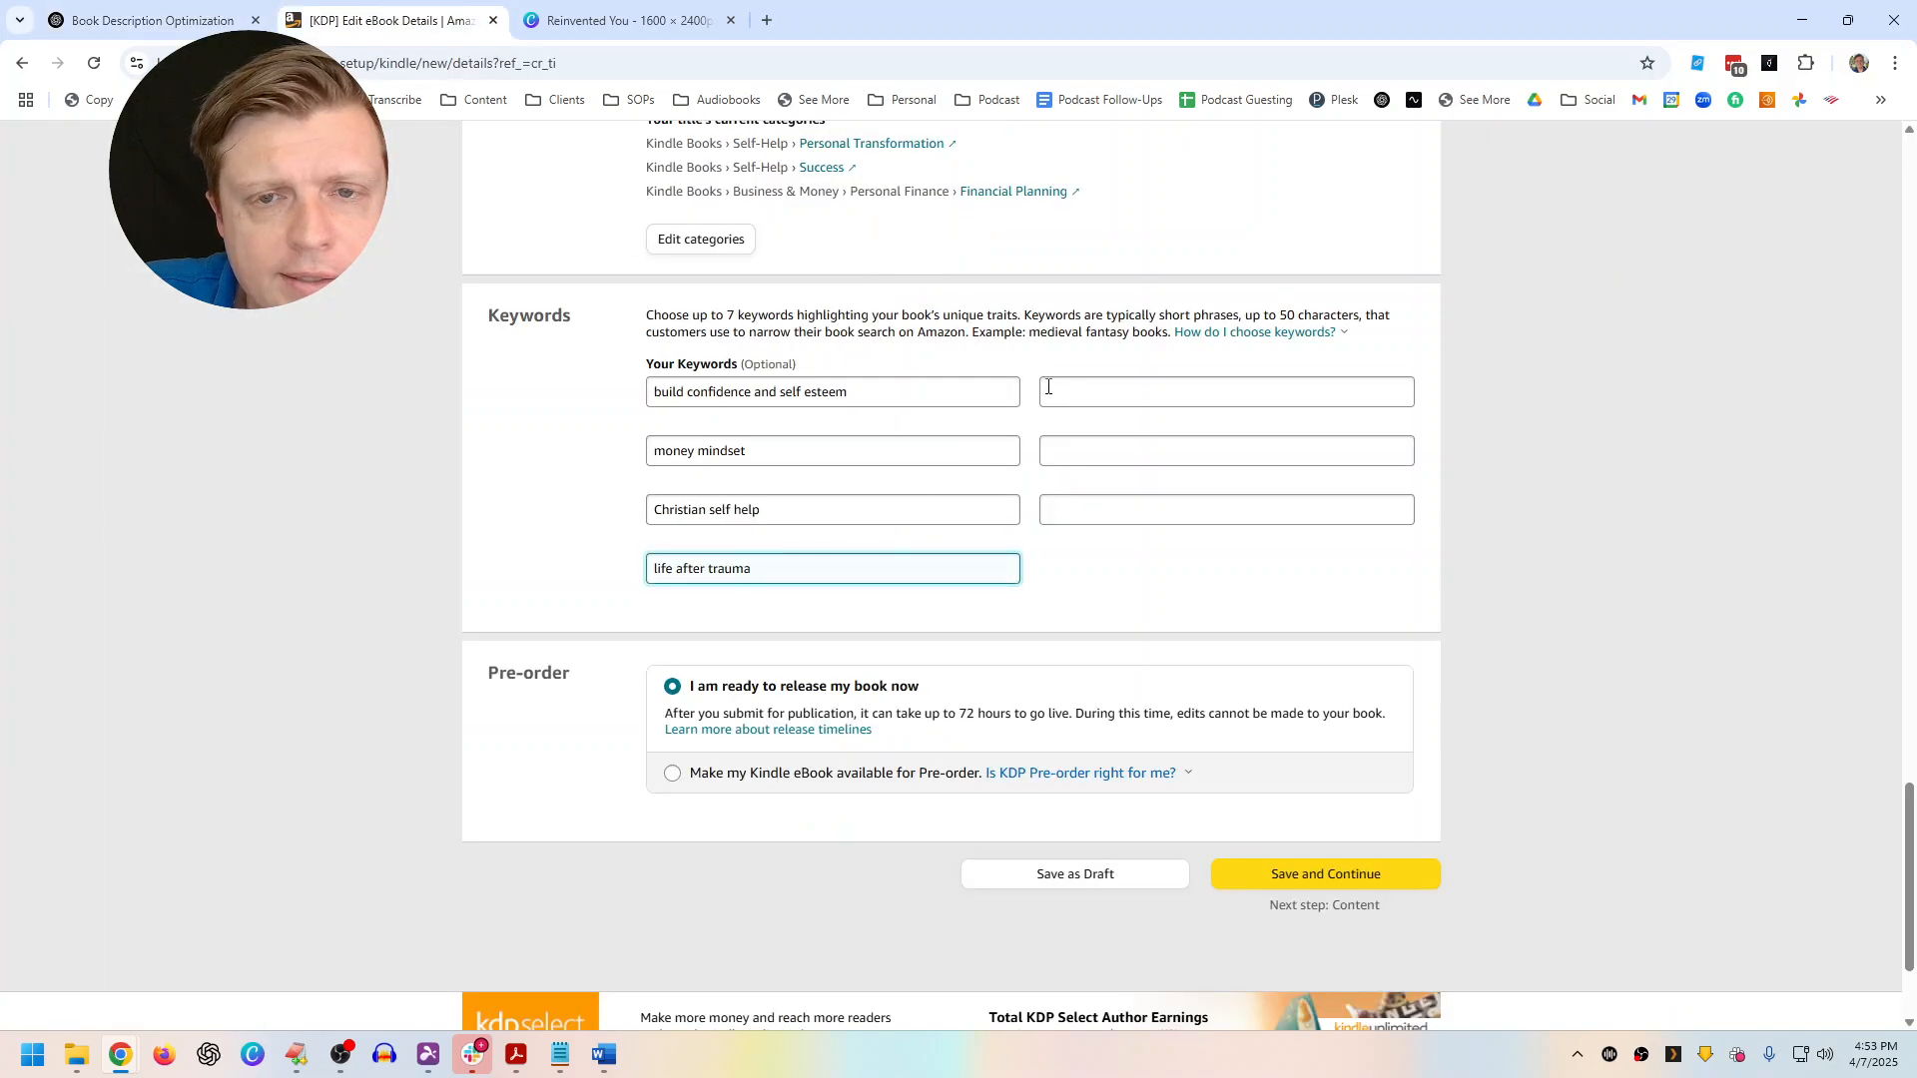
left_click(1048, 391)
key("ctrl+v")
Copy "money mindset" from ChatGPT's Wealth & Financial Freedom keywords into the KDP keyword field below "career transition"
left_click(149, 20)
scroll(849, 596, "down", 3)
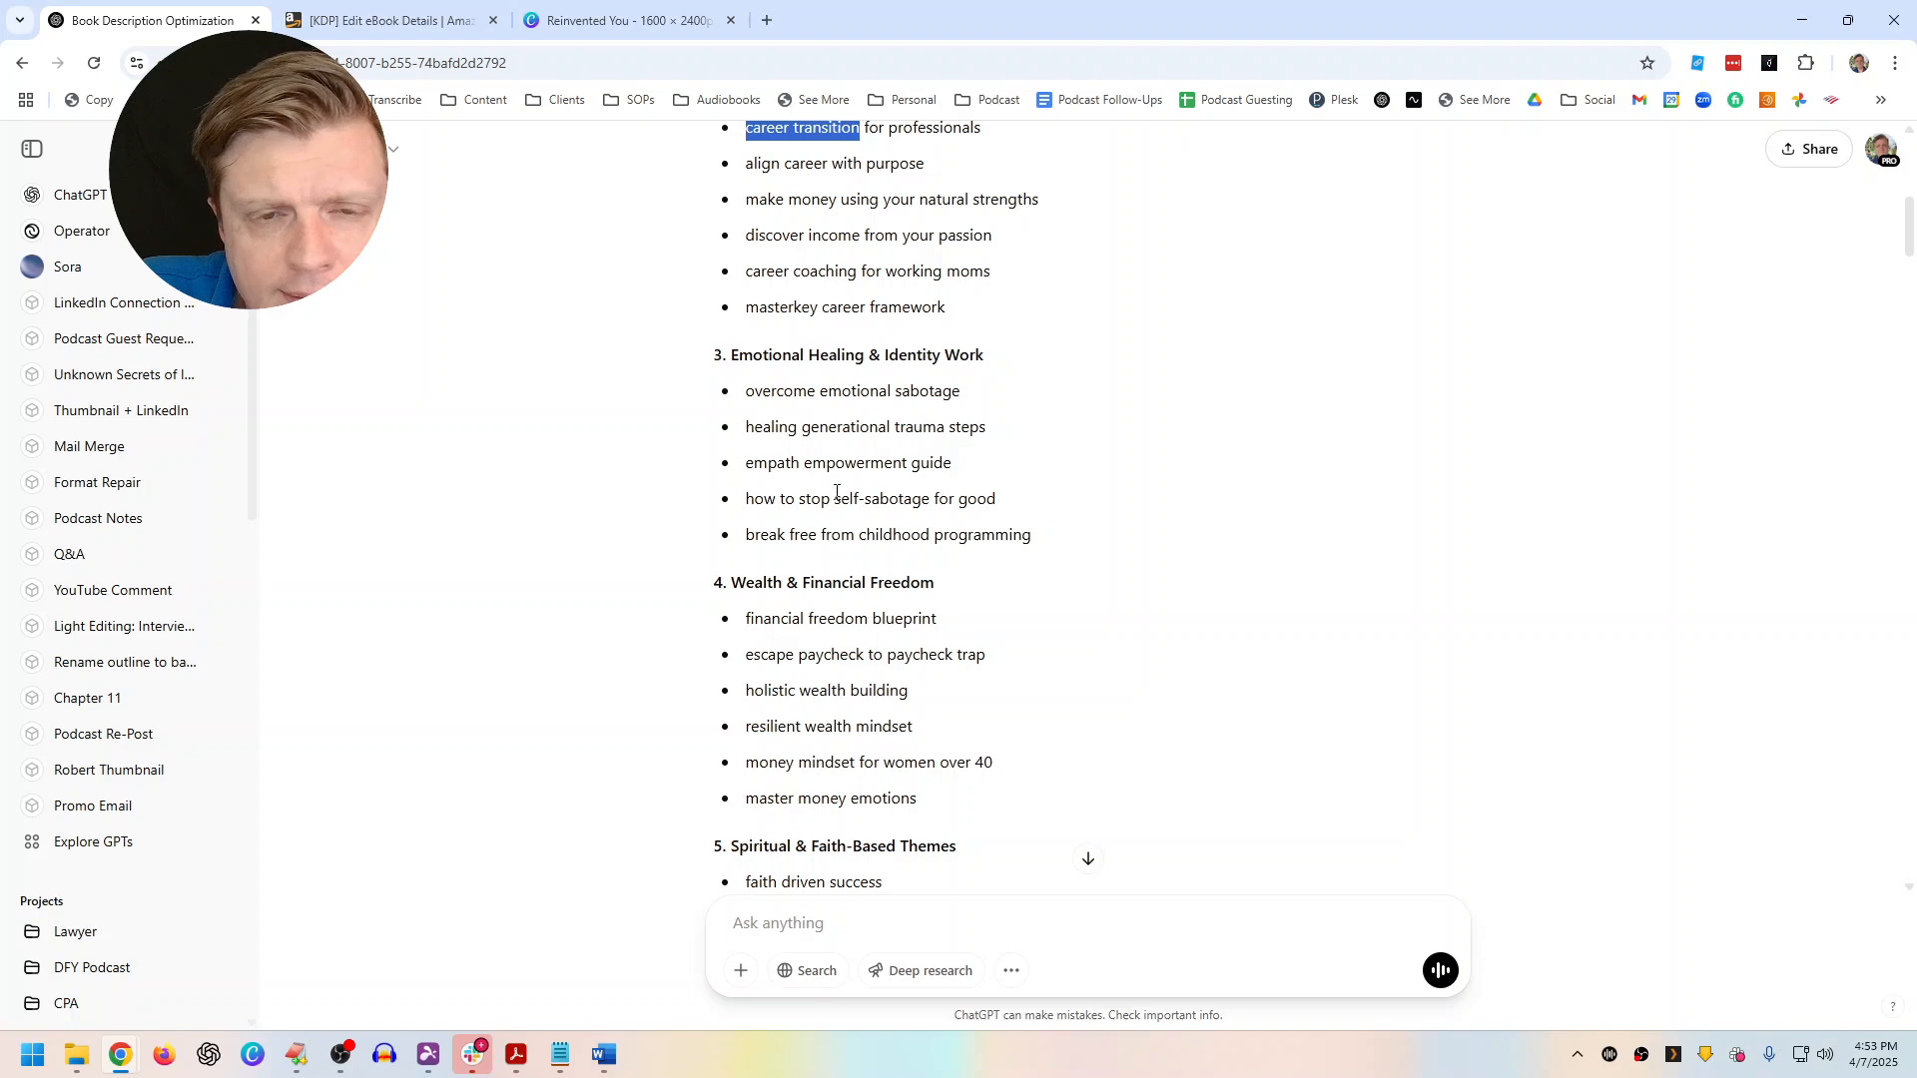
scroll(839, 553, "down", 2)
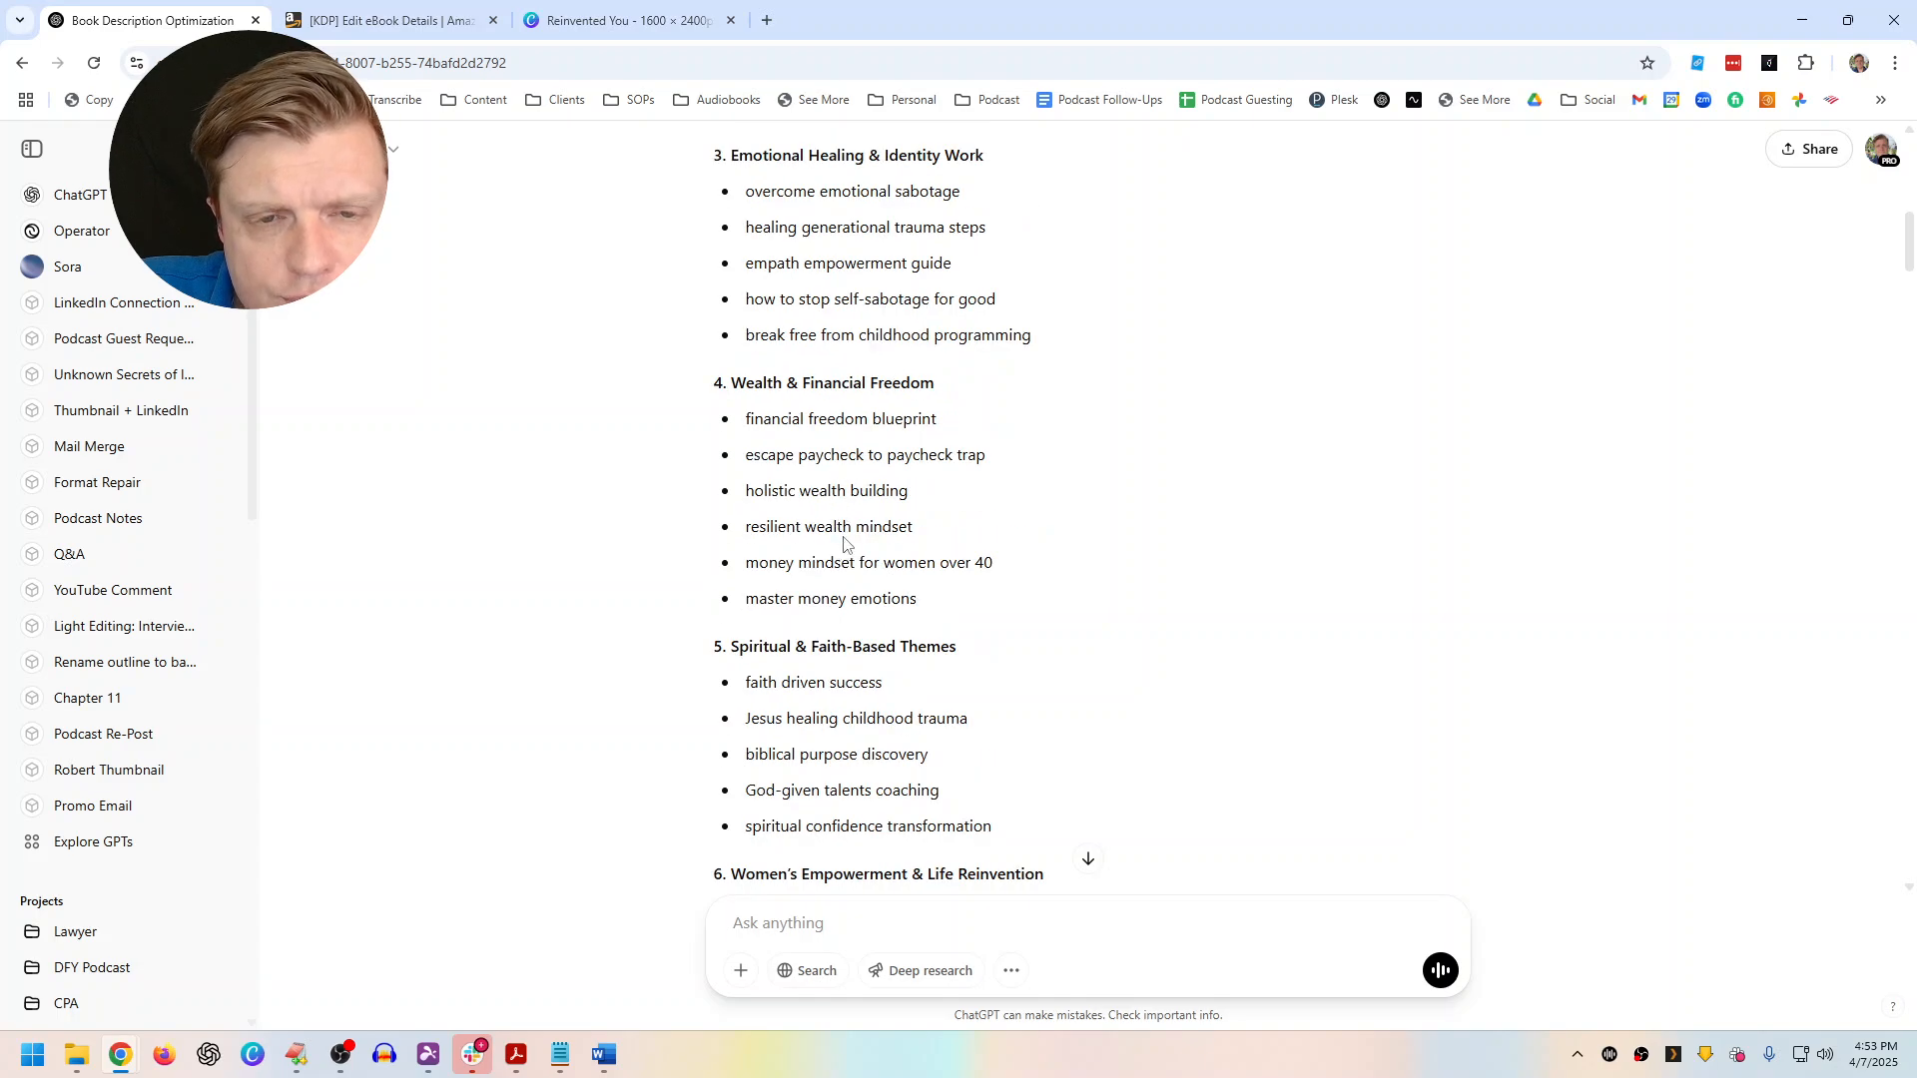
scroll(846, 546, "down", 1)
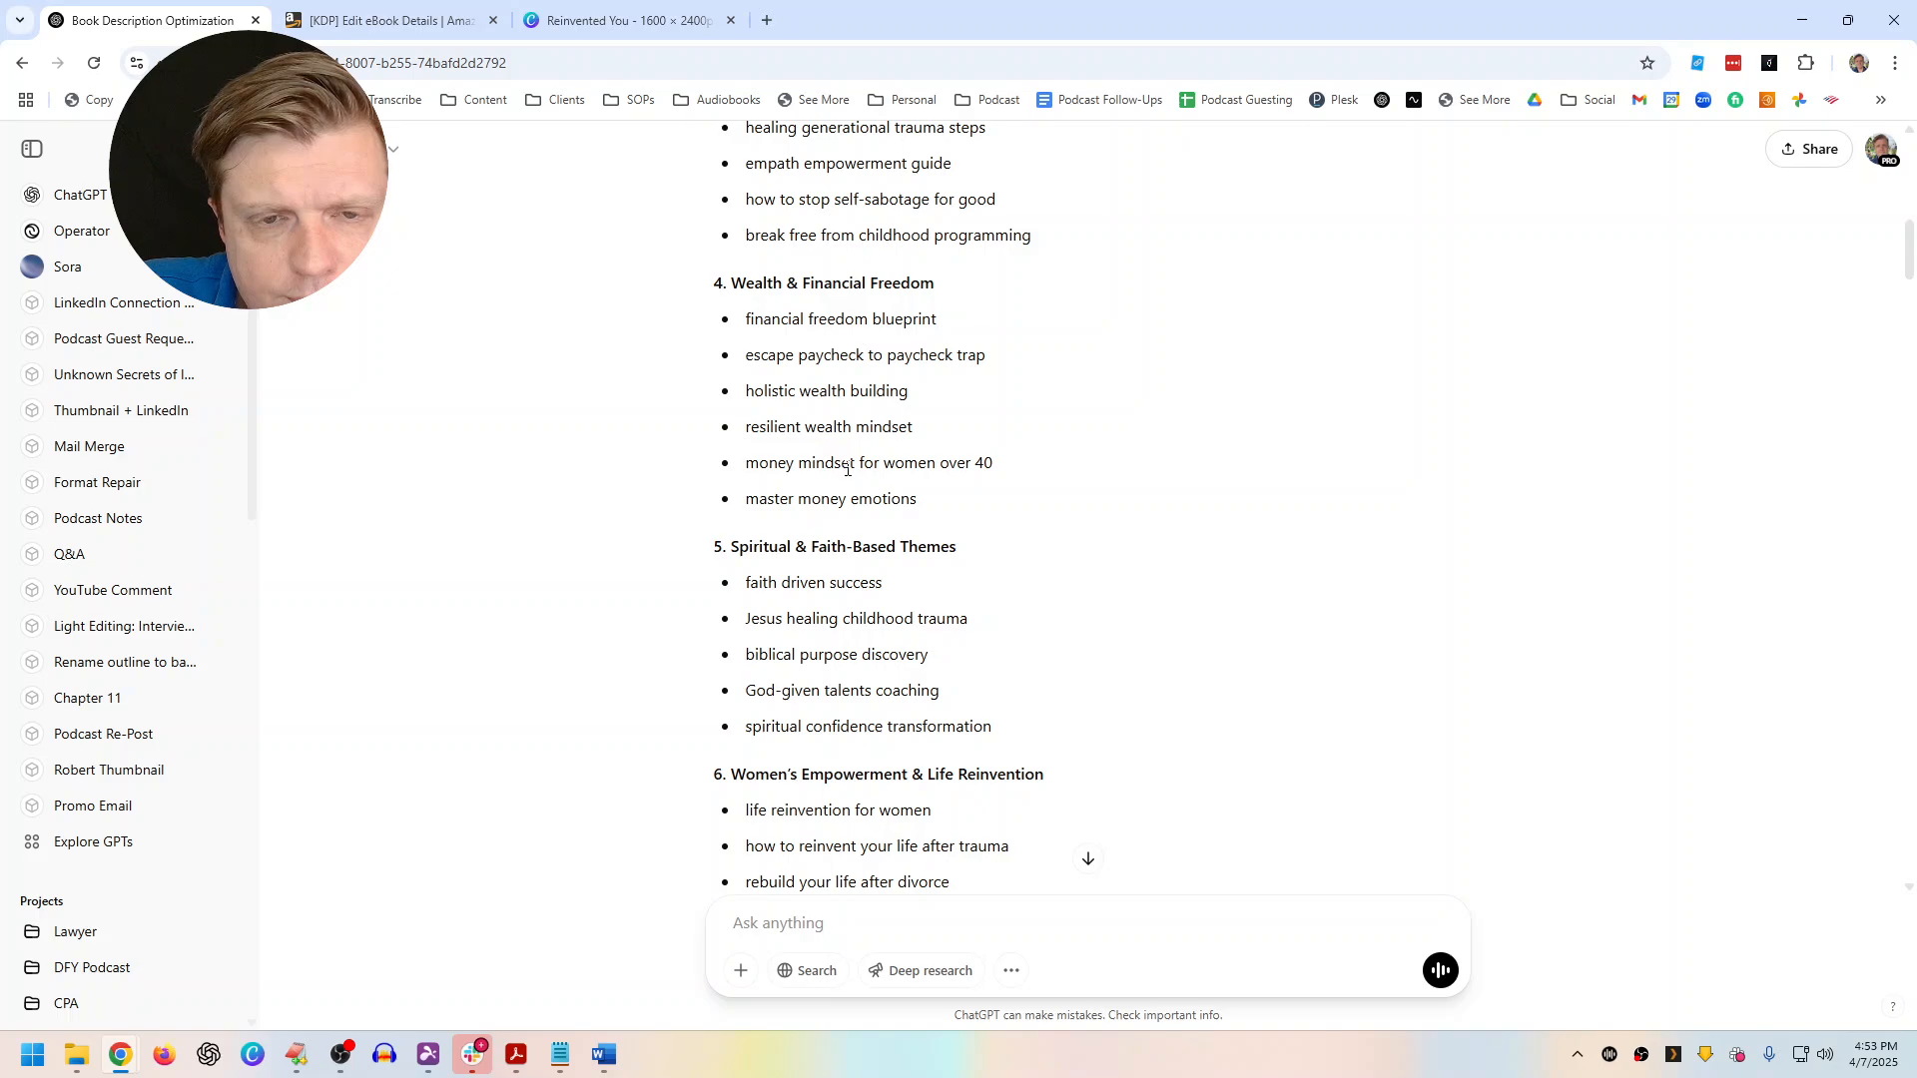
left_click_drag(855, 465, 746, 466)
key("ctrl+c")
key("ctrl+Tab")
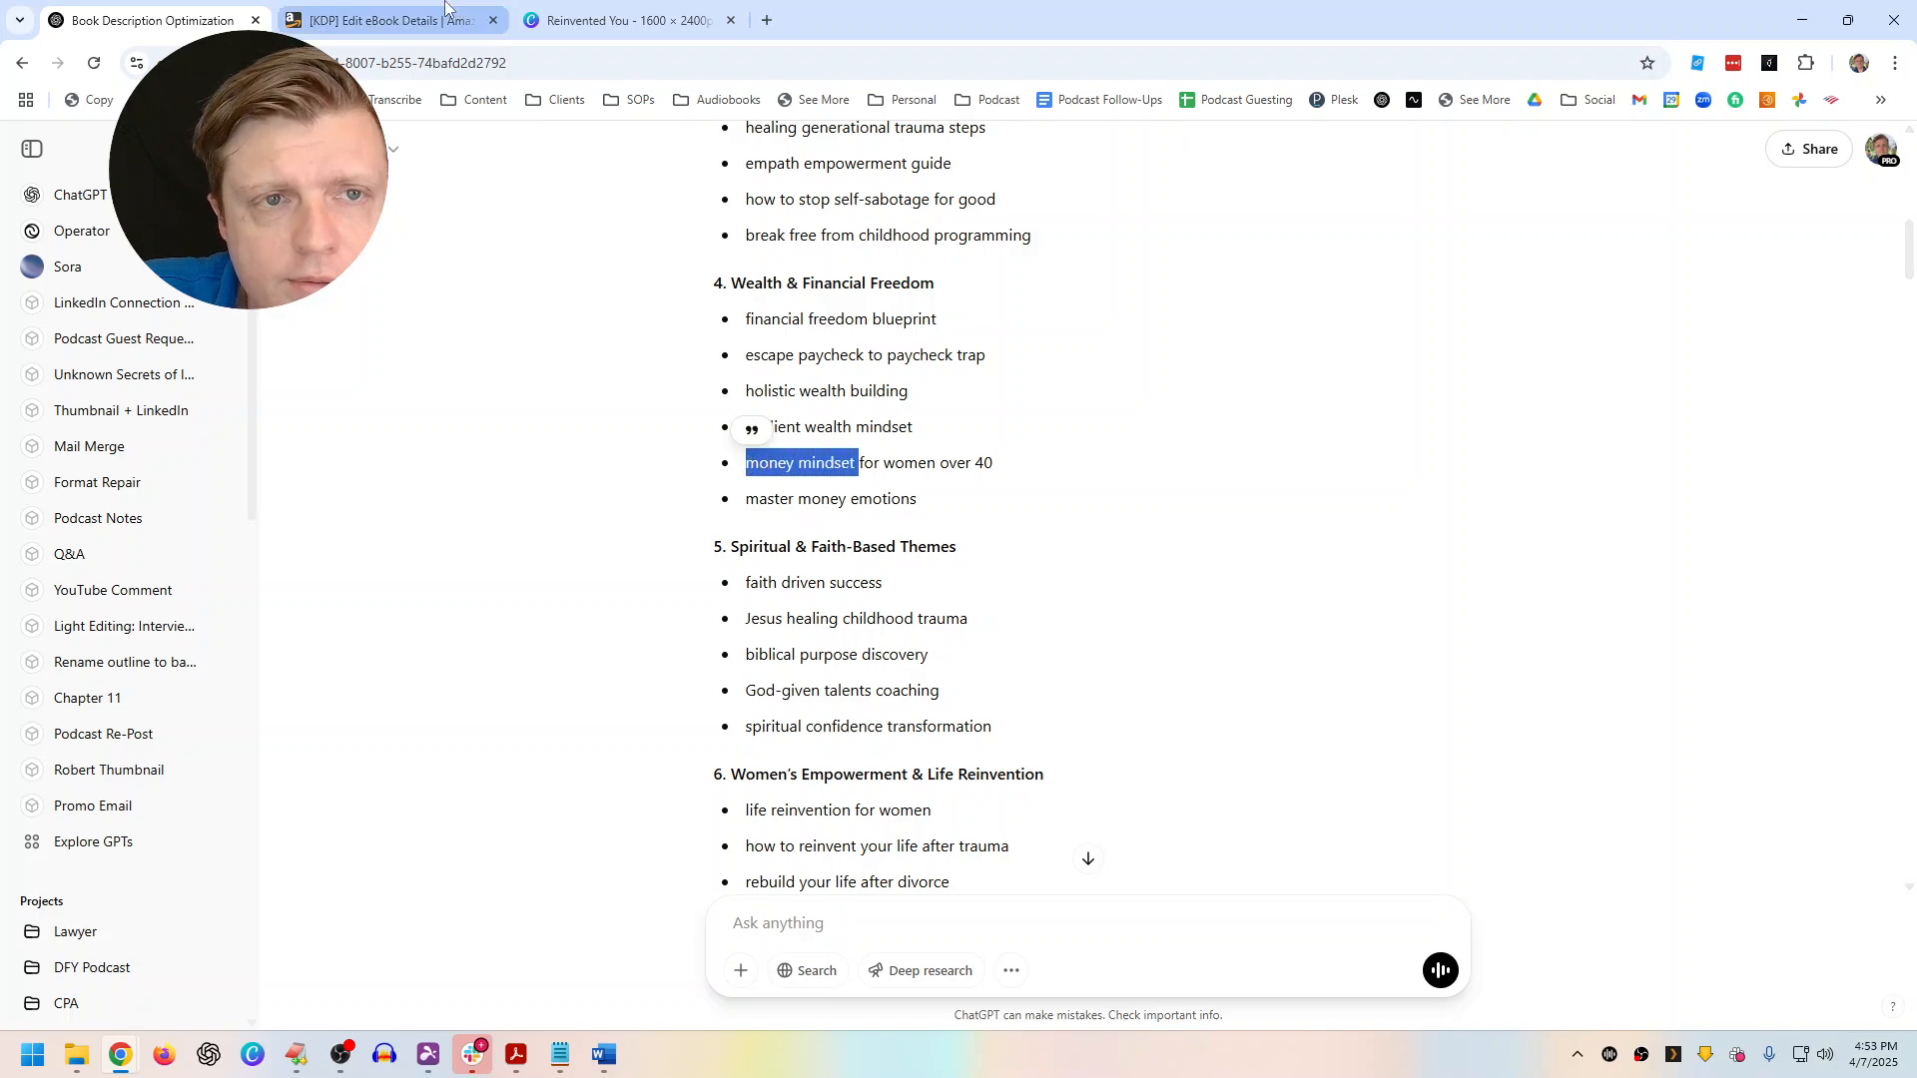
left_click(1090, 440)
key("ctrl+v")
Copy "emotional resilience" from ChatGPT's Thought Leadership & Coaching keywords into the last KDP keyword field, and save the details to continue to Content
key("ctrl+shift+Tab")
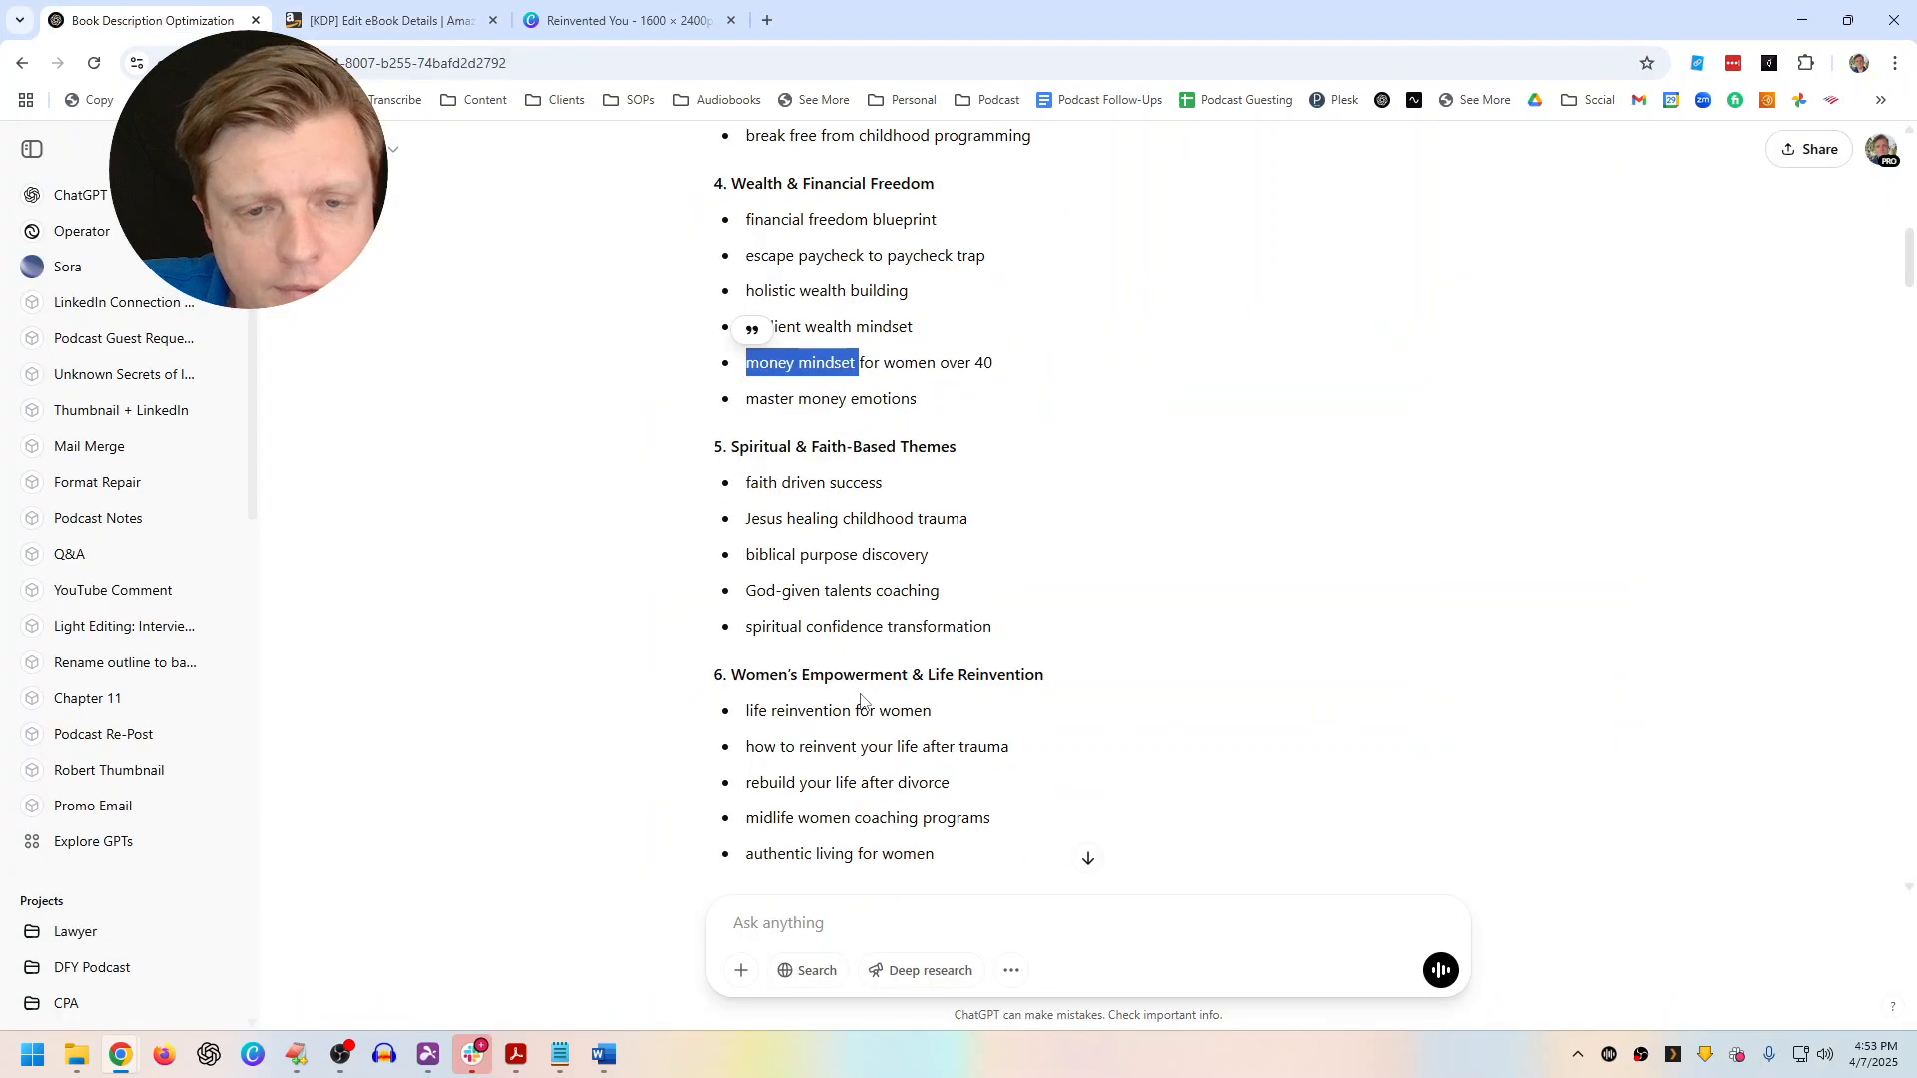
scroll(862, 699, "down", 2)
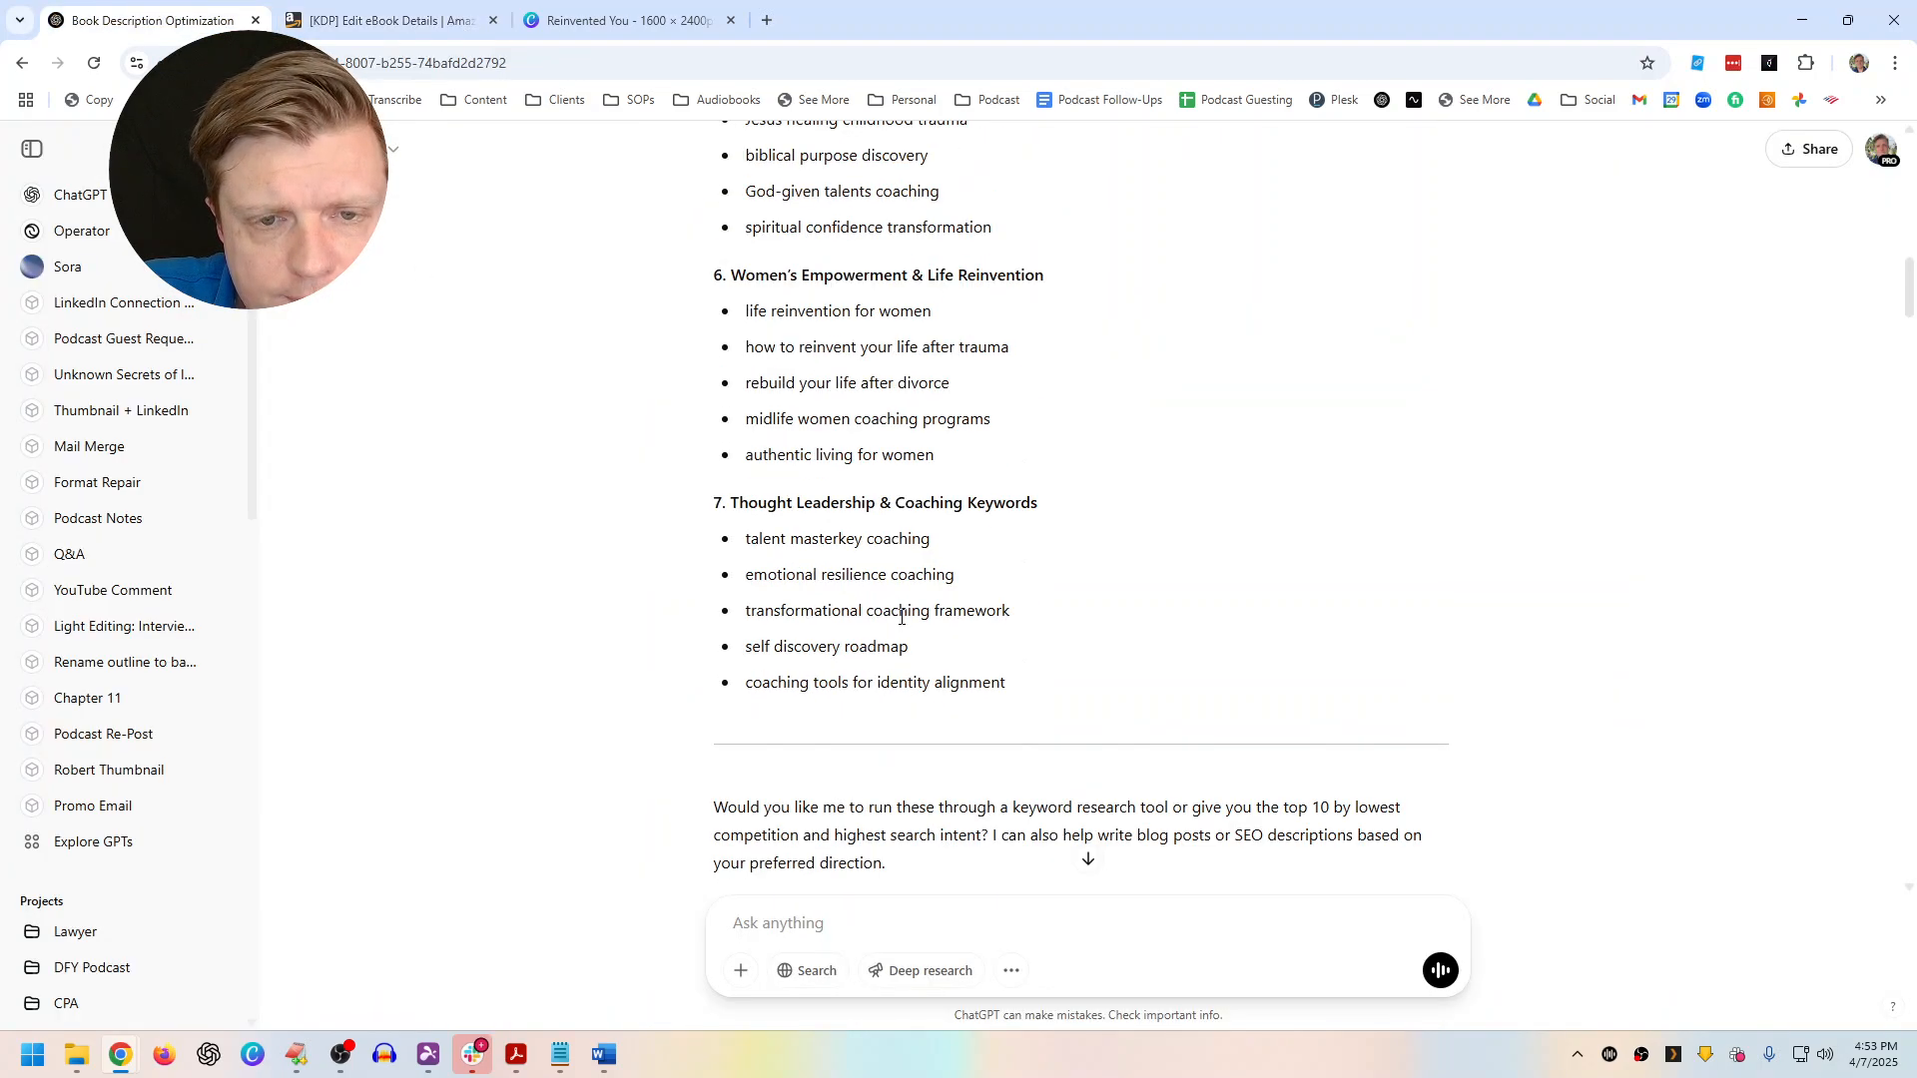
left_click_drag(889, 581, 746, 577)
key("ctrl+c")
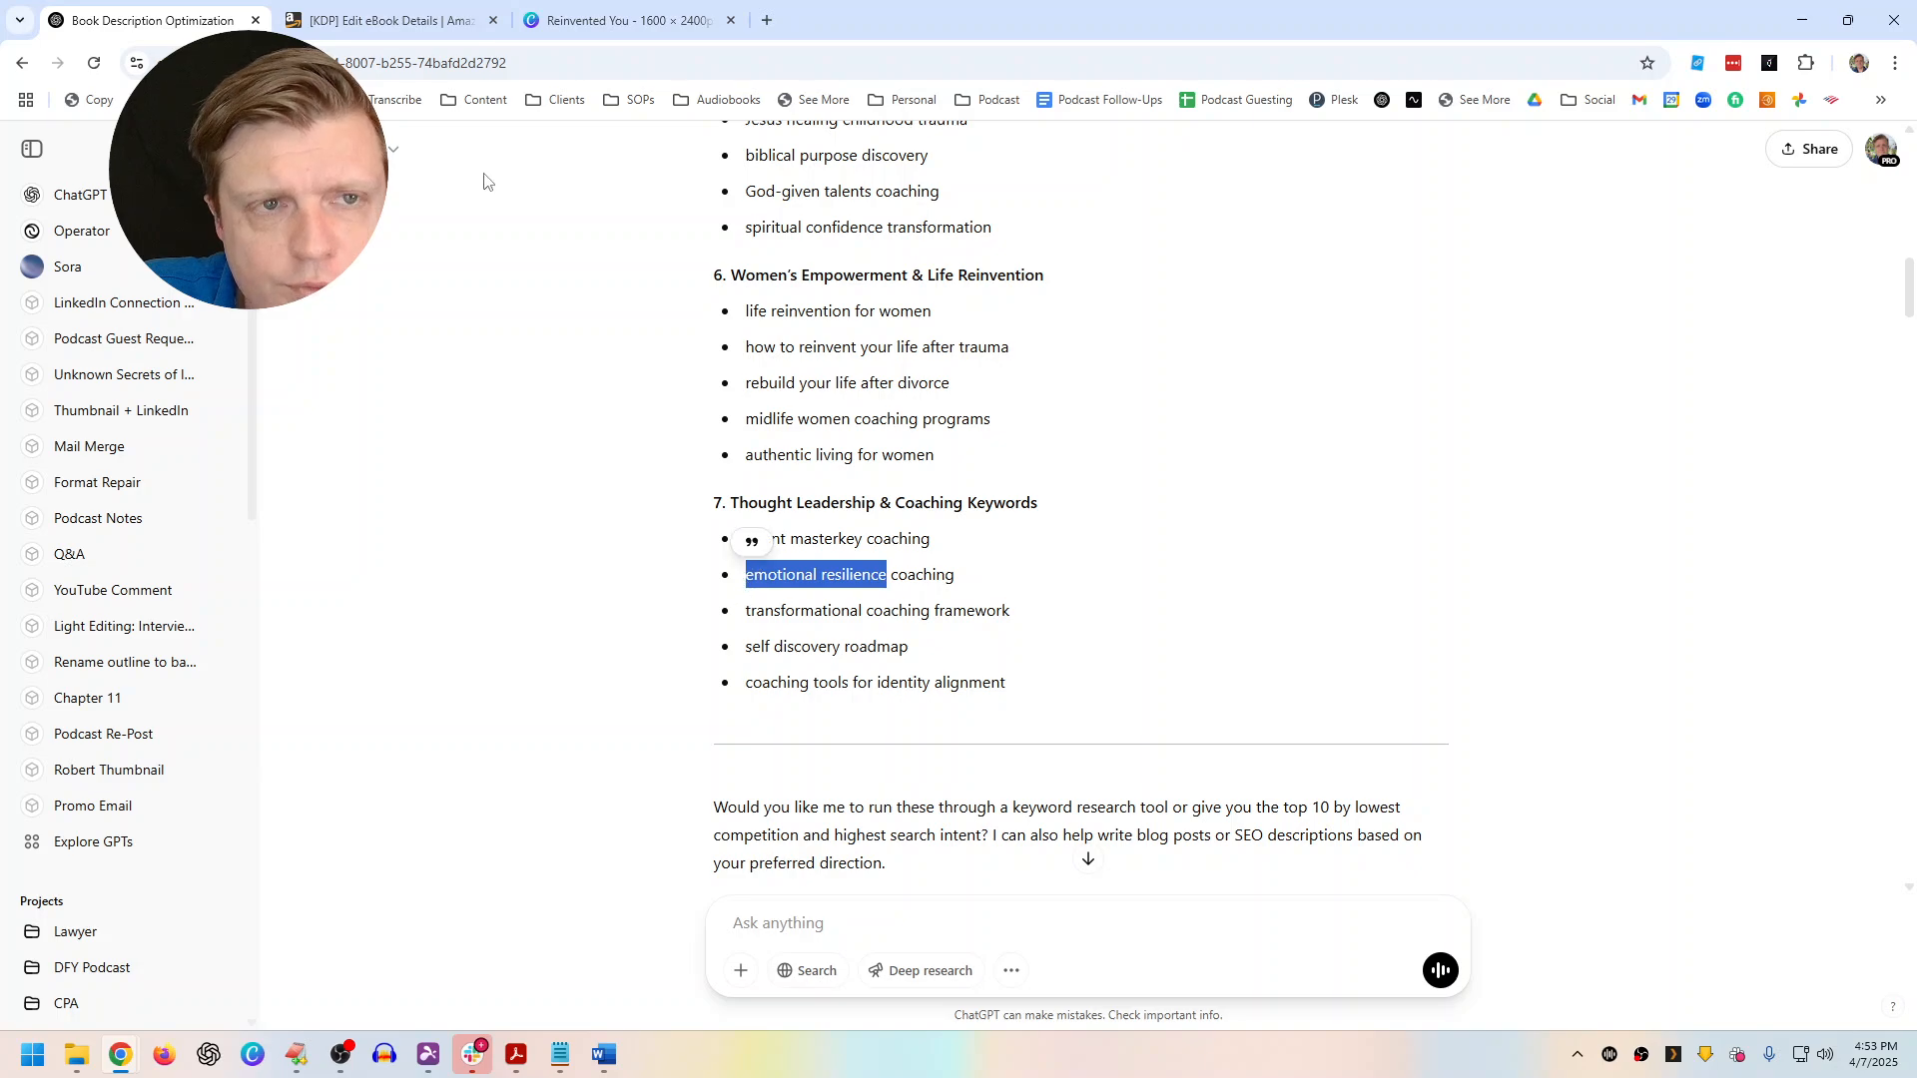
key("ctrl+Tab")
left_click(1082, 509)
key("ctrl+v")
left_click(1316, 871)
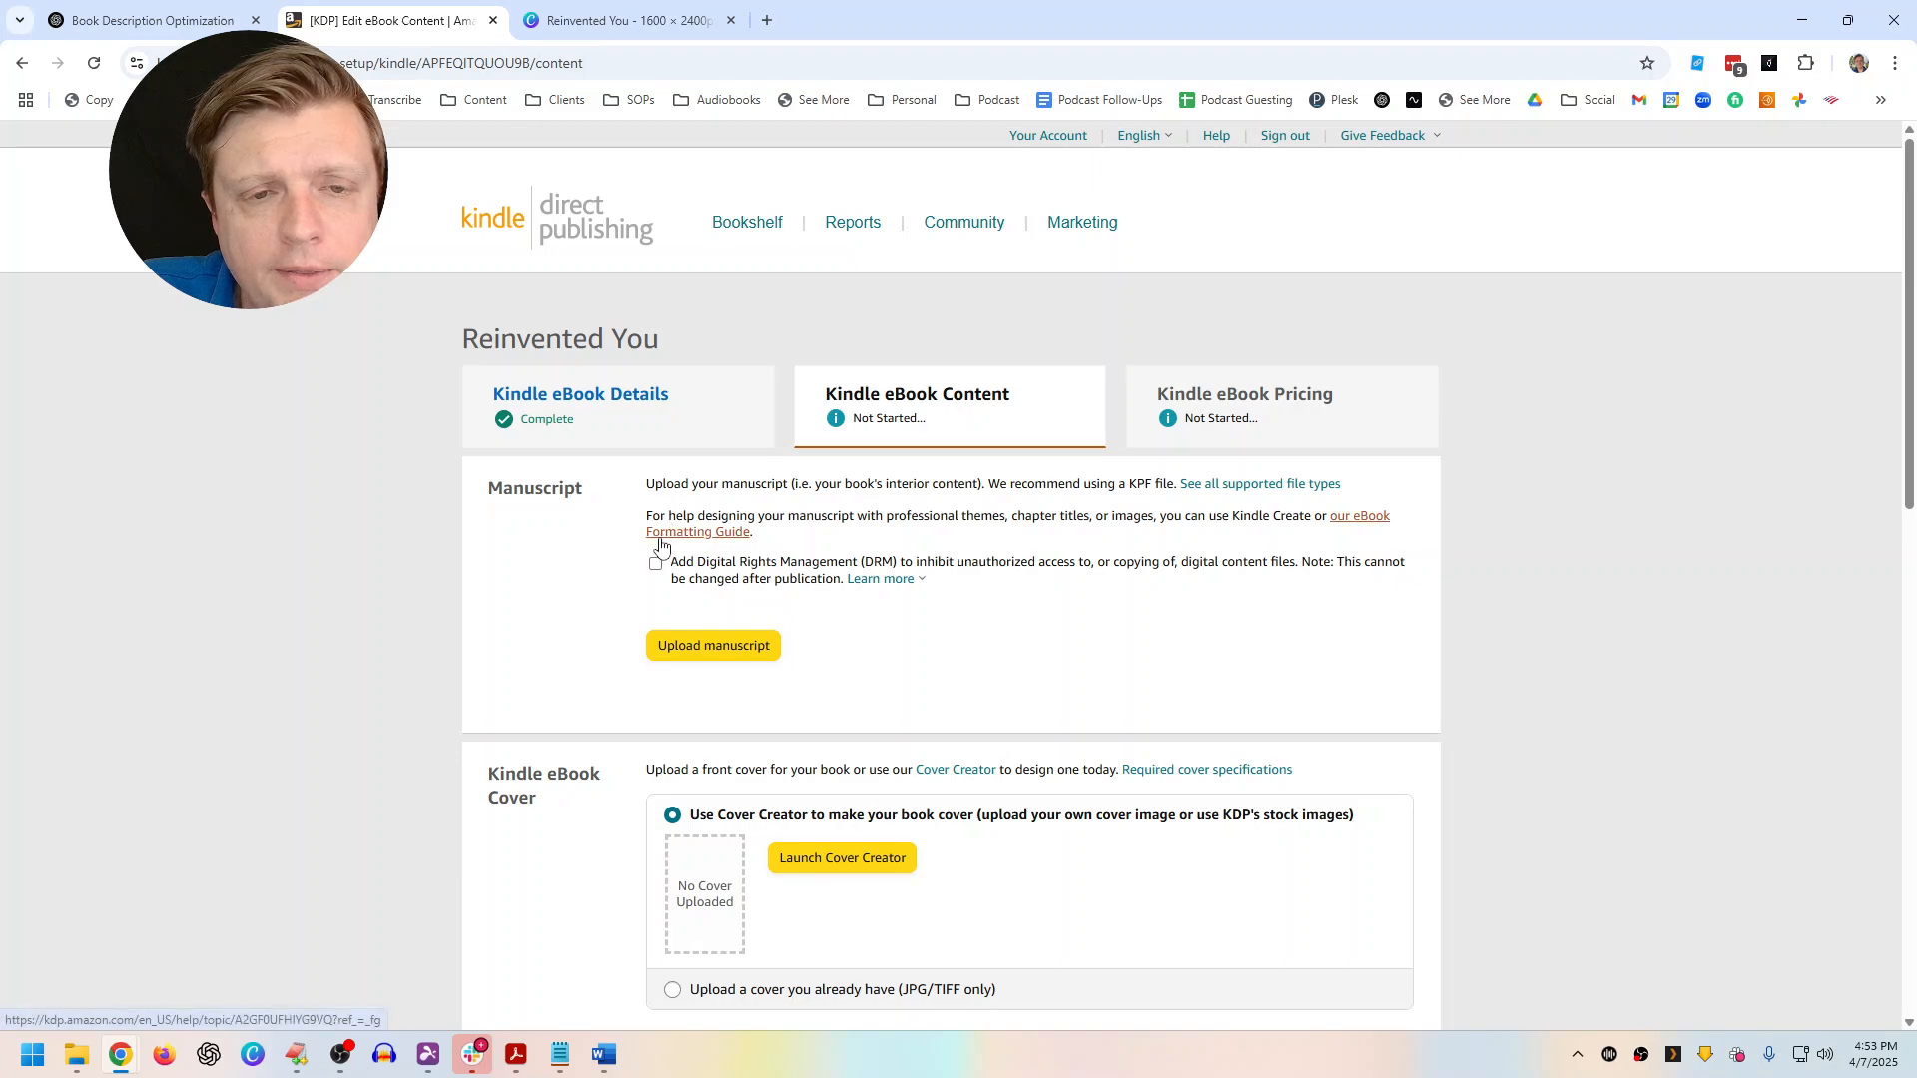
Enable Digital Rights Management and upload the manuscript "Reinvented You V2.docx" from Google Drive's Books > Reinvented You folder
left_click(655, 564)
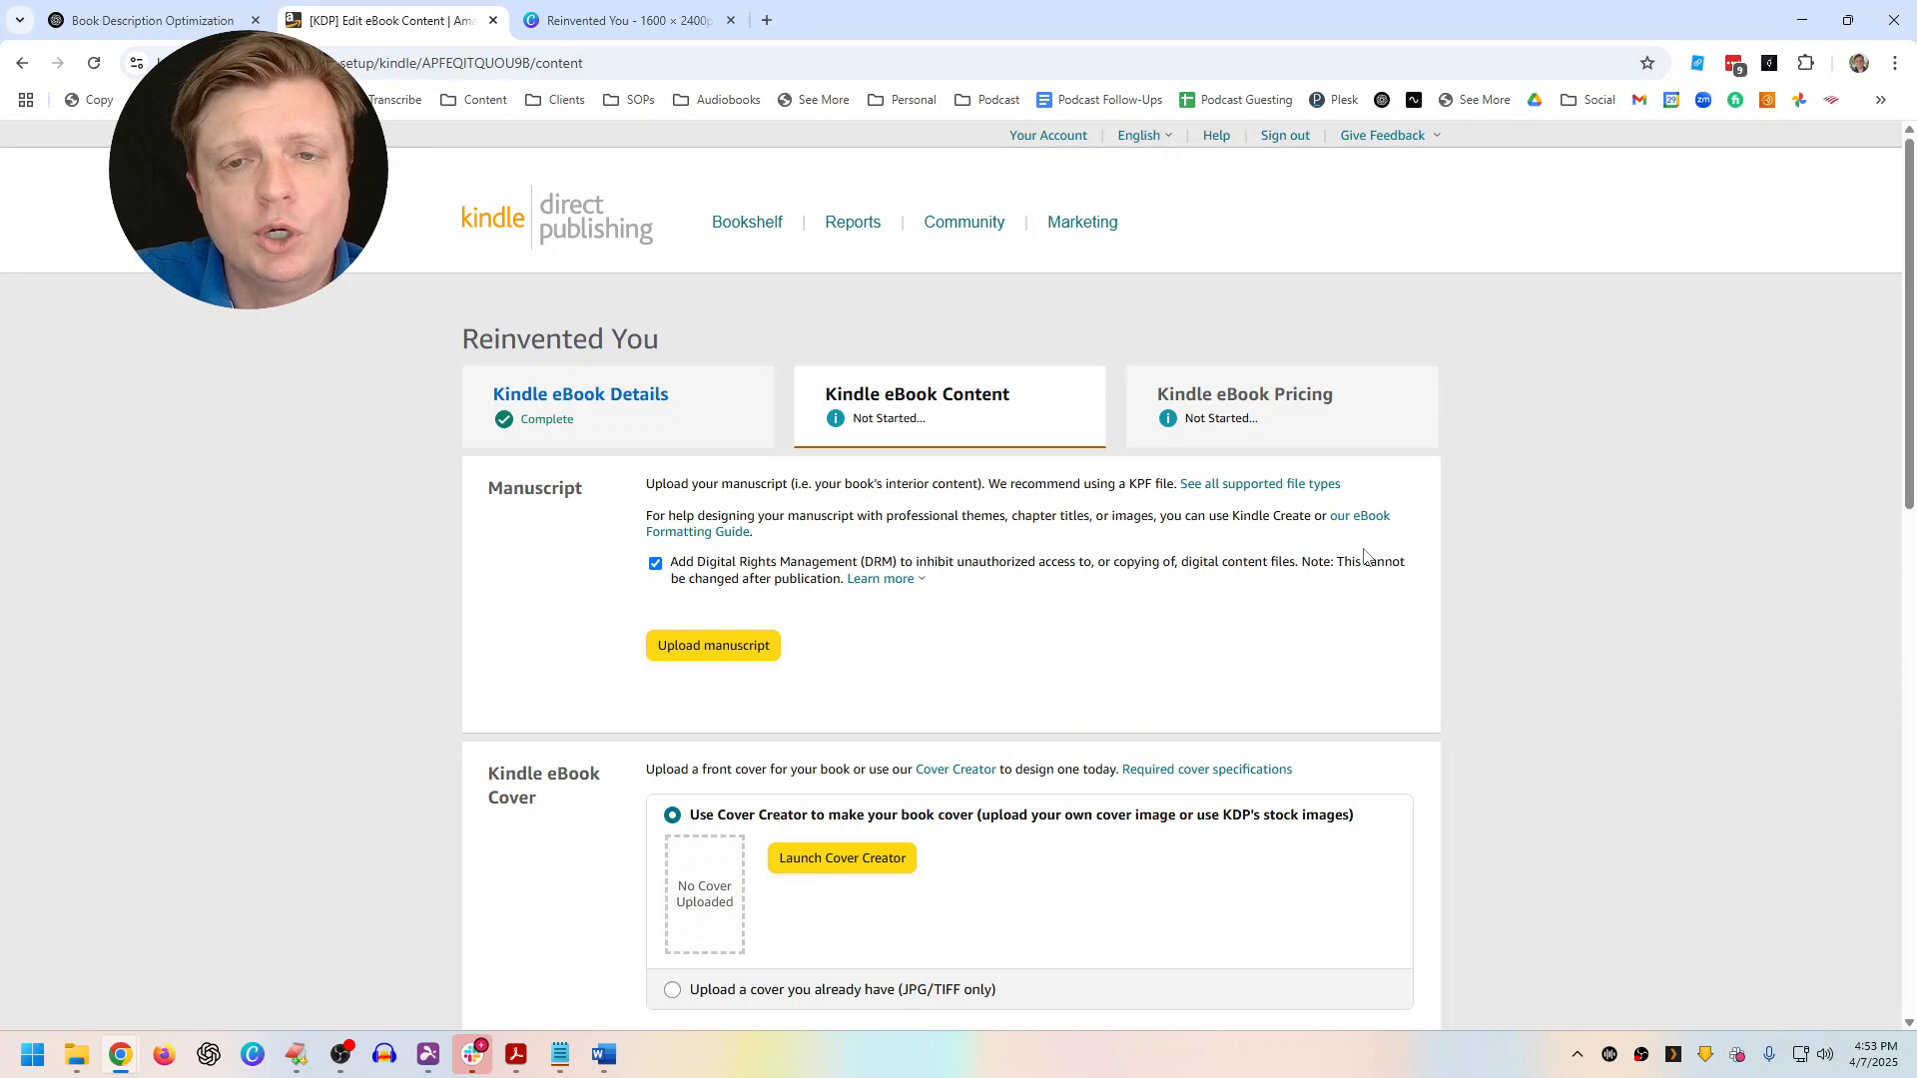
left_click(722, 645)
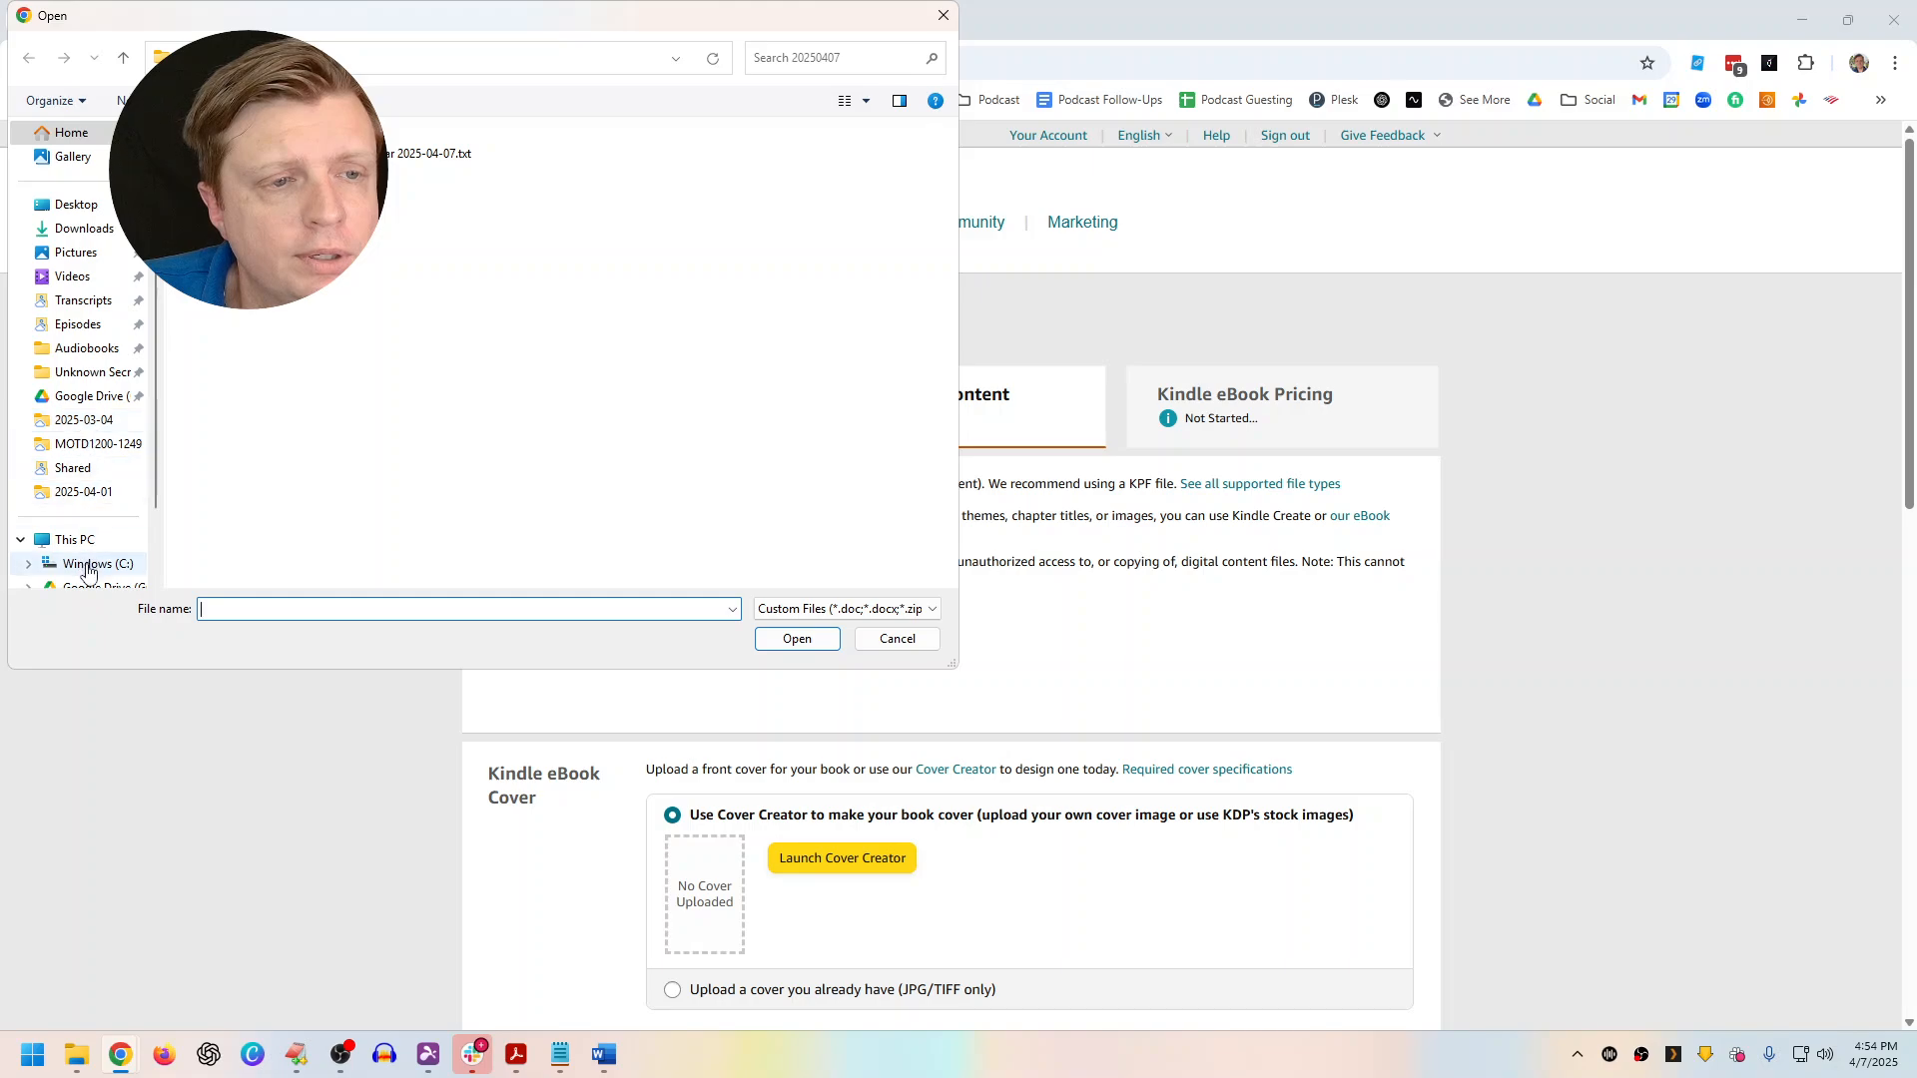
scroll(89, 572, "down", 2)
left_click(96, 490)
double_click(270, 221)
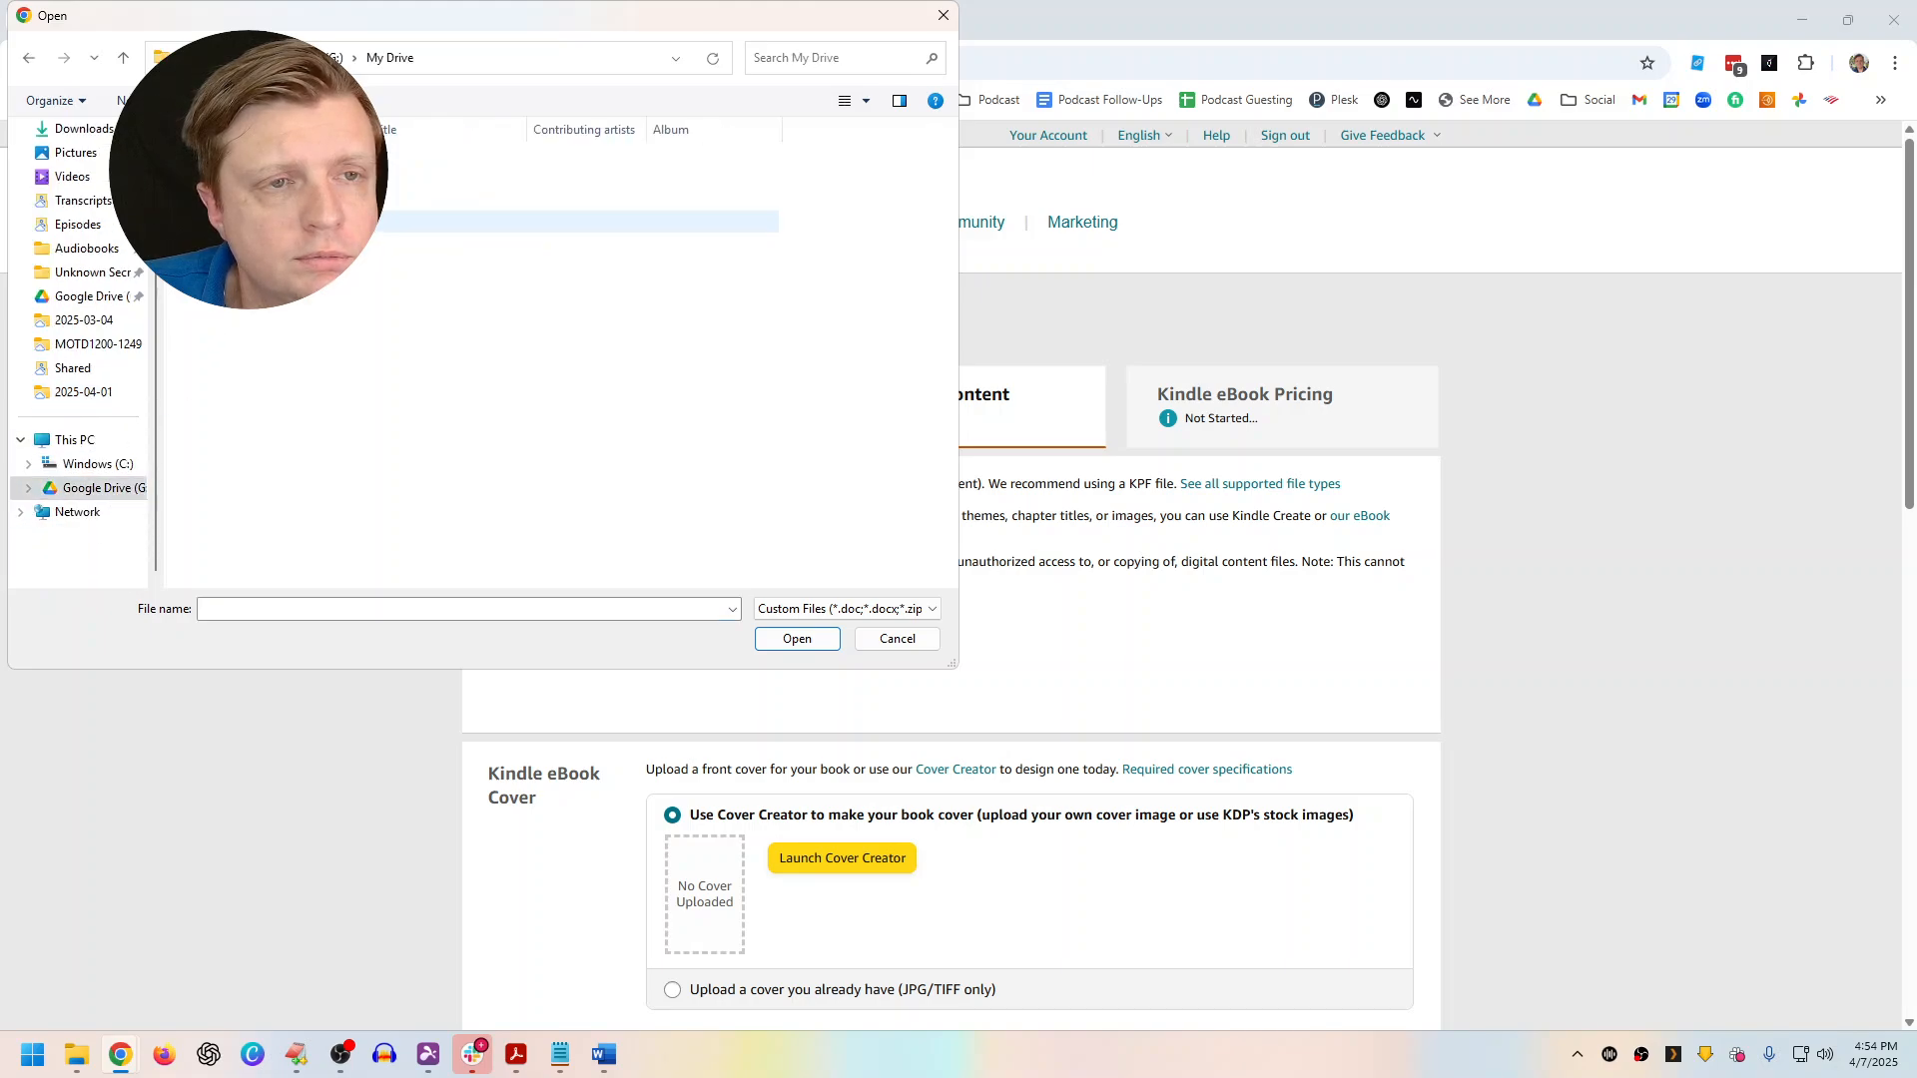
double_click(254, 473)
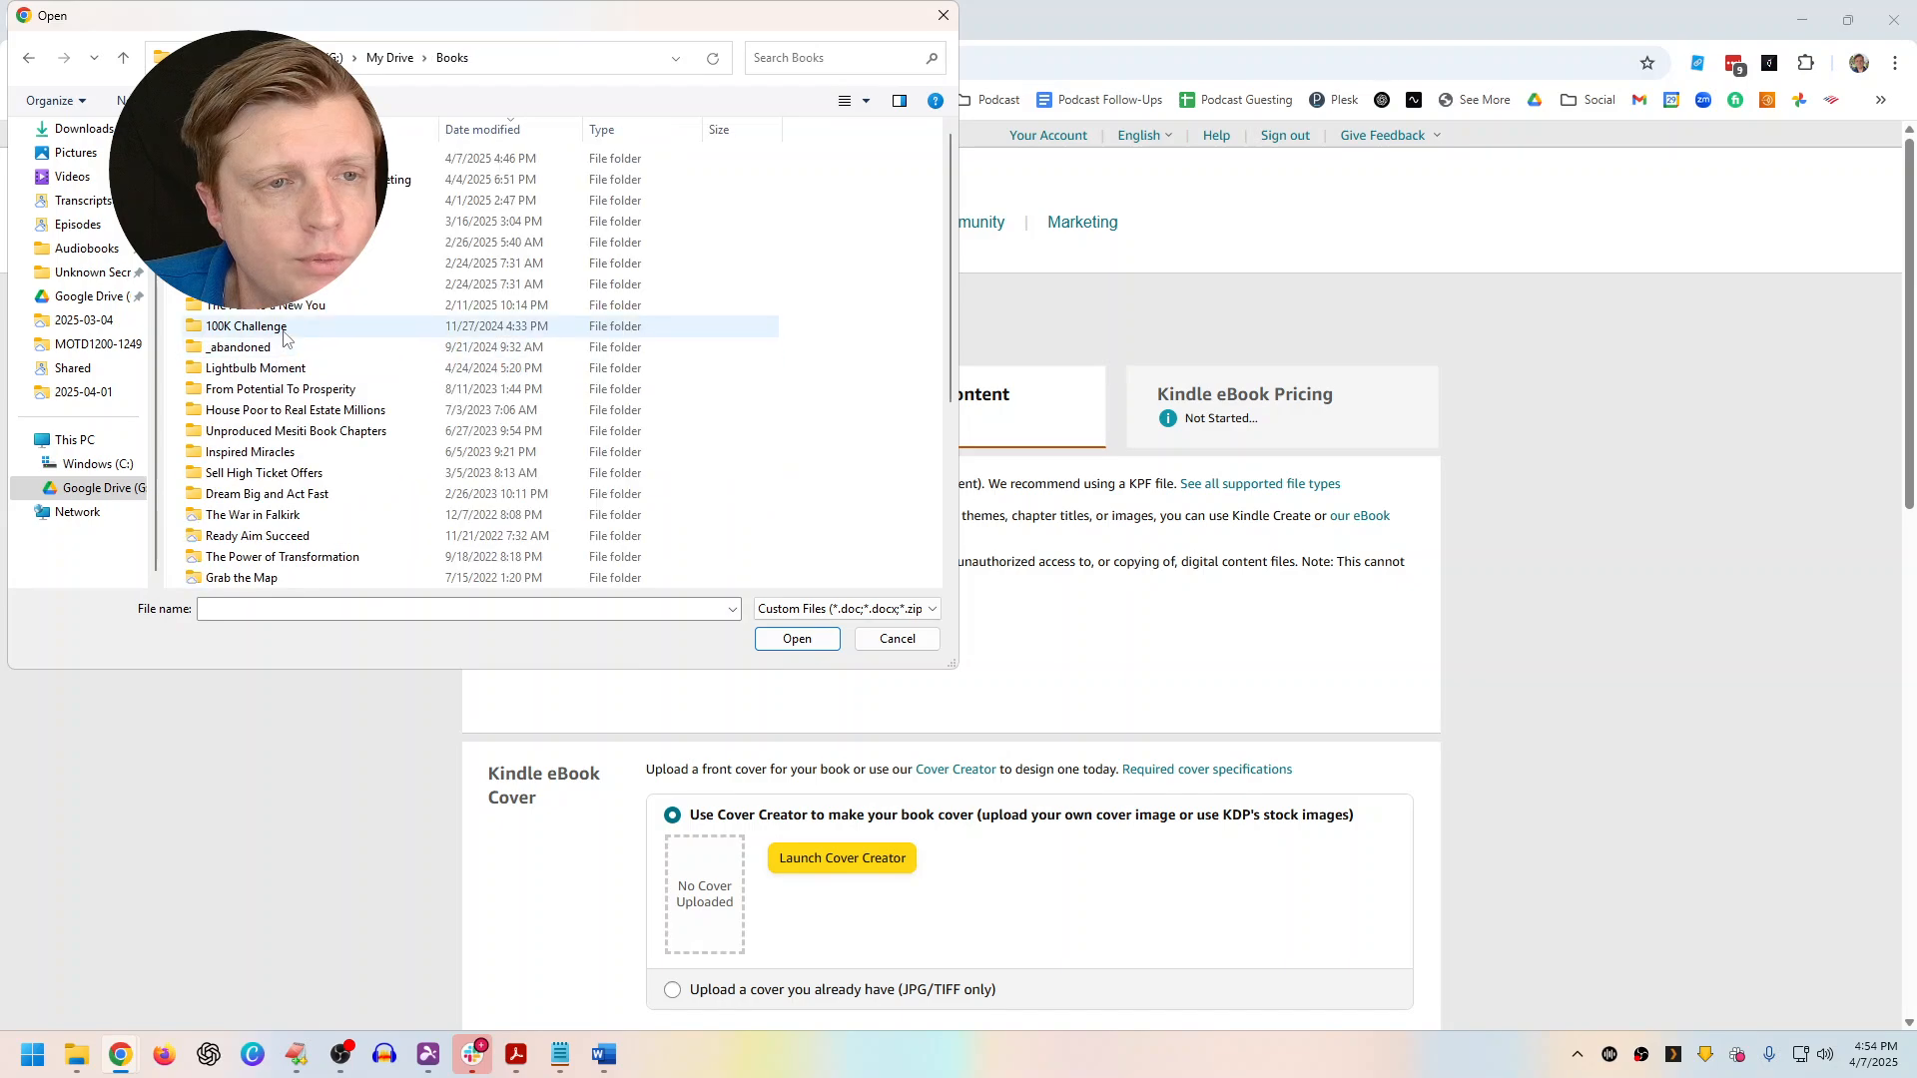
double_click(319, 158)
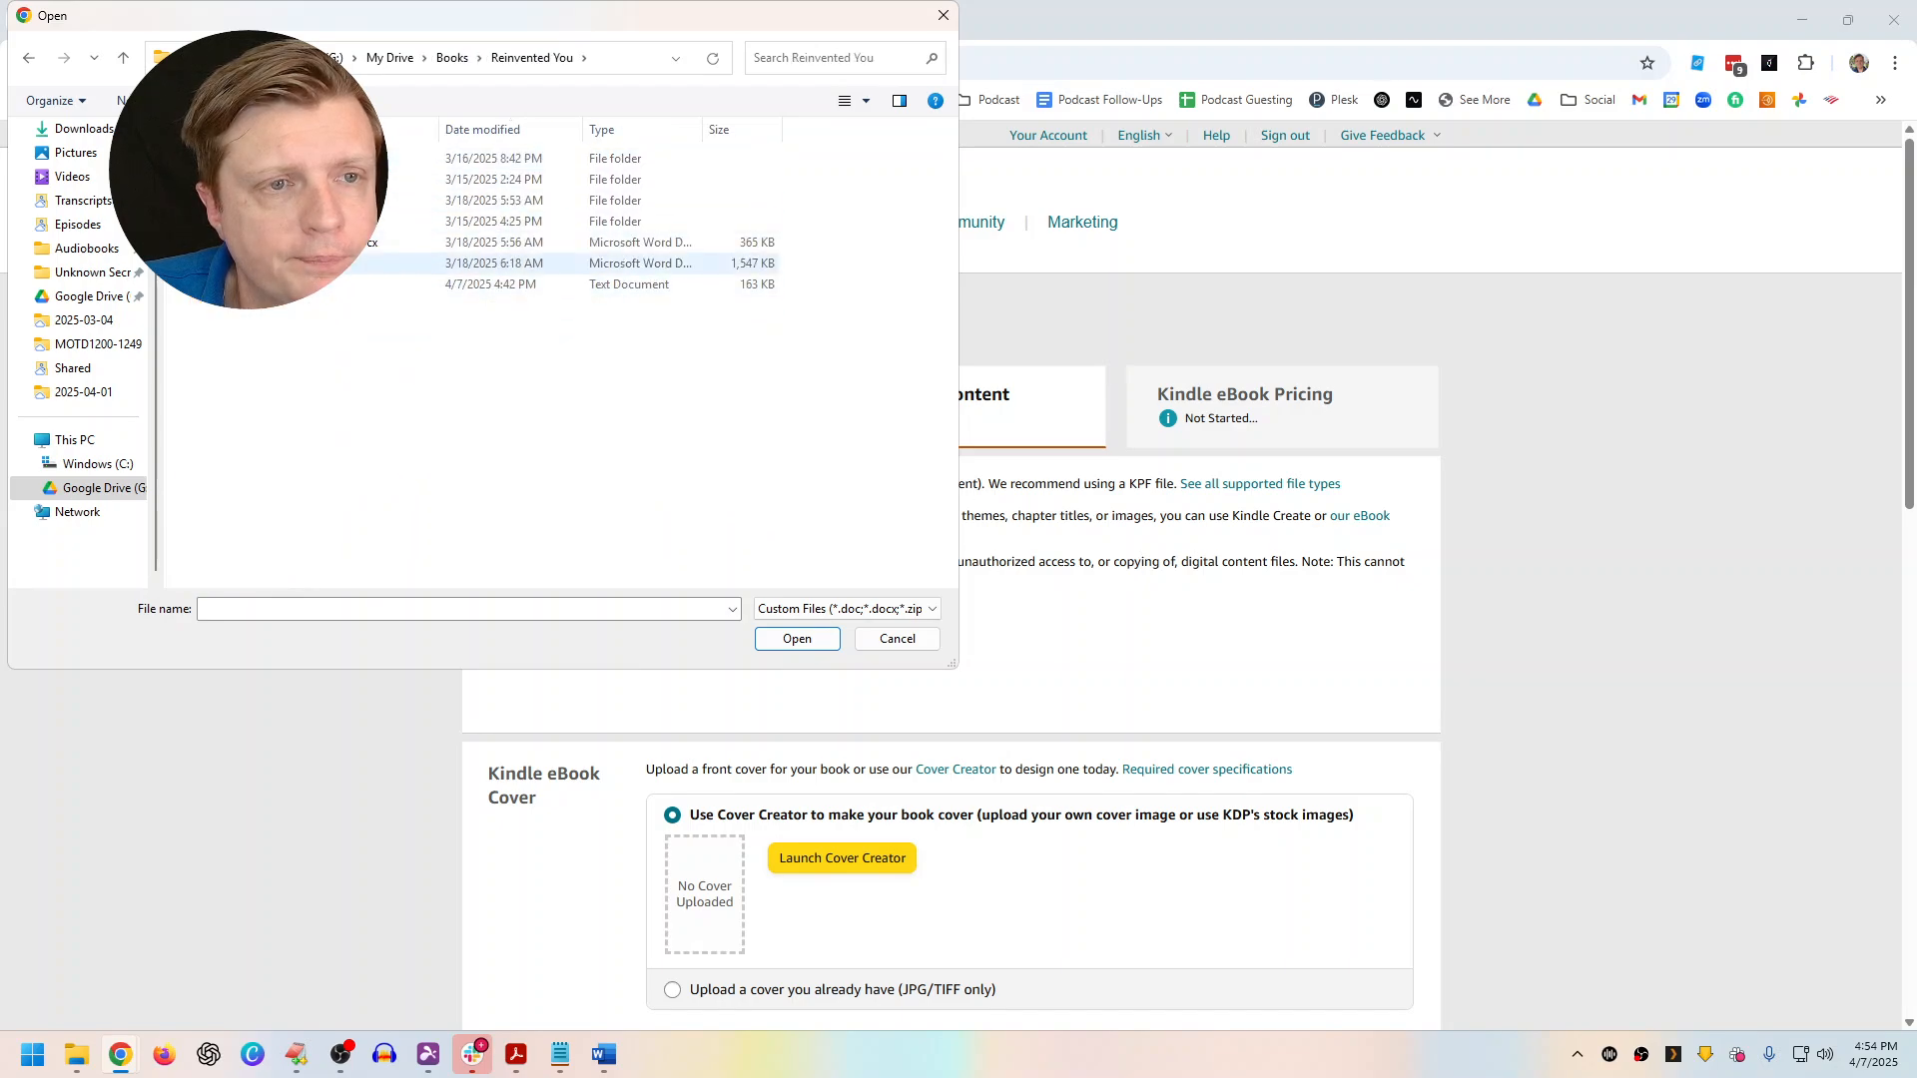
double_click(299, 263)
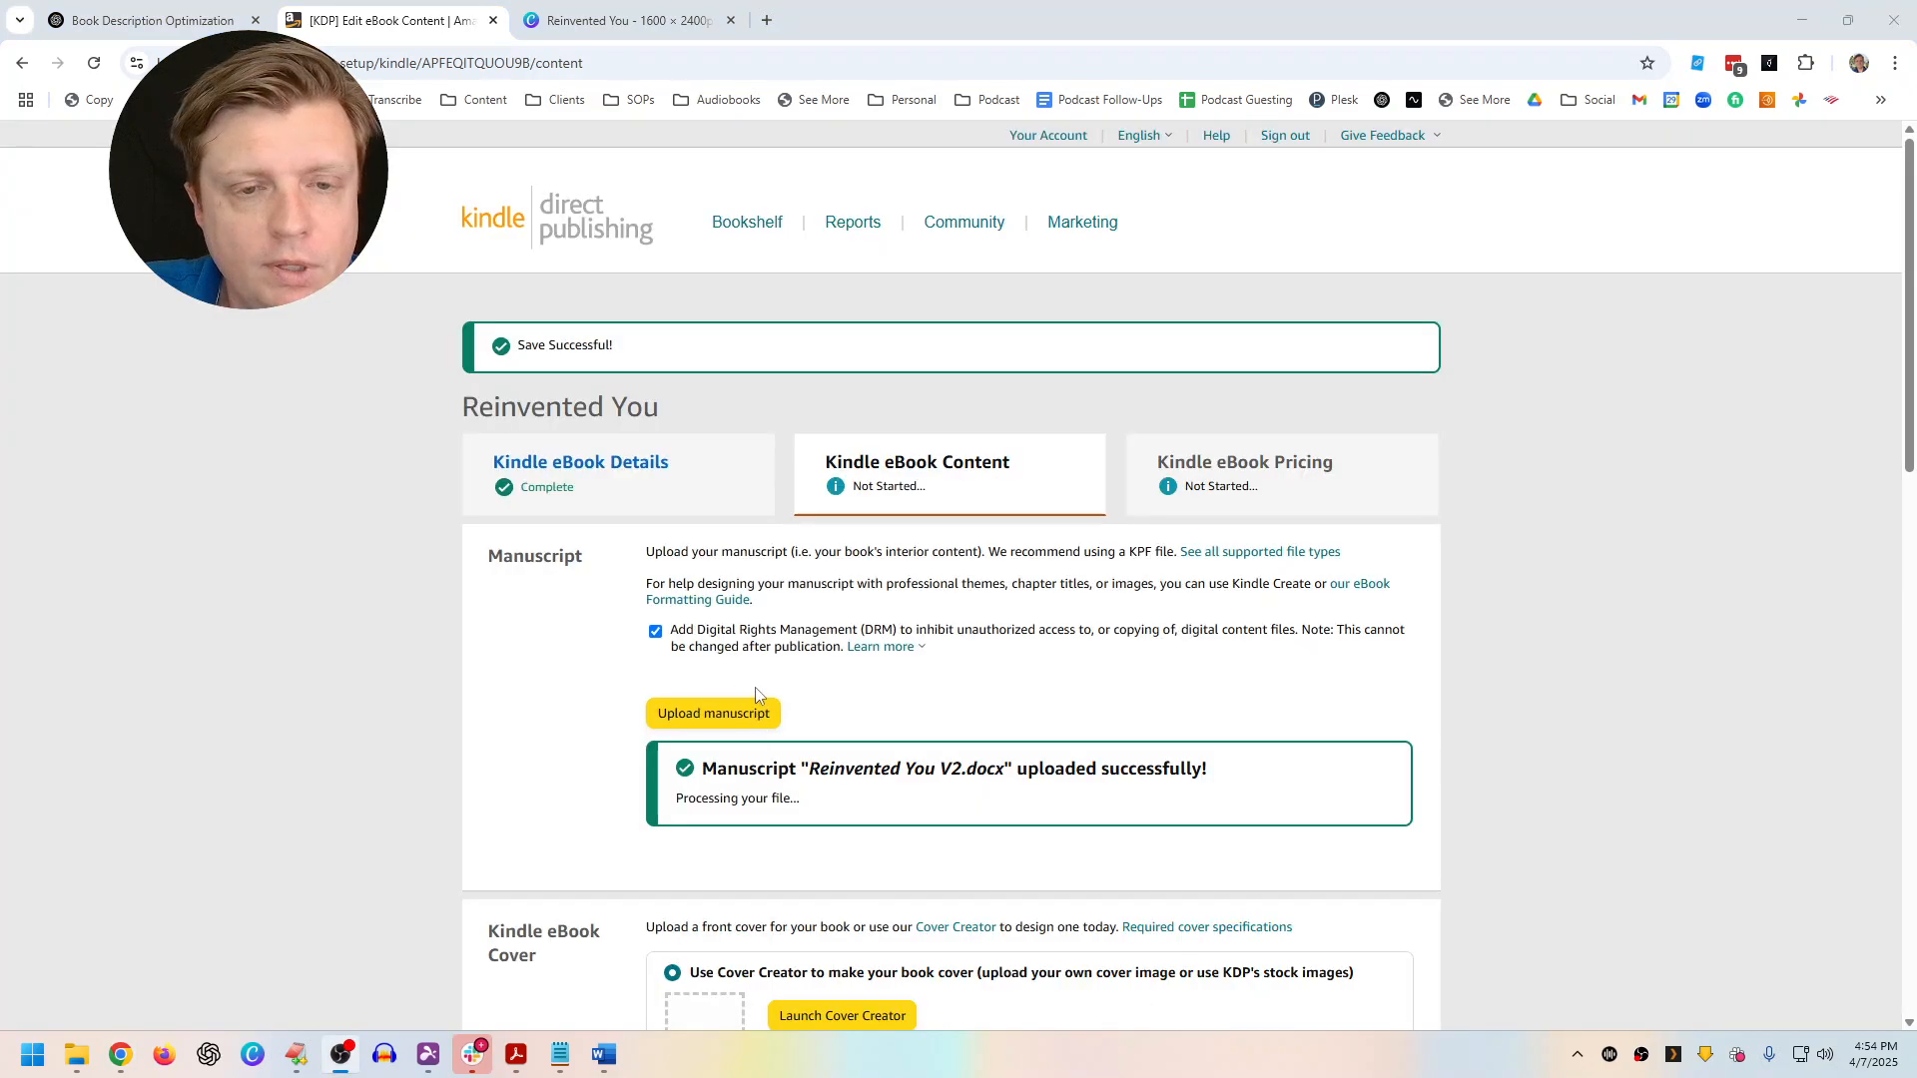
Switch to the Reinvented You cover design in Canva and download it as a JPG
scroll(769, 679, "down", 4)
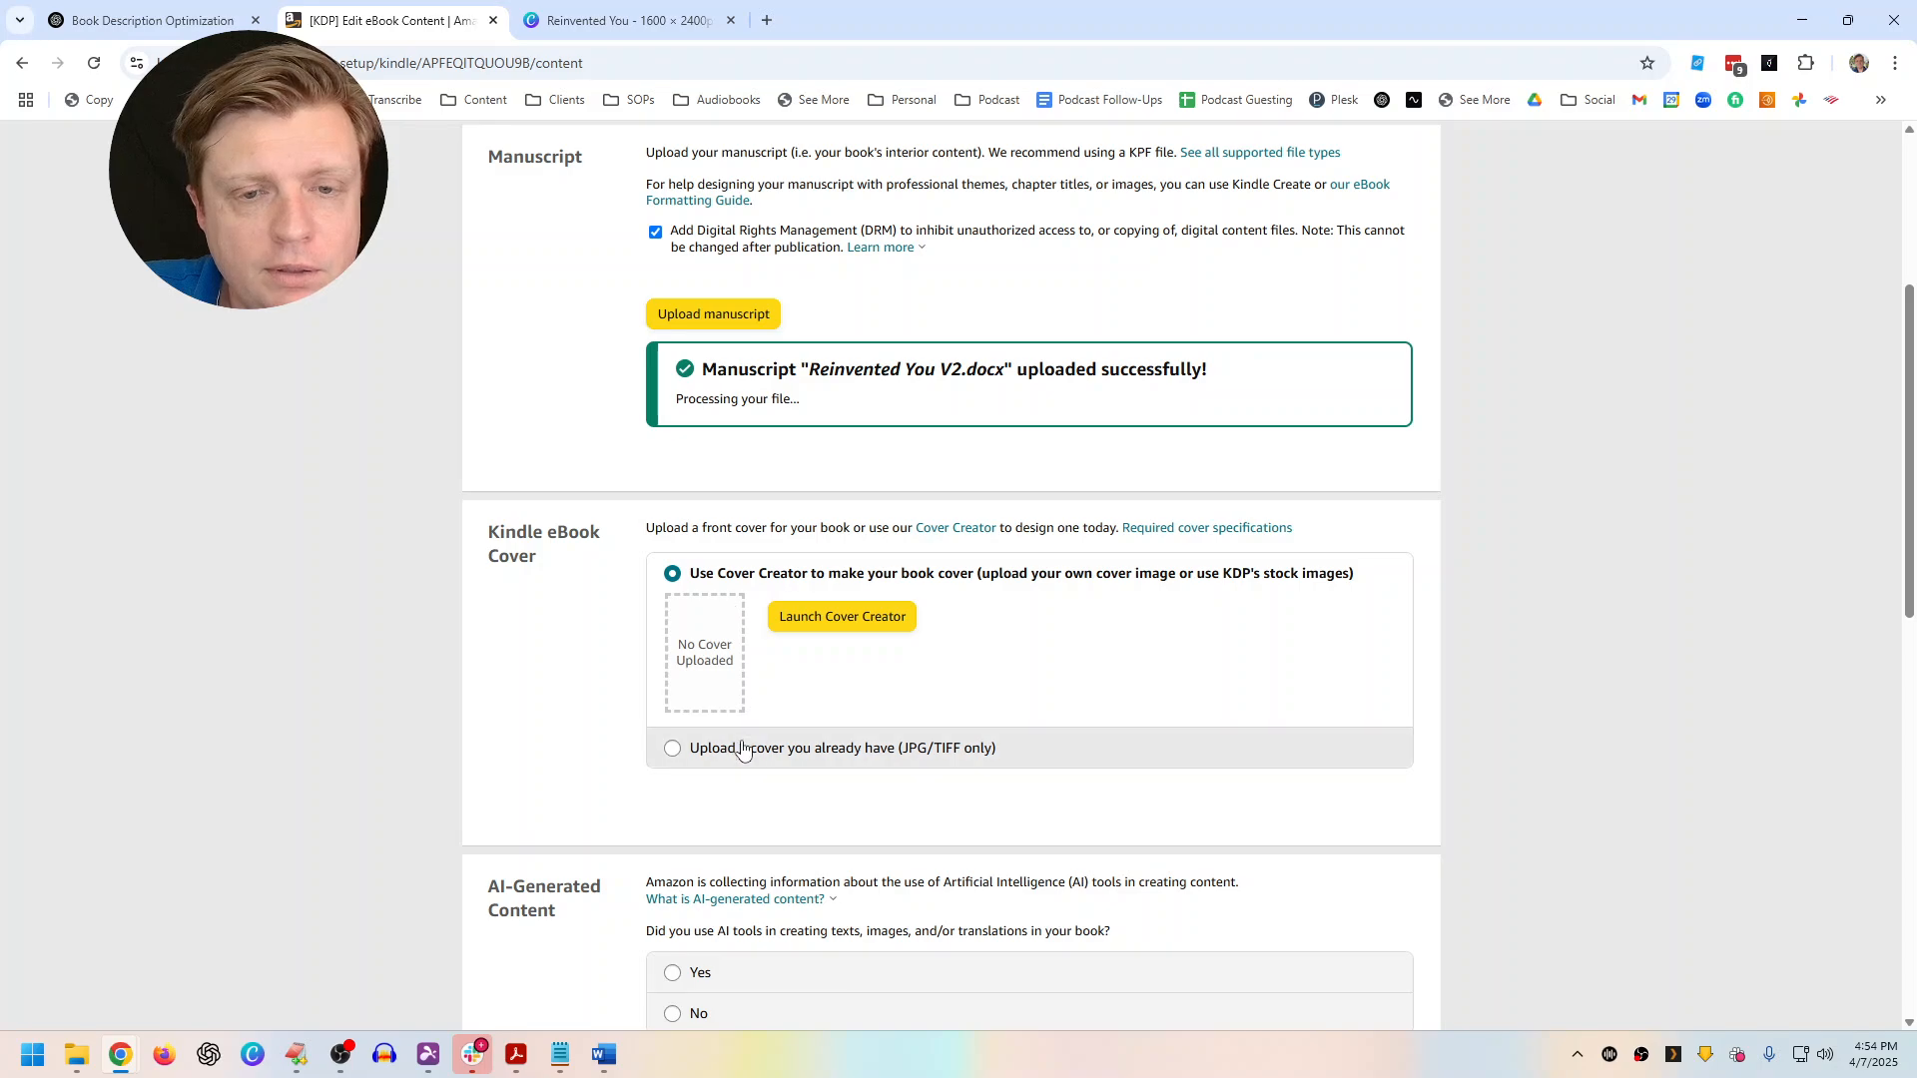
left_click(624, 20)
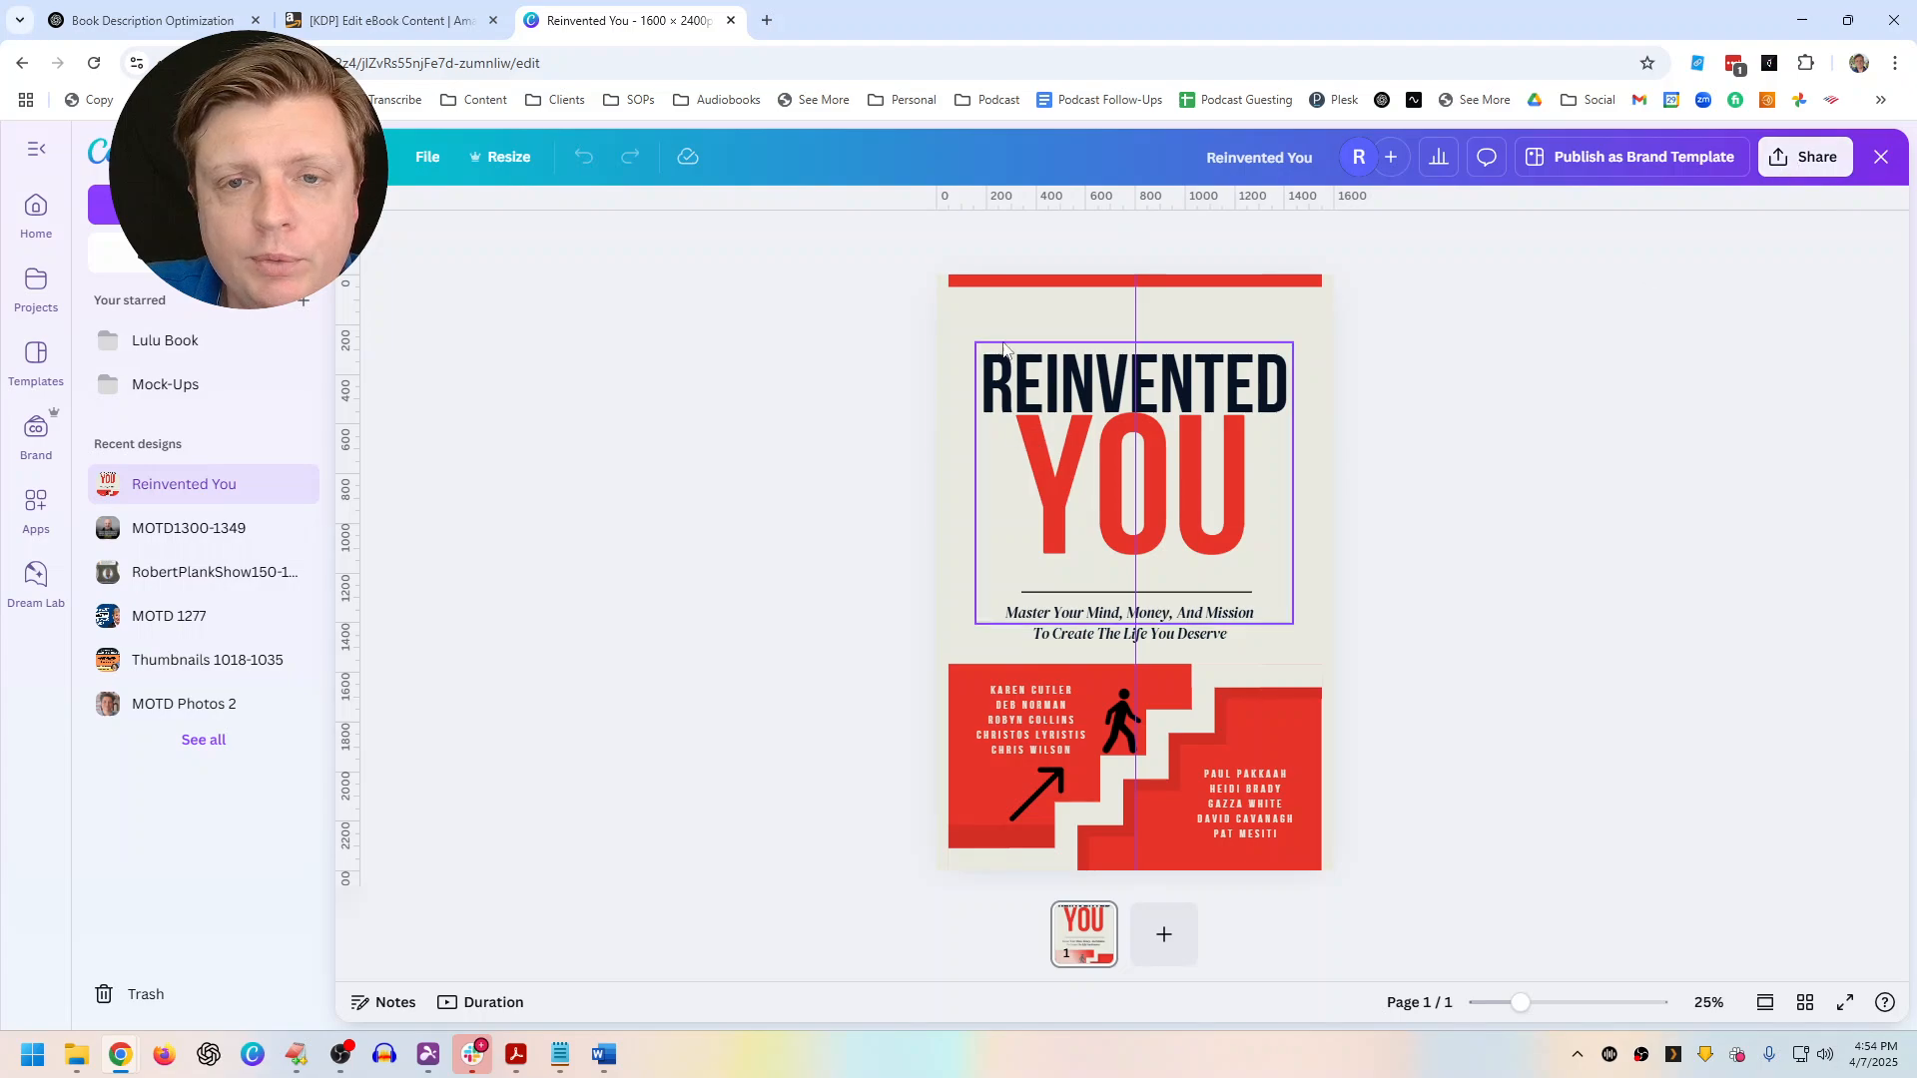
left_click(1804, 156)
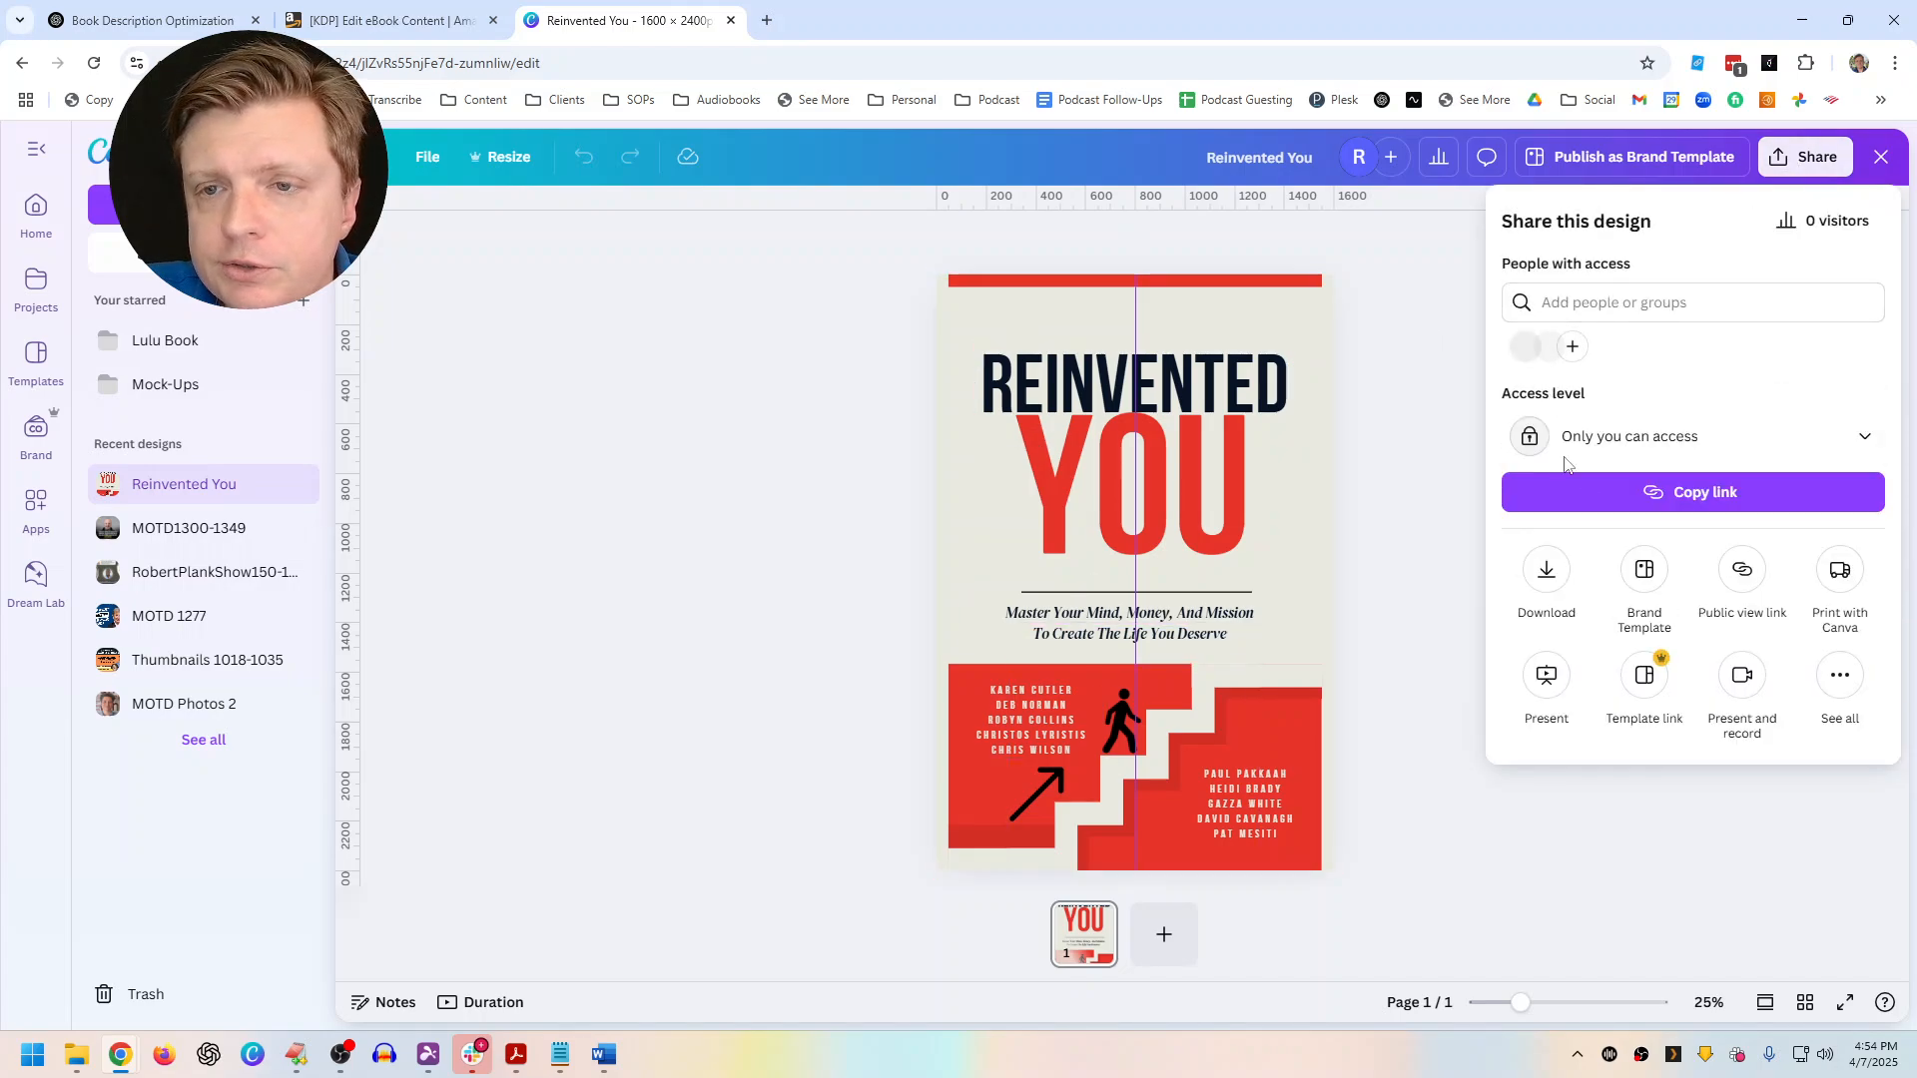
left_click(1546, 570)
left_click(1607, 318)
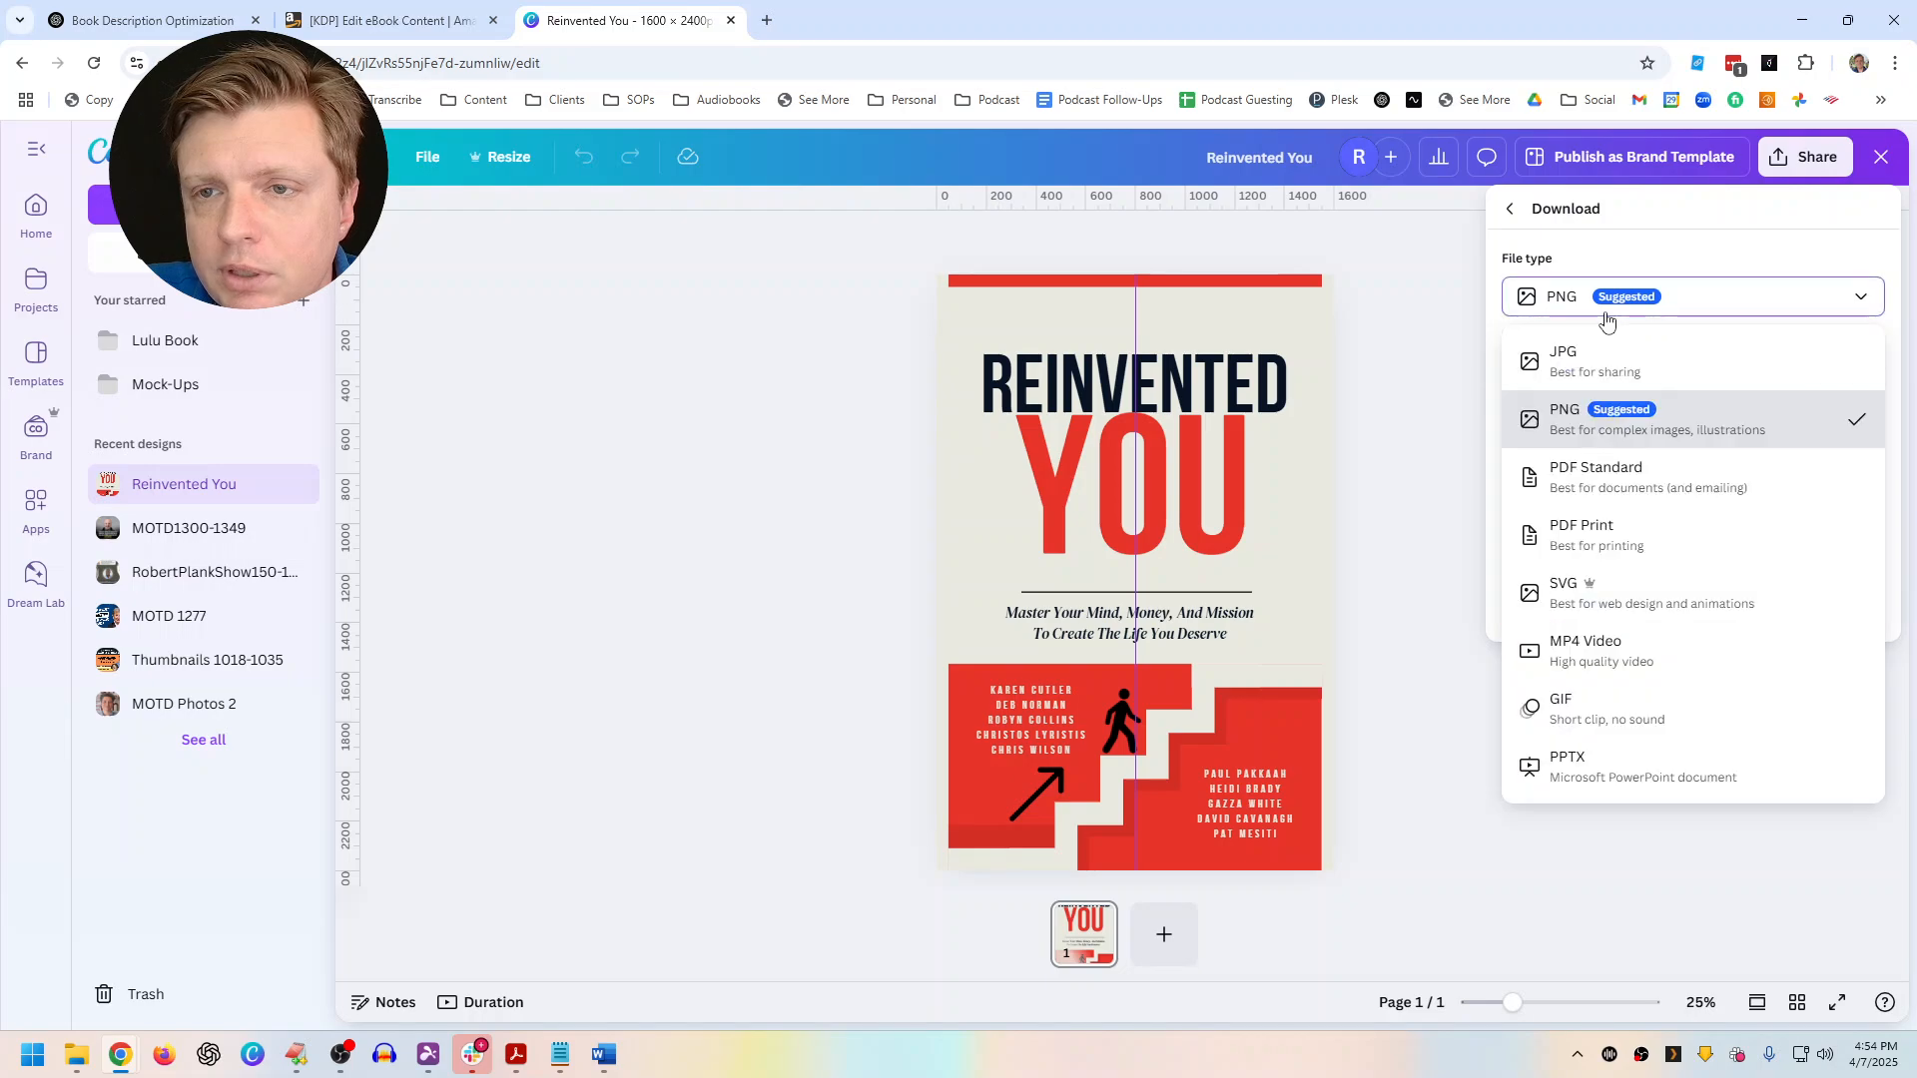
left_click(1595, 361)
left_click(1607, 629)
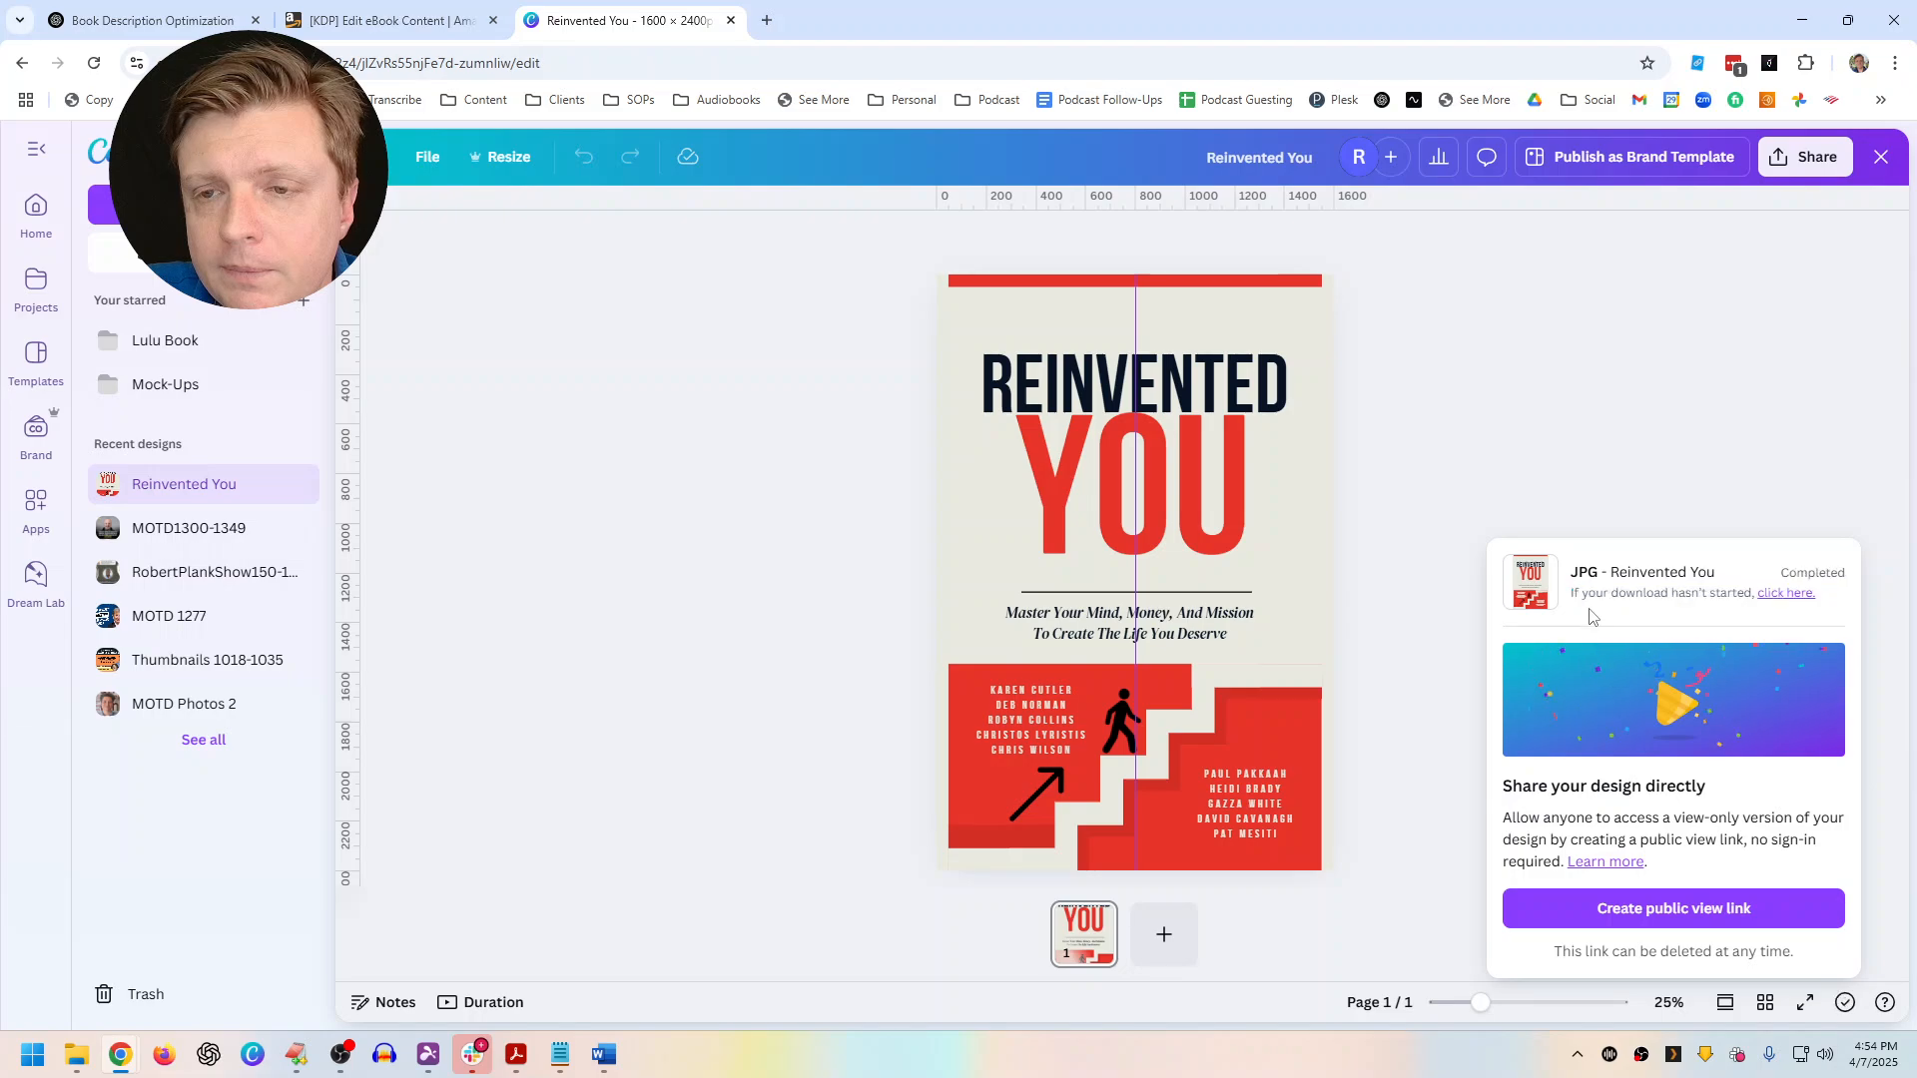
Return to KDP, choose to upload an existing cover, and upload the downloaded "Reinvented You.jpg" as the eBook cover
left_click(392, 20)
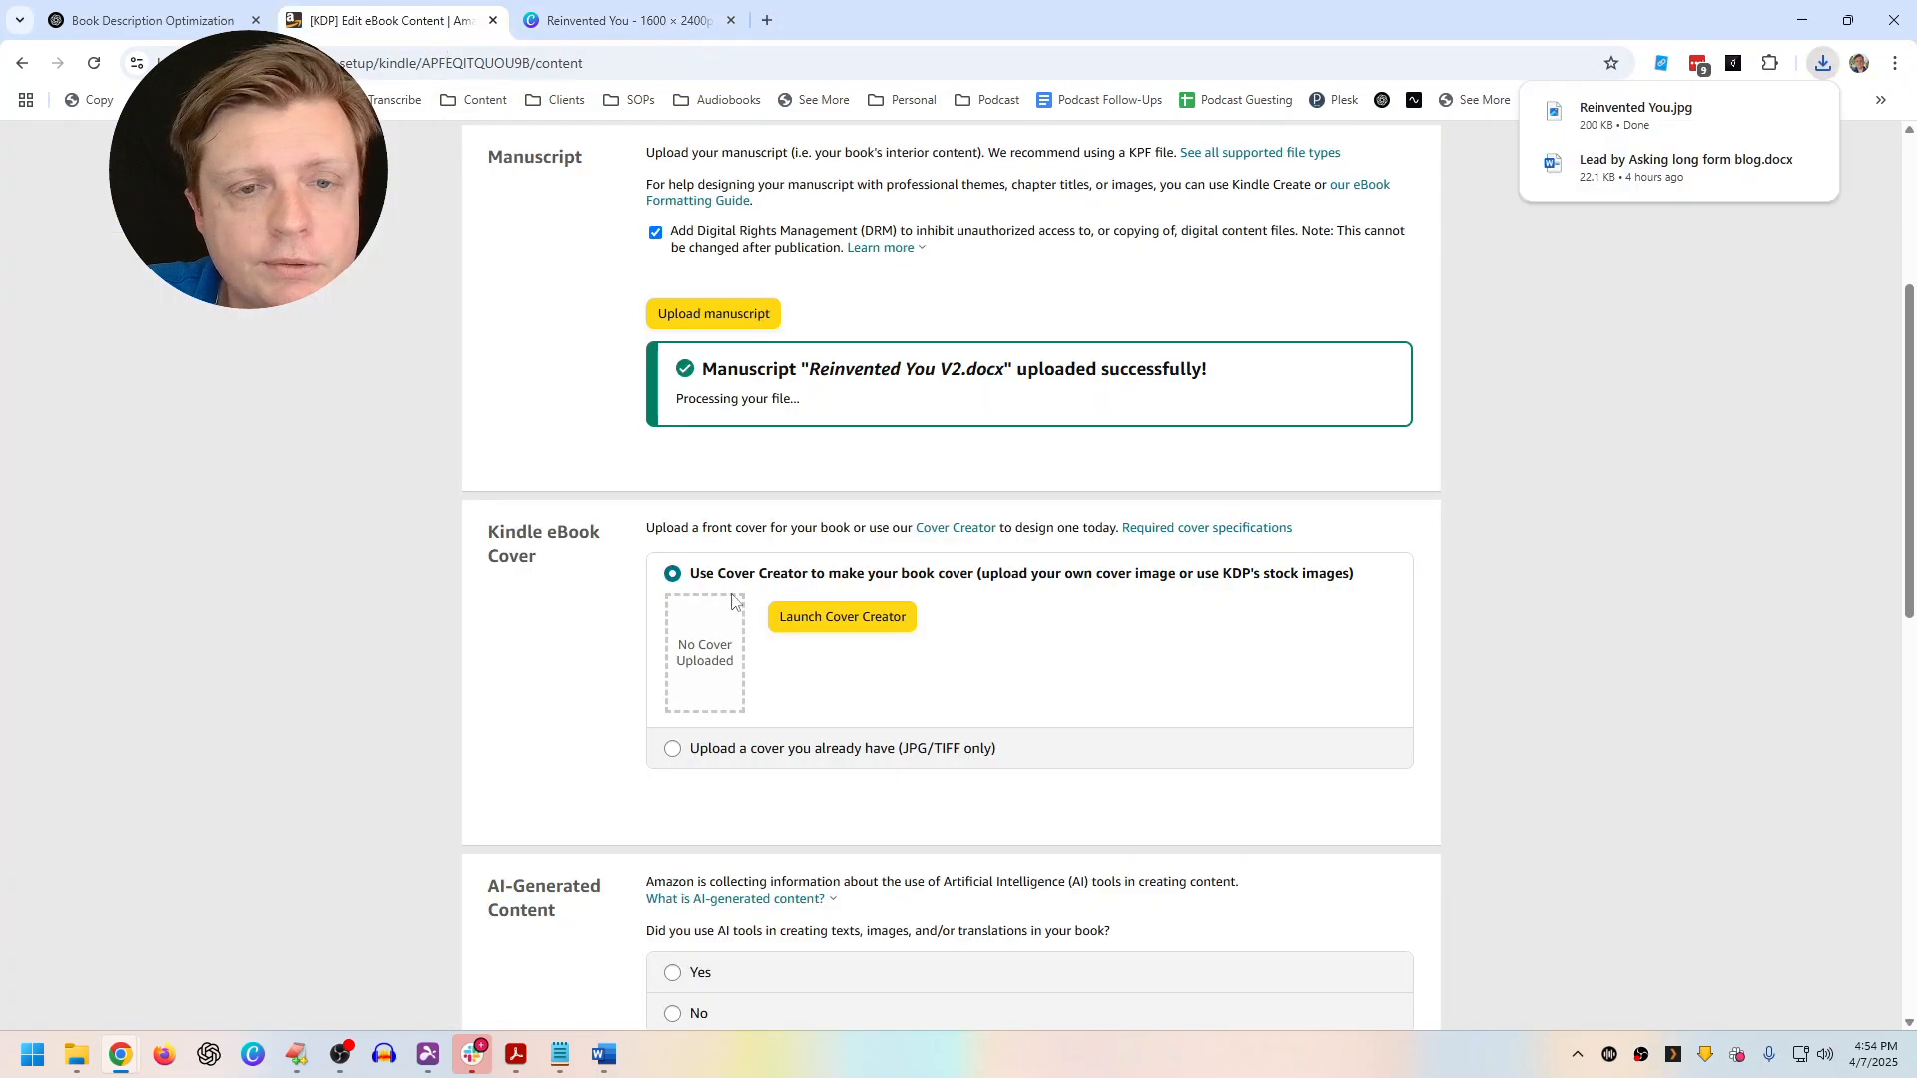
left_click(741, 756)
left_click(861, 651)
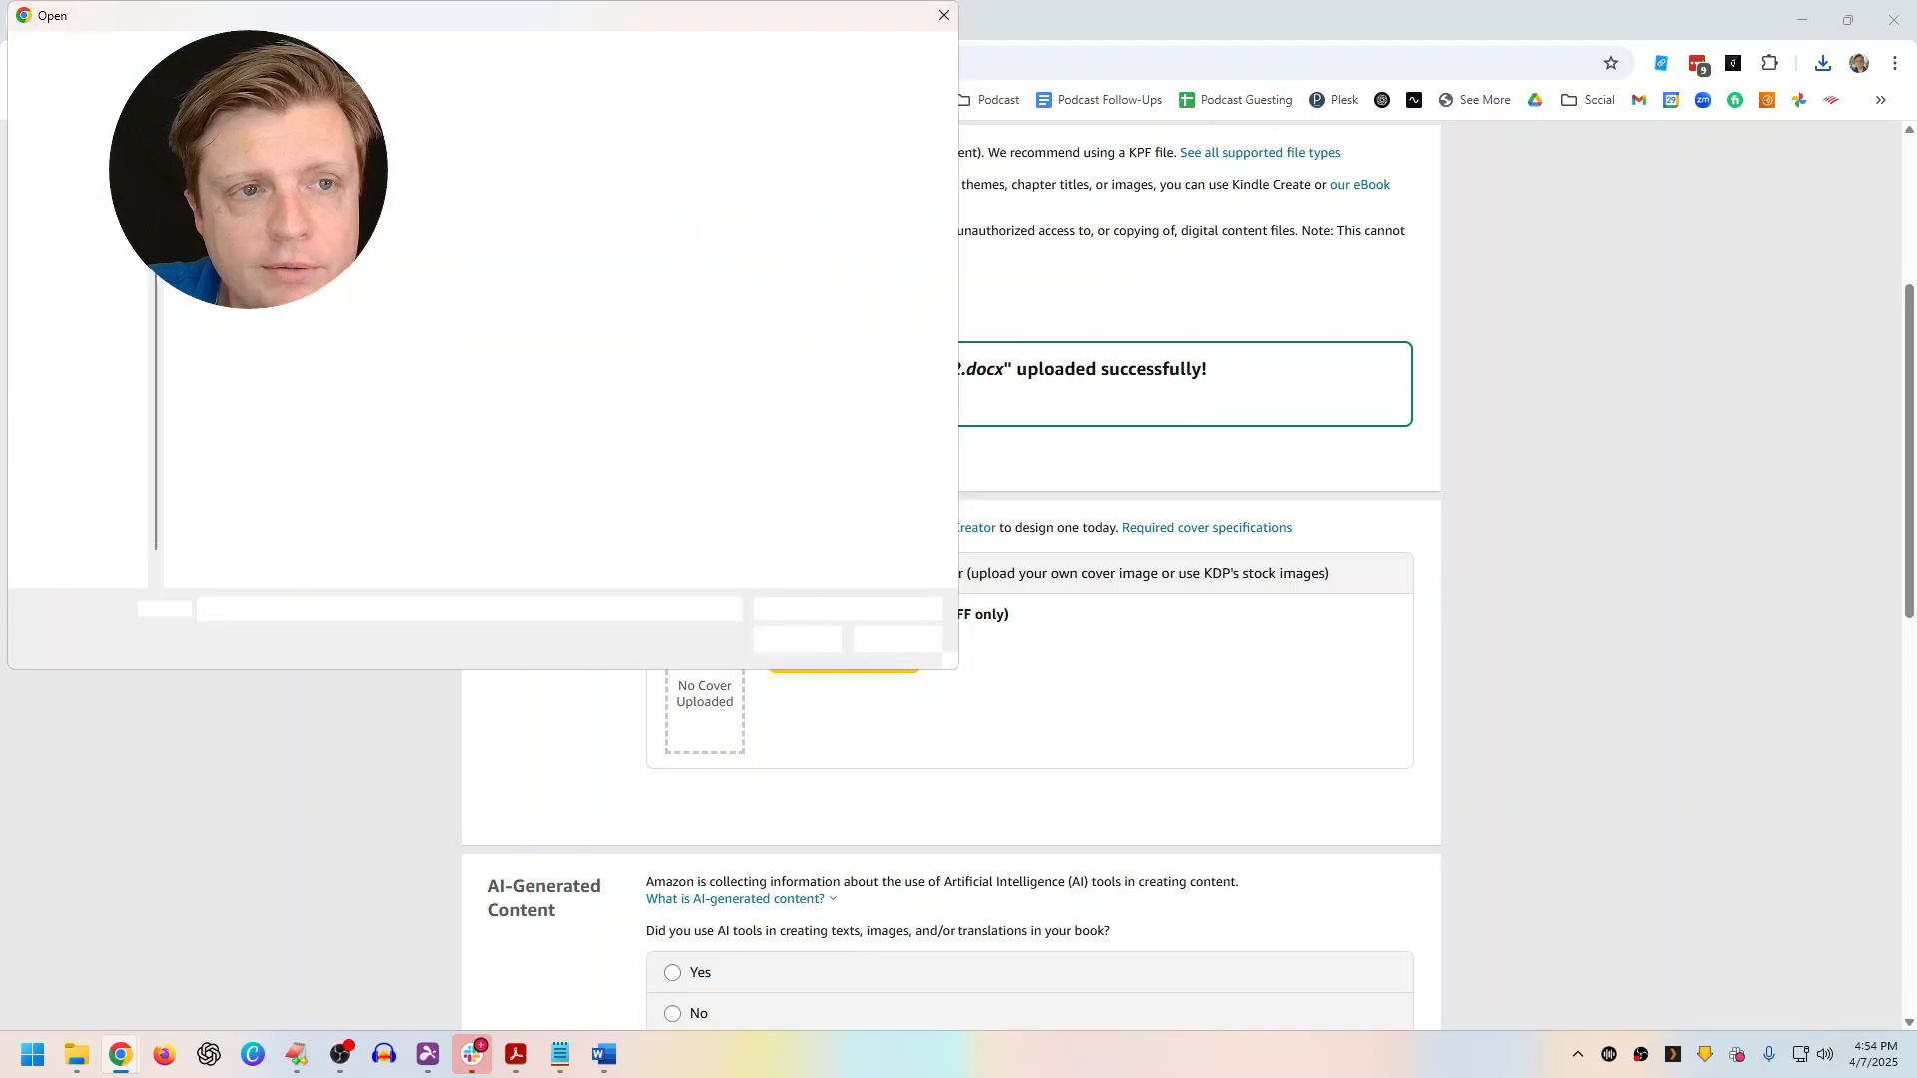
left_click(80, 178)
double_click(269, 134)
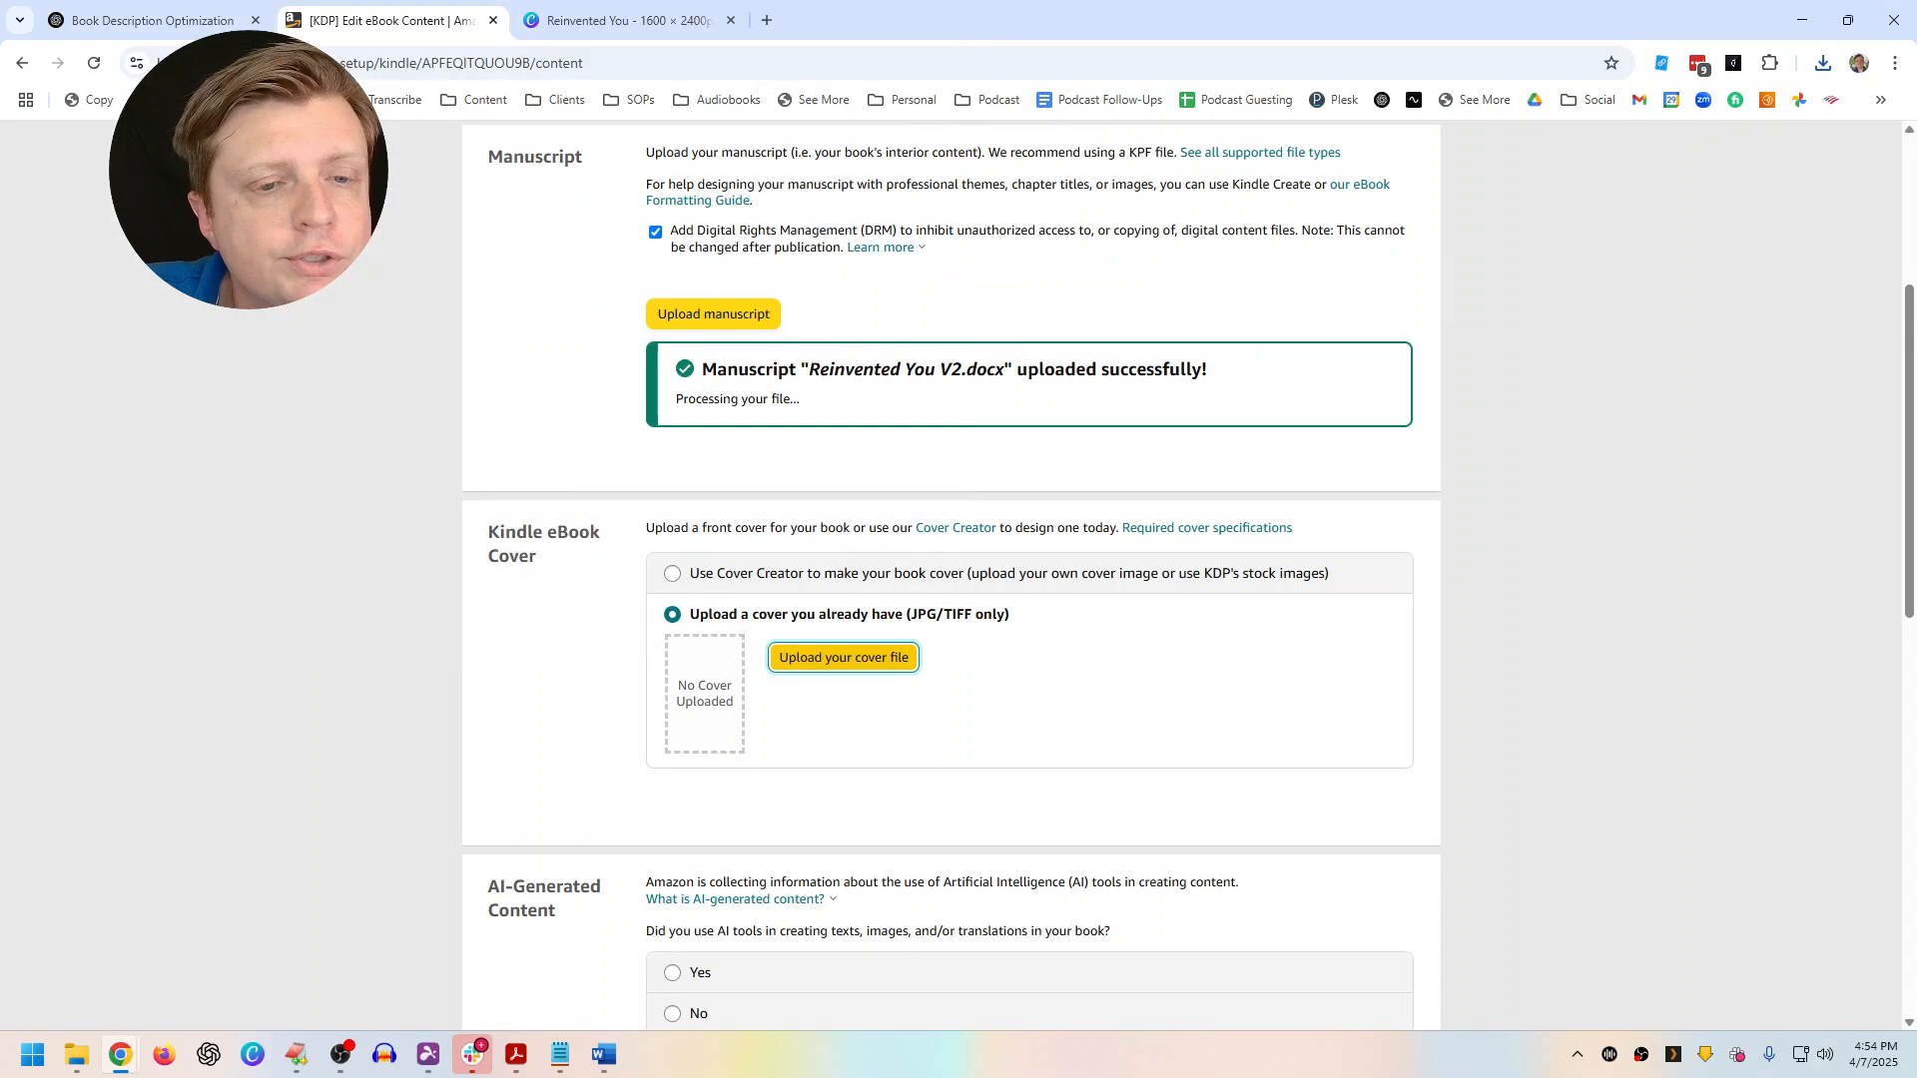
scroll(407, 631, "down", 3)
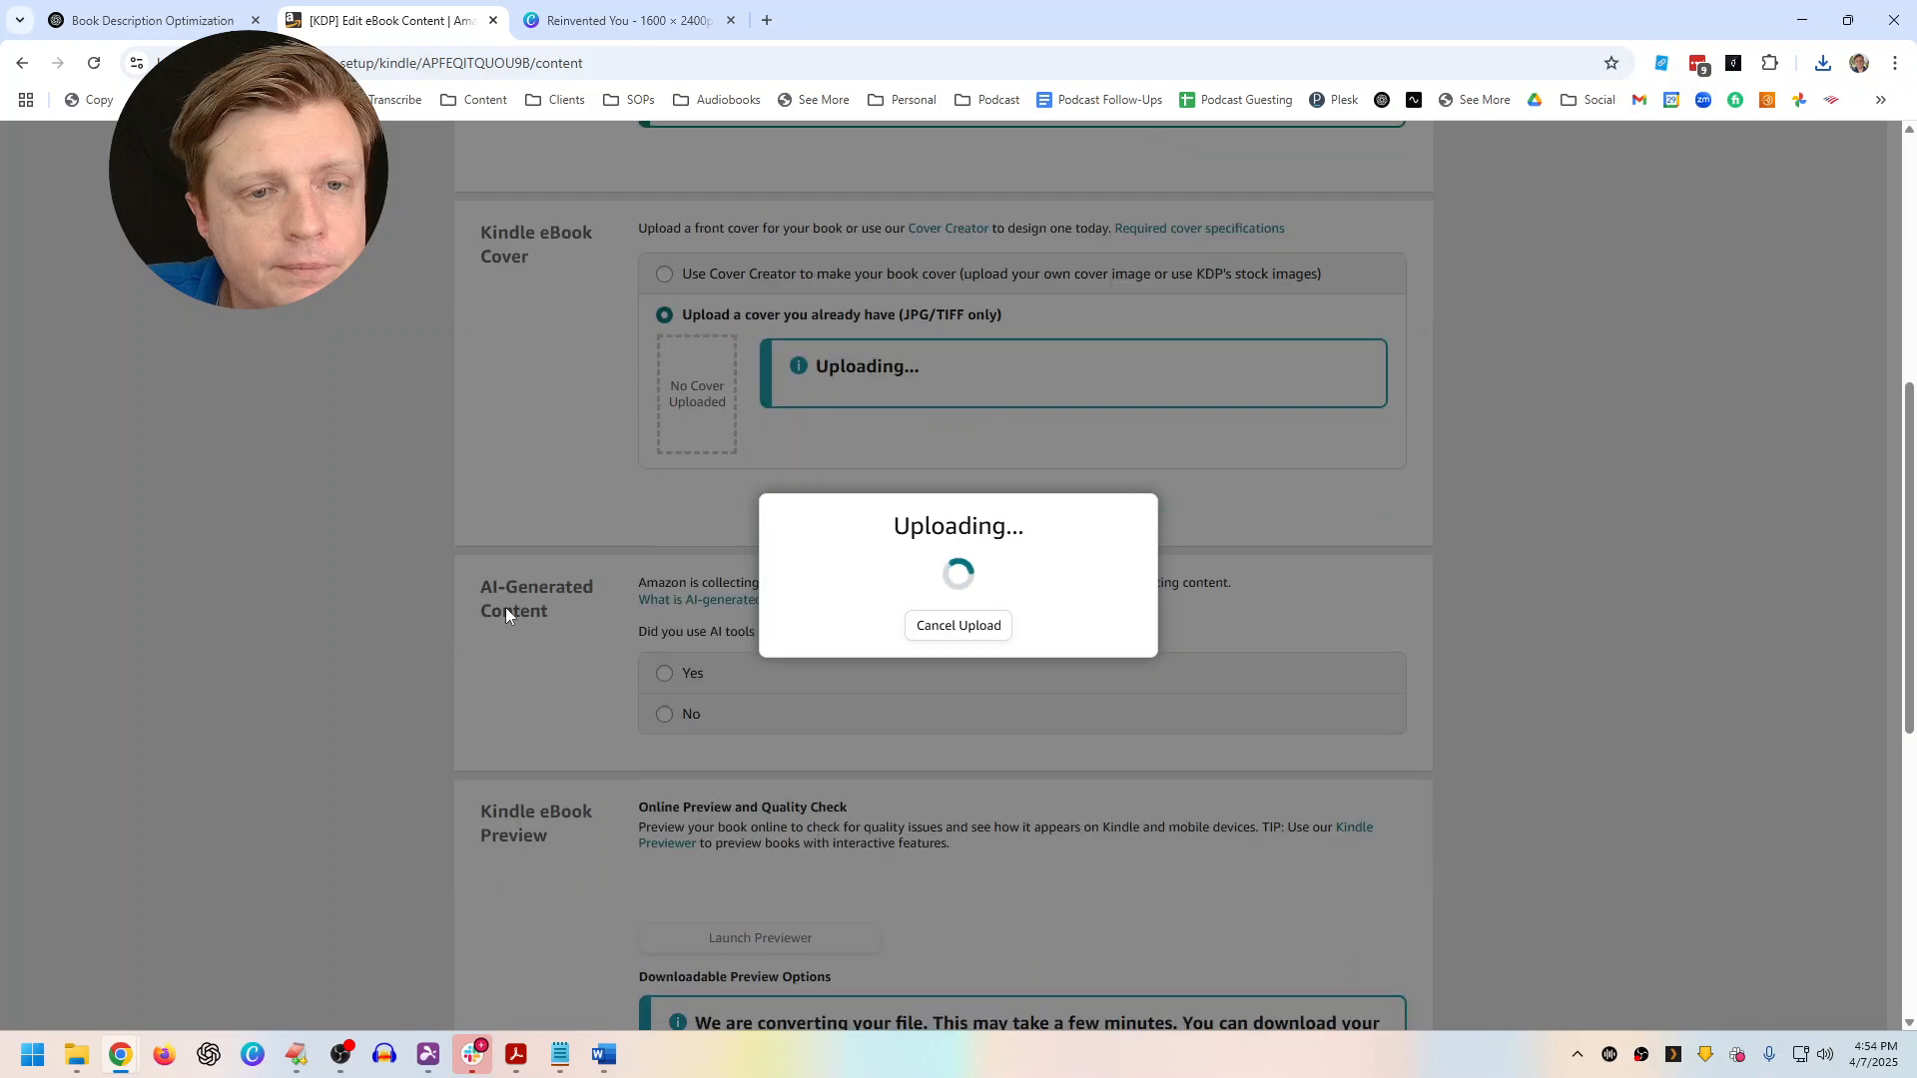
Declare that AI tools were used, with texts set to "Some sections, with minimal or no editing" and ChatGPT as the tool
scroll(579, 621, "down", 3)
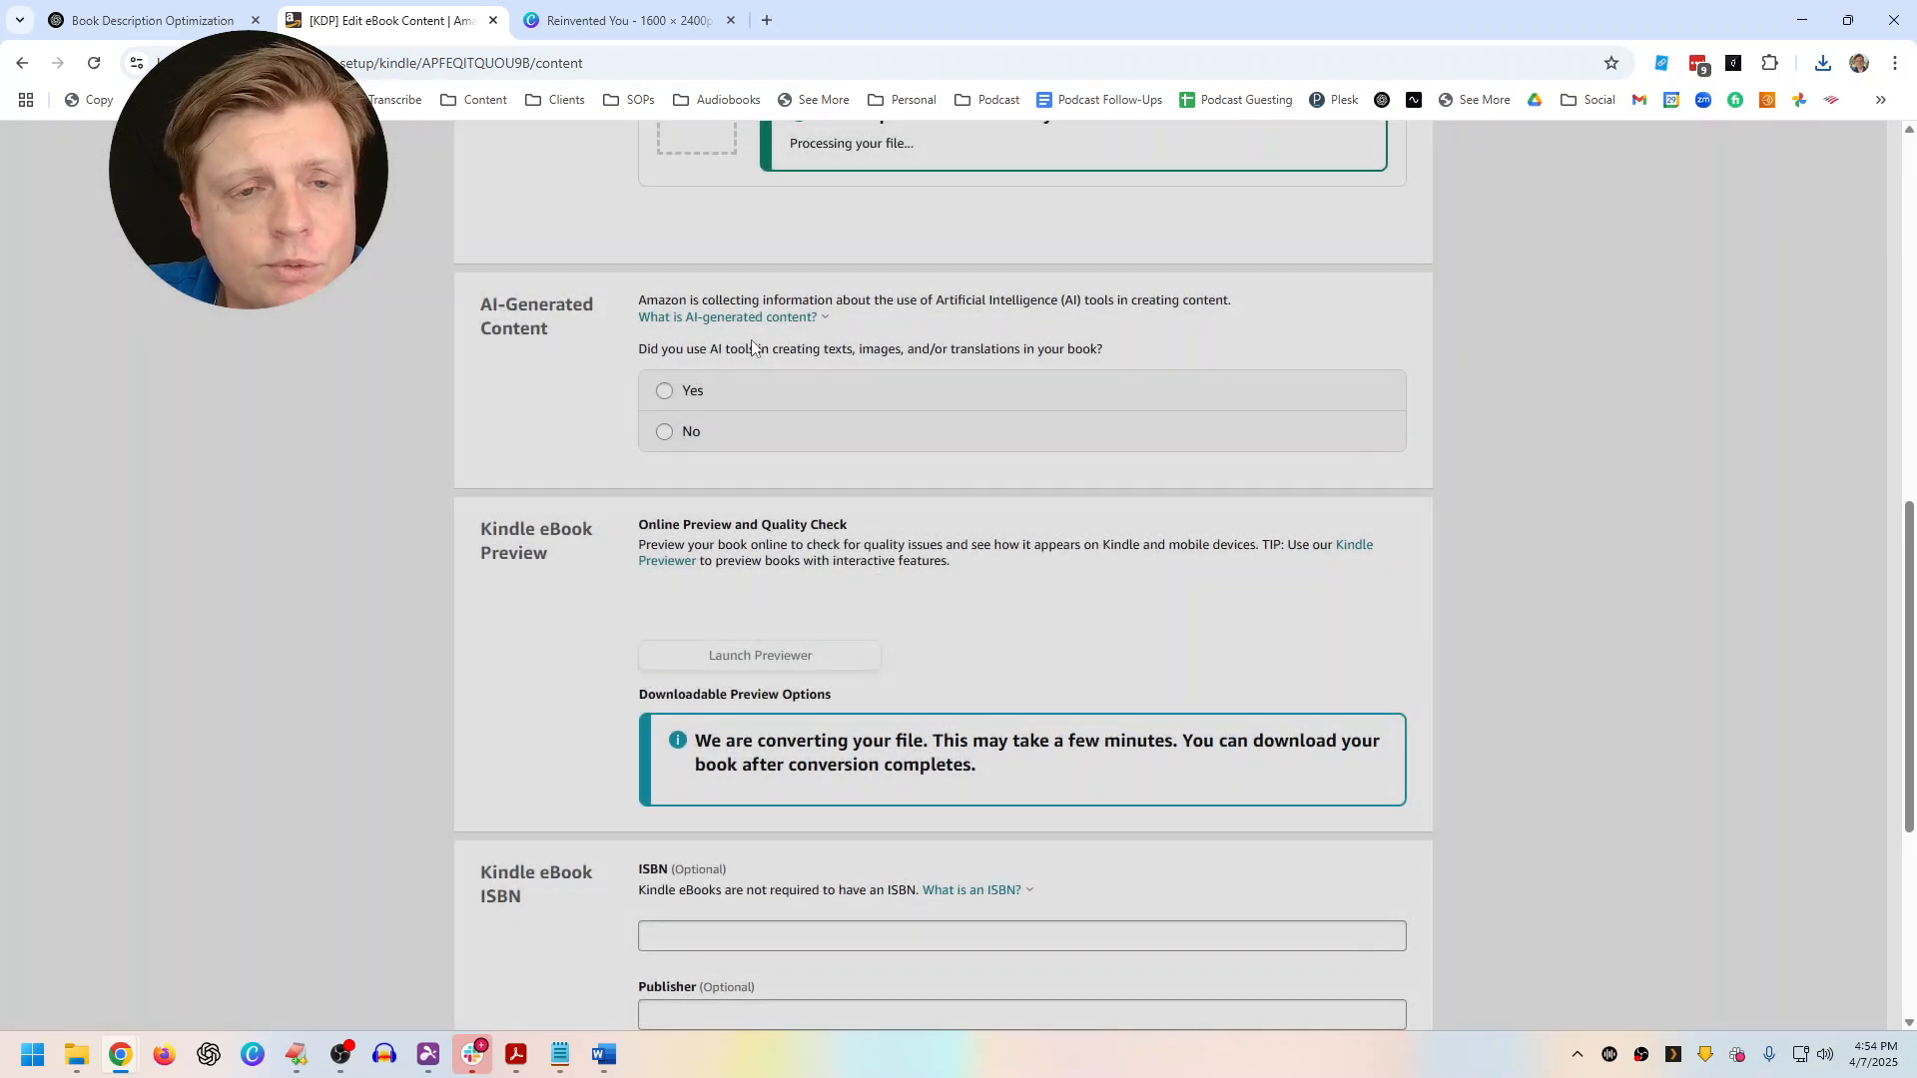
left_click(671, 393)
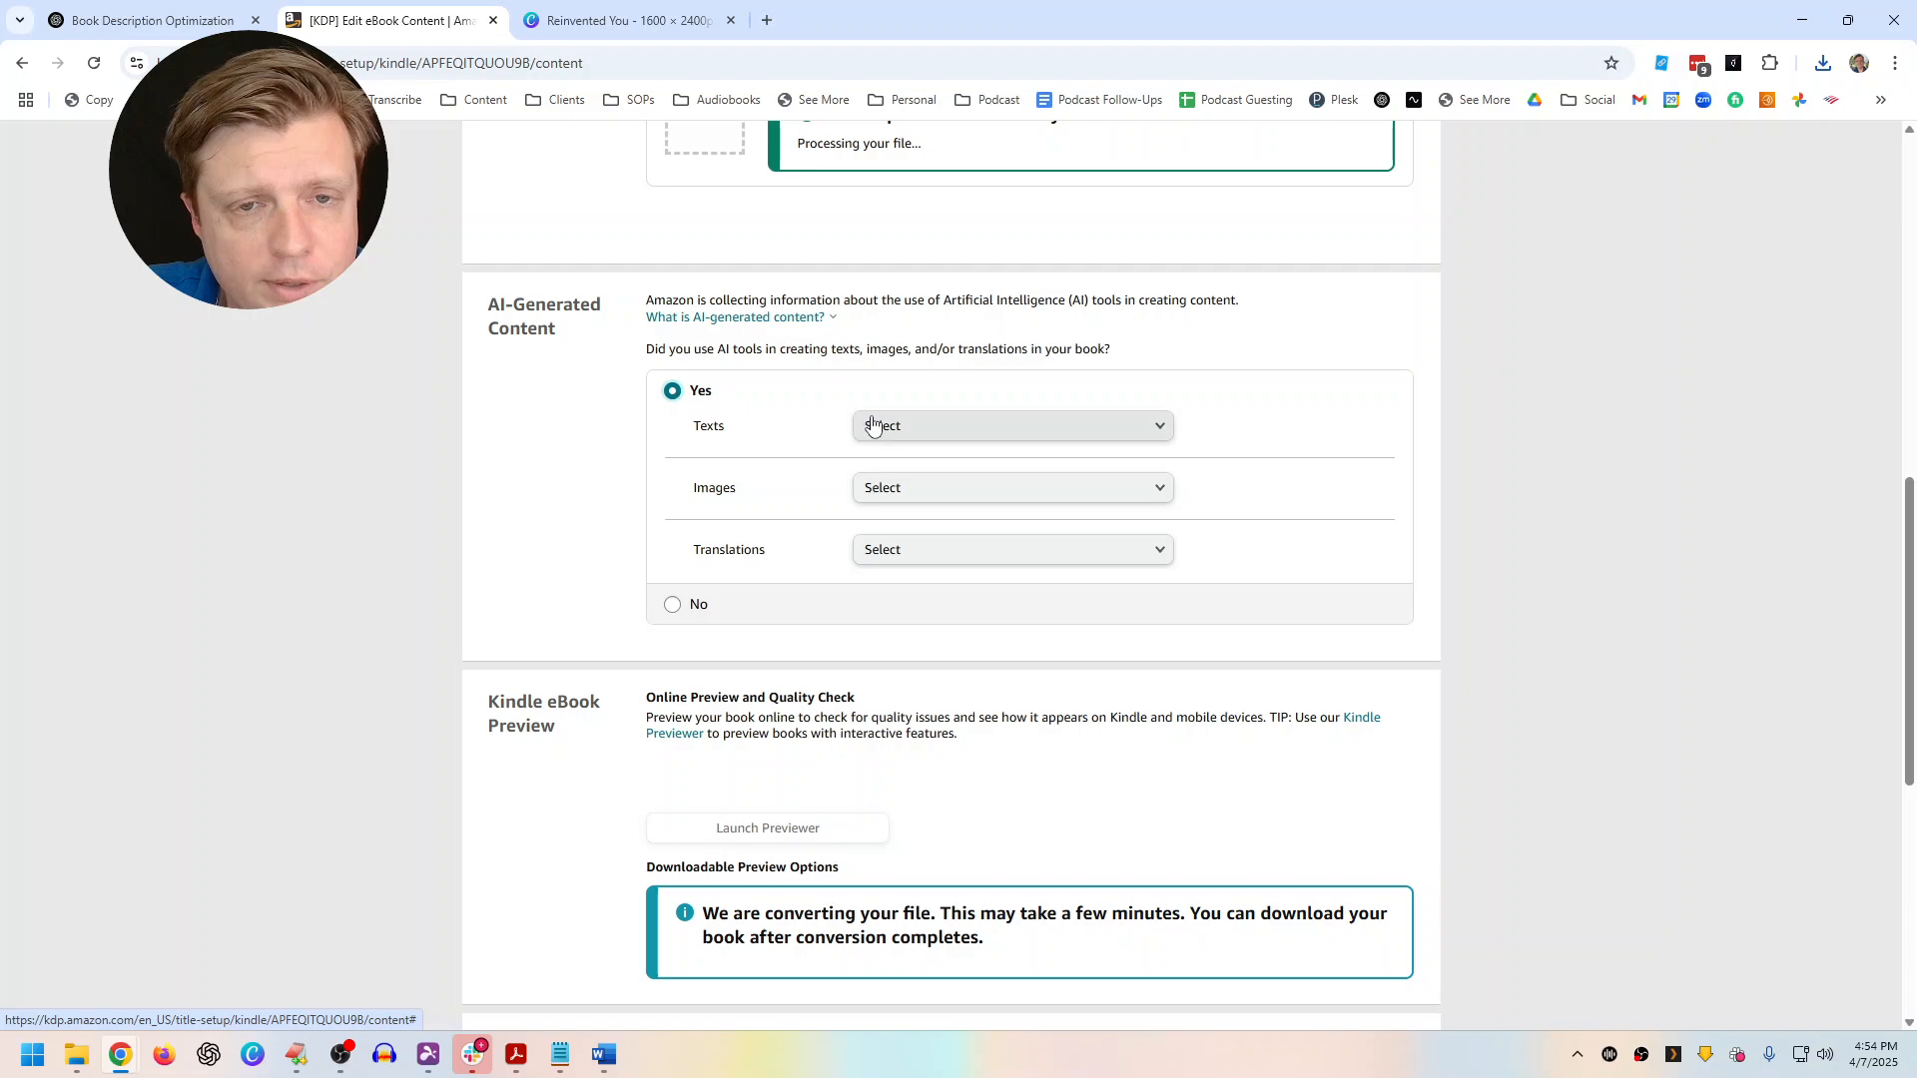
left_click(876, 426)
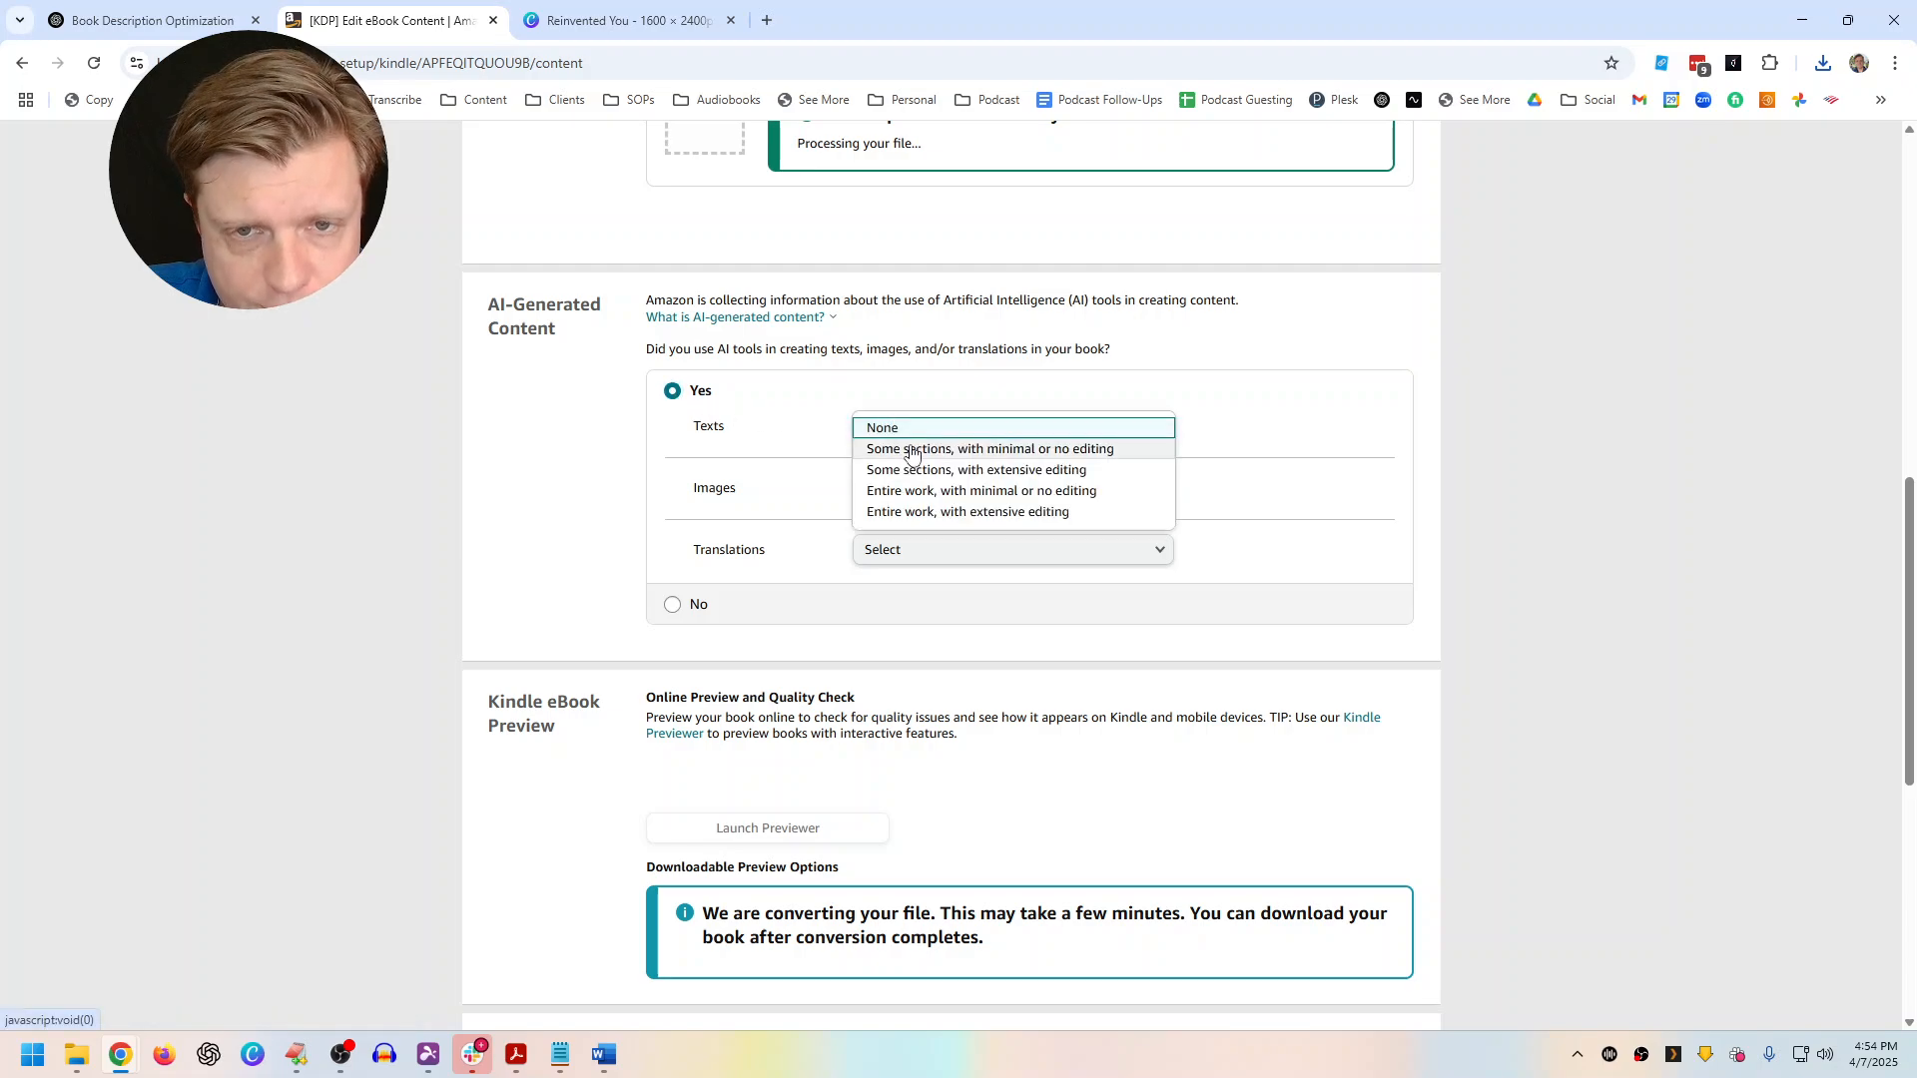
left_click(912, 450)
left_click(900, 499)
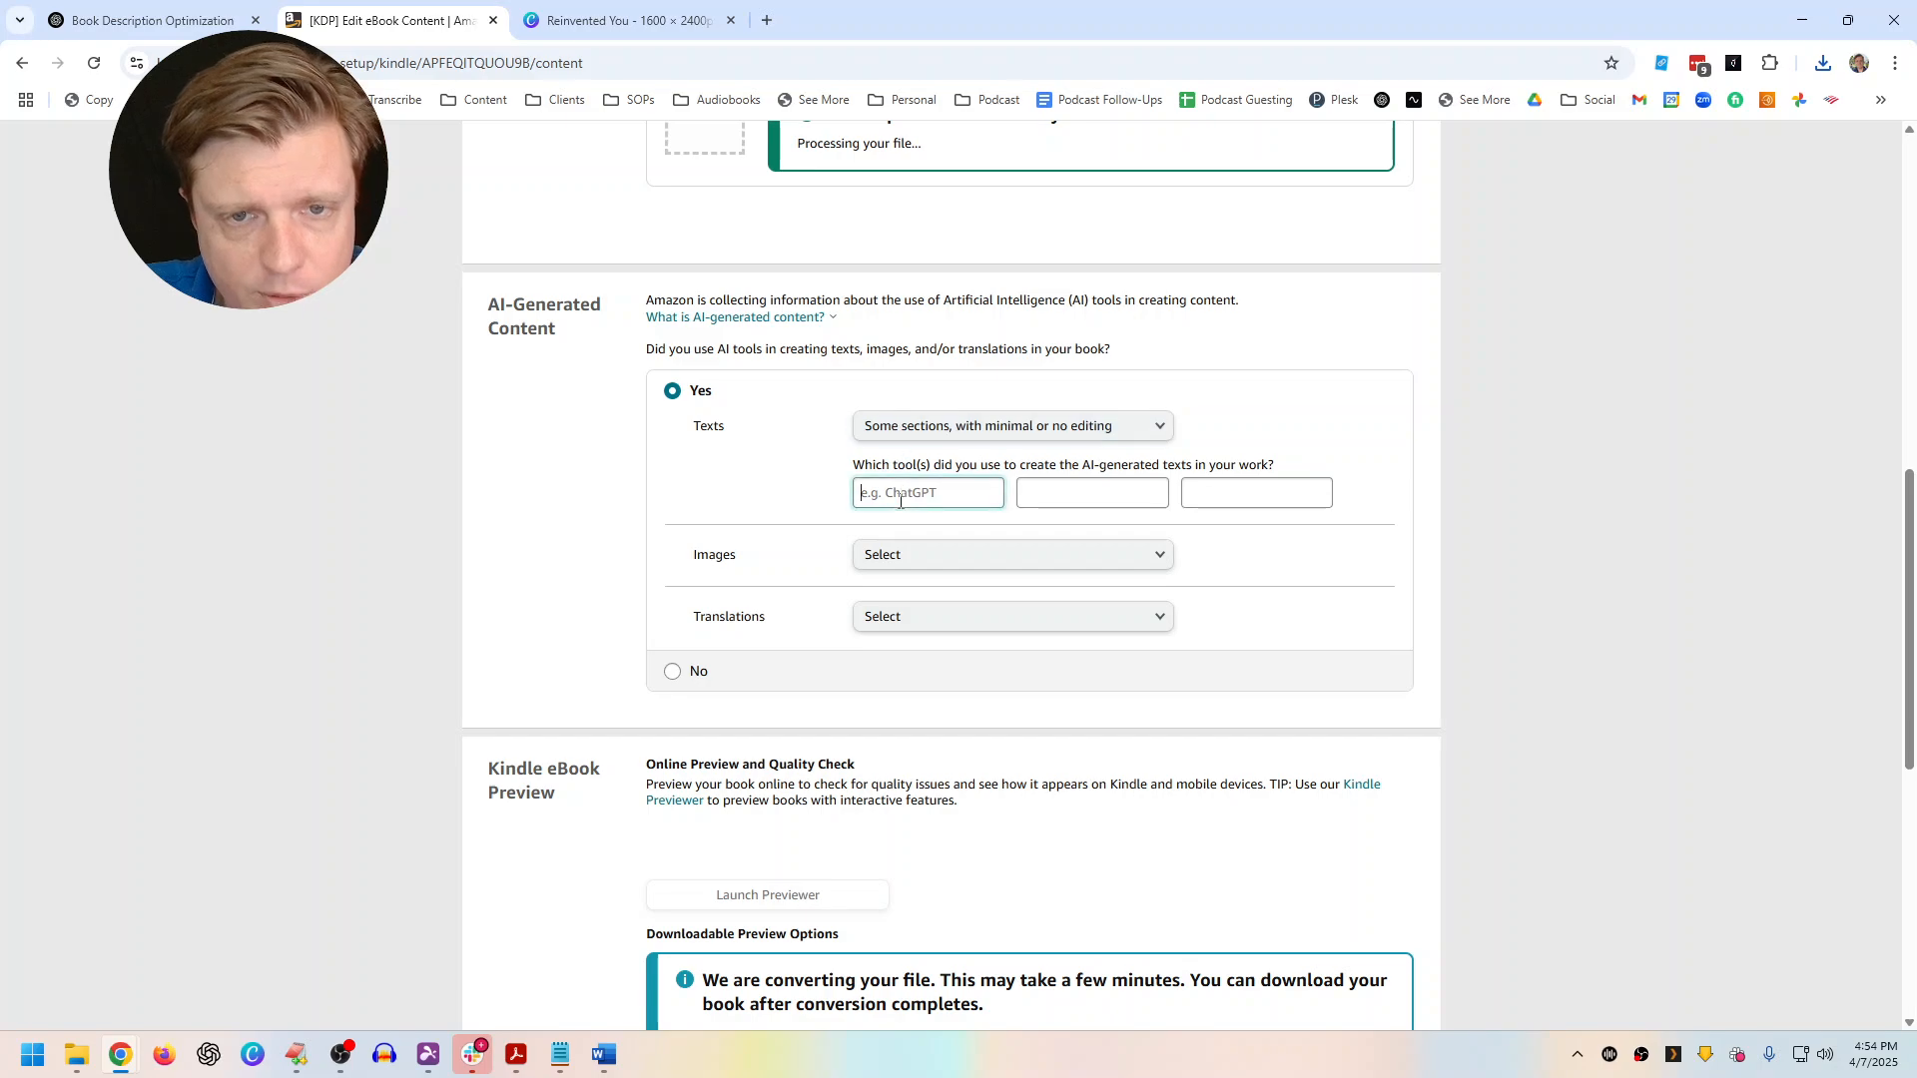
type("ChatGPT")
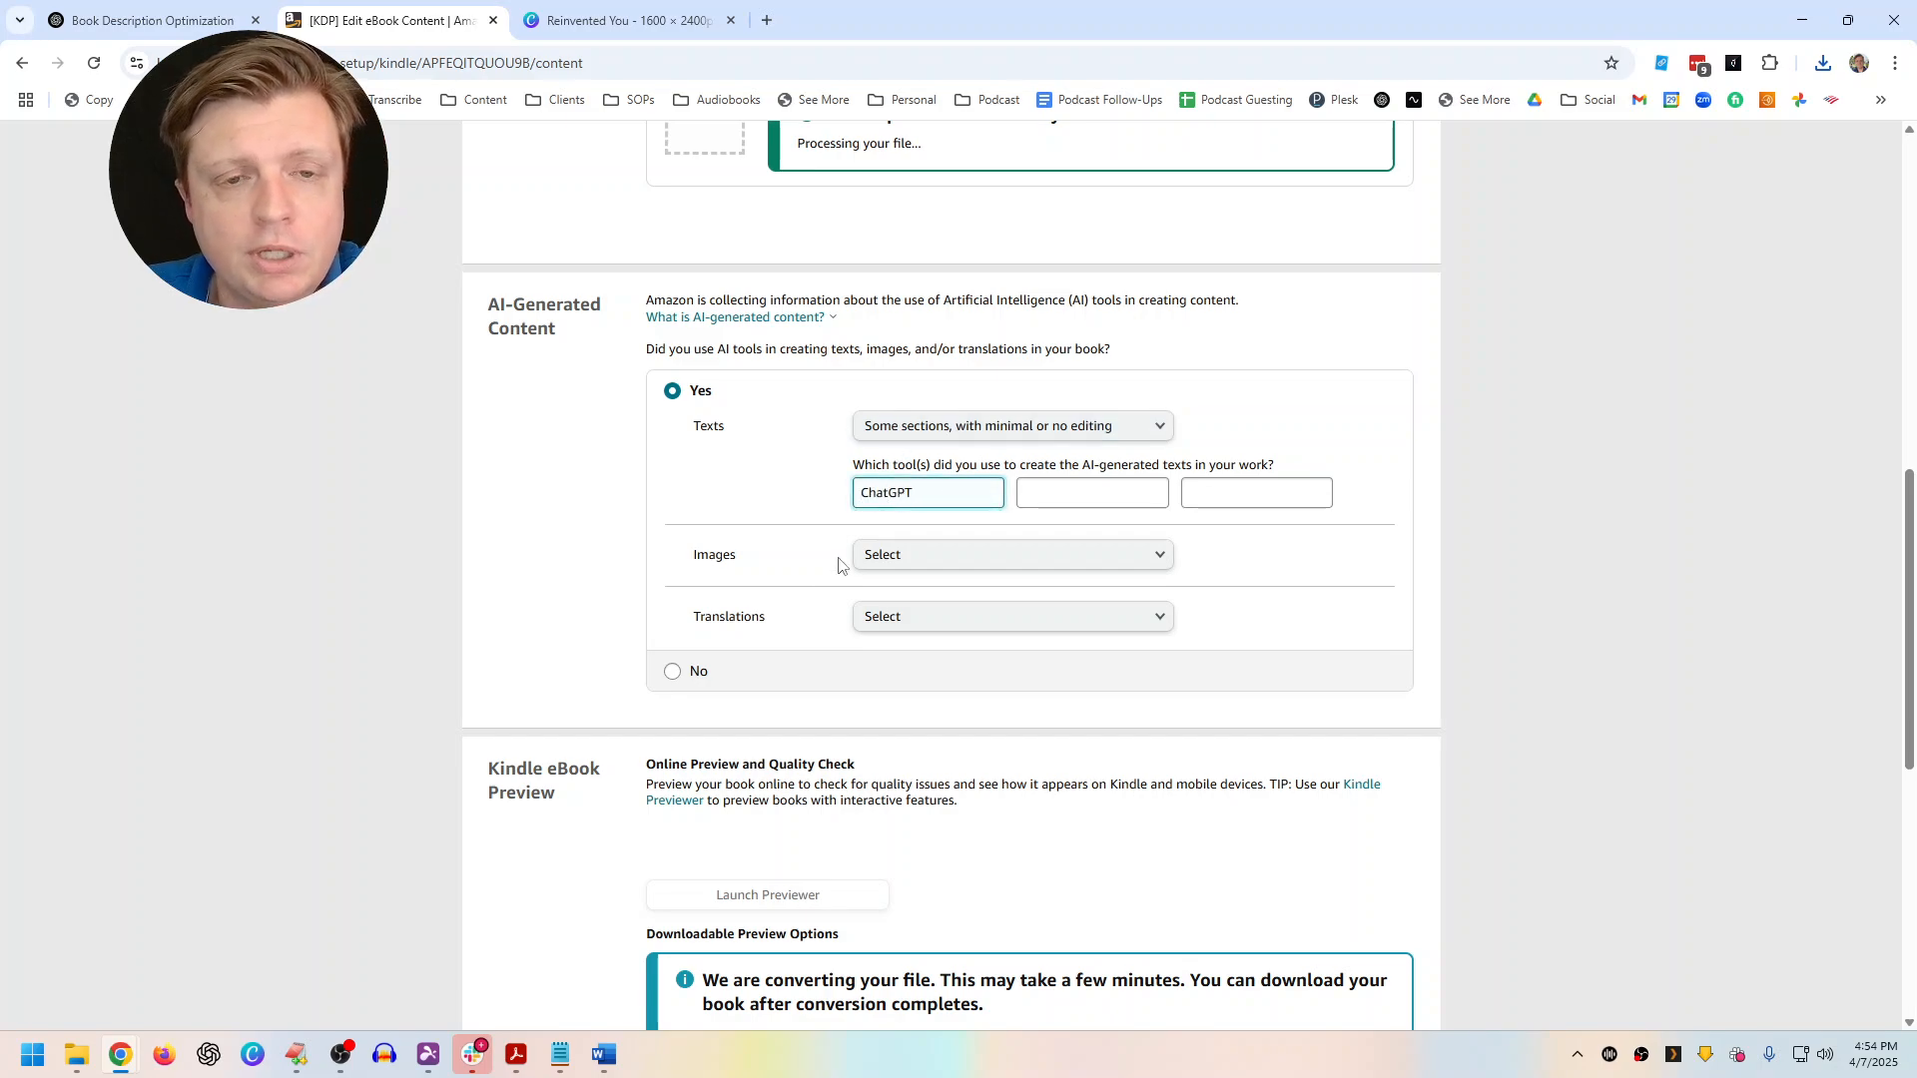
left_click(424, 583)
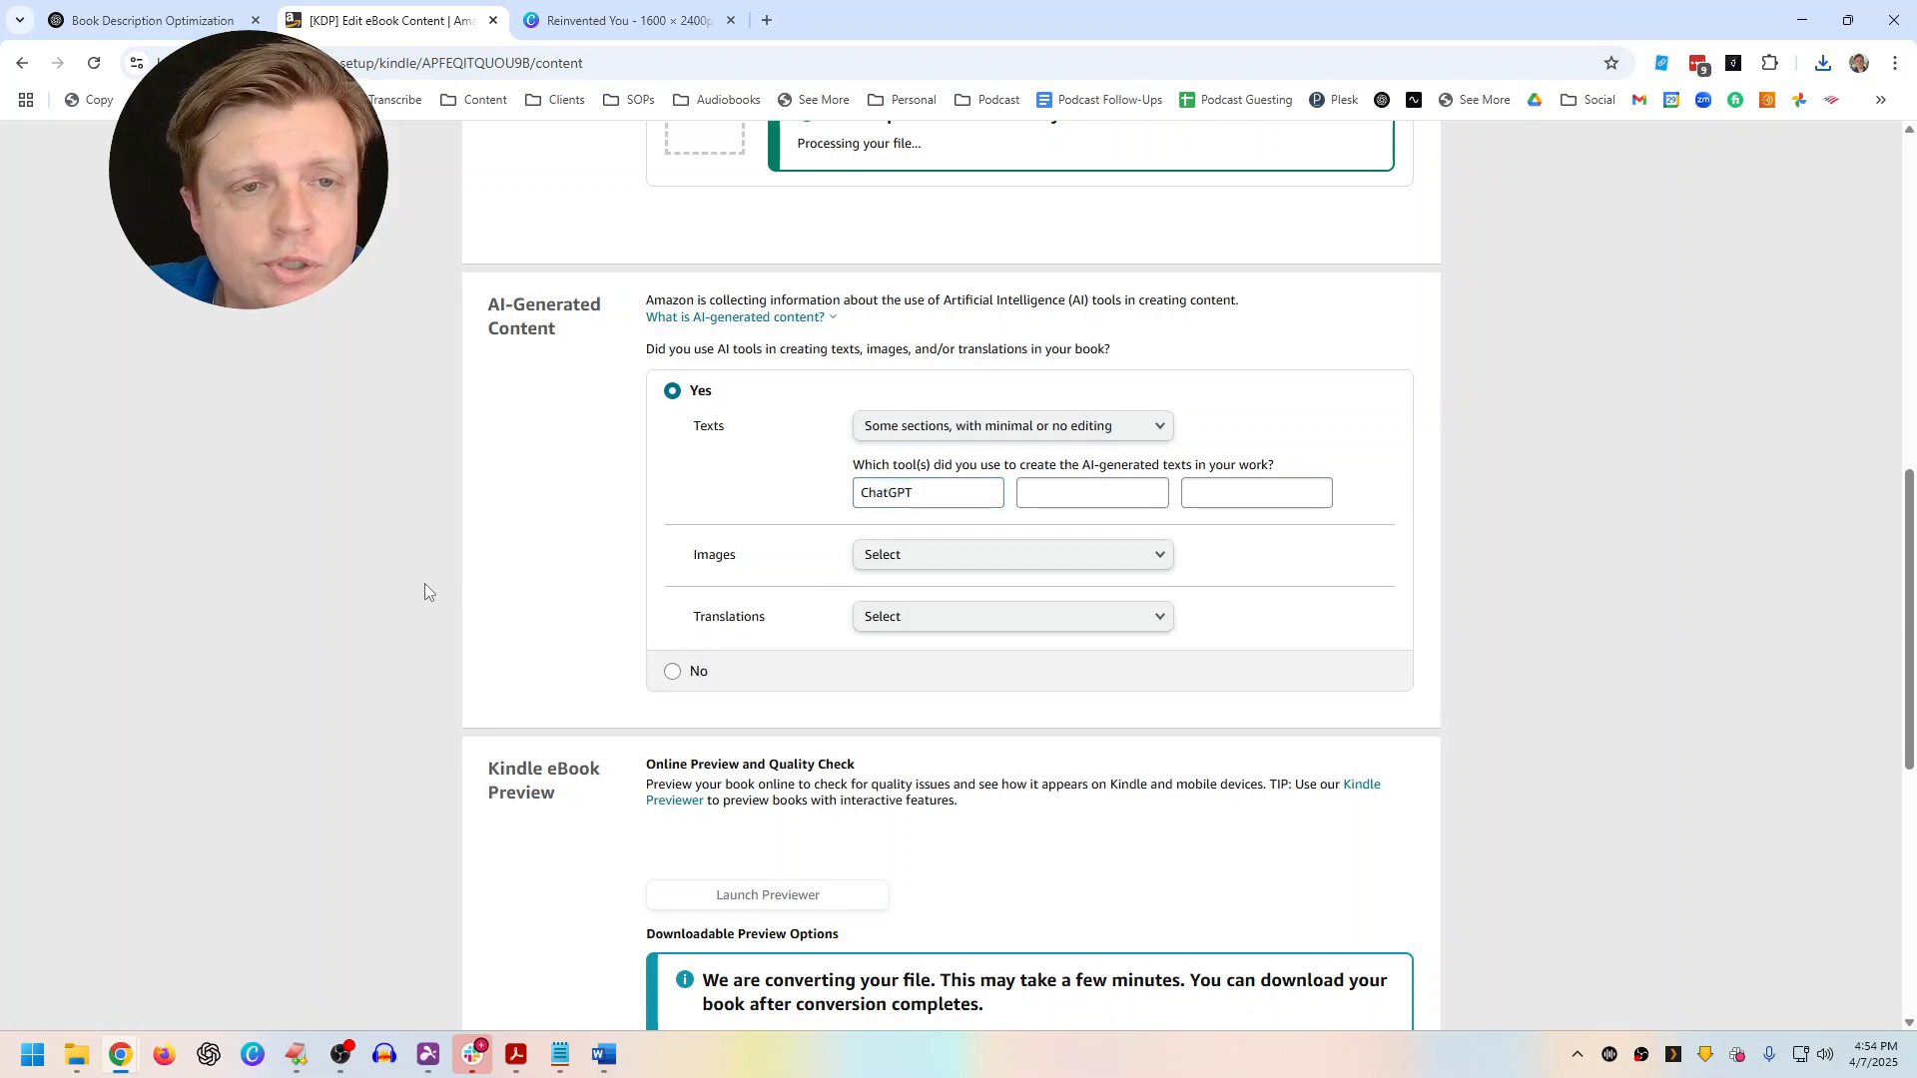
Set the AI-generated content answers for both Images and Translations to None
left_click(889, 558)
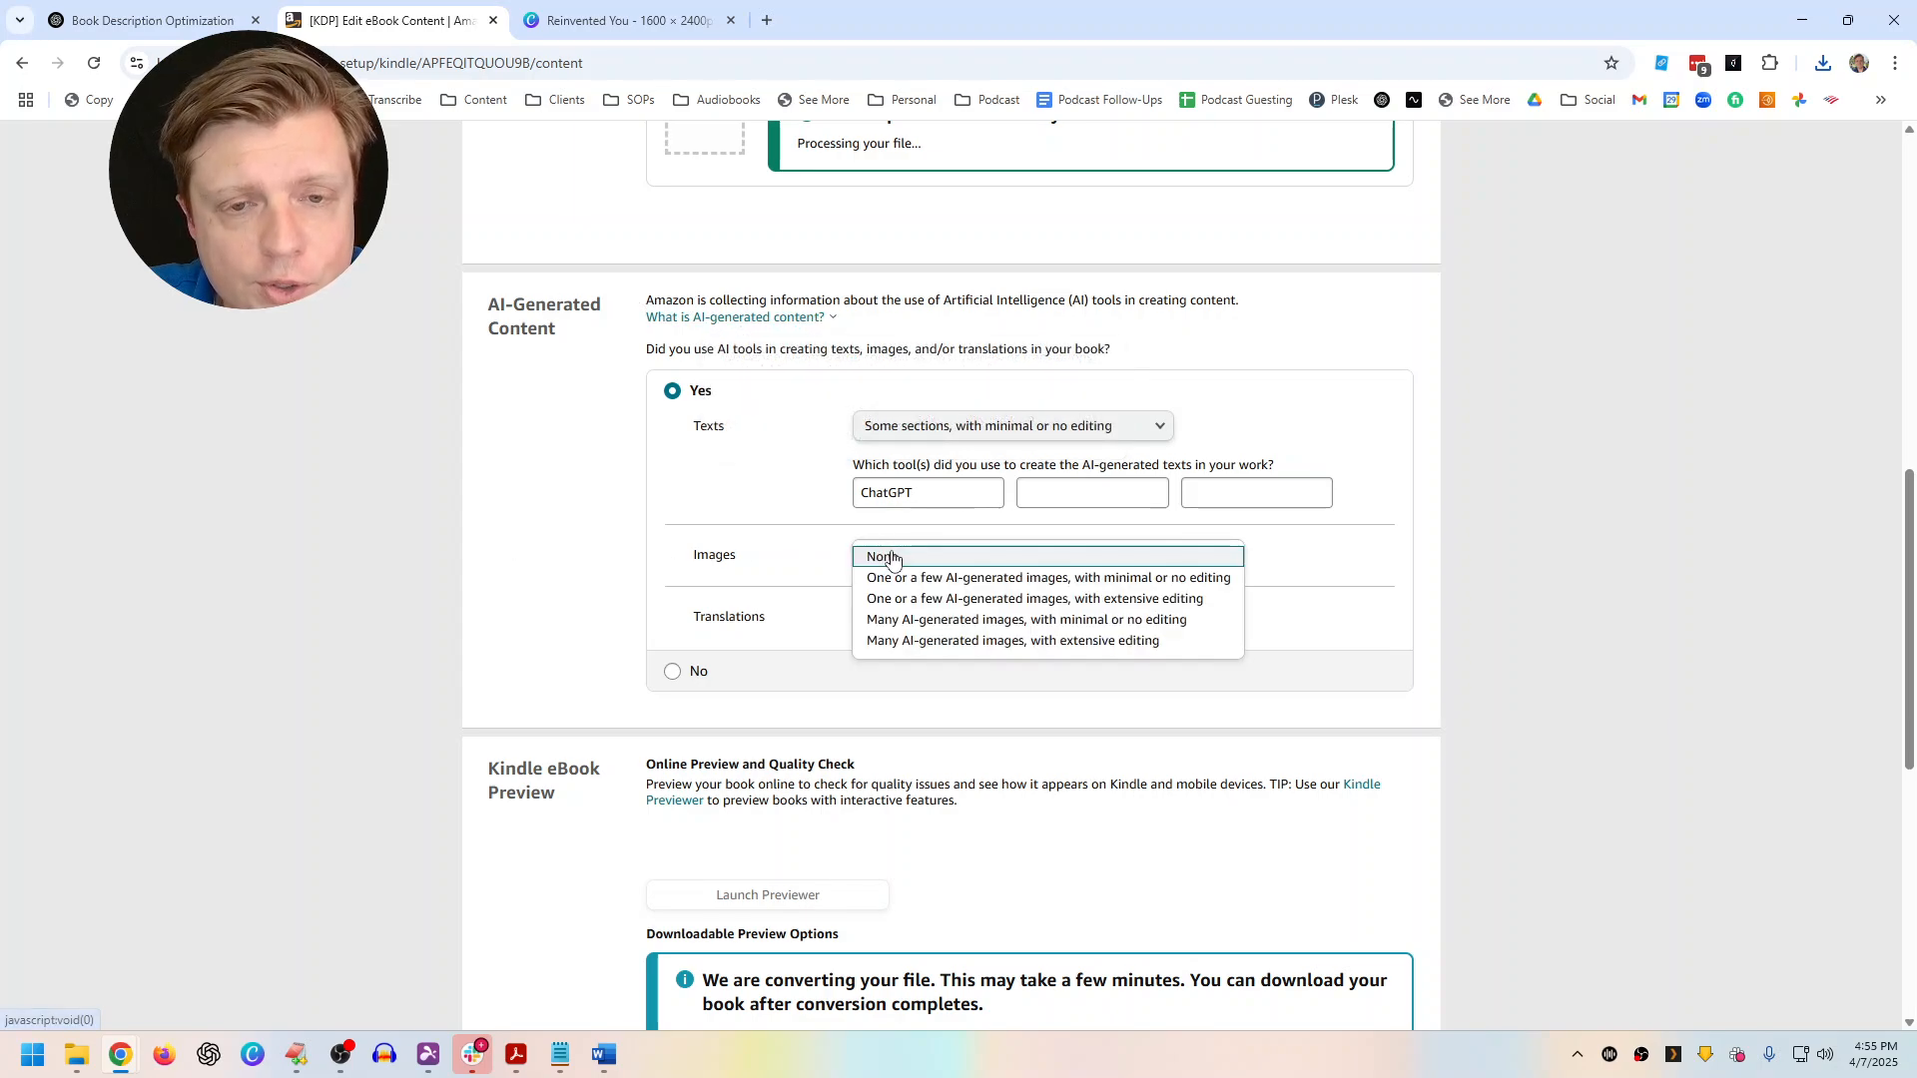
left_click(891, 557)
left_click(899, 616)
left_click(898, 620)
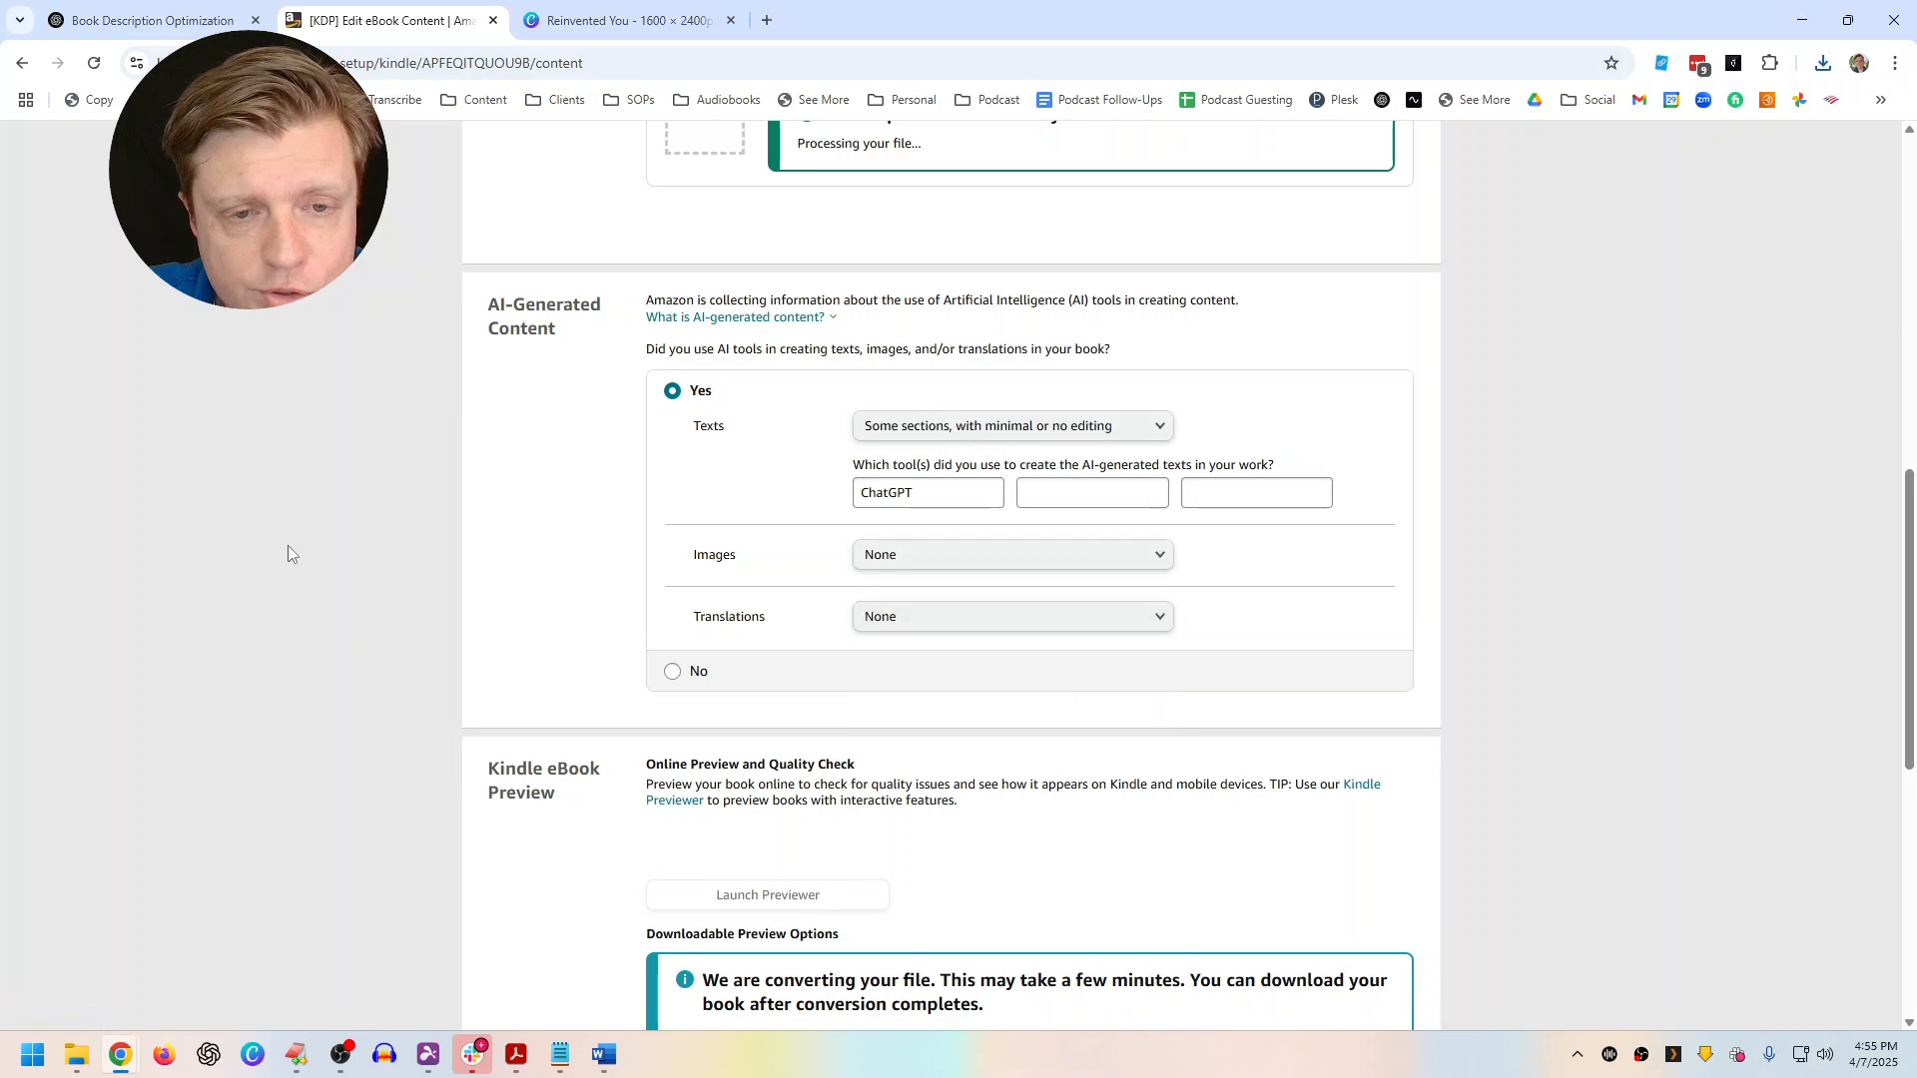
Enter "Mesiti Pty Ltd" as the publisher, leaving the ISBN blank, and save the content to continue to Pricing
scroll(354, 639, "down", 4)
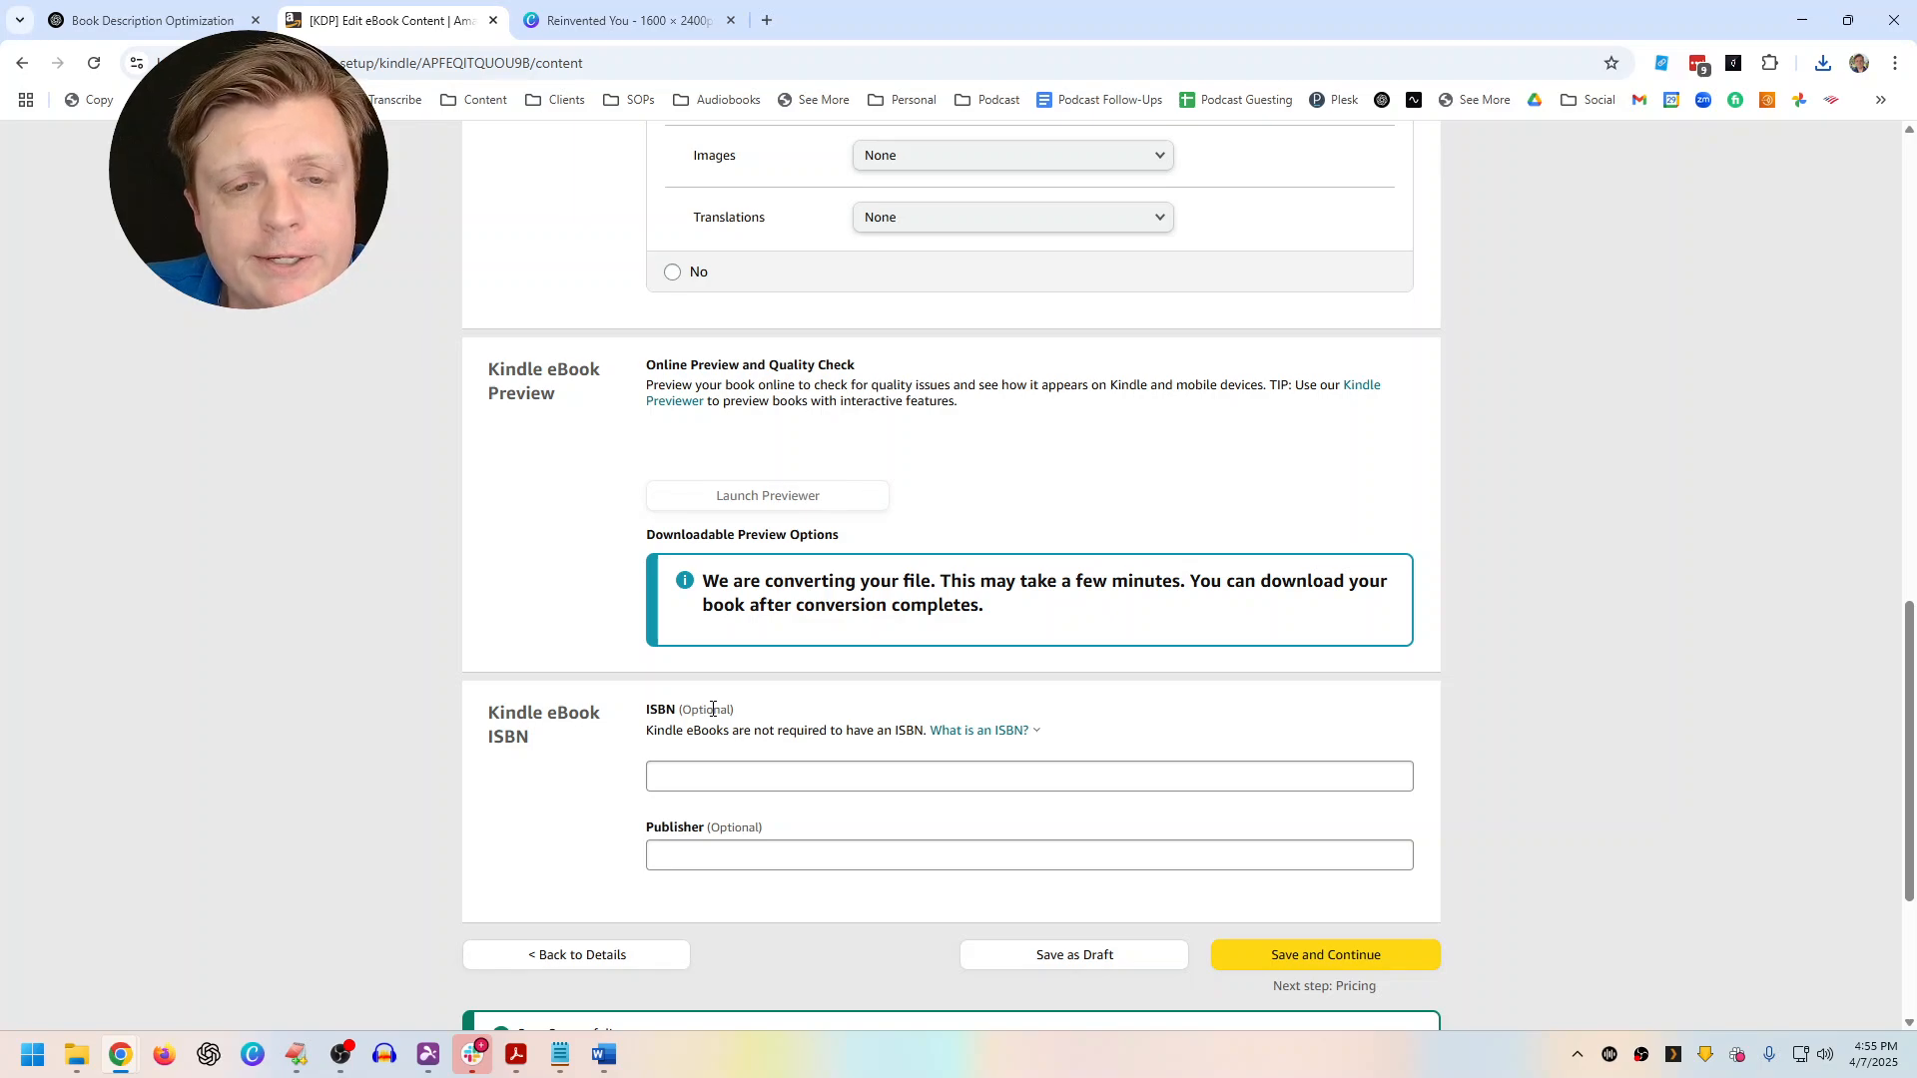
left_click(712, 872)
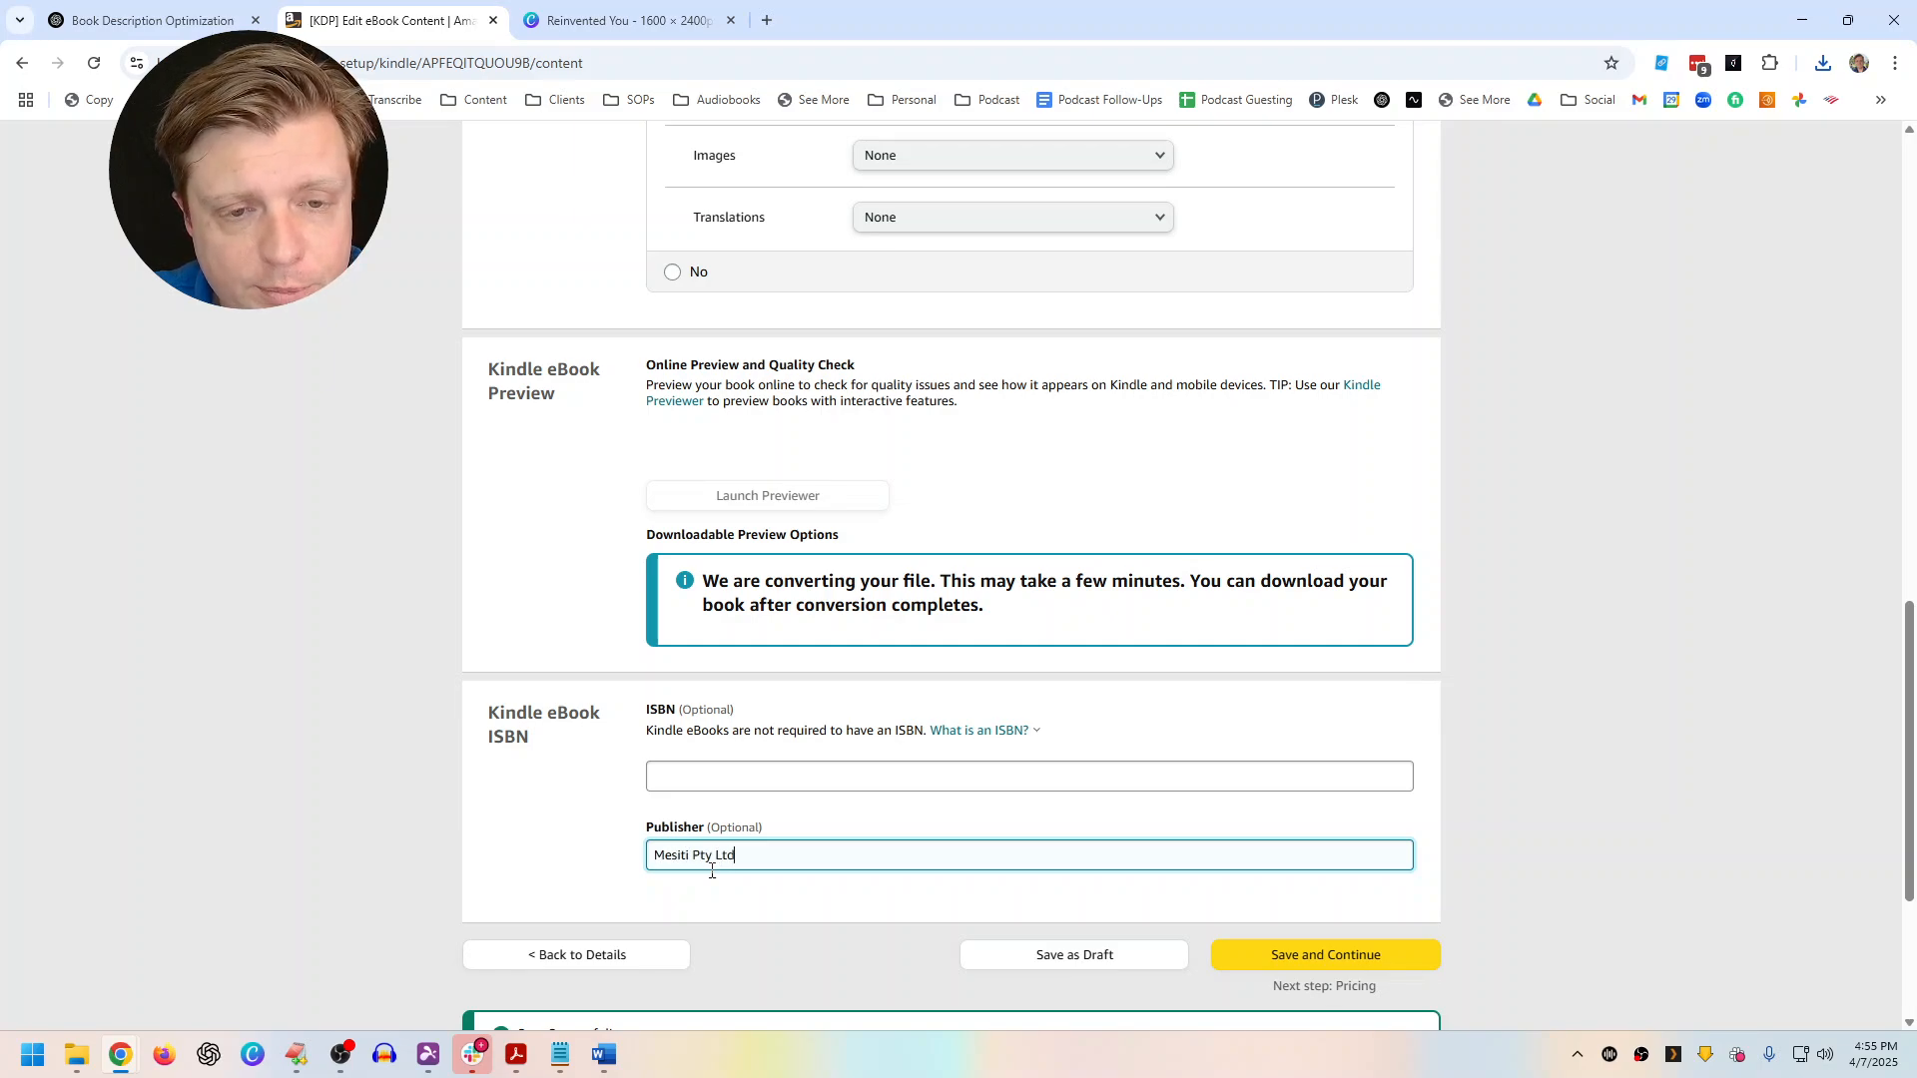
left_click(340, 1055)
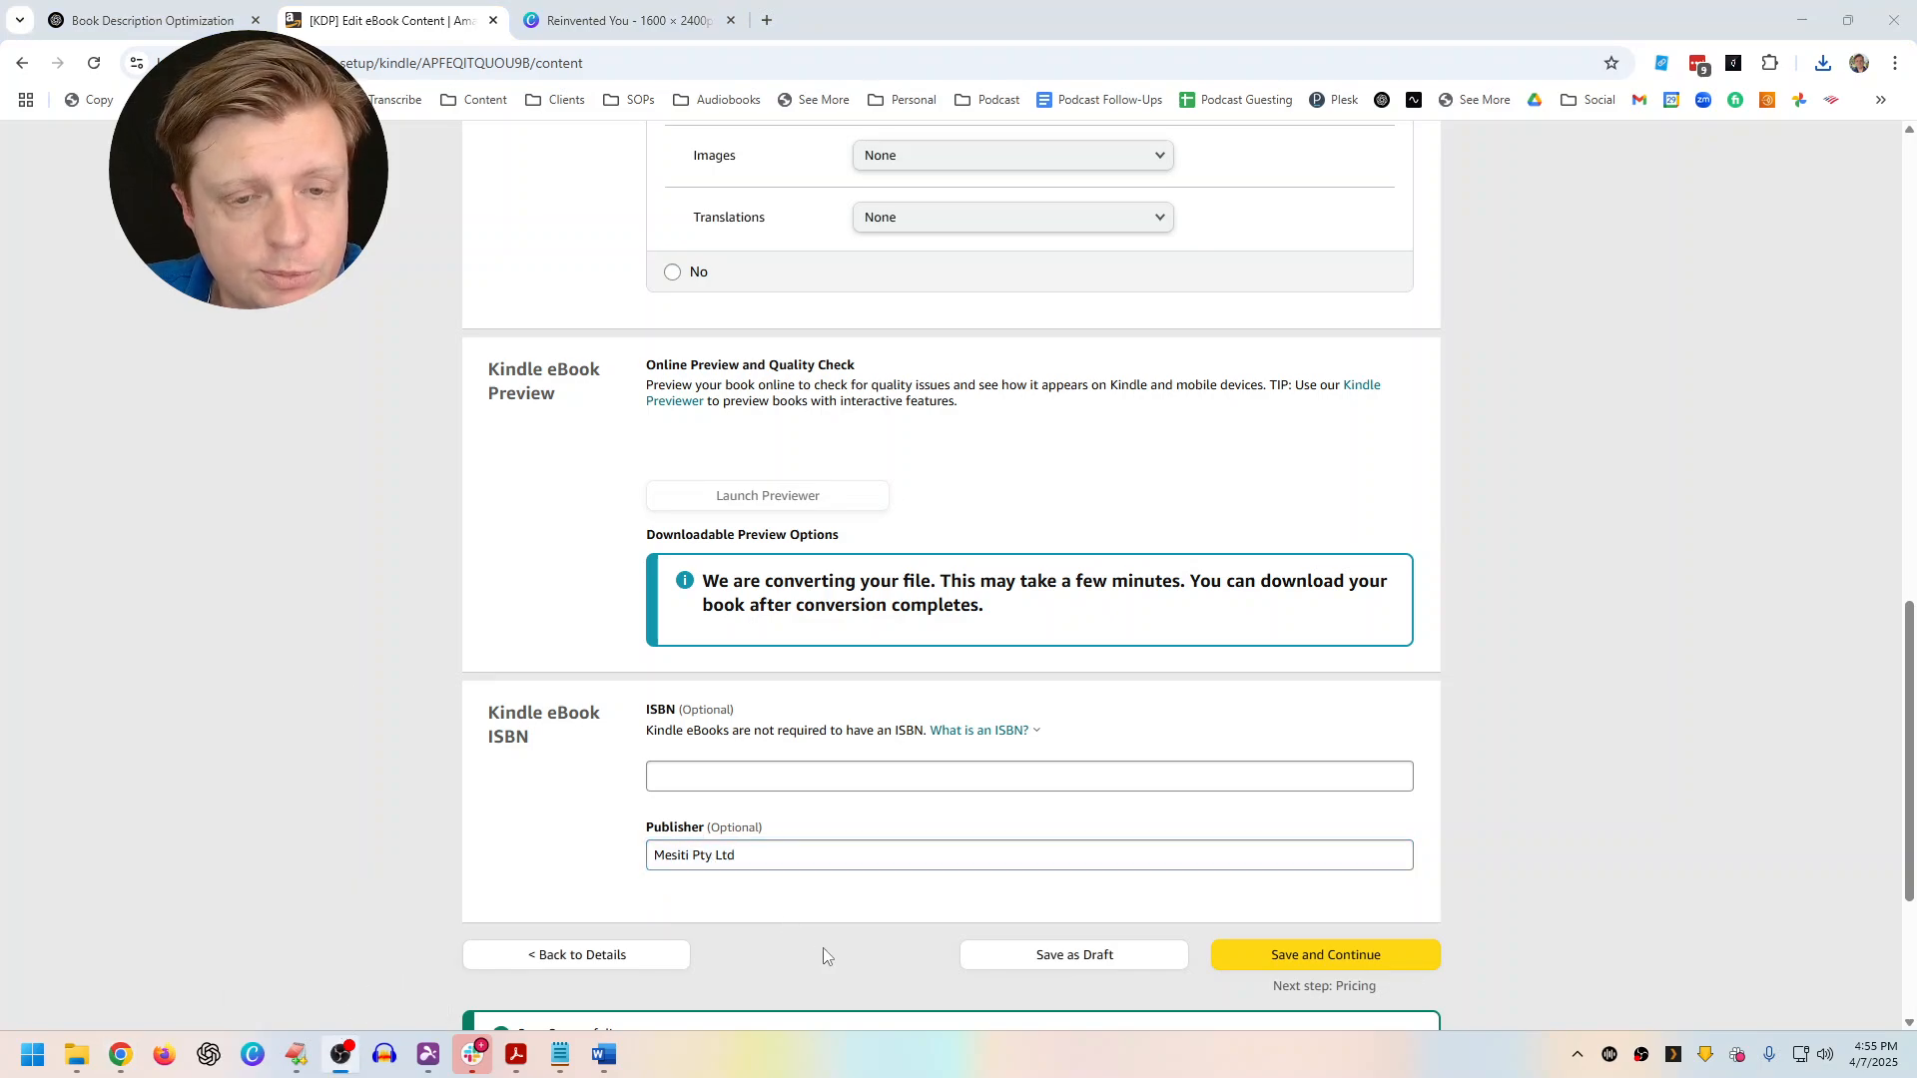
left_click(1272, 954)
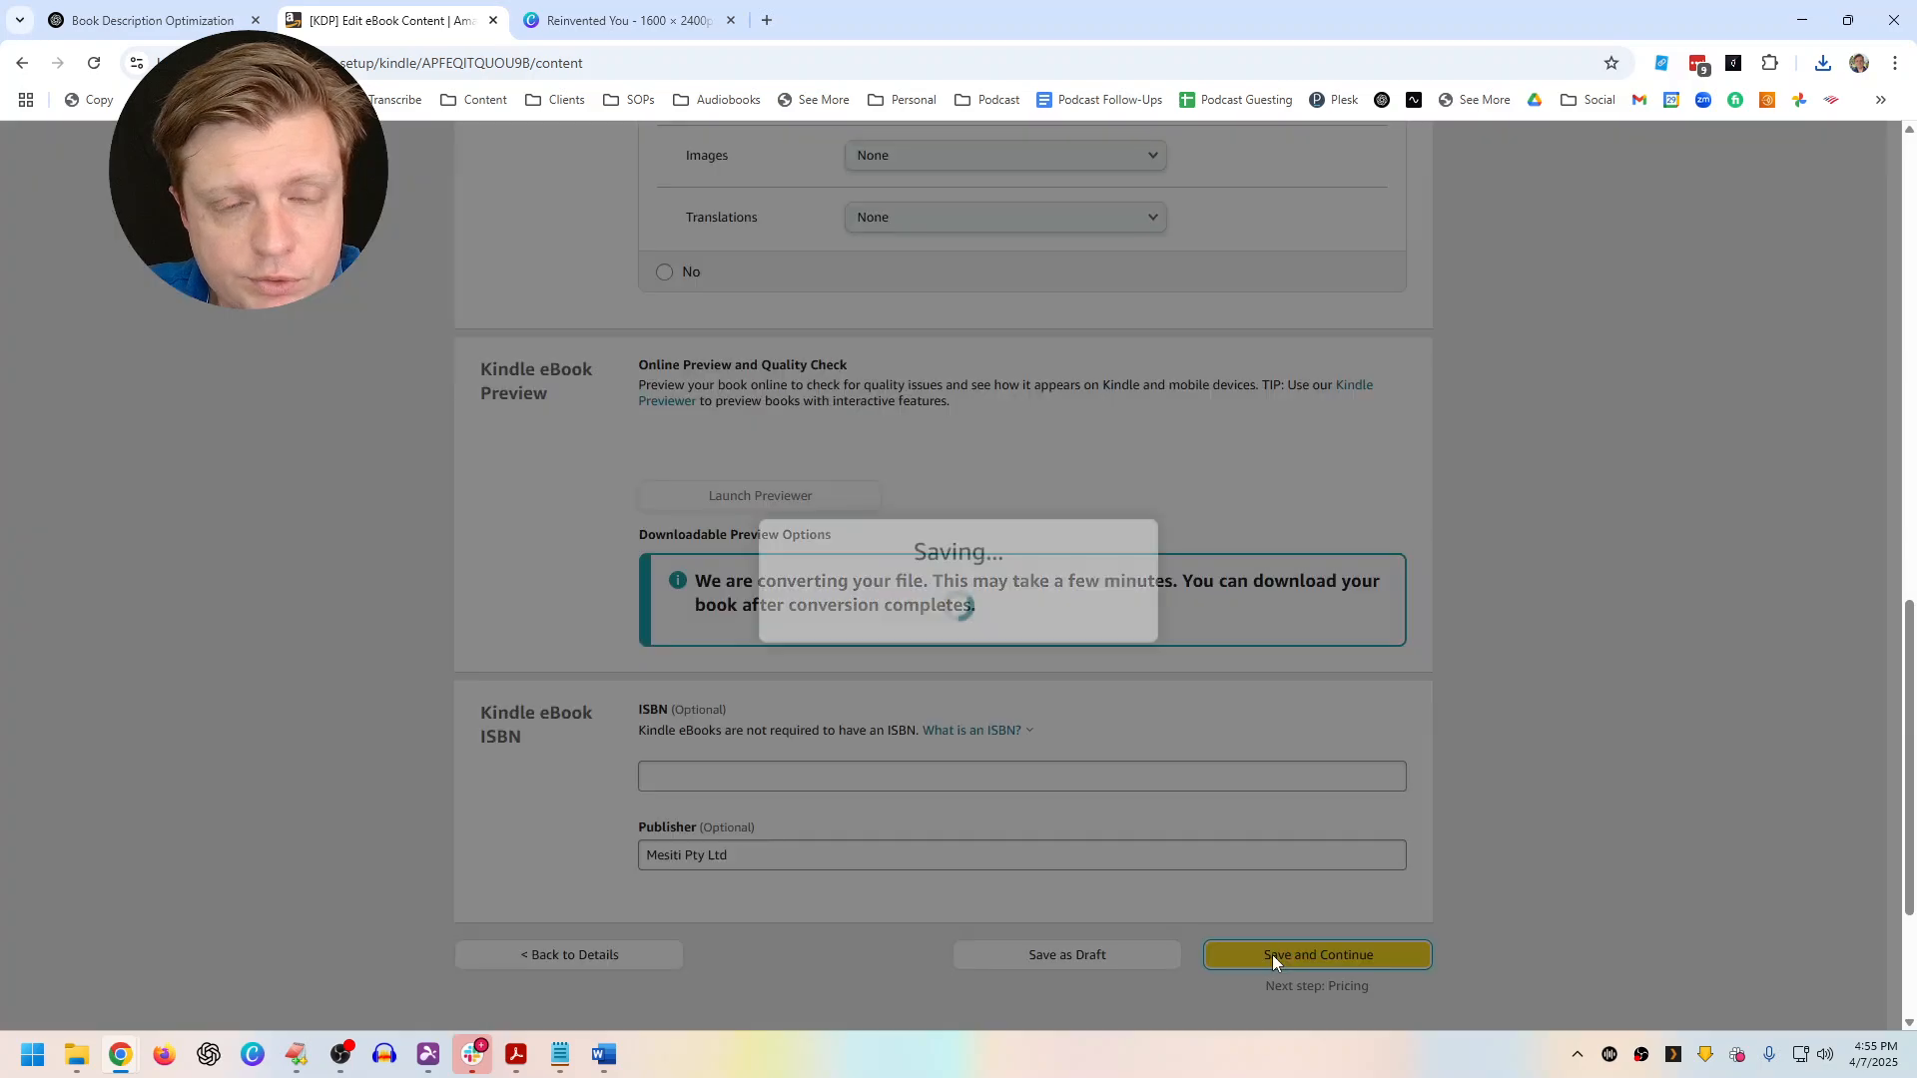
Enroll the book in KDP Select and choose the 70% royalty plan
mouse_move(340, 1056)
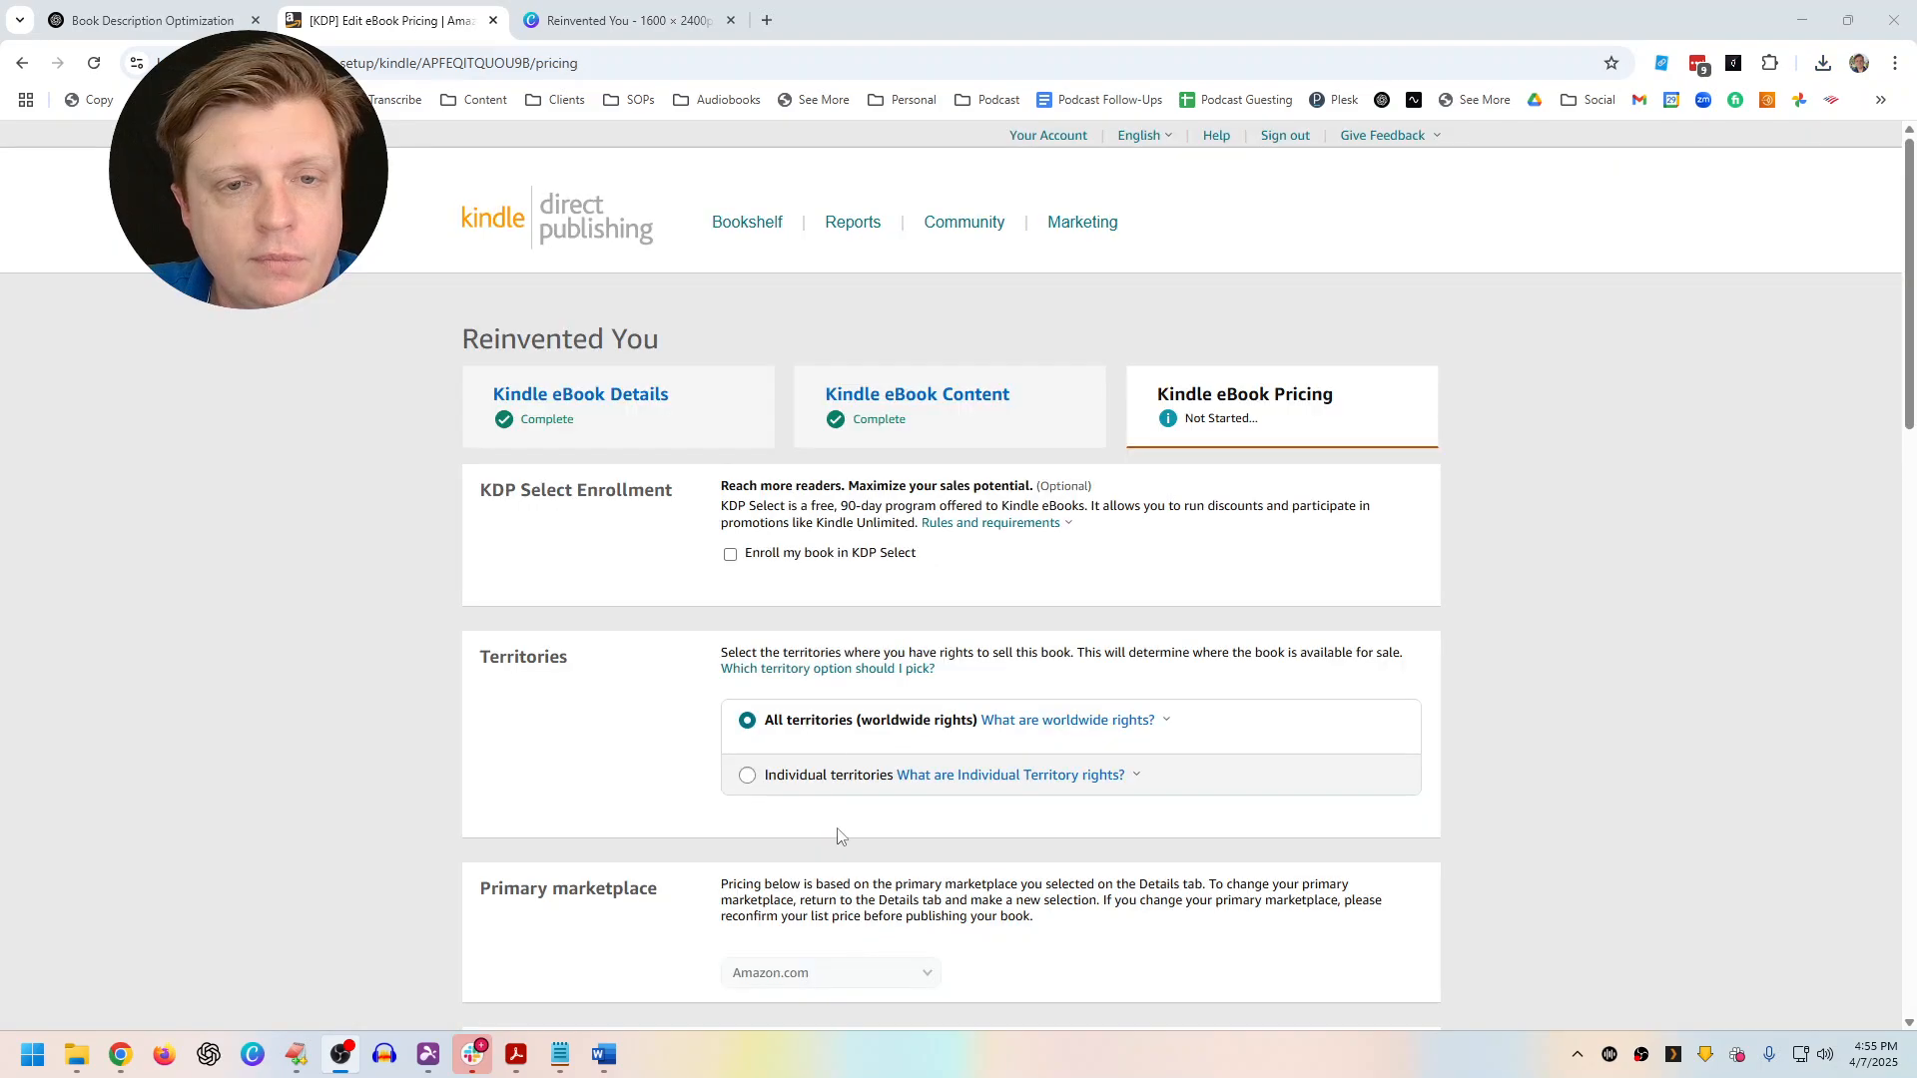
left_click(731, 555)
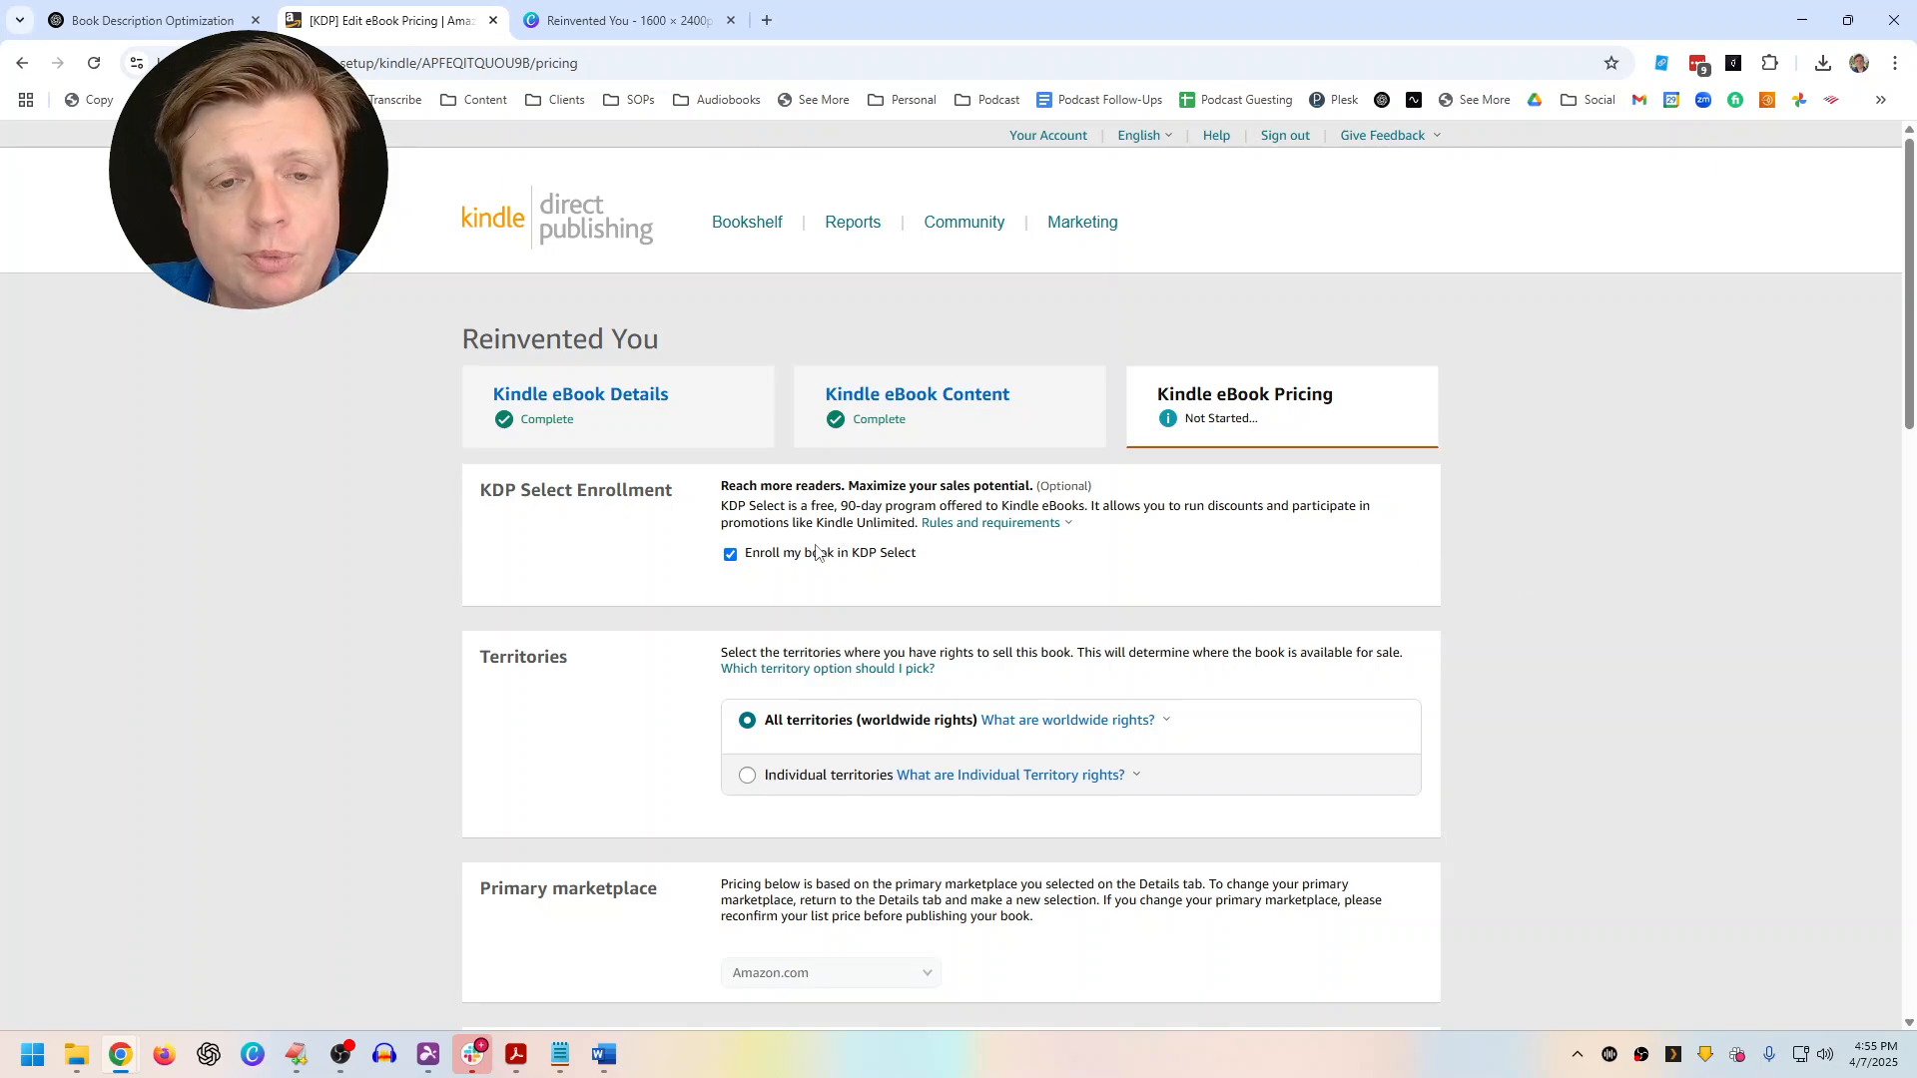
scroll(814, 559, "down", 5)
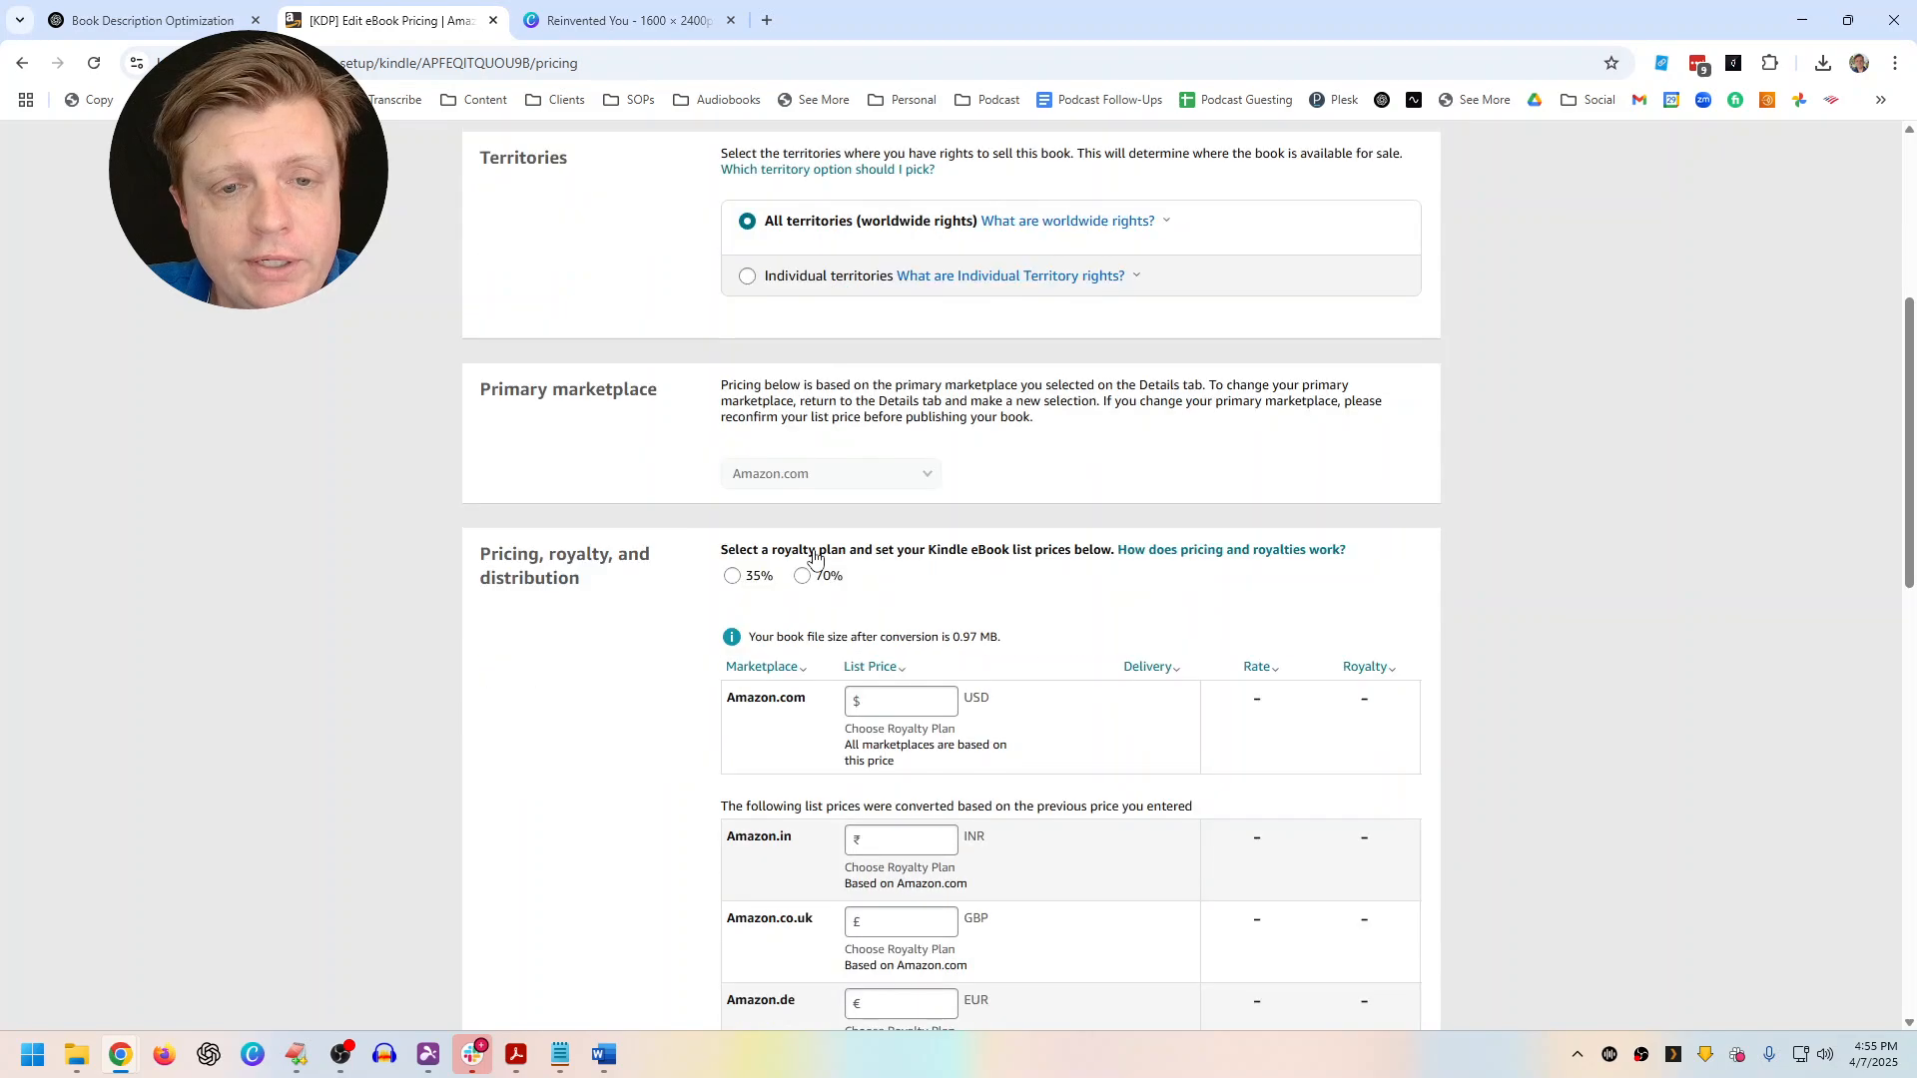
left_click(804, 577)
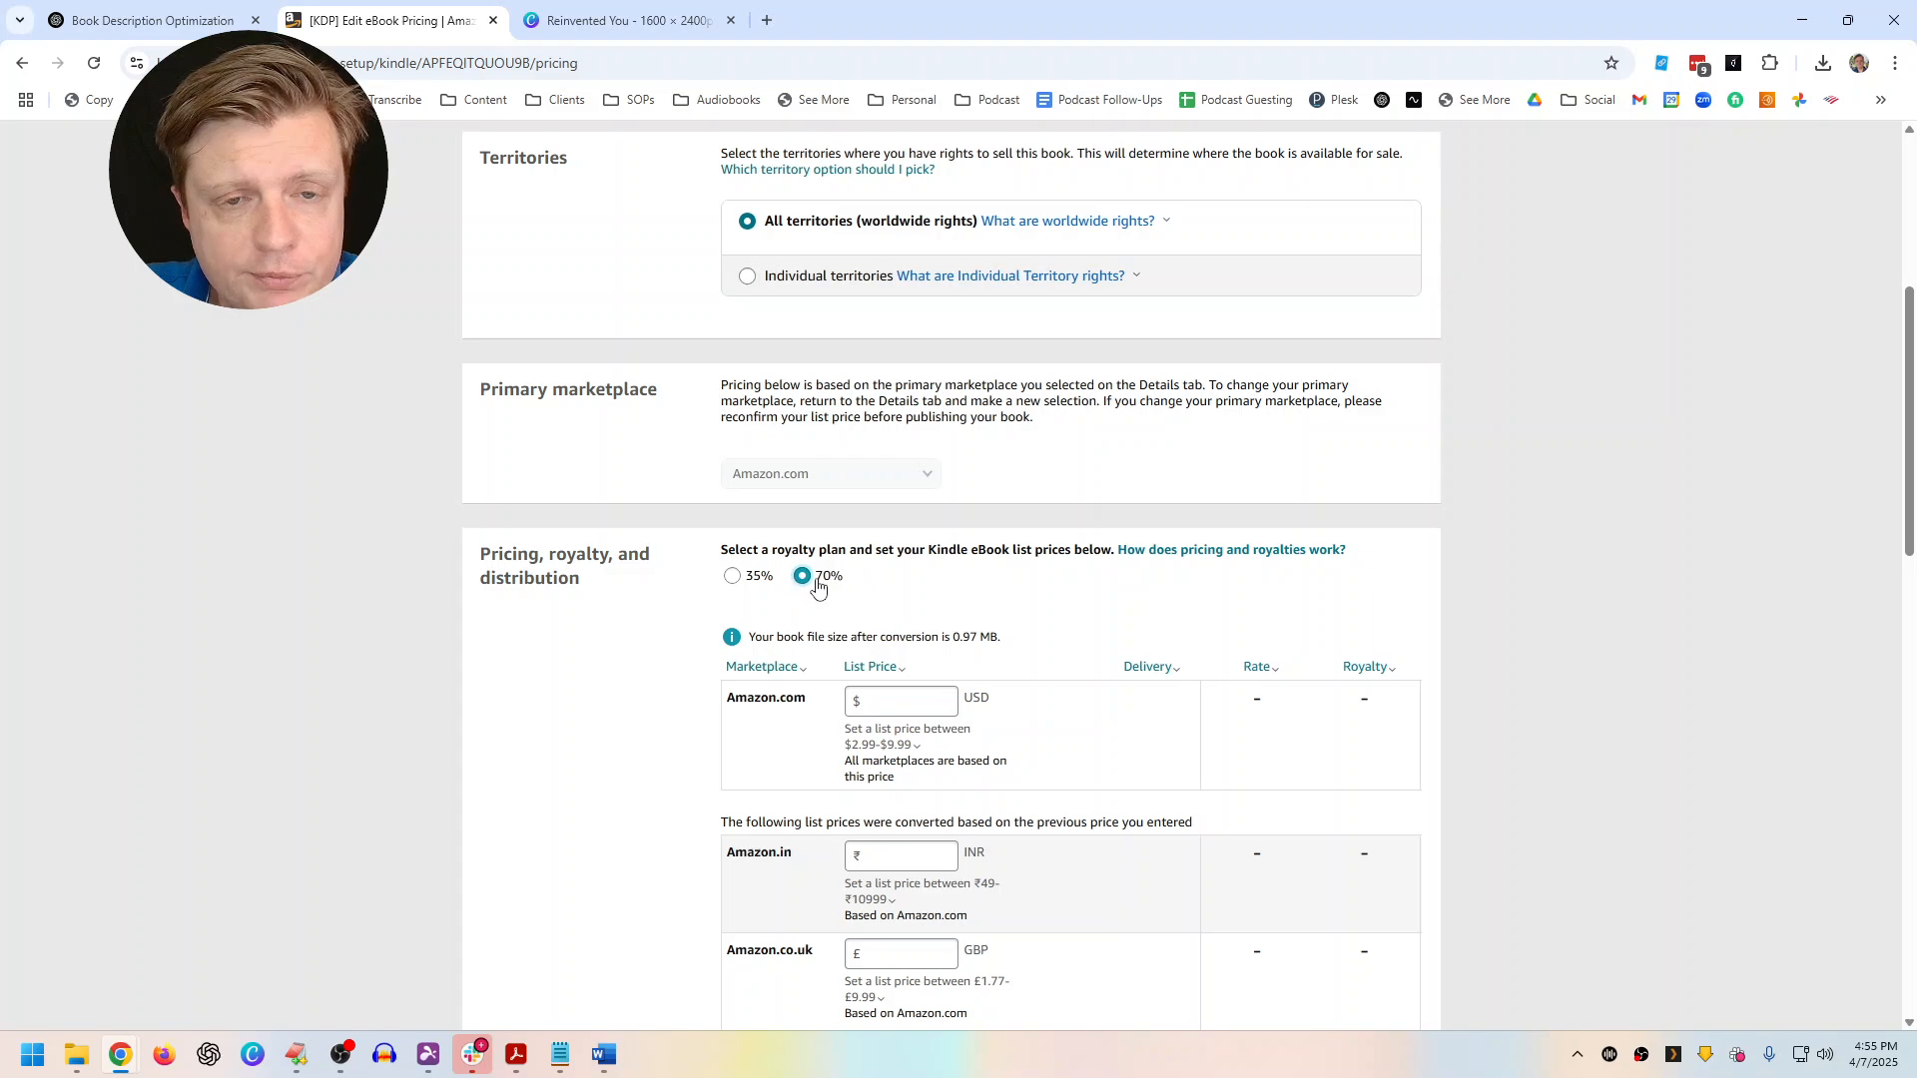
Set the Amazon.com list price to 2.99 USD and publish the Kindle eBook
left_click(902, 705)
type("2.99")
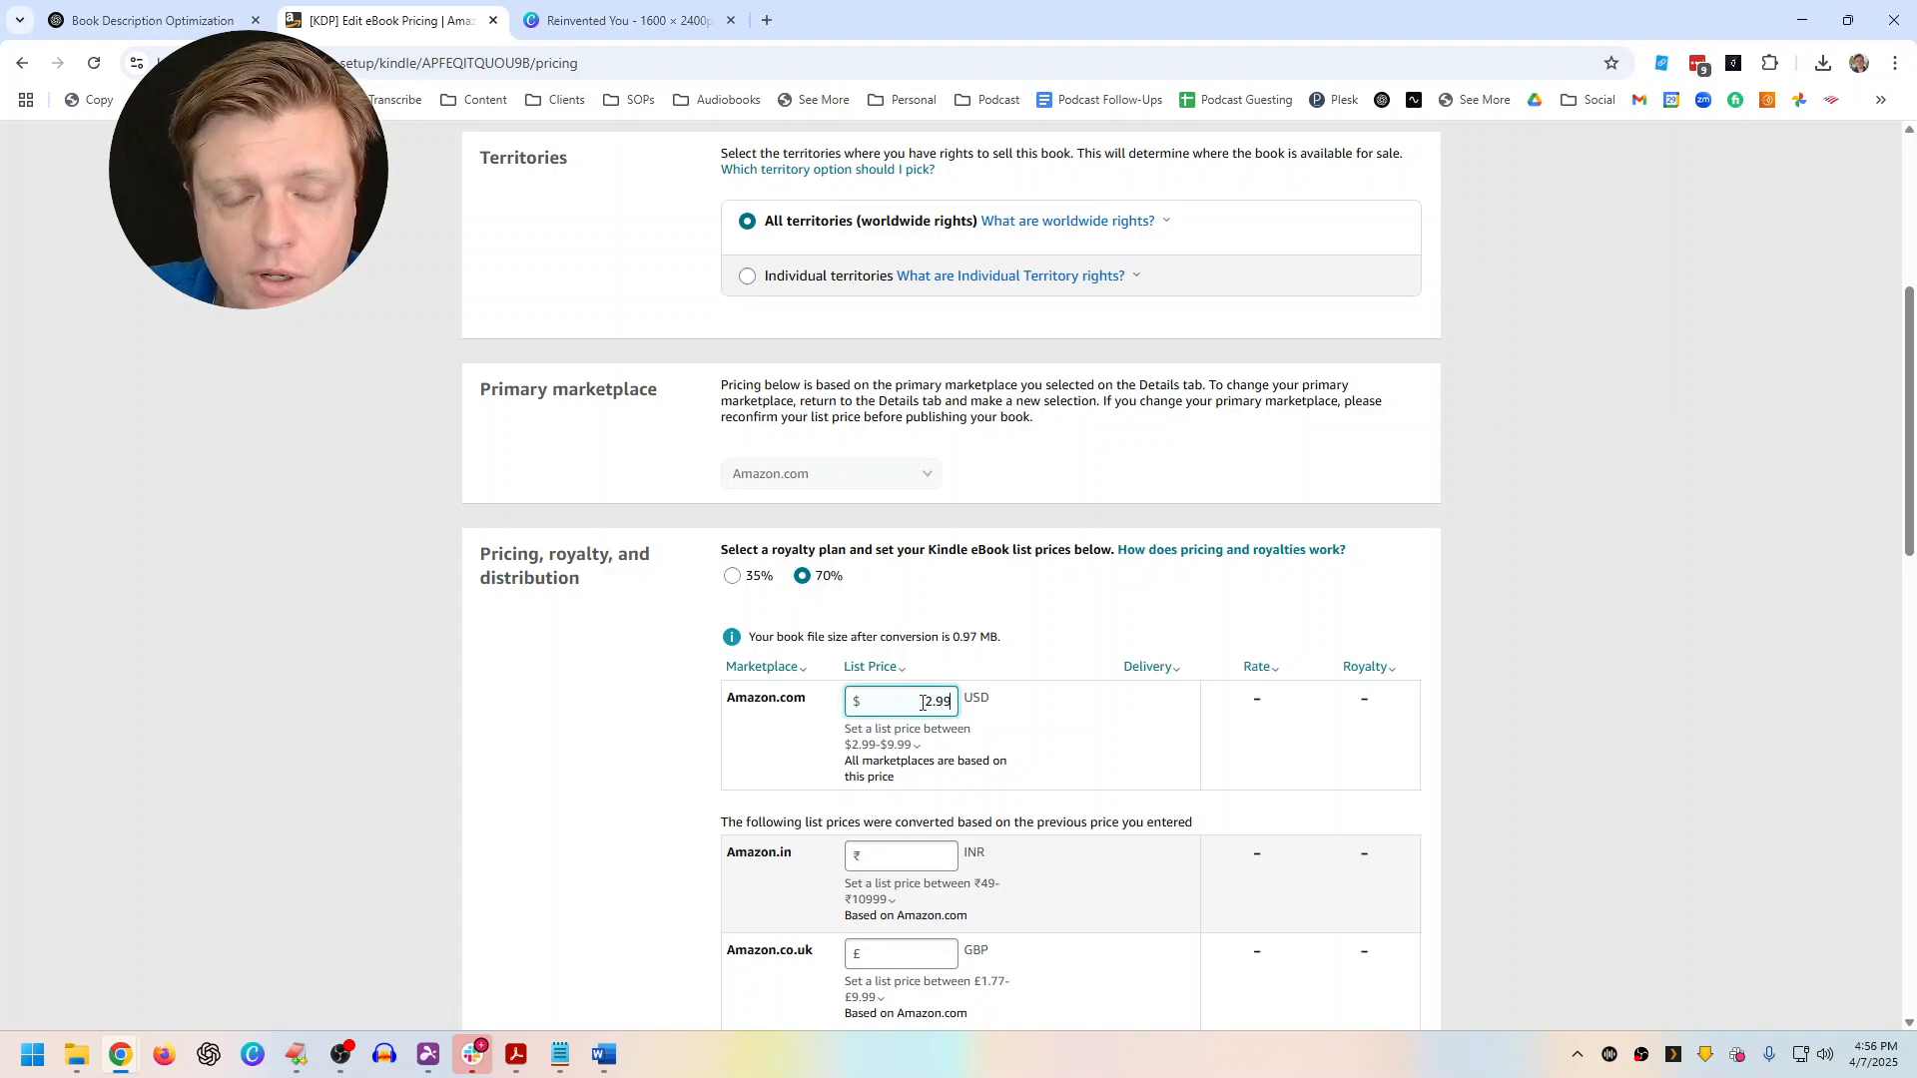
left_click(1498, 535)
scroll(1036, 565, "down", 6)
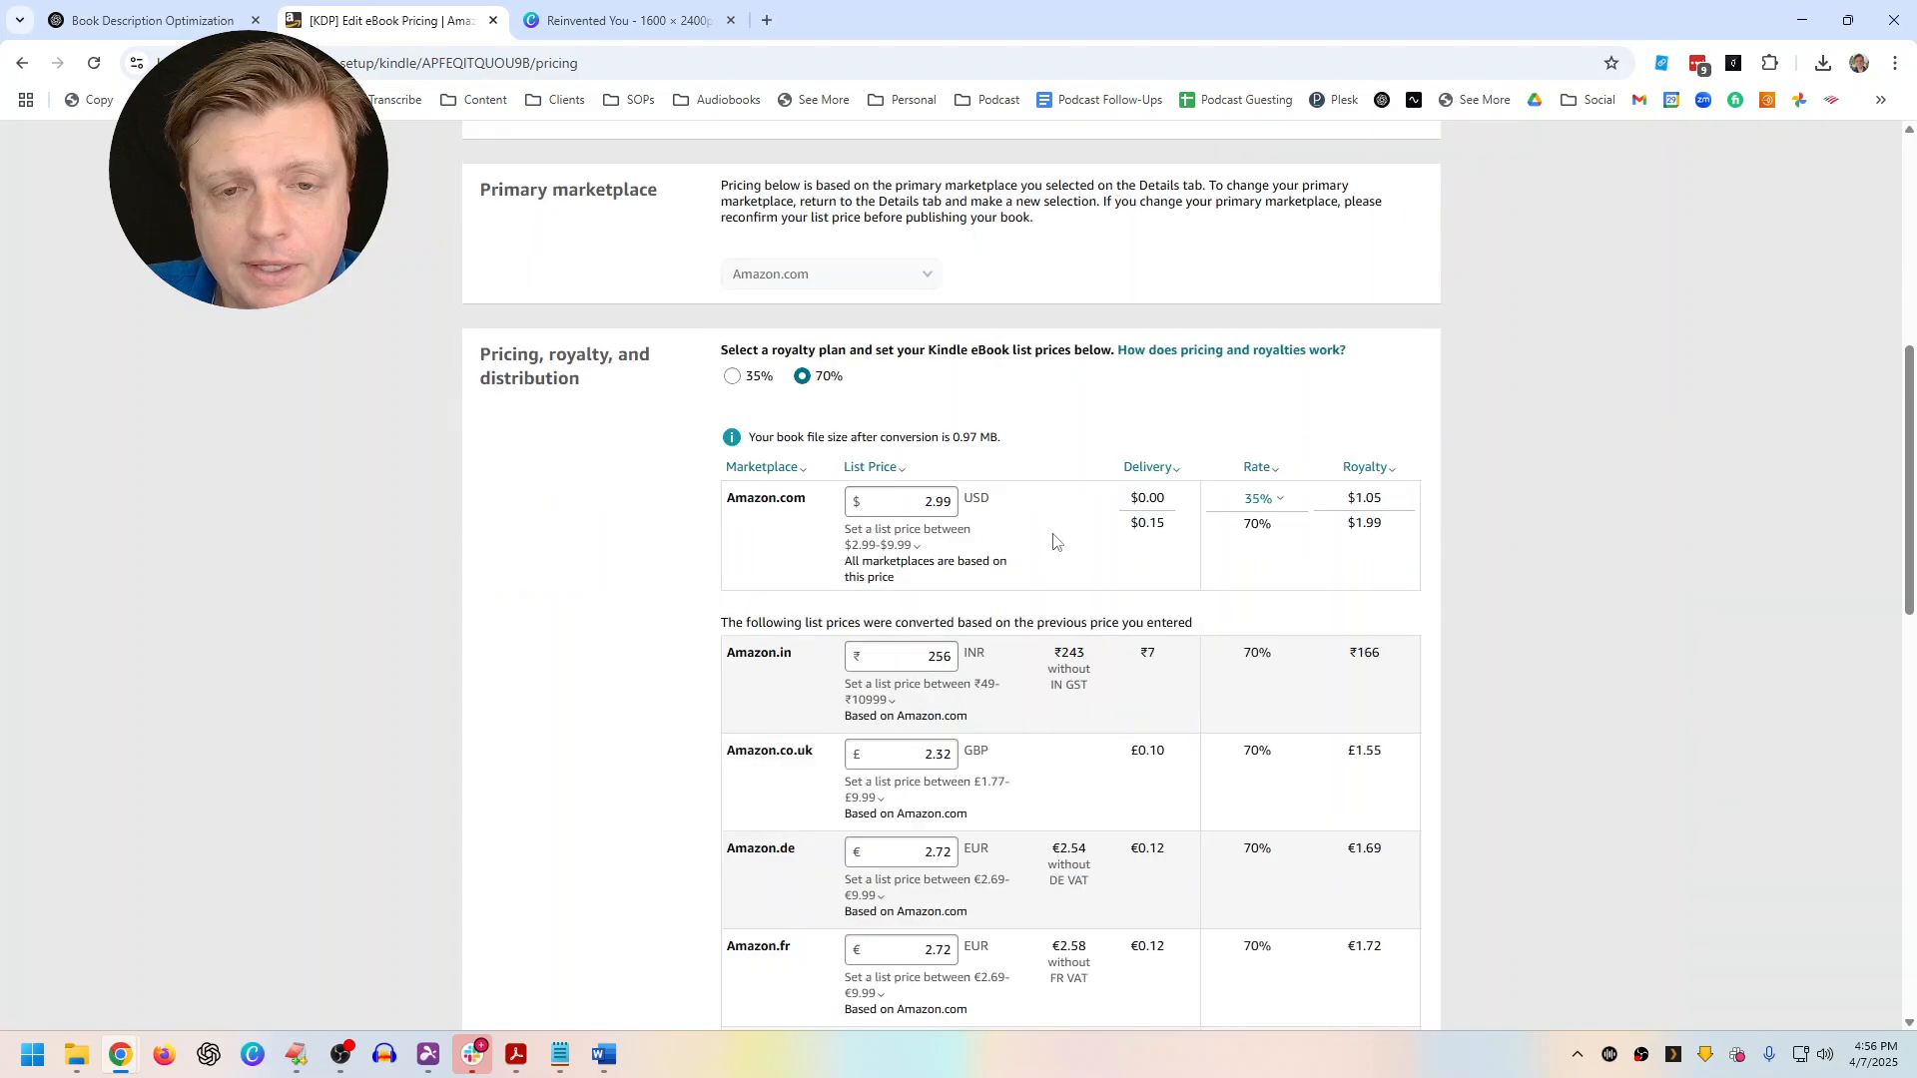
scroll(1038, 654, "down", 9)
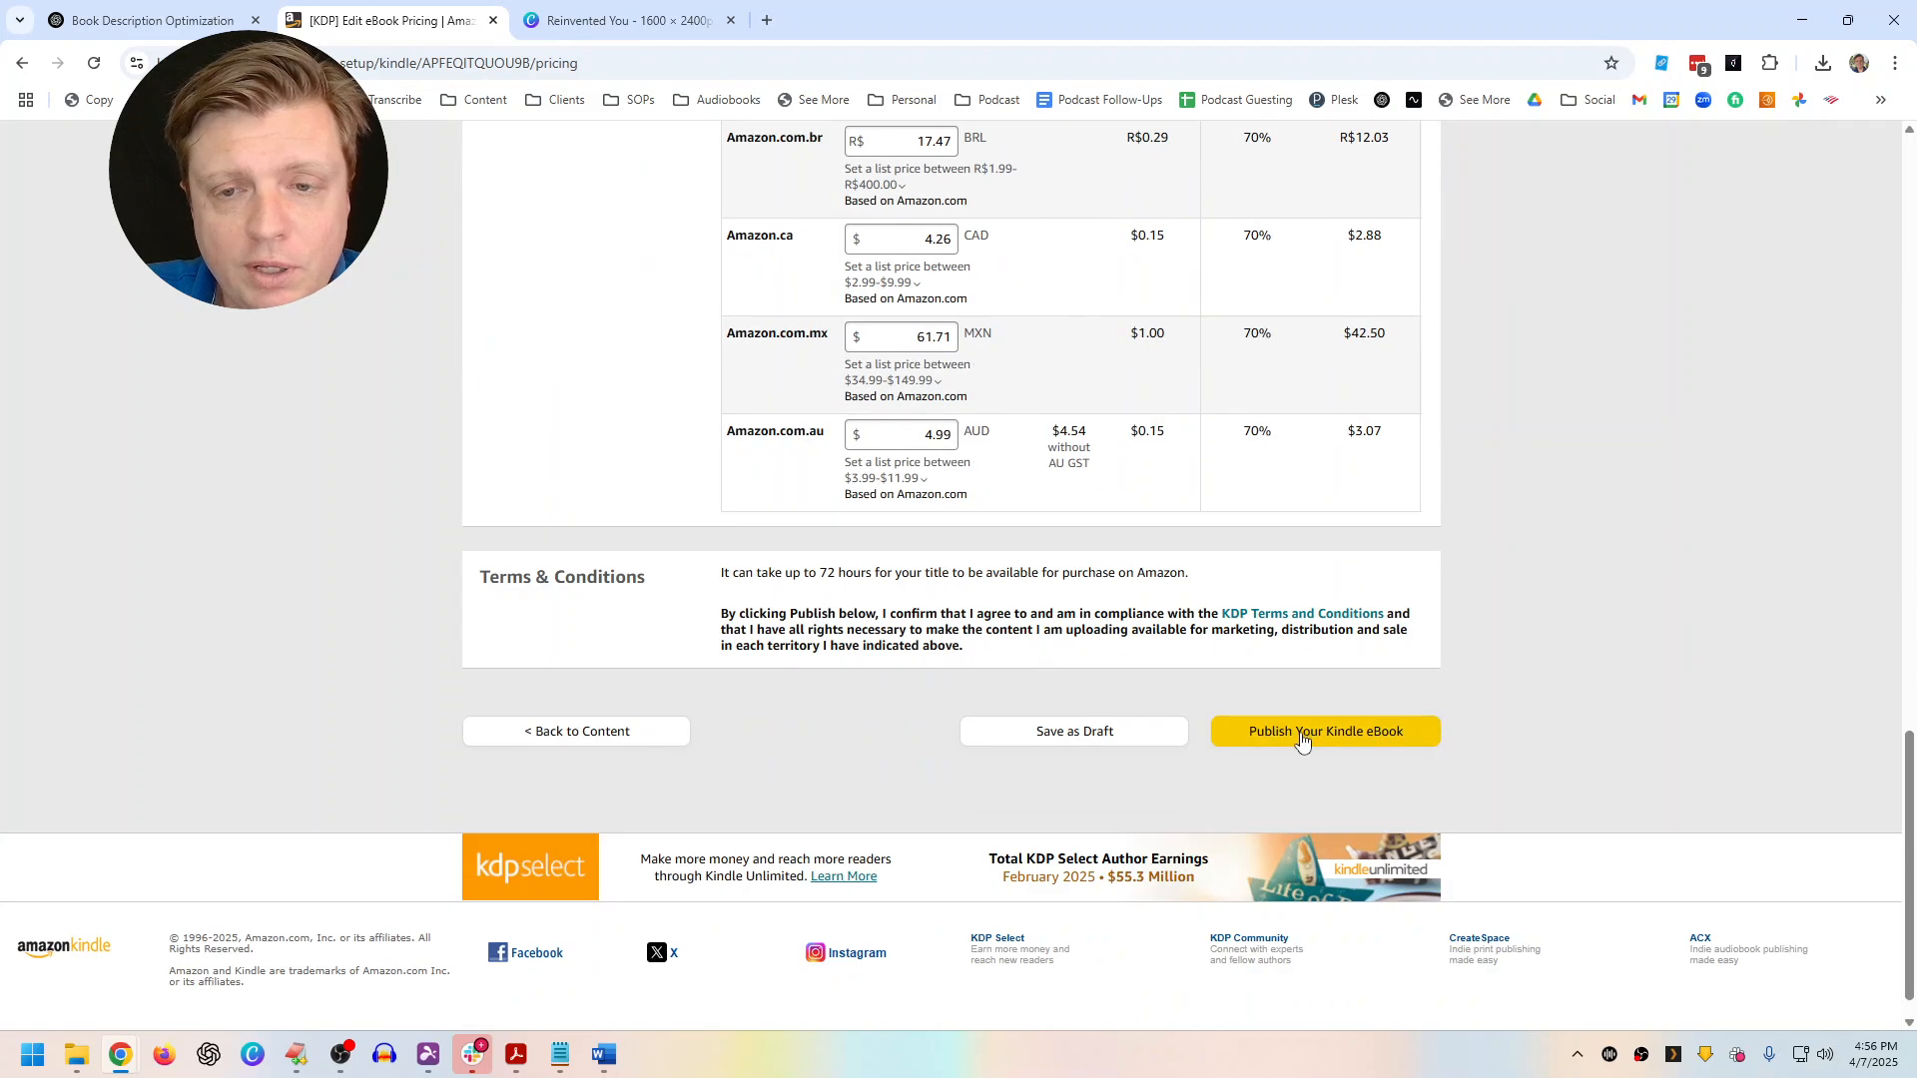
left_click(1301, 736)
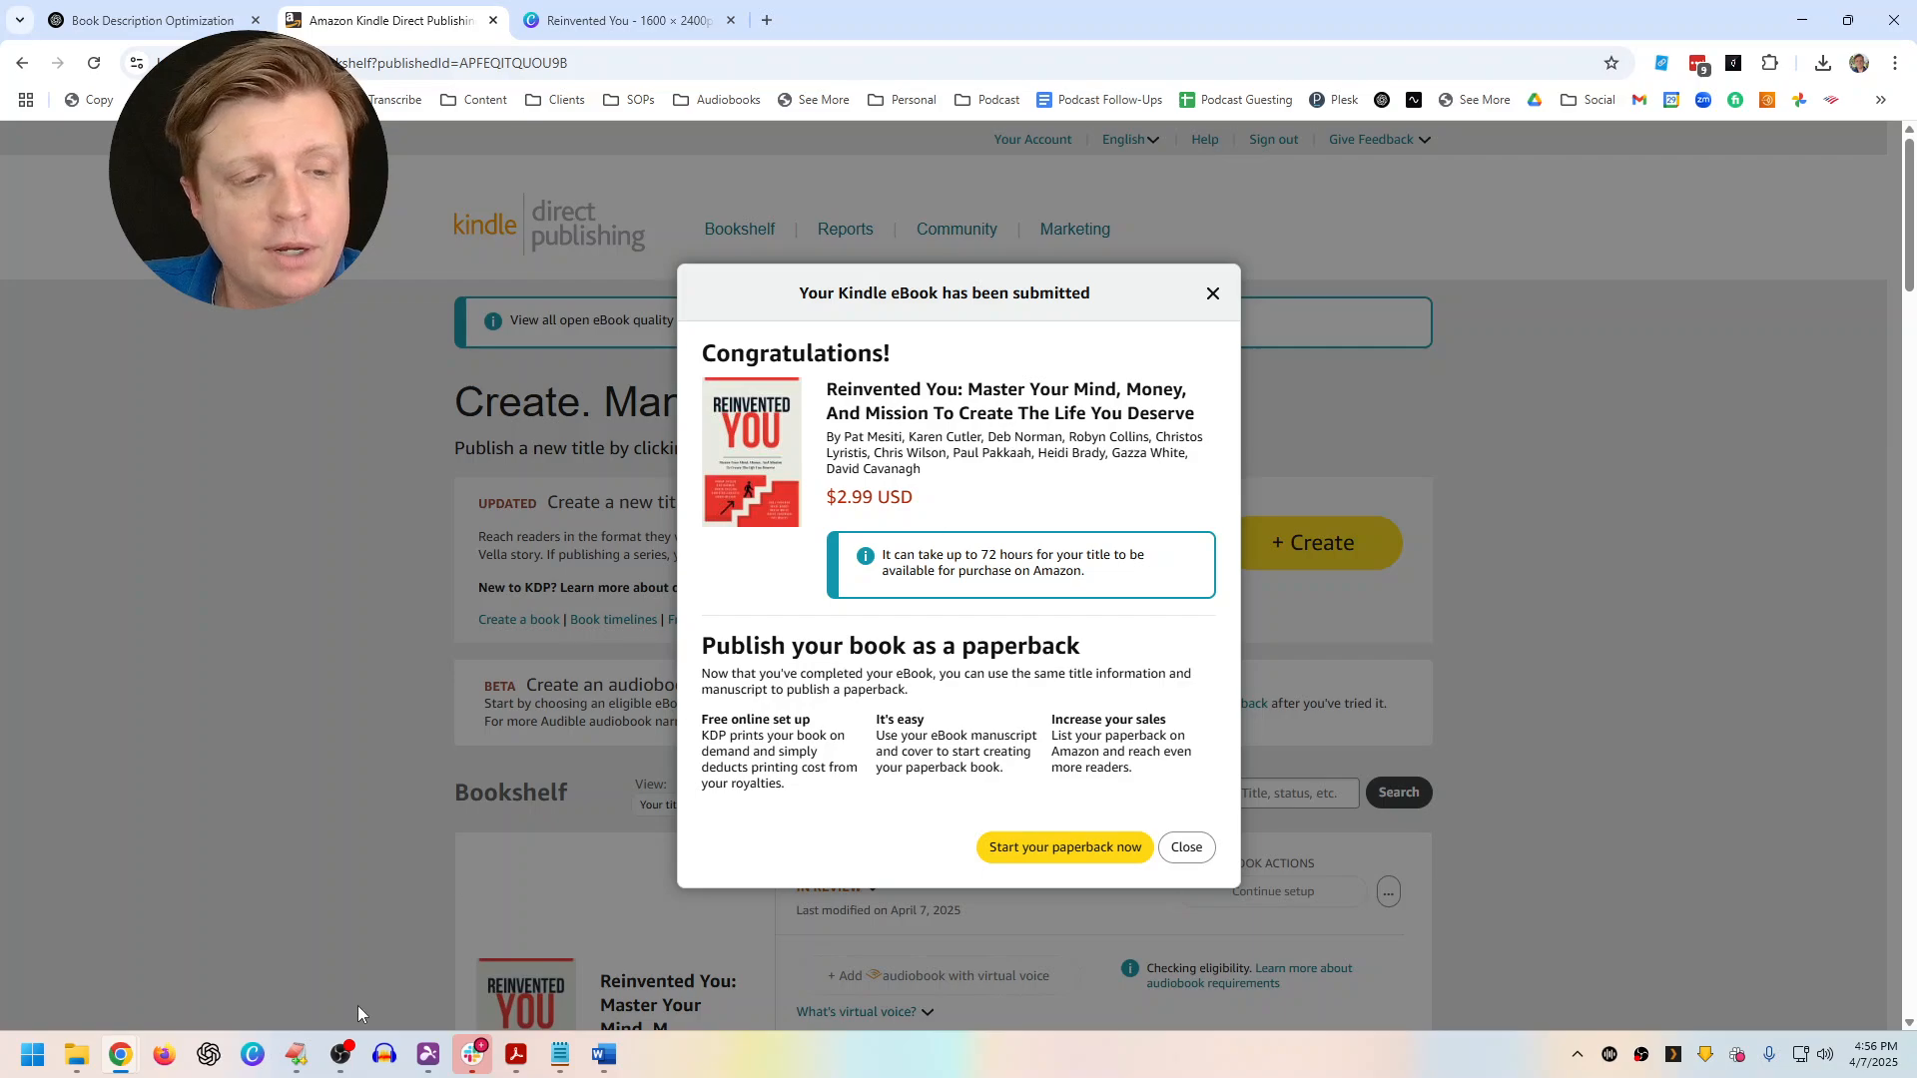
left_click(340, 1054)
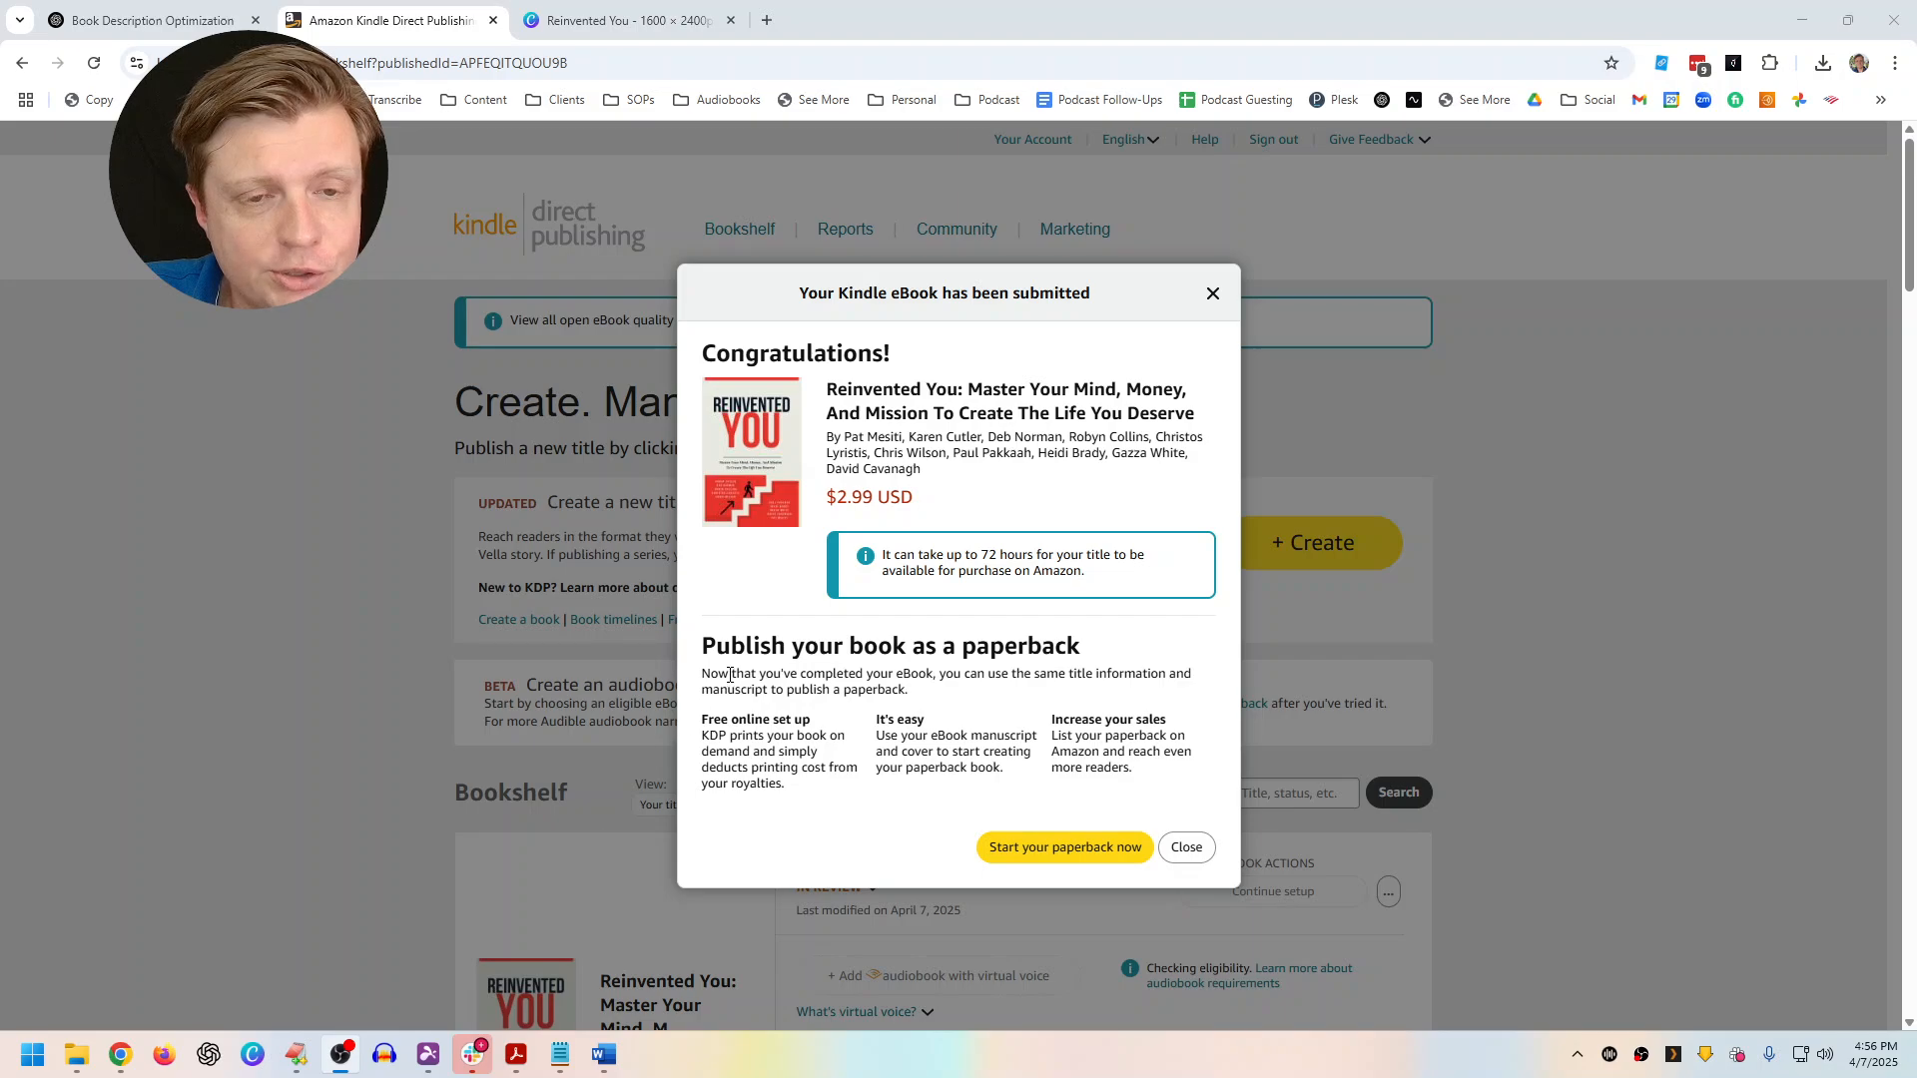
left_click(742, 626)
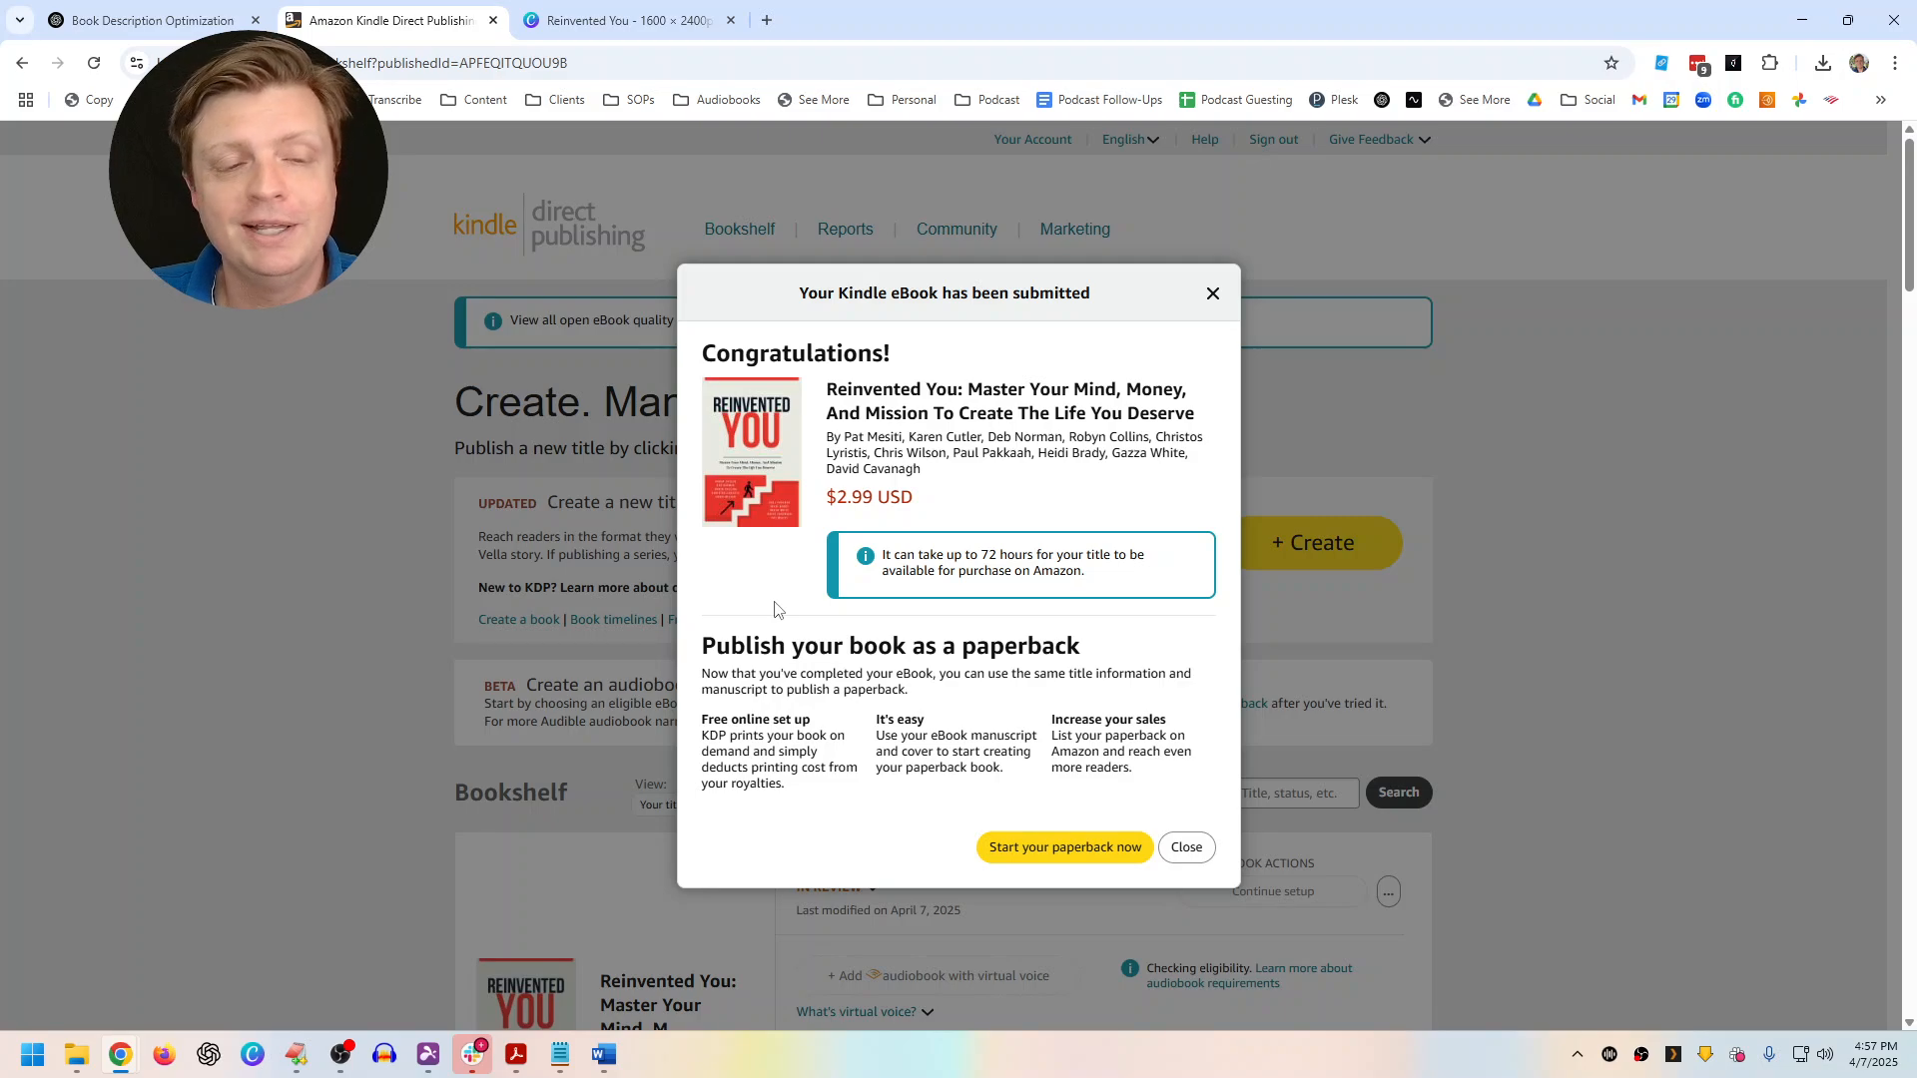
left_click(341, 1054)
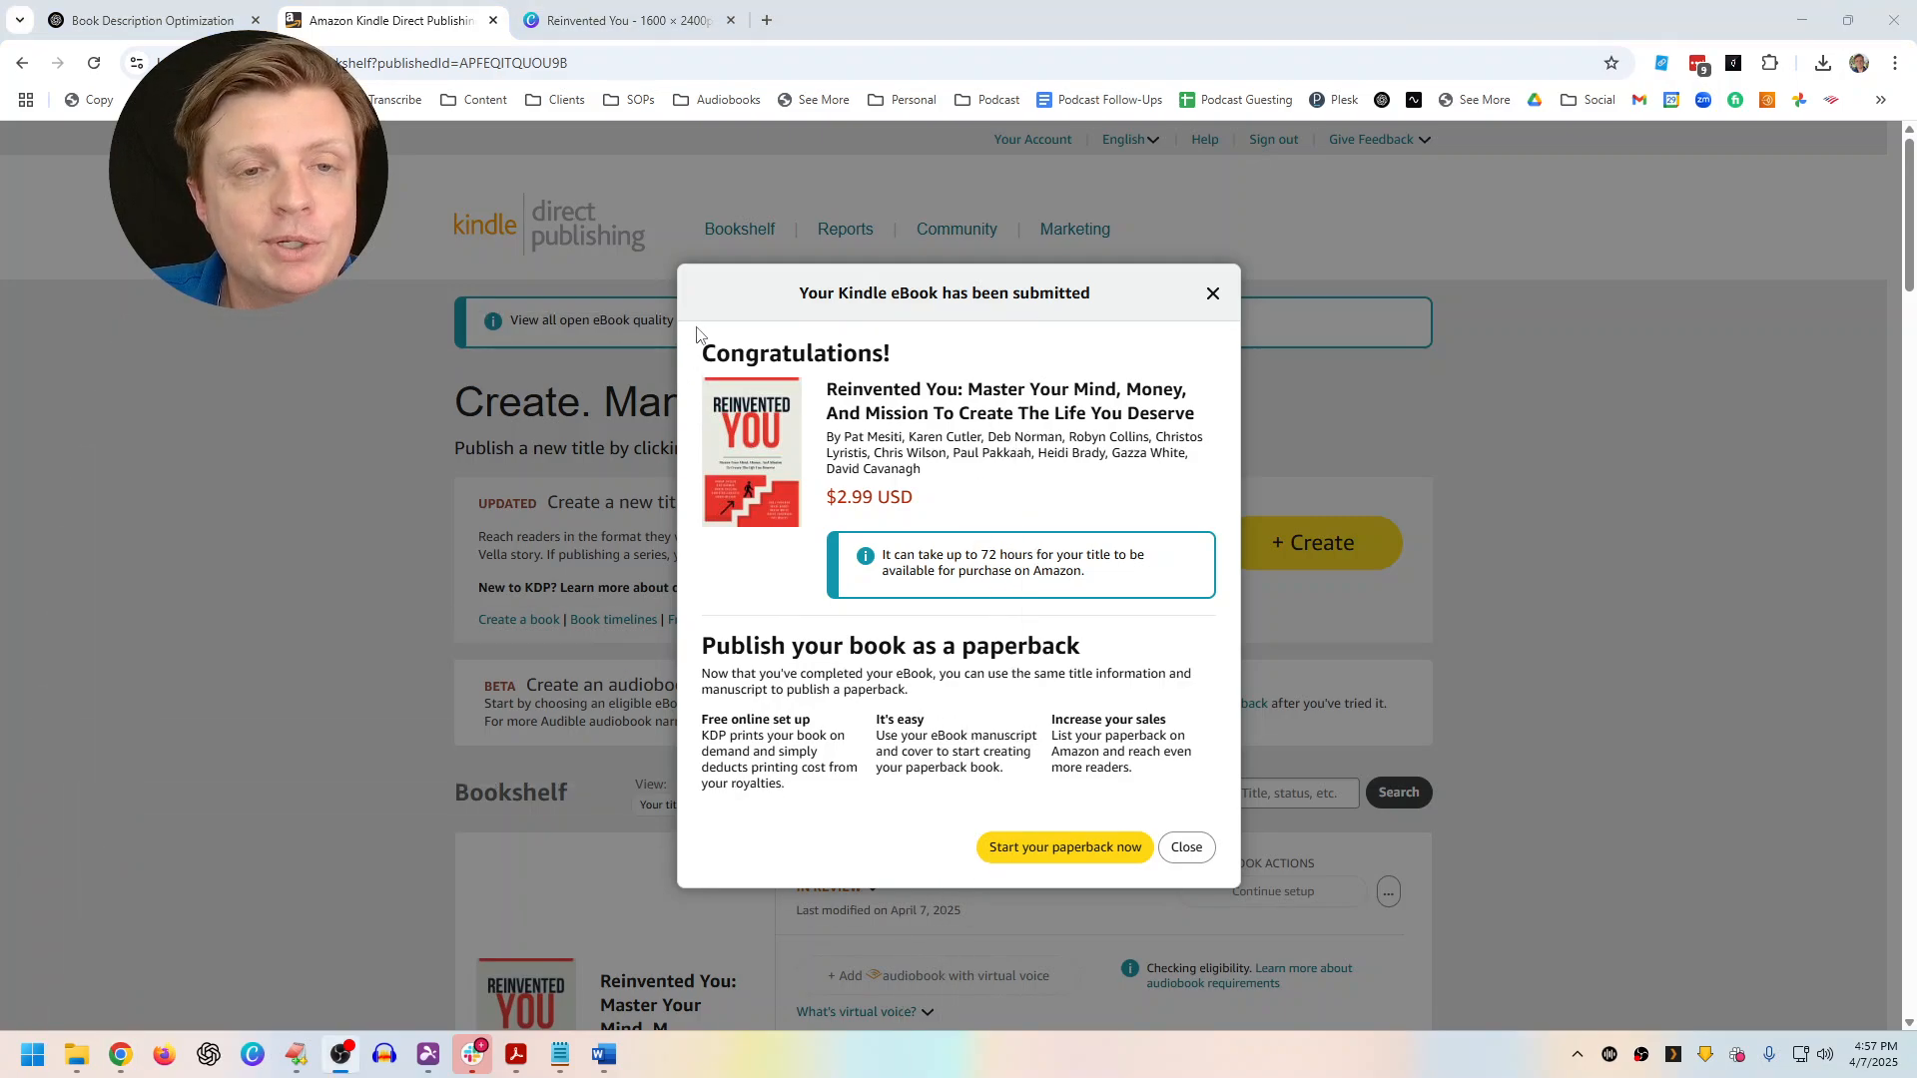